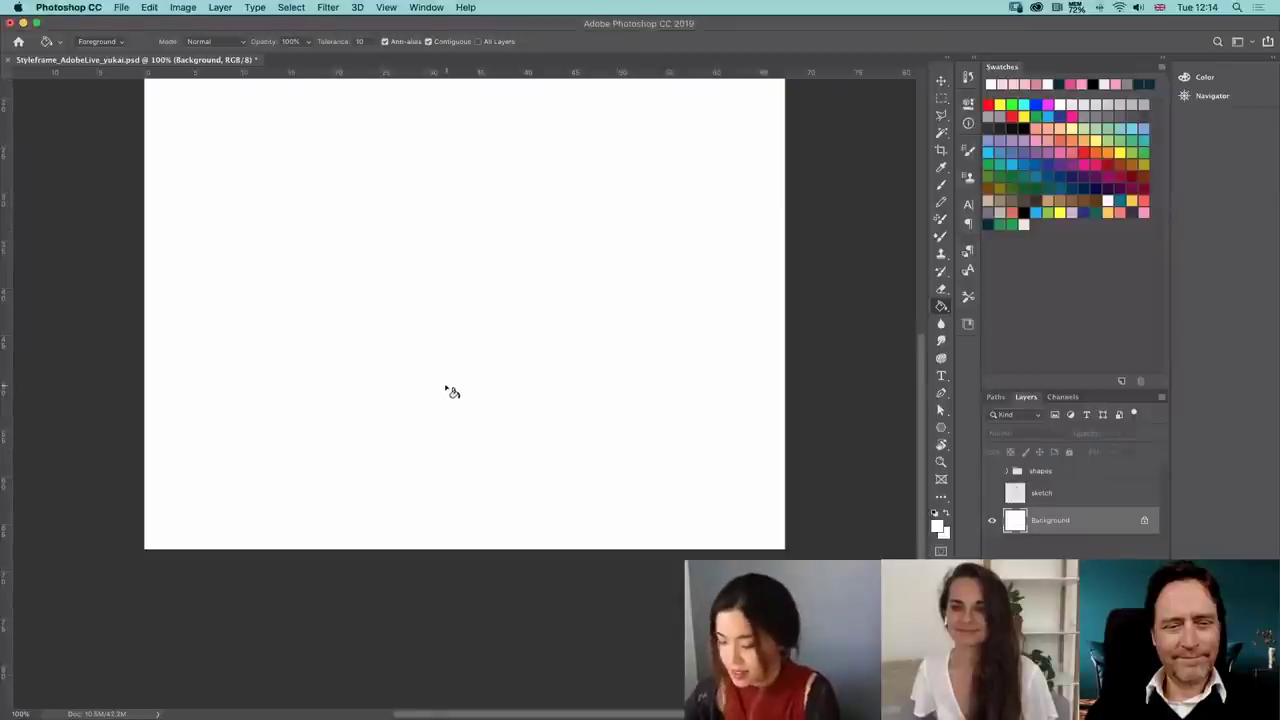
- Show the sketch layer with the hand drawing and make it the active layer
left_click_drag(447, 386, 428, 549)
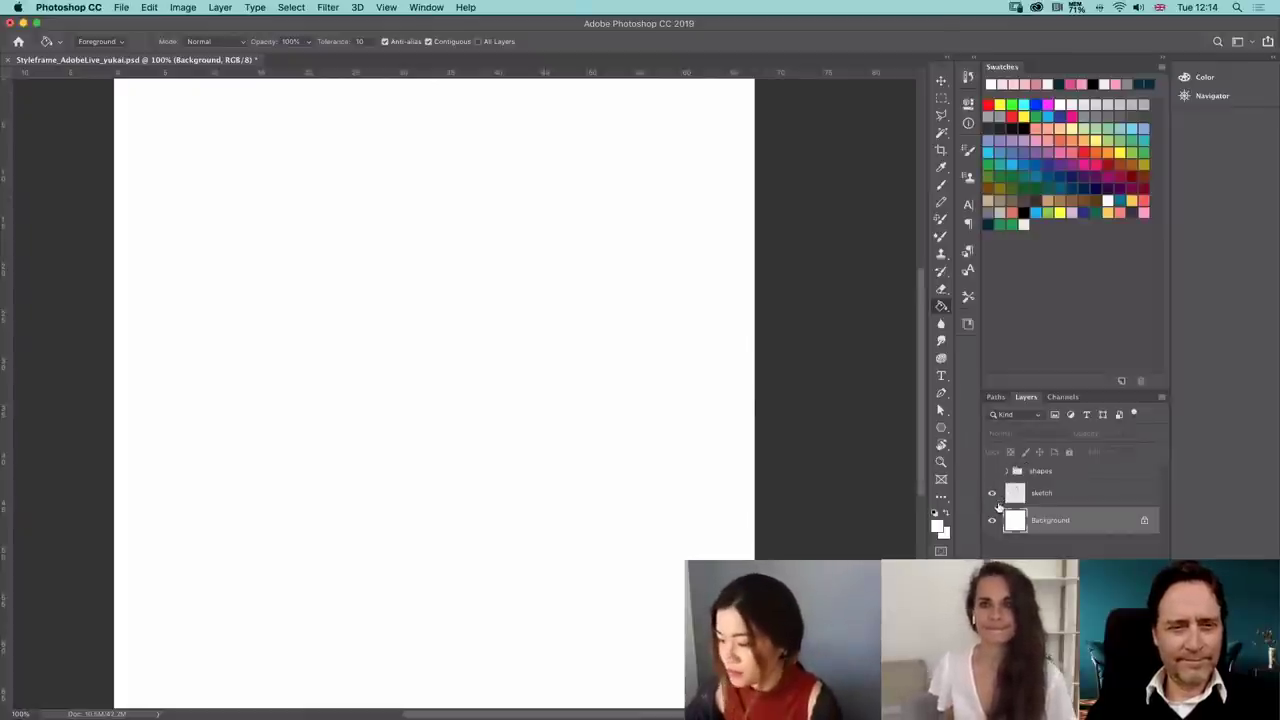
left_click(995, 499)
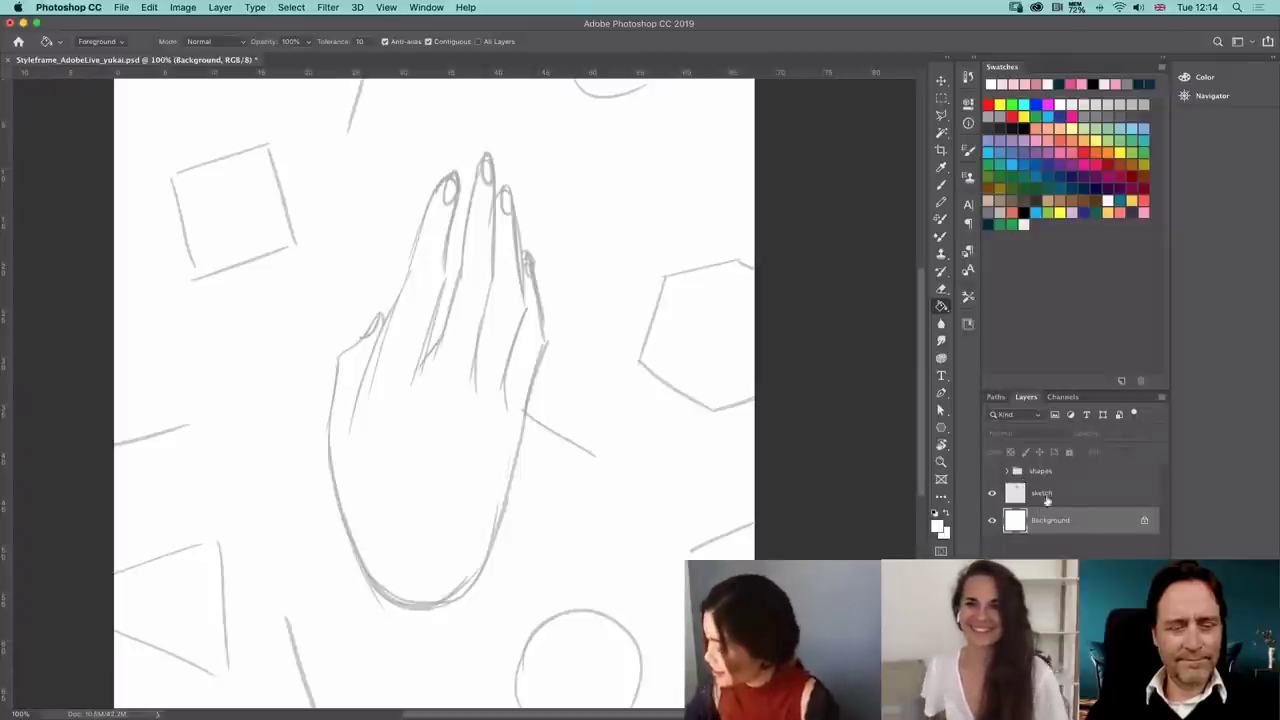
left_click(1049, 502)
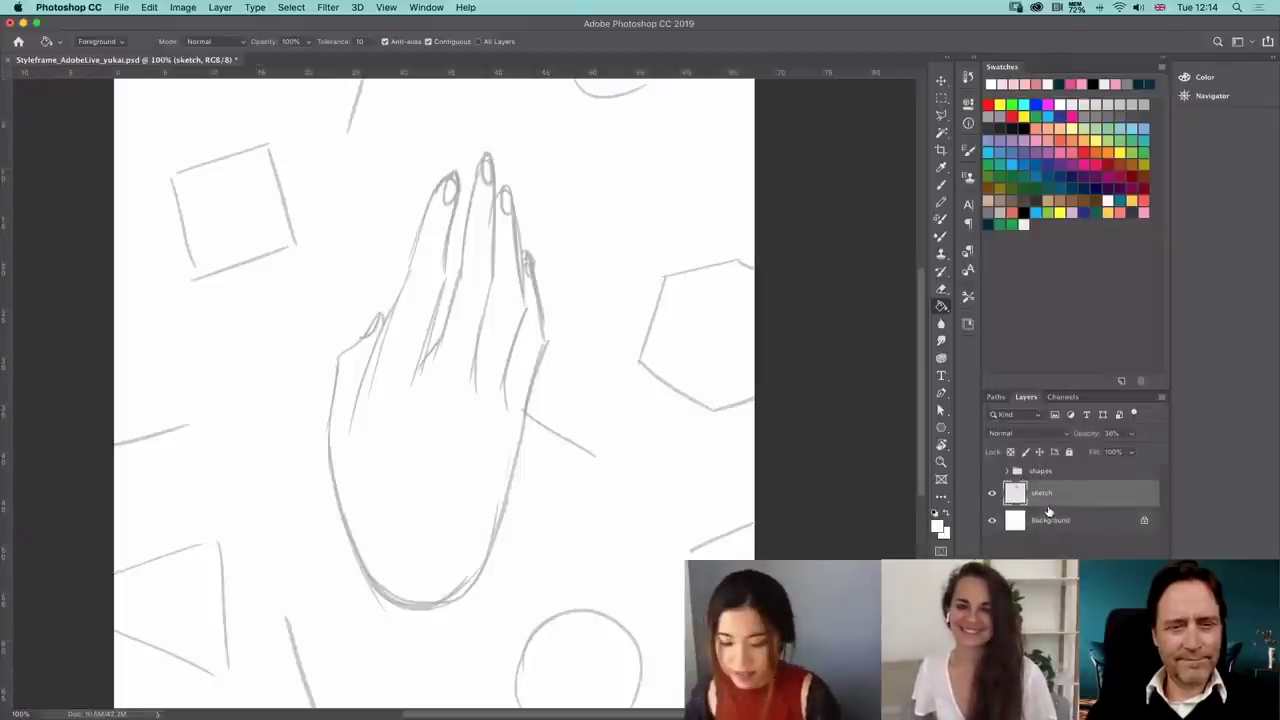
left_click_drag(586, 468, 611, 474)
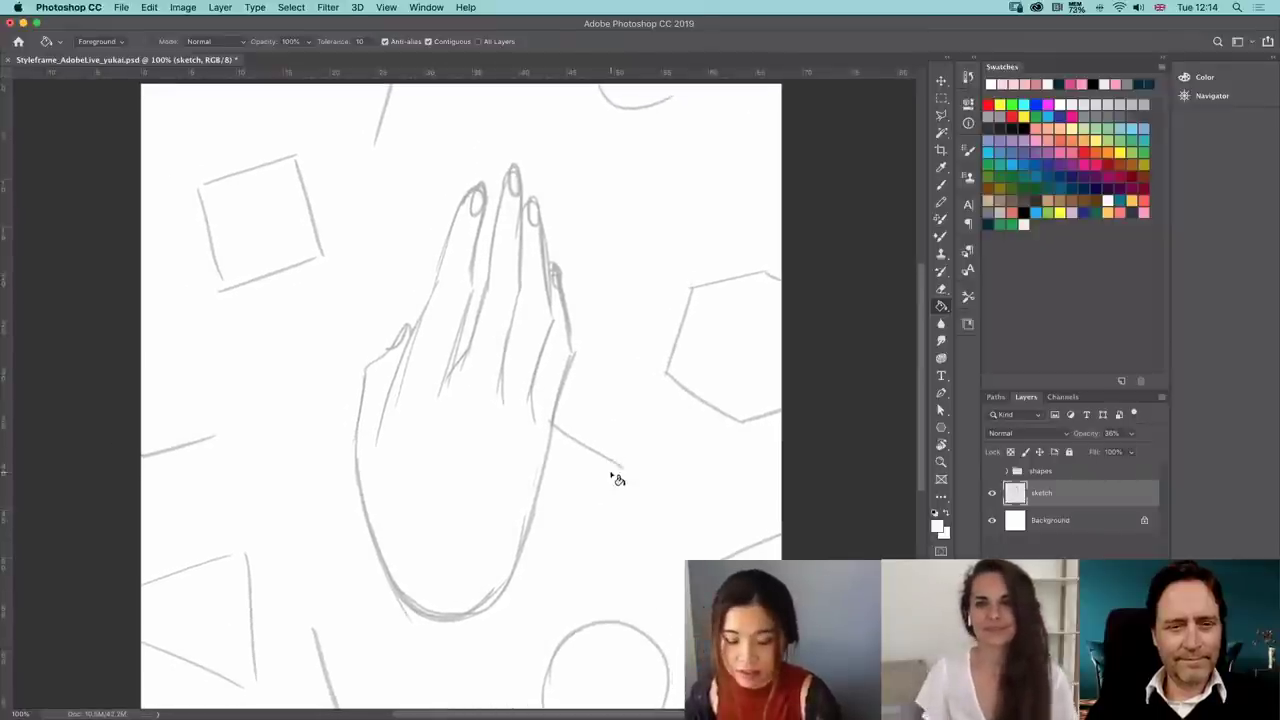
key("super+minus")
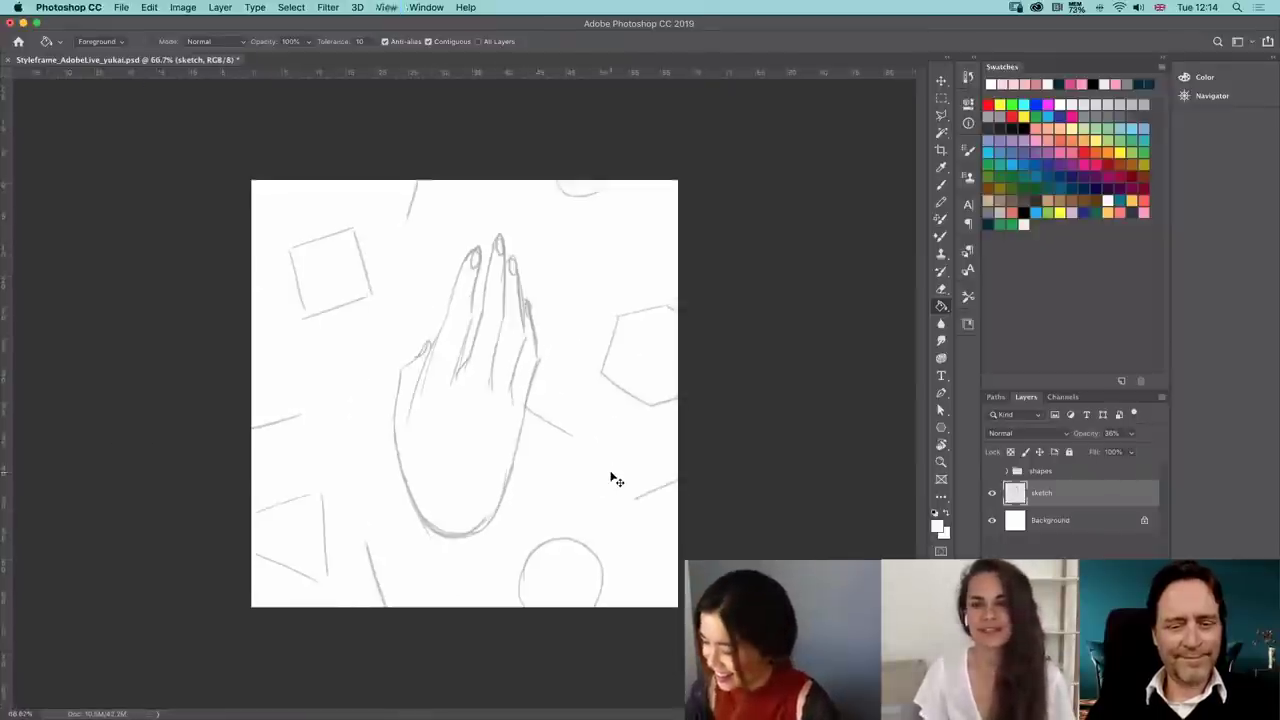
key("super+plus")
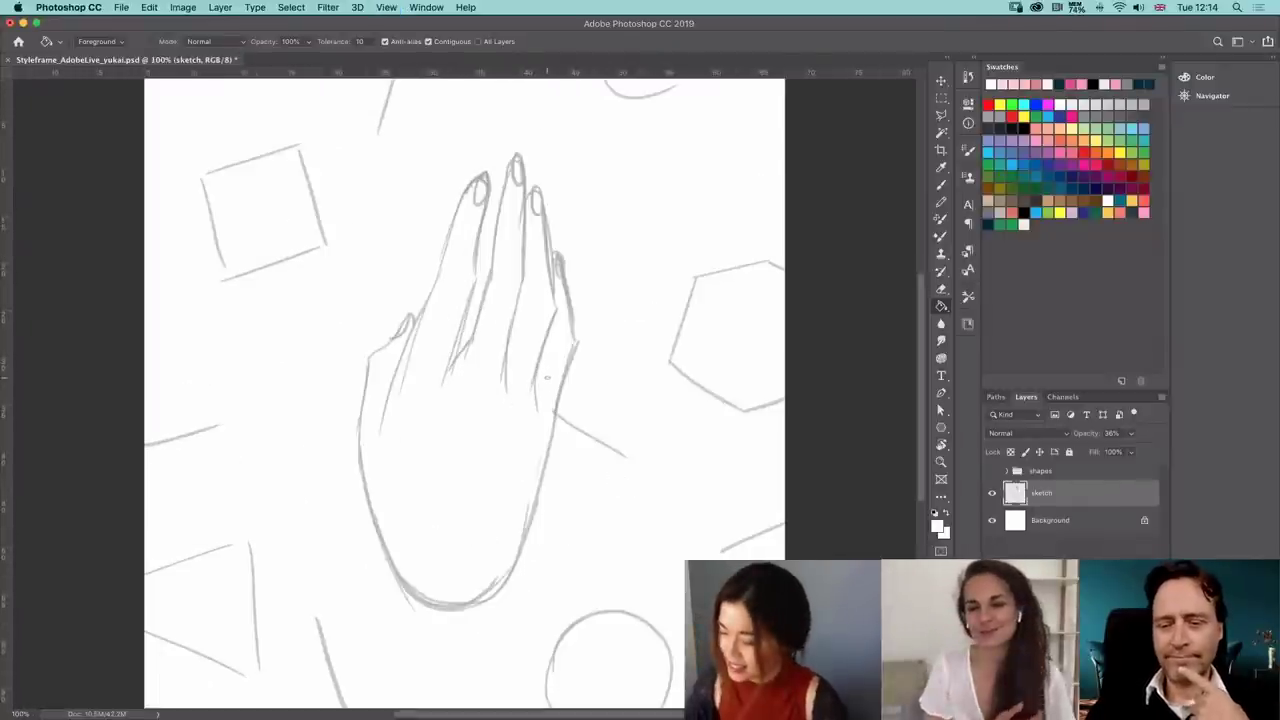
- Activate the Brush tool with the Pastel Rough Texture preset
key("b")
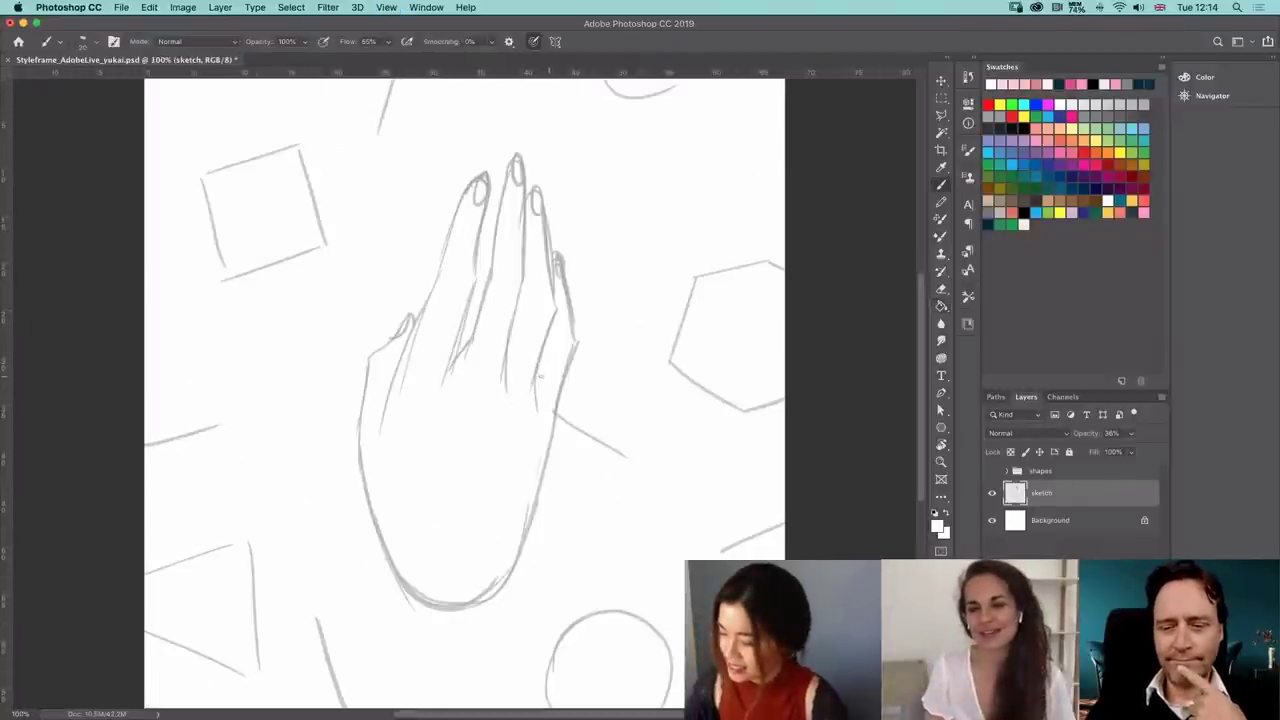
left_click(104, 44)
scroll(127, 280, "down", 5)
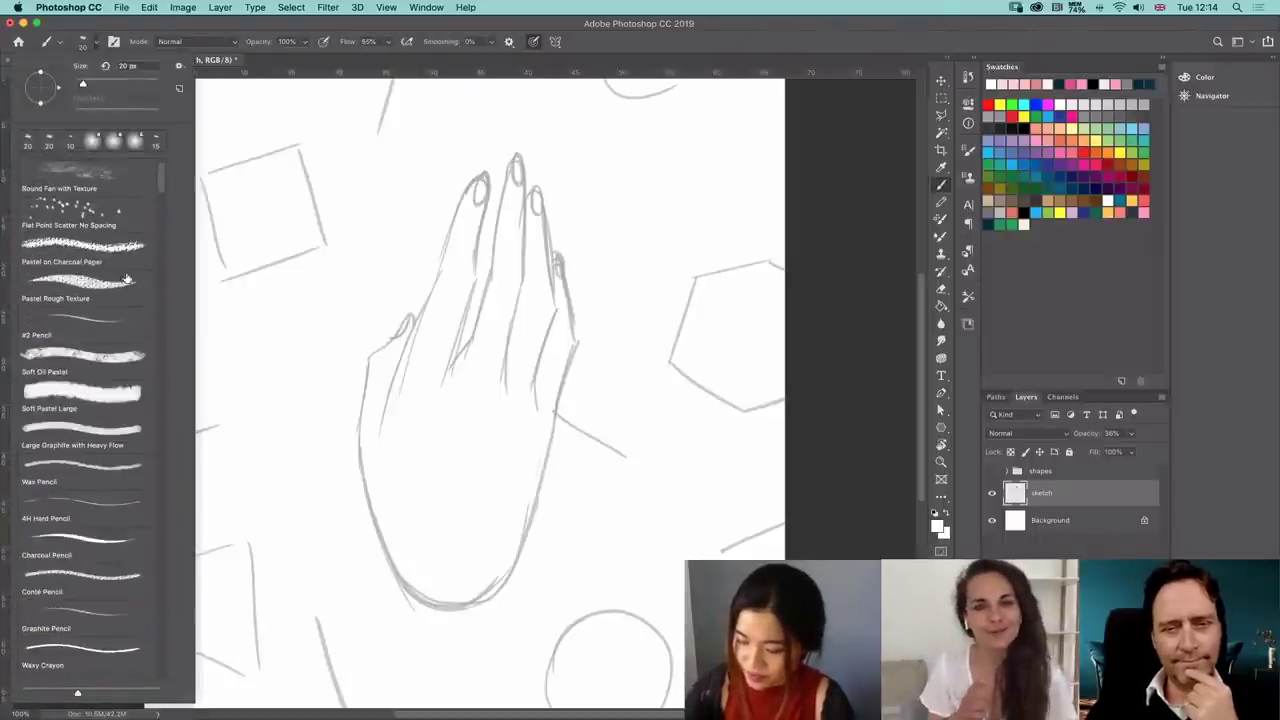
left_click(131, 272)
key("Return")
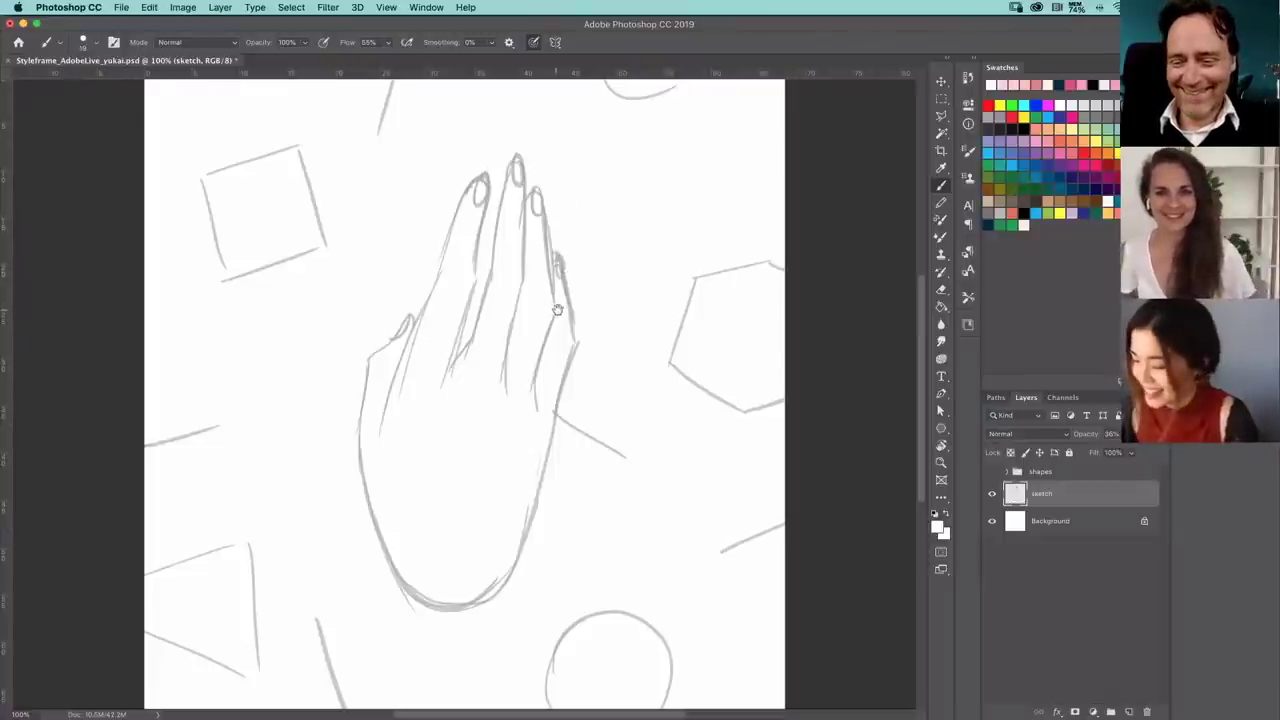
- Create a new empty layer and place it above the shapes group
mouse_move(557, 309)
left_mouse_down()
mouse_move(564, 345)
mouse_move(552, 316)
left_mouse_up()
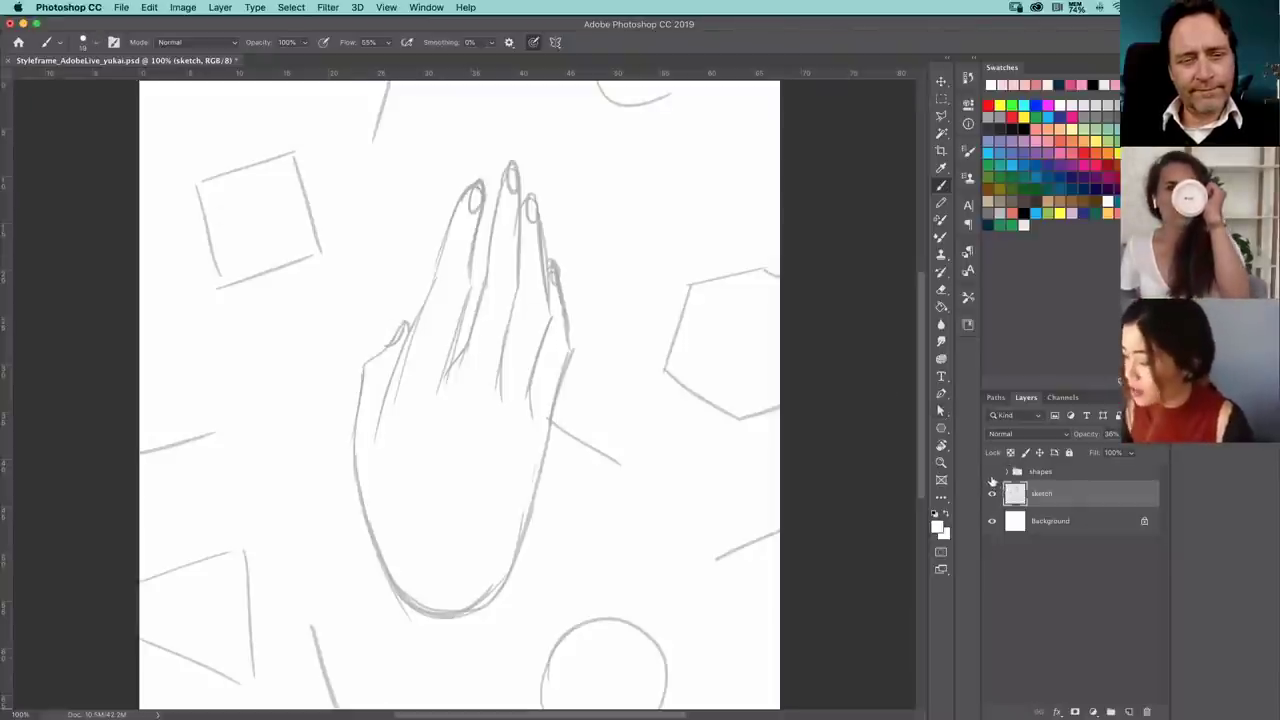
left_click(1128, 711)
mouse_move(1052, 496)
left_mouse_down()
mouse_move(1048, 464)
mouse_move(1045, 475)
left_mouse_up()
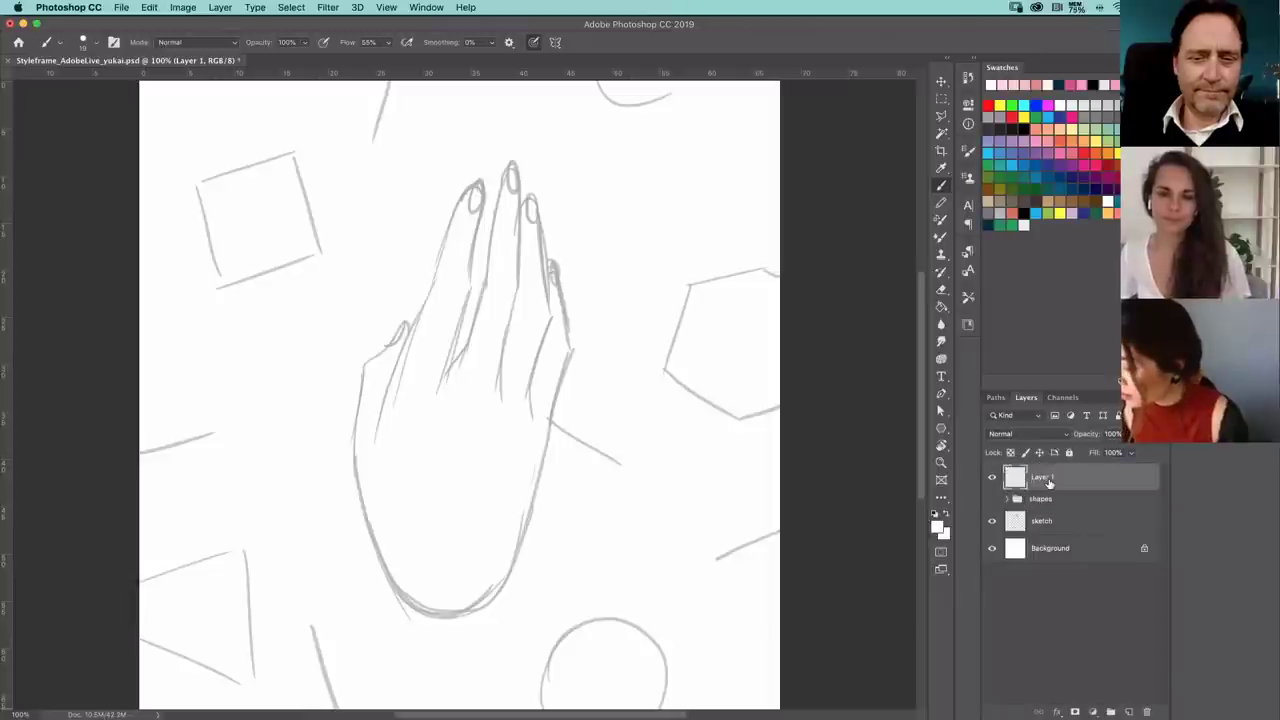
- Change the brush preset to Heavy Smear Wax Crayon
left_click(97, 46)
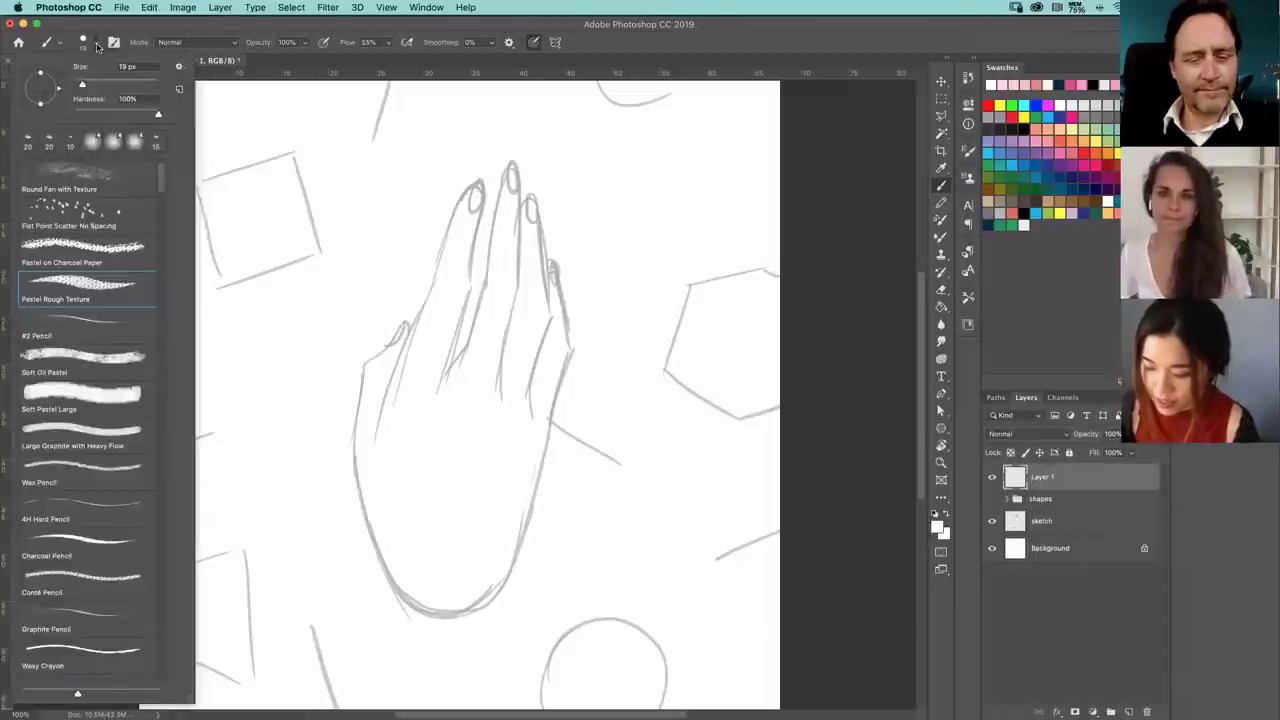
scroll(145, 289, "up", 1)
left_click_drag(162, 185, 162, 205)
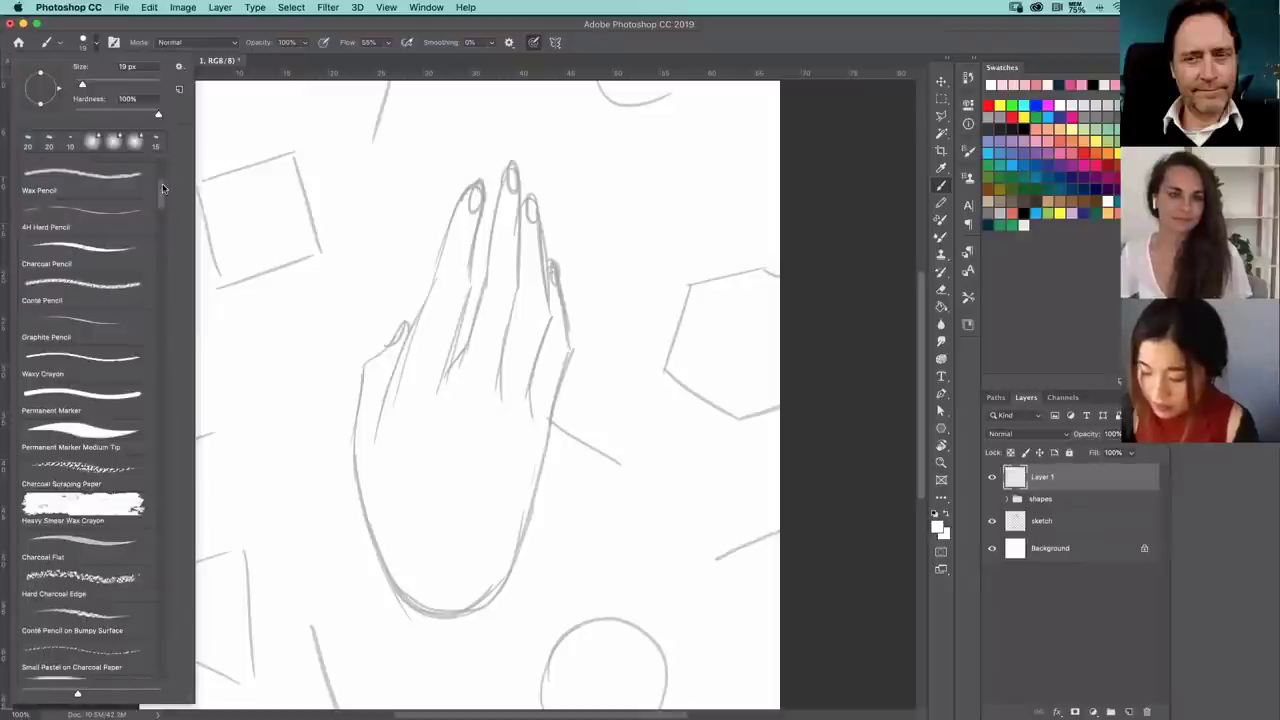
left_click(128, 504)
left_click(822, 487)
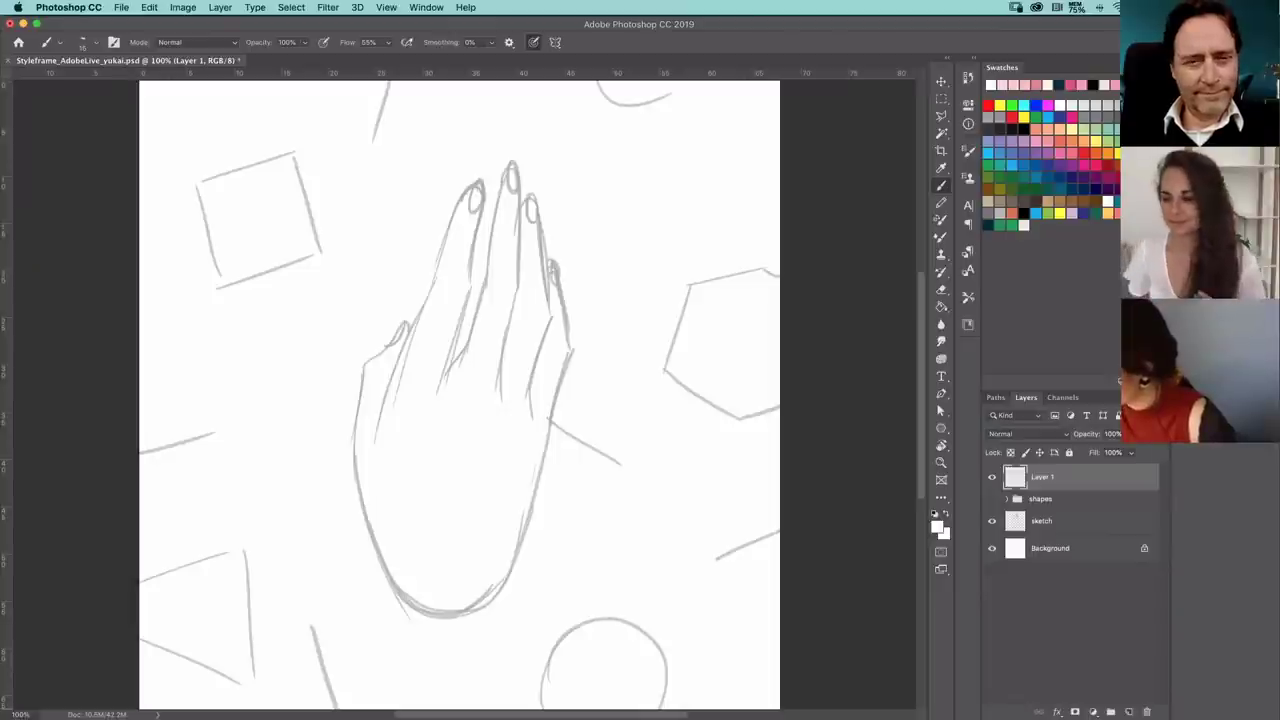
- Trace the index finger's outer edge, the thumb and the palm's left and bottom contour in pink on the new layer
left_click(1030, 84)
left_click_drag(458, 198, 452, 226)
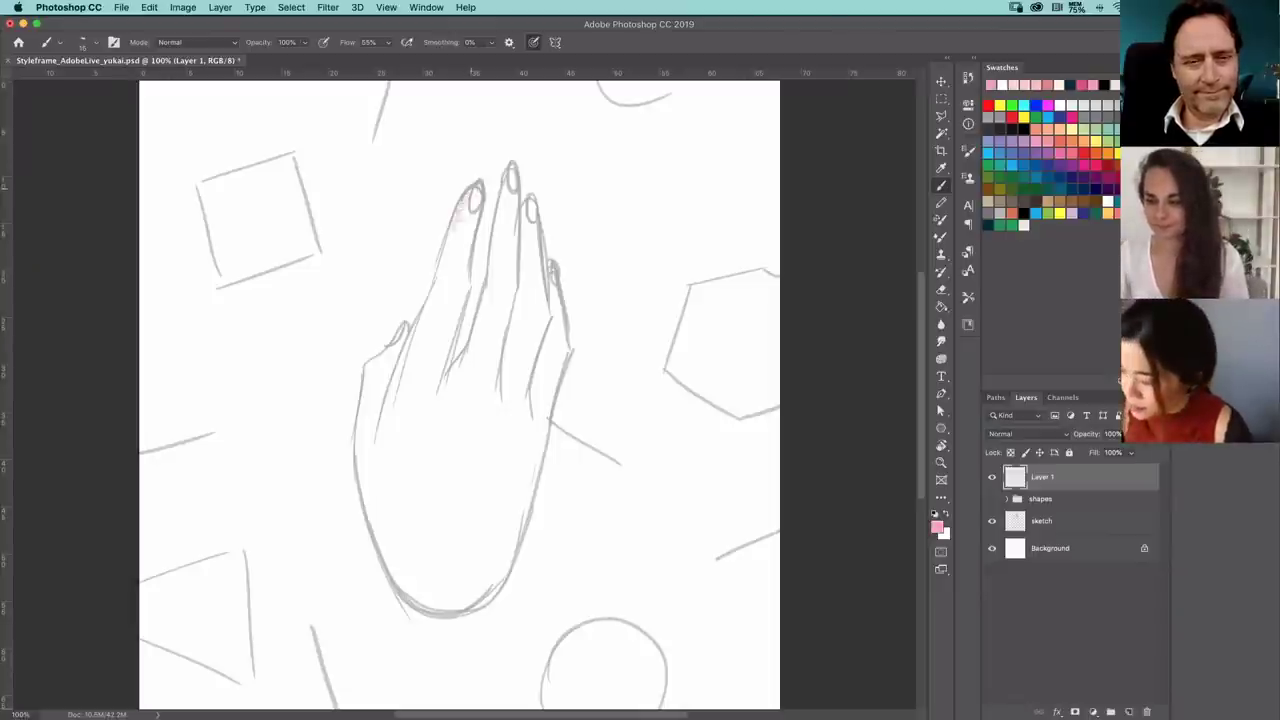
left_click(88, 43)
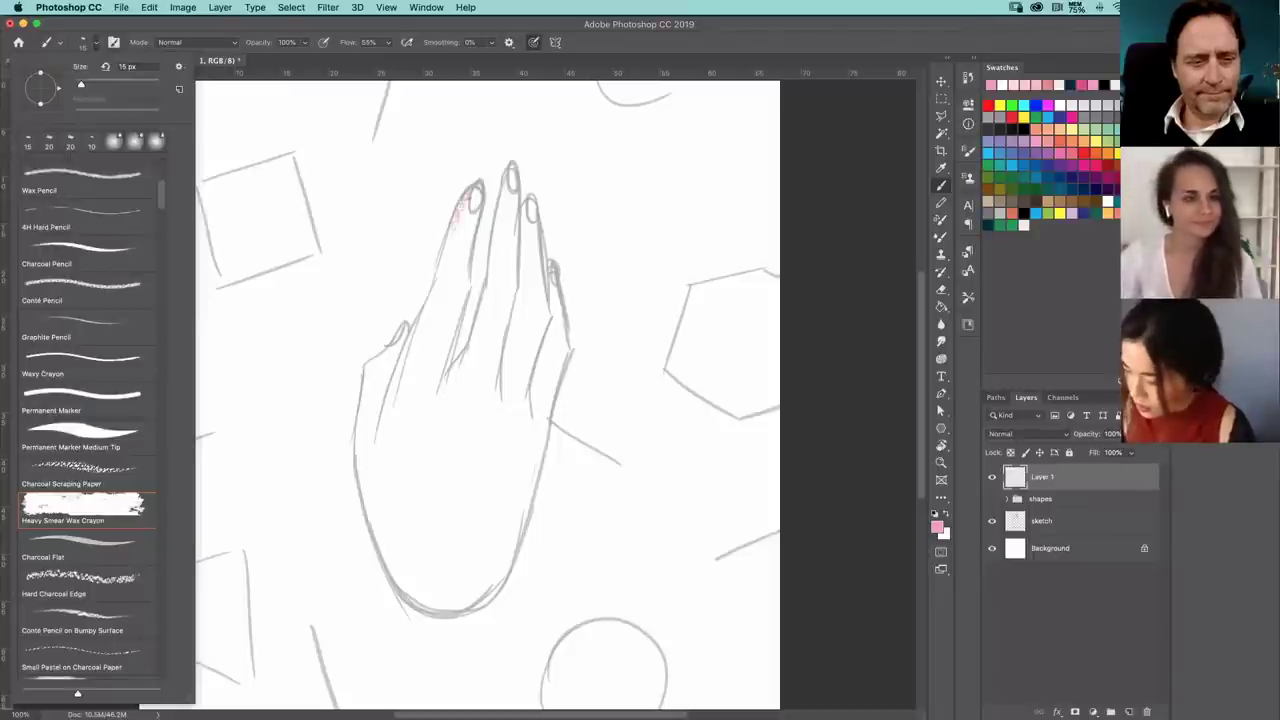
left_click_drag(455, 222, 450, 234)
left_click_drag(468, 190, 375, 450)
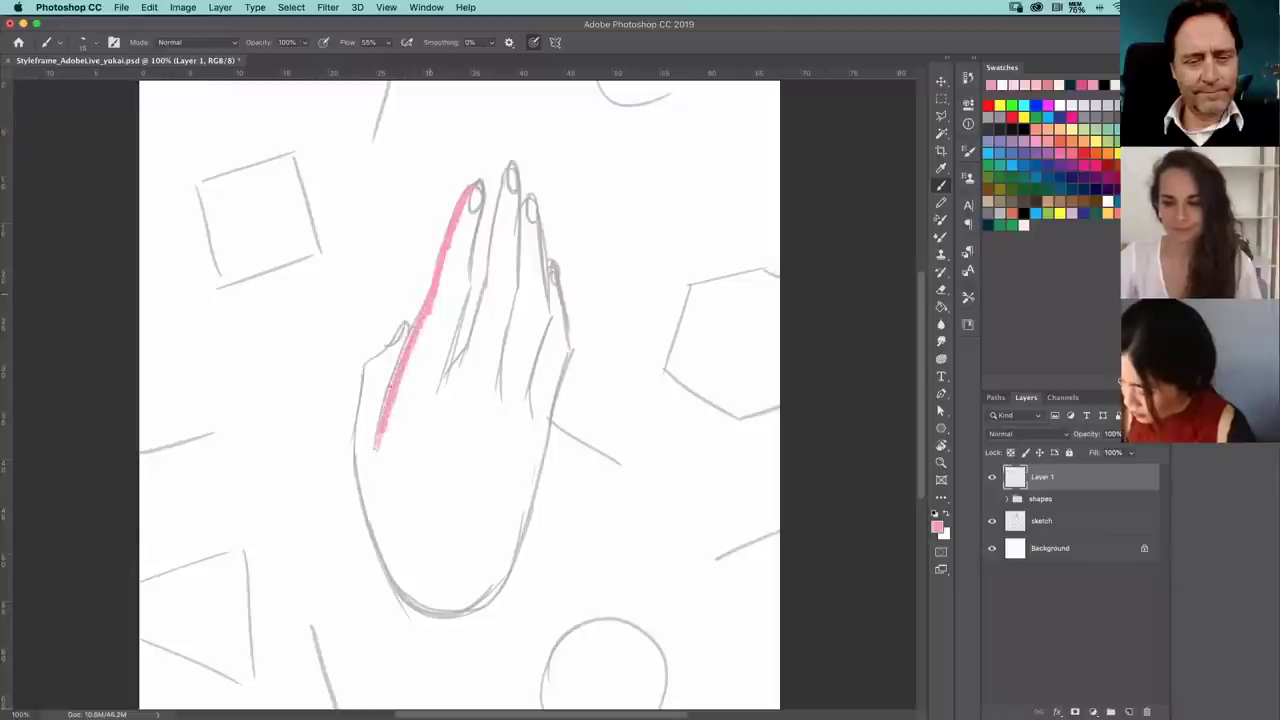
mouse_move(404, 323)
left_mouse_down()
mouse_move(370, 362)
mouse_move(360, 413)
mouse_move(370, 533)
mouse_move(392, 583)
mouse_move(442, 613)
mouse_move(464, 607)
mouse_move(506, 551)
left_mouse_up()
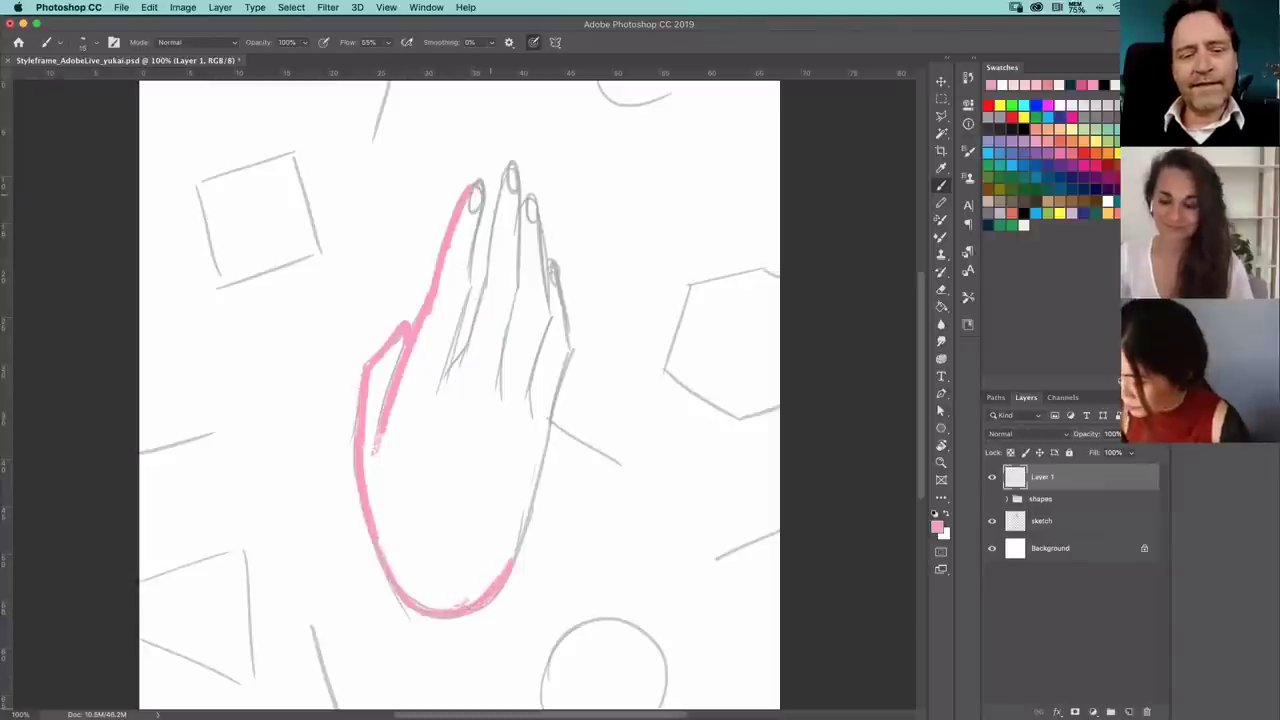
- Outline in pink the inner edge of the index finger and the gap between it and the middle finger, following the sketch
left_click_drag(467, 290, 478, 195)
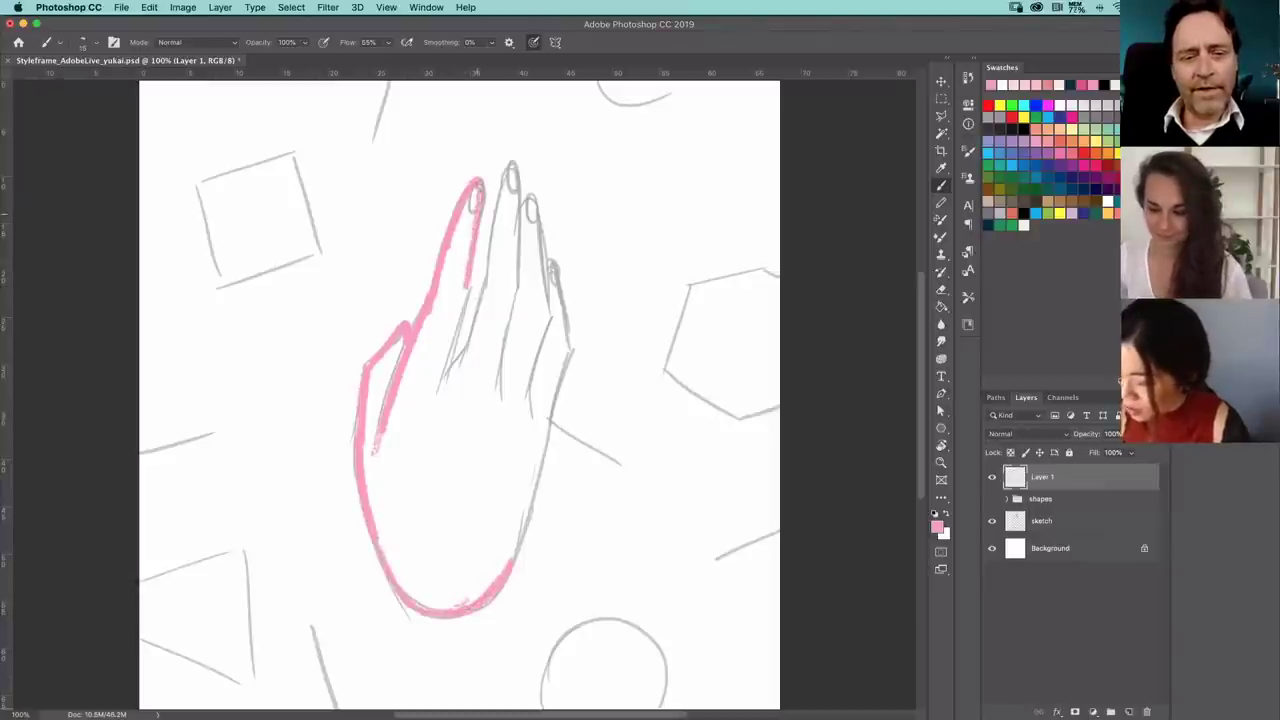
left_click_drag(468, 290, 442, 380)
left_click_drag(458, 312, 436, 400)
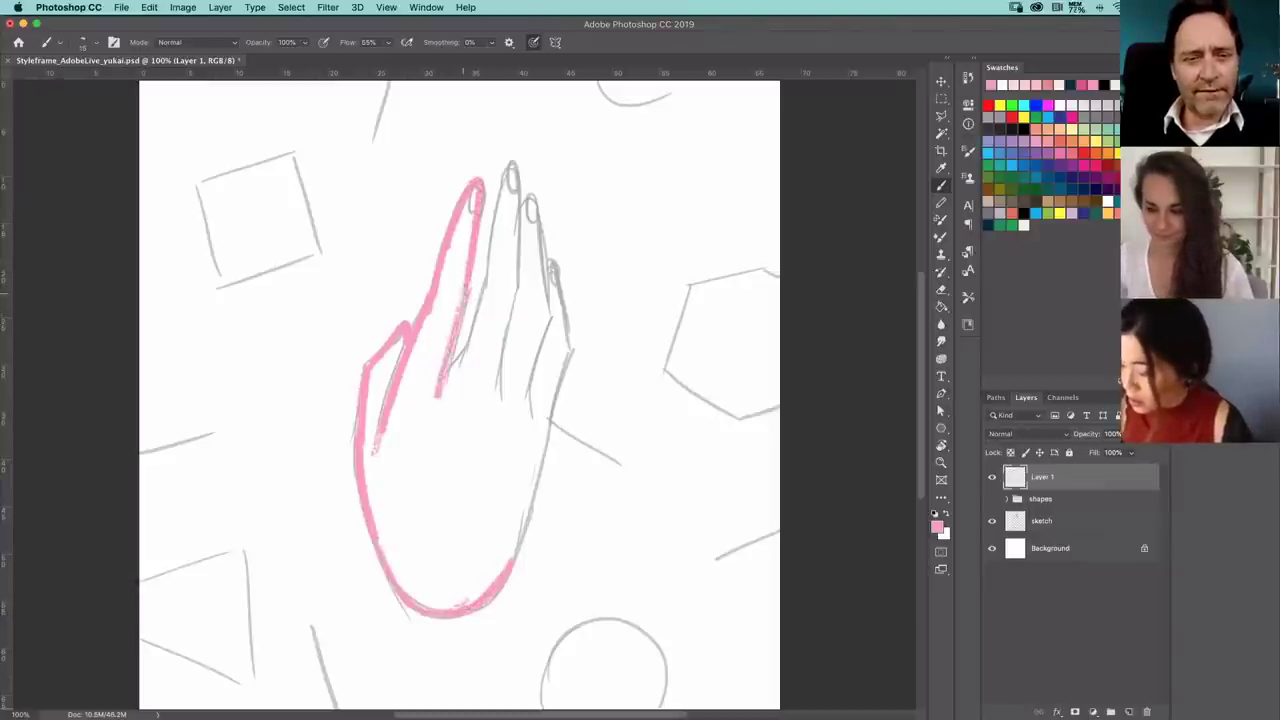
left_click_drag(470, 284, 436, 406)
left_click_drag(474, 336, 441, 384)
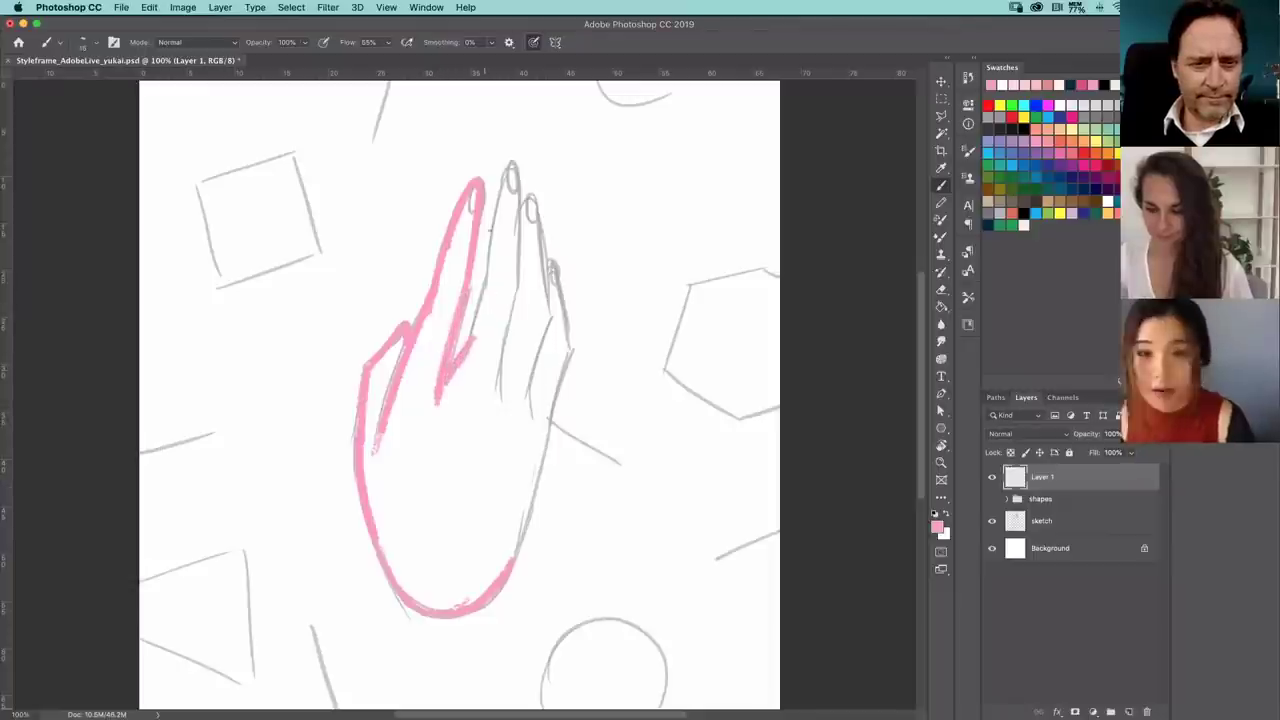
left_click_drag(494, 266, 470, 352)
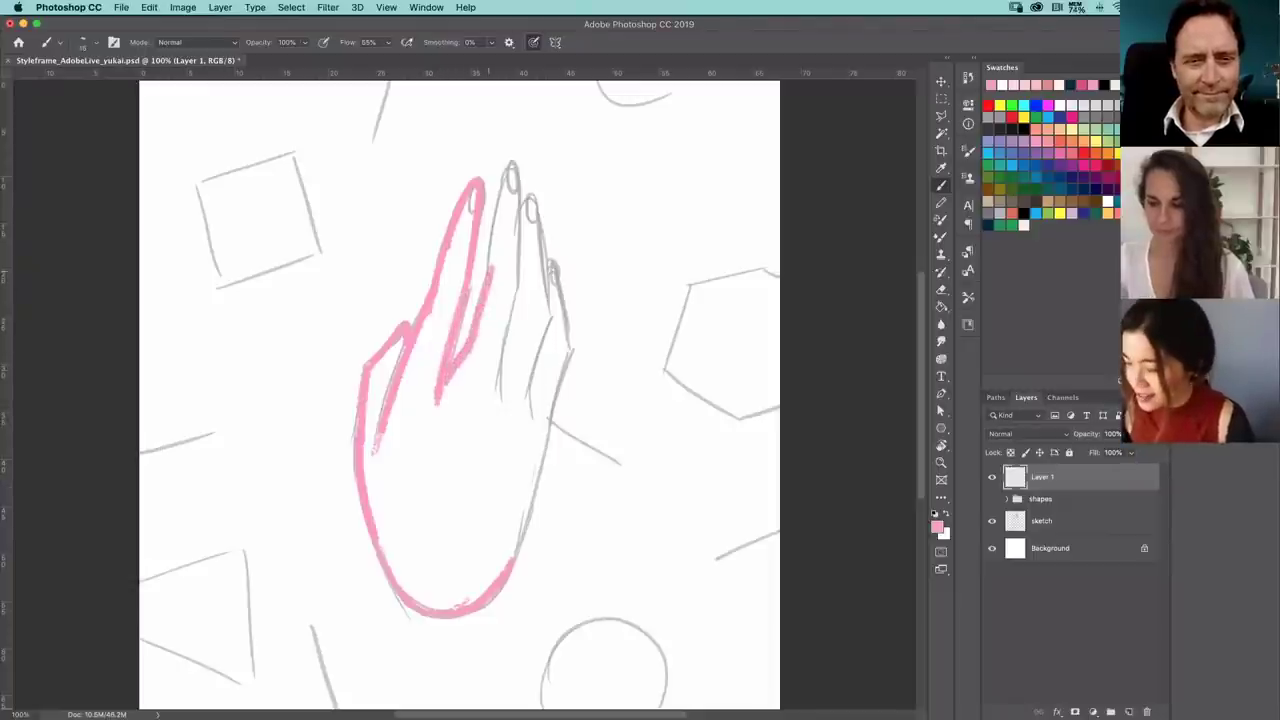
- Outline the middle, ring and little fingers in pink and close the contour along the palm's right side
mouse_move(506, 190)
left_mouse_down()
mouse_move(489, 250)
mouse_move(512, 170)
mouse_move(516, 274)
left_mouse_up()
left_click_drag(511, 192, 515, 224)
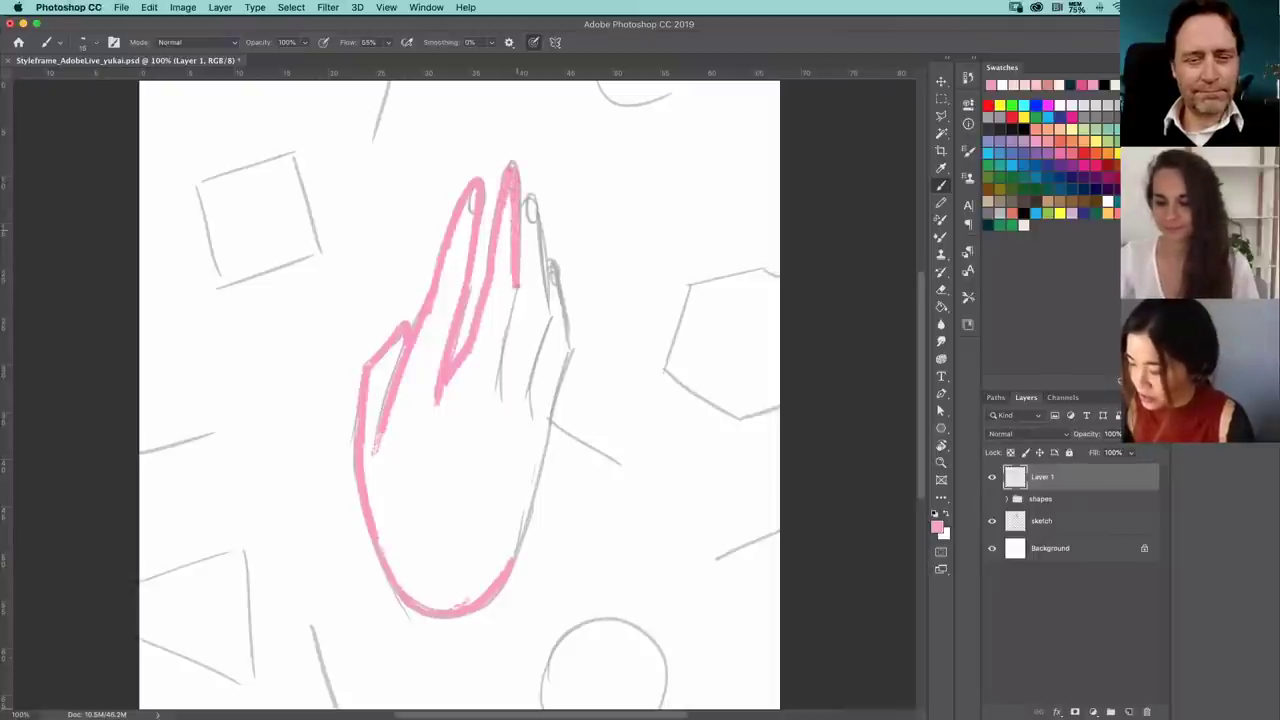
left_click_drag(516, 288, 500, 382)
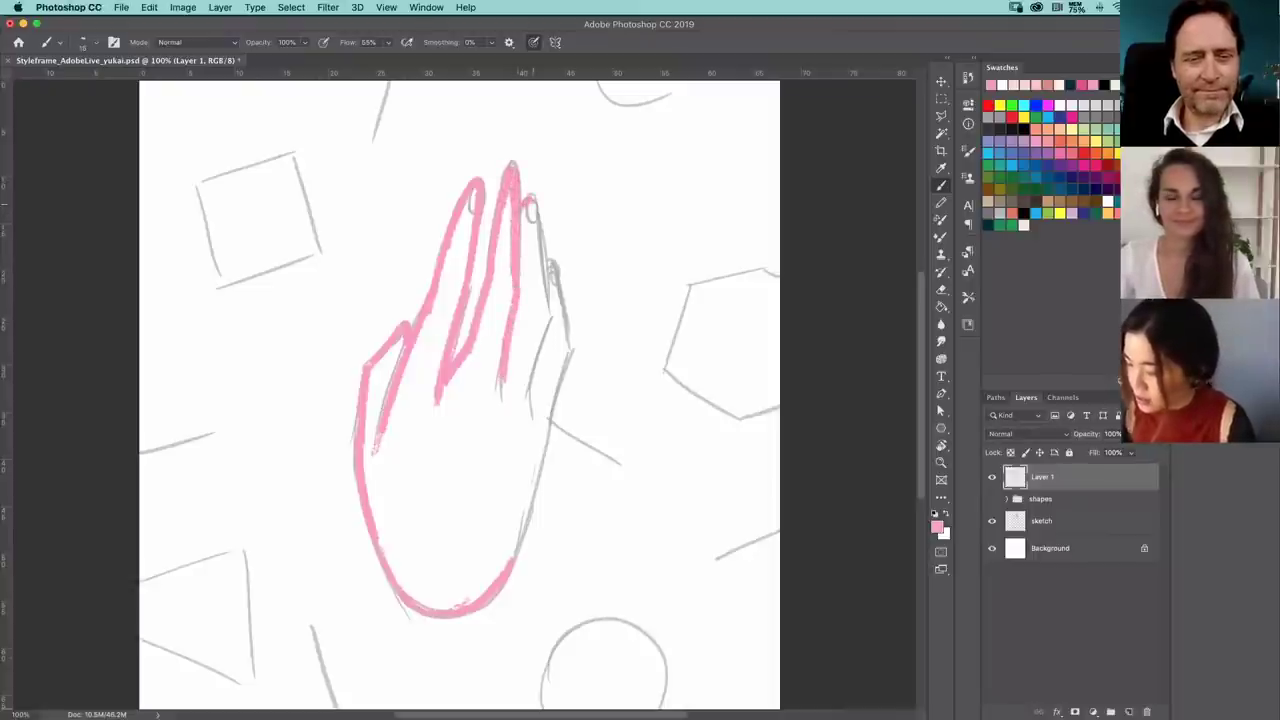
left_click_drag(532, 205, 548, 300)
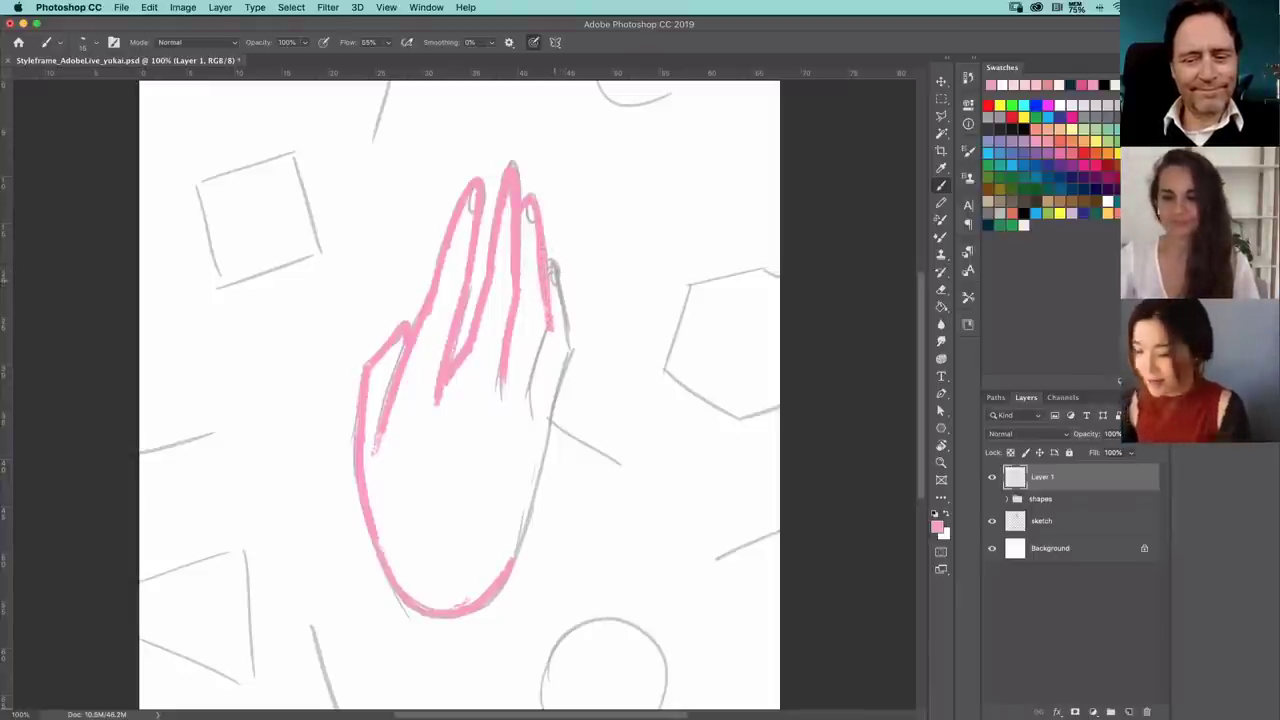
left_click_drag(566, 346, 551, 268)
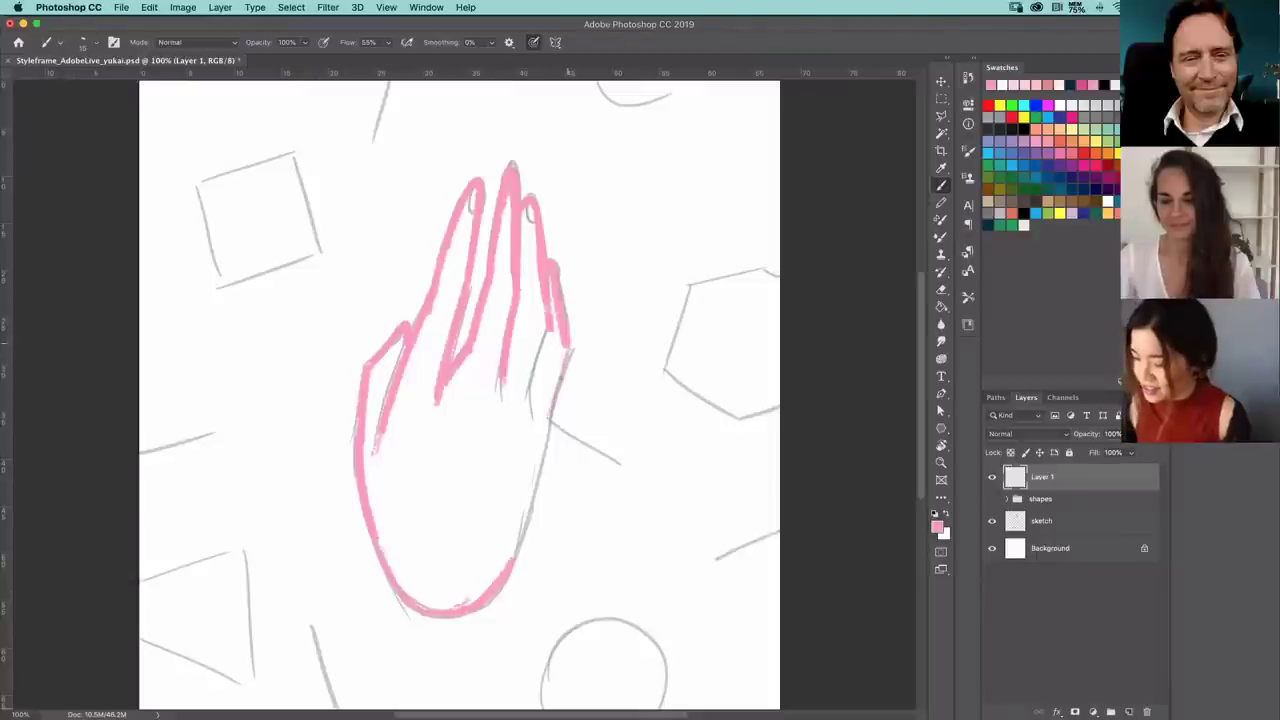
mouse_move(569, 345)
left_mouse_down()
mouse_move(535, 495)
mouse_move(547, 426)
mouse_move(498, 563)
left_mouse_up()
- Select the area inside the hand outline, expand the selection by 5 pixels, fill it with the pink foreground colour and deselect
key("w")
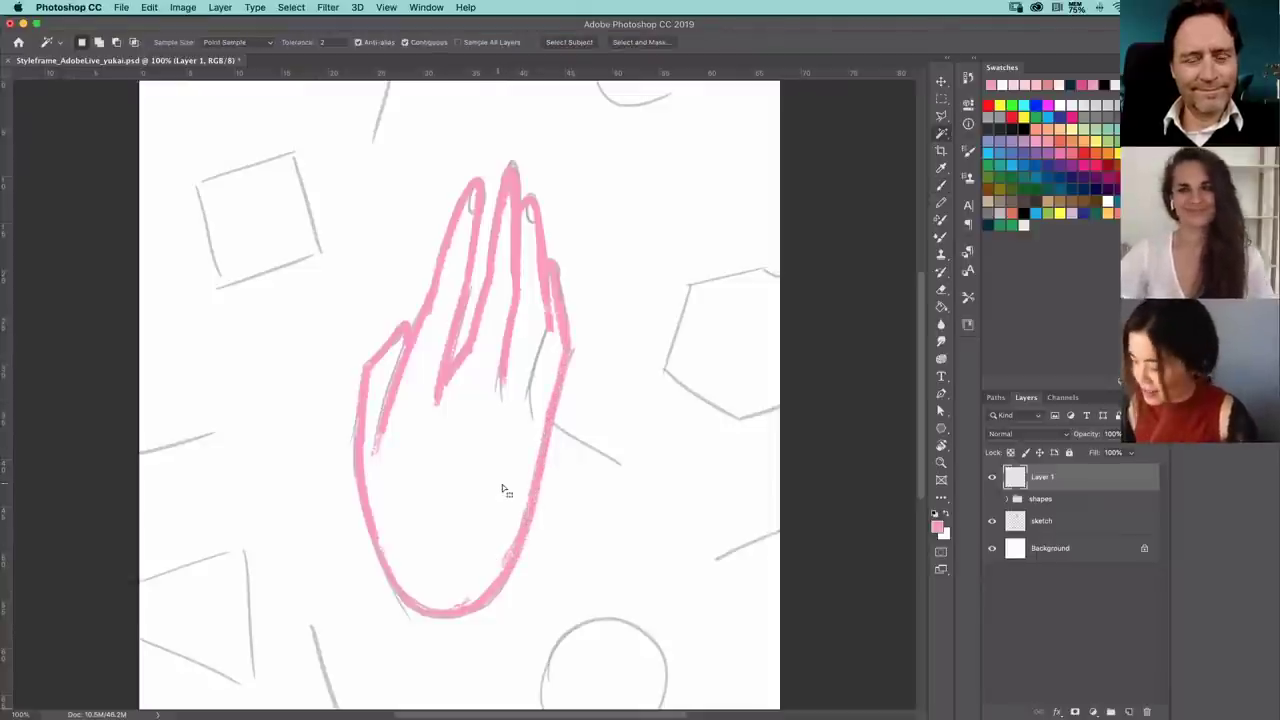
left_click(505, 487)
key("F6")
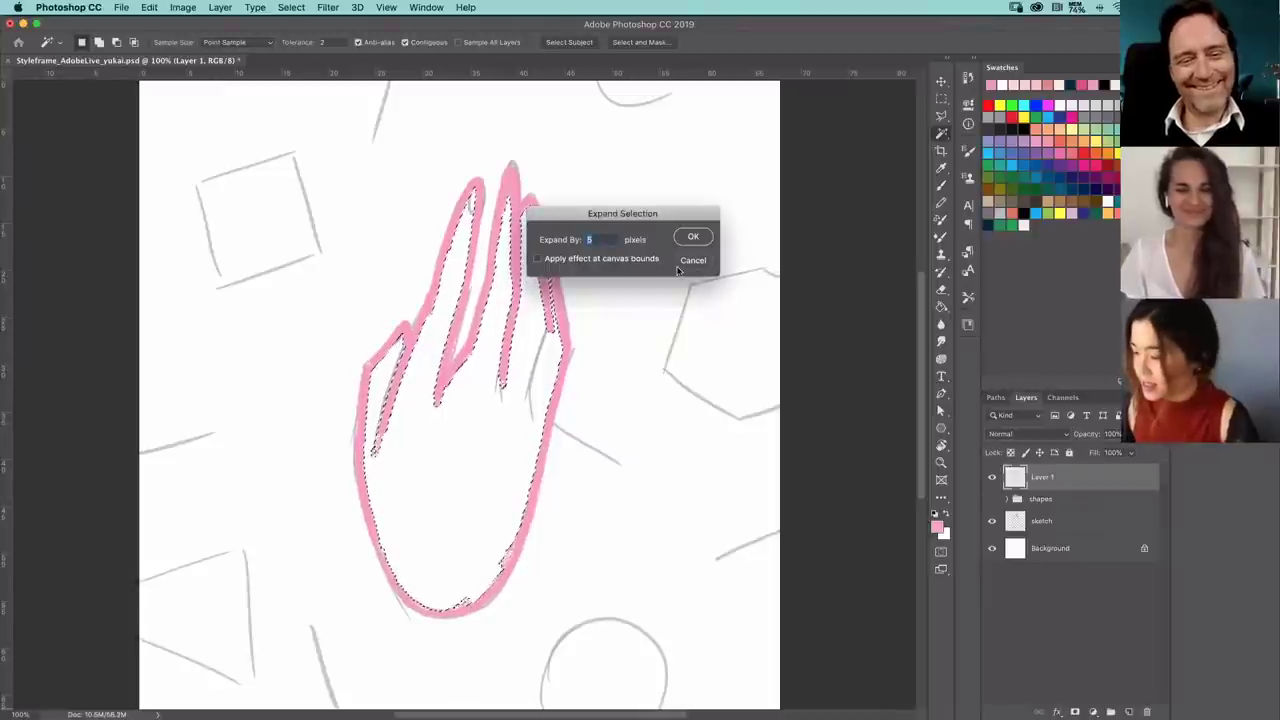
key("Return")
key("g")
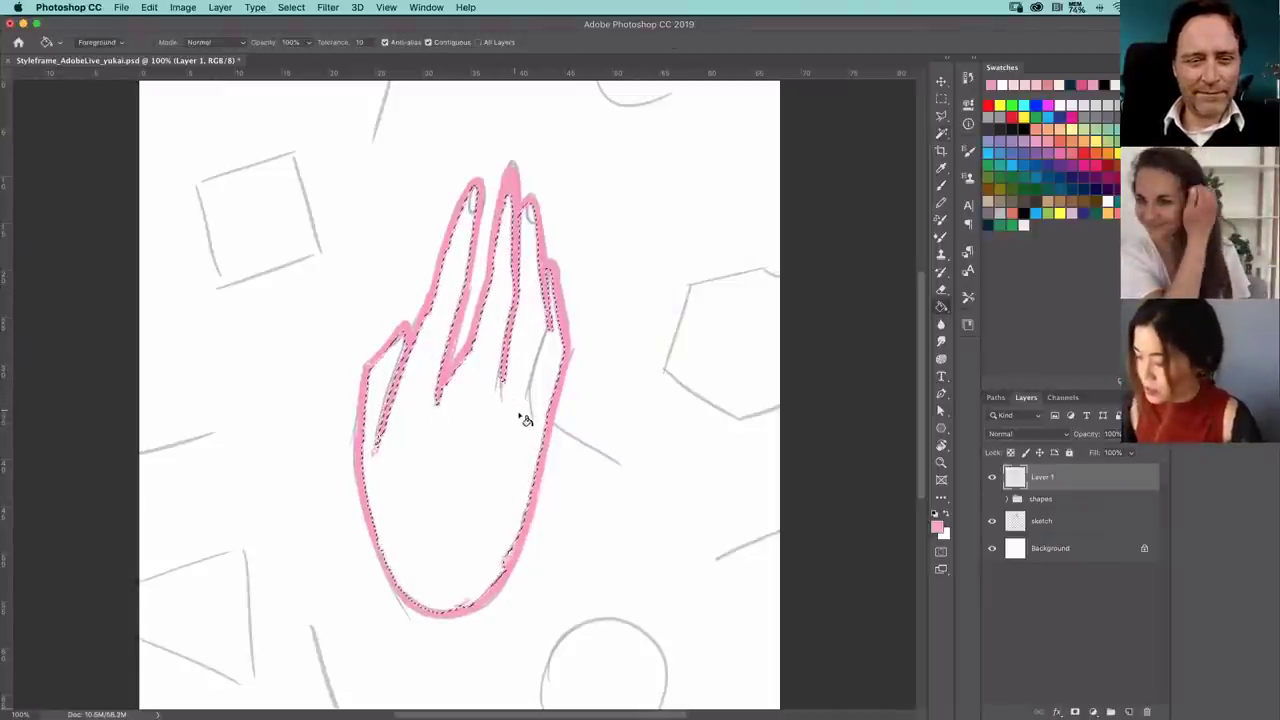
left_click(523, 417)
left_click(936, 101)
key("super+d")
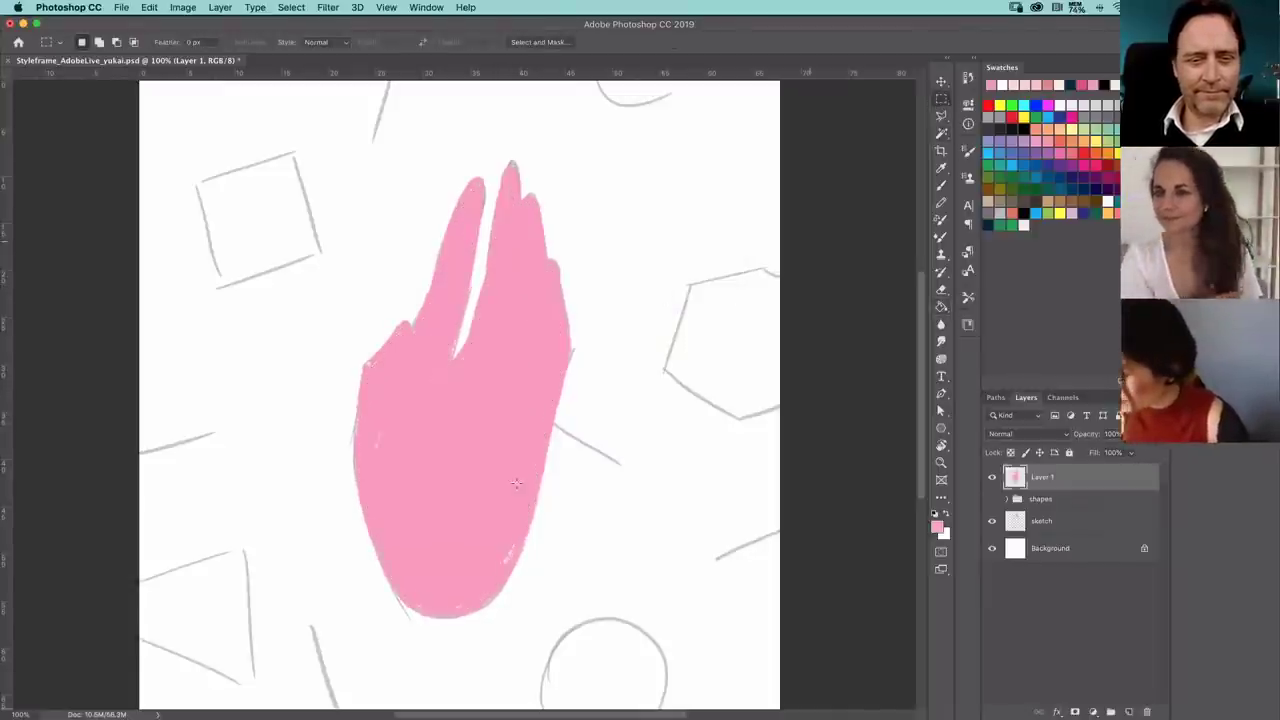
- Lock the hand layer's transparent pixels and brush a dark navy edge along the thumb and the left side of the palm
key("b")
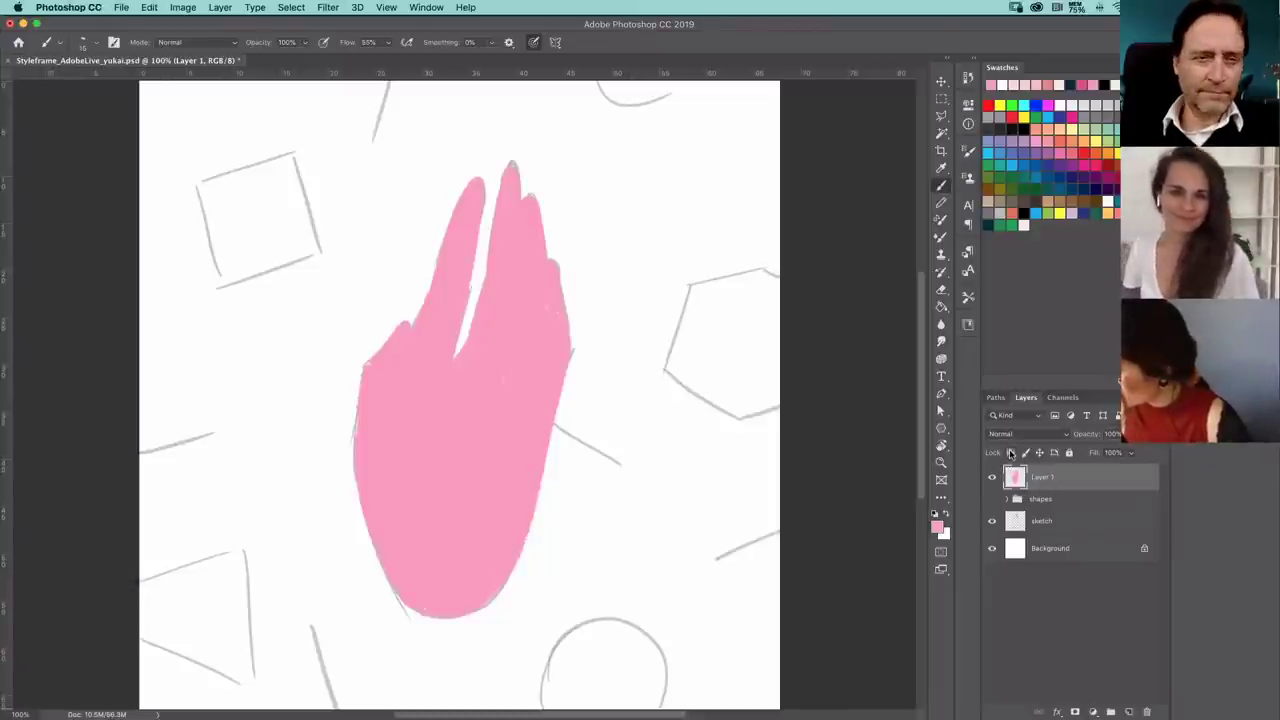
left_click(988, 224)
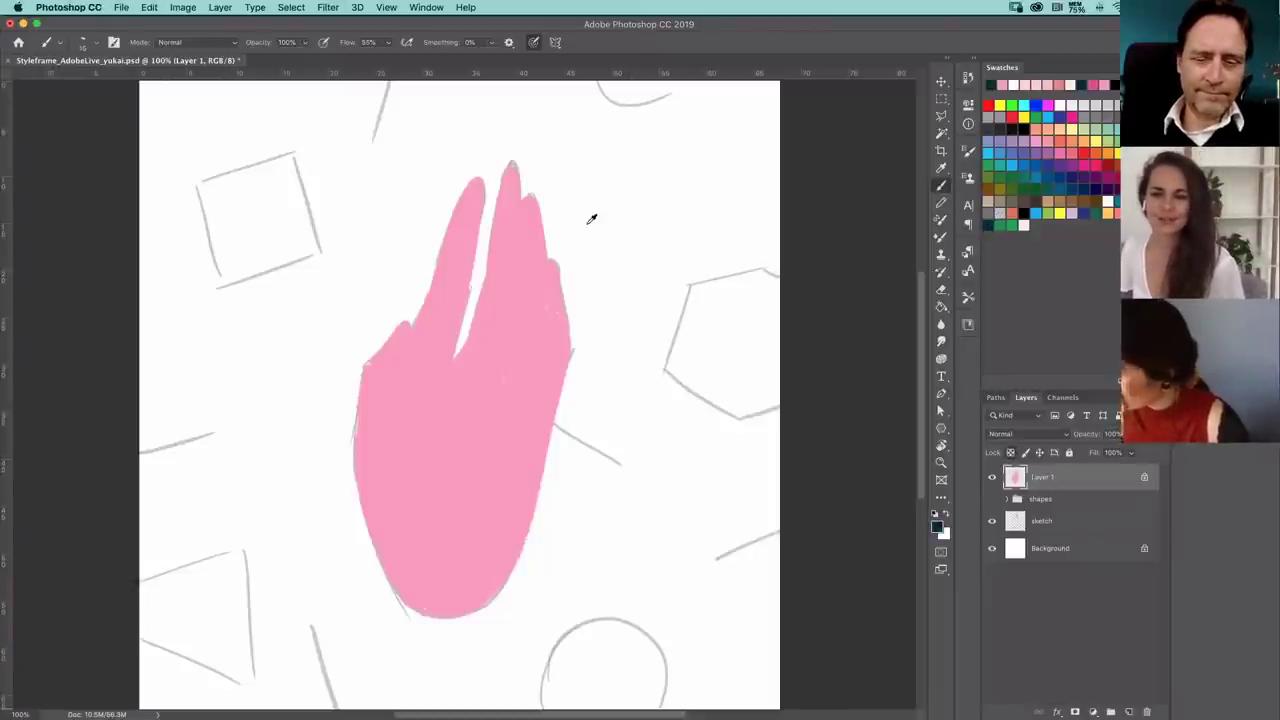
key("g")
key("b")
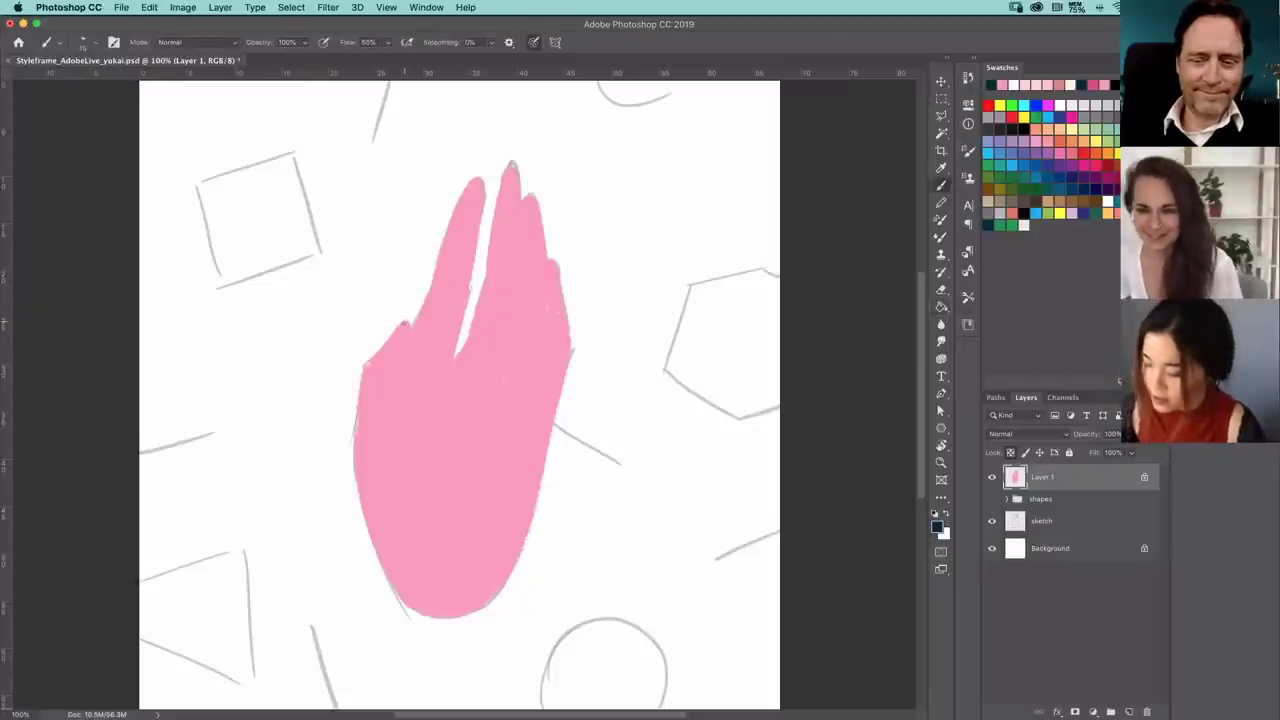
mouse_move(405, 323)
left_mouse_down()
mouse_move(368, 371)
mouse_move(404, 324)
mouse_move(371, 369)
mouse_move(362, 432)
mouse_move(358, 478)
mouse_move(383, 568)
left_mouse_up()
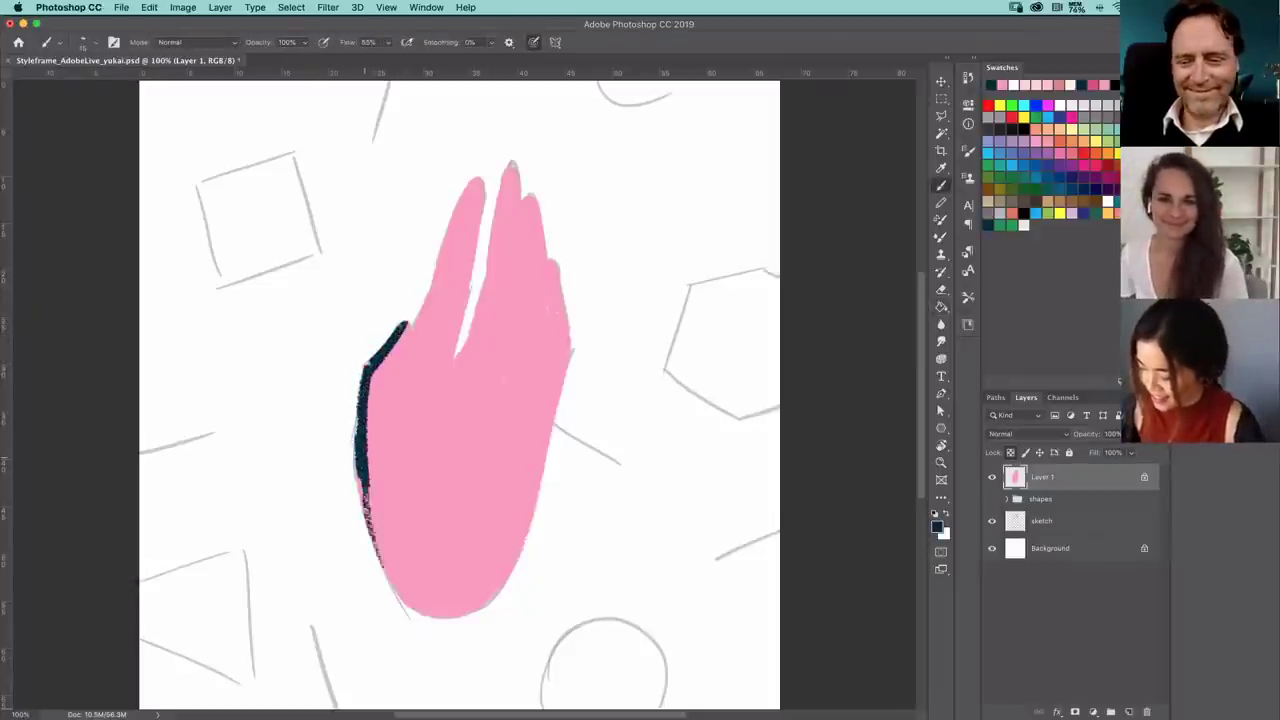
mouse_move(360, 470)
left_mouse_down()
mouse_move(394, 588)
mouse_move(366, 490)
mouse_move(406, 608)
mouse_move(424, 615)
left_mouse_up()
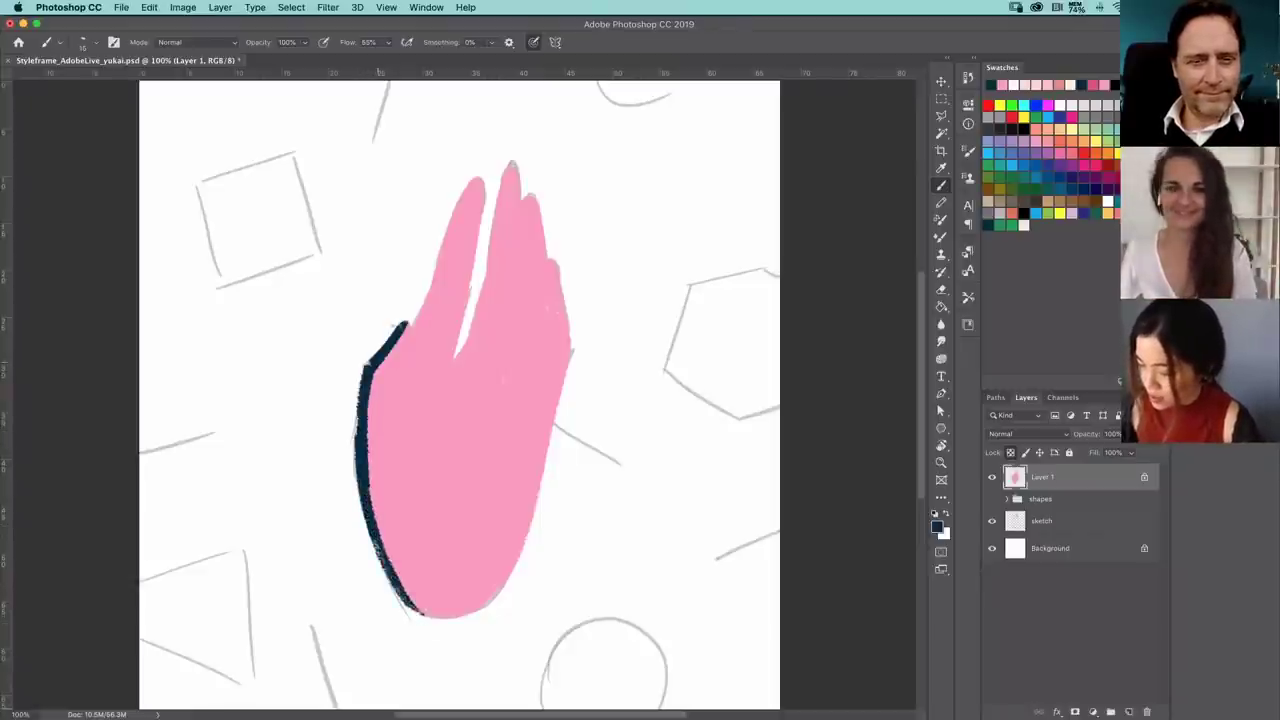
- Brush a dark navy edge along the index finger's left side into the palm, with the hand layer's opacity at 66% to follow the sketch
left_click_drag(476, 180, 388, 412)
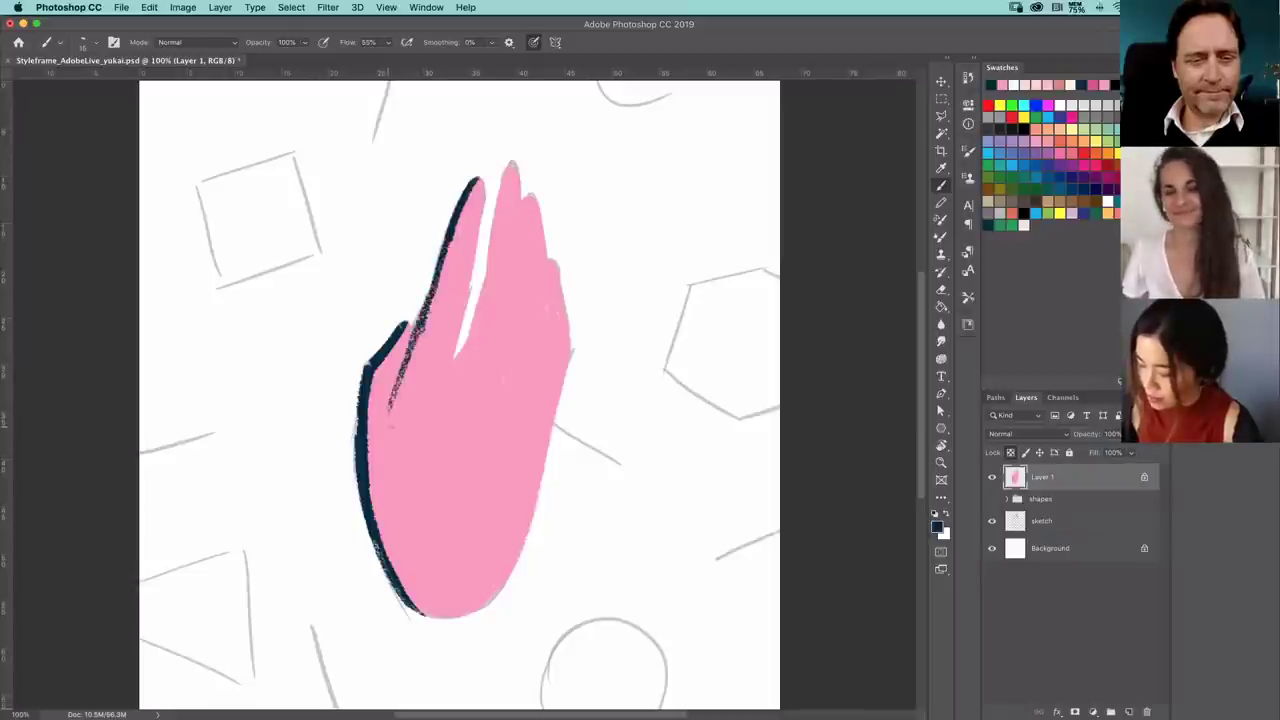
left_click_drag(1113, 453, 1110, 452)
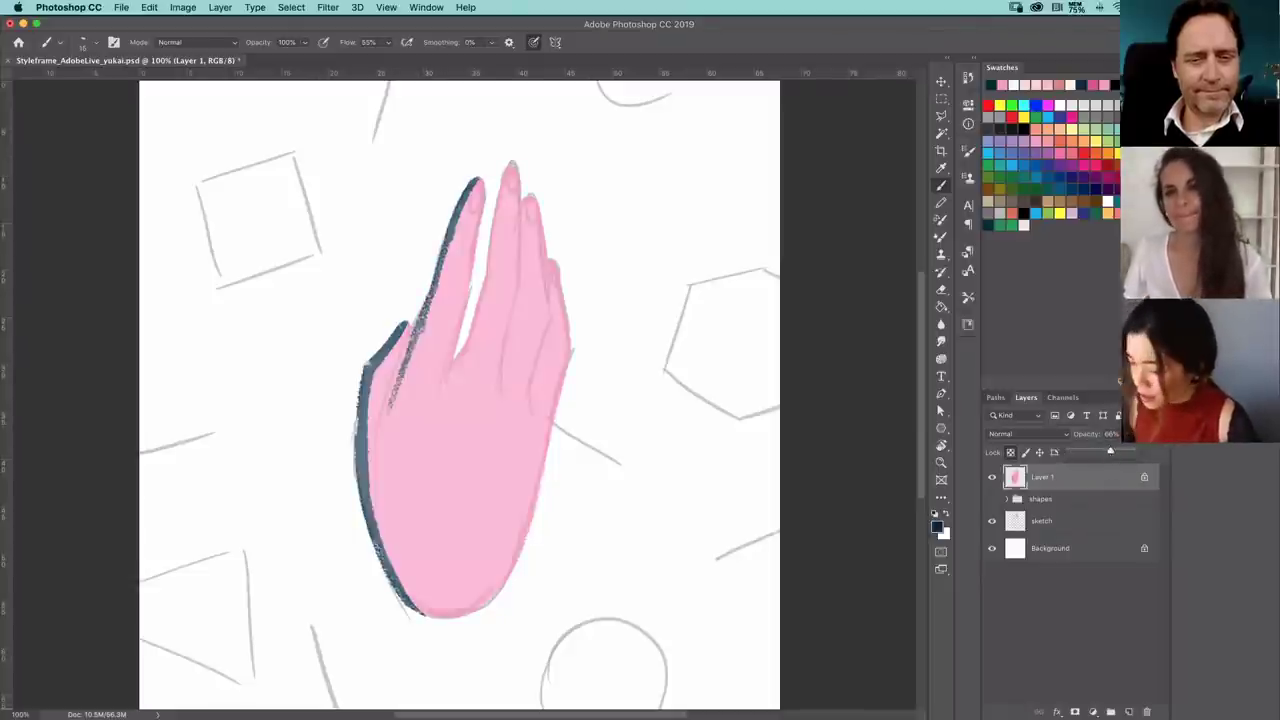
left_click_drag(414, 334, 383, 436)
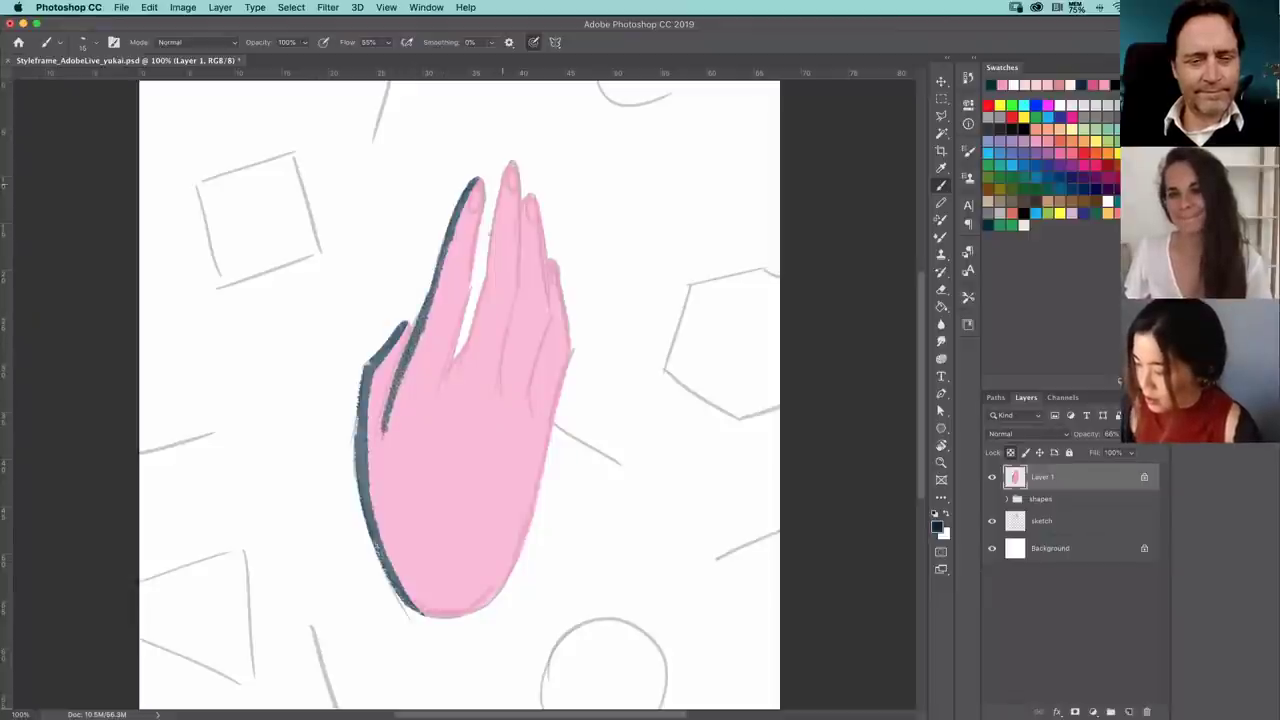
- Brush navy separating lines along the middle, ring and little fingers following the sketch, and set the hand layer's opacity to 100%
left_click_drag(511, 166, 492, 240)
left_click_drag(509, 172, 474, 326)
left_click_drag(488, 286, 446, 392)
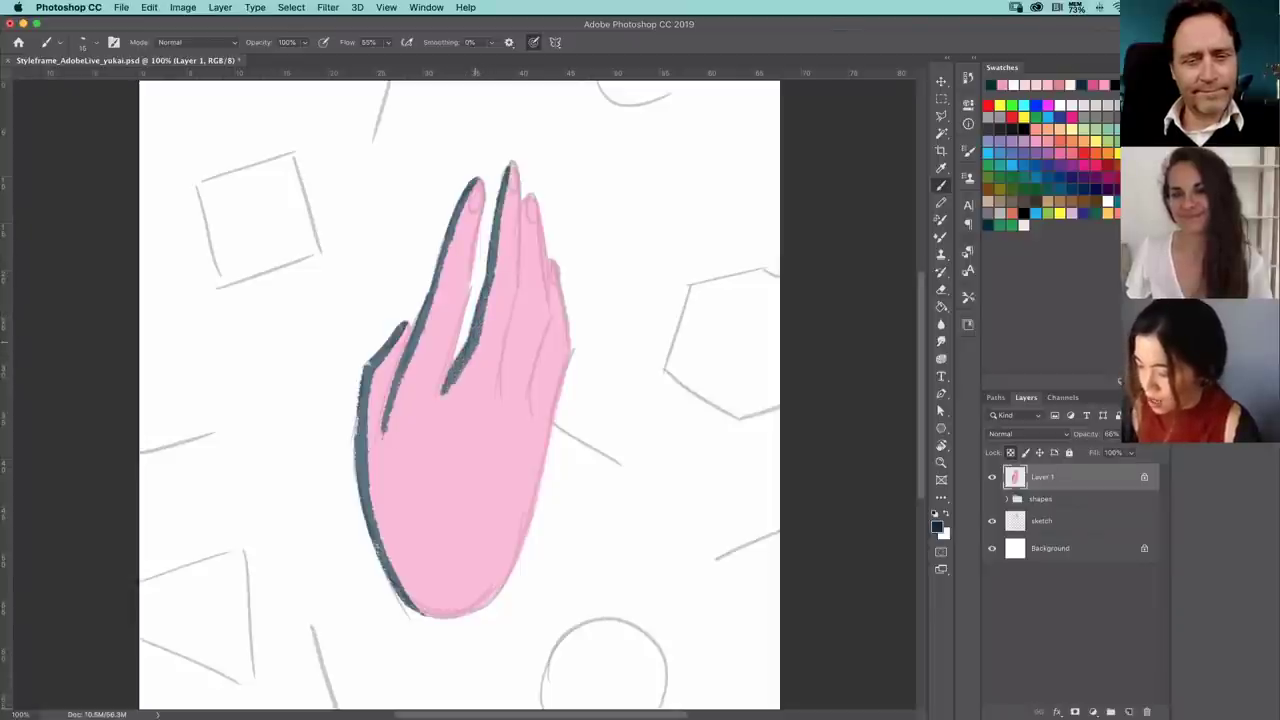
left_click_drag(528, 196, 512, 334)
mouse_move(522, 280)
left_mouse_down()
mouse_move(506, 378)
mouse_move(516, 342)
left_mouse_up()
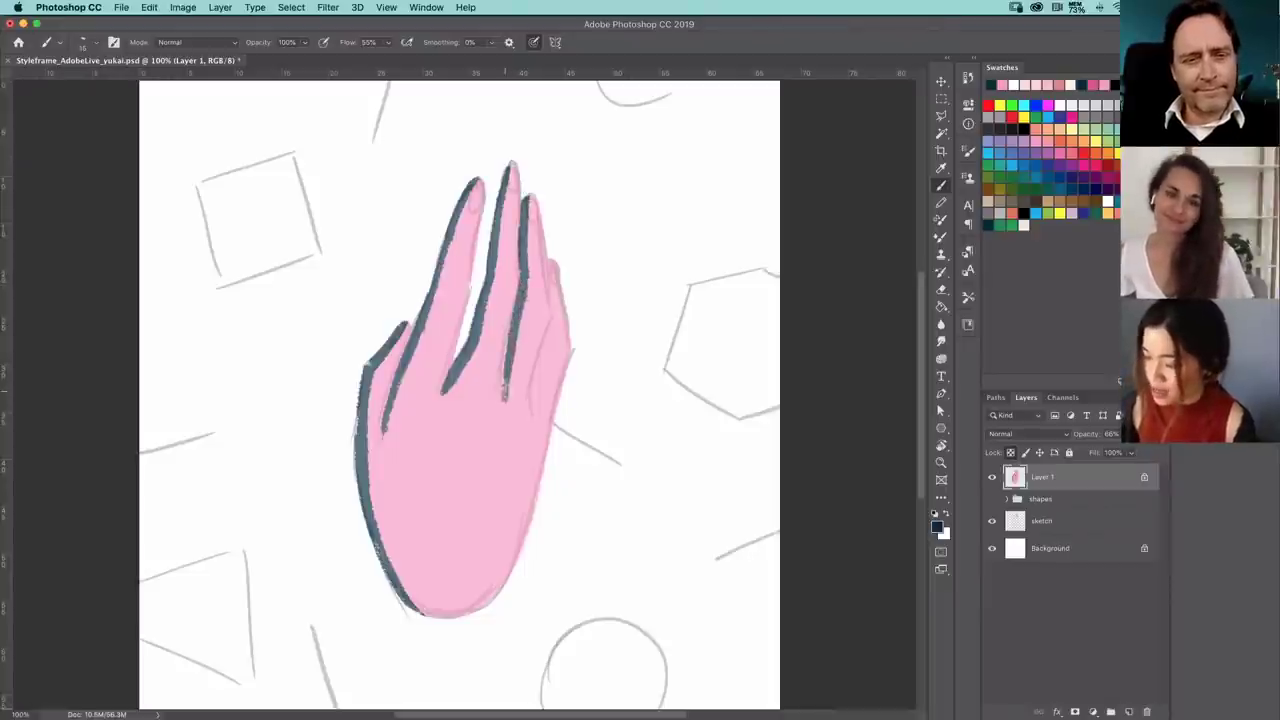
left_click_drag(551, 262, 532, 406)
left_click_drag(550, 320, 536, 406)
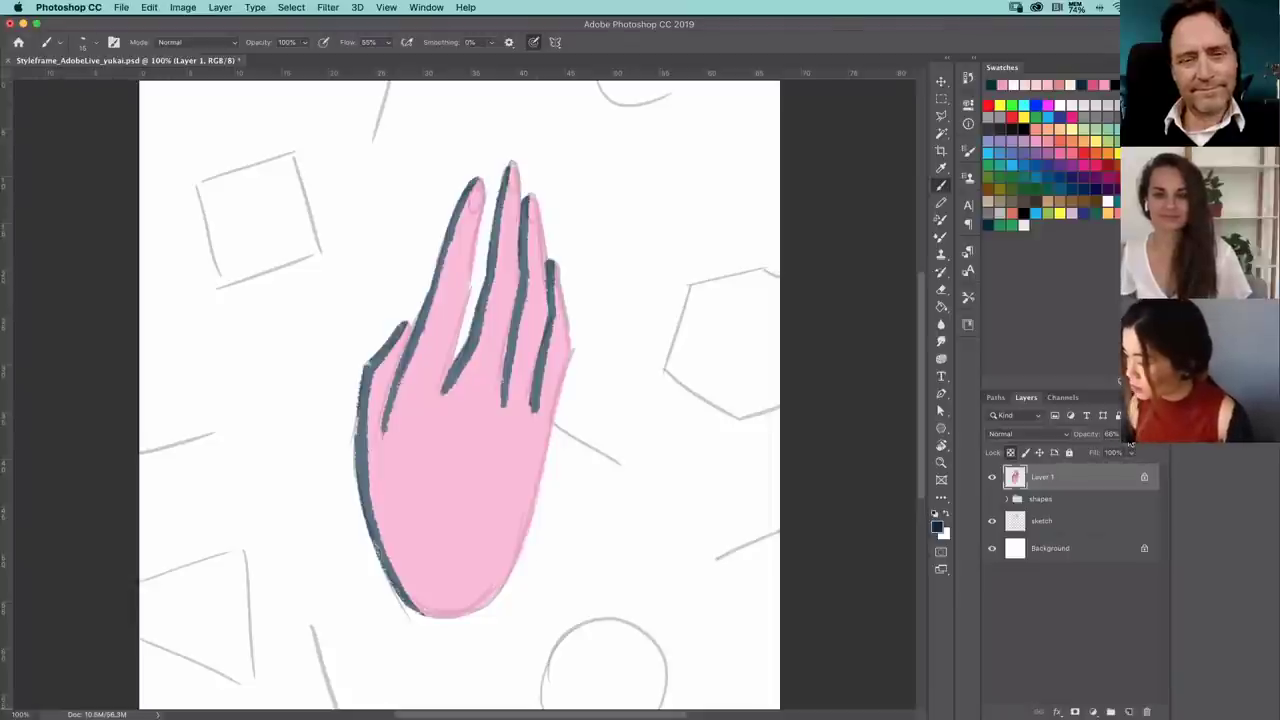
left_click_drag(1127, 456, 1202, 459)
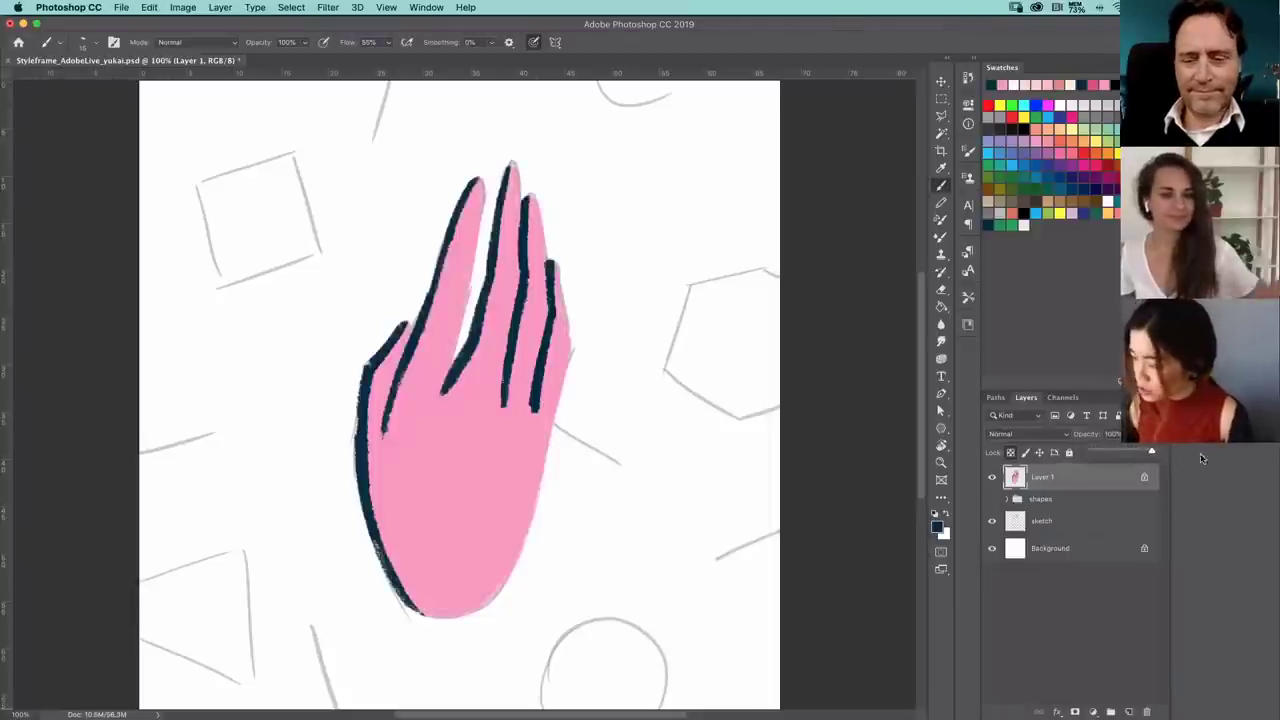
- Hide the sketch layer and show the shapes group around the hand
left_click(1047, 500)
left_click(992, 524)
left_click(992, 521)
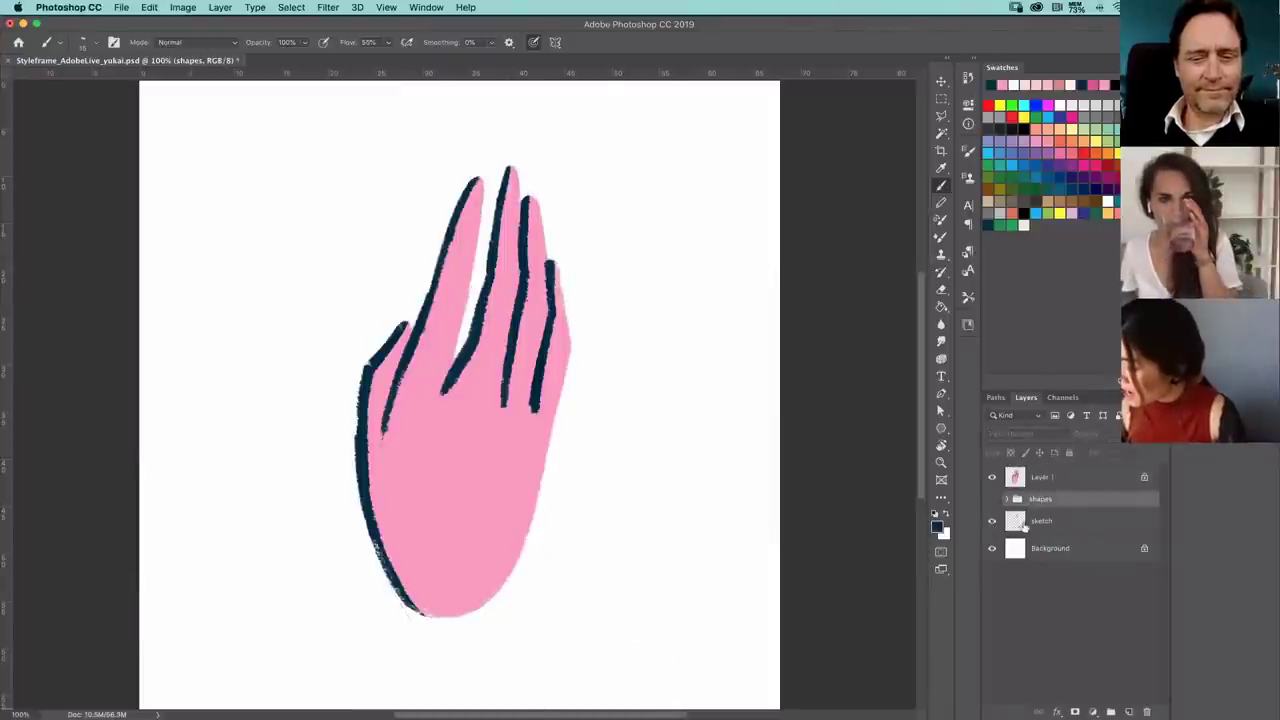
left_click(992, 521)
left_click(992, 521)
left_click(992, 498)
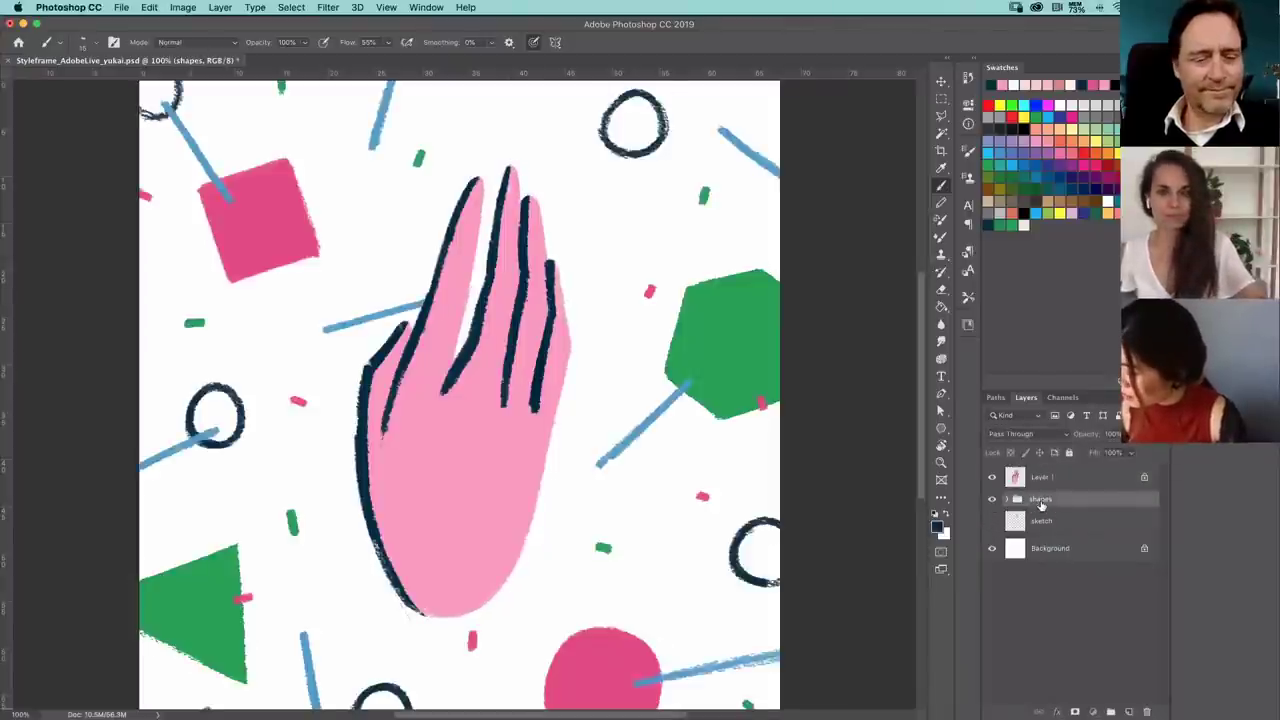
key("super+minus")
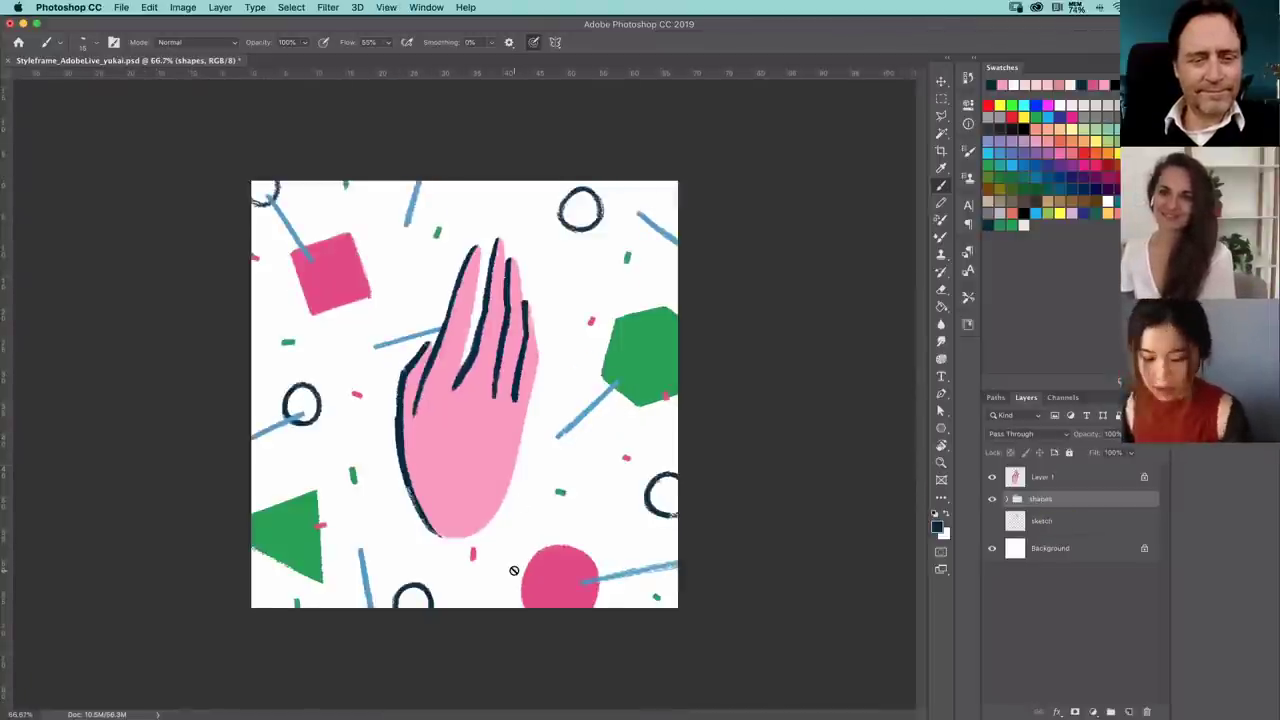
- Add a new layer above the hand and paint magenta nails and small navy finger and knuckle dots with colours sampled from the artwork
left_click(1007, 500)
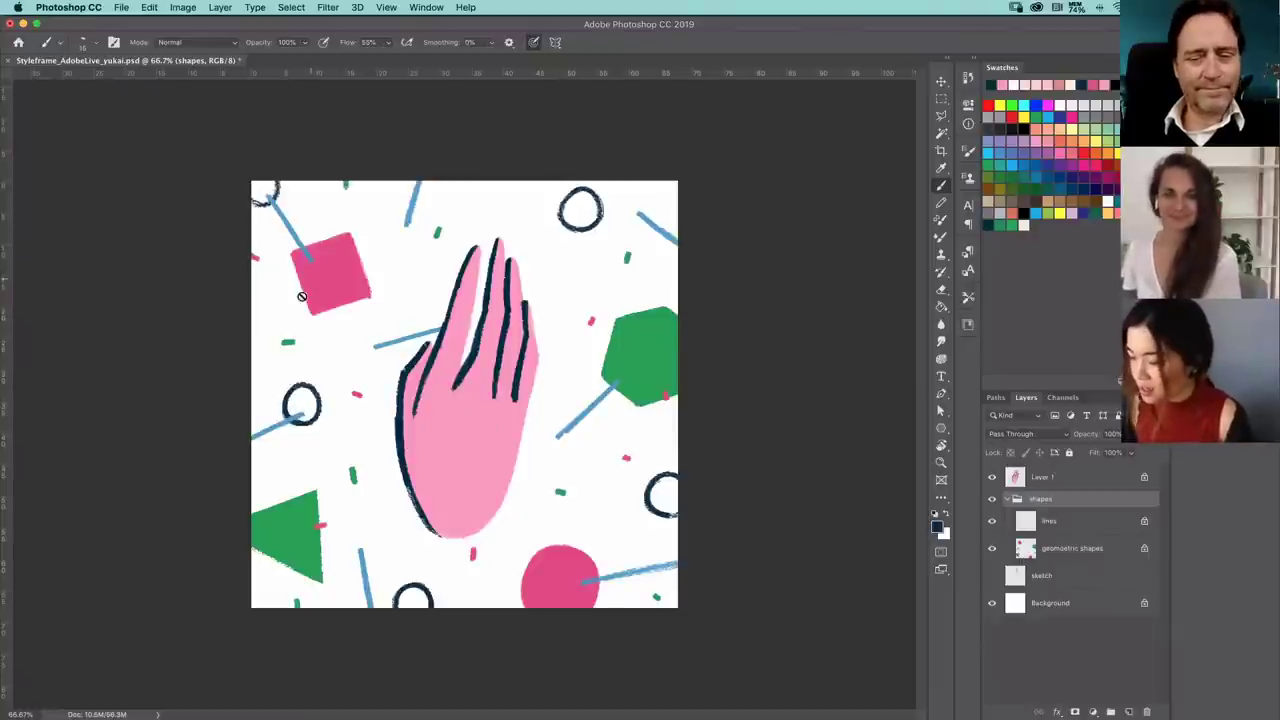
left_click(1052, 557)
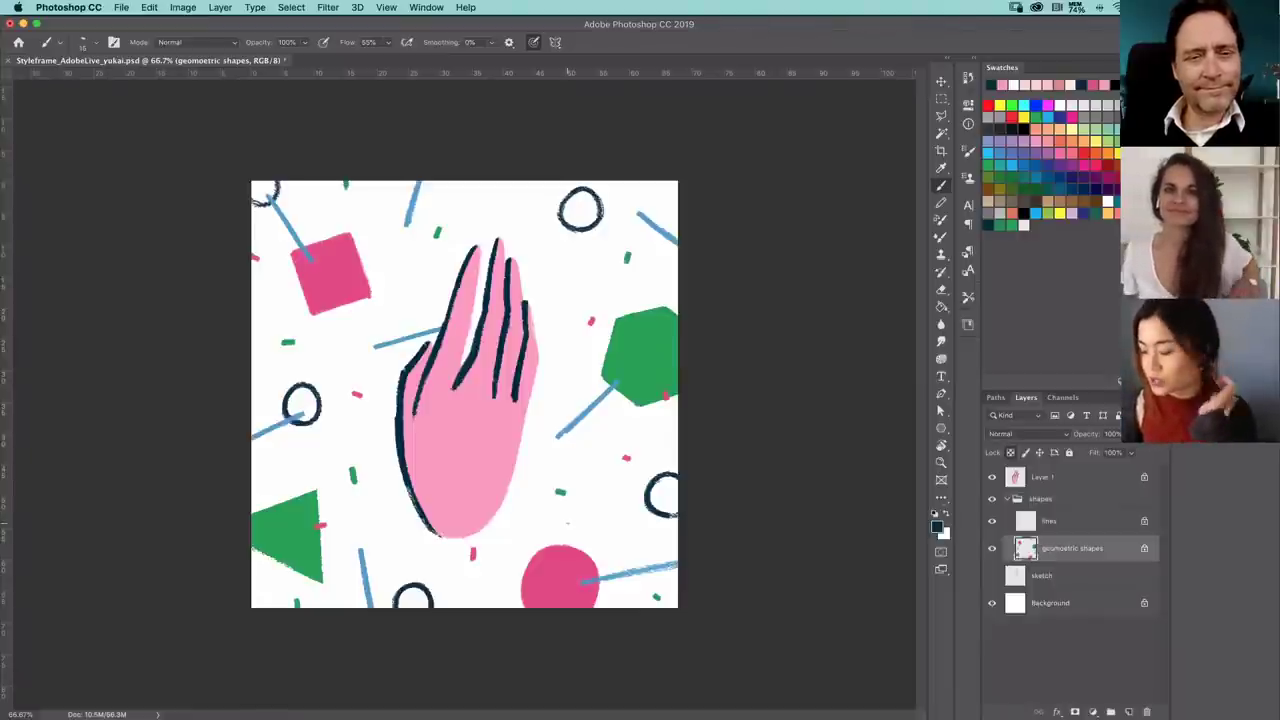
left_click(1058, 481)
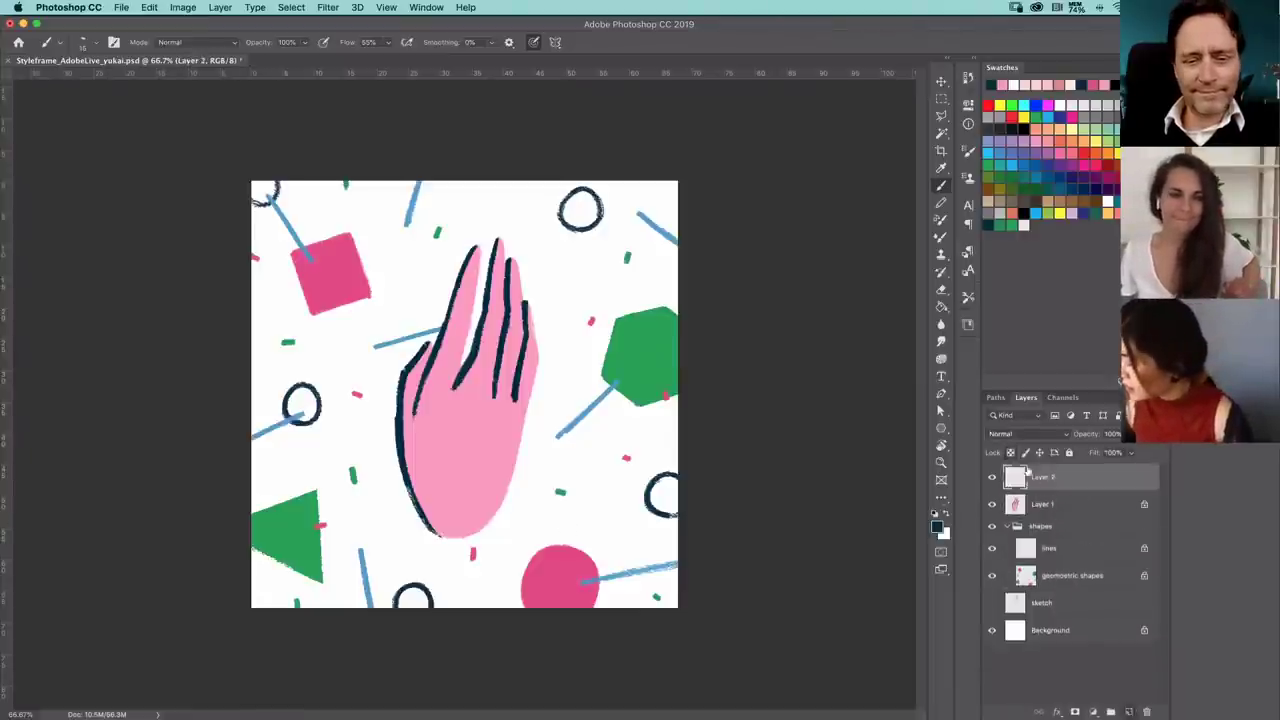
left_click(1129, 712)
left_click(339, 275, "alt")
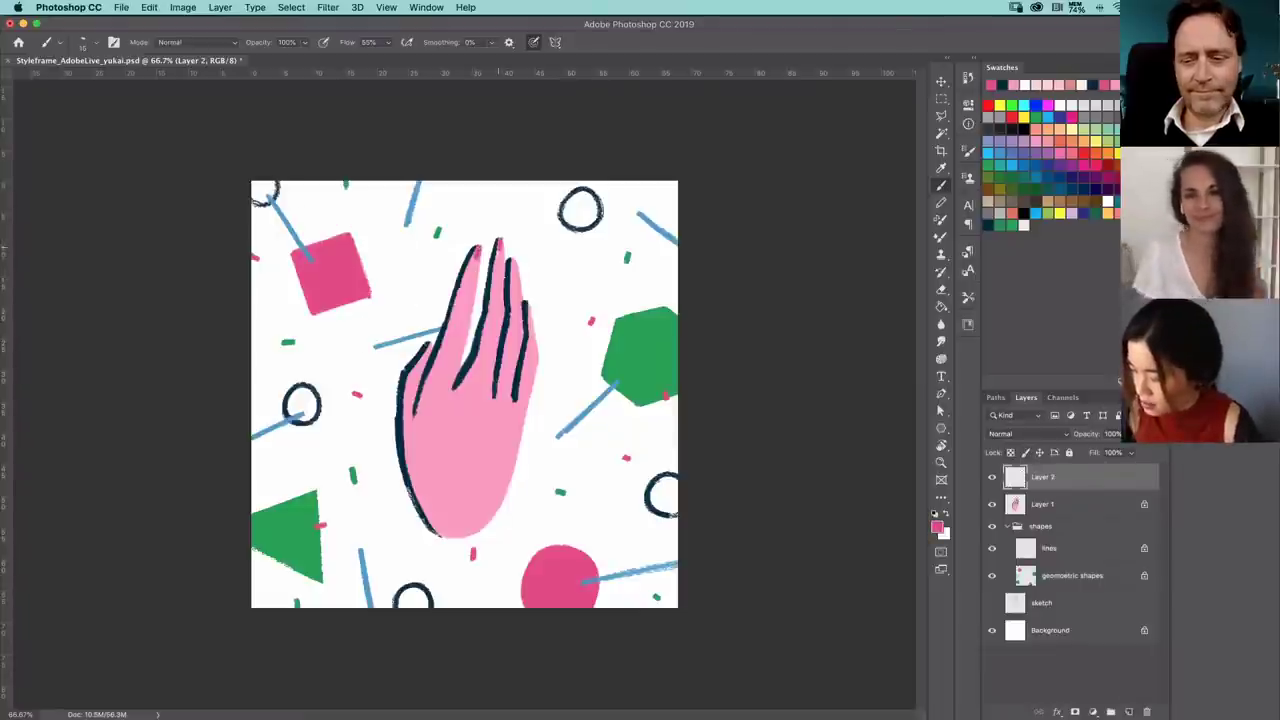
left_click_drag(498, 247, 528, 310)
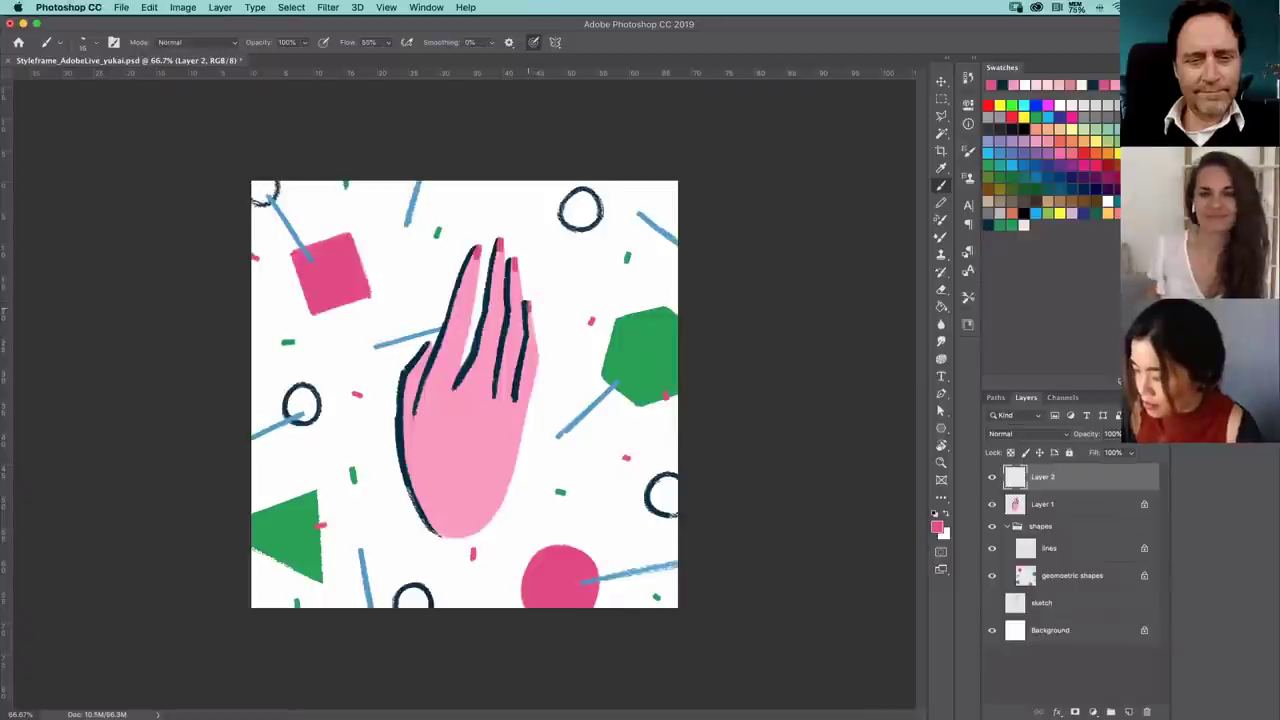
left_click_drag(427, 340, 422, 350)
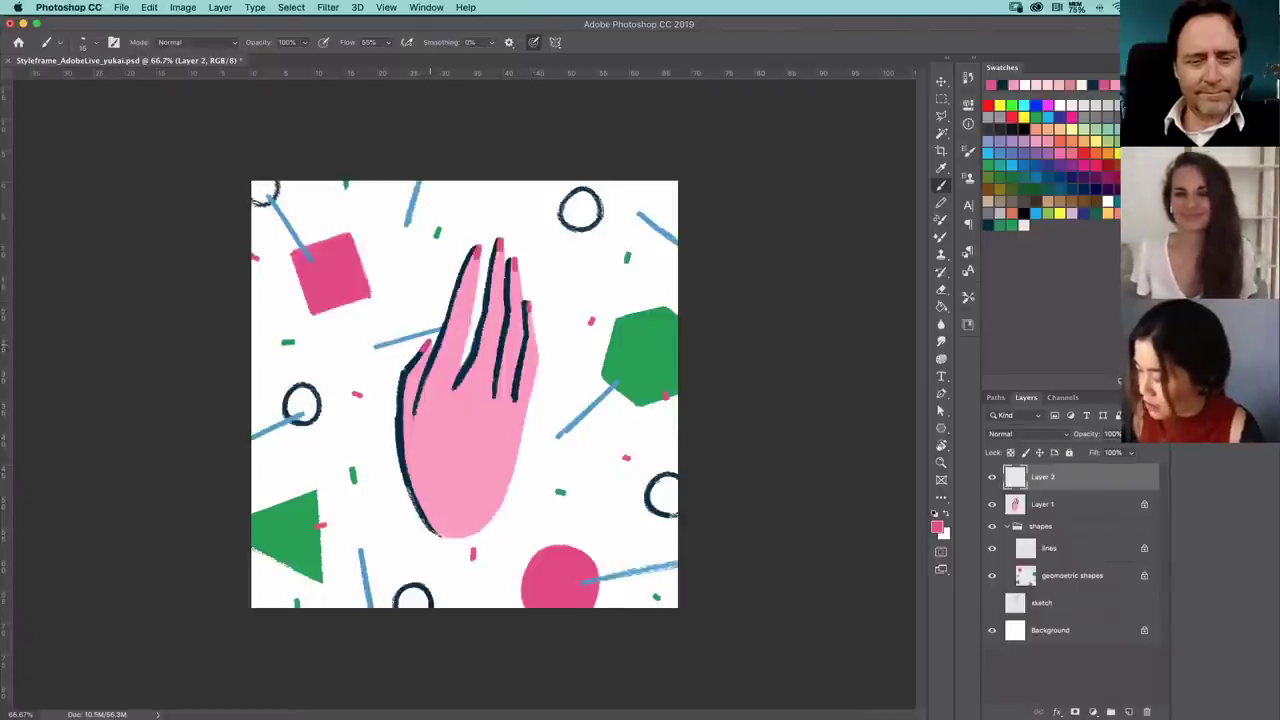
left_click(440, 328, "alt")
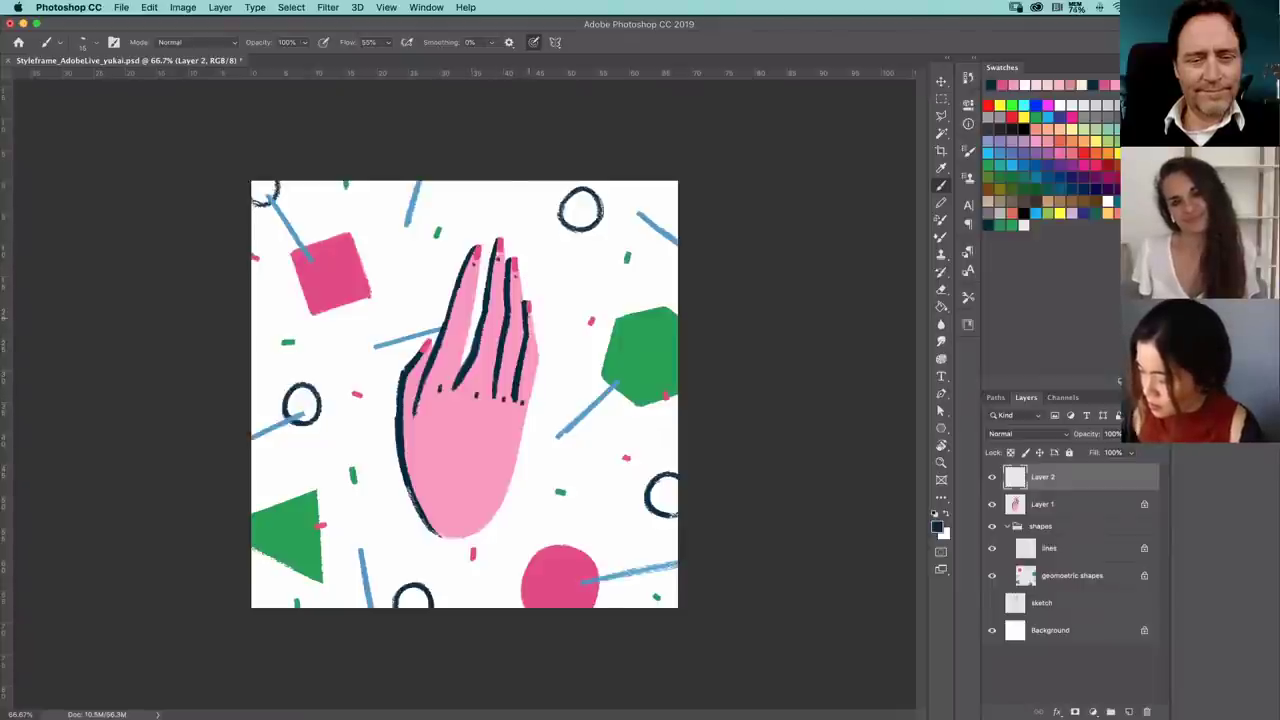
- Make the hand layer active and open pattern.psd from the 02 Design folder of the 2020.05.19 Adobe Live project
left_click(1080, 506)
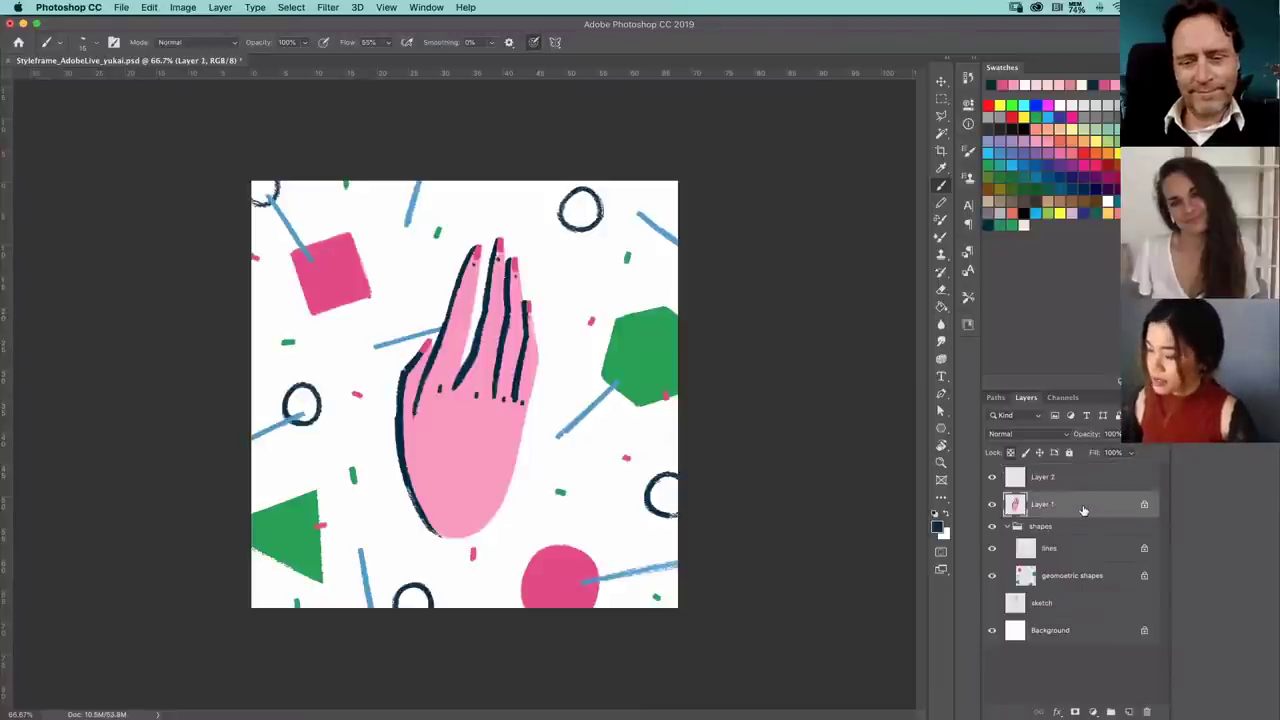
left_click(122, 8)
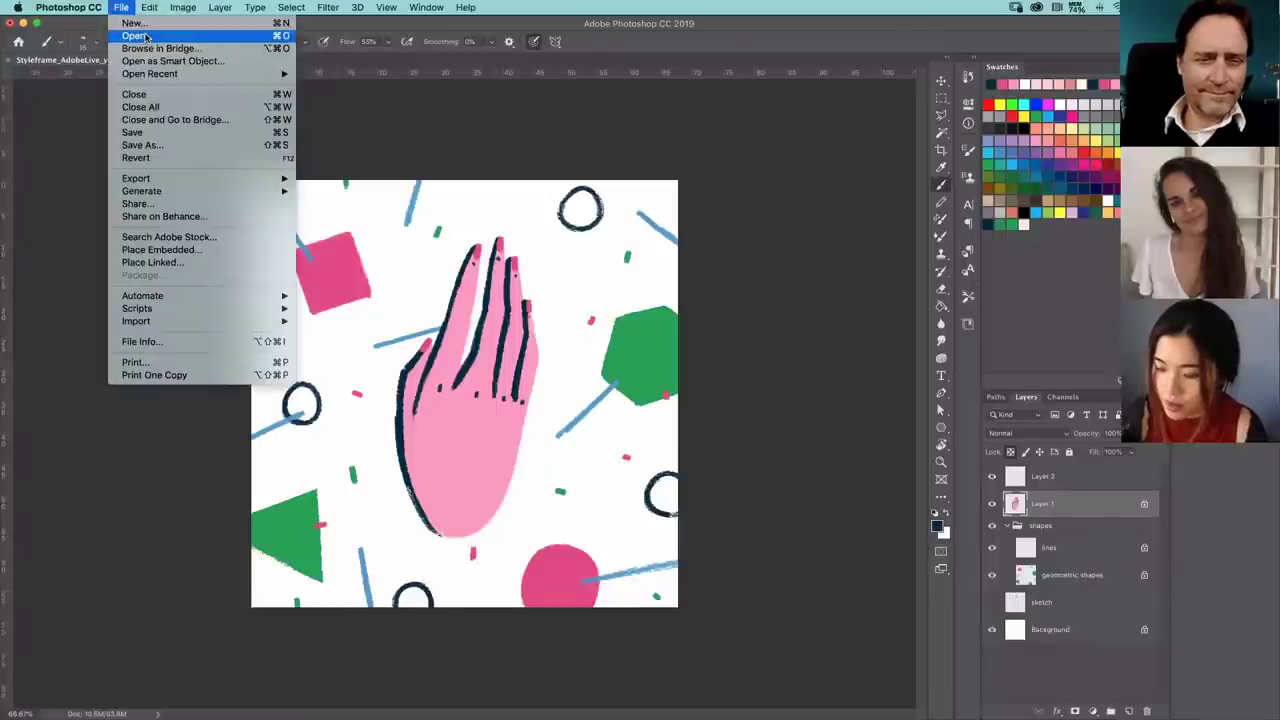
key("Escape")
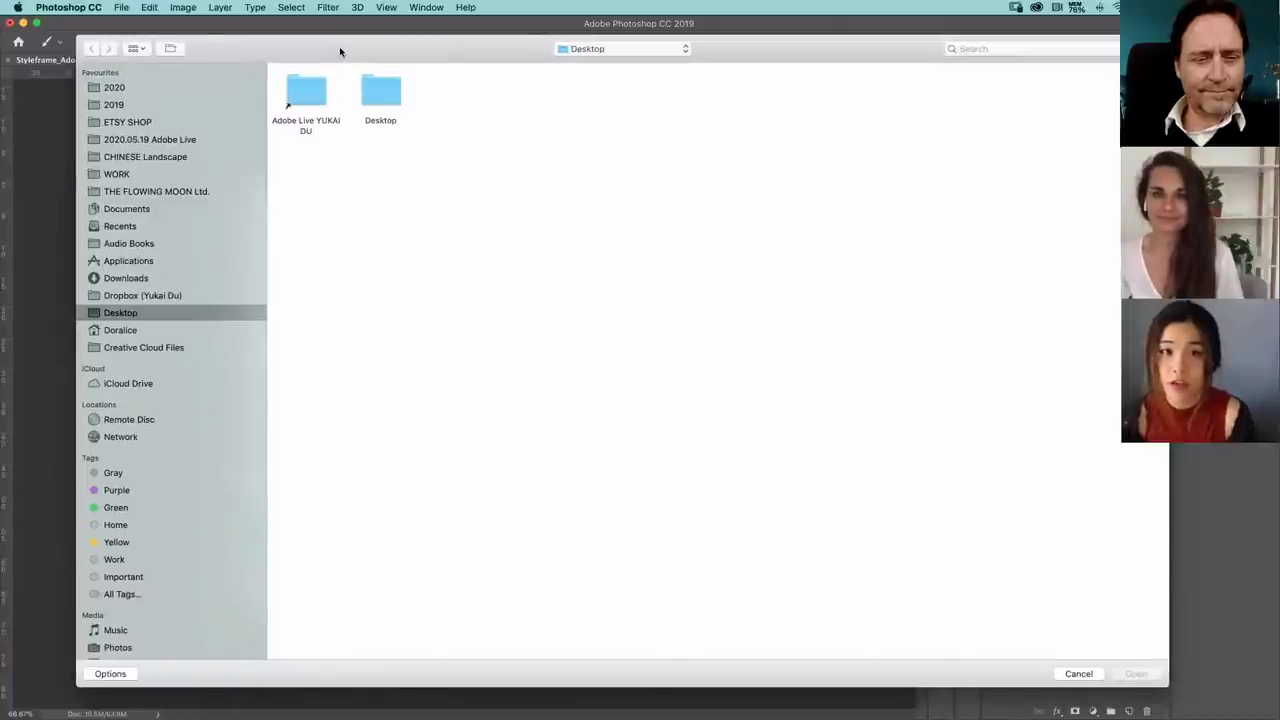
double_click(315, 97)
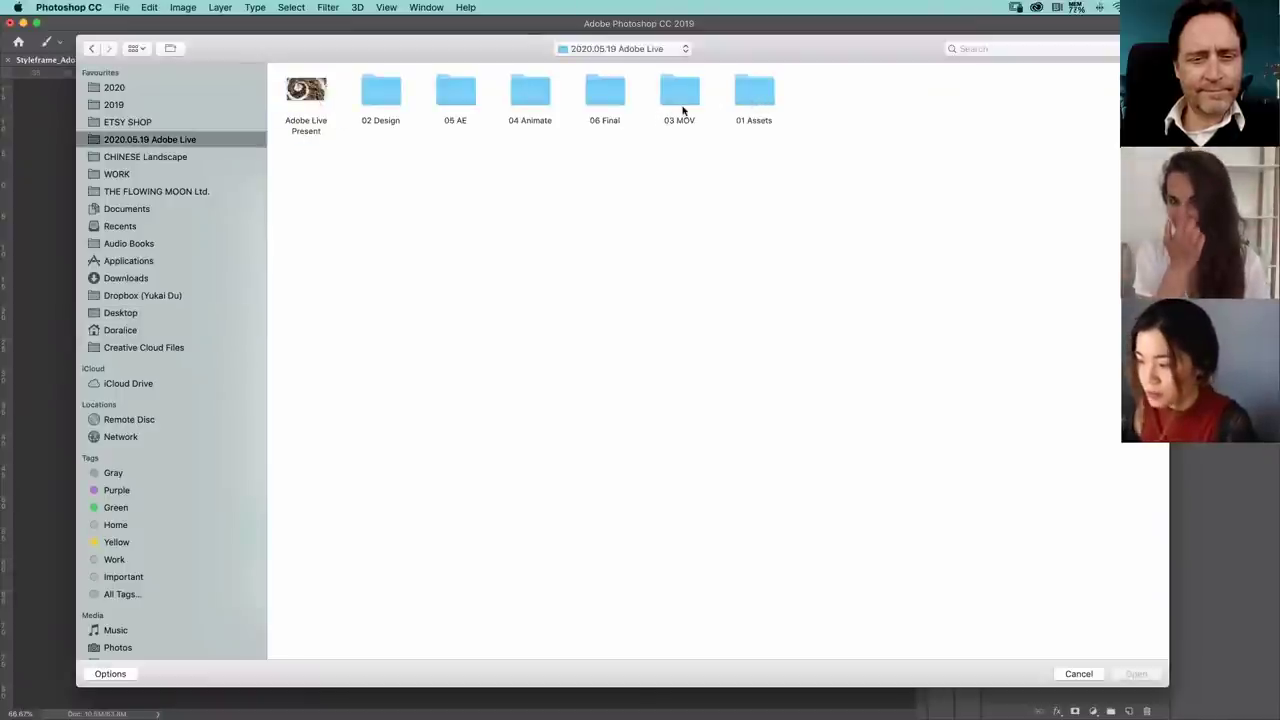
double_click(390, 98)
left_click(391, 99)
double_click(391, 99)
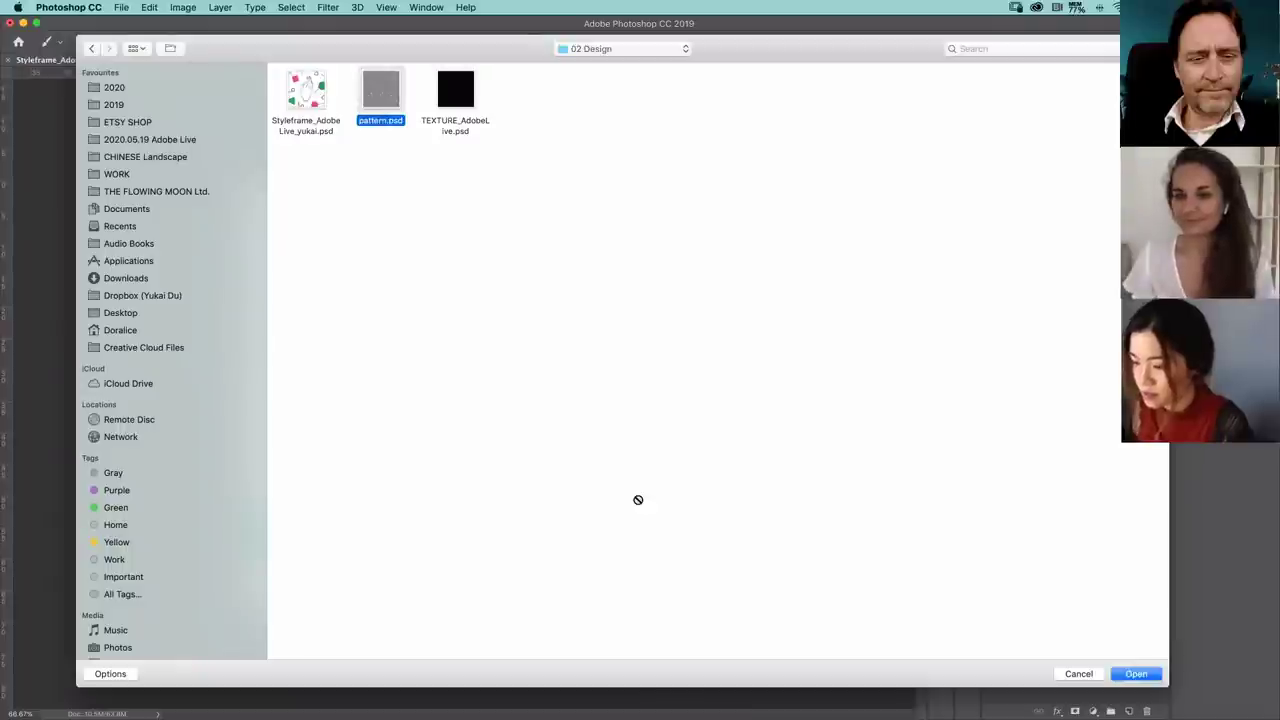
- Compare the two pattern layers, leaving Hand_Pattern shown and Shape_Pattern hidden
left_click(992, 477)
left_click(993, 506)
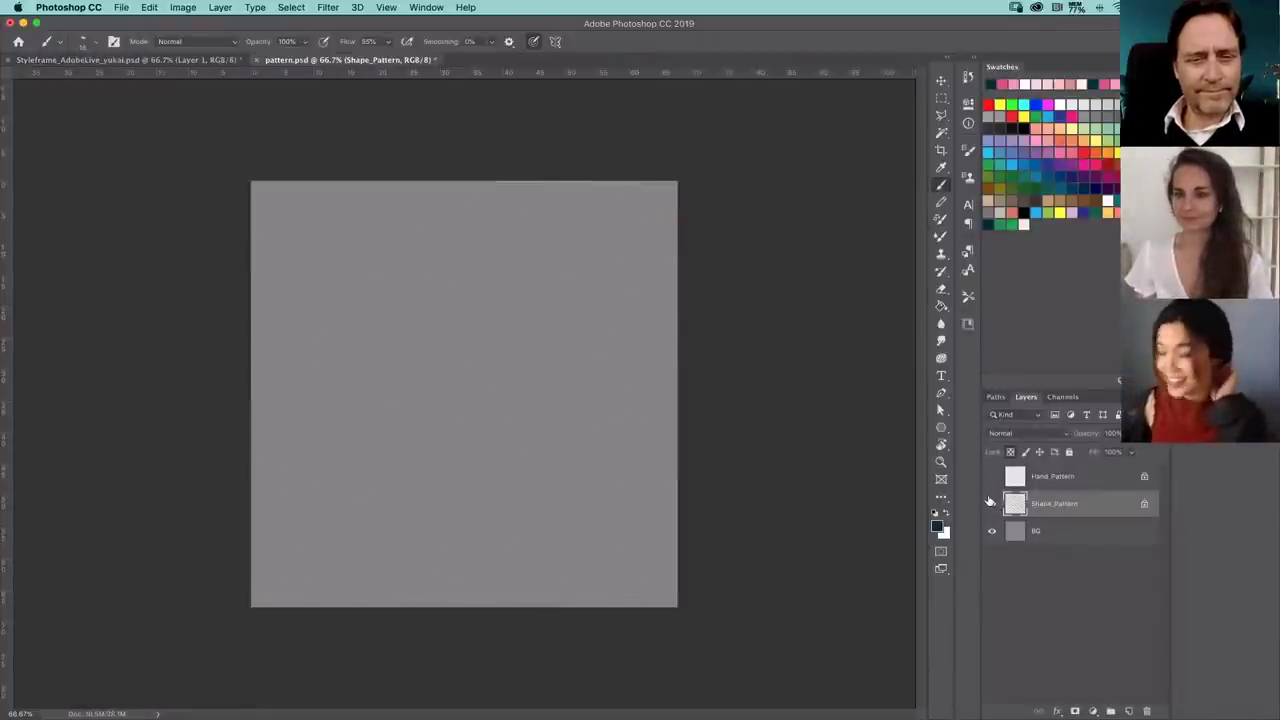
left_click(993, 506)
left_click(993, 506)
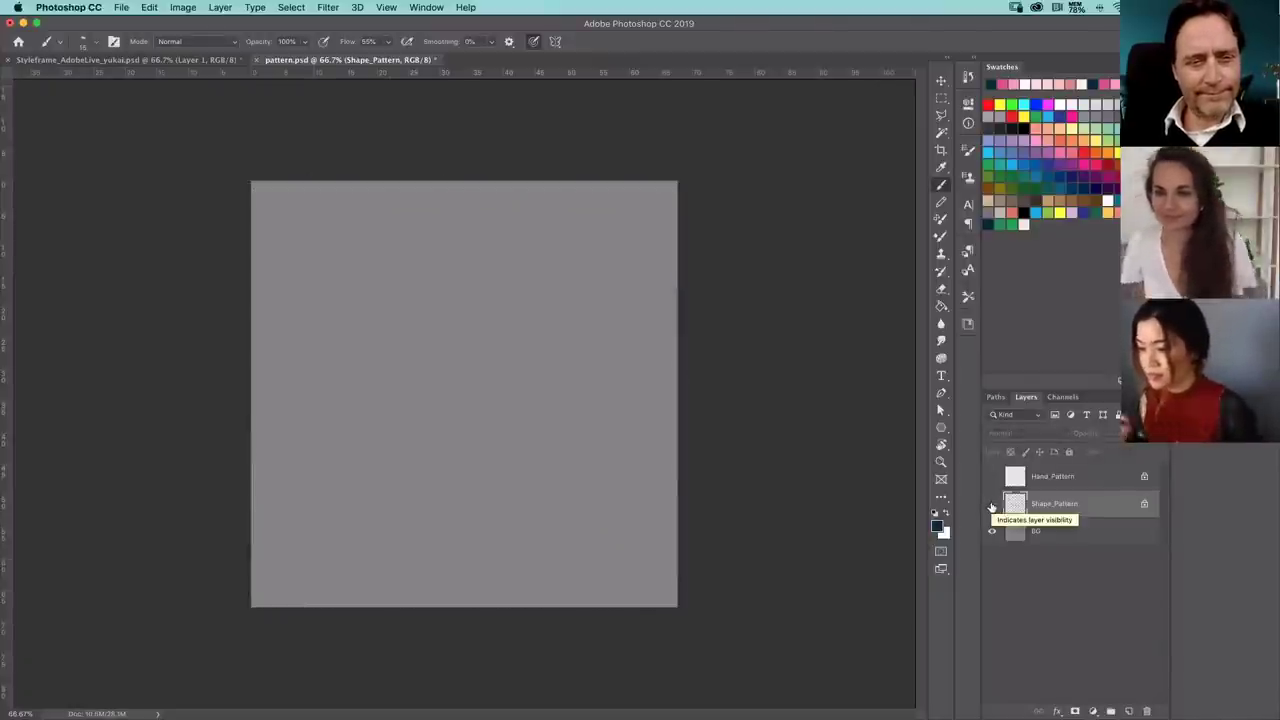
left_click(992, 507)
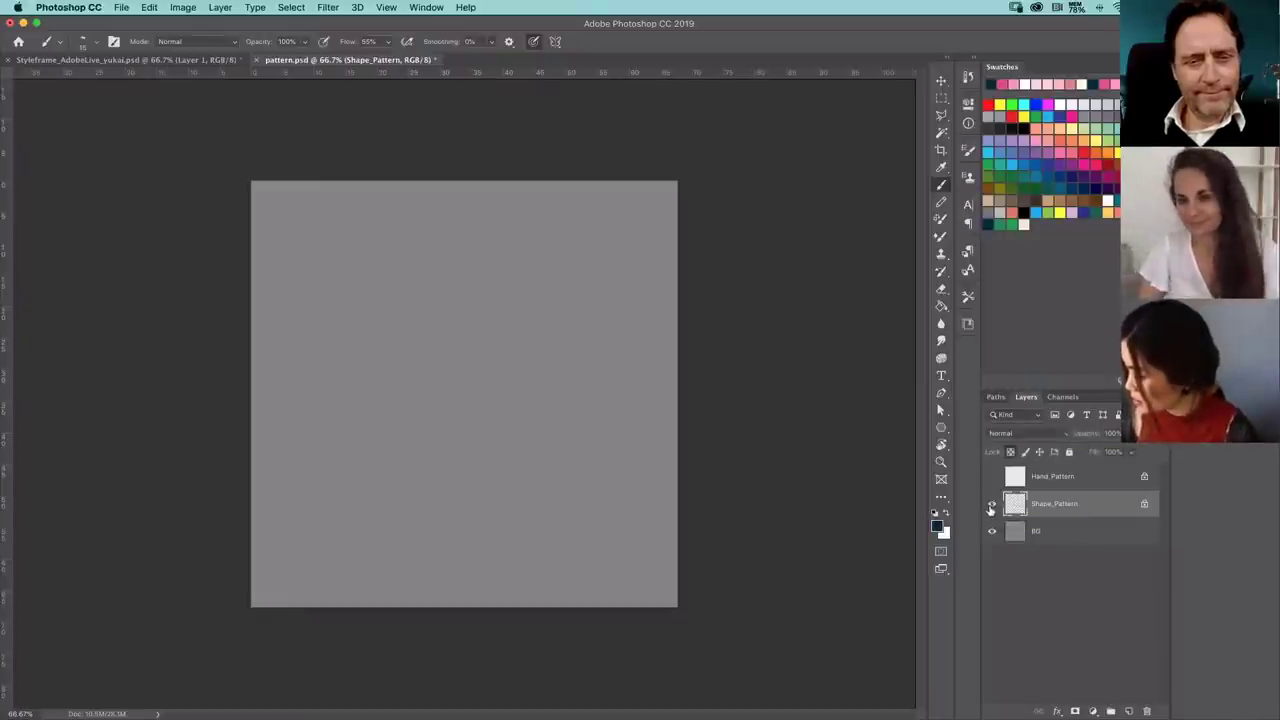
left_click(994, 481)
left_click(991, 507)
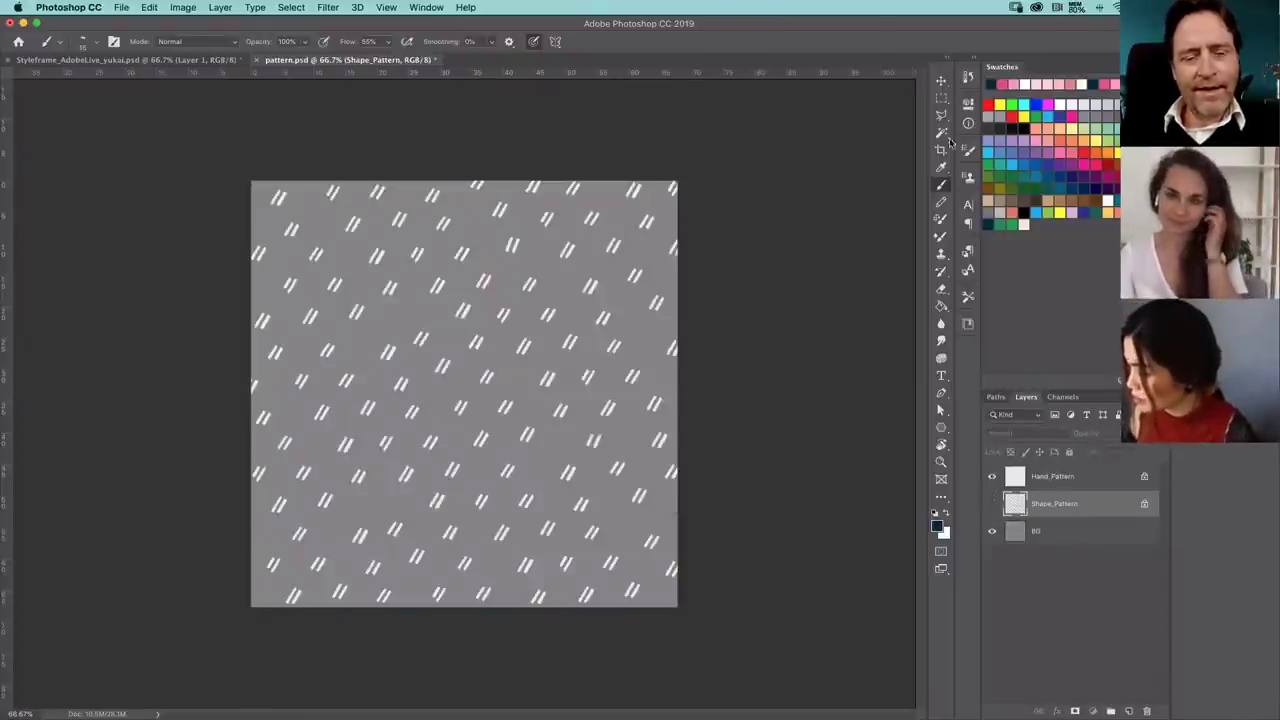
- Copy the entire Hand_Pattern layer and paste it into Styleframe_AdobeLive_yukai.psd directly above the hand layer
left_click(944, 98)
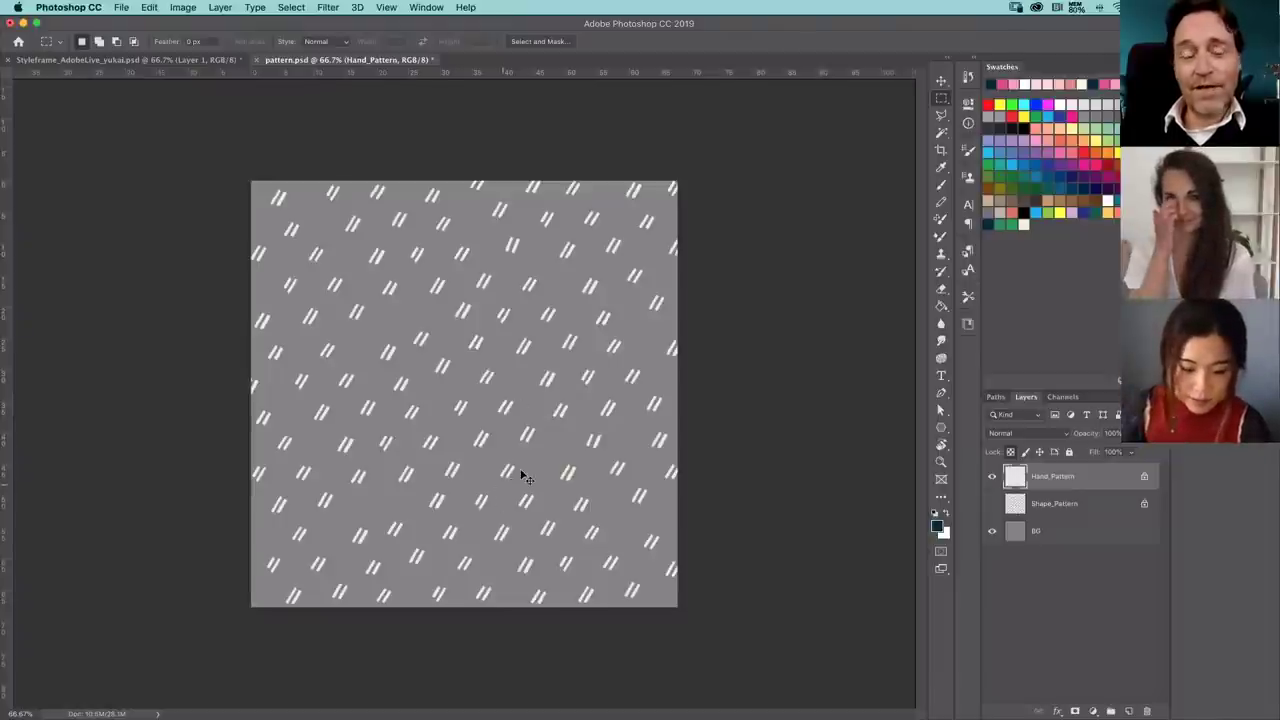
key("super+a")
key("super+c")
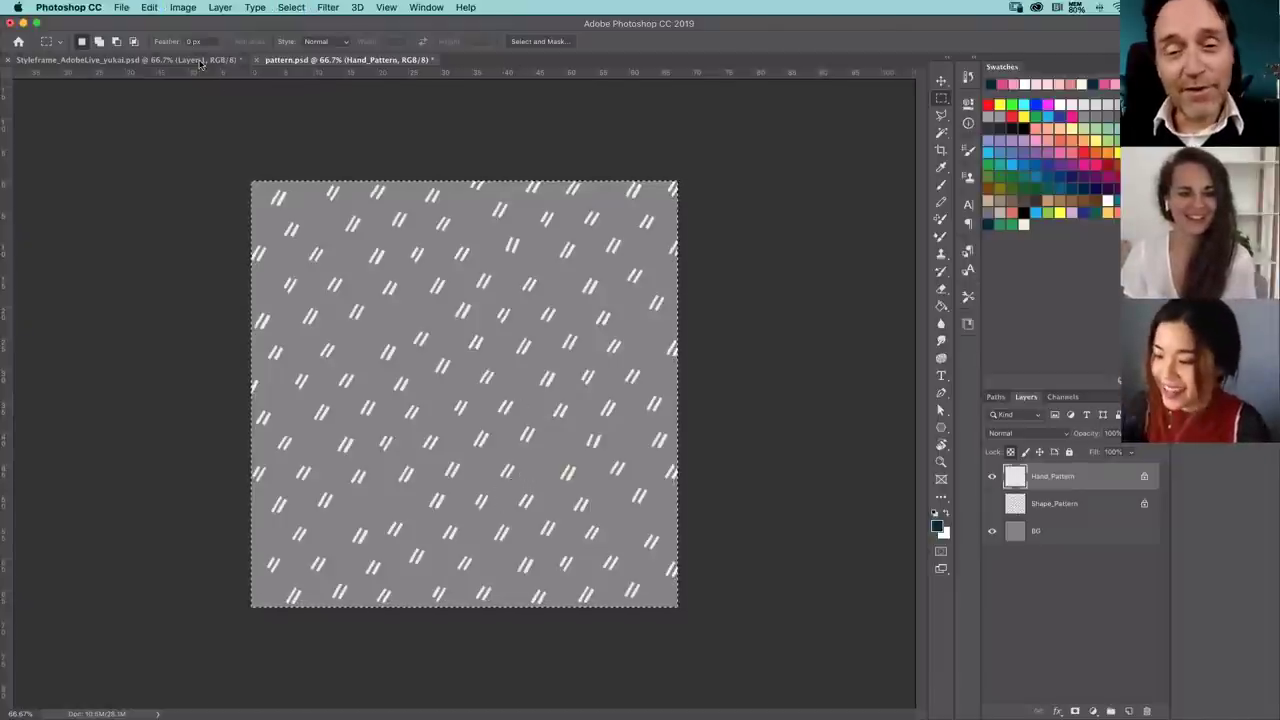
left_click(205, 60)
key("super+v")
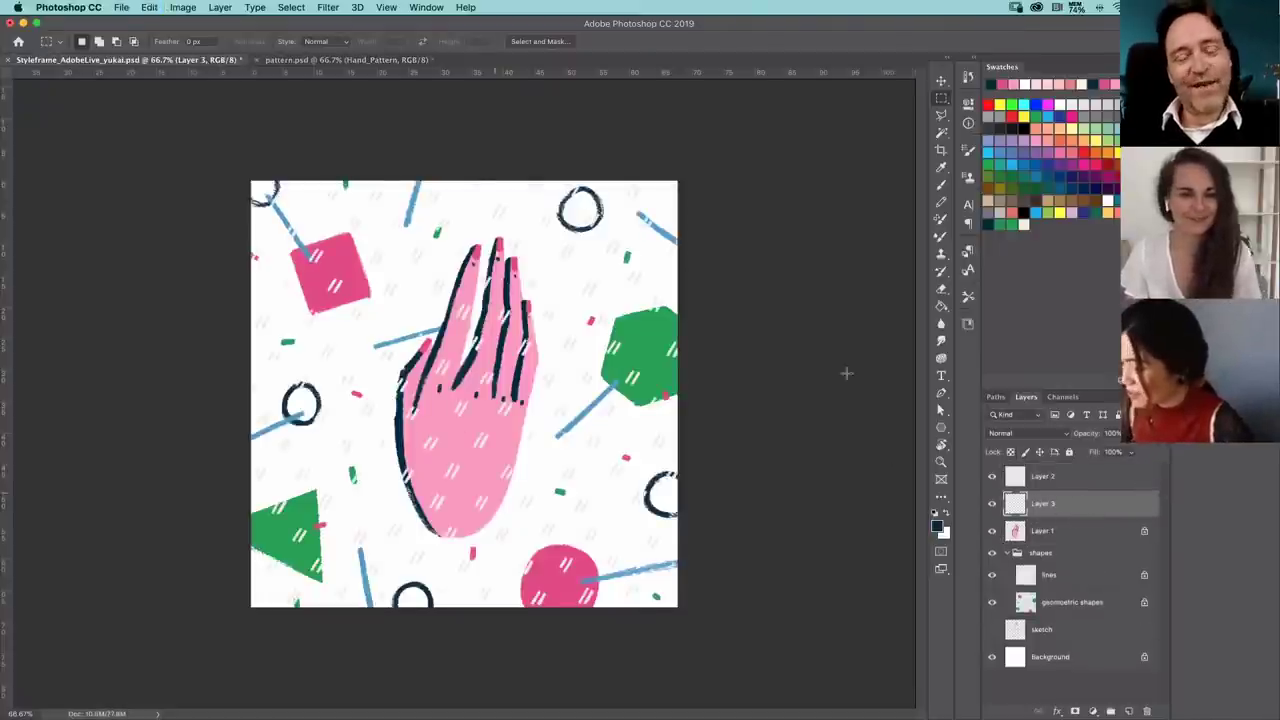
- Select the hand's pink area with the Magic Wand and add it as a layer mask on the pasted pattern layer
left_click(1050, 538)
key("w")
left_click(478, 480)
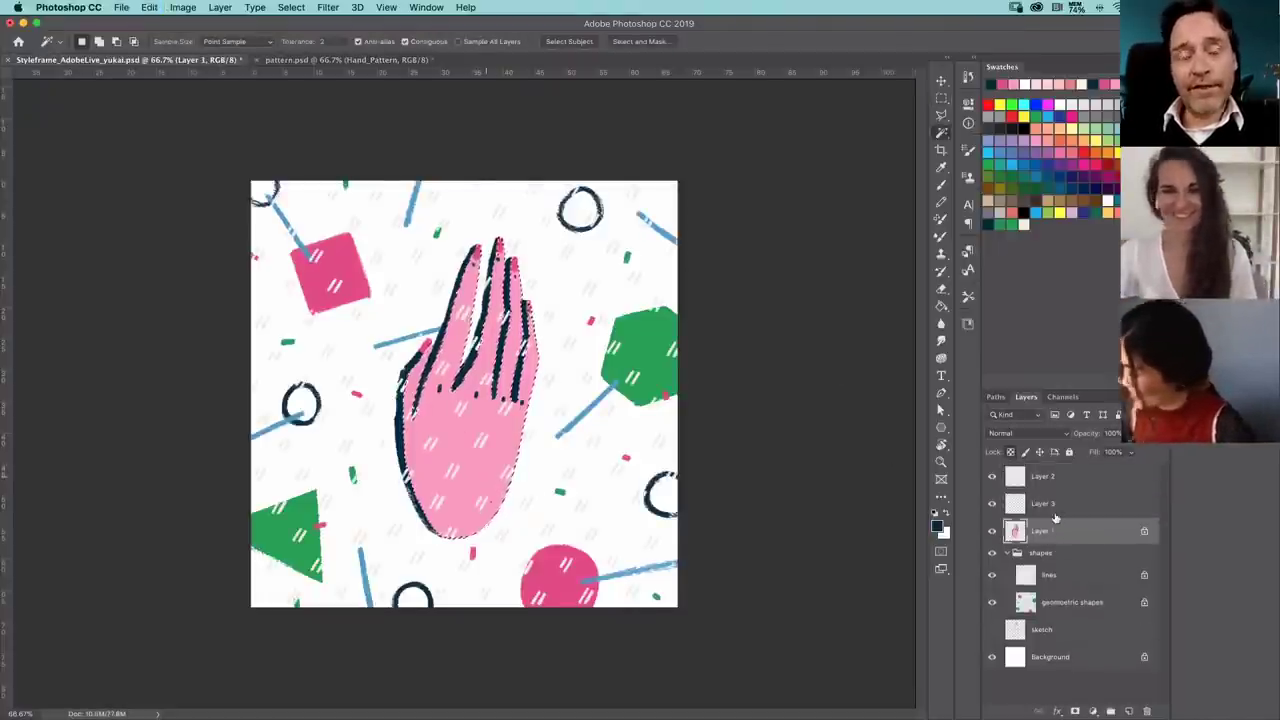
left_click(1054, 510)
left_click(1074, 712)
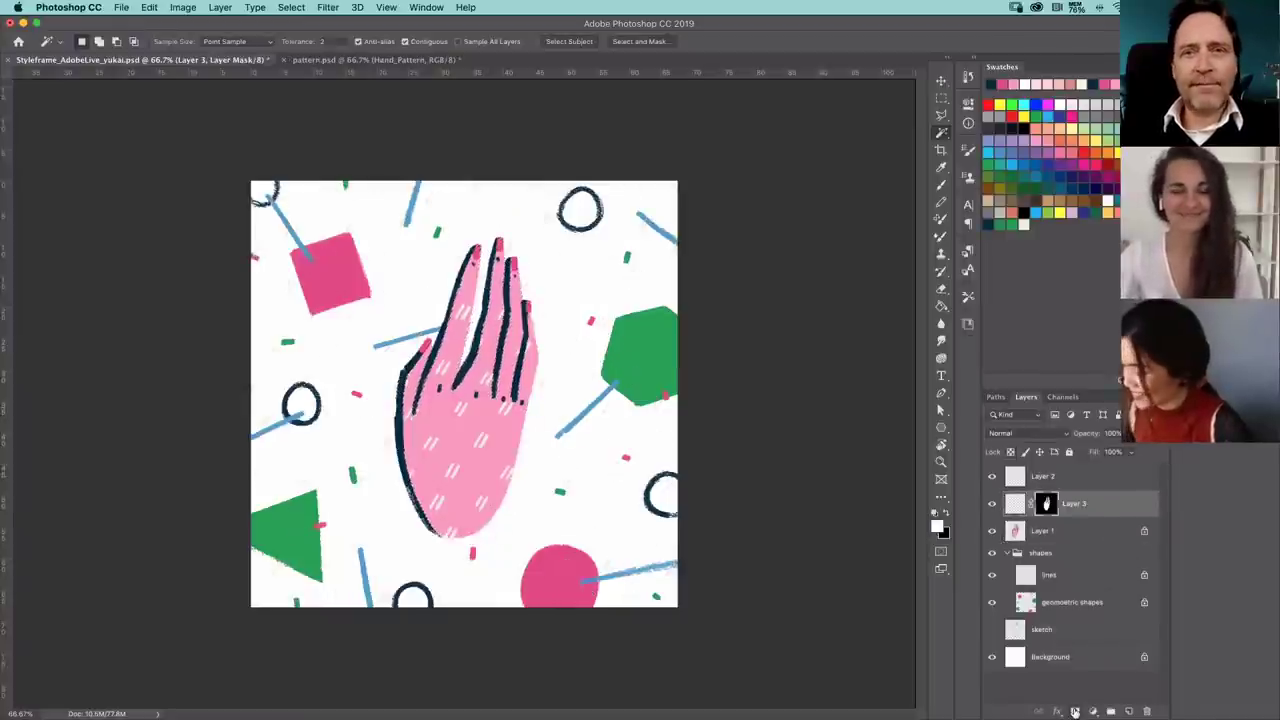
key("alt+bracketright")
left_click(1093, 502)
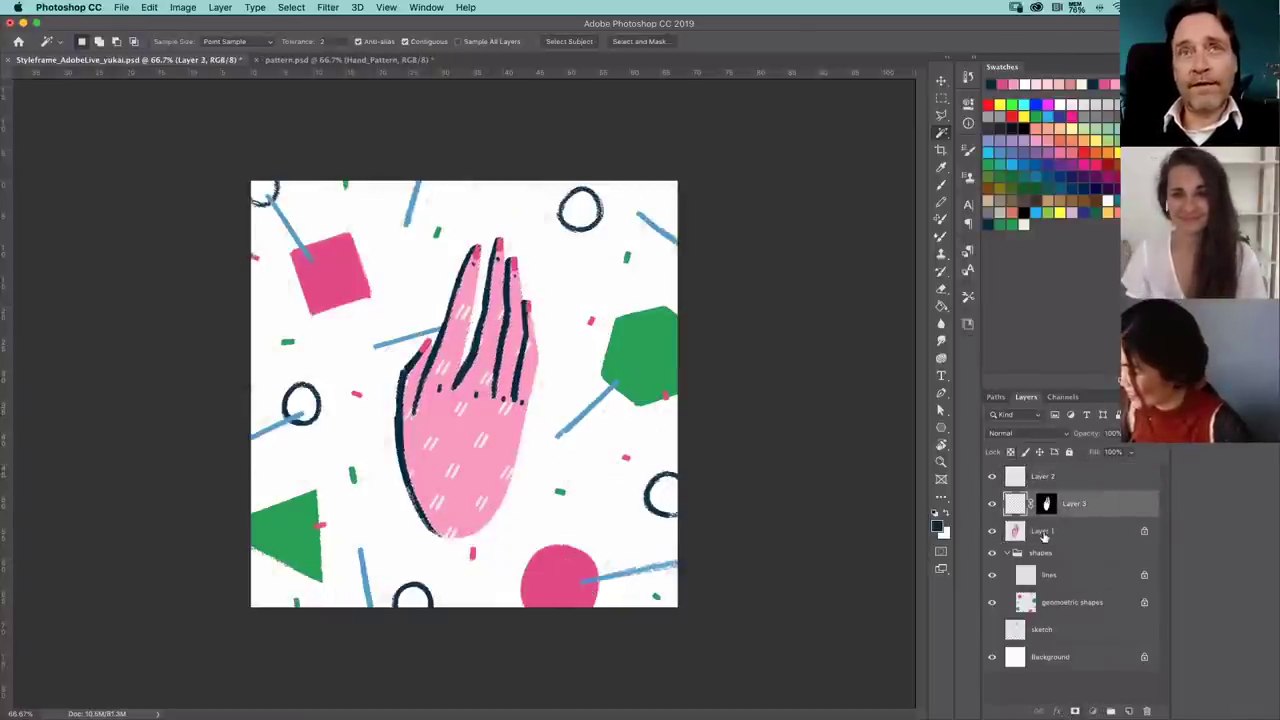
- Rename the pink hand layer as hand_solid
double_click(1043, 530)
type("hand")
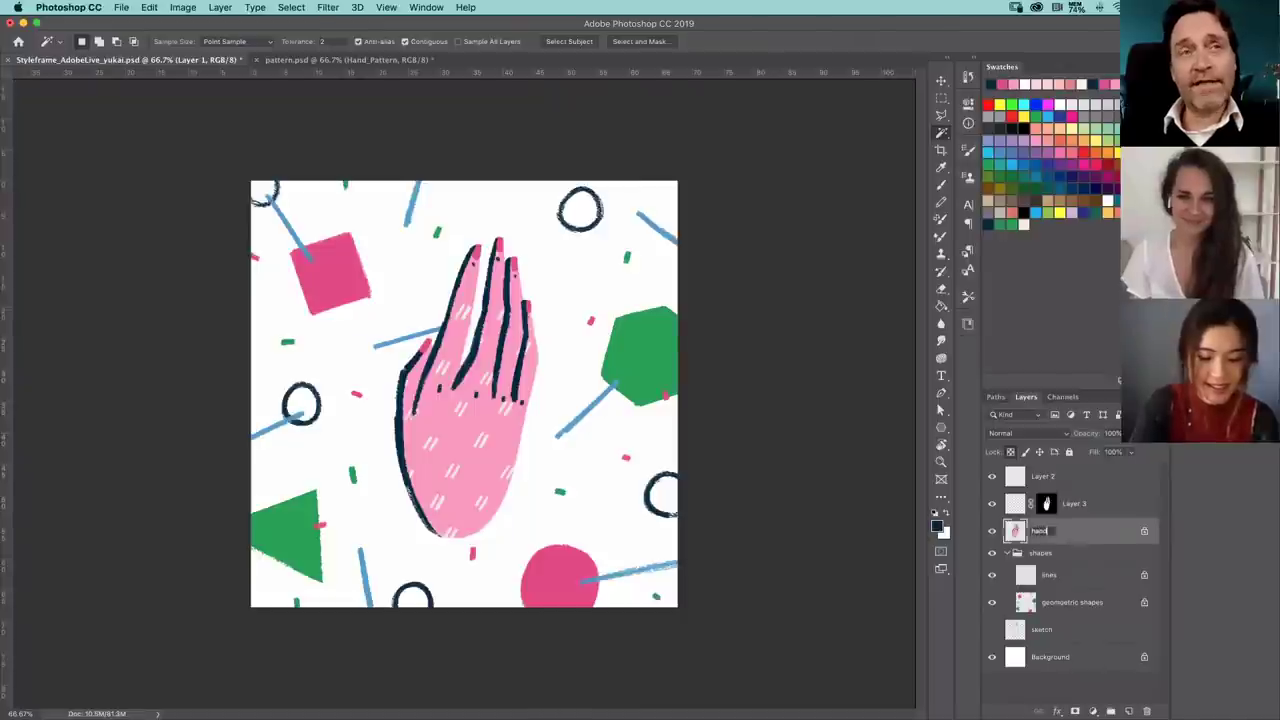
type("_solid")
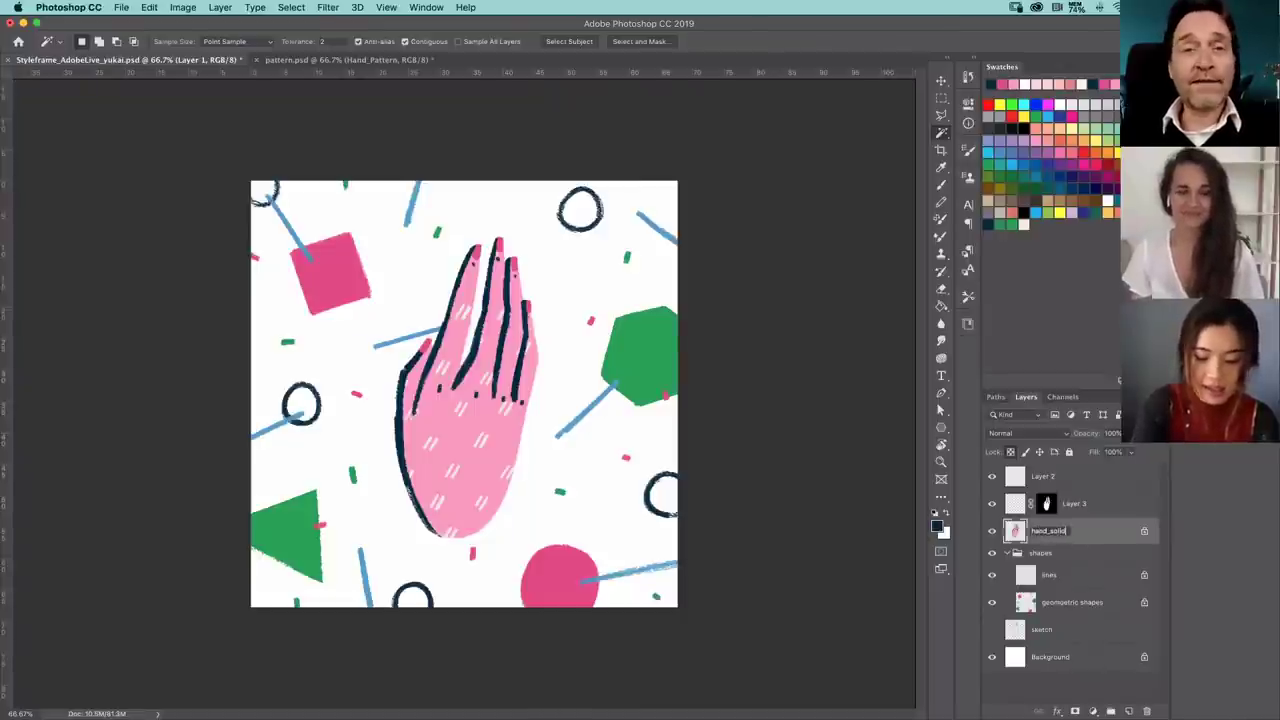
key("Return")
- Rename the masked pattern layer above hand_solid as hand_pattern
double_click(1074, 505)
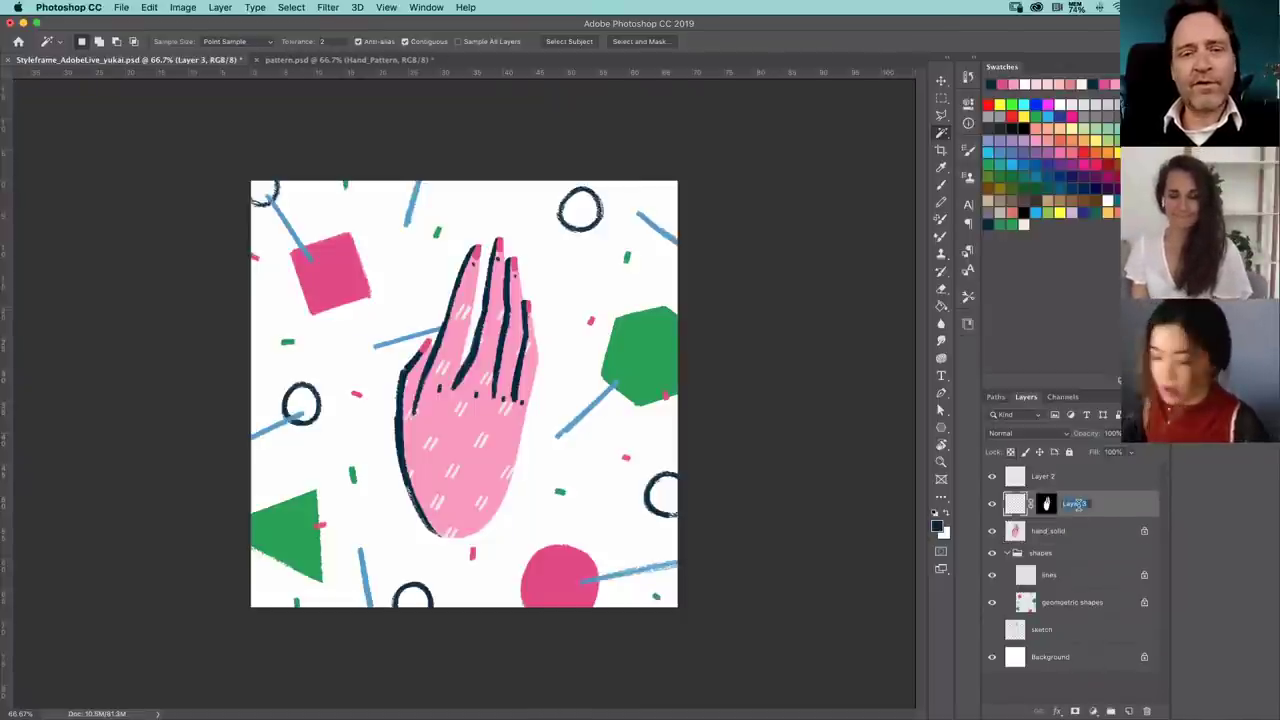
type("hand_")
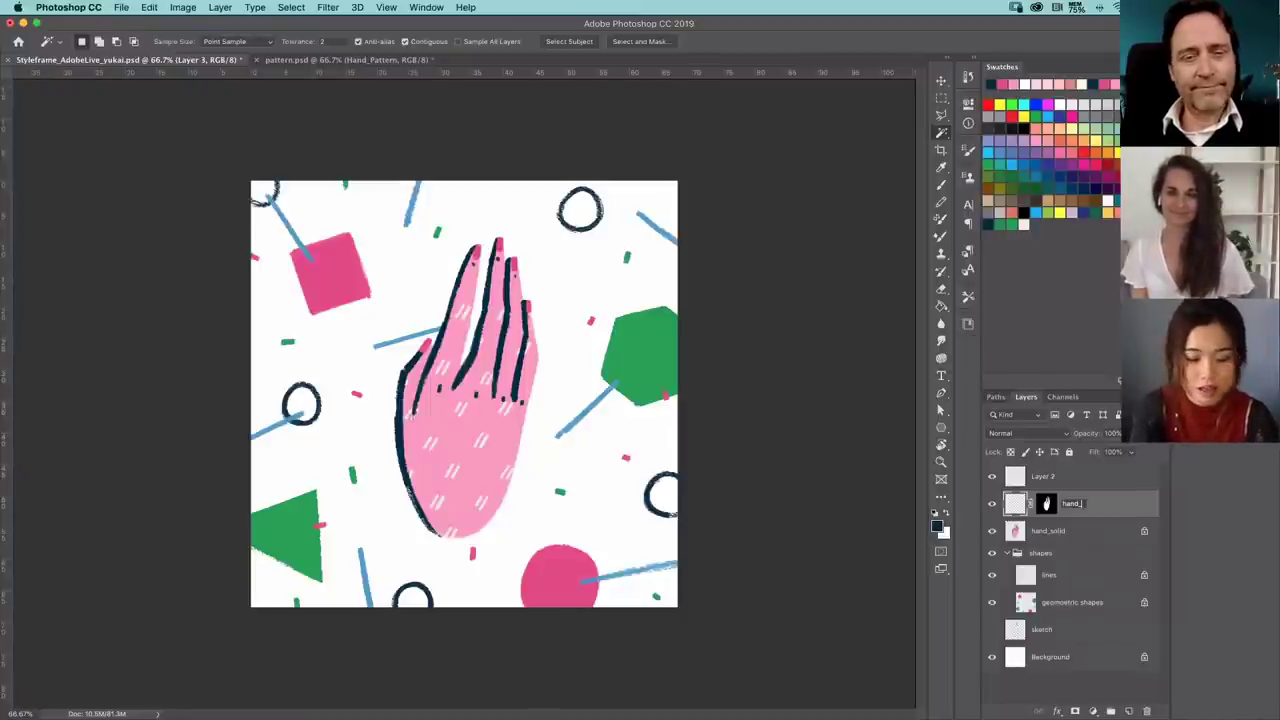
type("pat")
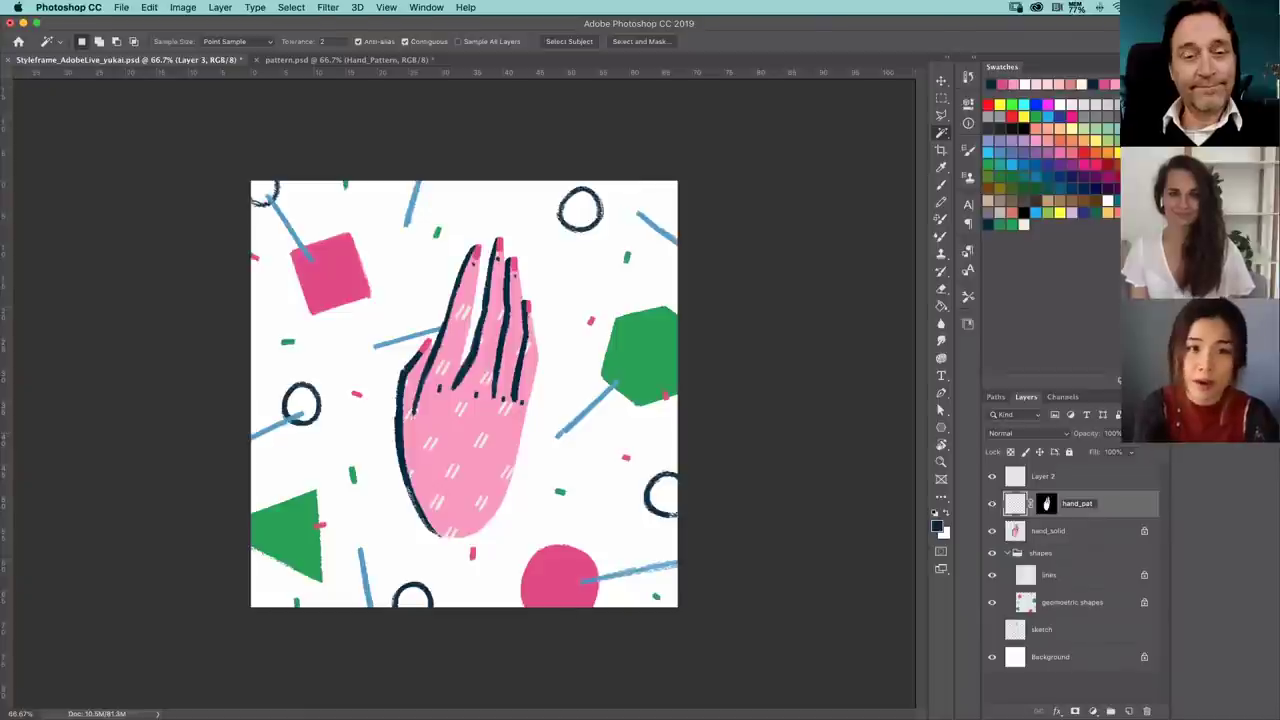
type("ter")
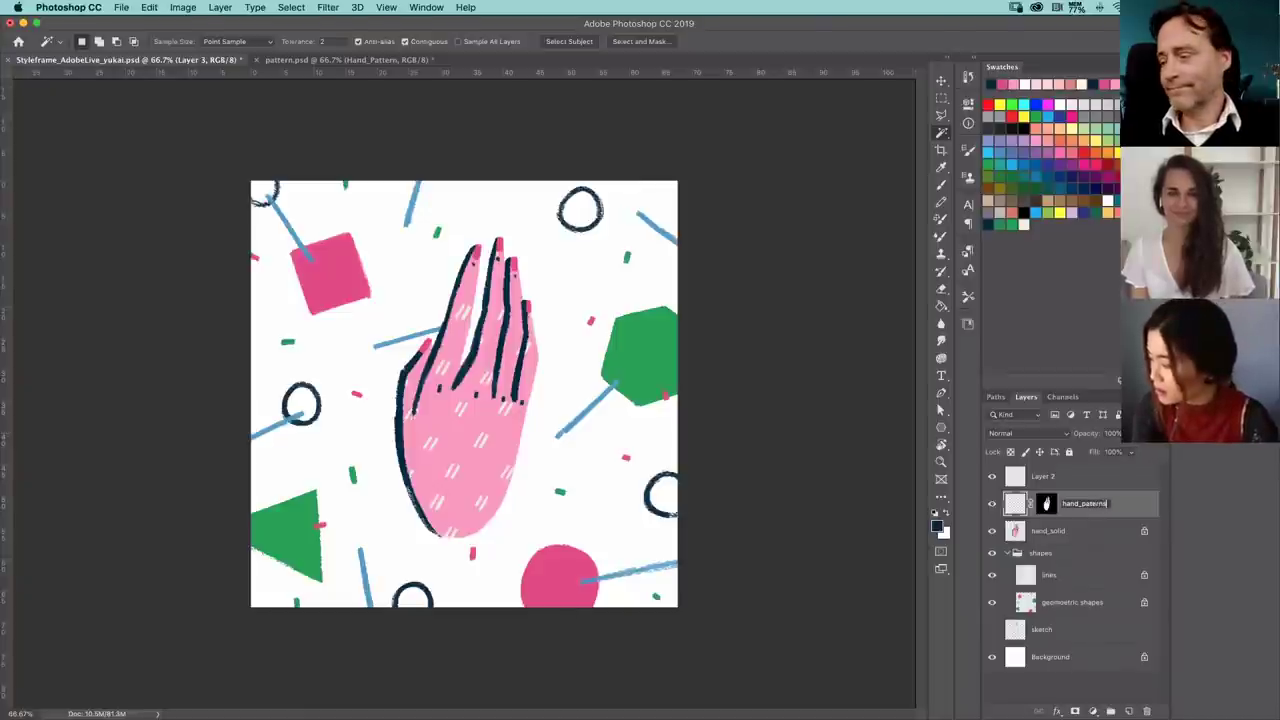
type("ns")
key("BackSpace")
key("Return")
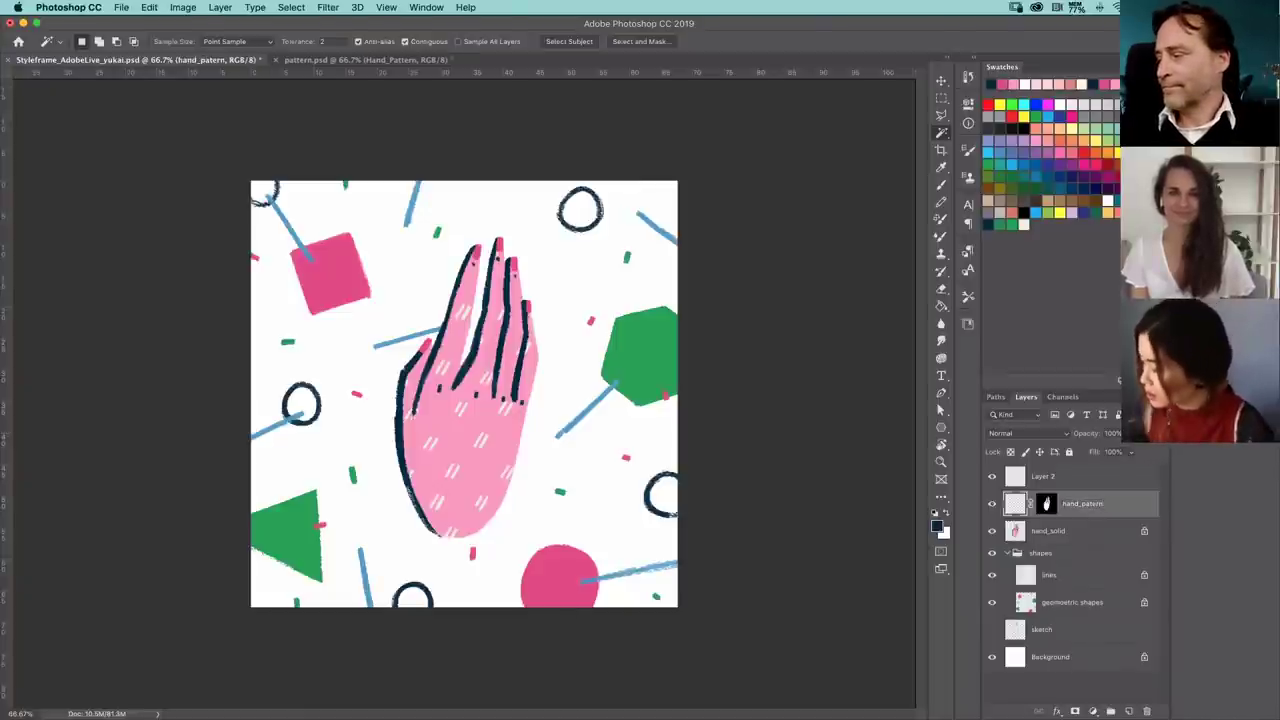
- Rename the topmost layer, which holds the hand's lines and nails, as hand_deatils
double_click(1043, 476)
type("hand_details")
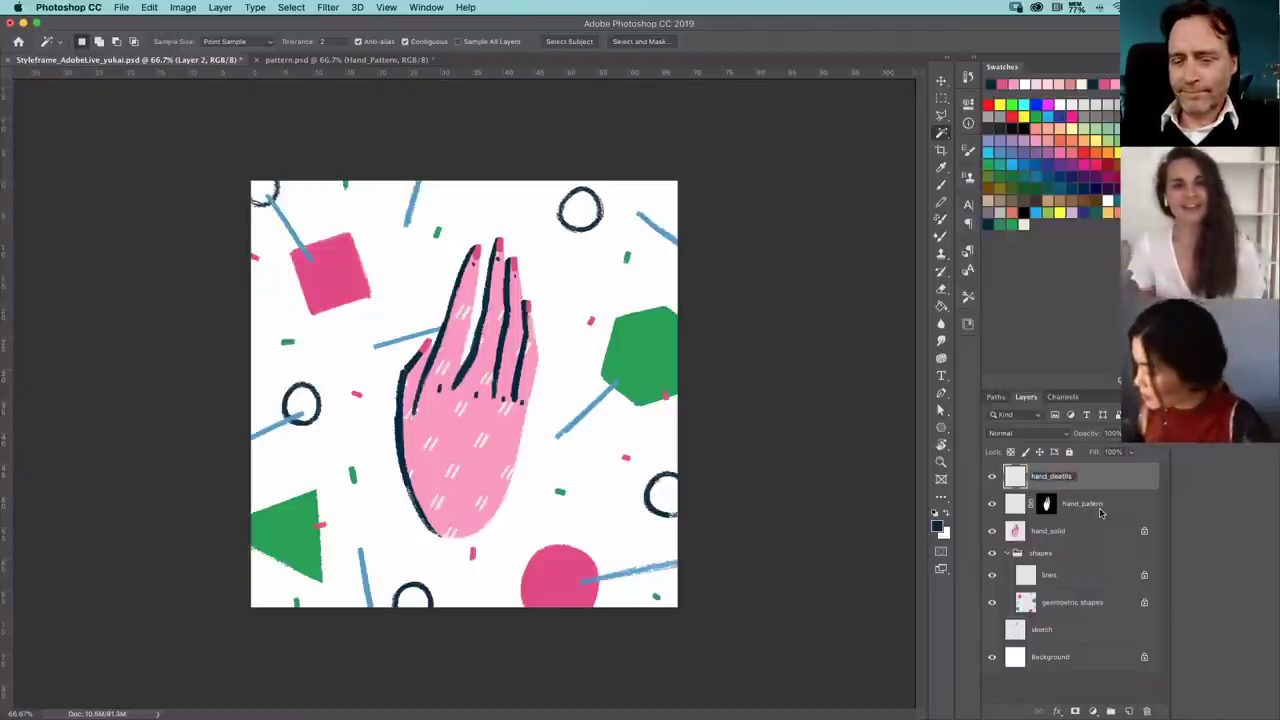
left_click(1097, 483)
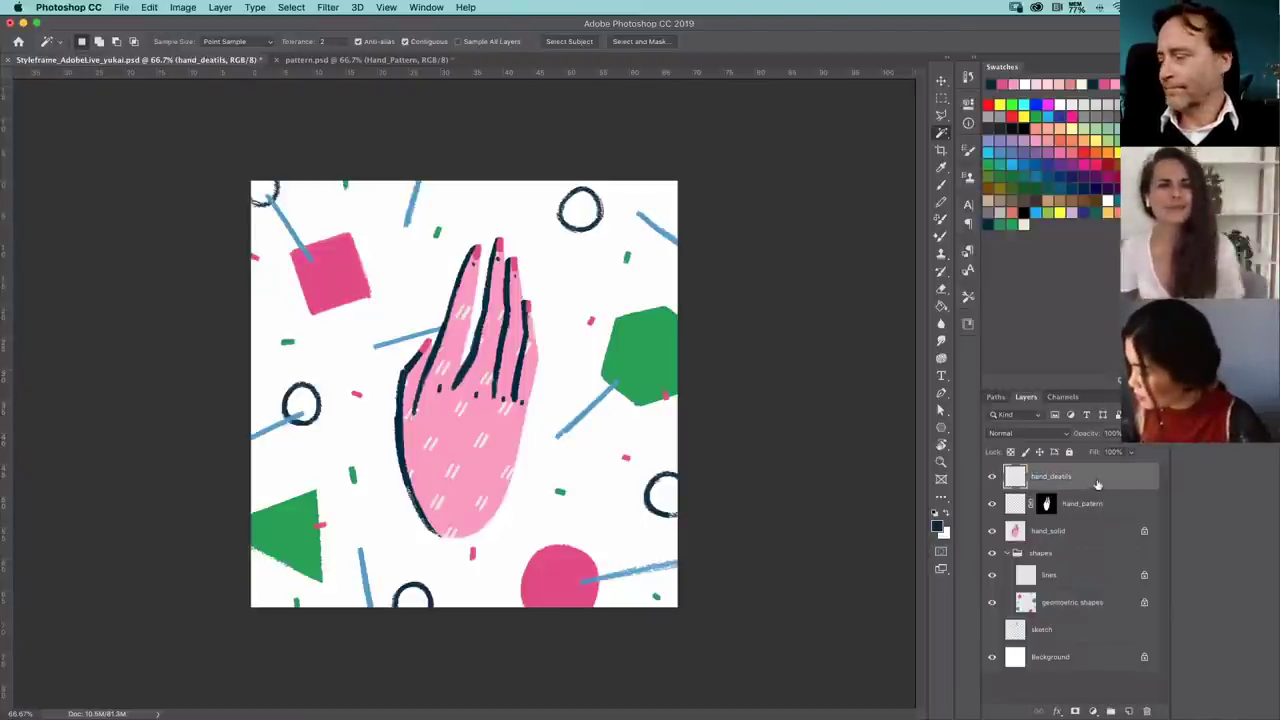
- Group the three hand layers and name the group Hand
left_click(1095, 531, "shift")
left_click_drag(1095, 531, 1110, 710)
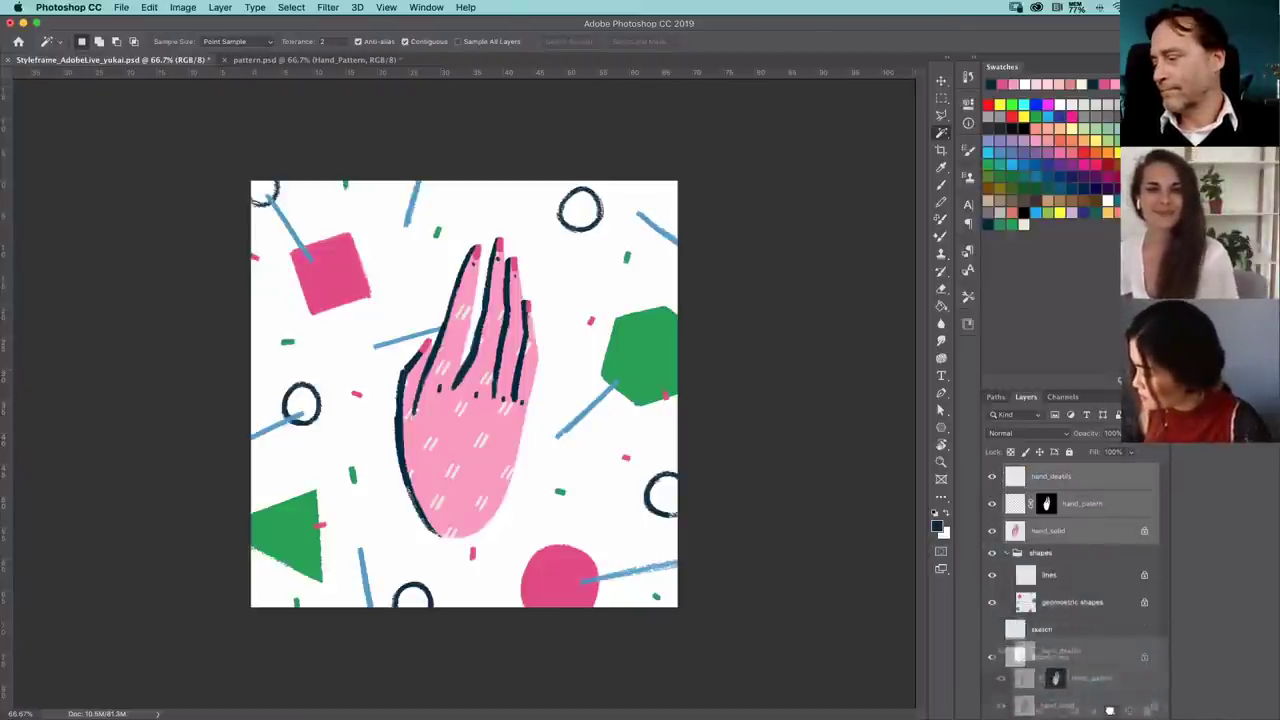
double_click(1042, 469)
type("Hand")
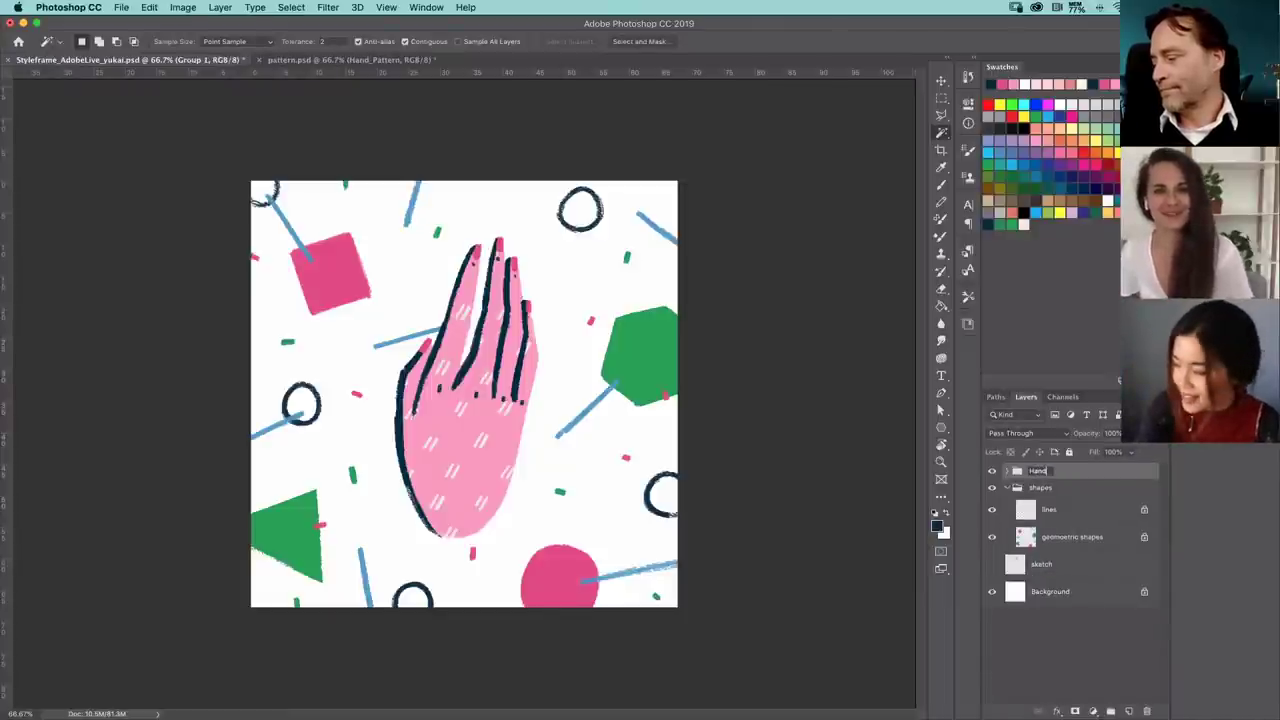
key("Return")
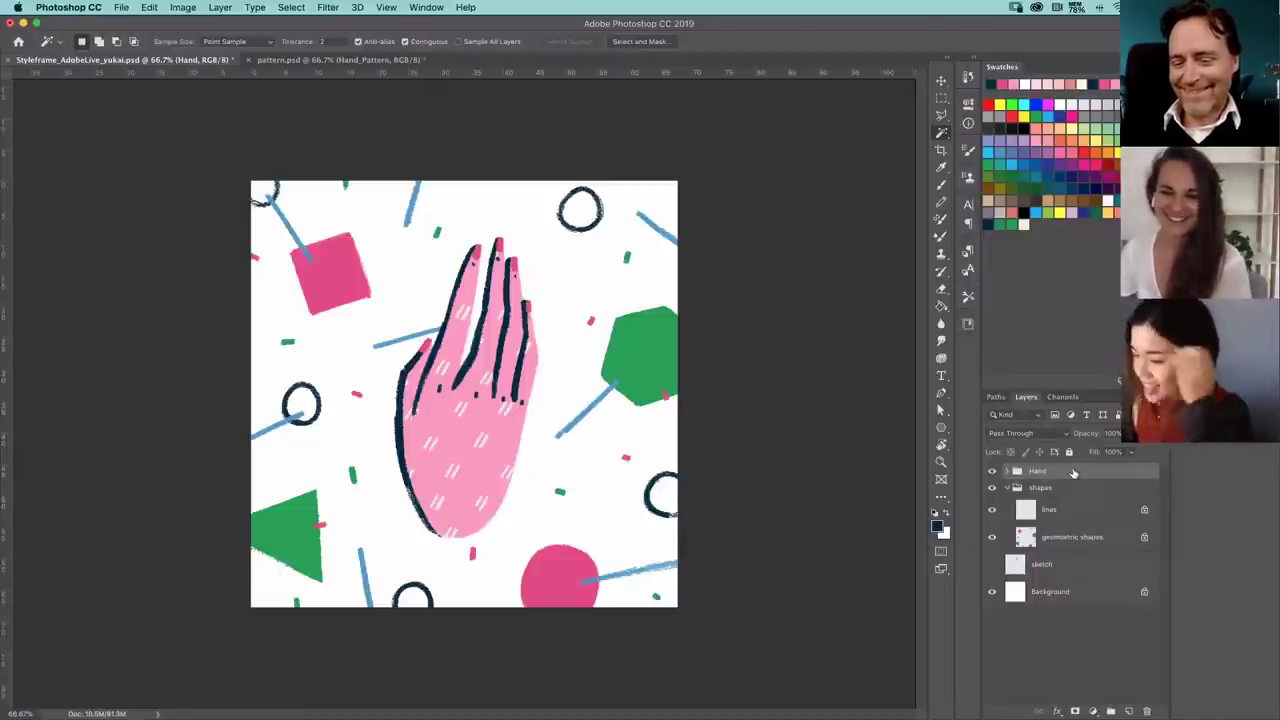
- Collapse the shapes group and review the contents of the Hand group, leaving both groups collapsed
left_click(1007, 488)
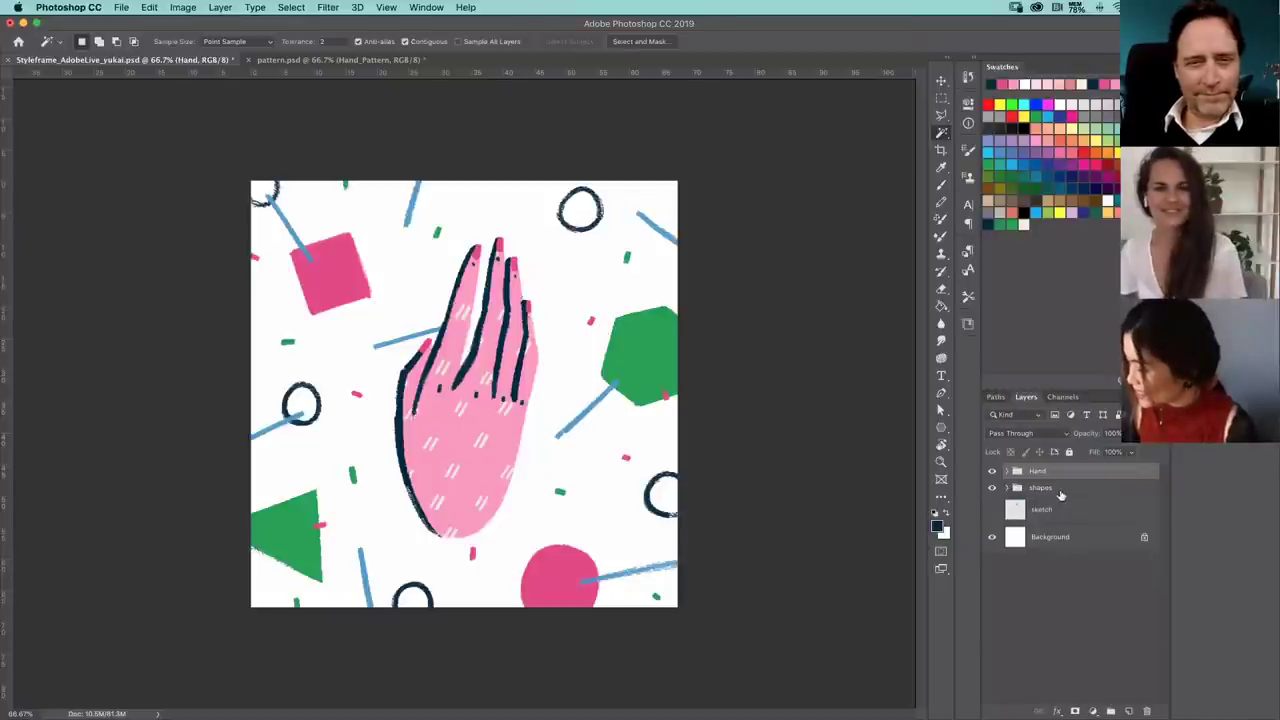
left_click(1060, 490)
left_click(1060, 519)
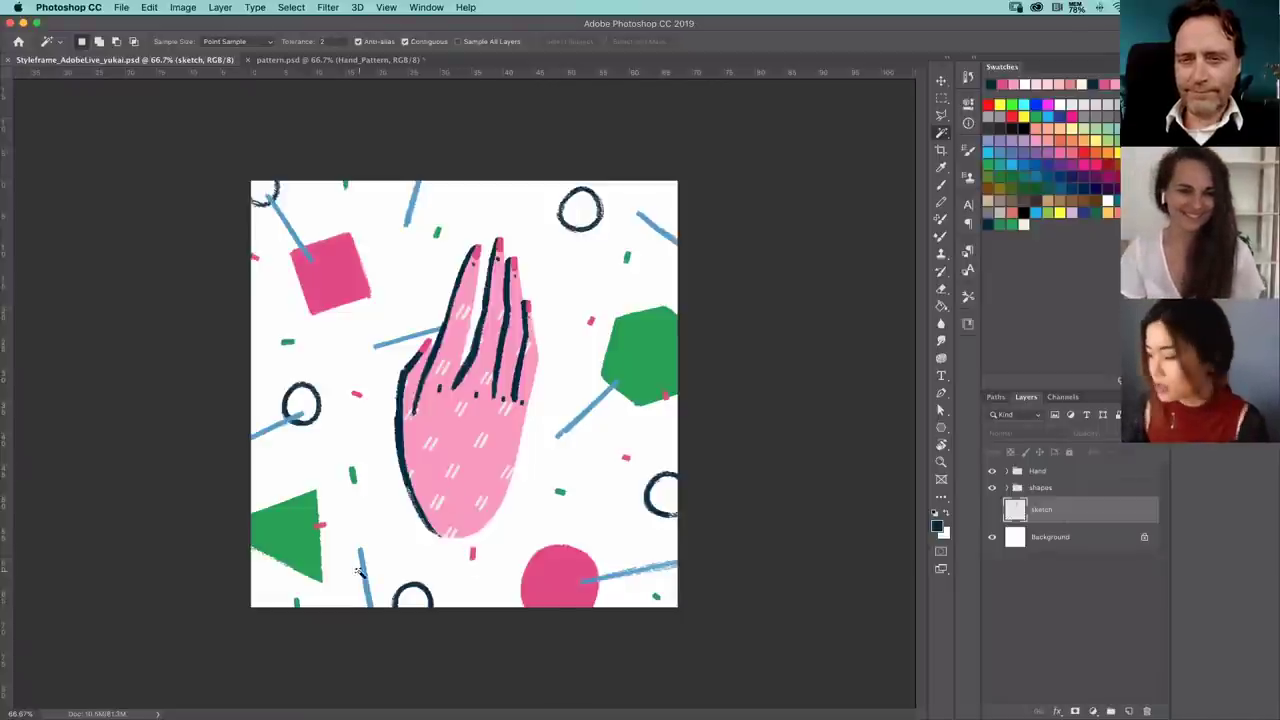
left_click(1012, 472)
left_click(1008, 474)
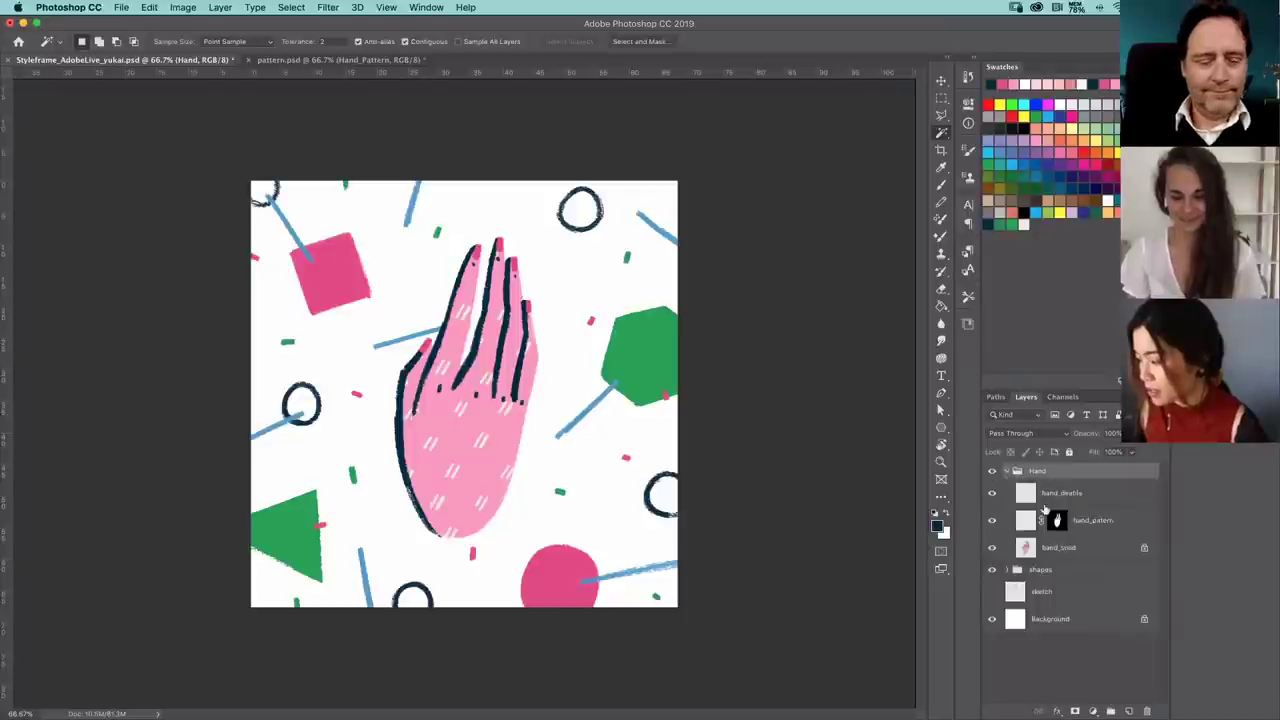
left_click(1008, 473)
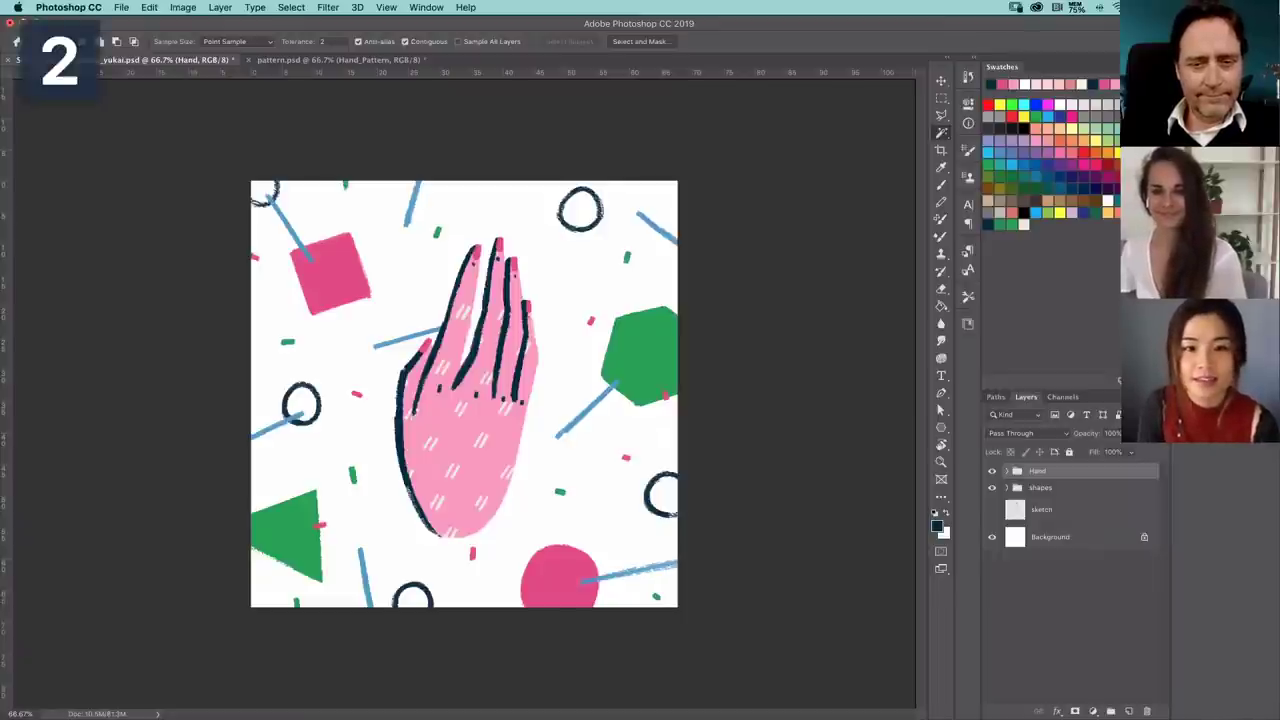
- Switch to Finder, play Hand Recording.MOV from the 03 MOV folder as the motion reference, and close it
key("super+Tab")
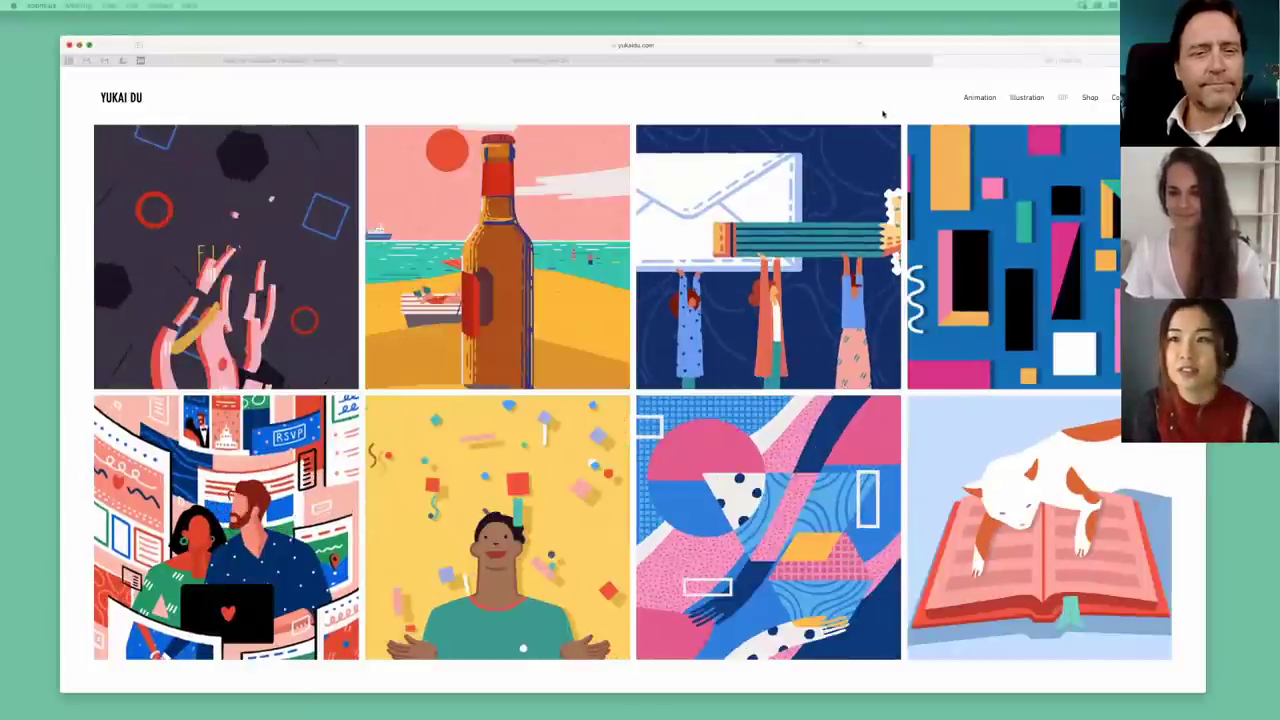
key("super+h")
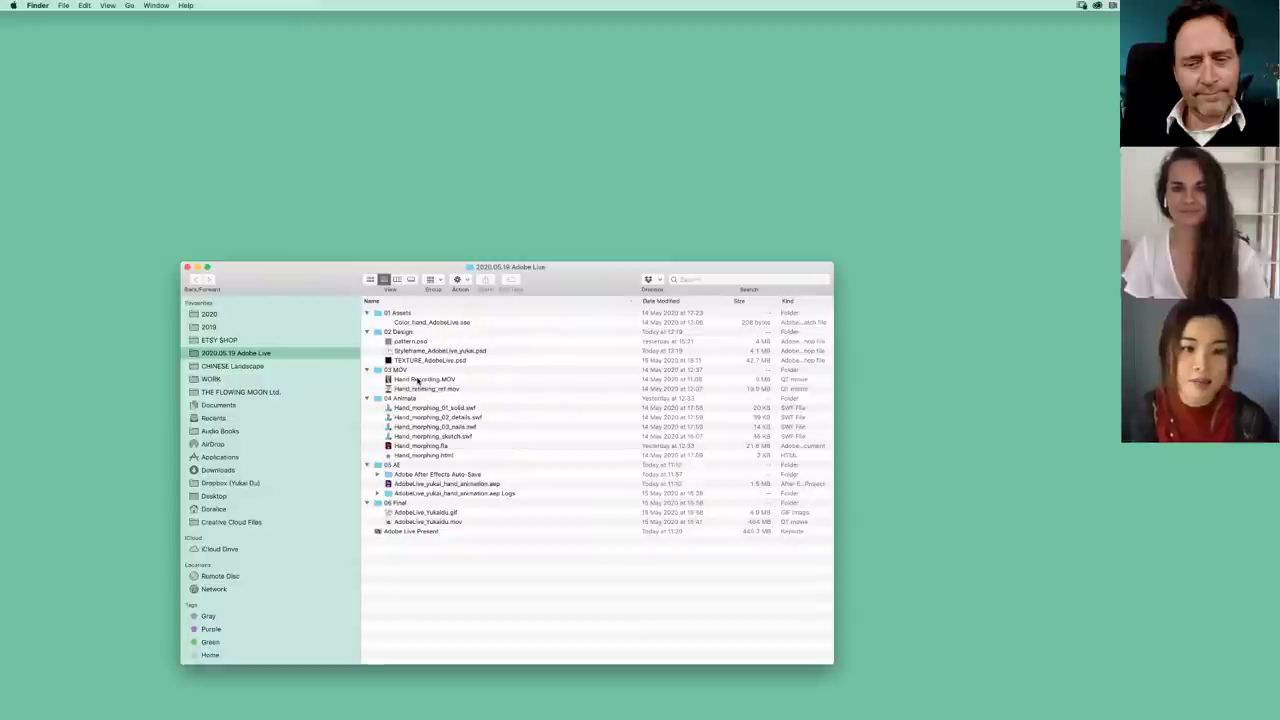
left_click(416, 379)
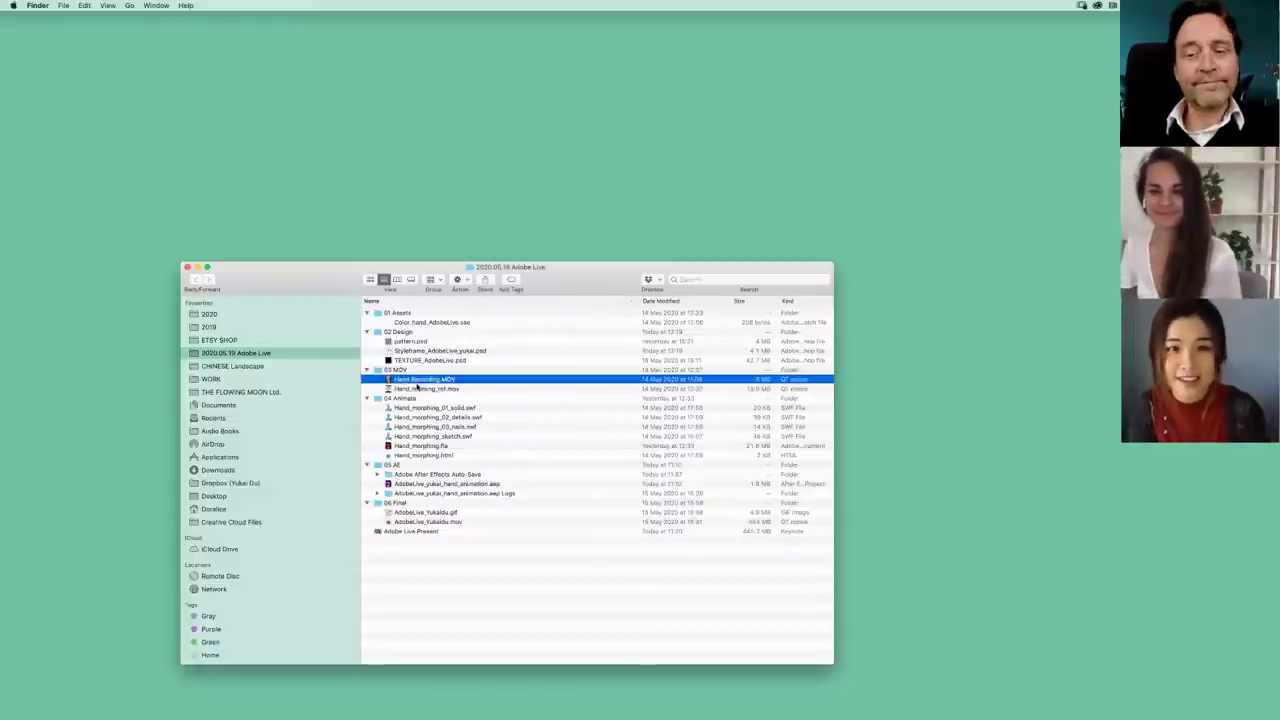
scroll(416, 386, "down", 1)
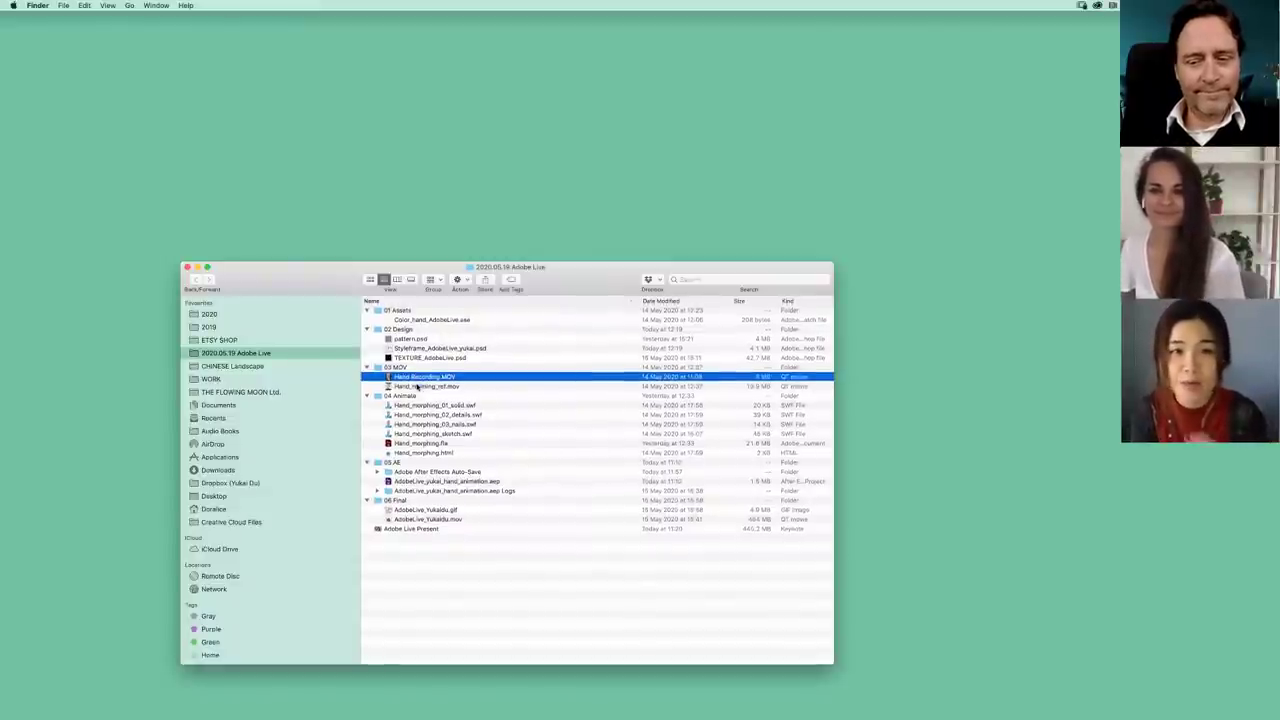
scroll(418, 390, "up", 1)
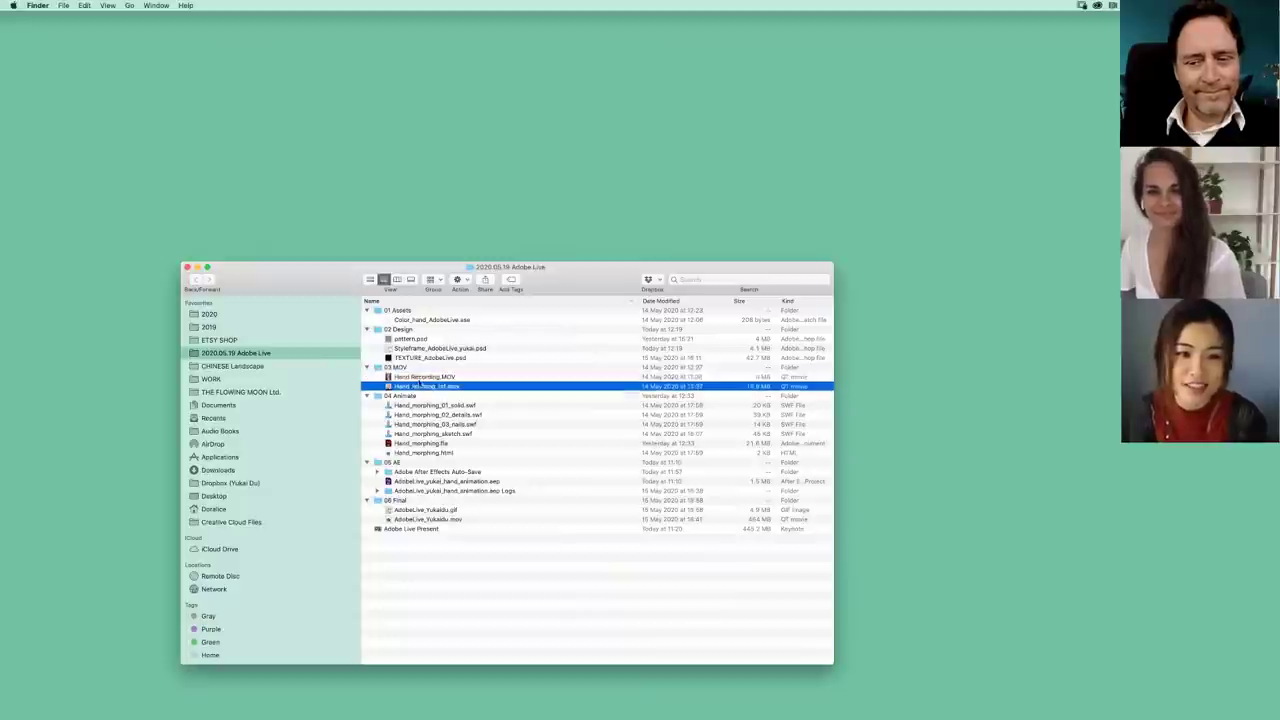
double_click(425, 380)
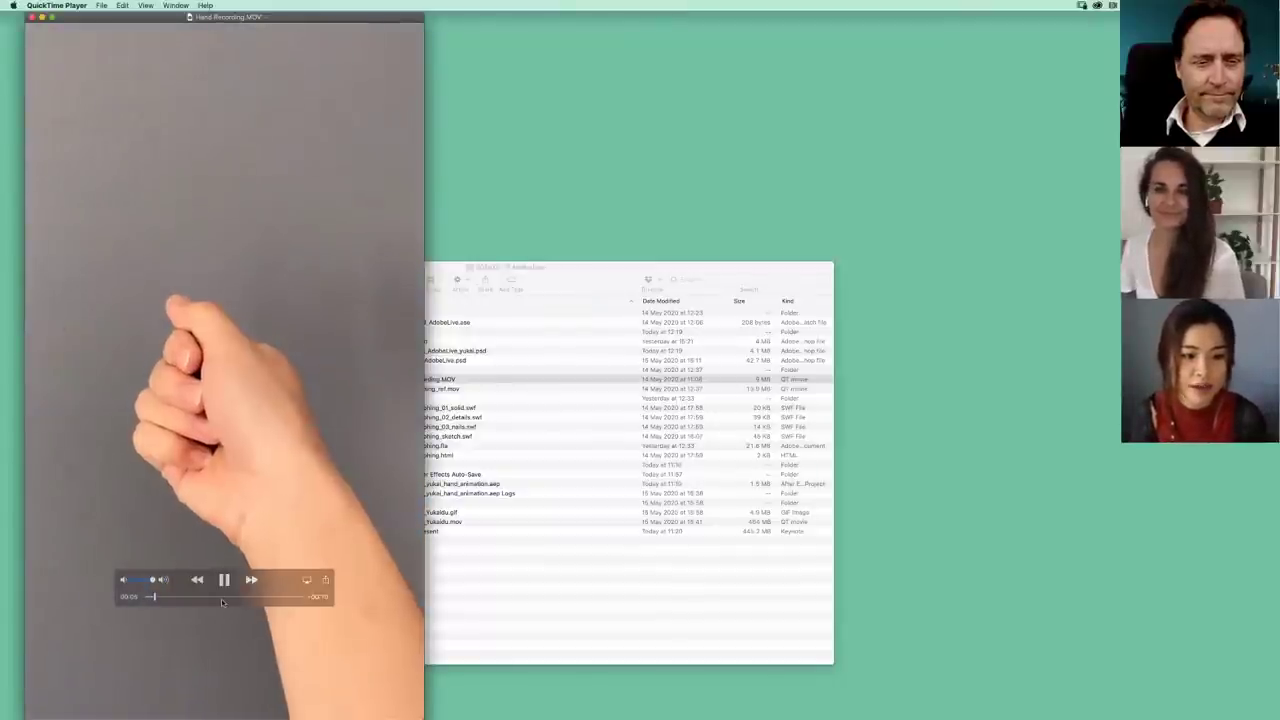
left_click(31, 17)
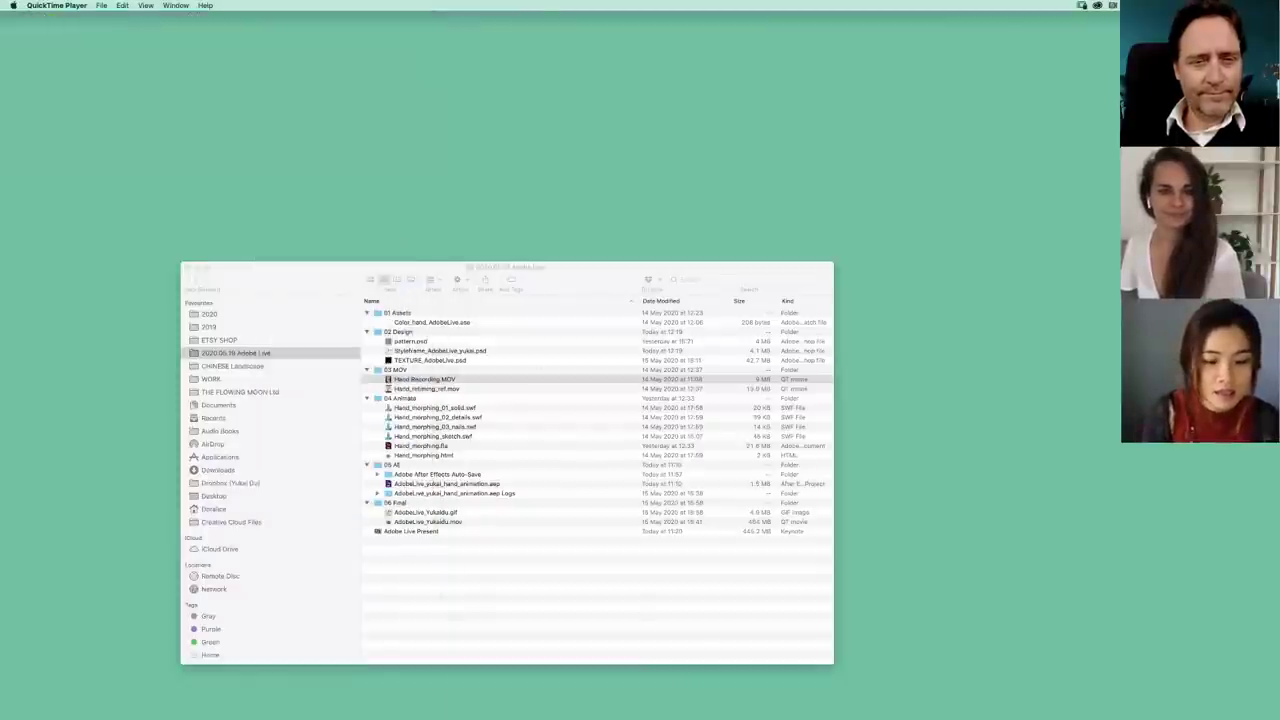
- Switch to After Effects, import Styleframe_AdobeLive_yukai.psd as a composition with layer styles merged into footage, and open that composition
key("ctrl+Up")
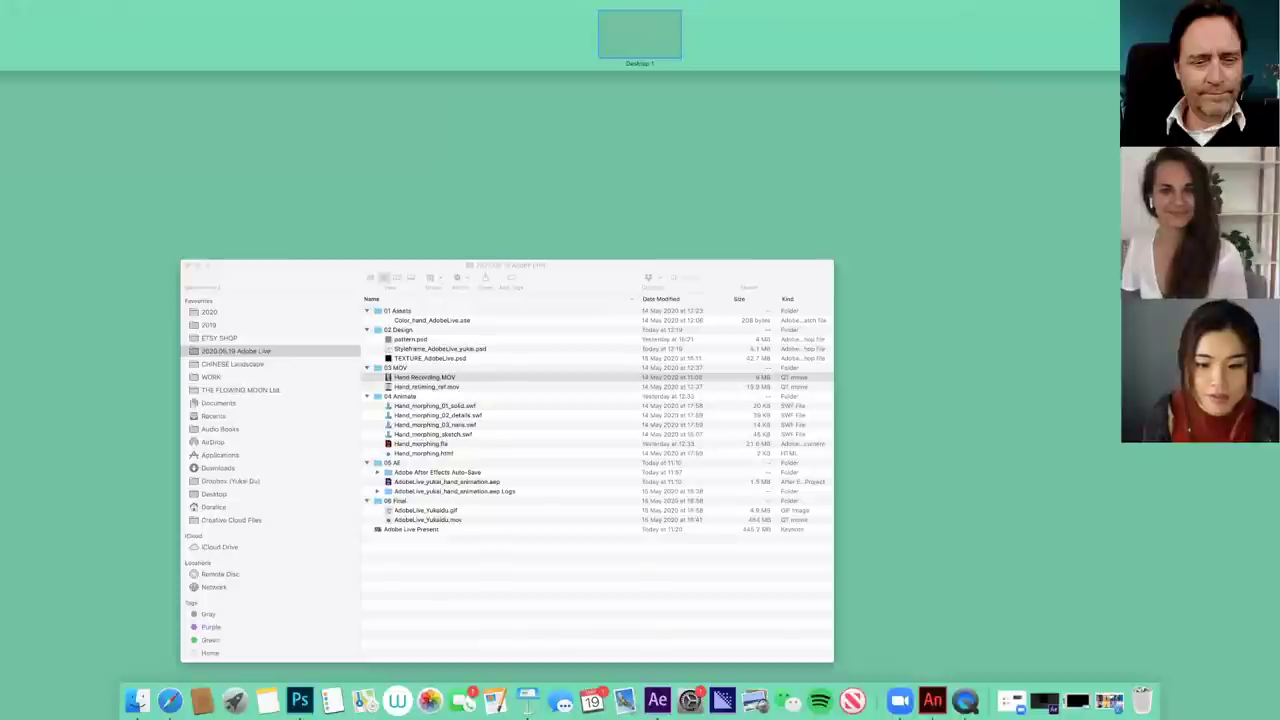
left_click(655, 704)
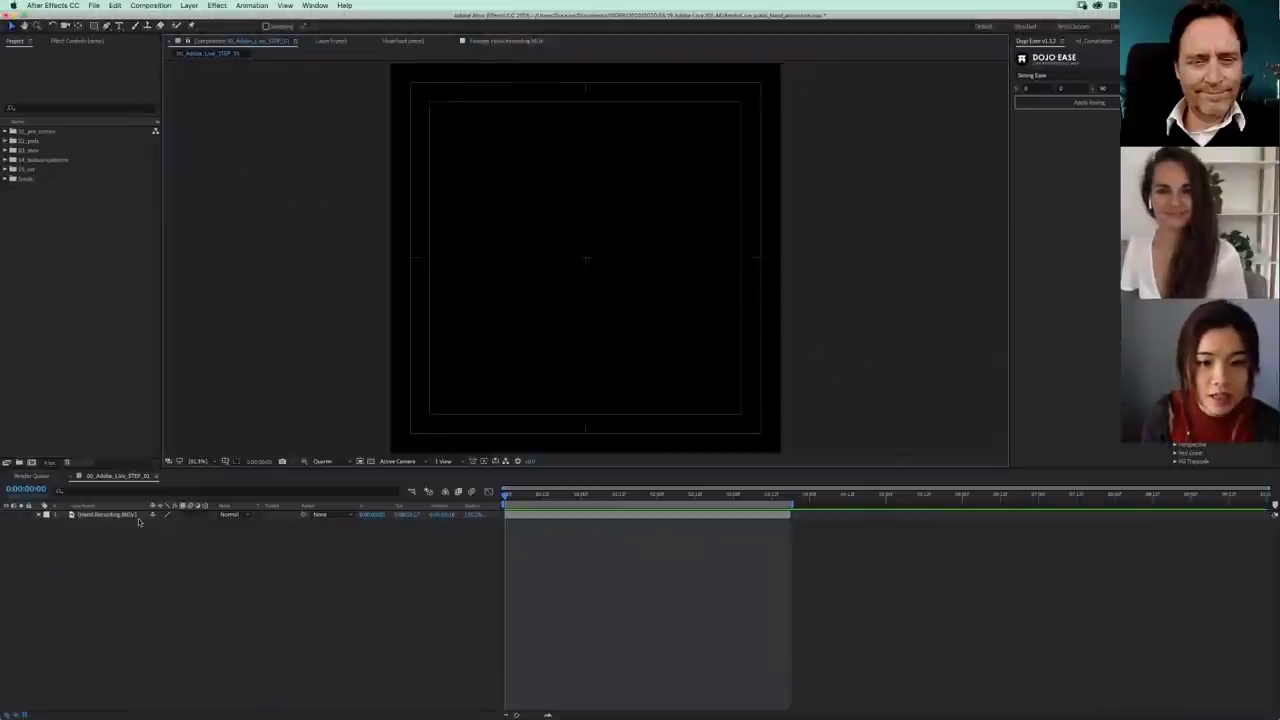
left_click(587, 301)
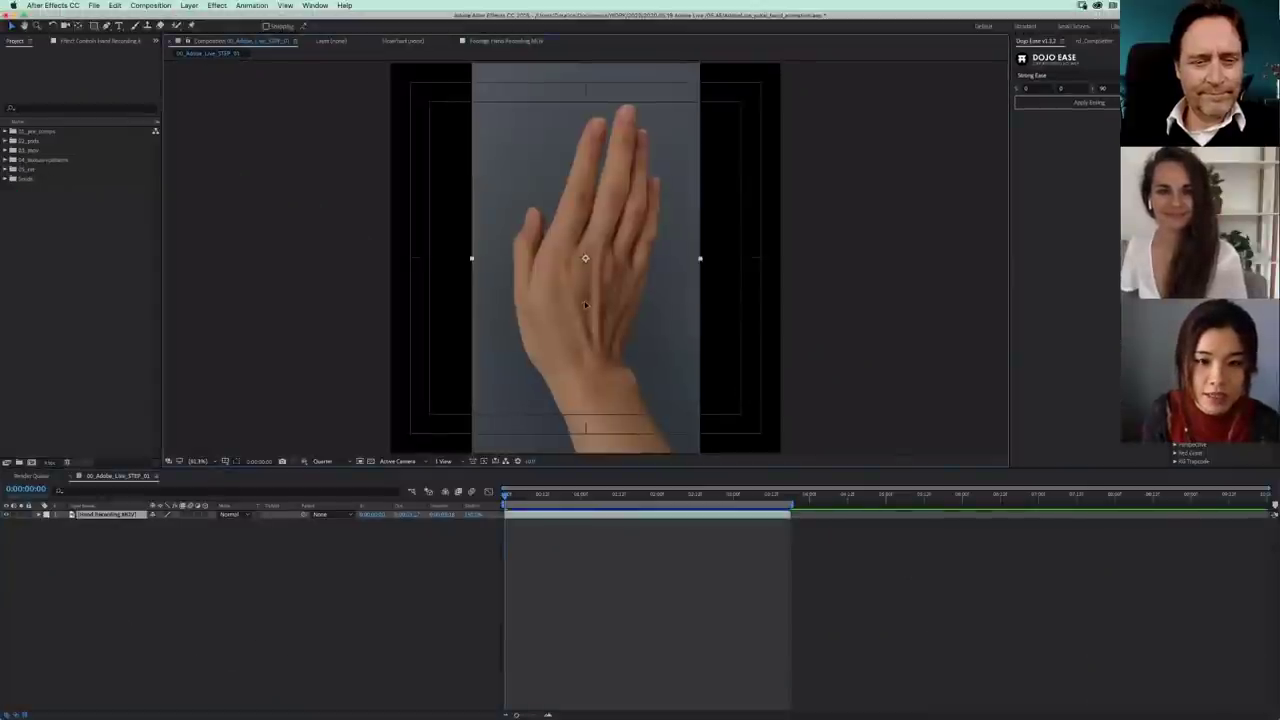
left_click(63, 330)
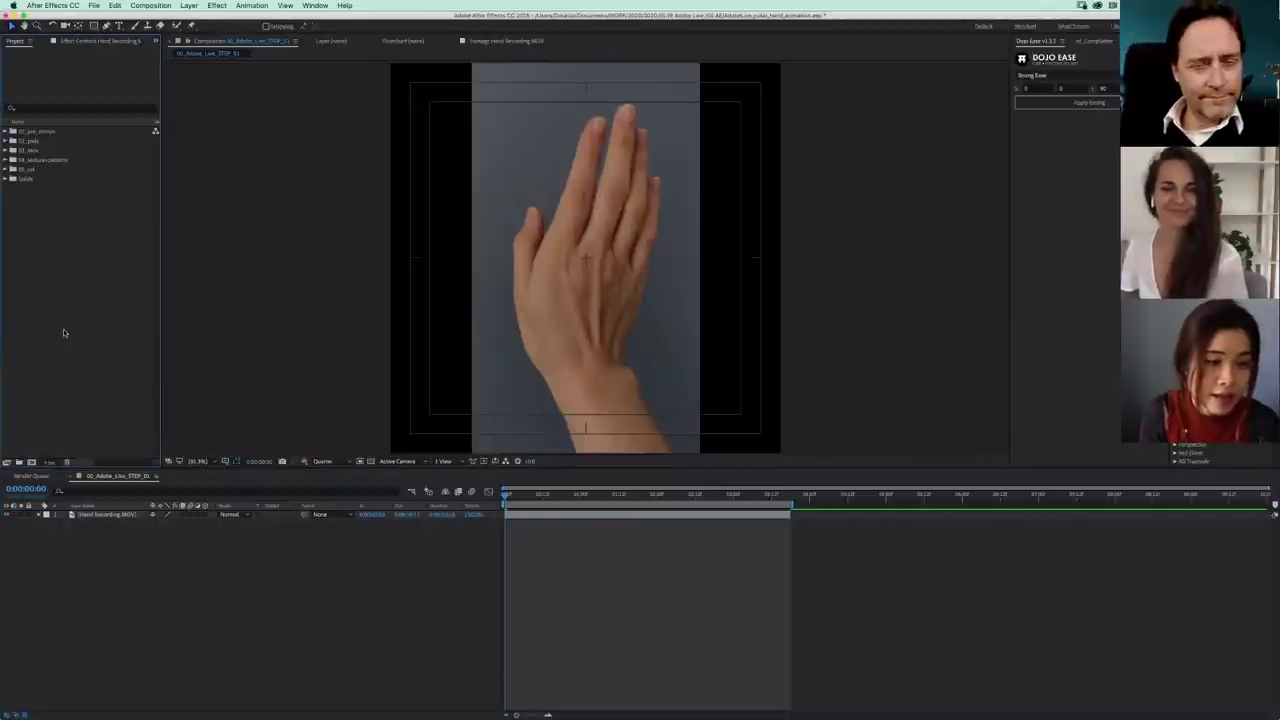
double_click(99, 250)
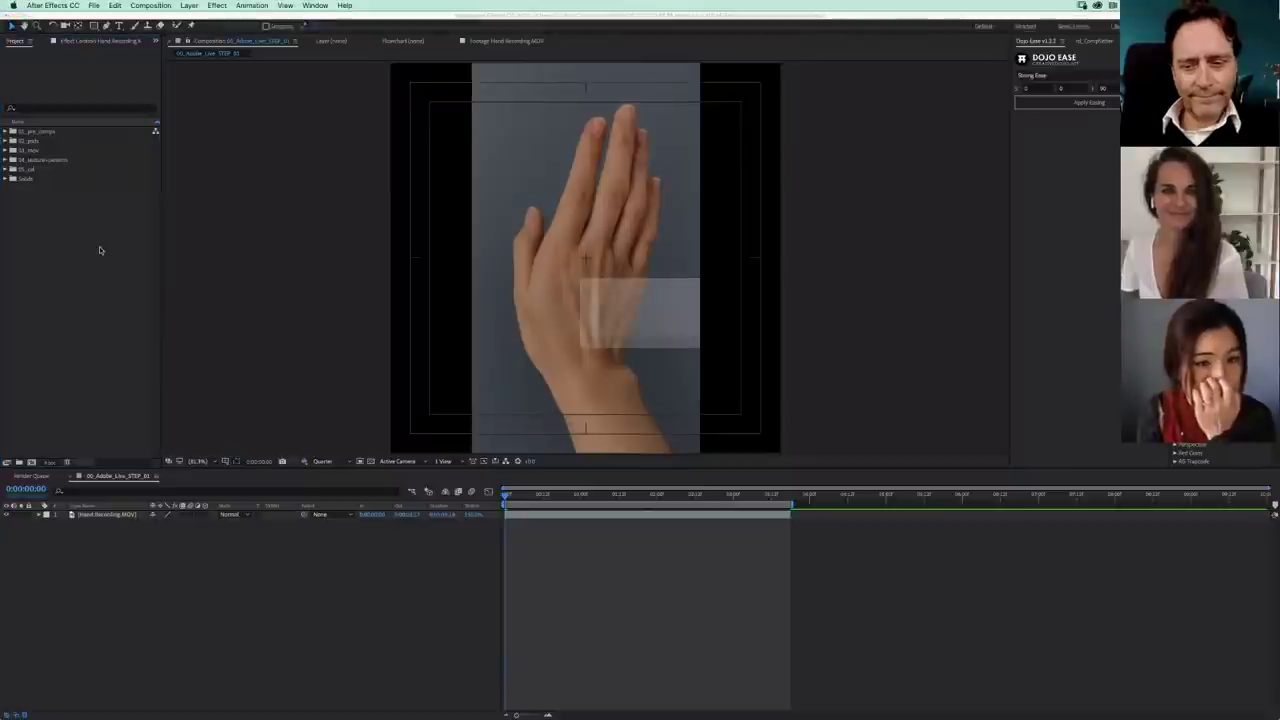
key("Right")
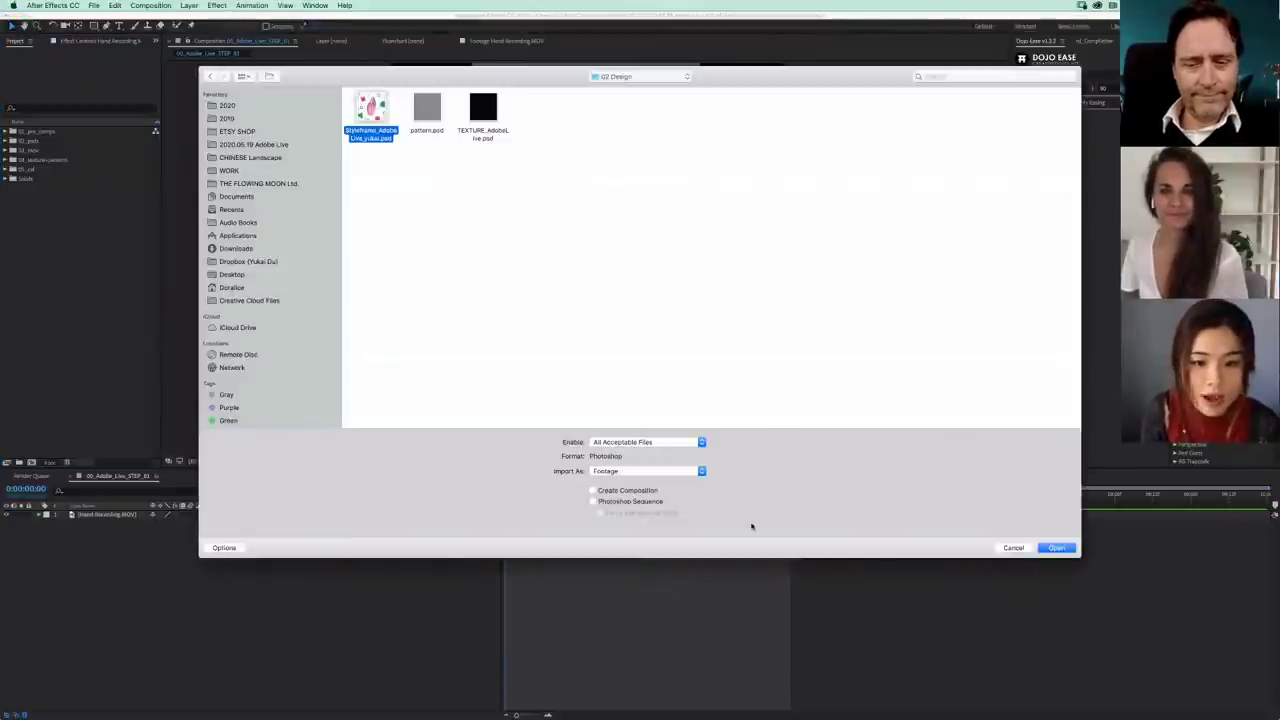
left_click(1058, 548)
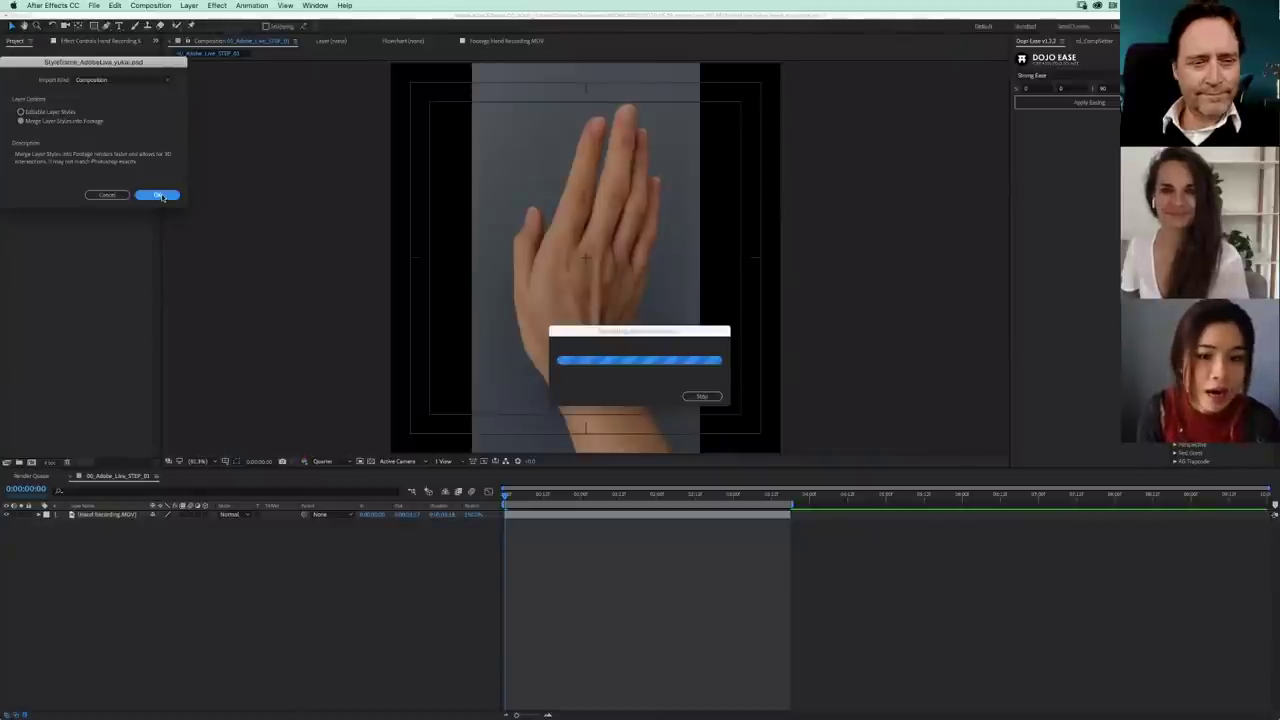
left_click(162, 197)
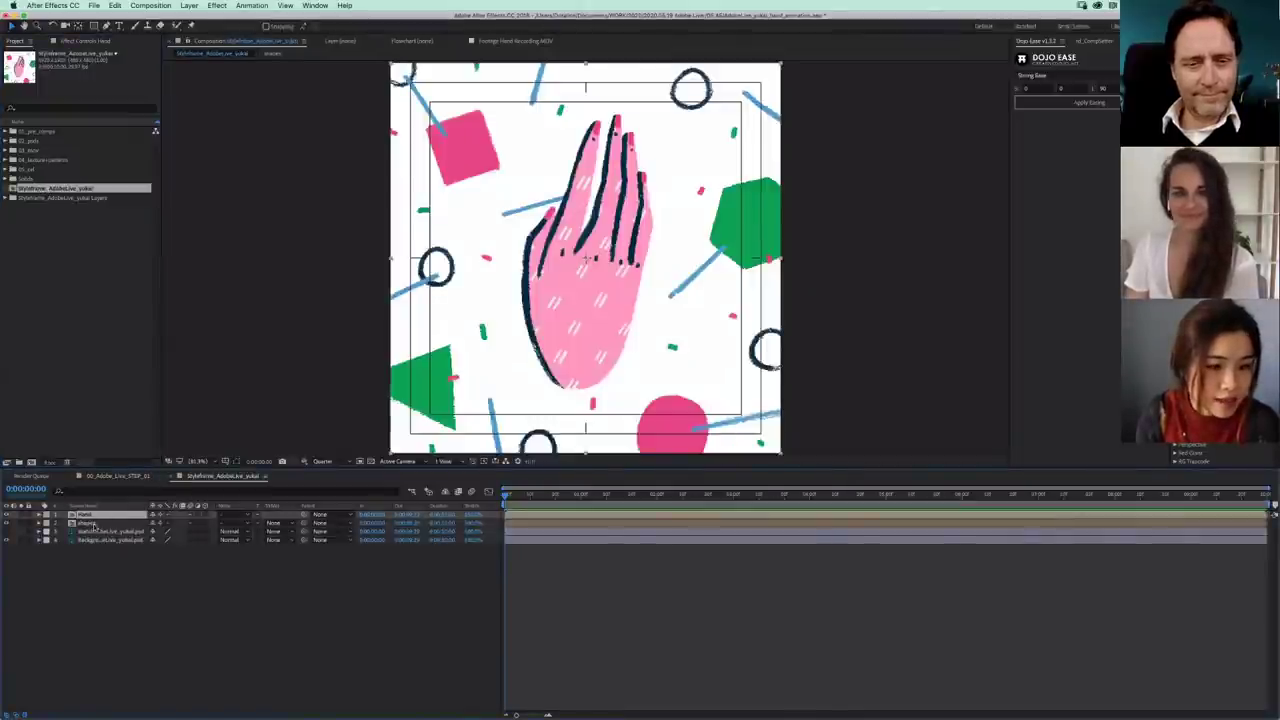
- Copy the Hand, shapes and Background layers from the Styleframe composition into 00_Adobe_Live_STEP_01 above the hand recording
left_click(93, 524, "shift")
left_click(8, 514)
left_click(8, 514)
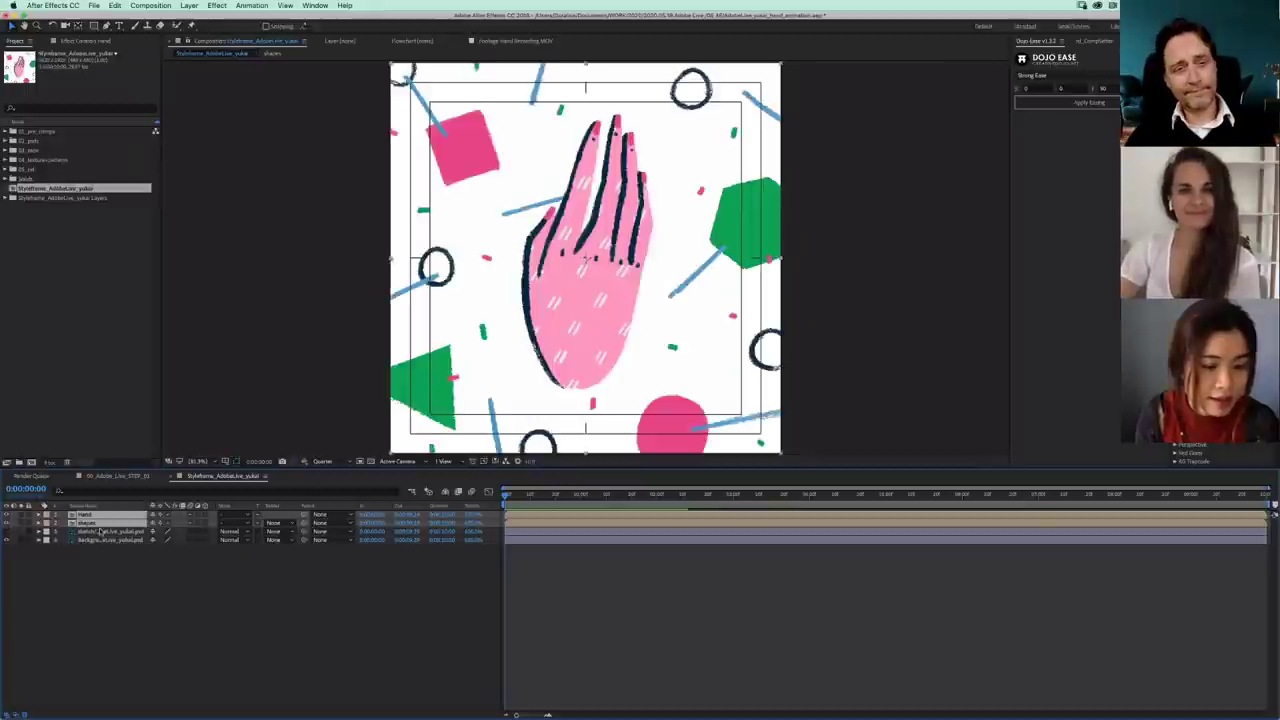
left_click(8, 514)
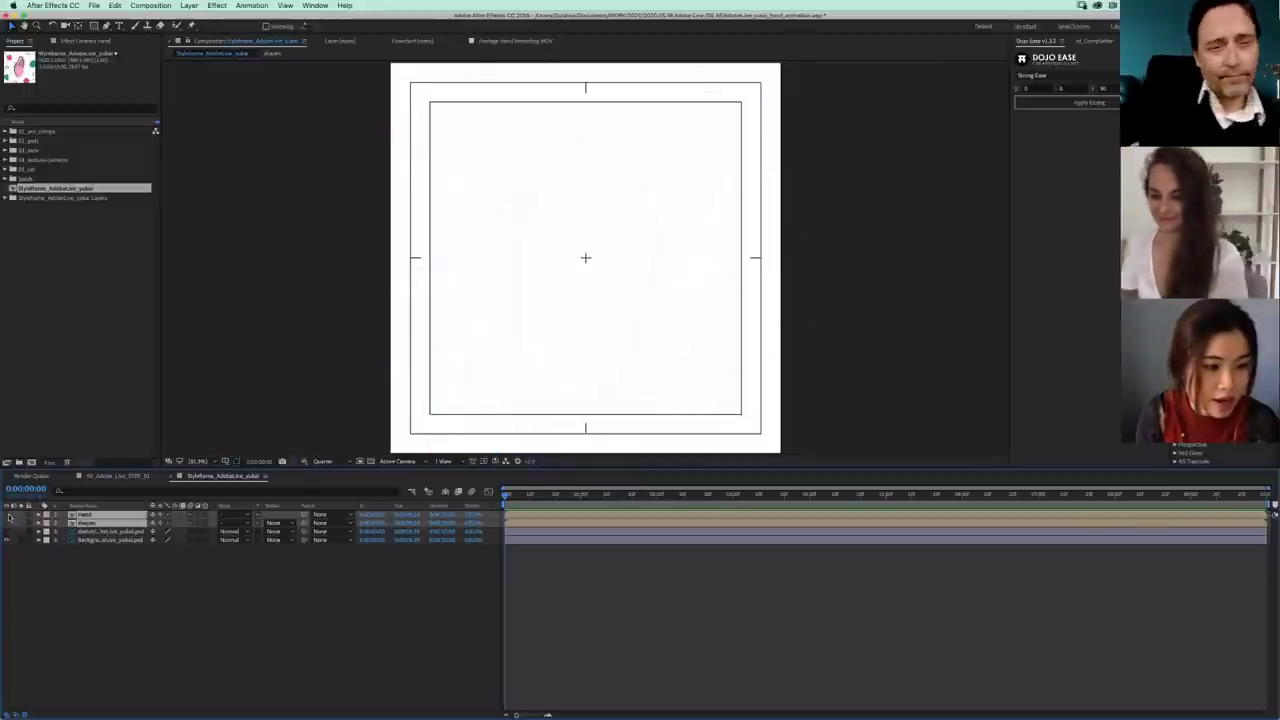
left_click(114, 542, "super")
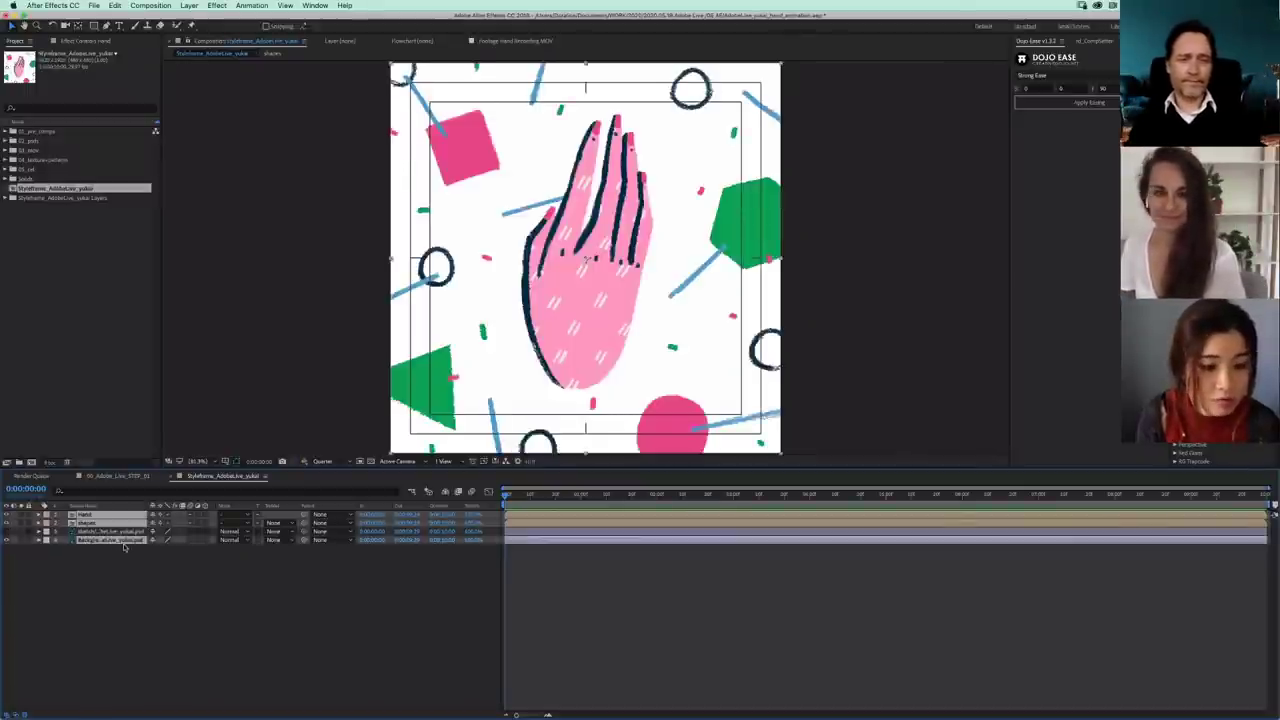
left_click(117, 477)
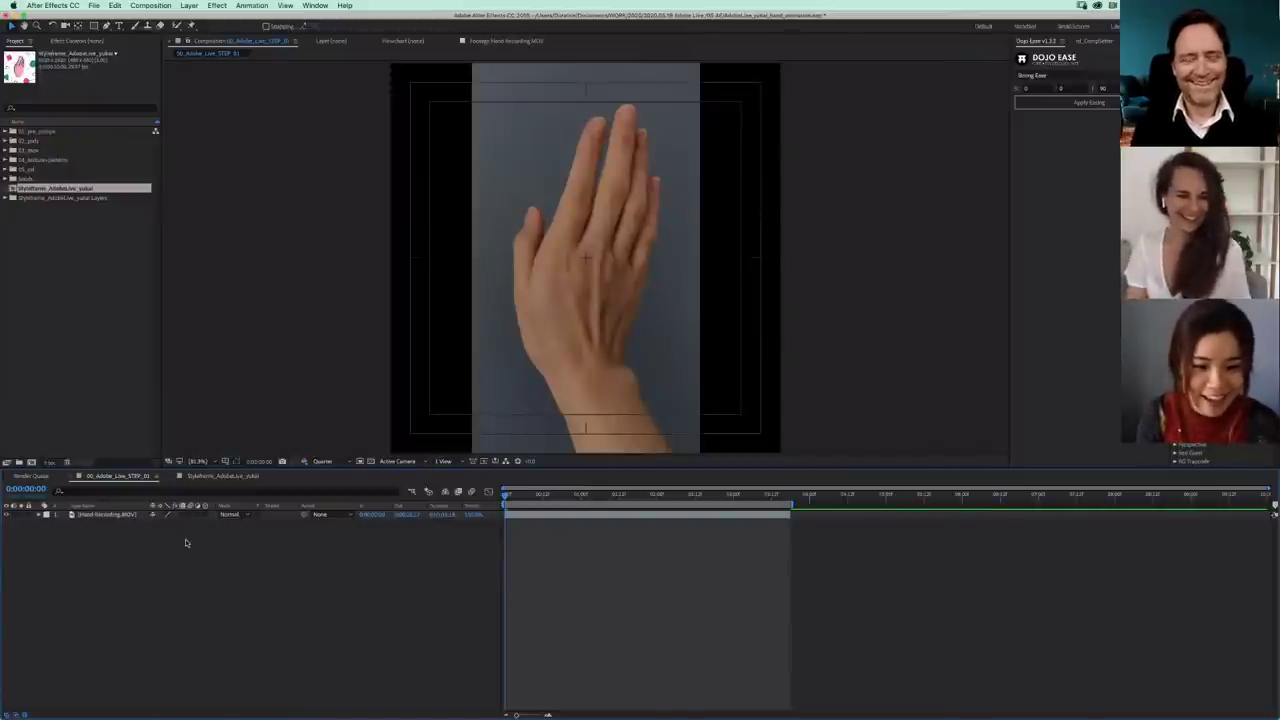
key("super+v")
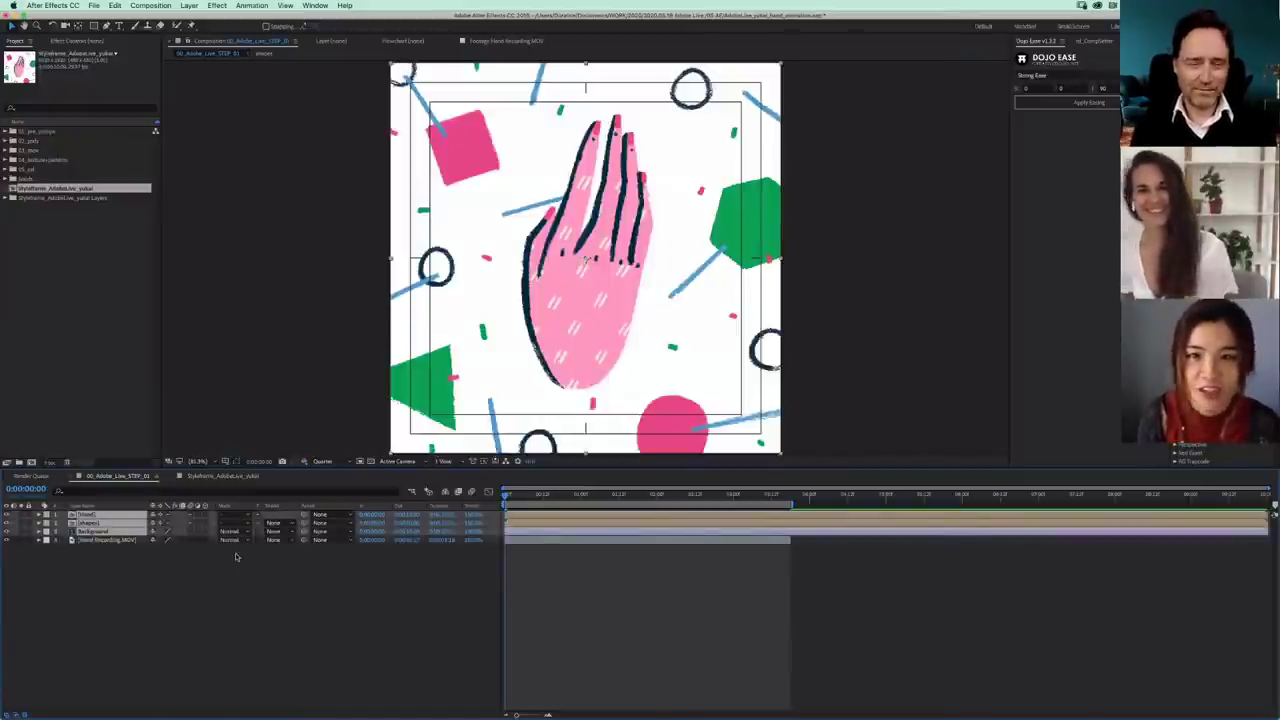
- Move the Background layer beneath the hand recording and place Hand Recording.MOV at the top of the layer stack
left_click(236, 557)
left_click(53, 532)
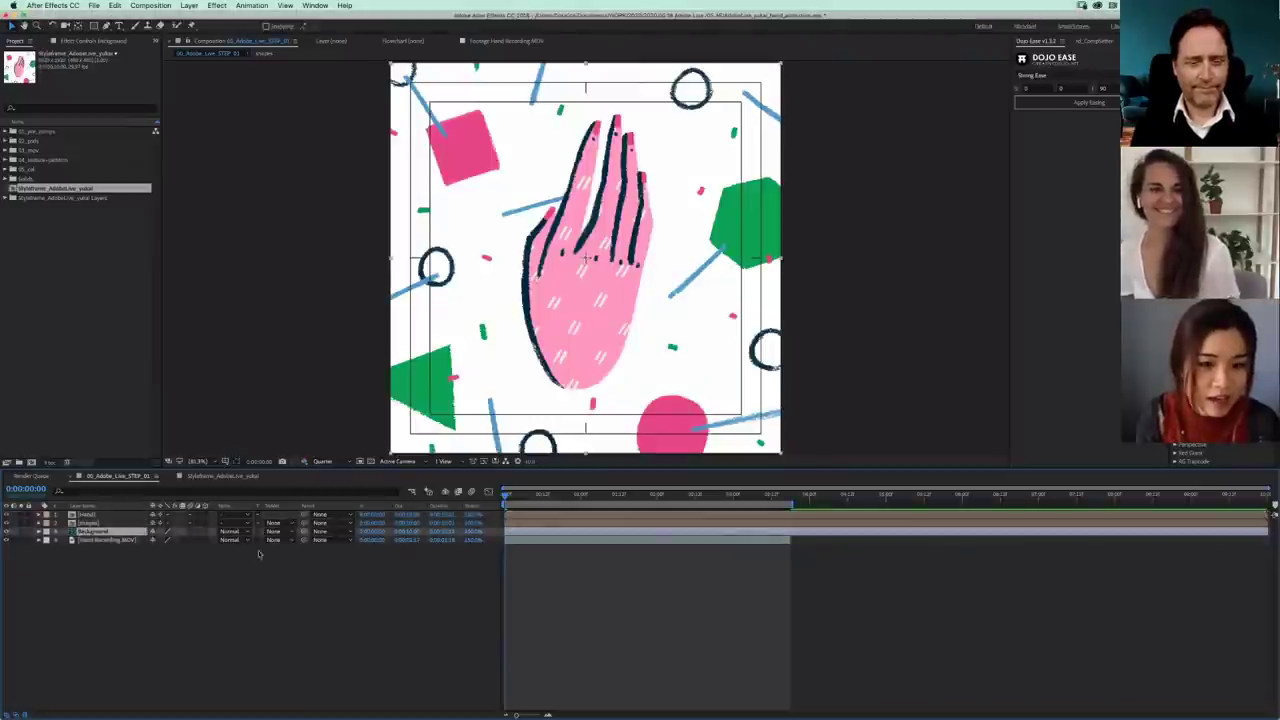
left_click(6, 532)
left_click(6, 532)
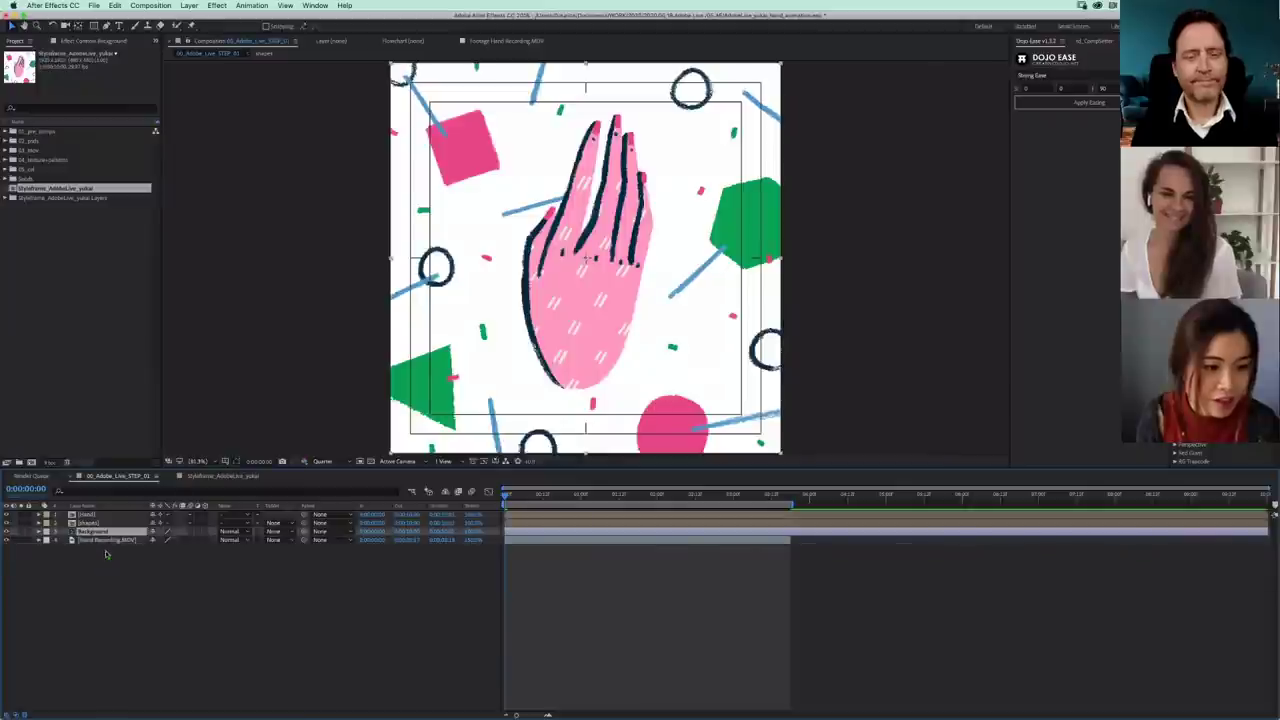
left_click_drag(106, 532, 108, 545)
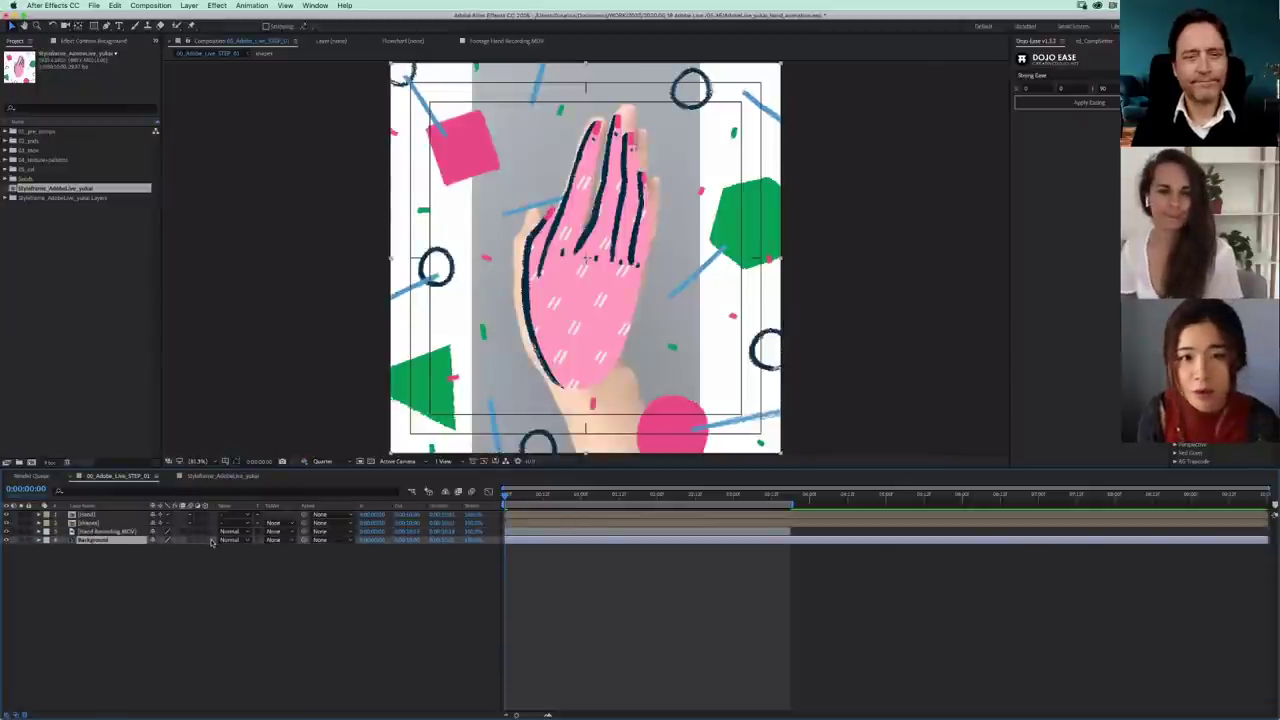
mouse_move(106, 522)
left_mouse_down()
mouse_move(112, 545)
mouse_move(107, 511)
left_mouse_up()
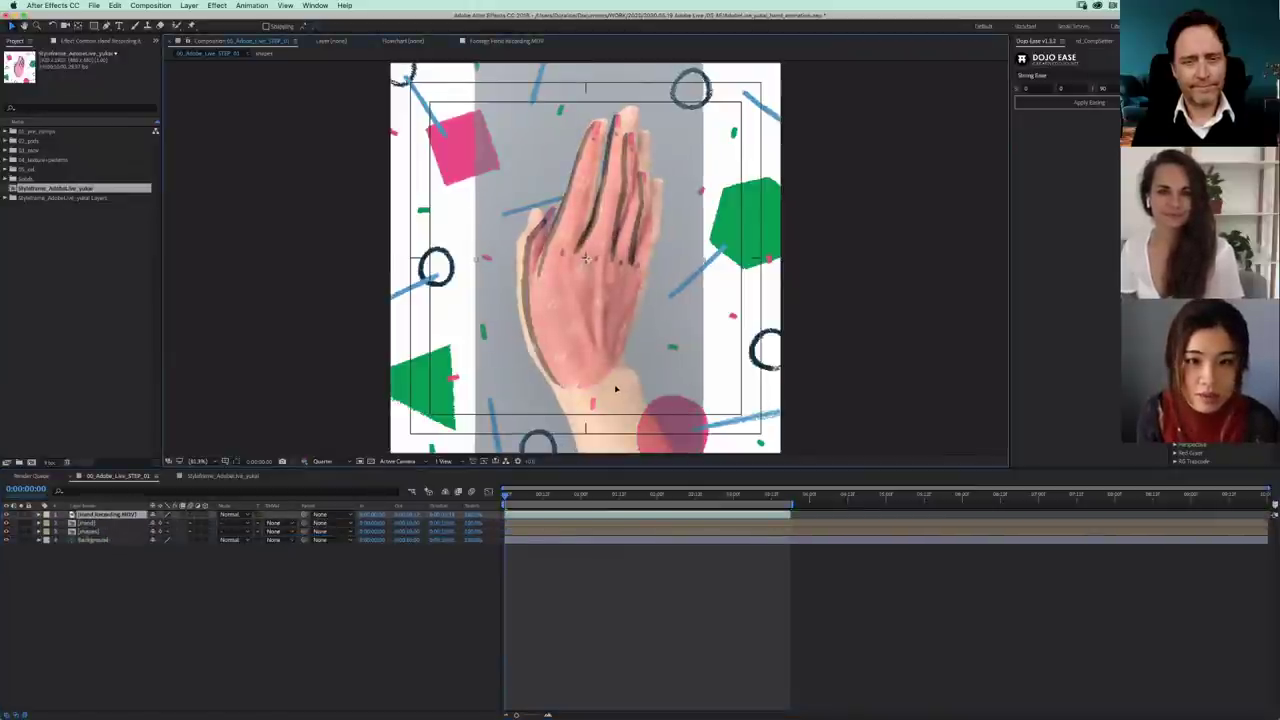
- Play and scrub the composition to compare the recorded hand's motion with the illustrated hand, then return to the first frame
key("apostrophe")
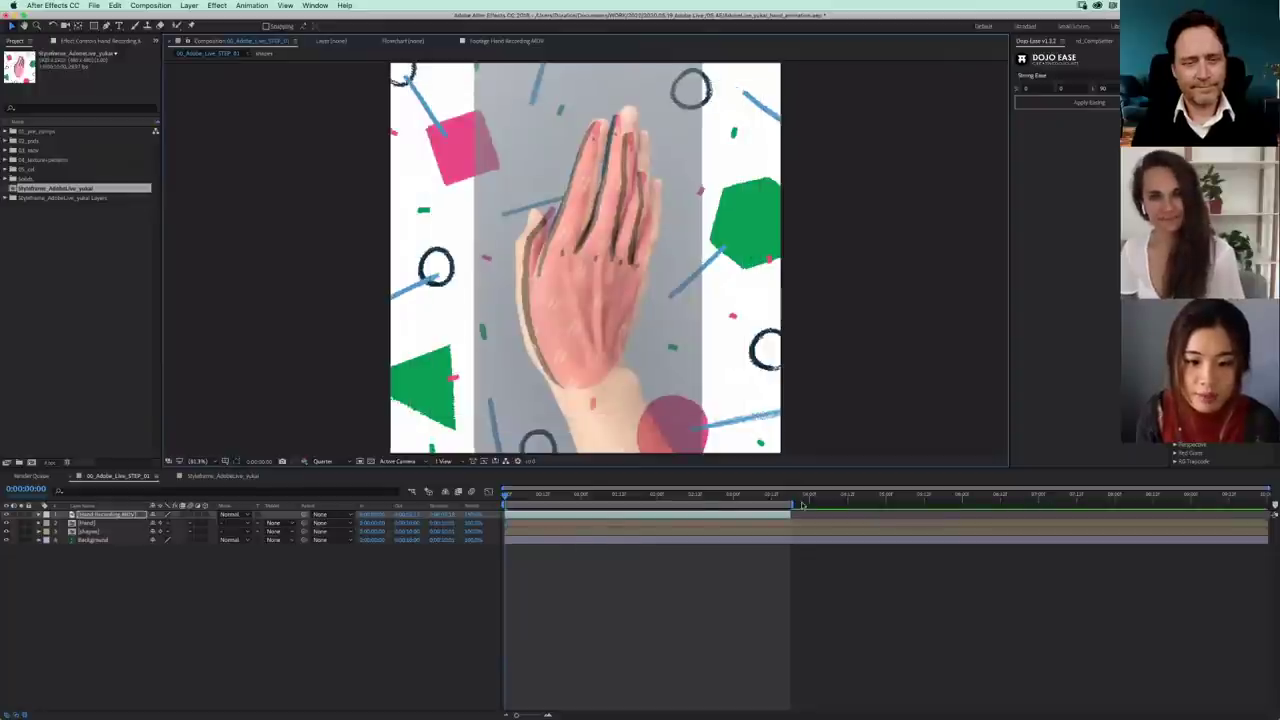
left_click_drag(525, 496, 577, 512)
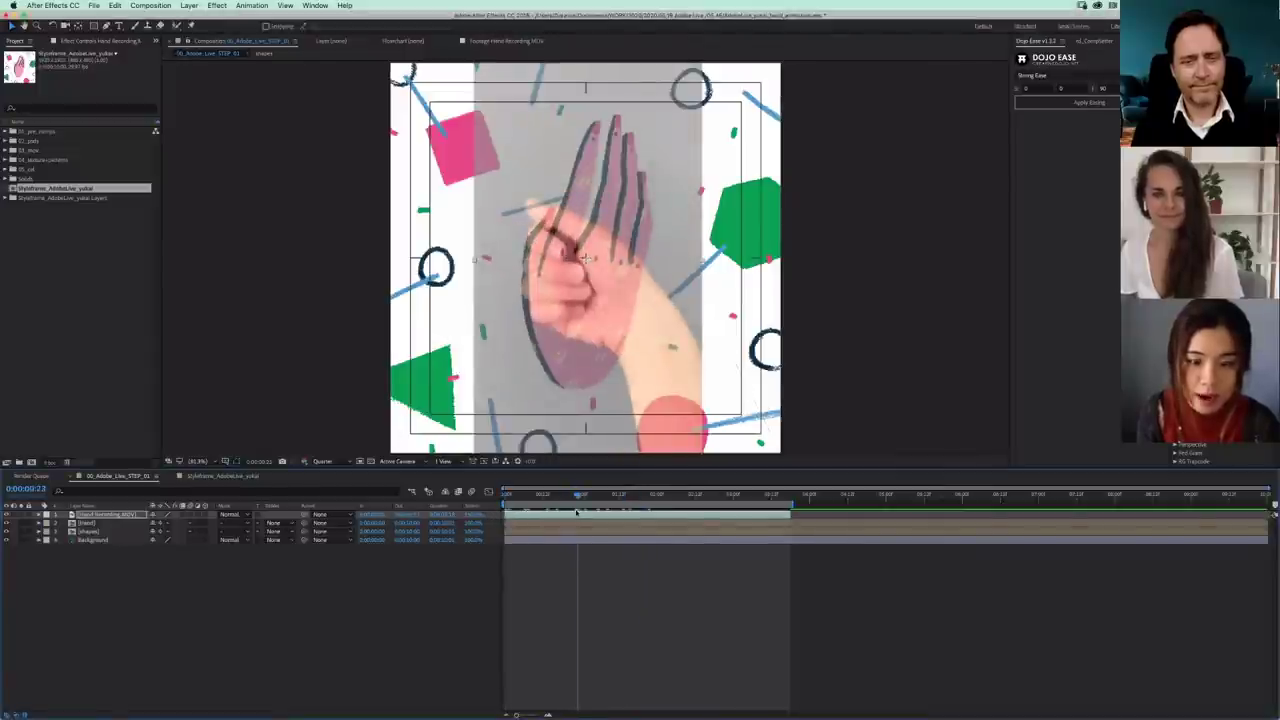
left_click(510, 496)
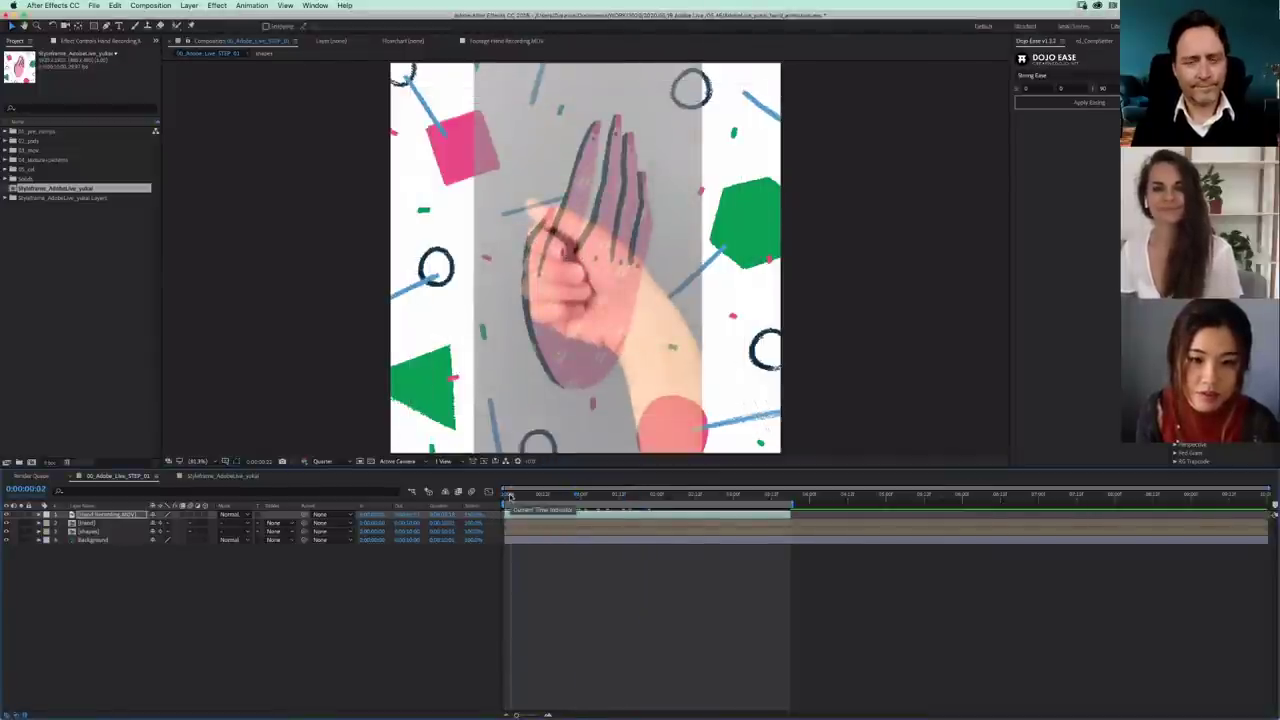
key("space")
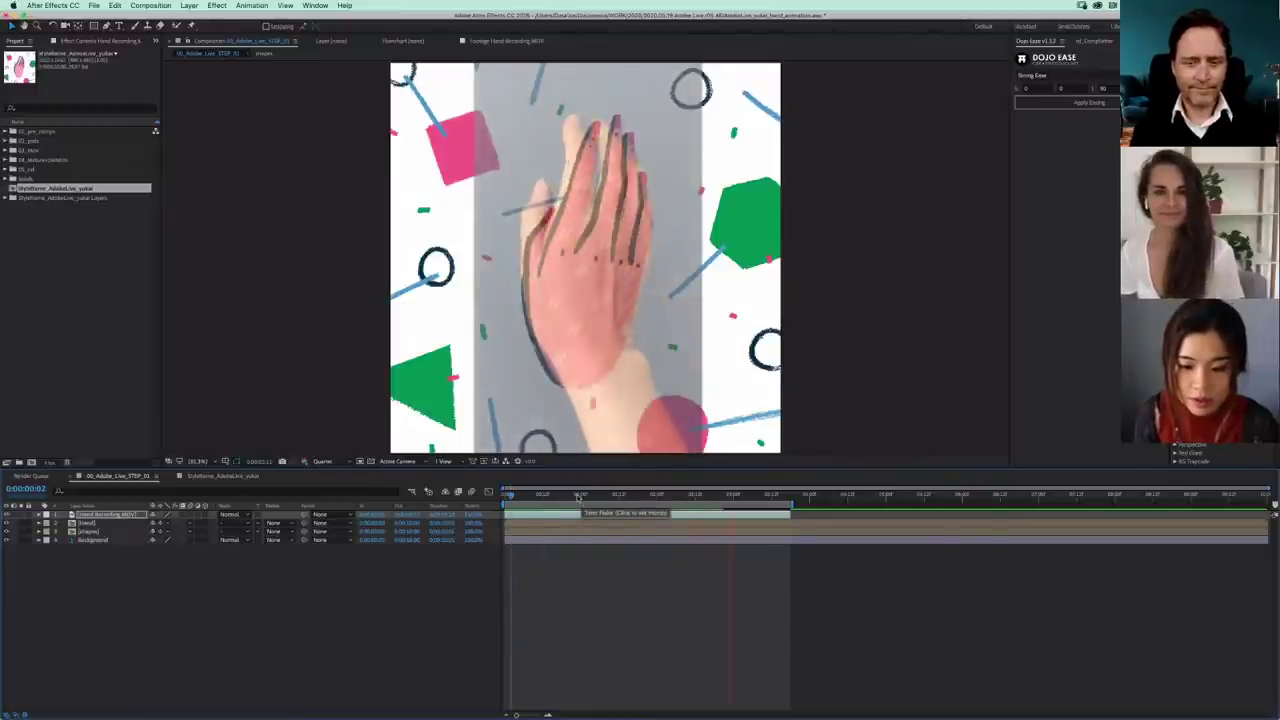
key("space")
left_click_drag(646, 496, 501, 533)
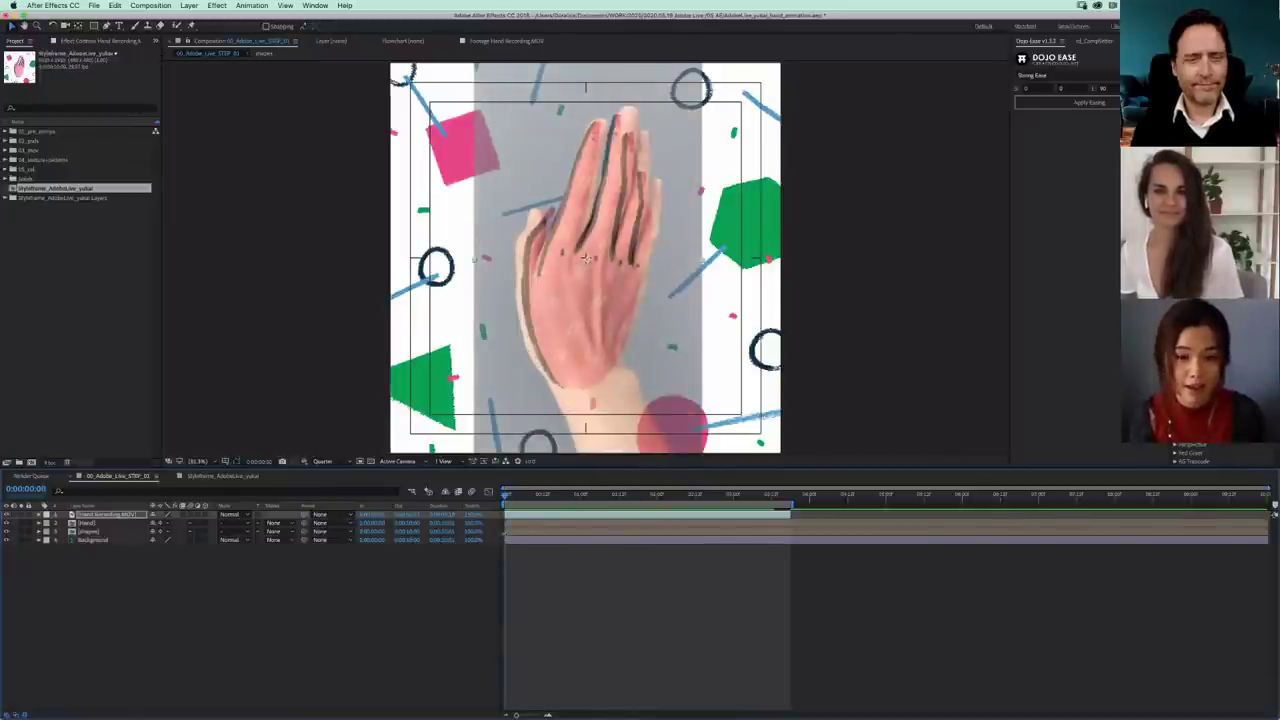
- Hide the Hand and shapes layers and review the hand recording's motion on its own
left_click(7, 525)
left_click(7, 533)
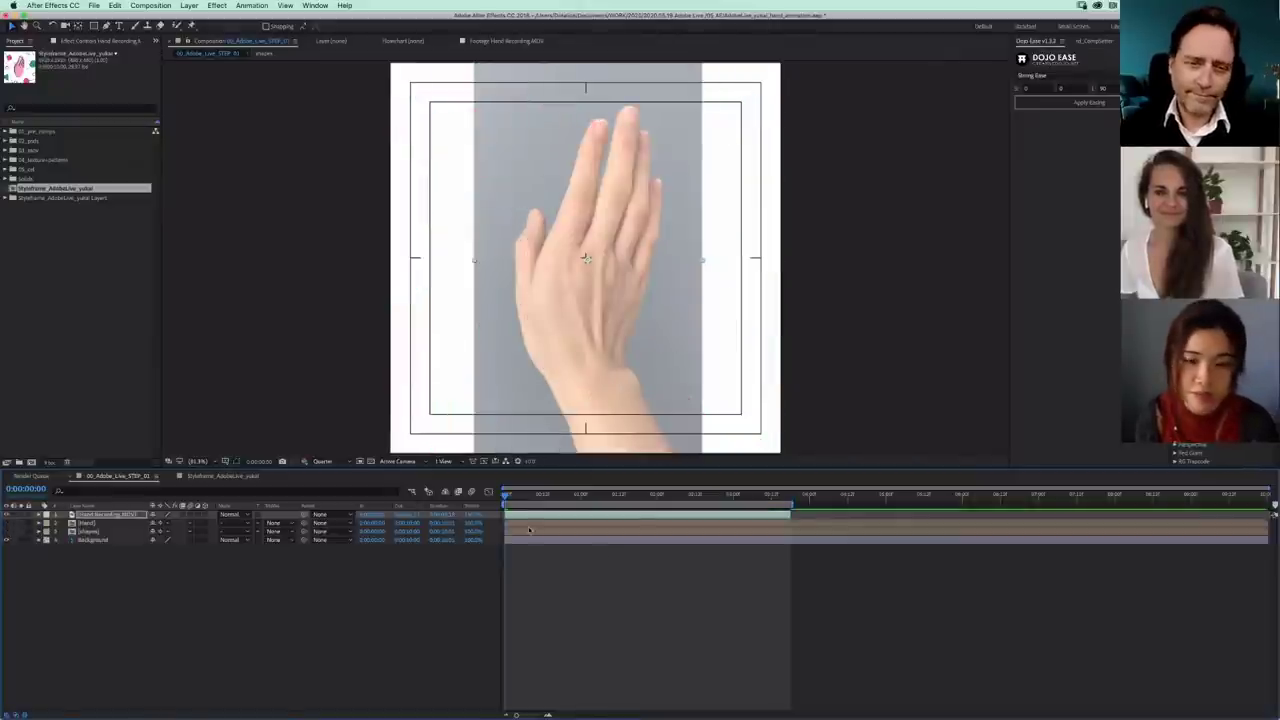
left_click(624, 567)
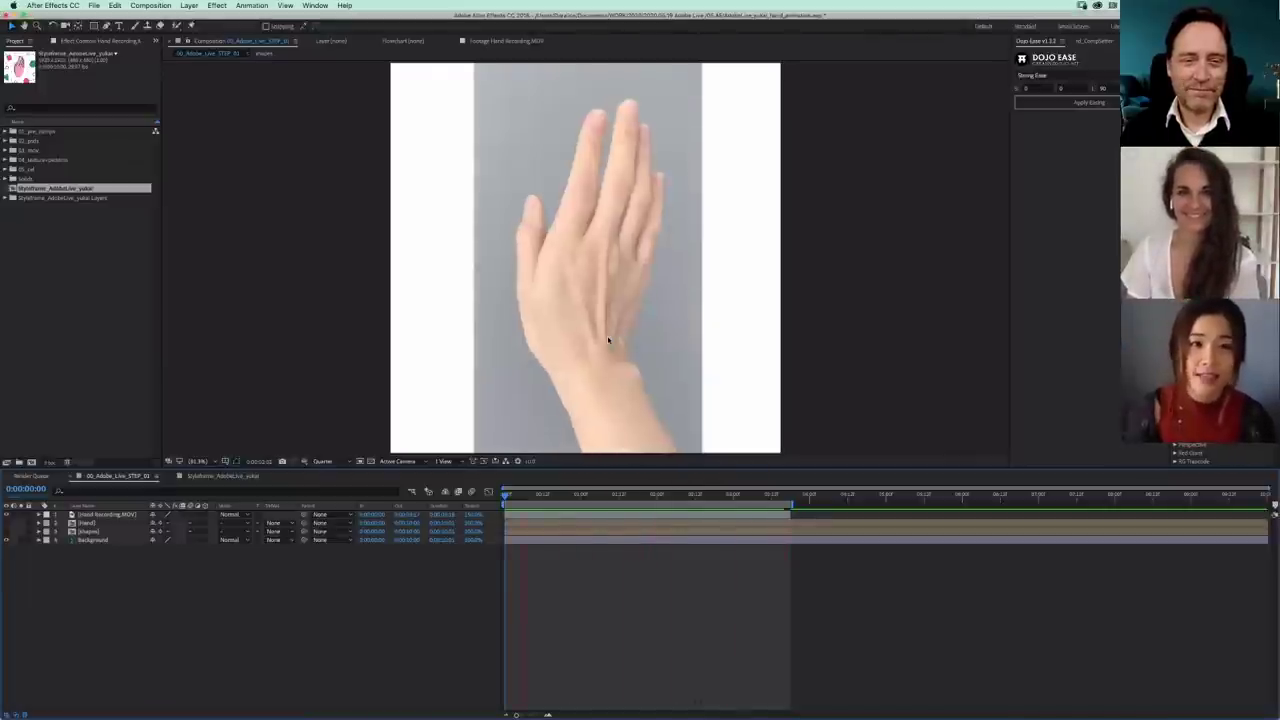
left_click(571, 495)
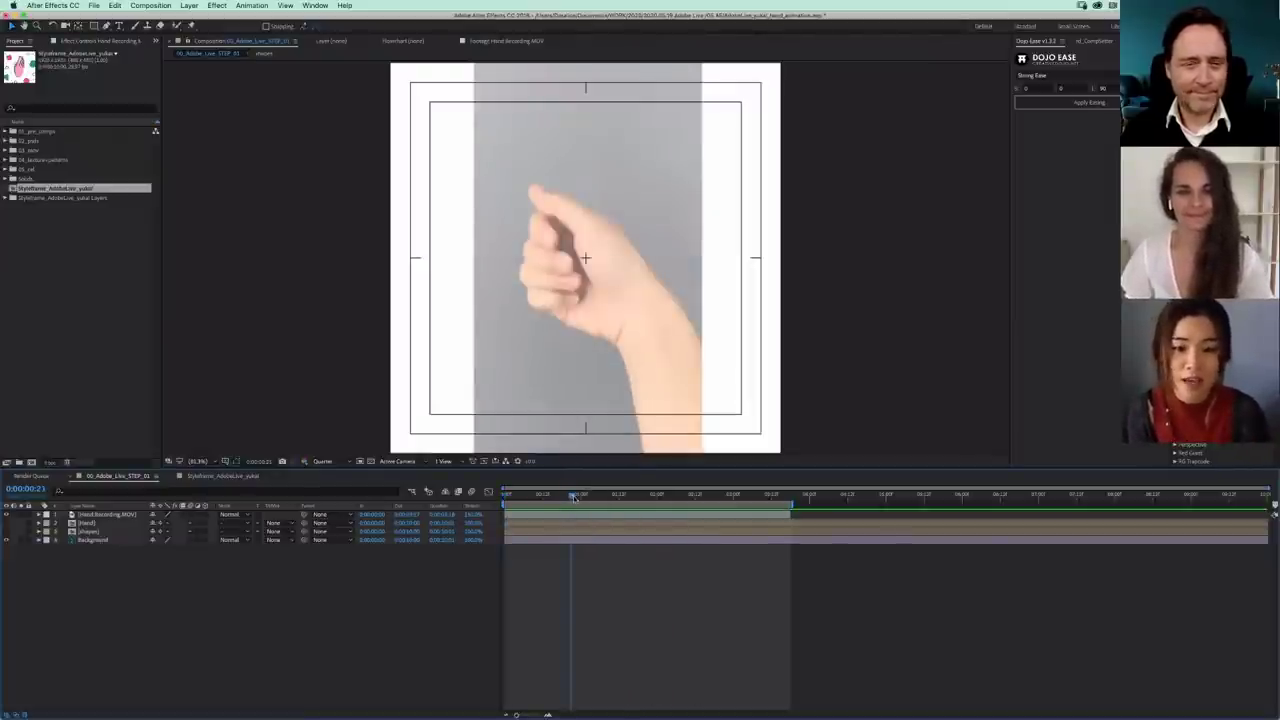
left_click_drag(573, 496, 694, 511)
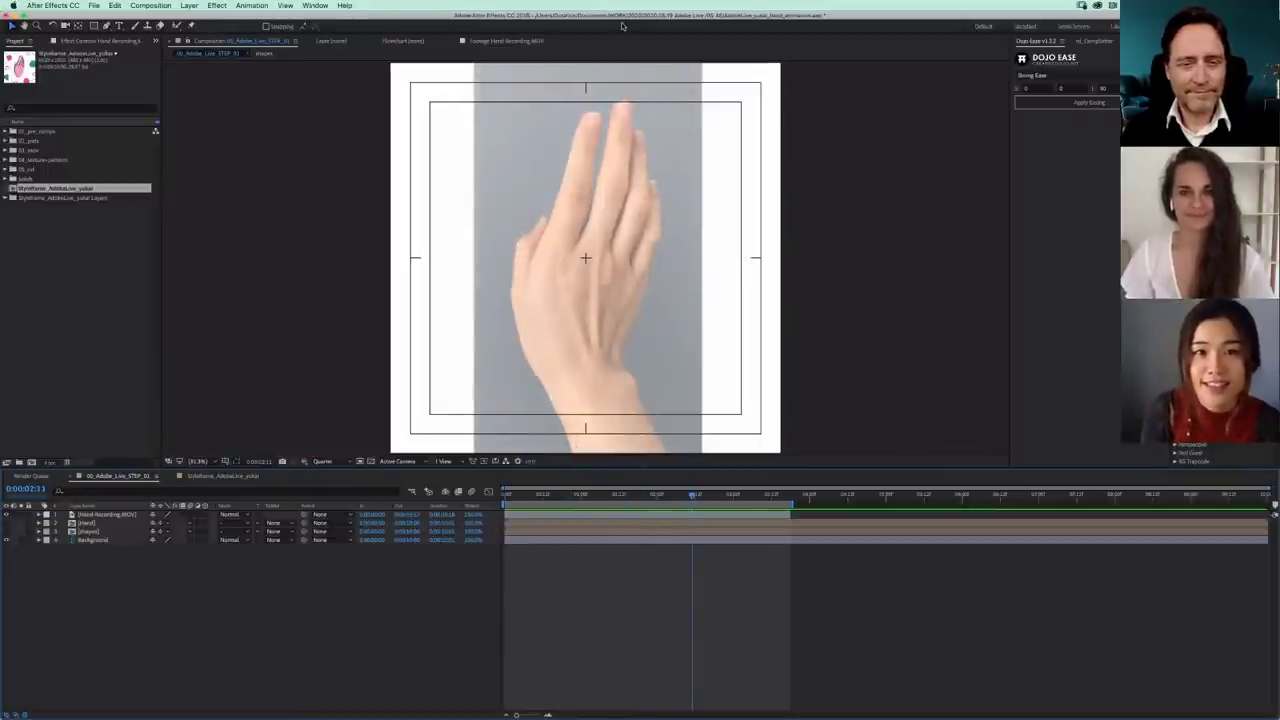
- Switch to Adobe Animate and create a new ActionScript 3.0 document
key("1")
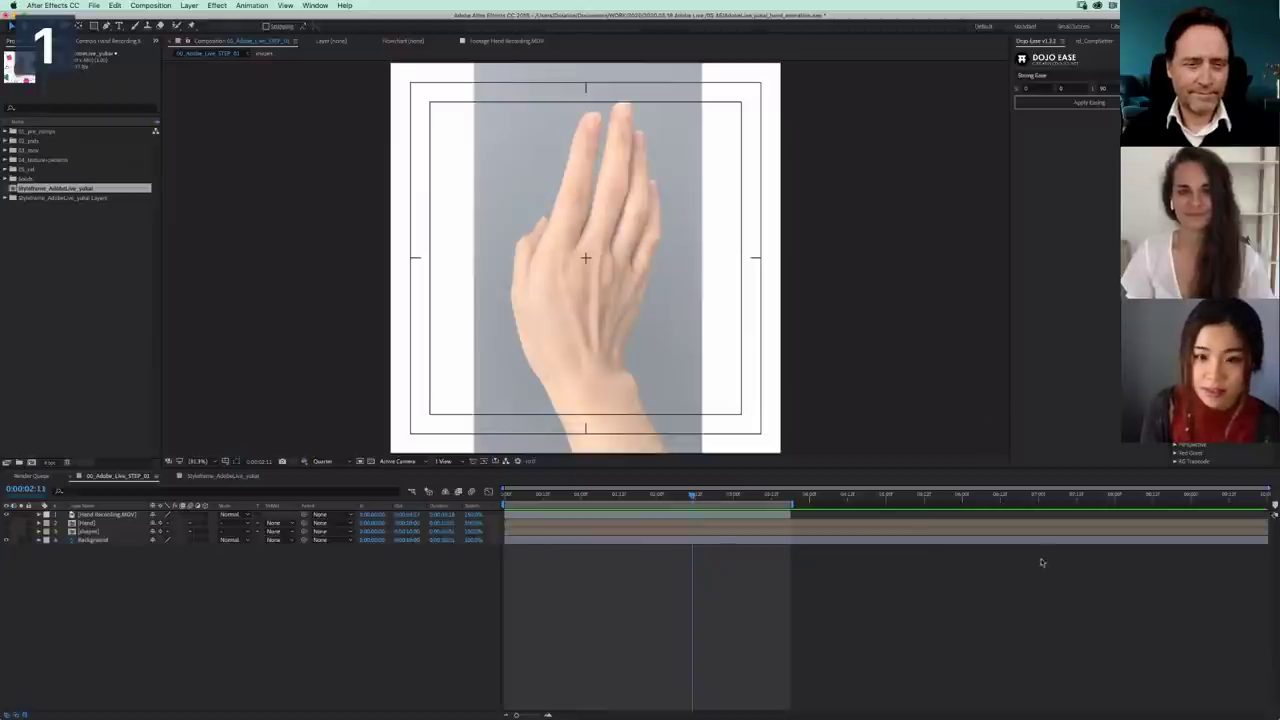
key("super+Tab")
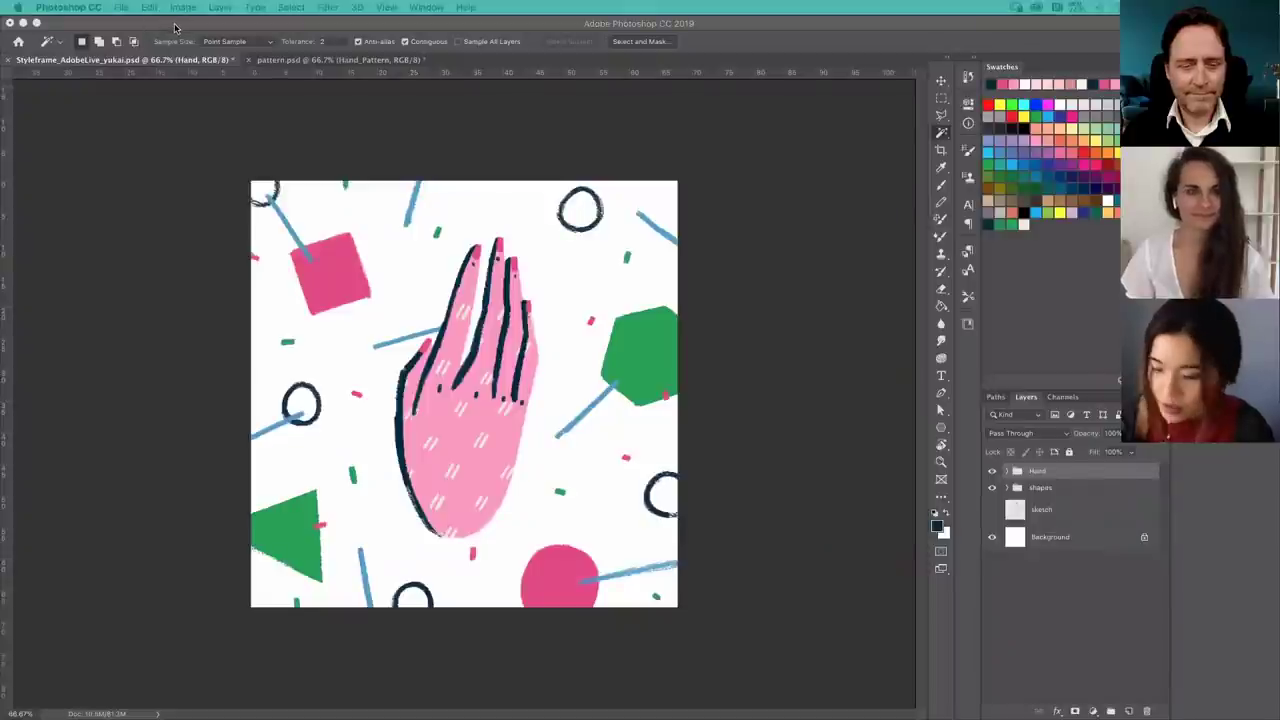
key("ctrl+Up")
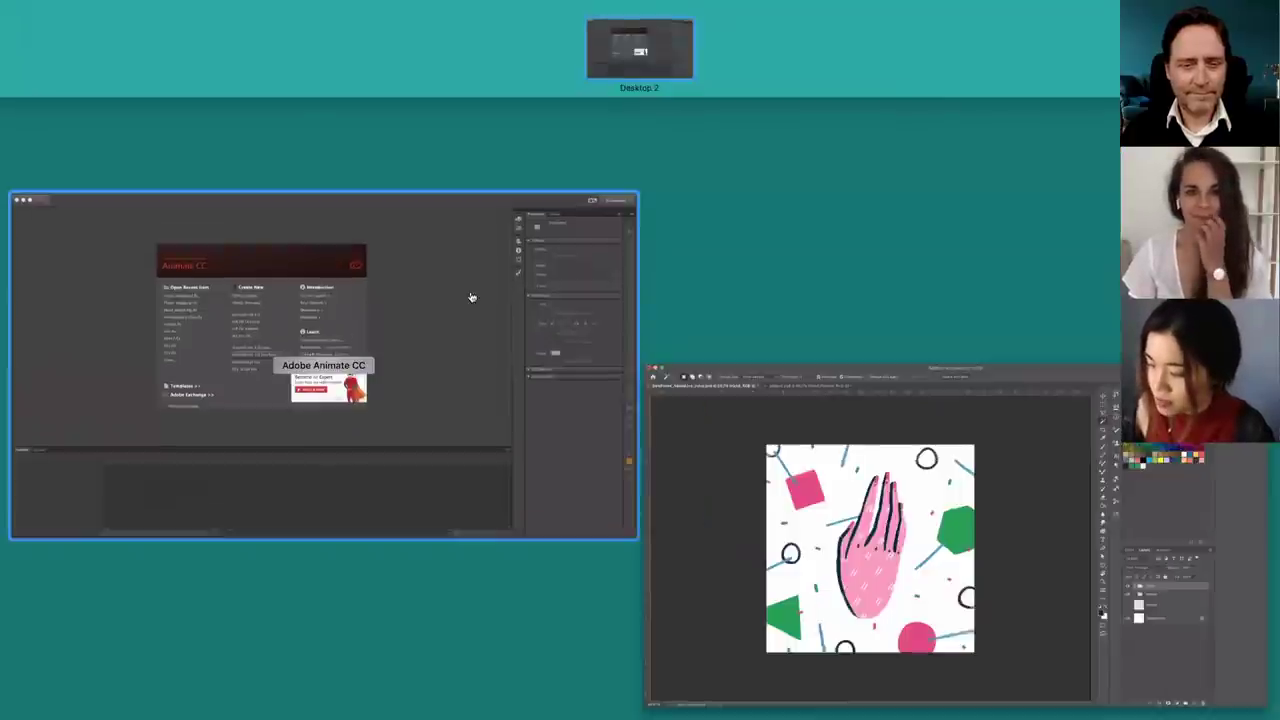
left_click(520, 192)
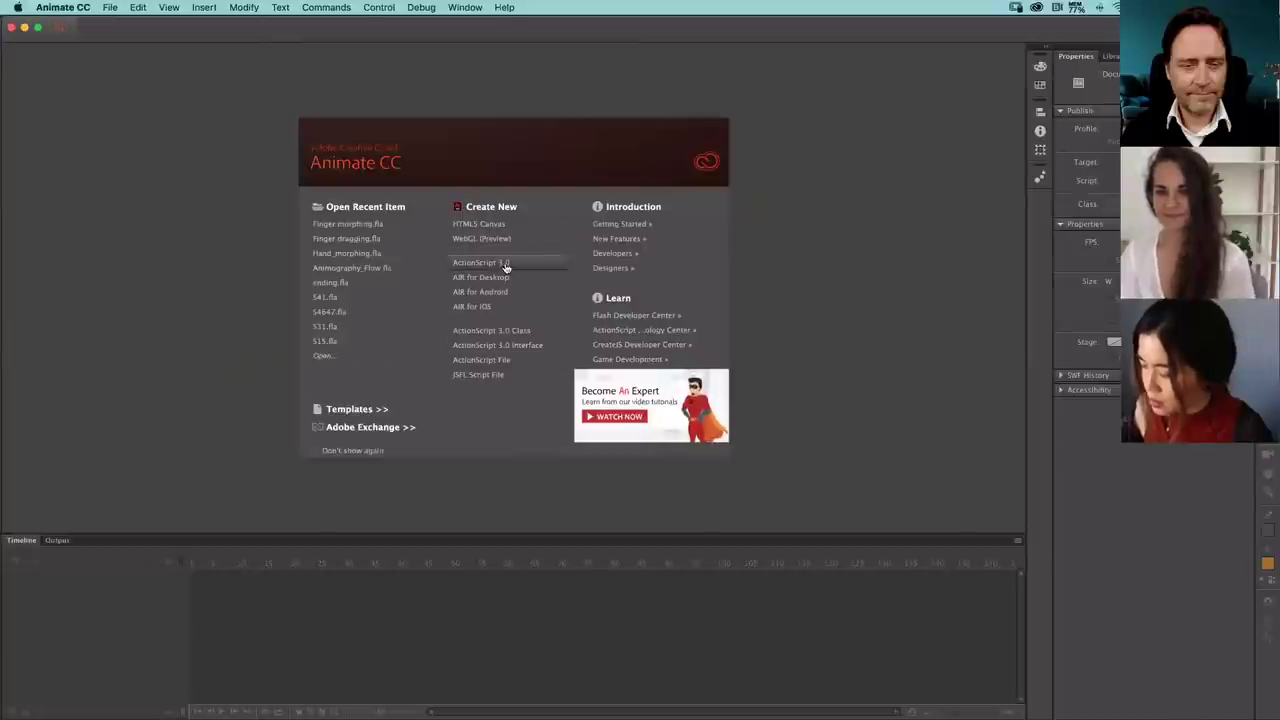
left_click(518, 261)
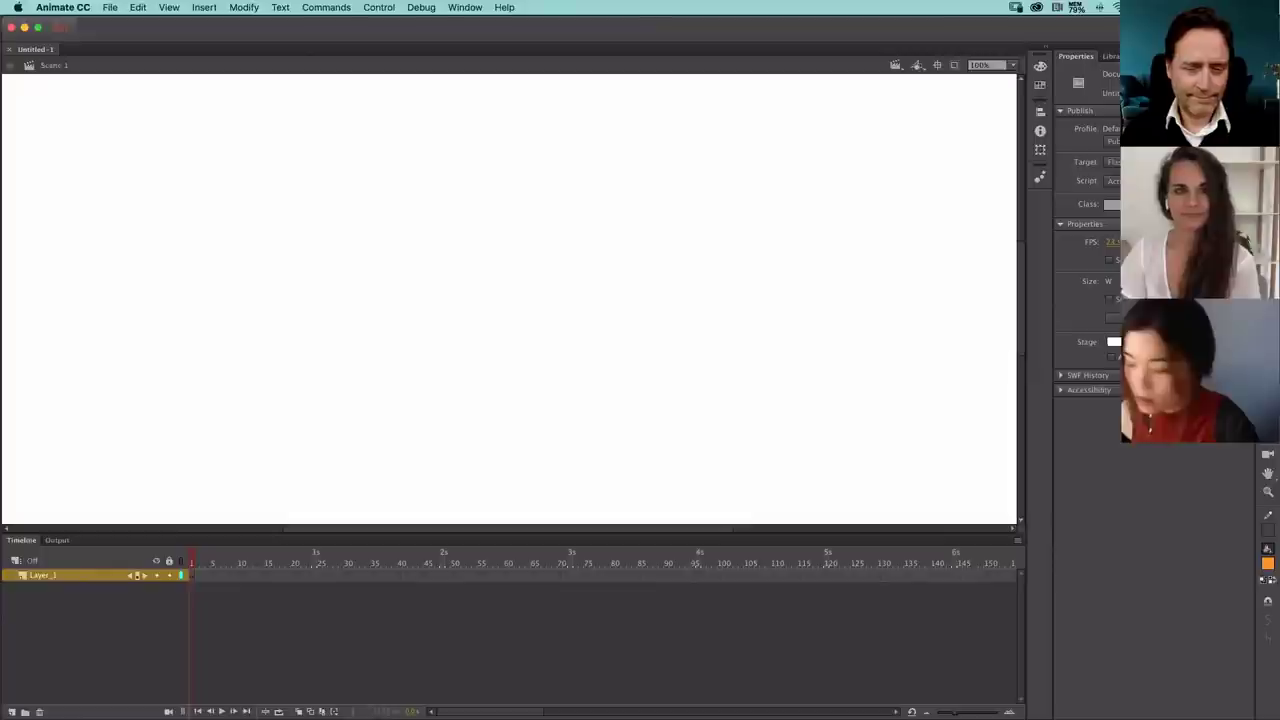
- Set the new document's frame rate to 24 fps
left_click(1112, 242)
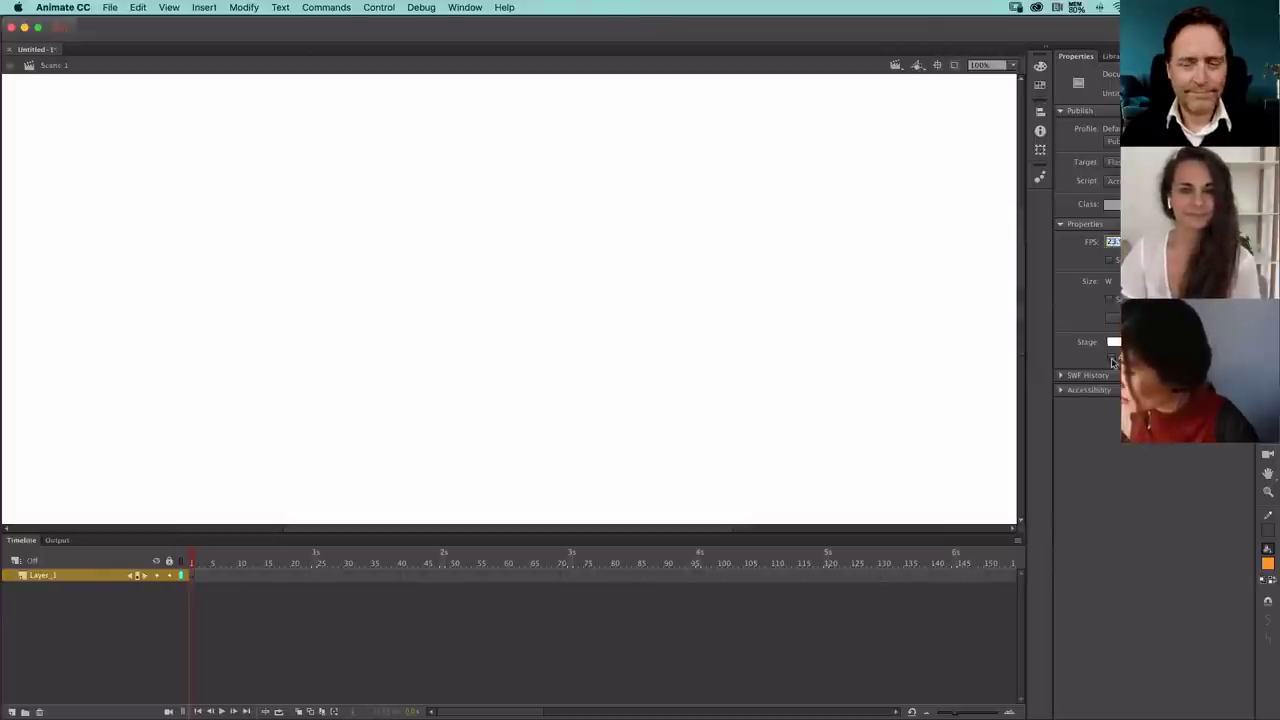
key("super+minus")
key("super+minus")
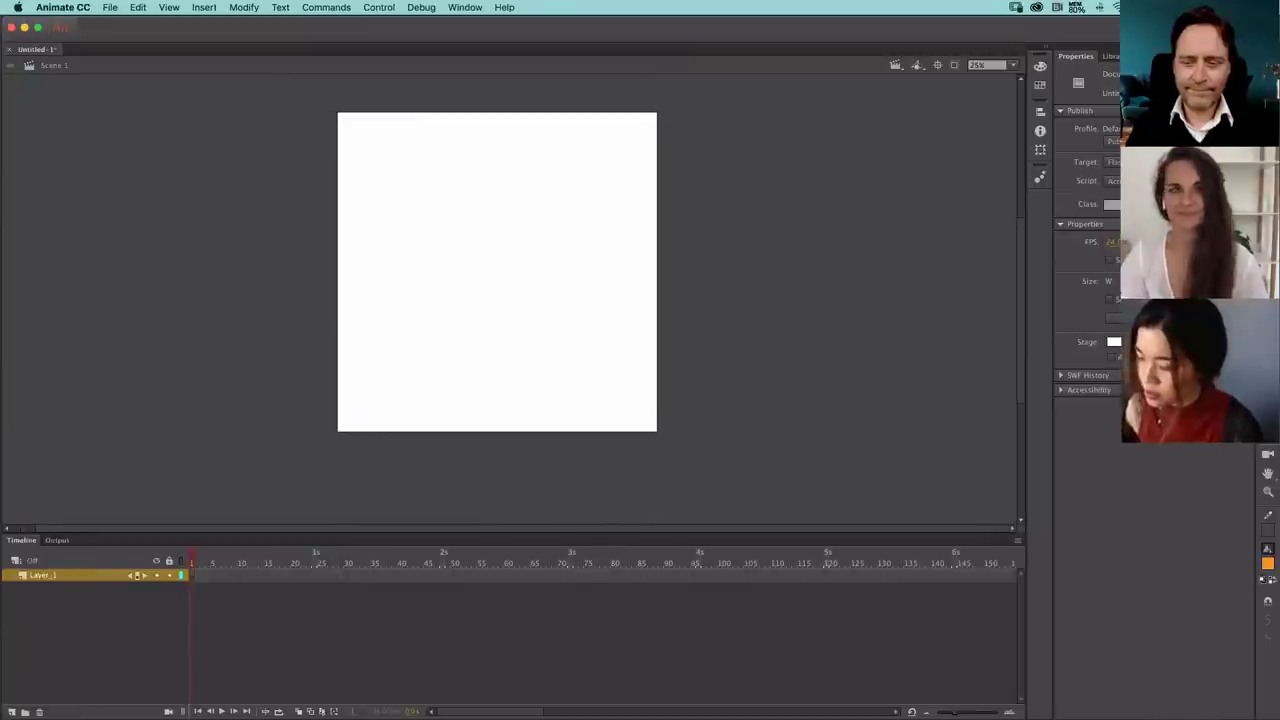
- Start a video import with H.264 video embedded in the timeline, choosing Hand_retiming_ref.mov from the 03 MOV folder of 2020.05.19 Adobe Live
left_click(110, 7)
mouse_move(185, 179)
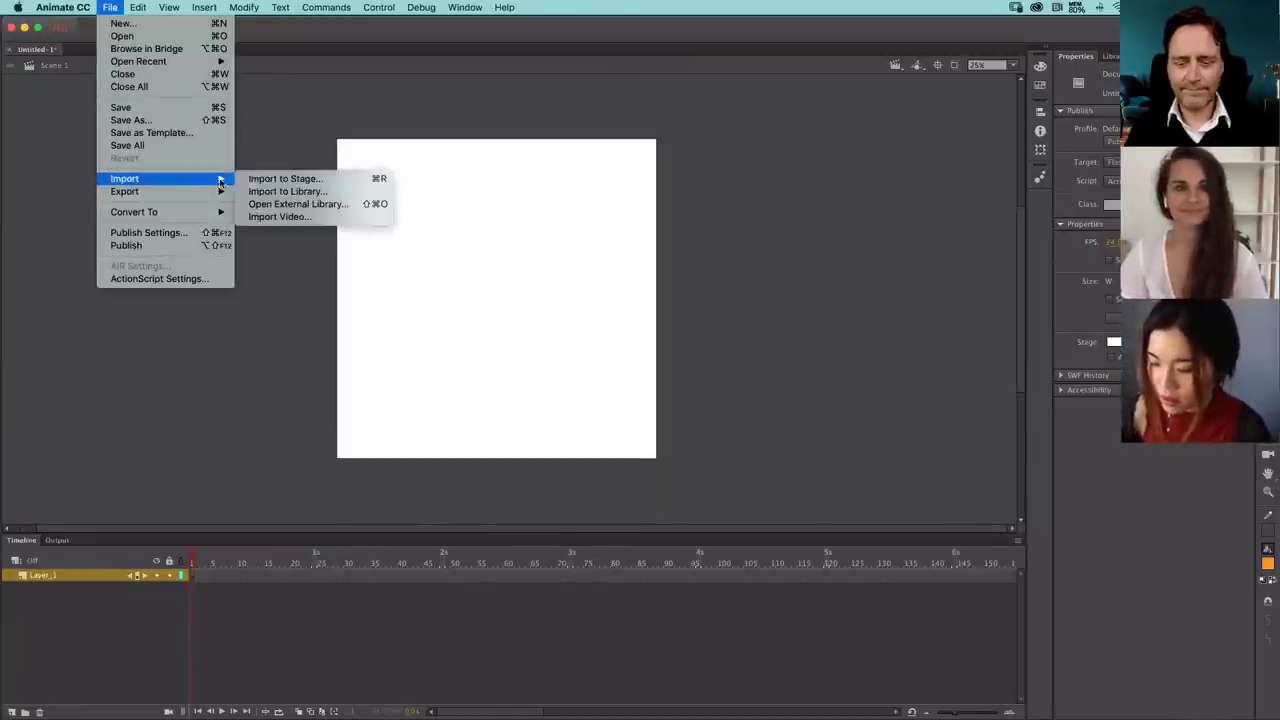
left_click(280, 217)
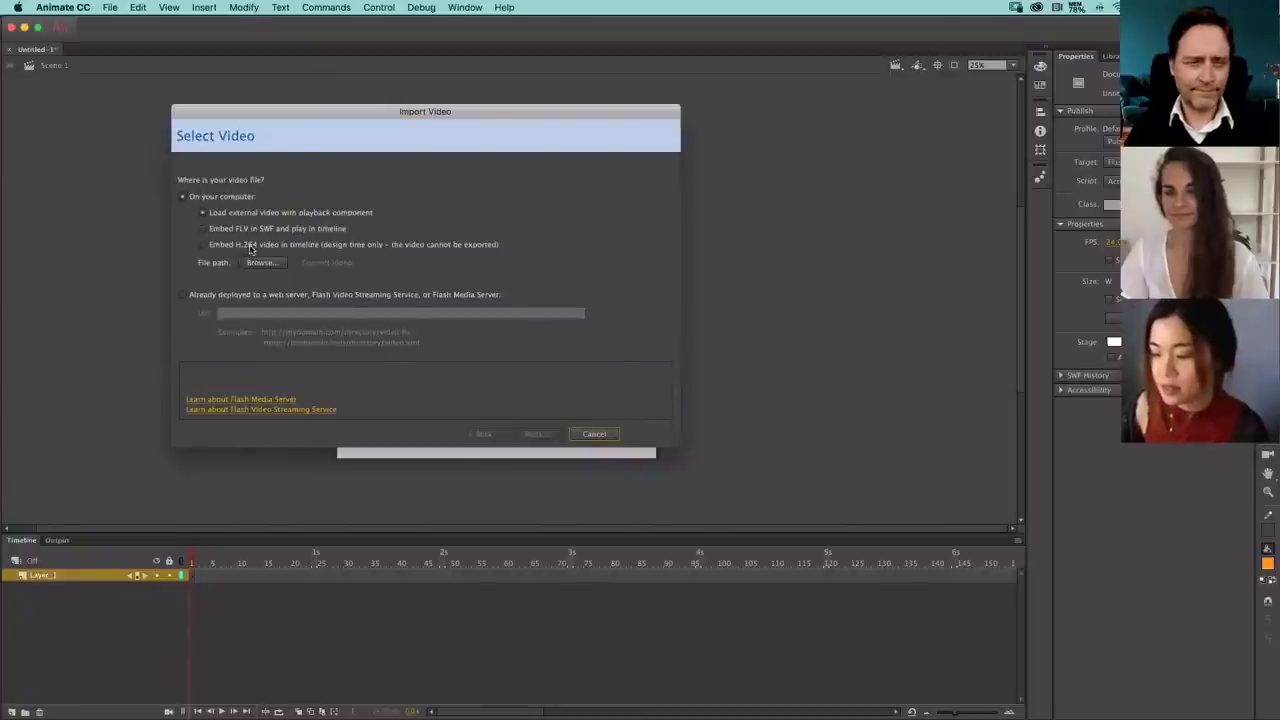
left_click(250, 245)
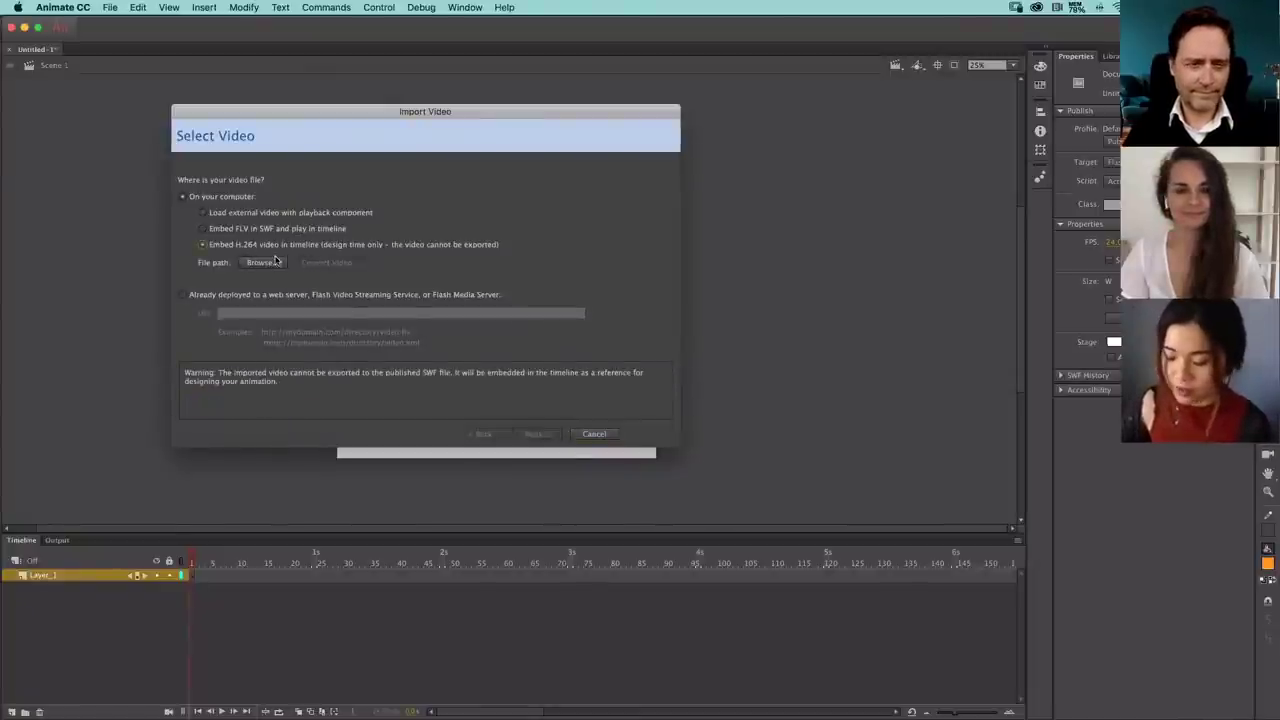
left_click(275, 263)
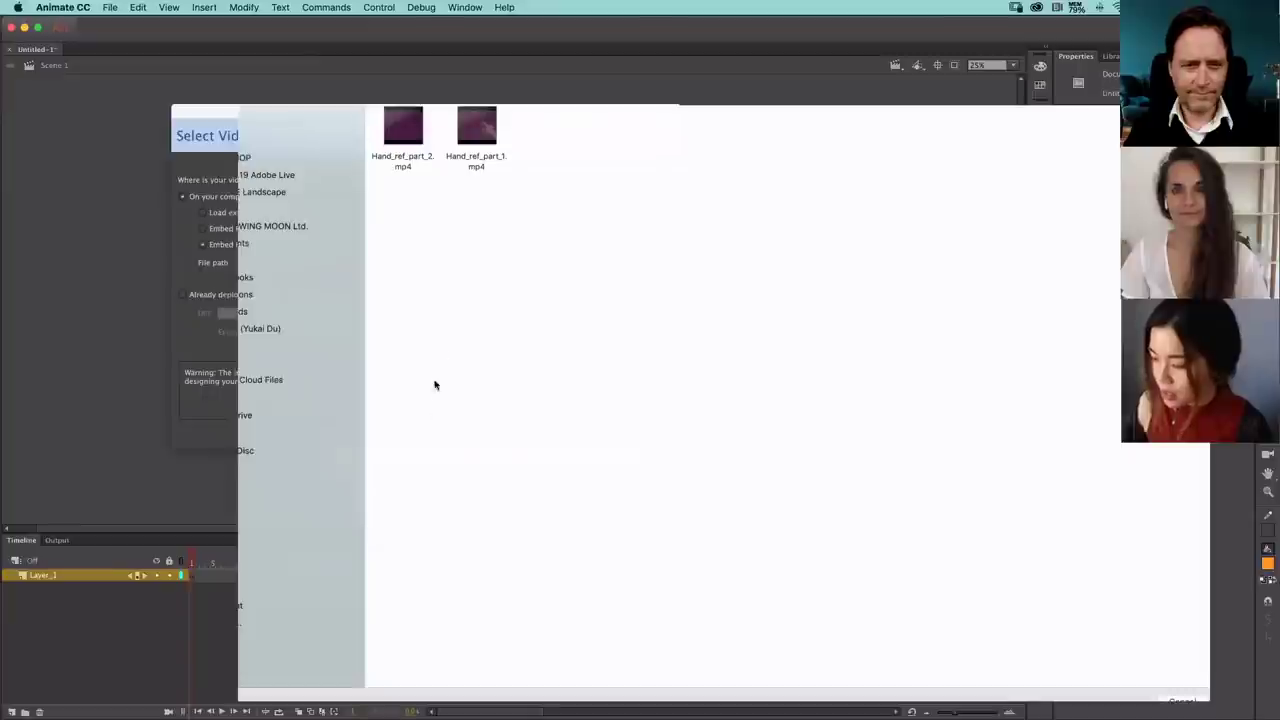
left_click(270, 175)
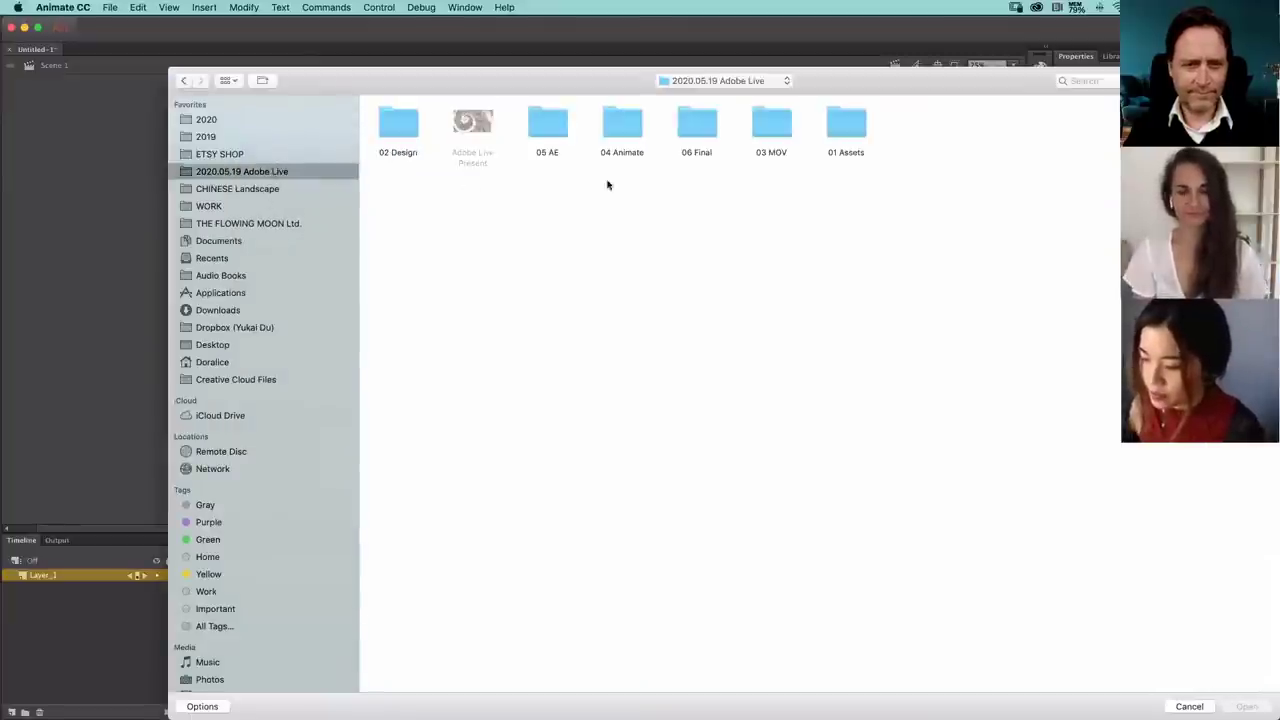
double_click(772, 134)
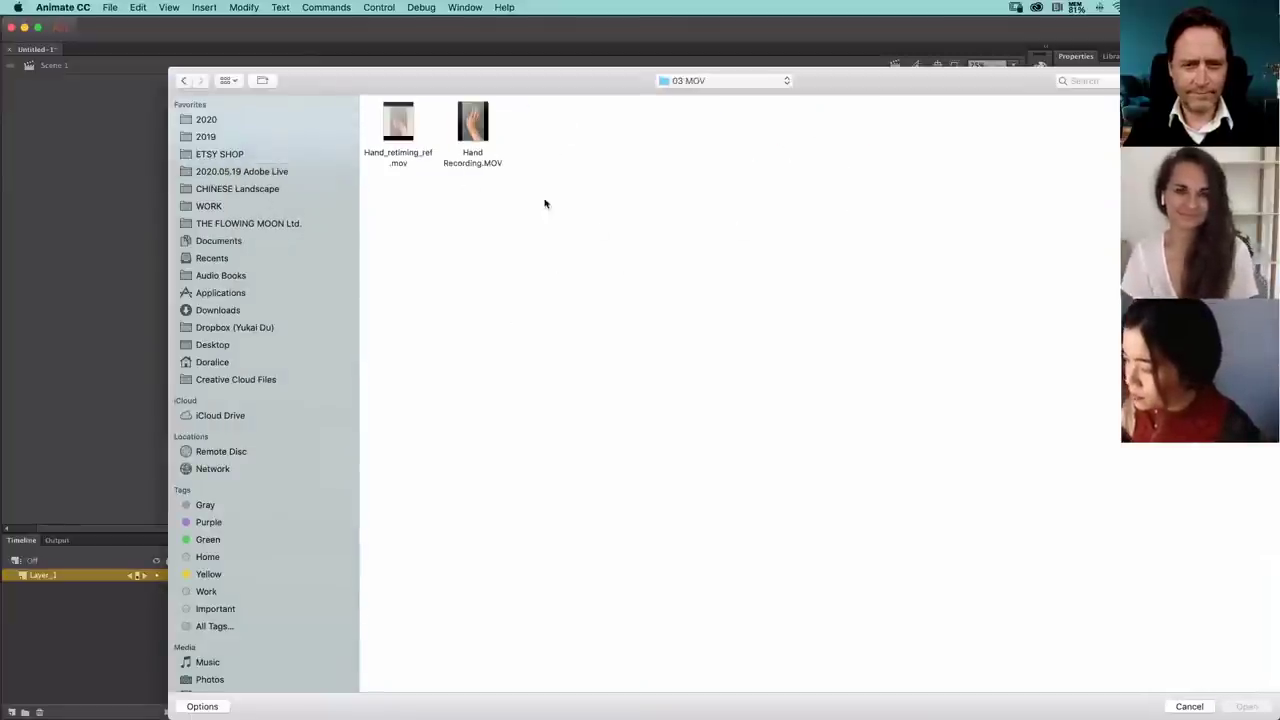
left_click(400, 168)
left_click(1246, 706)
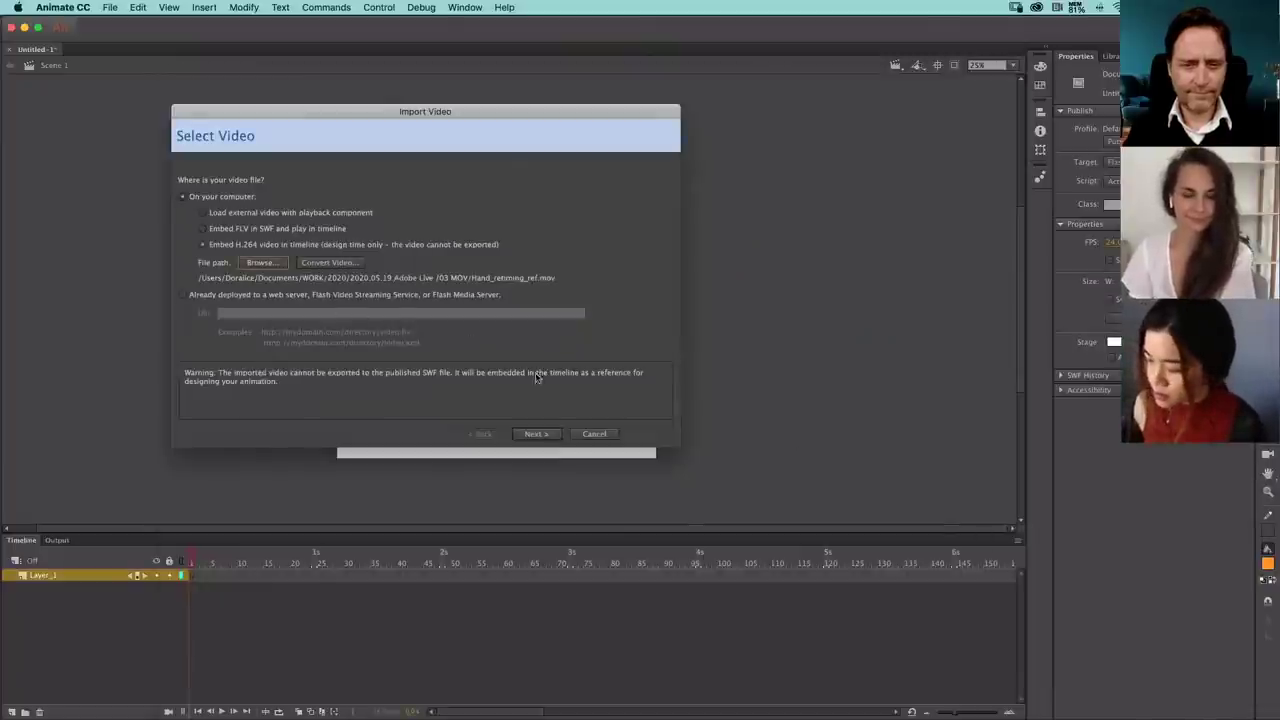
- Exclude the audio from the embedded video and finish the import with the instance placed on the stage
left_click(549, 435)
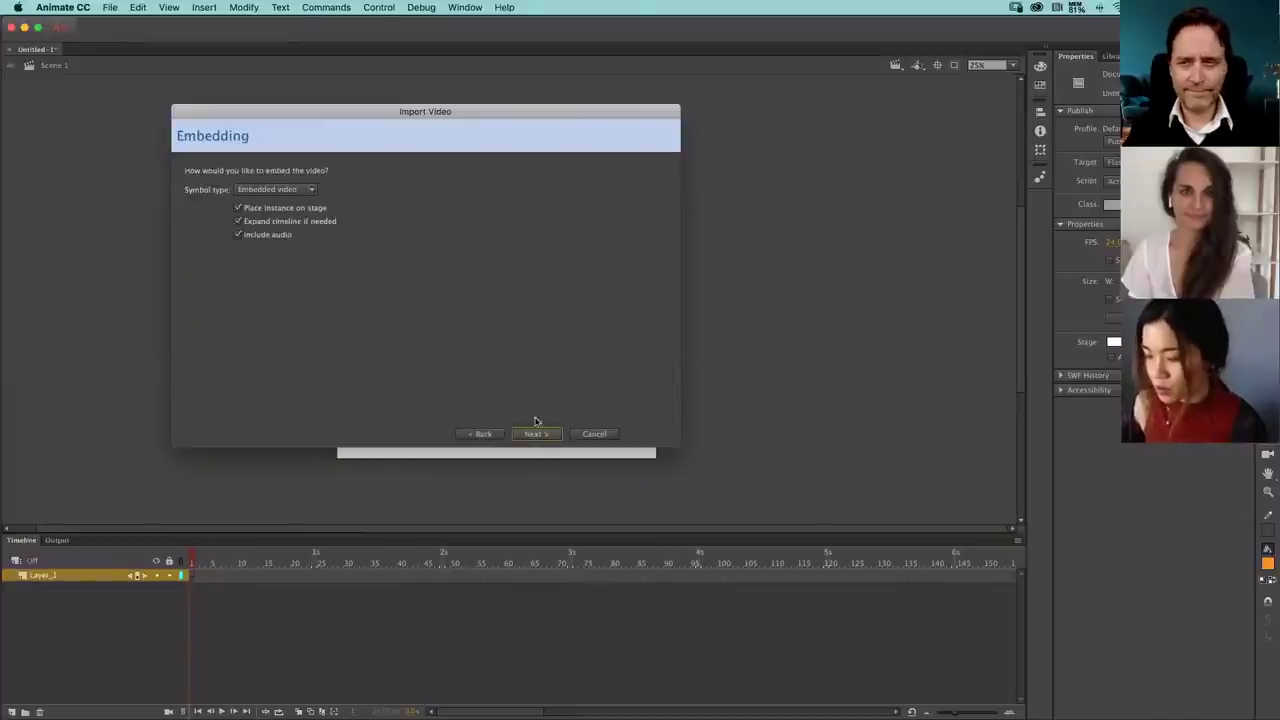
left_click(285, 238)
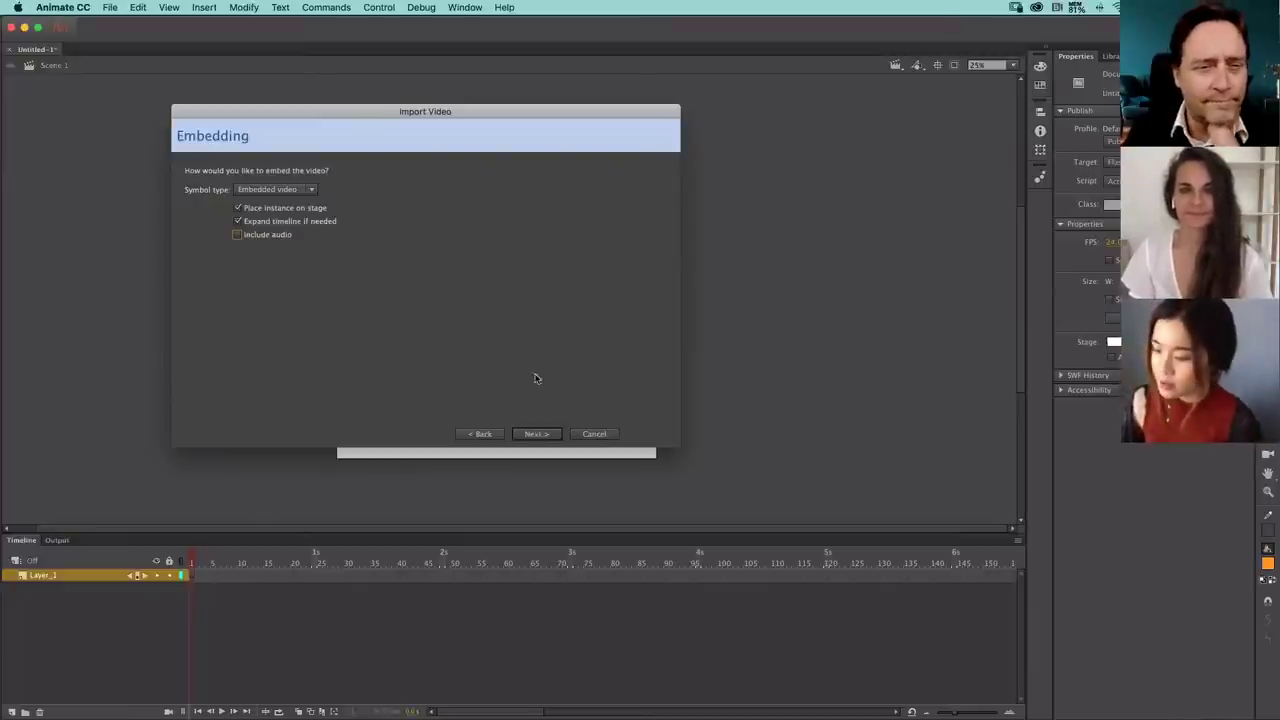
left_click(536, 433)
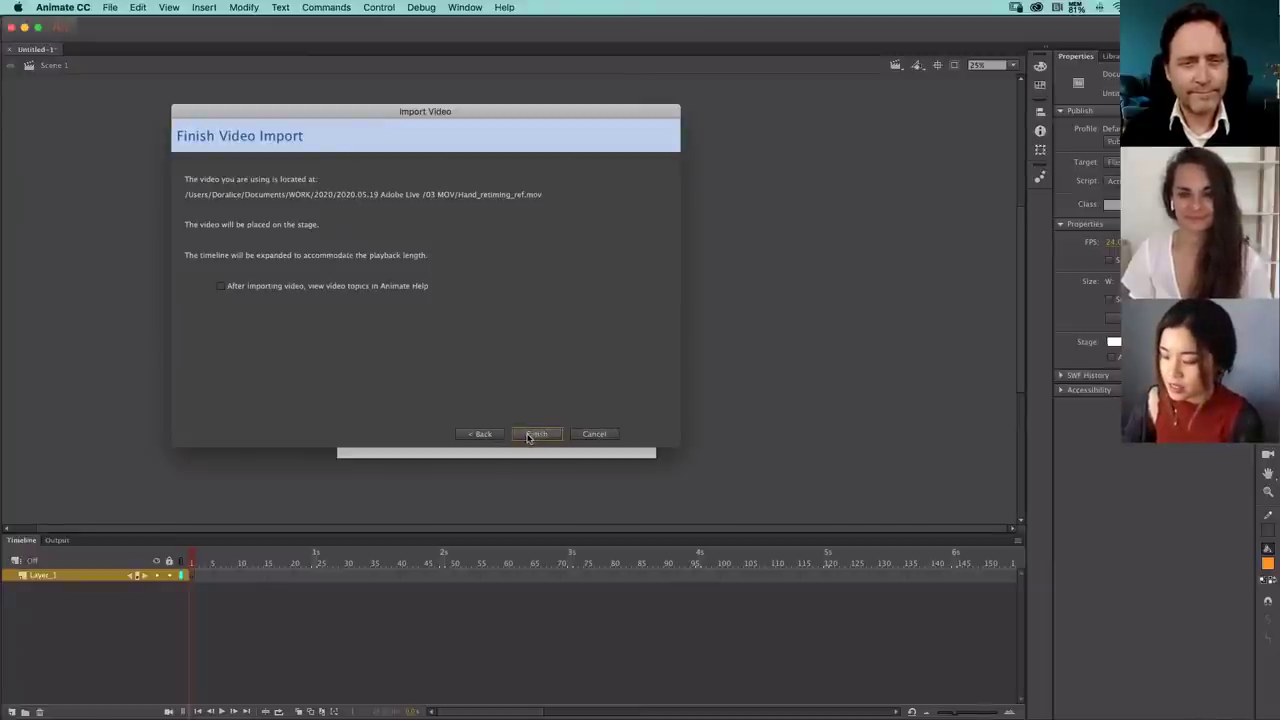
left_click(537, 434)
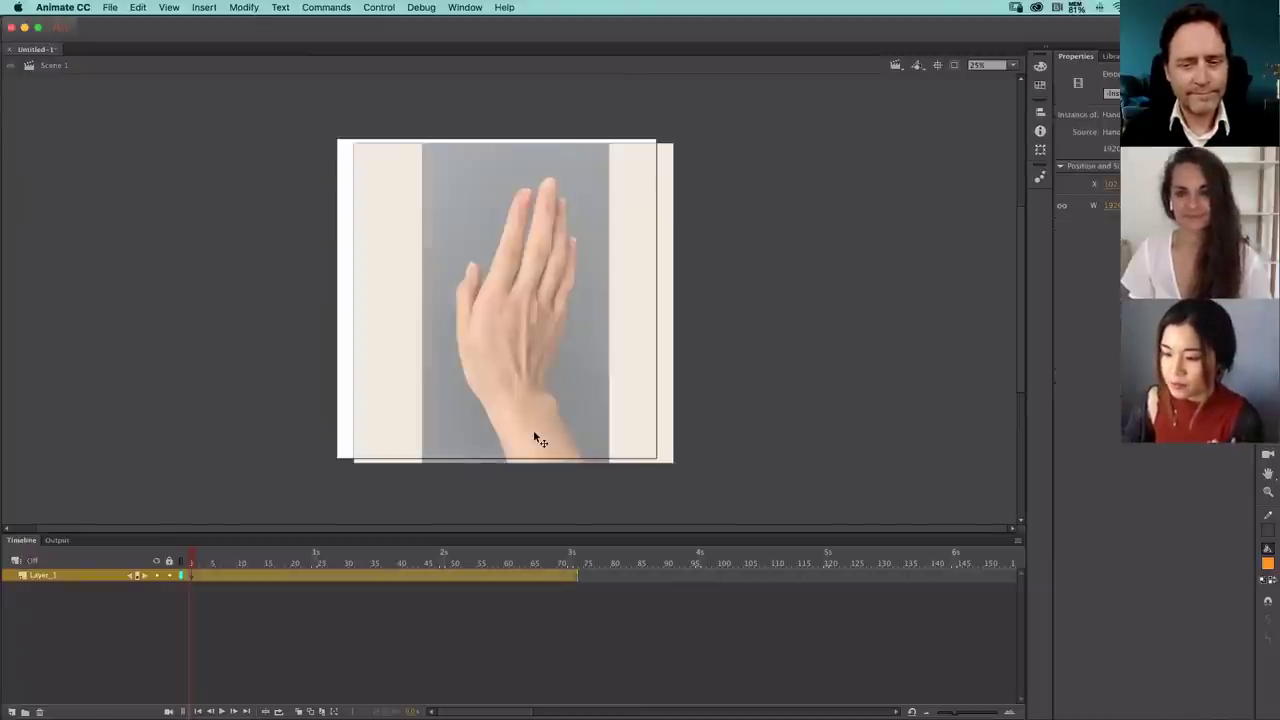
- Align the embedded hand video with the stage and preview its playback, returning to the first frame
left_click_drag(534, 419, 524, 421)
left_click(196, 564)
key("Return")
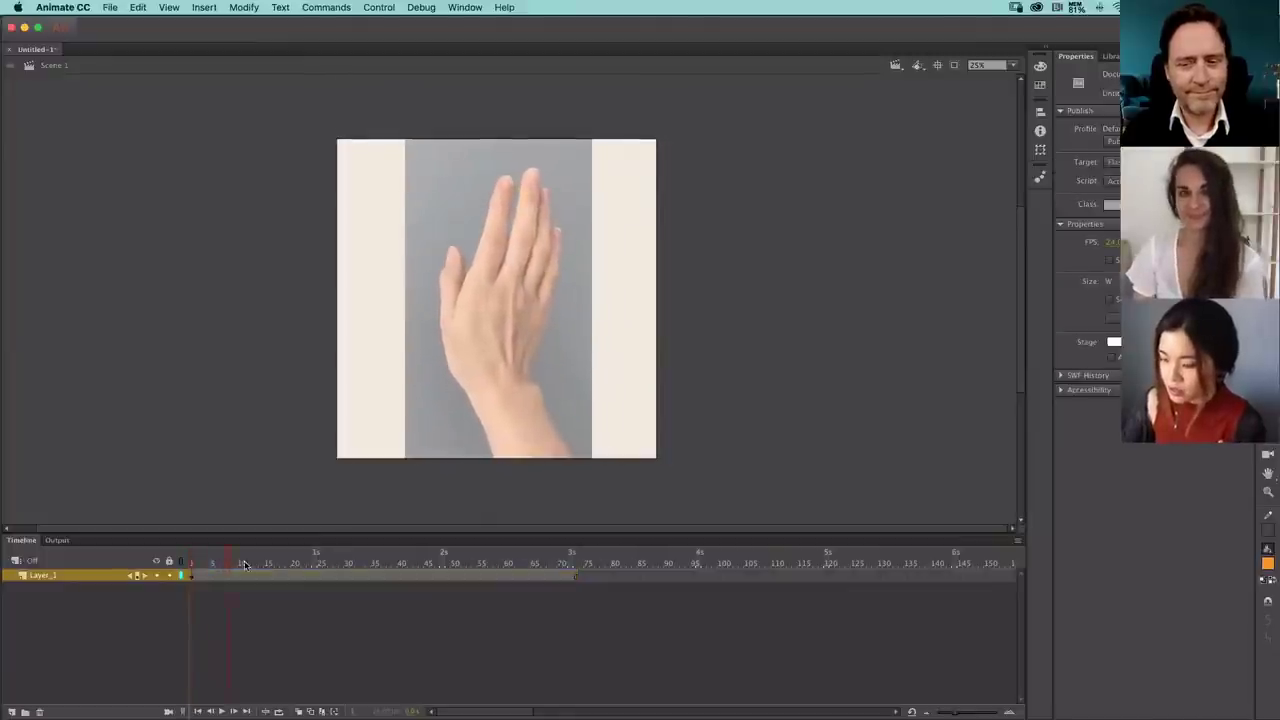
left_click_drag(227, 574, 182, 579)
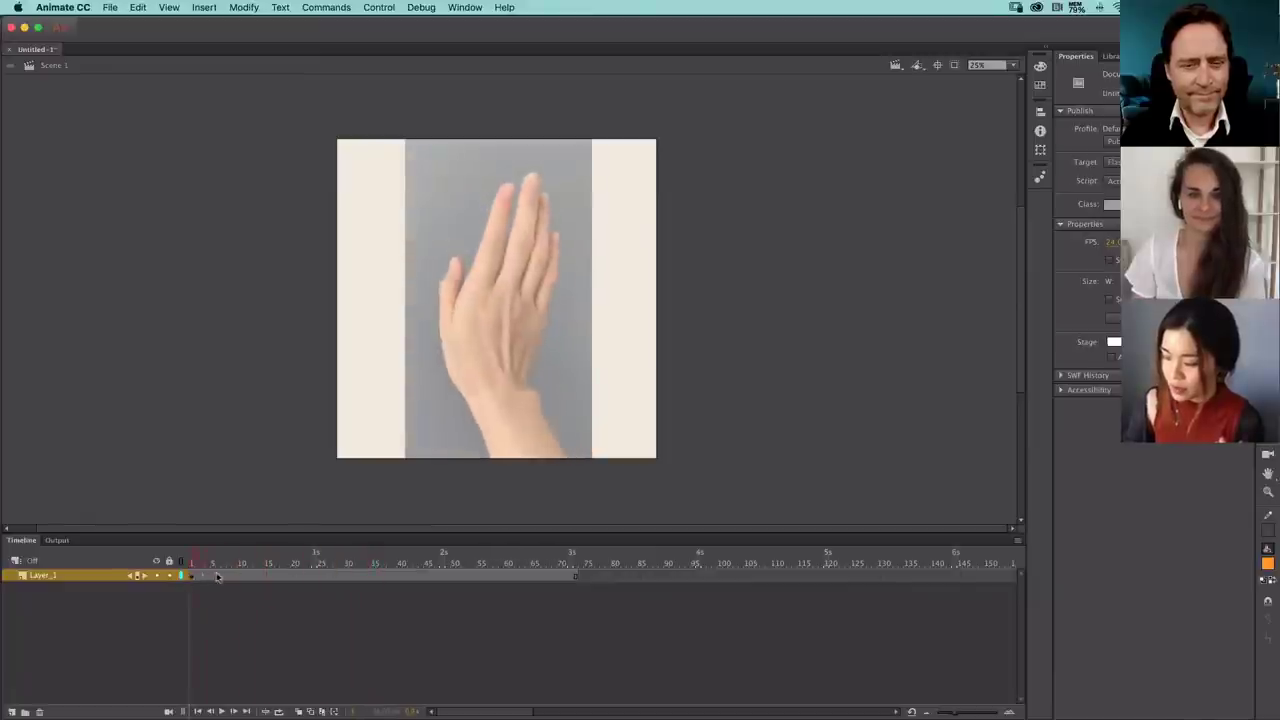
- Rename the video layer to ref
double_click(48, 577)
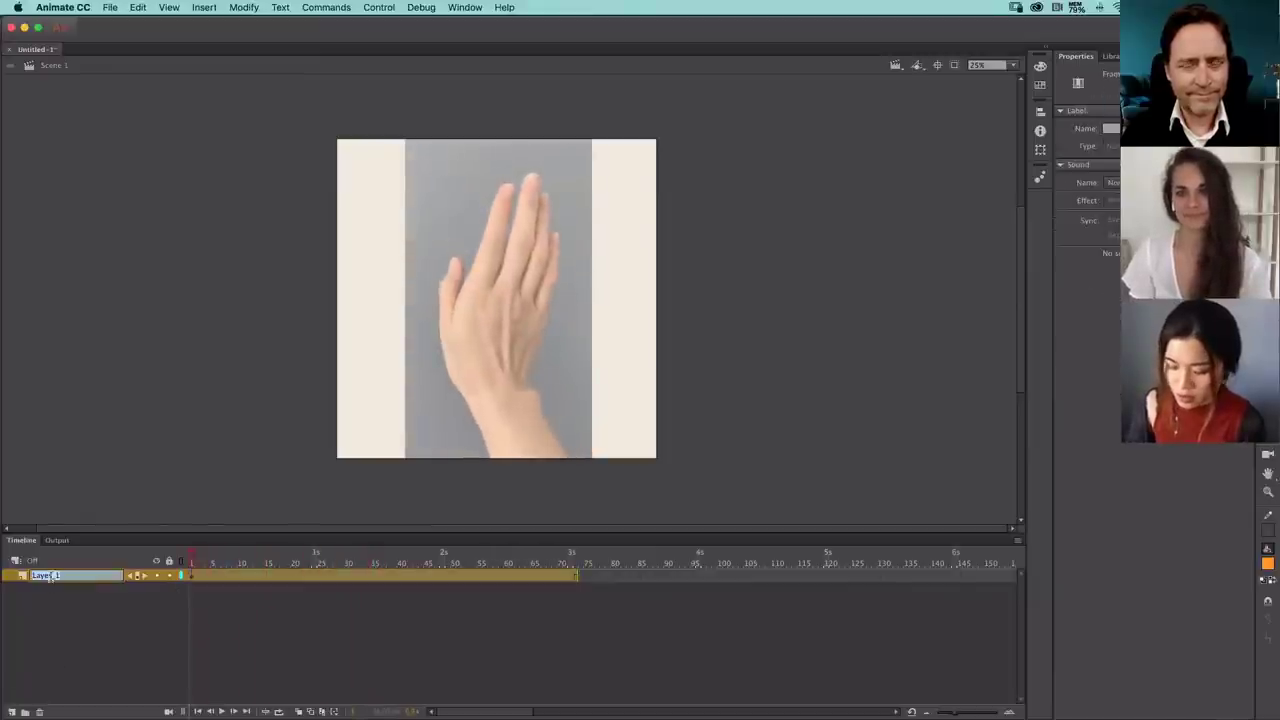
type("ref")
key("Return")
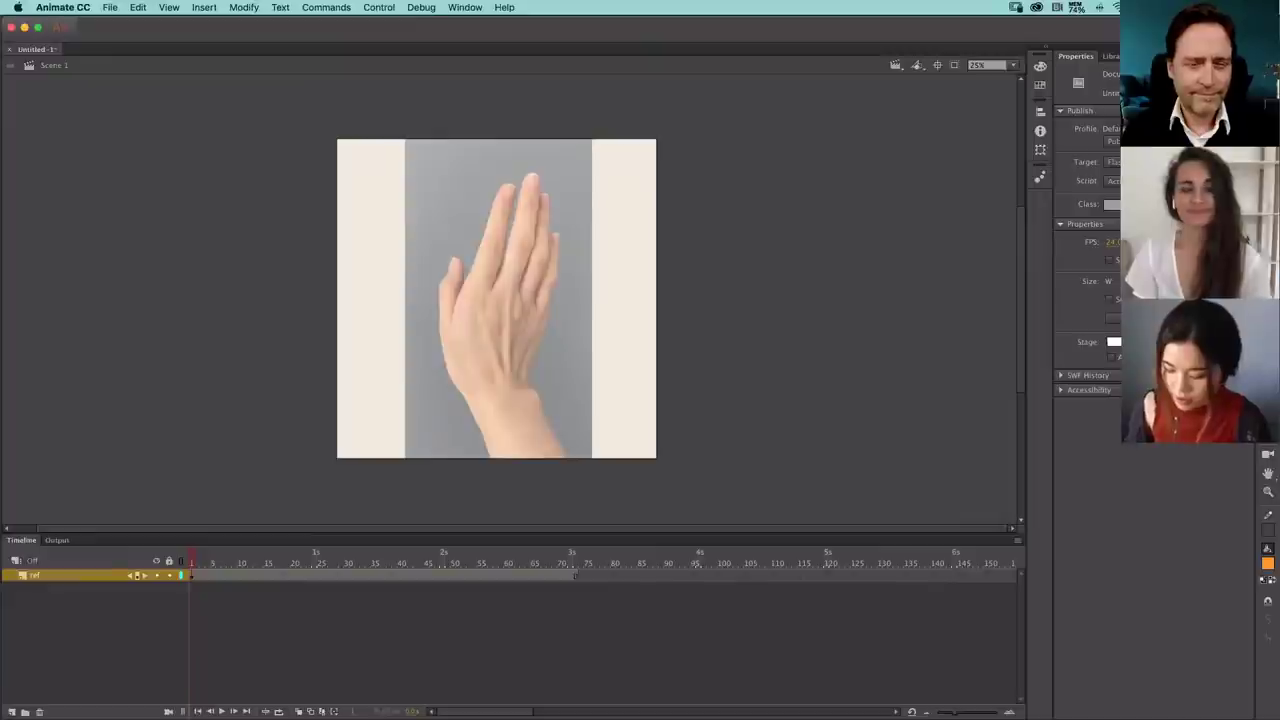
- Add a new layer above ref and trace the open hand's outline and fingers in orange brush strokes on frame 1
left_click(12, 711)
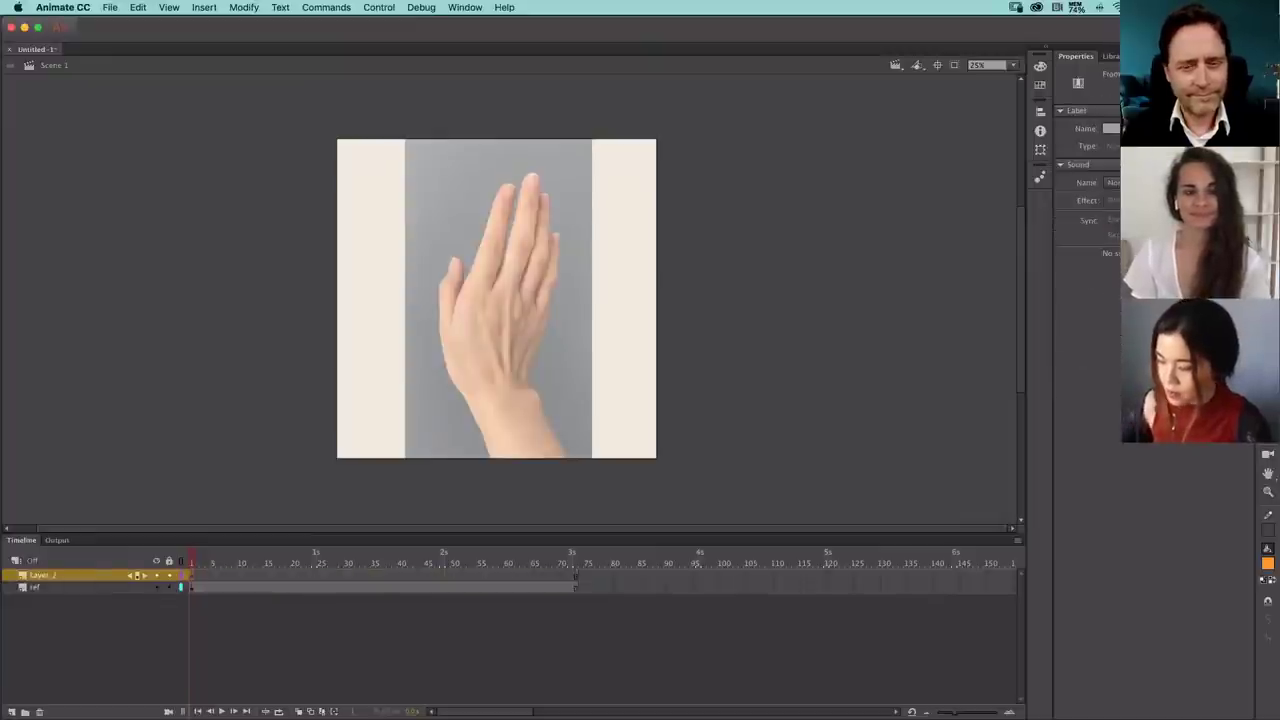
key("b")
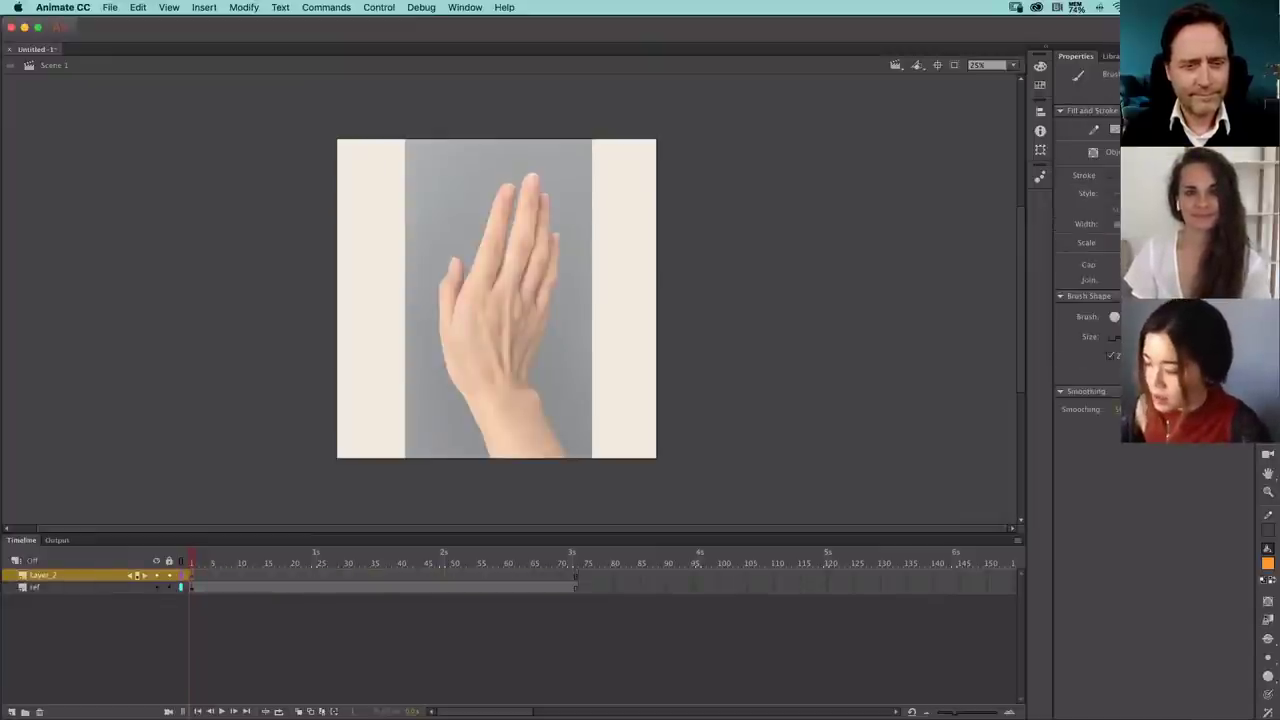
mouse_move(444, 286)
left_mouse_down()
mouse_move(440, 332)
mouse_move(462, 394)
mouse_move(492, 426)
left_mouse_up()
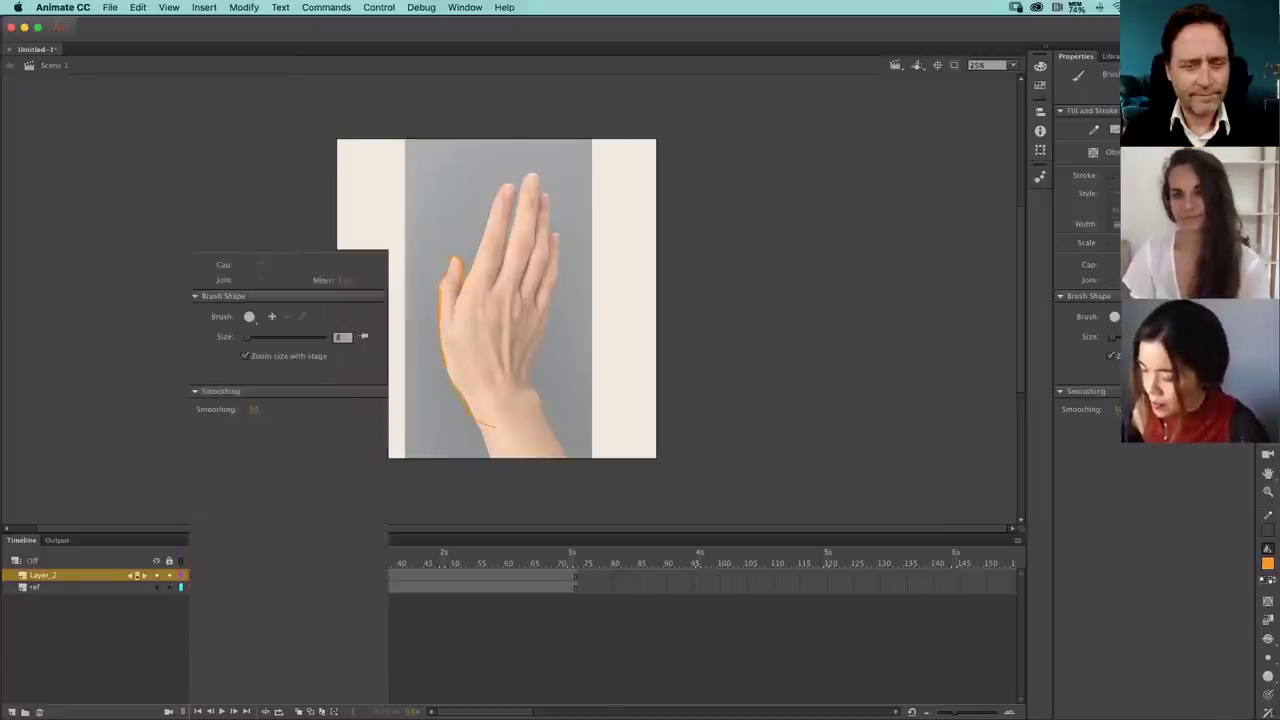
left_click_drag(484, 252, 508, 185)
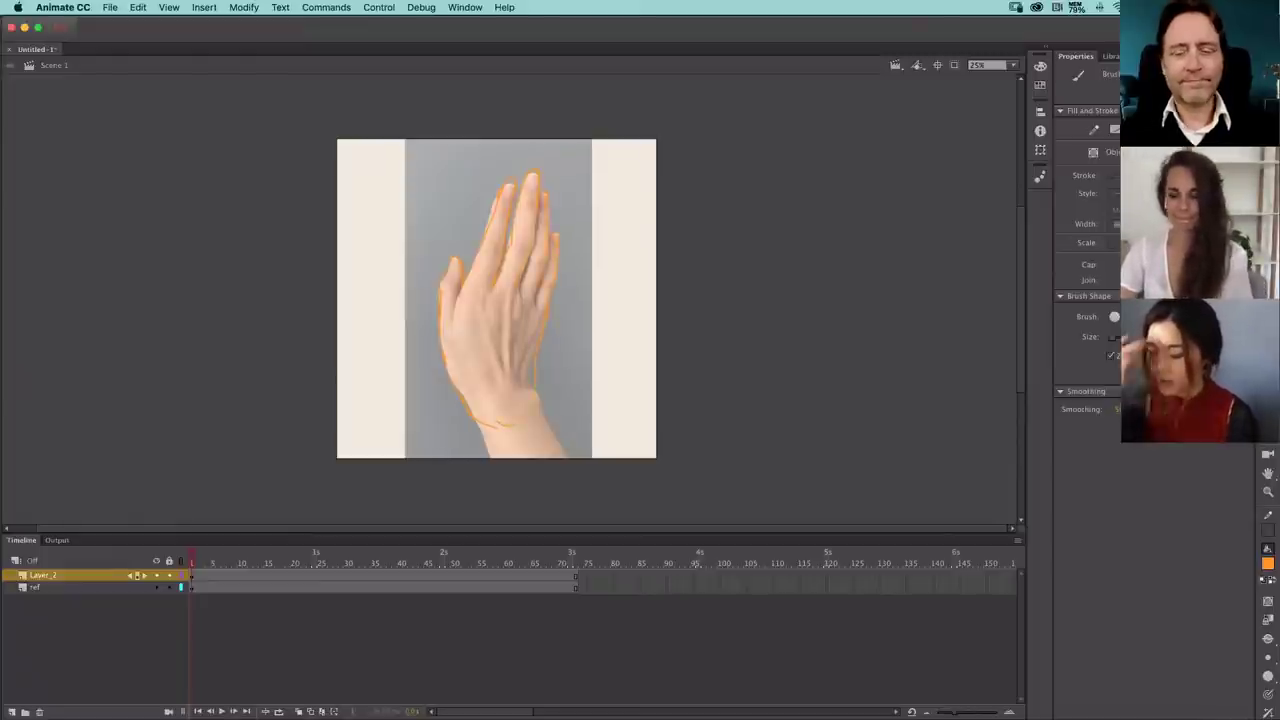
- Check the open-hand sketch without the ref layer, play the timeline, and show the video reference again
left_click(156, 587)
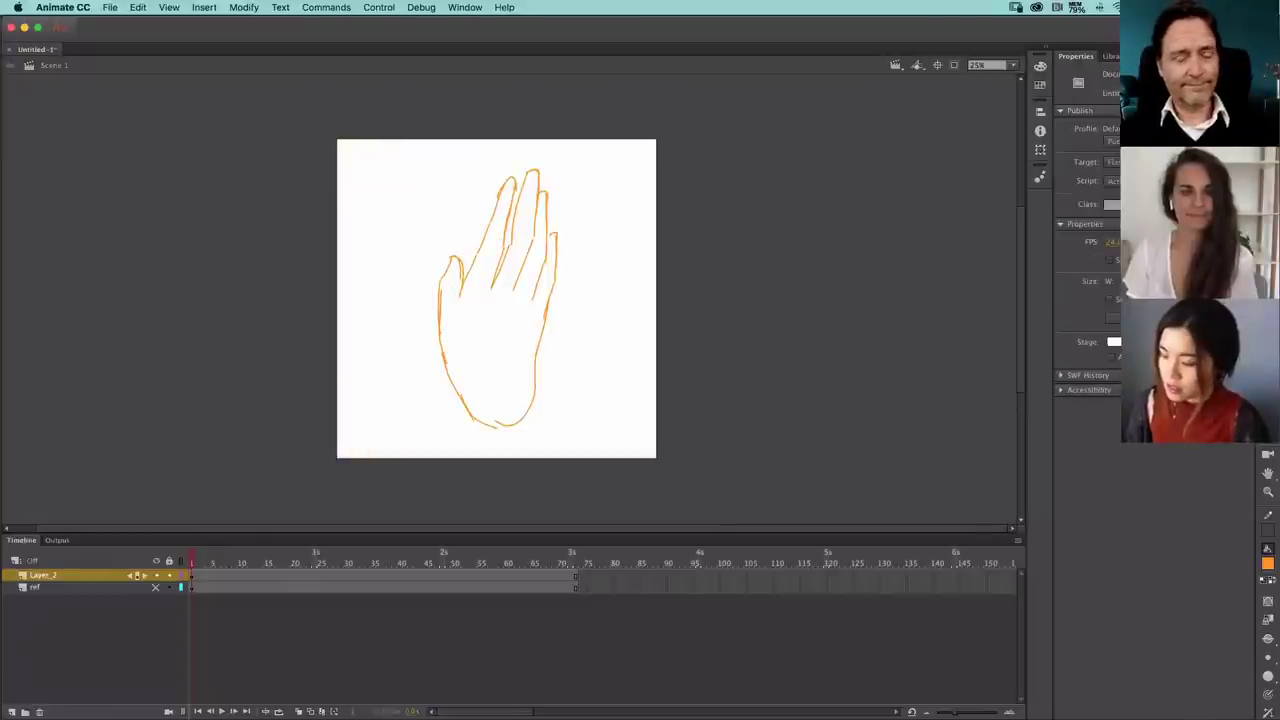
left_click(156, 587)
left_click(156, 587)
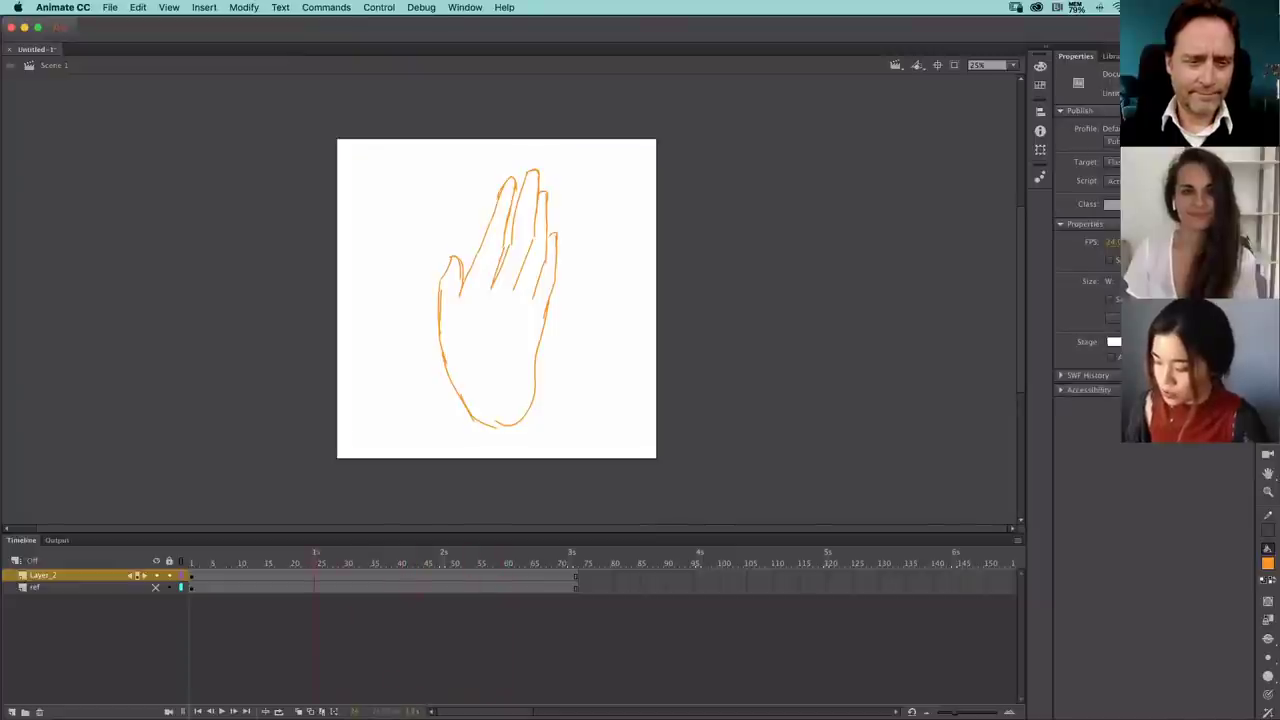
left_click(155, 587)
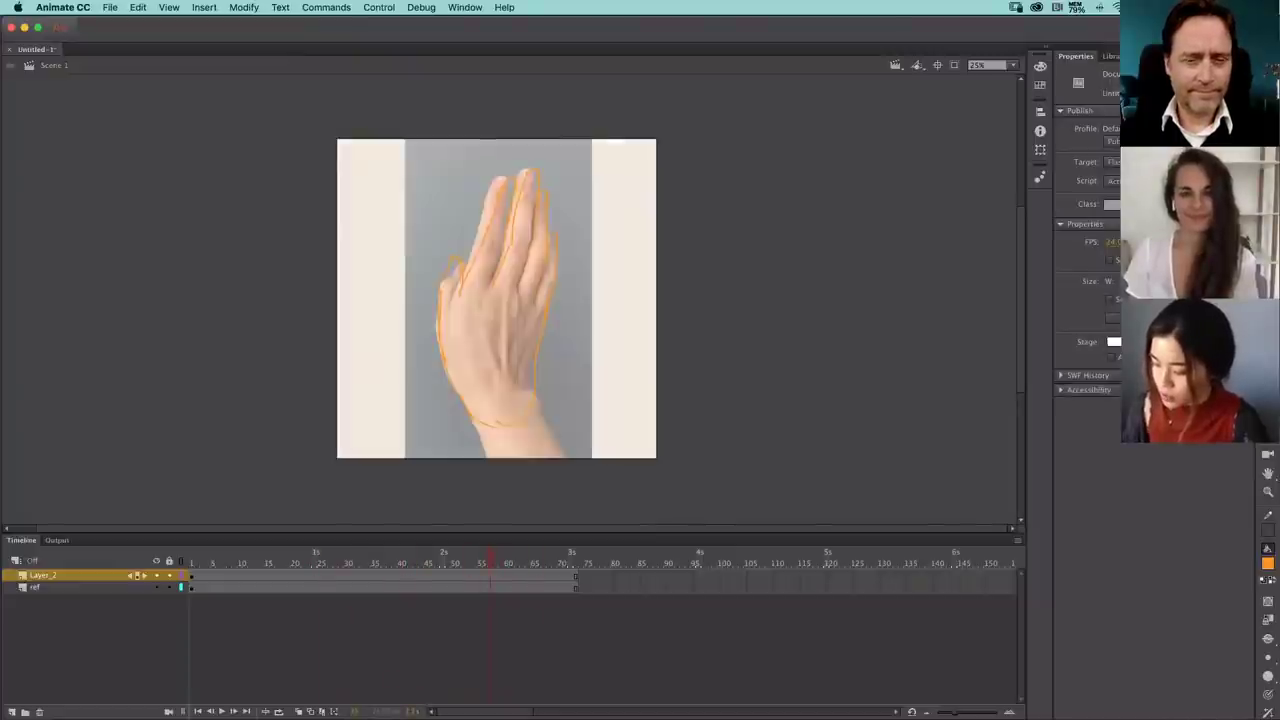
- Insert a blank keyframe at frame 31 of the drawing layer and trace the closed fist in orange brush strokes
left_click_drag(490, 557, 347, 557)
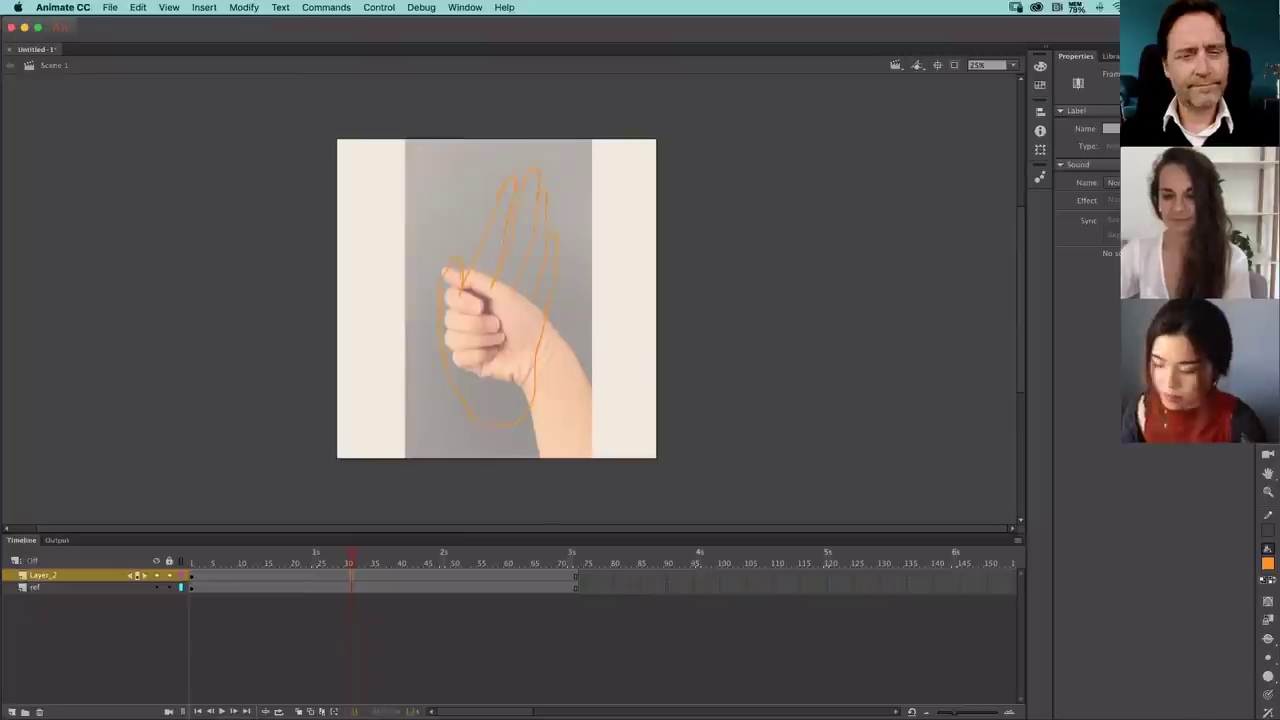
key("F7")
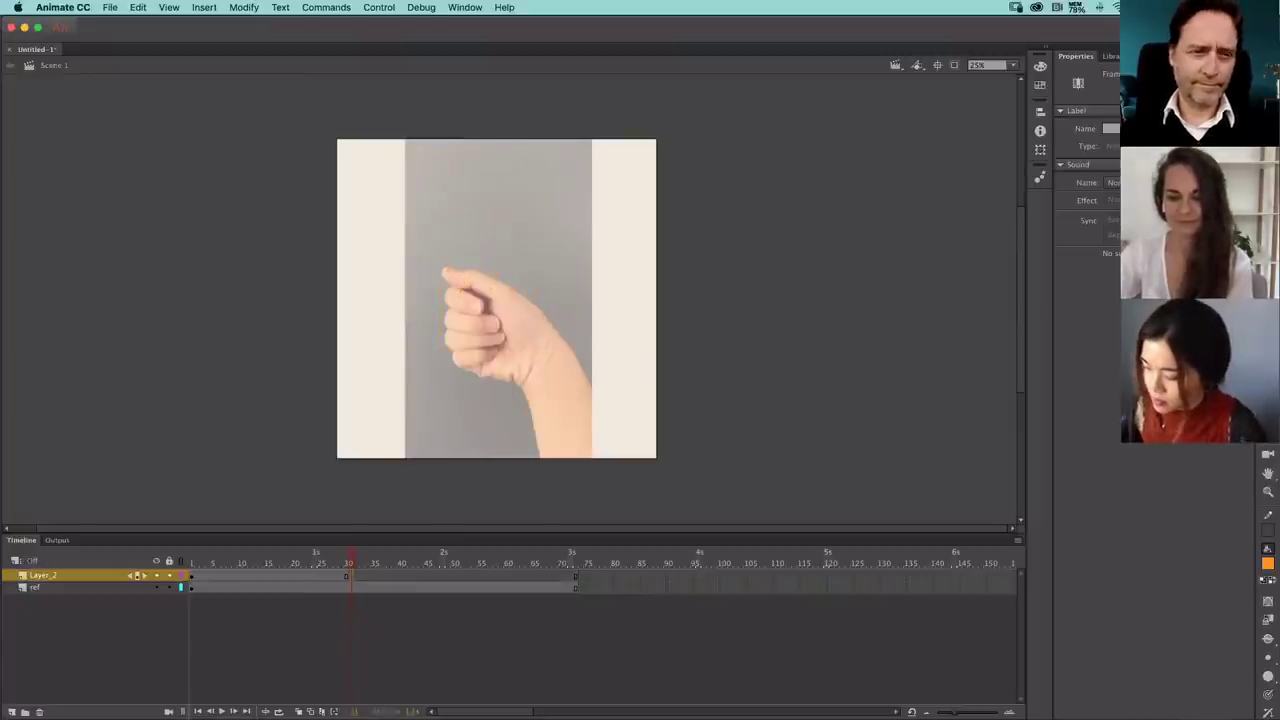
key("b")
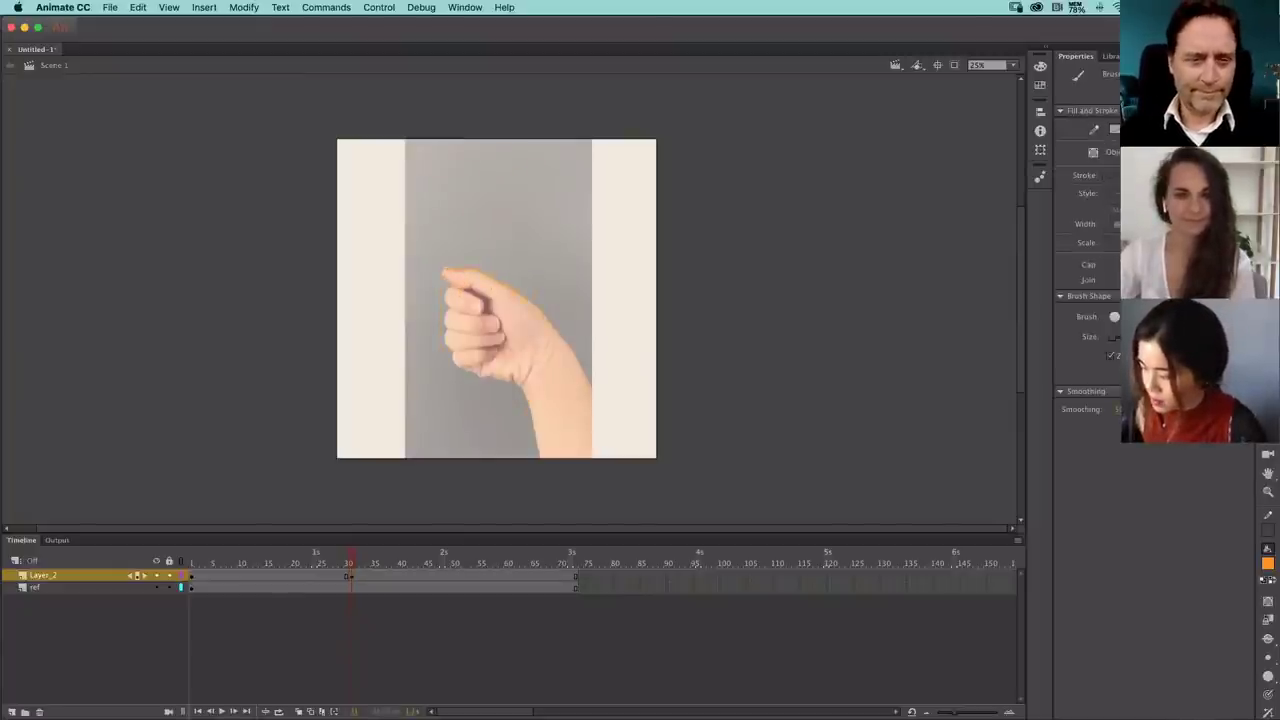
left_click_drag(445, 270, 556, 375)
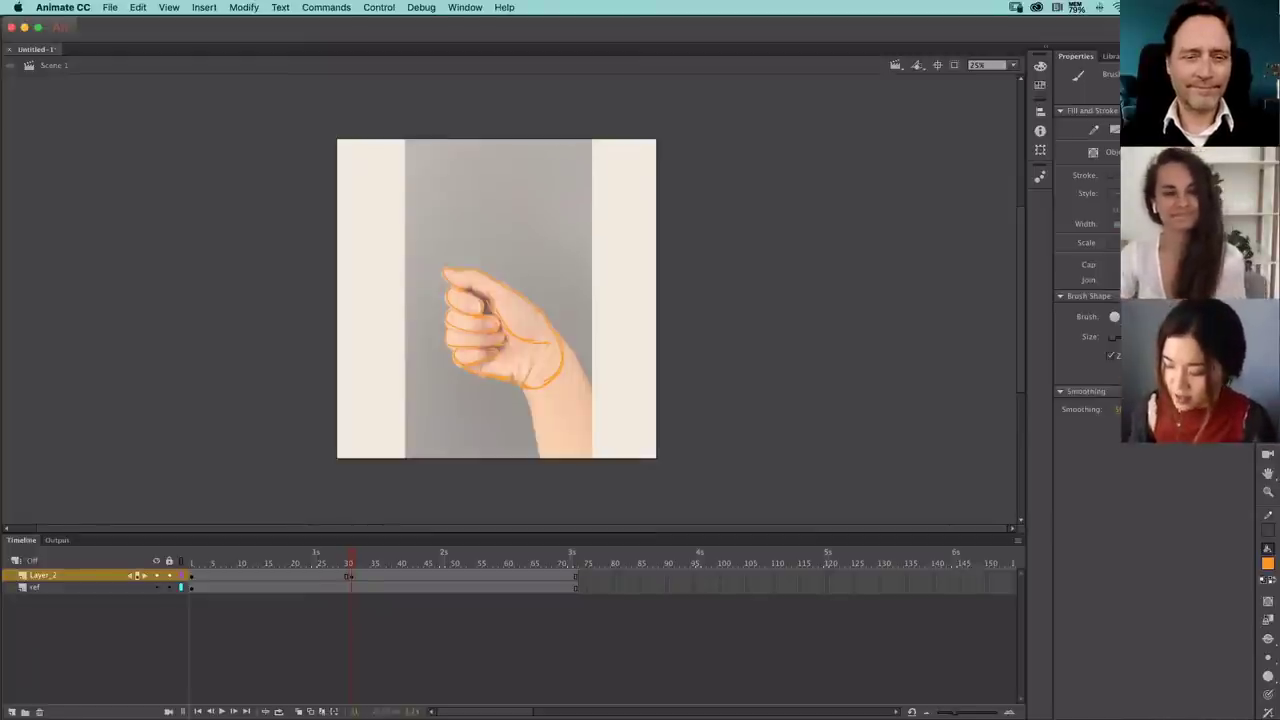
- Hide the ref layer and insert a blank keyframe at frame 16, between the open-hand and fist drawings
key("v")
left_click(156, 587)
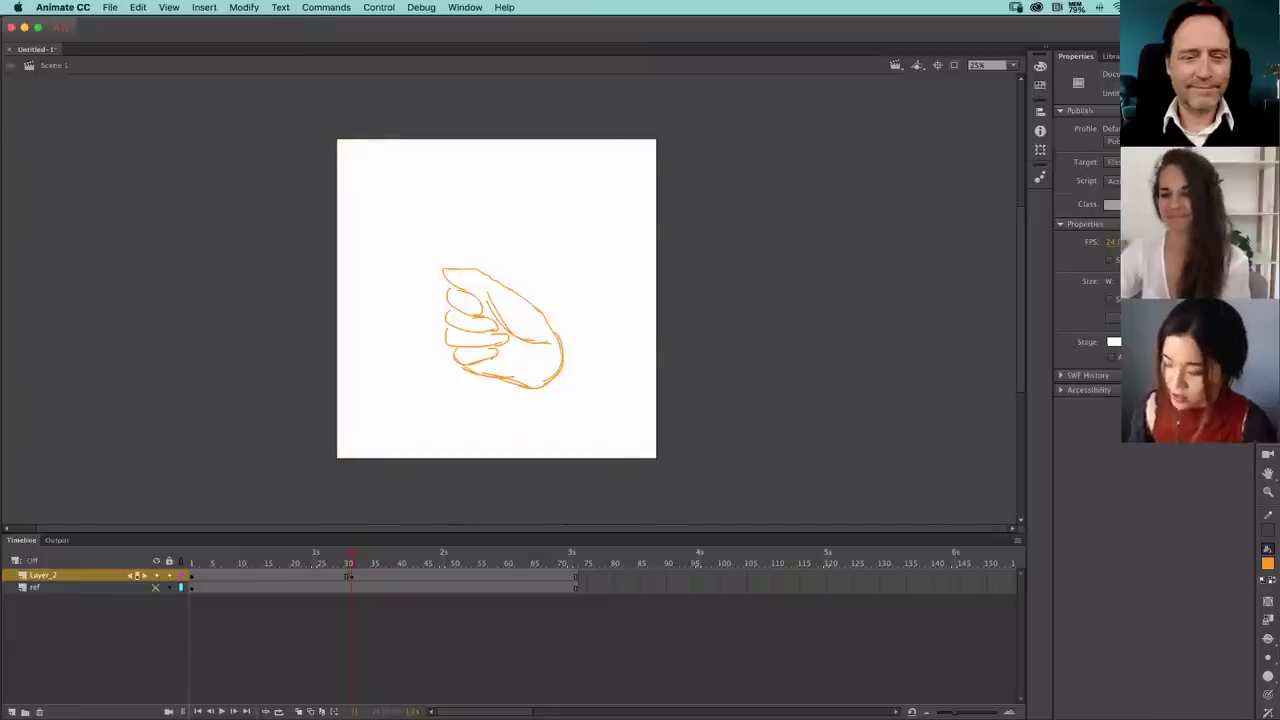
left_click_drag(351, 563, 241, 563)
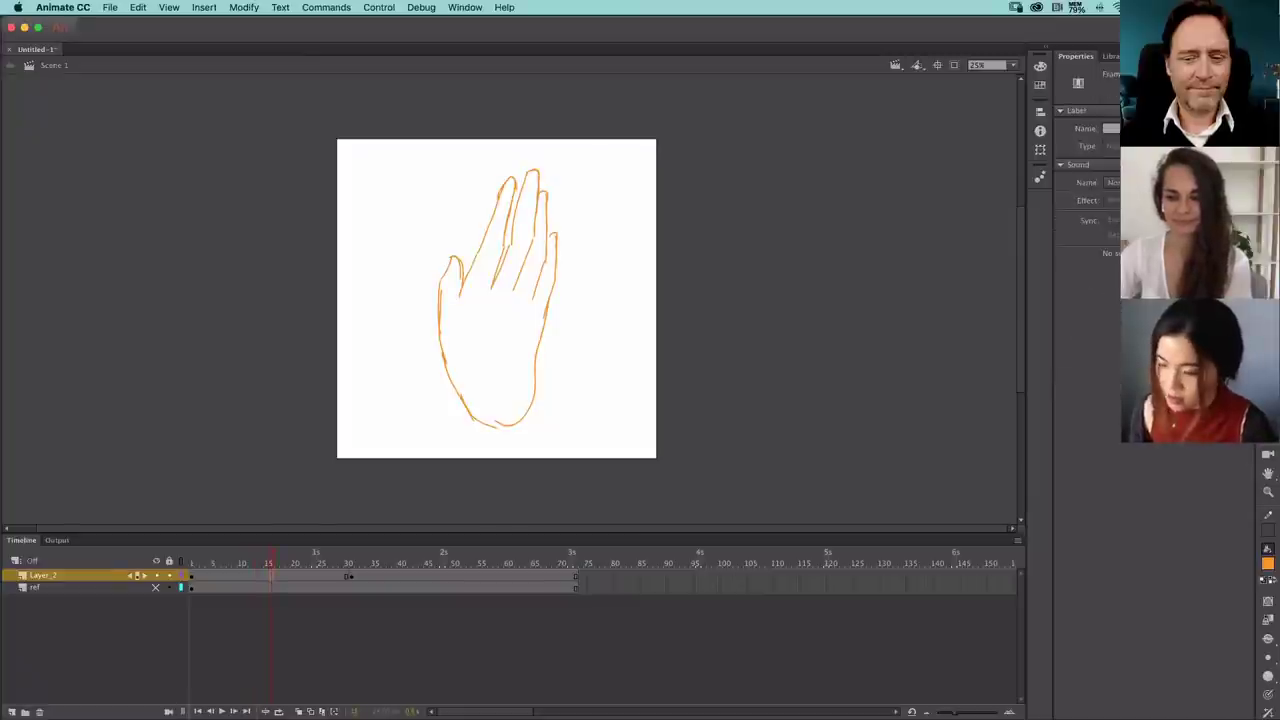
key("F7")
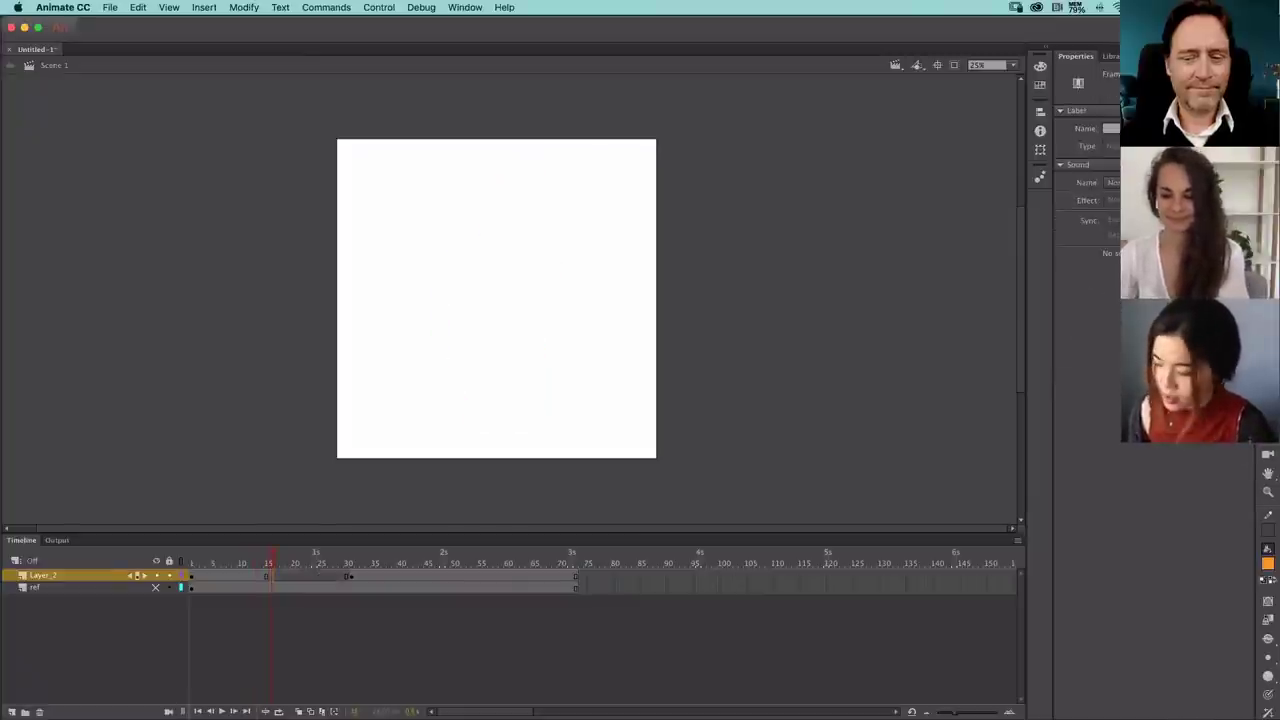
- Open the recent file Hand_morphing.fla from the 04 Animate folder and fit the whole stage in view
left_click(110, 7)
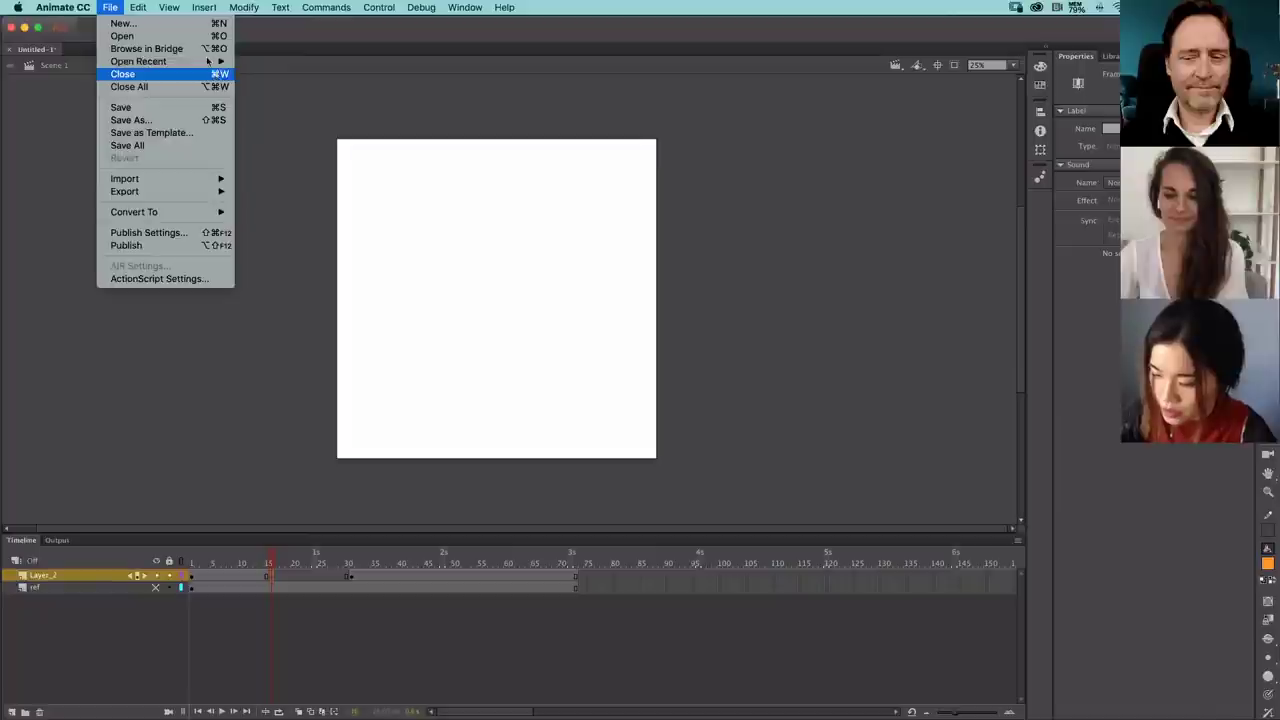
mouse_move(160, 61)
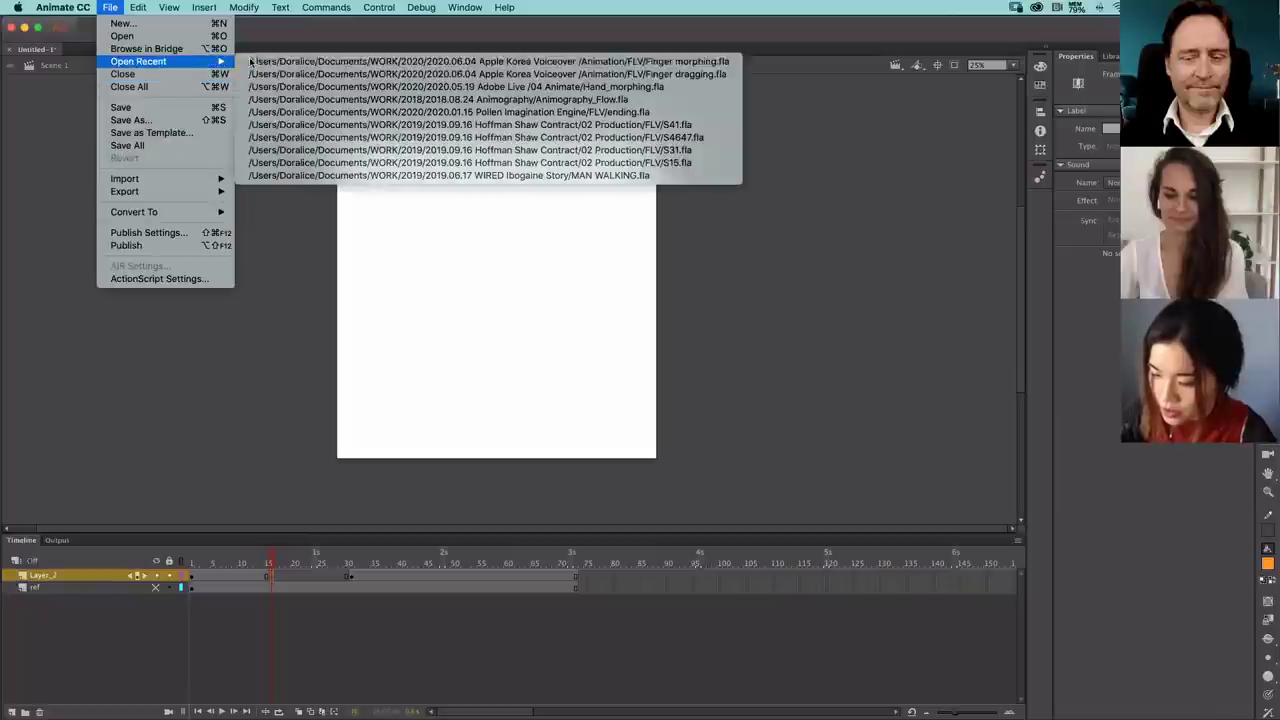
left_click(655, 88)
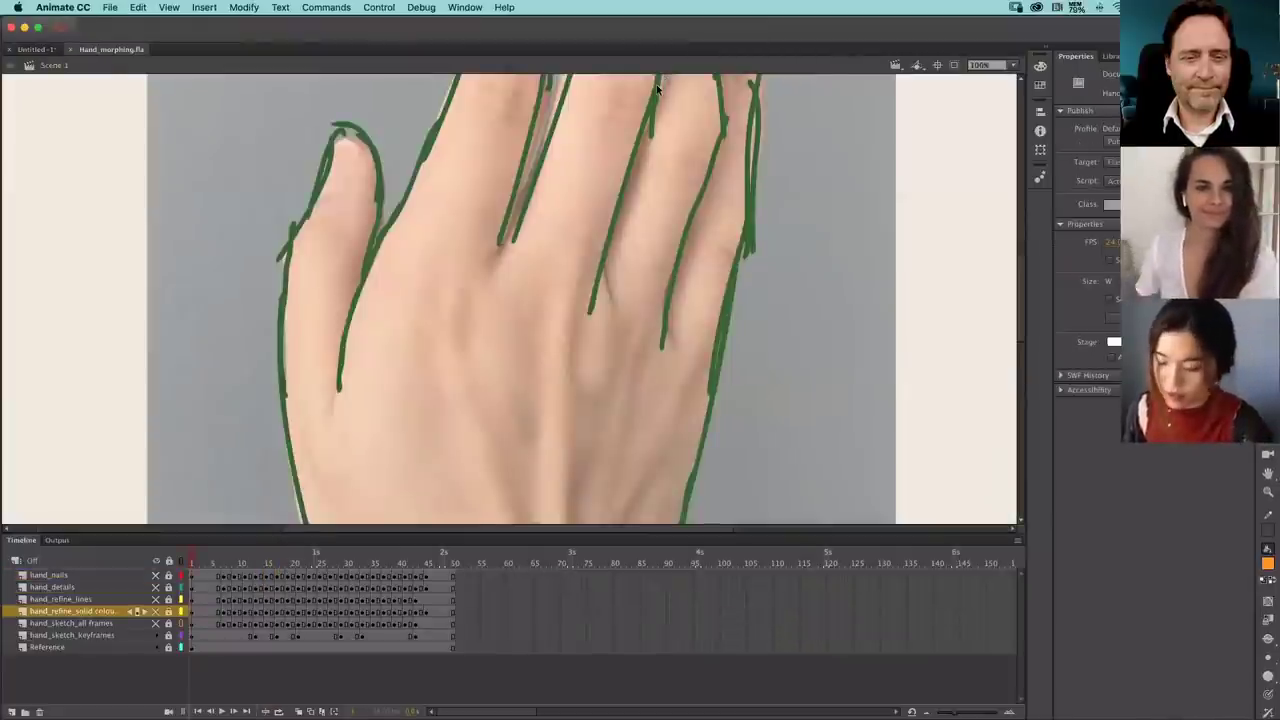
key("super+minus")
key("super+minus")
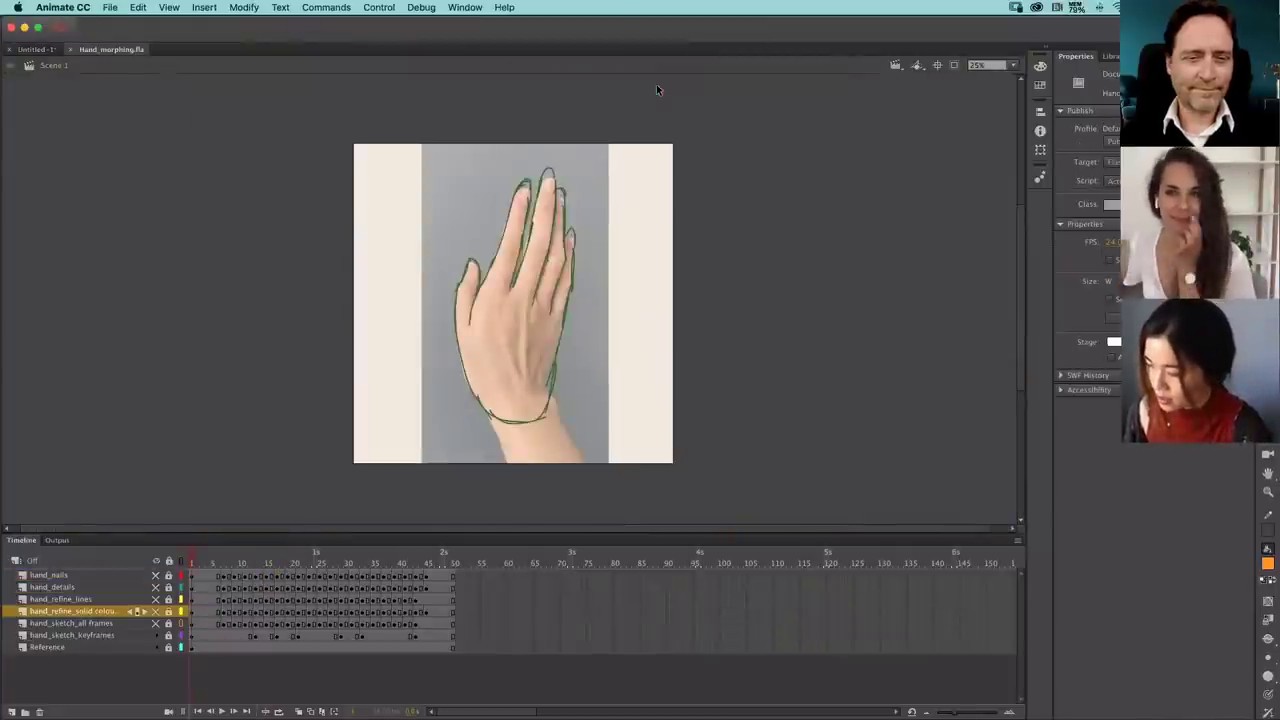
- Play the green keyframe sketches over the hand video reference to compare the poses
key("b")
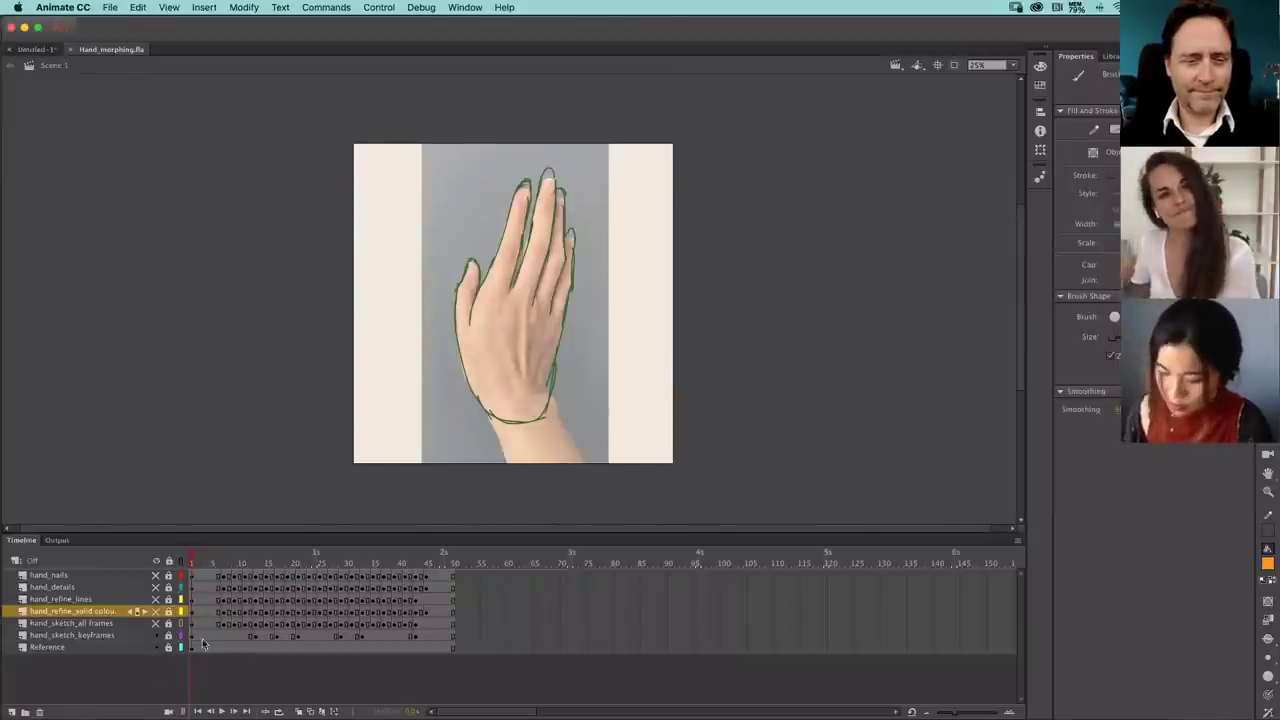
key("v")
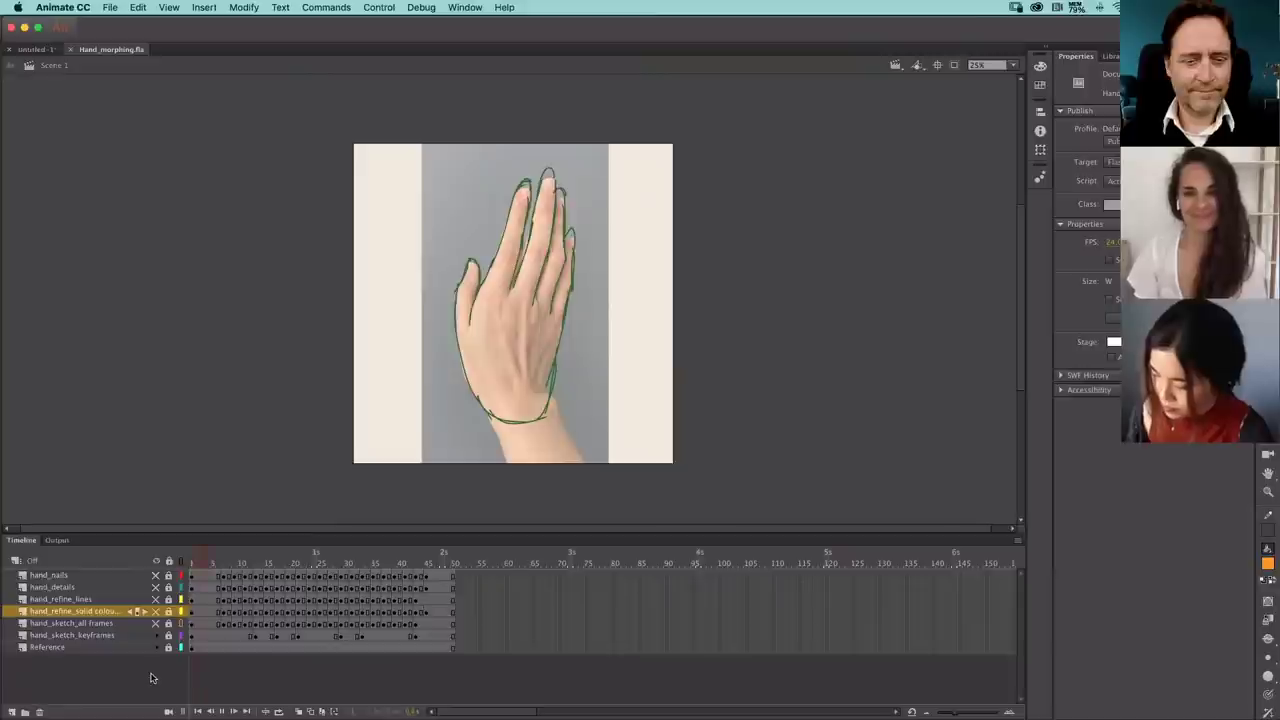
key("Return")
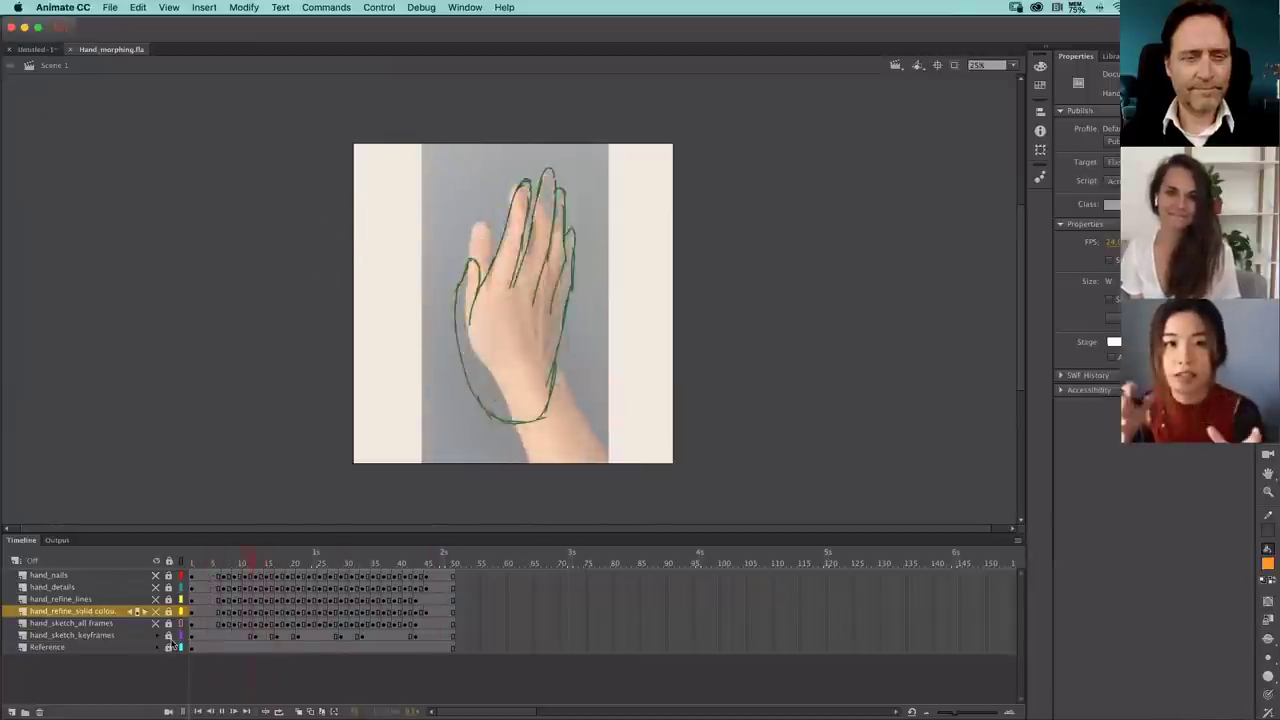
left_click(312, 557)
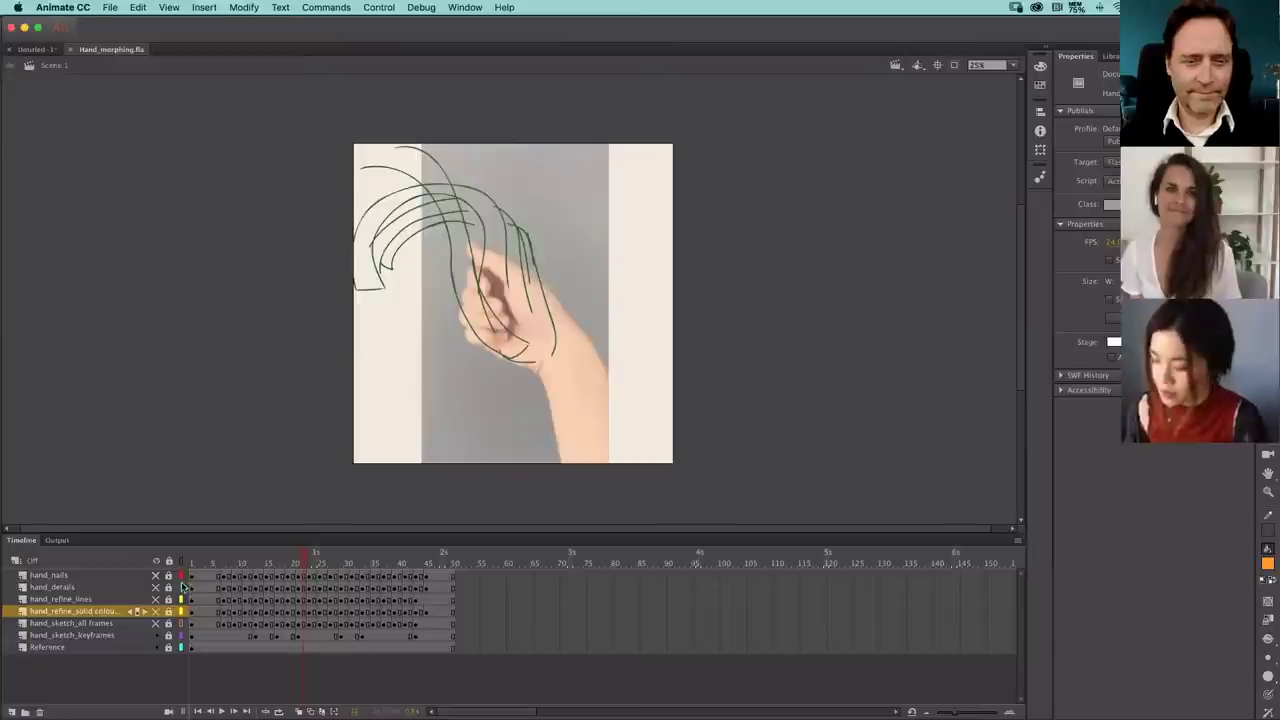
- Hide the Reference layer and show hand_sketch_all frames in full colour to compare it with hand_sketch_keyframes
left_click(158, 648)
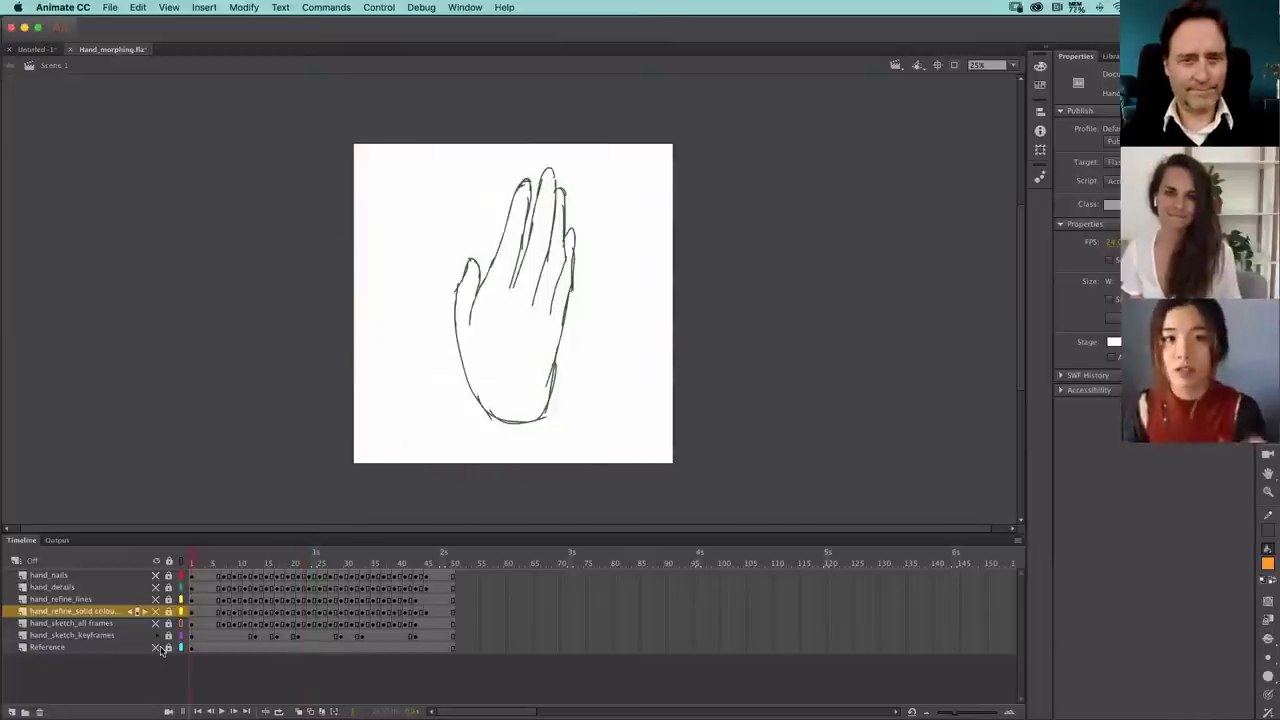
left_click(157, 623)
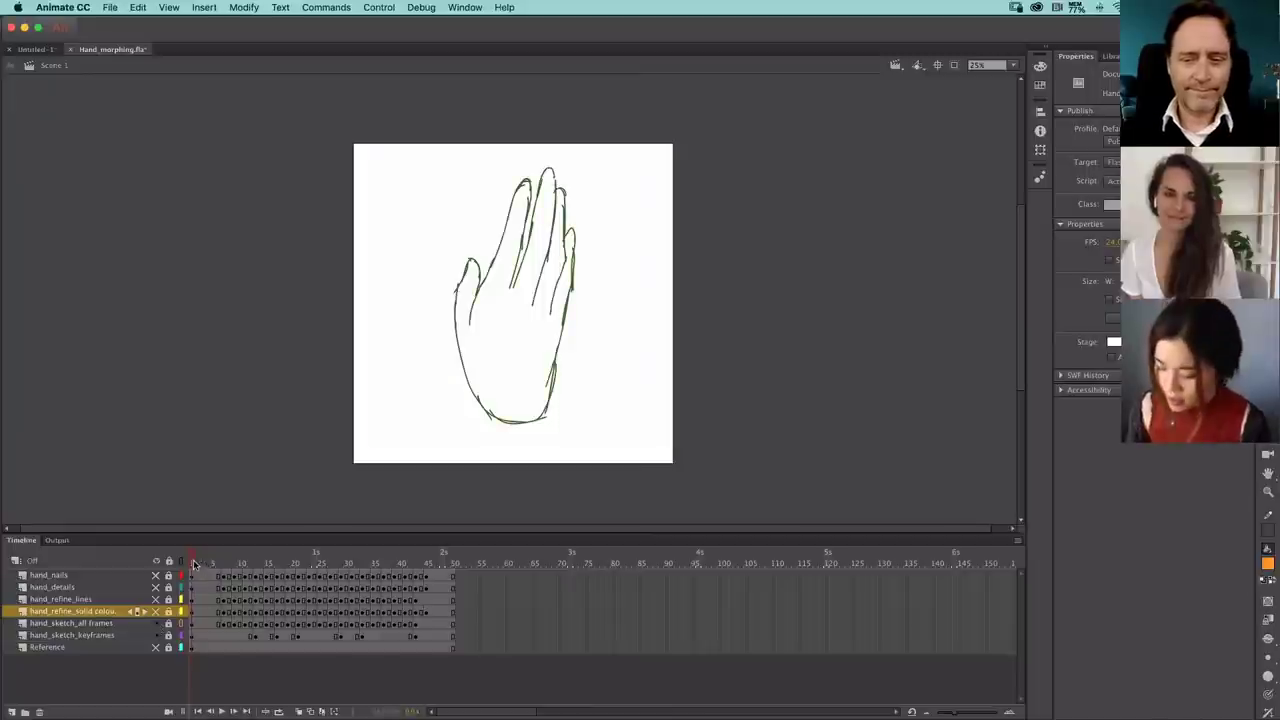
left_click_drag(195, 564, 223, 564)
left_click(182, 625)
left_click(181, 635)
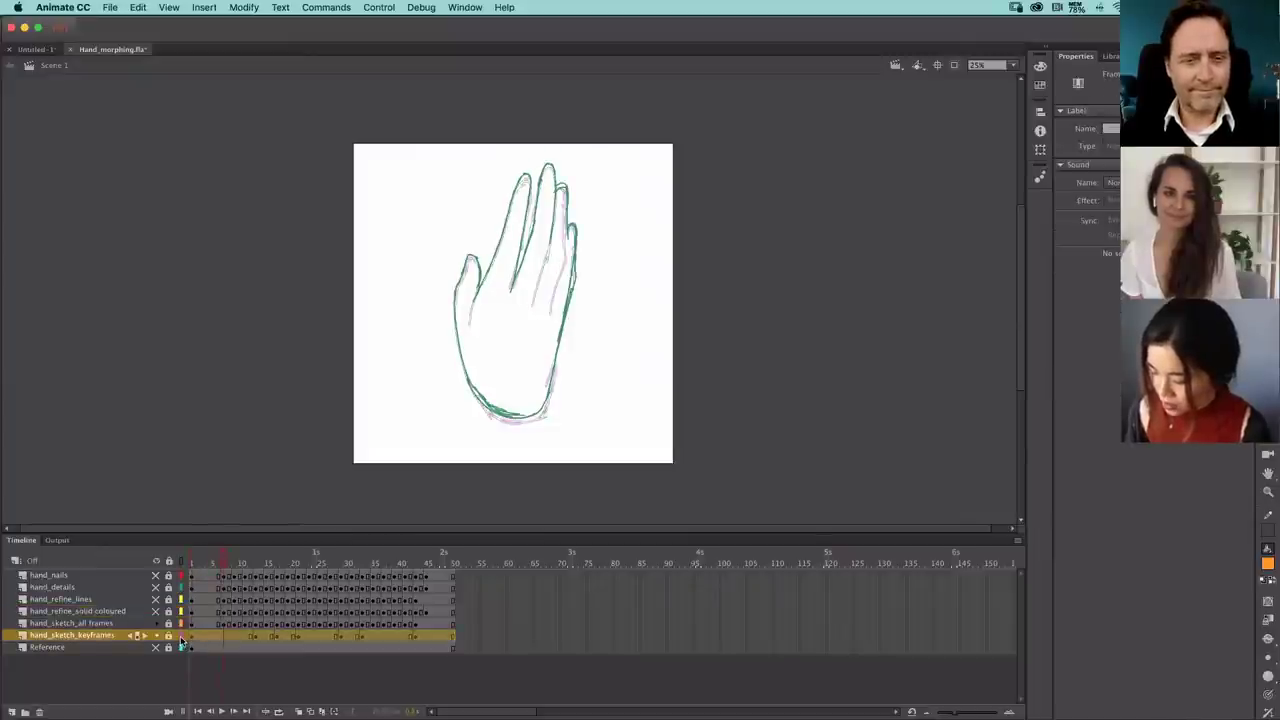
left_click(181, 638)
left_click(181, 638)
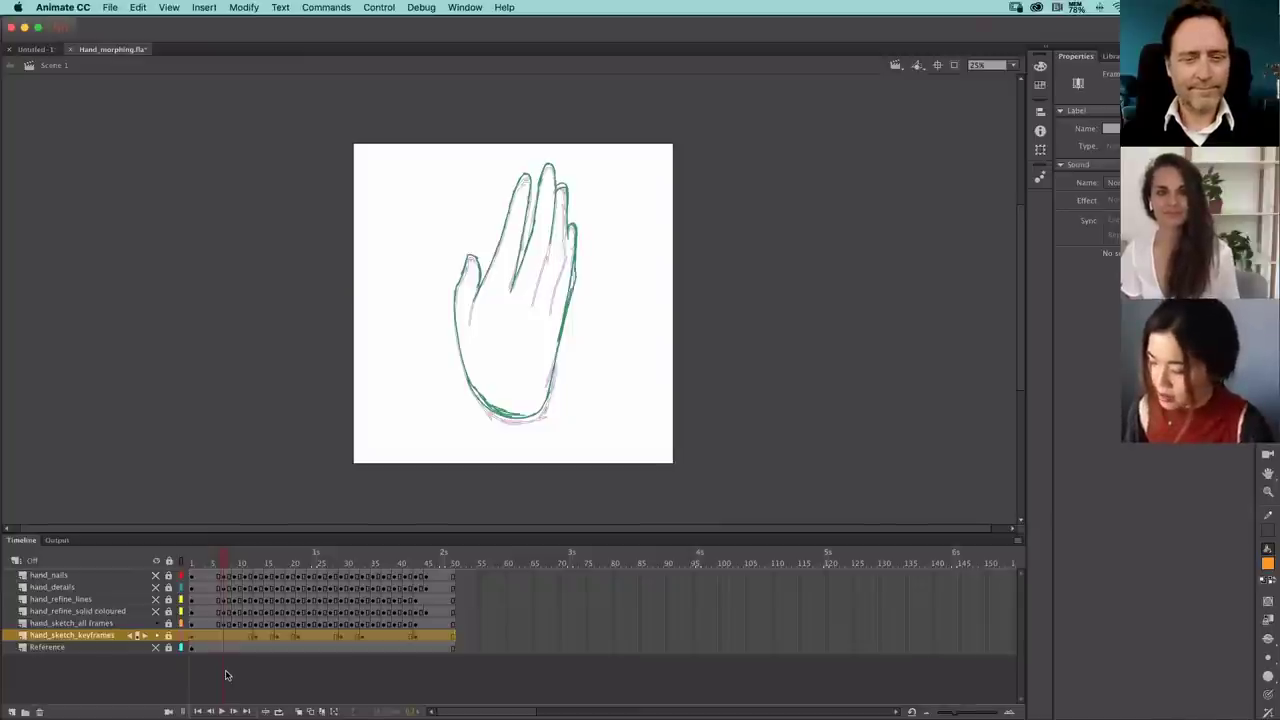
- Play both sketch layers, hide hand_sketch_keyframes, and review the in-between drawings of hand_sketch_all frames with onion skinning
key("Return")
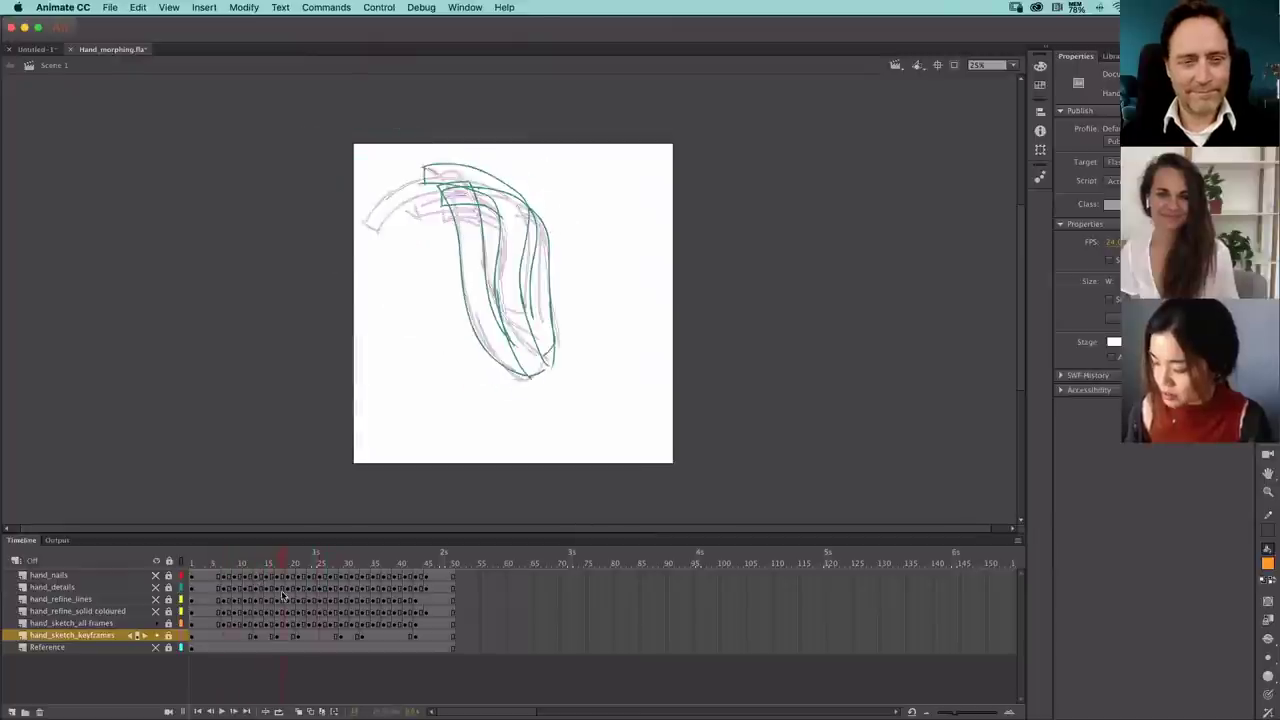
left_click(156, 636)
mouse_move(284, 564)
left_mouse_down()
mouse_move(272, 565)
mouse_move(396, 571)
mouse_move(270, 590)
left_mouse_up()
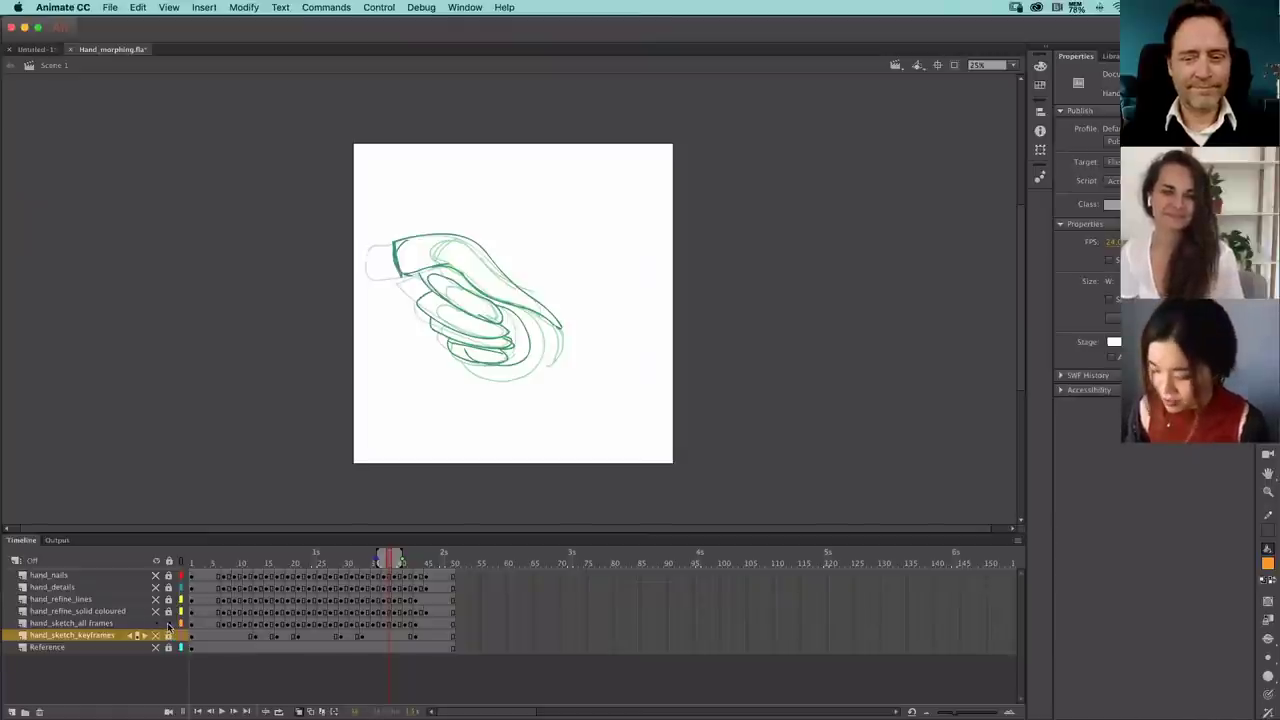
left_click(157, 622)
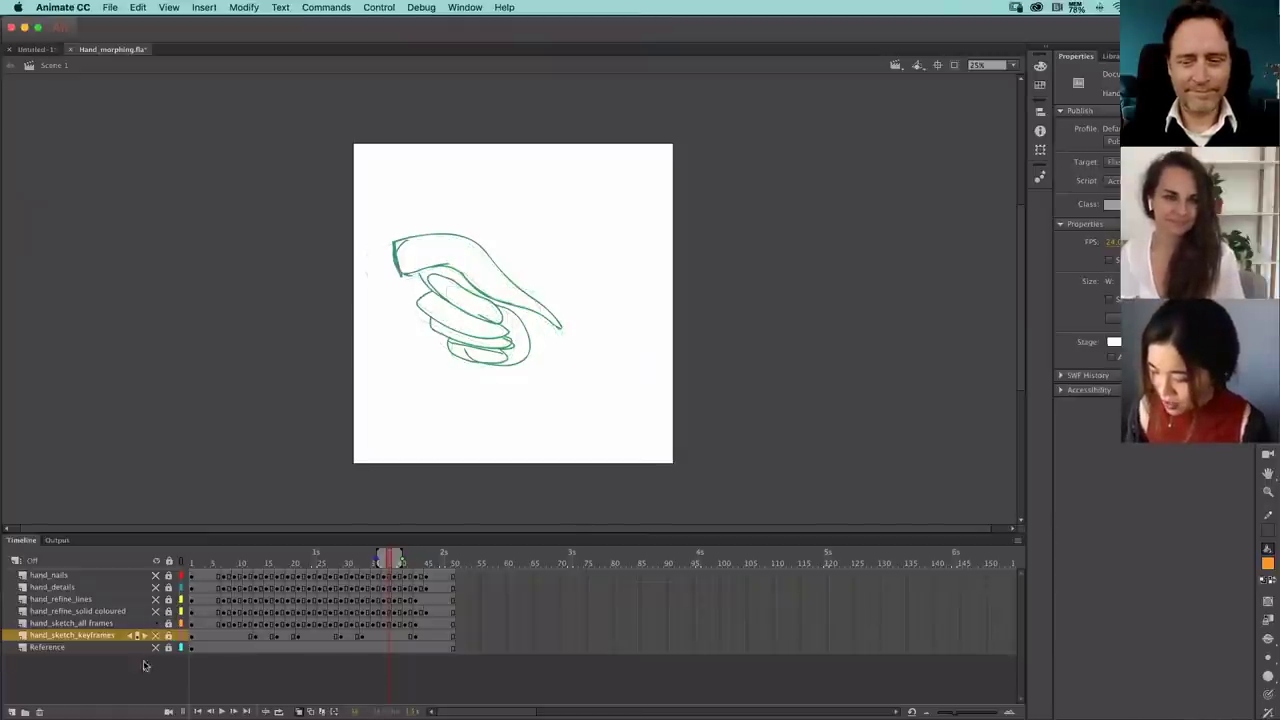
mouse_move(276, 563)
left_mouse_down()
mouse_move(232, 577)
mouse_move(287, 587)
left_mouse_up()
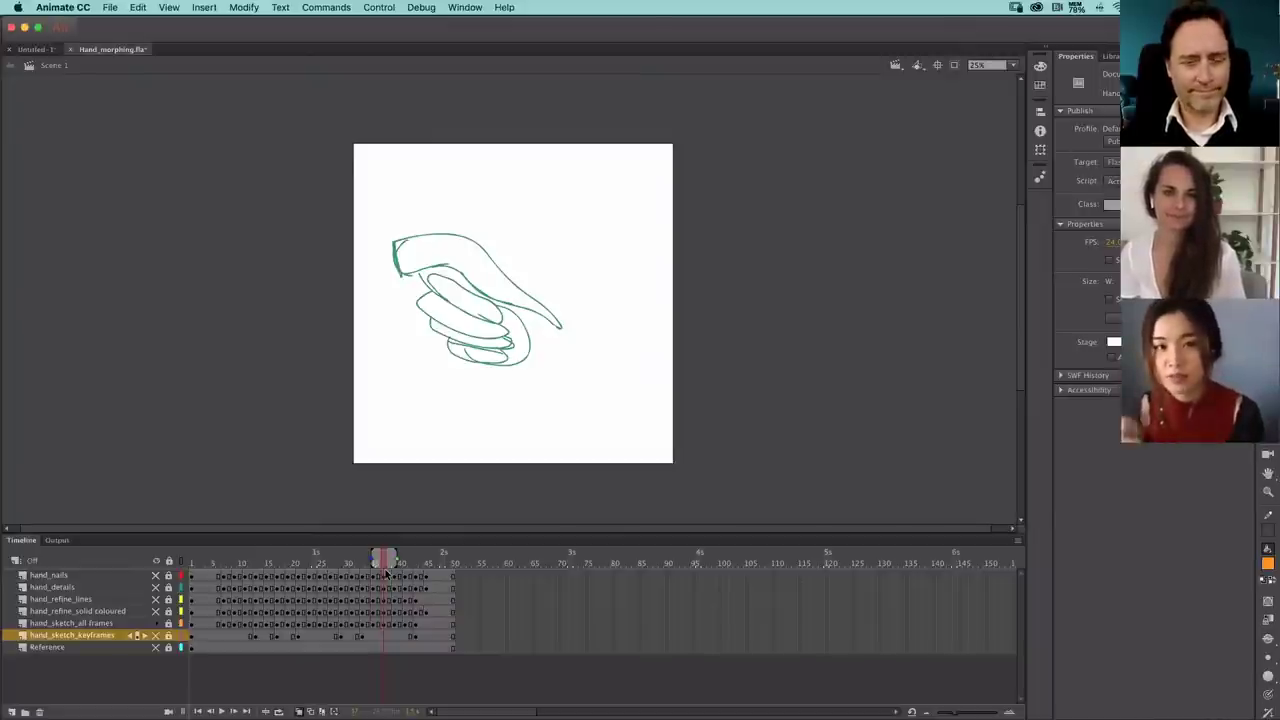
key("Return")
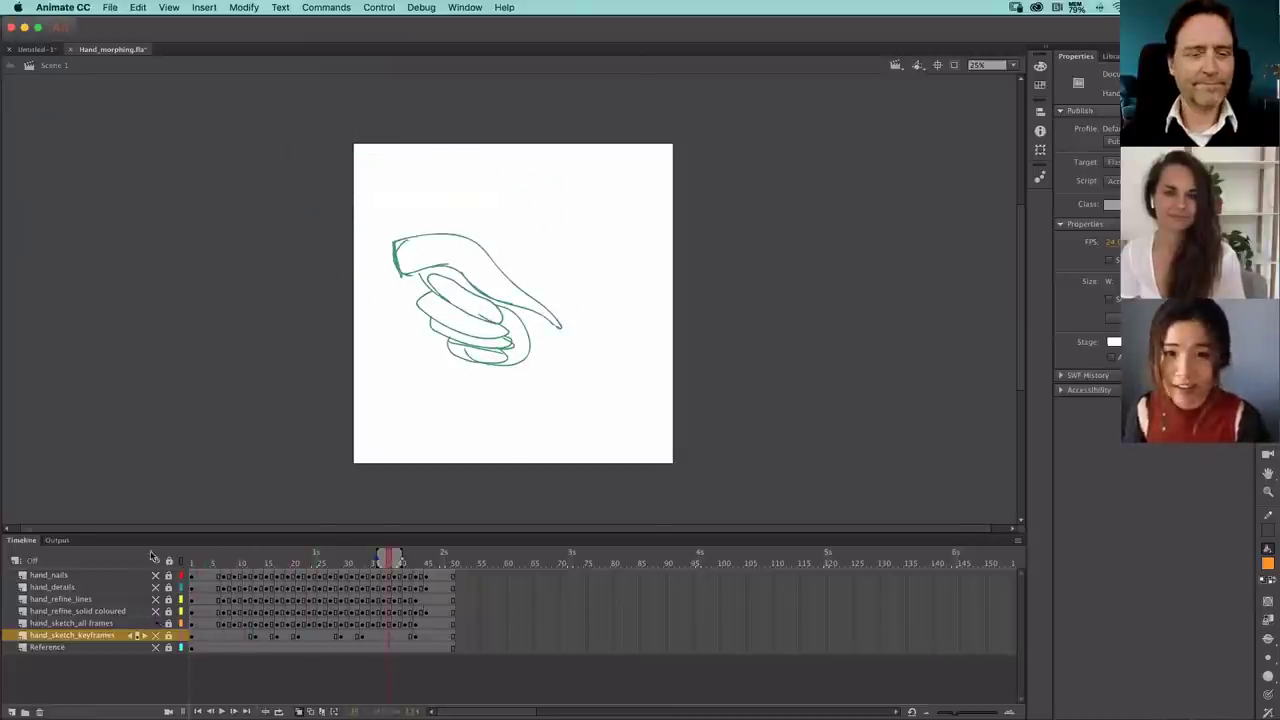
- Show the hand_refine_solid coloured layer and compare its shapes with hand_sketch_all frames by toggling the sketch's visibility and outline display
left_click(155, 611)
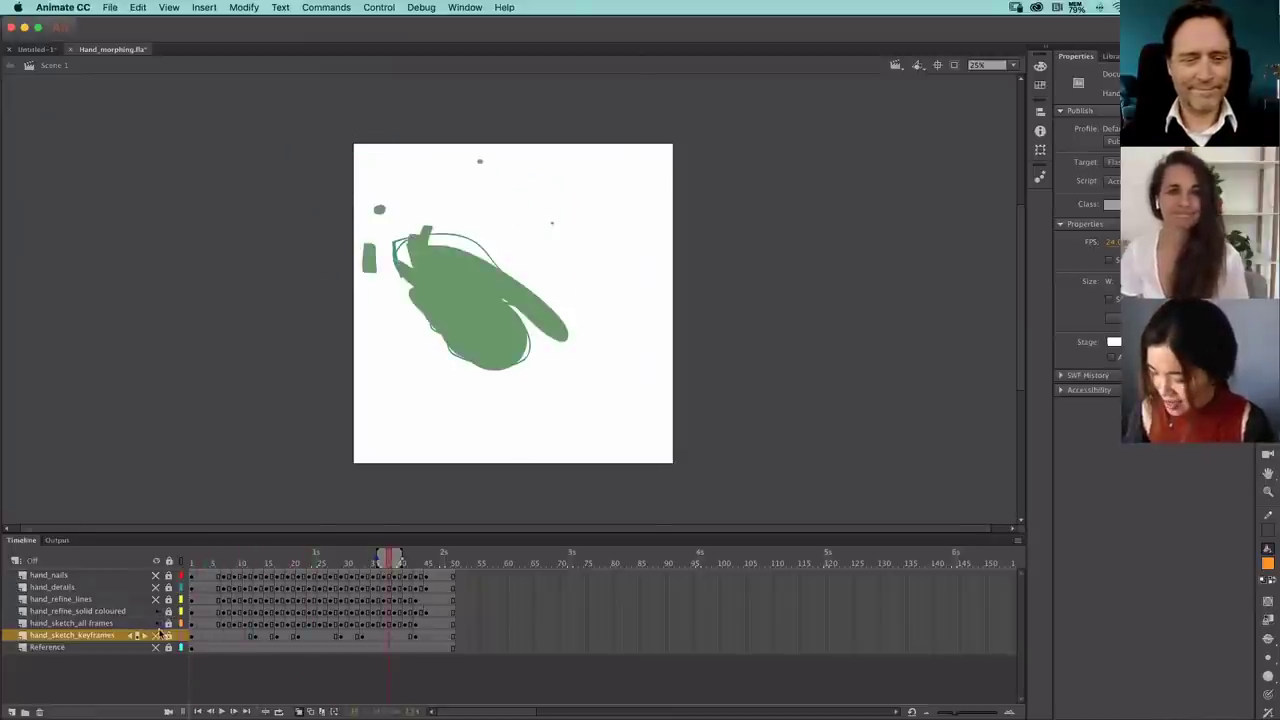
left_click(156, 623)
mouse_move(217, 562)
left_mouse_down()
mouse_move(234, 563)
mouse_move(204, 571)
mouse_move(316, 581)
mouse_move(232, 586)
left_mouse_up()
left_click(155, 623)
left_click(181, 623)
left_click(156, 623)
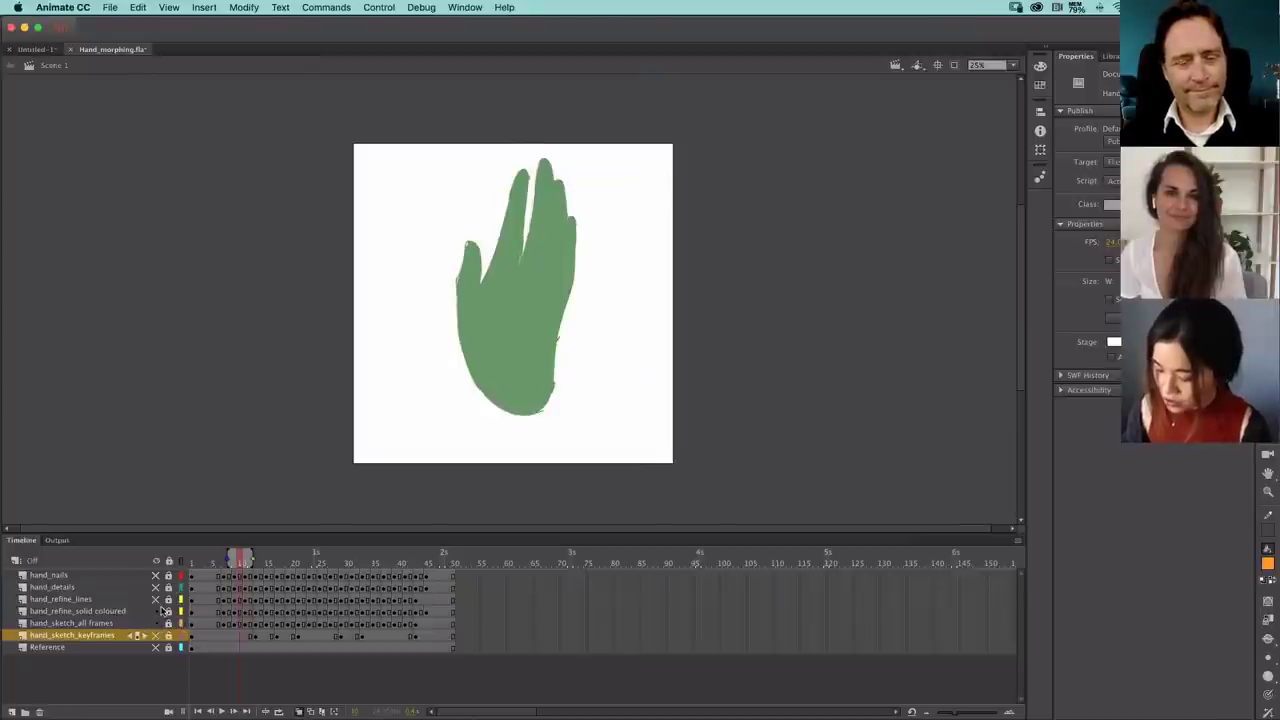
- Toggle the hand_refine_solid coloured layer and scrub through its frames to examine how the green shapes follow the sketch
left_click(156, 611)
mouse_move(246, 571)
left_mouse_down()
mouse_move(350, 580)
mouse_move(251, 602)
mouse_move(366, 601)
mouse_move(289, 606)
left_mouse_up()
left_click(241, 602)
left_click(156, 611)
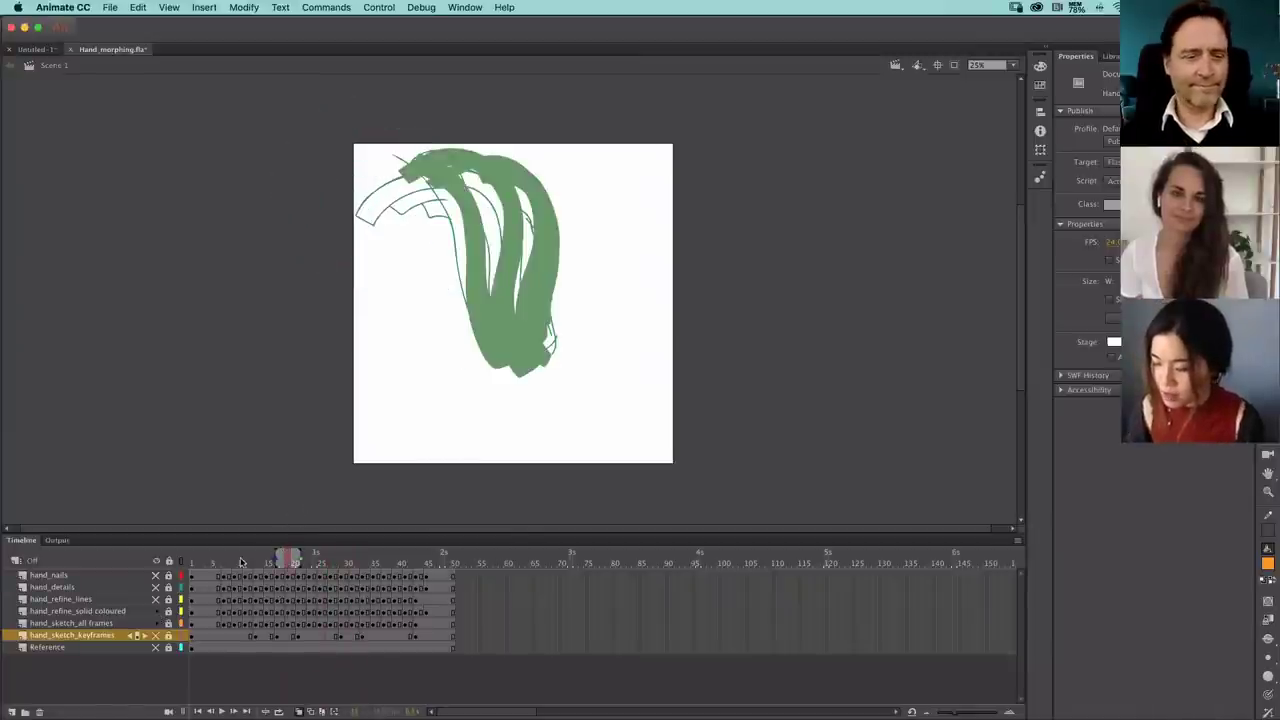
mouse_move(241, 562)
left_mouse_down()
mouse_move(398, 585)
mouse_move(208, 610)
left_mouse_up()
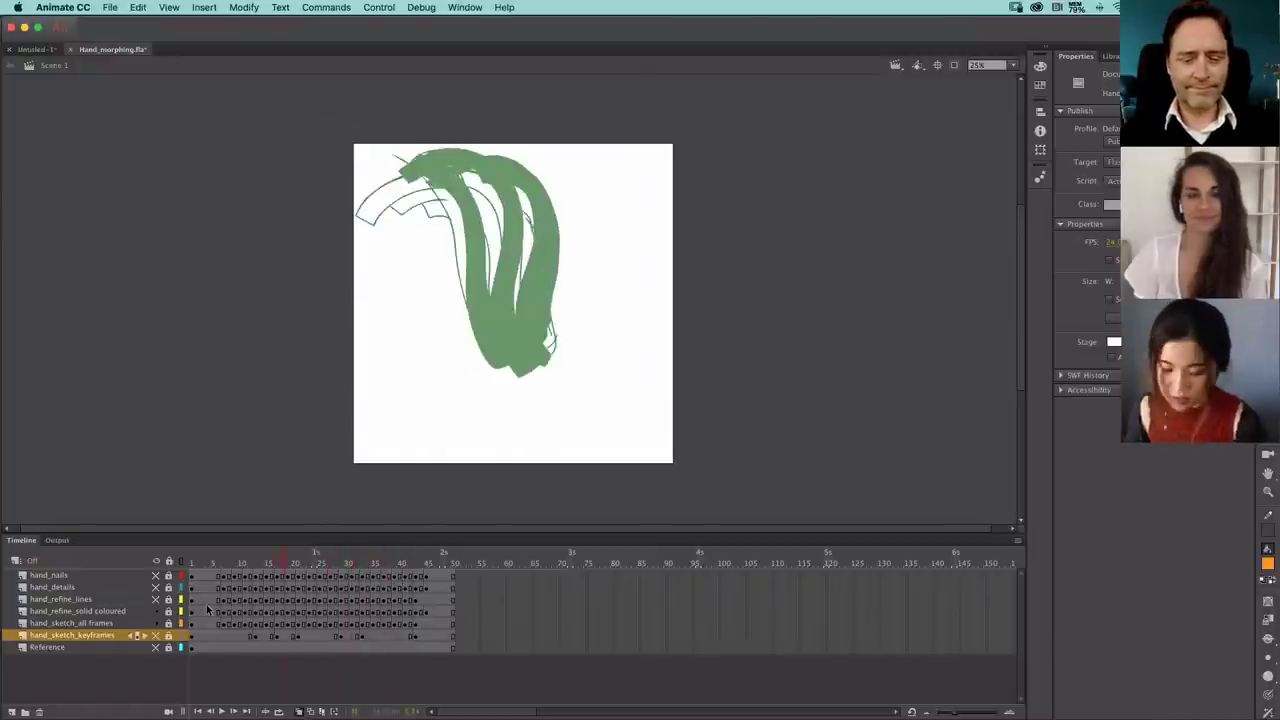
- Play the coloured shapes, display the hand_refine_lines layer, and go back to the first frame to examine its line work
key("Return")
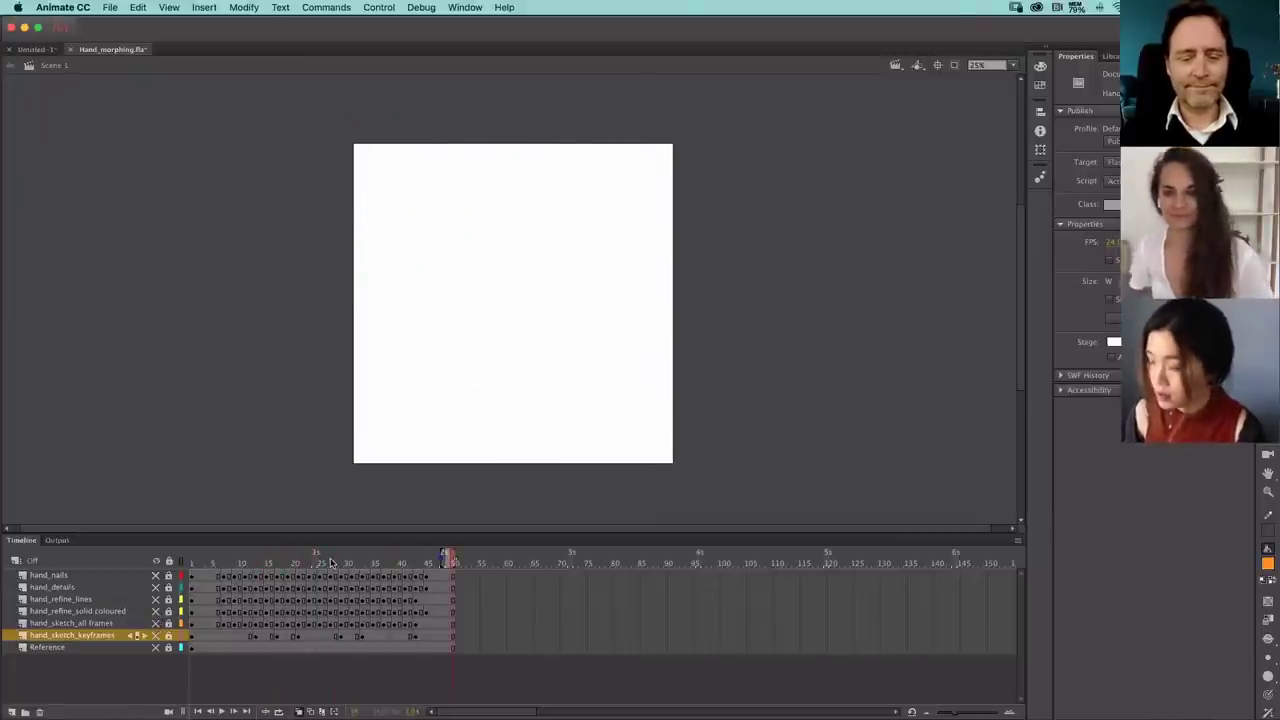
left_click(156, 600)
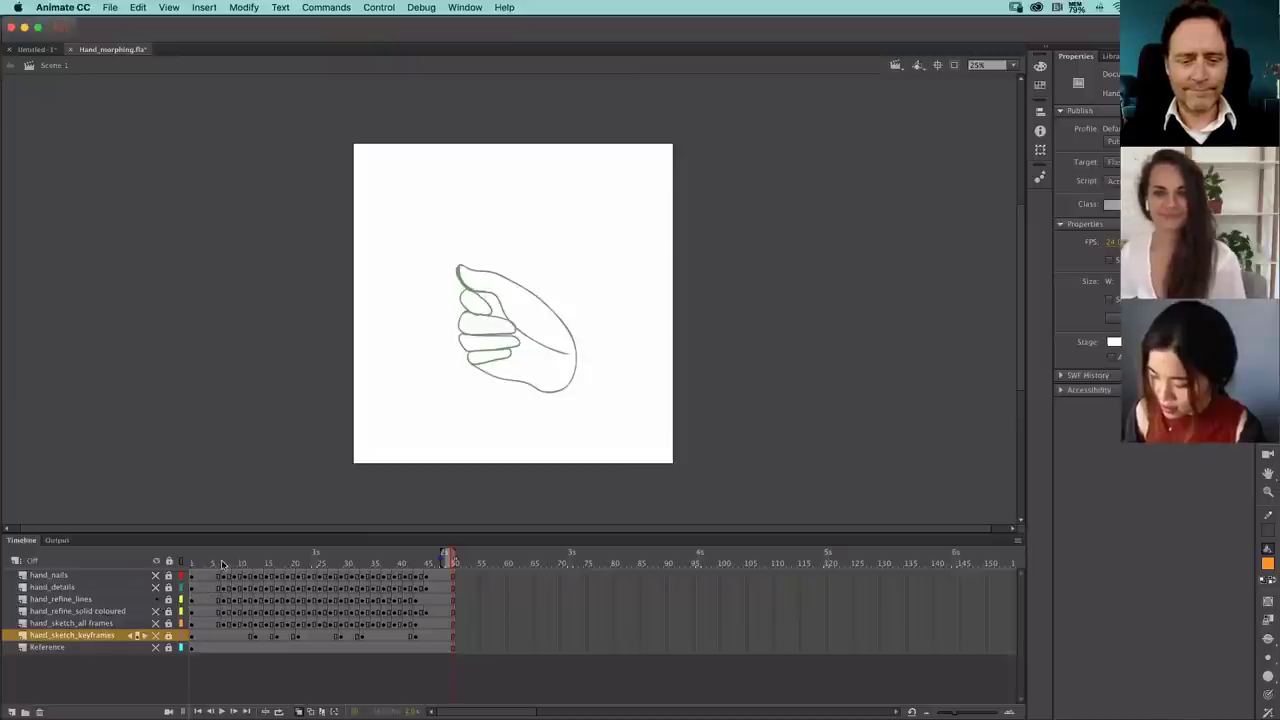
left_click_drag(222, 565, 180, 568)
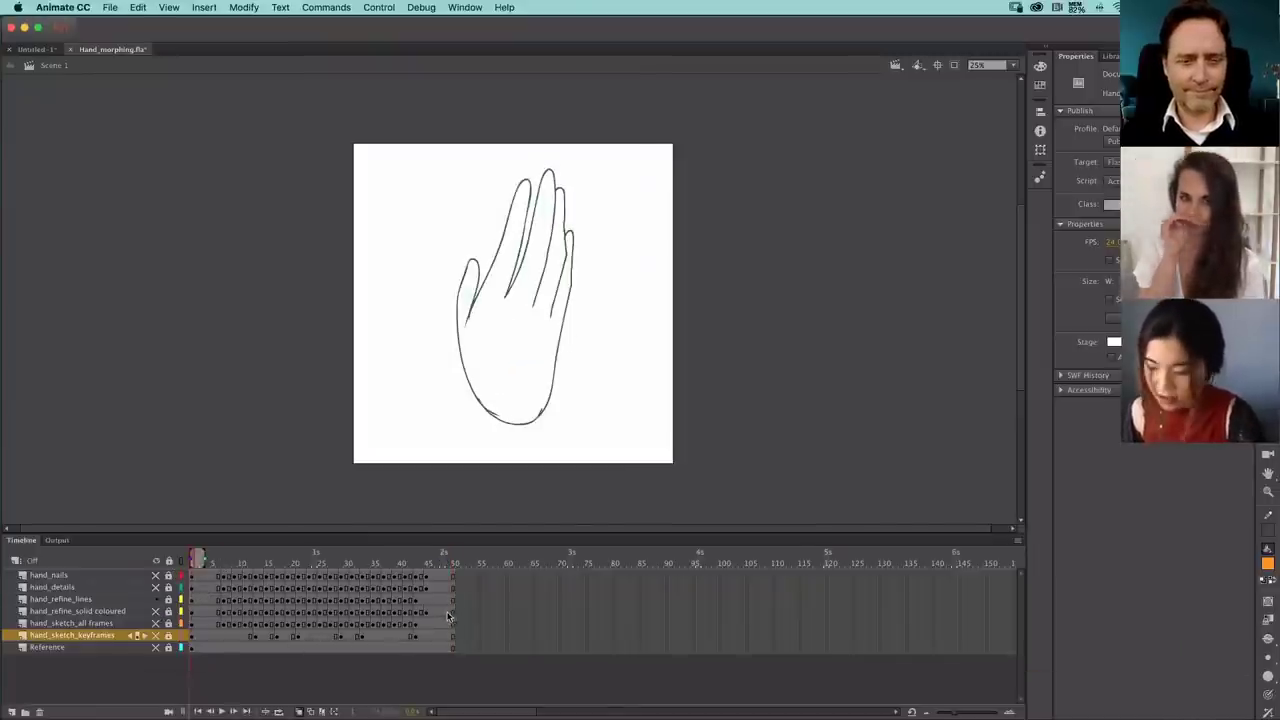
- Switch to Photoshop to review the shading and details of the hand style frame, and return to Animate
key("ctrl+Up")
left_click(798, 358)
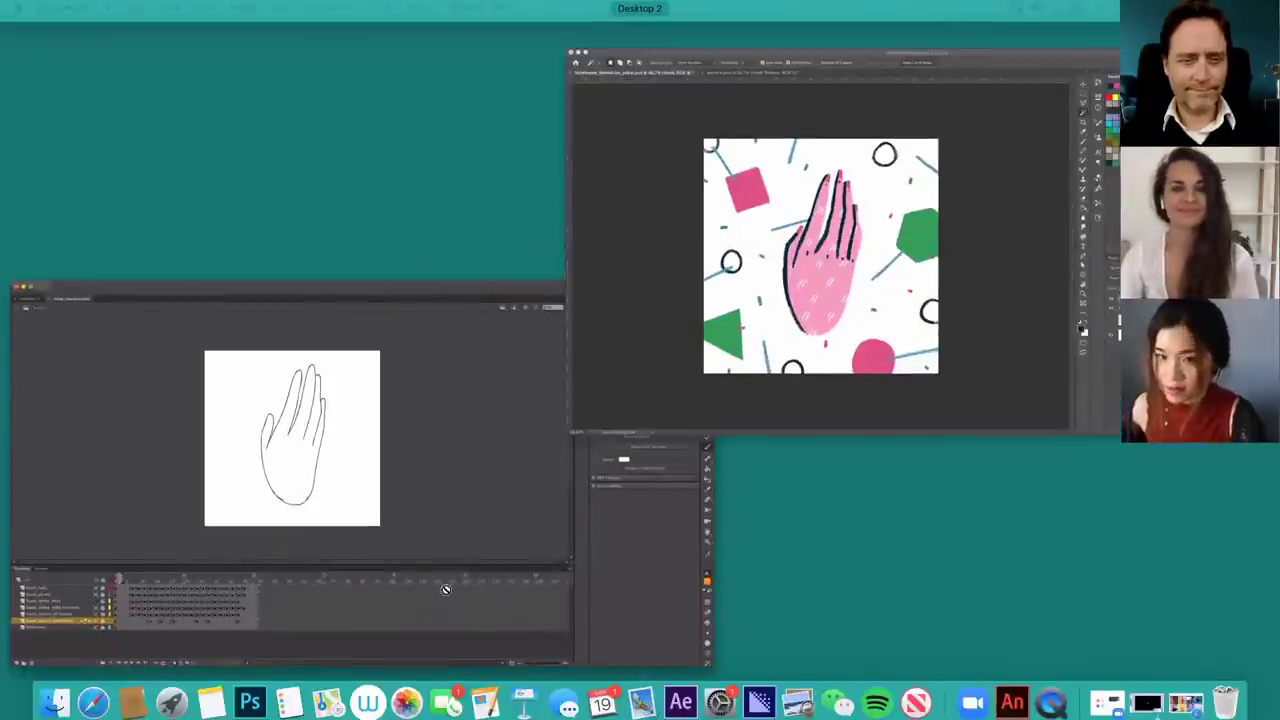
left_click(580, 212)
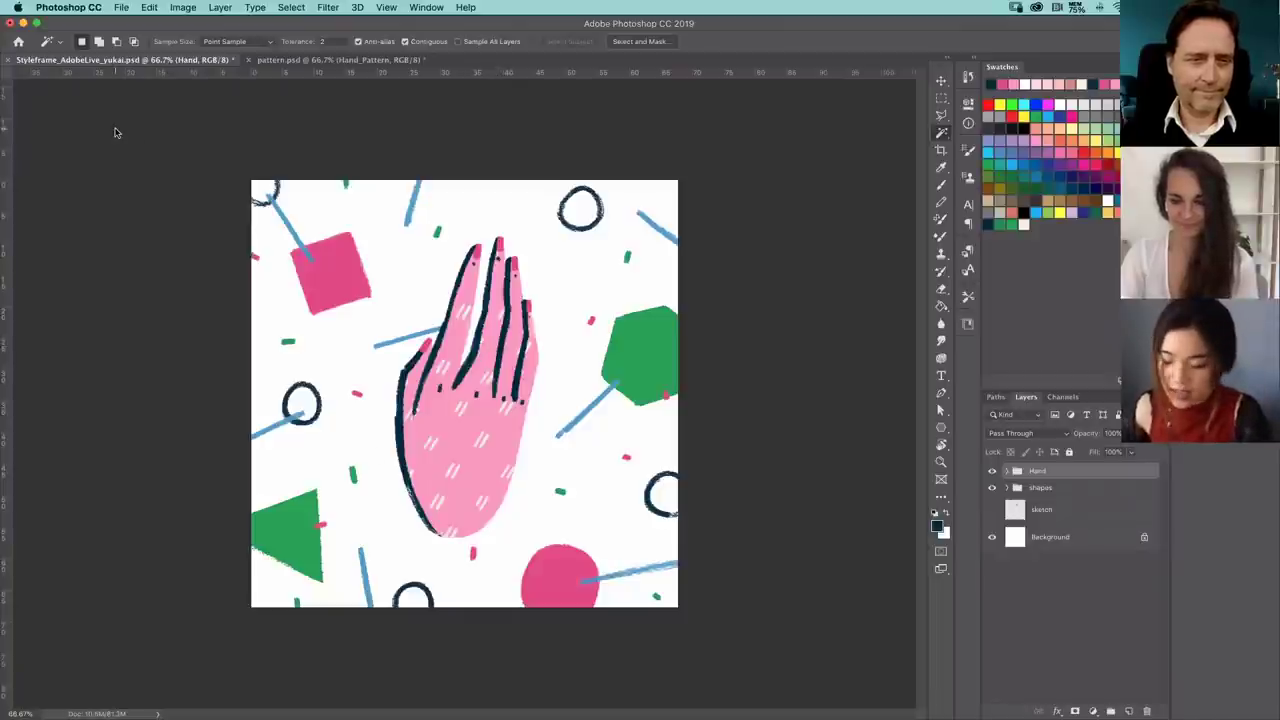
key("ctrl+Up")
left_click(352, 336)
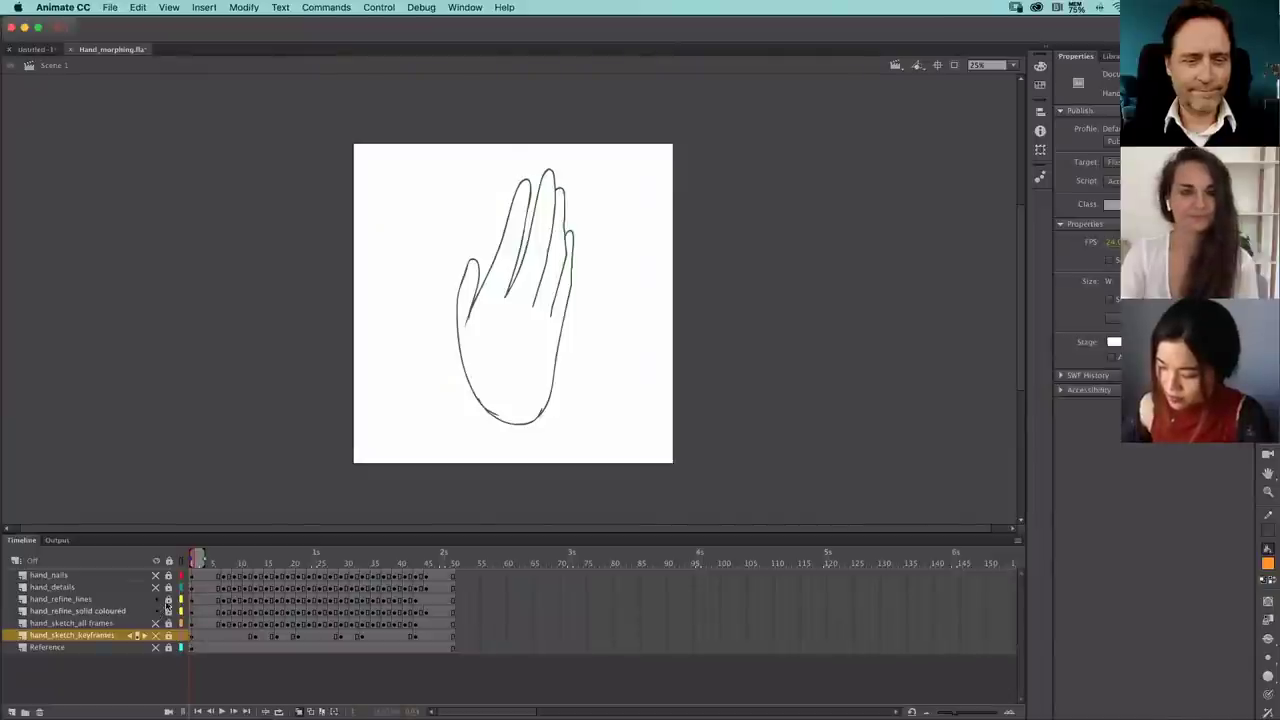
- Show the hand_refine_solid coloured and hand_details layers with the refined lines and play the animation
left_click(156, 610)
left_click(156, 587)
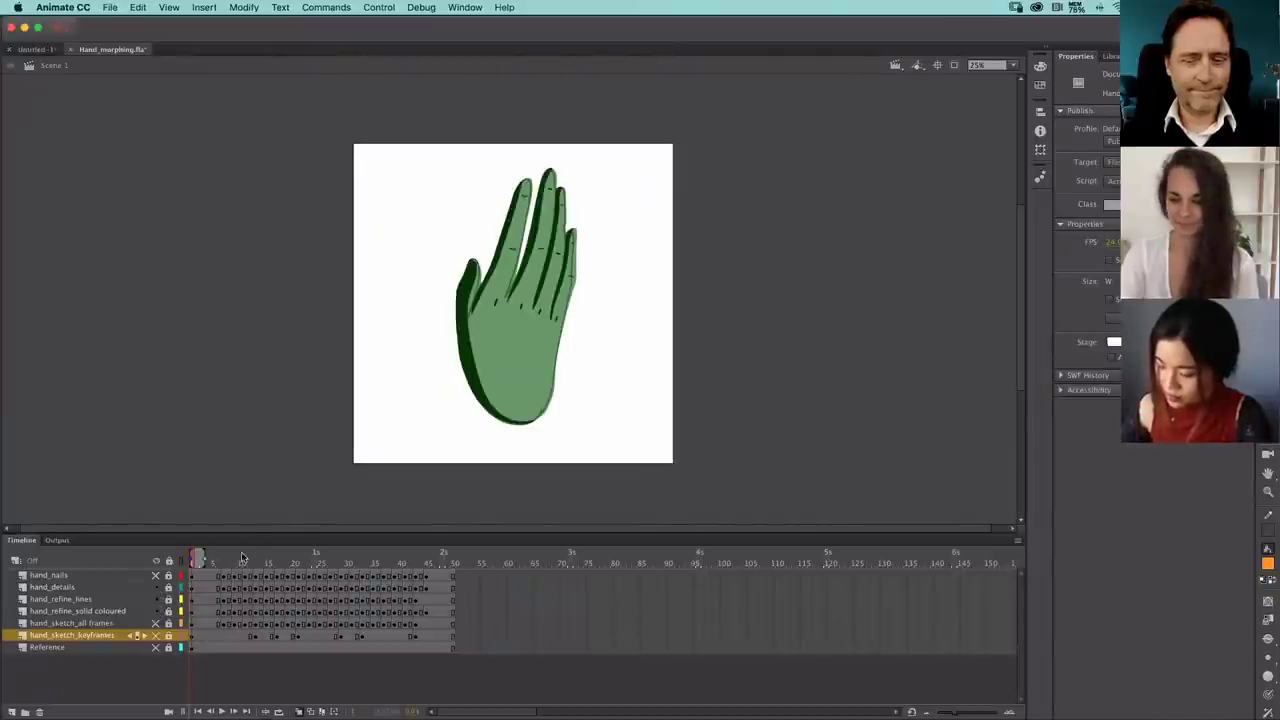
key("Return")
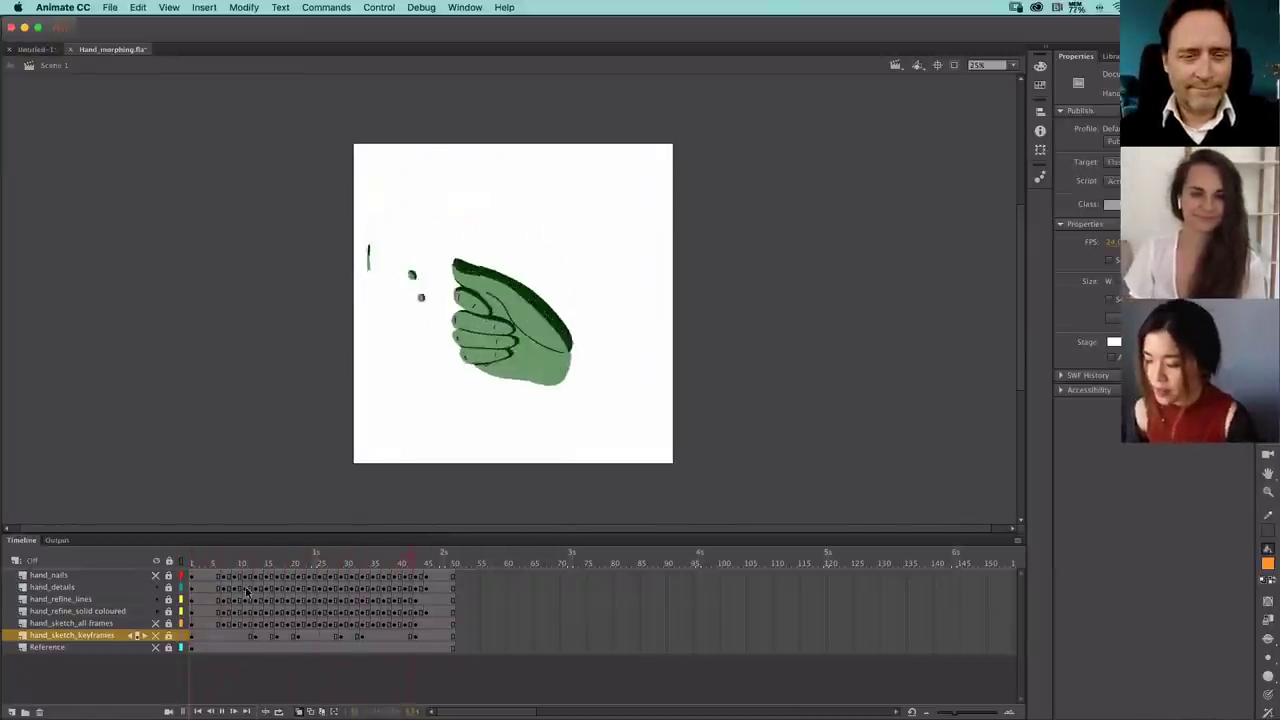
left_click(203, 561)
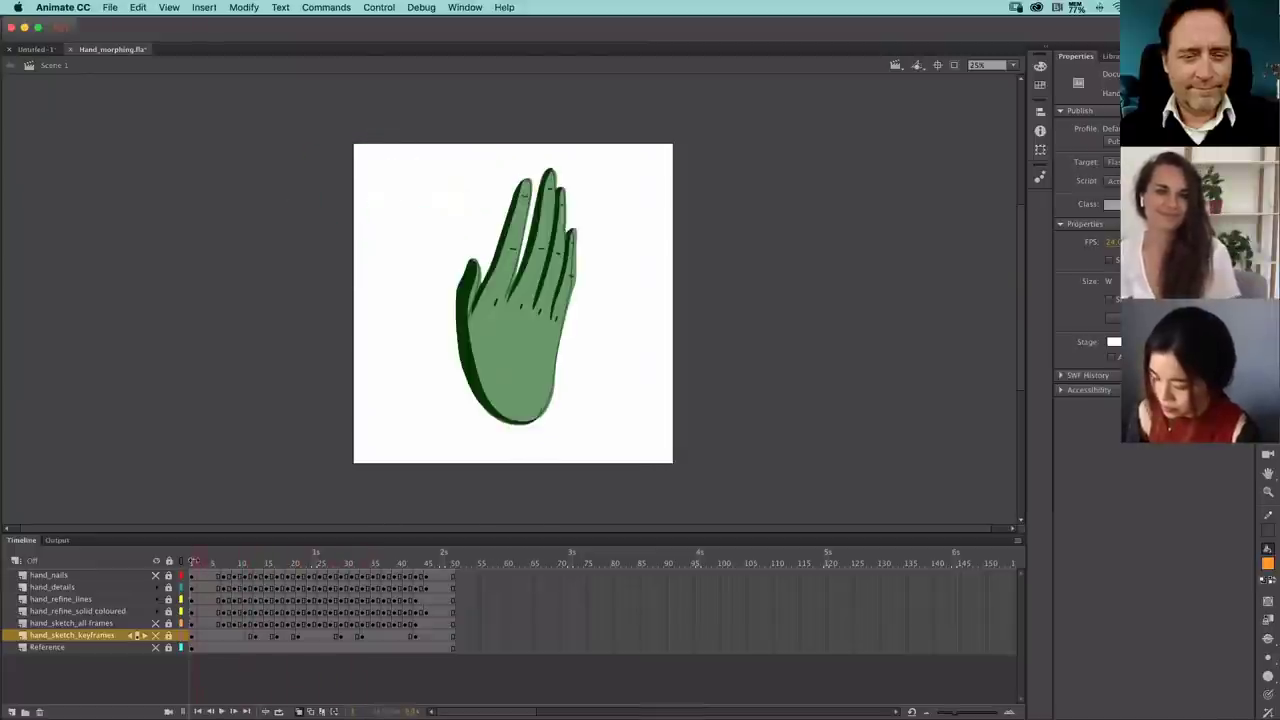
- Play the animation from the first frame with hand_nails shown, and toggle the hand_refine_solid coloured layer to compare the line layers
left_click_drag(197, 563, 170, 571)
key("Return")
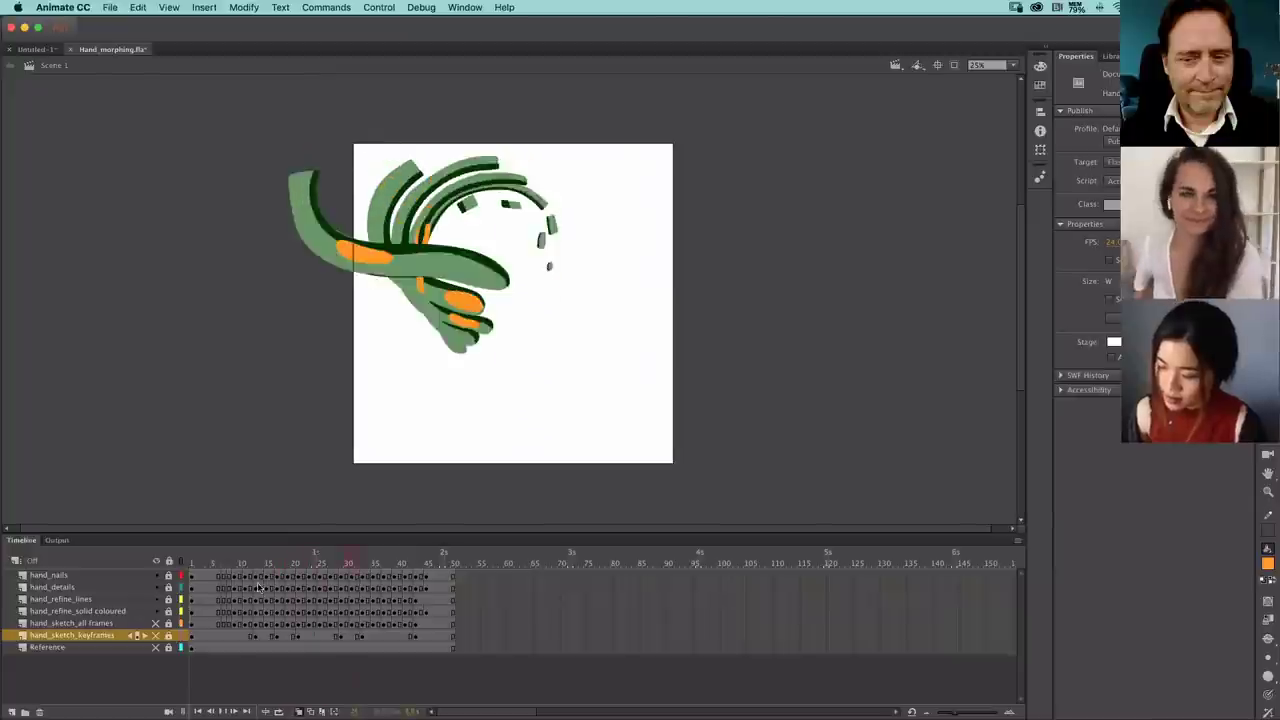
left_click(155, 611)
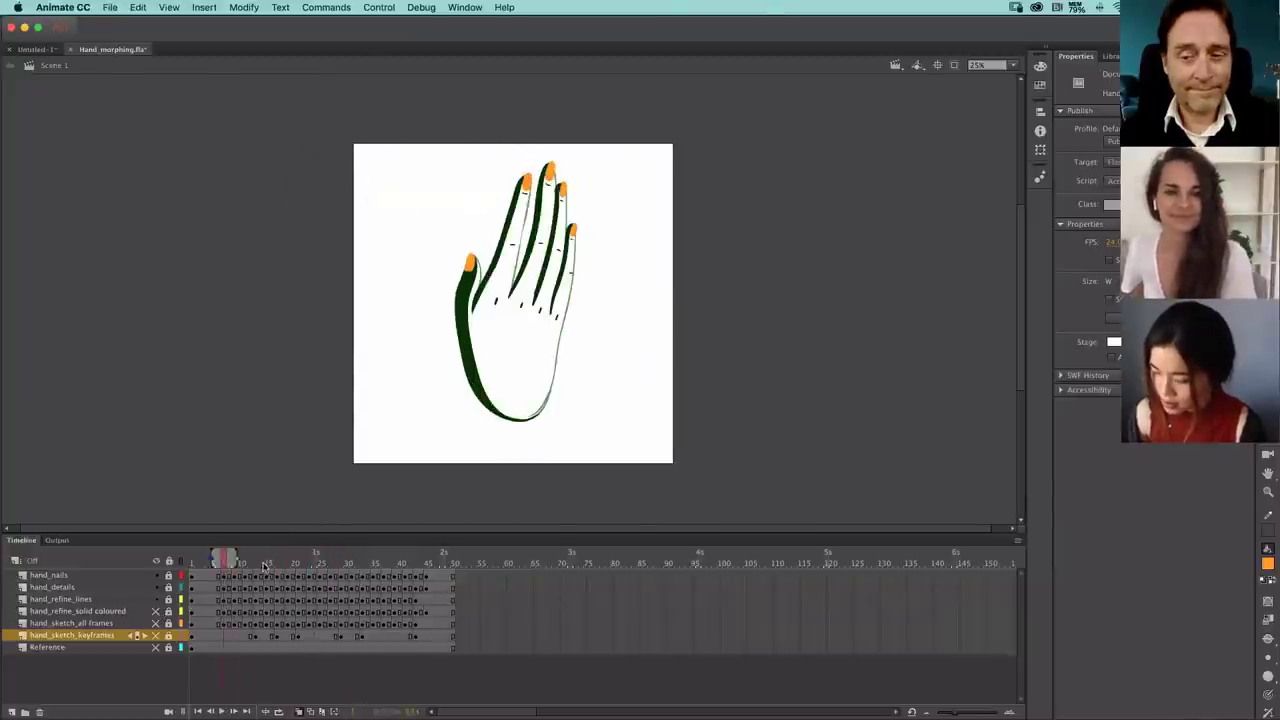
left_click(155, 611)
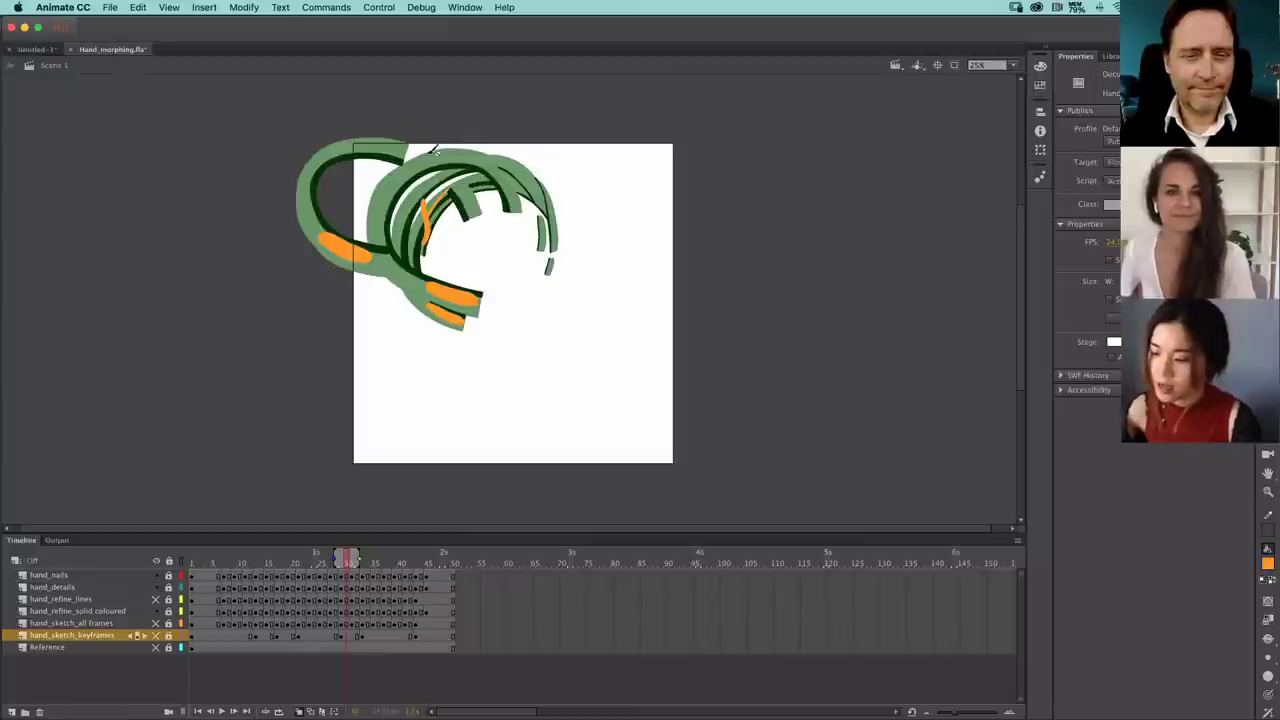
- Resize the stage to match its contents in the document settings
left_click(250, 8)
left_click(328, 27)
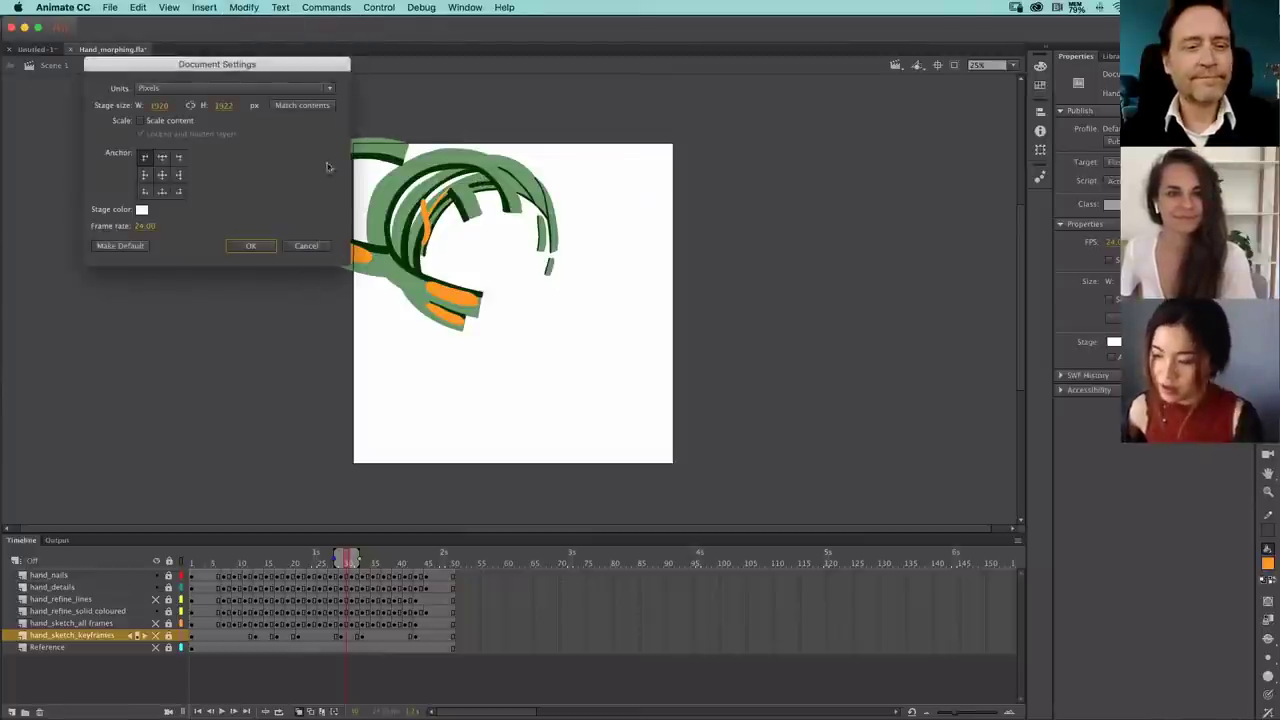
left_click(332, 106)
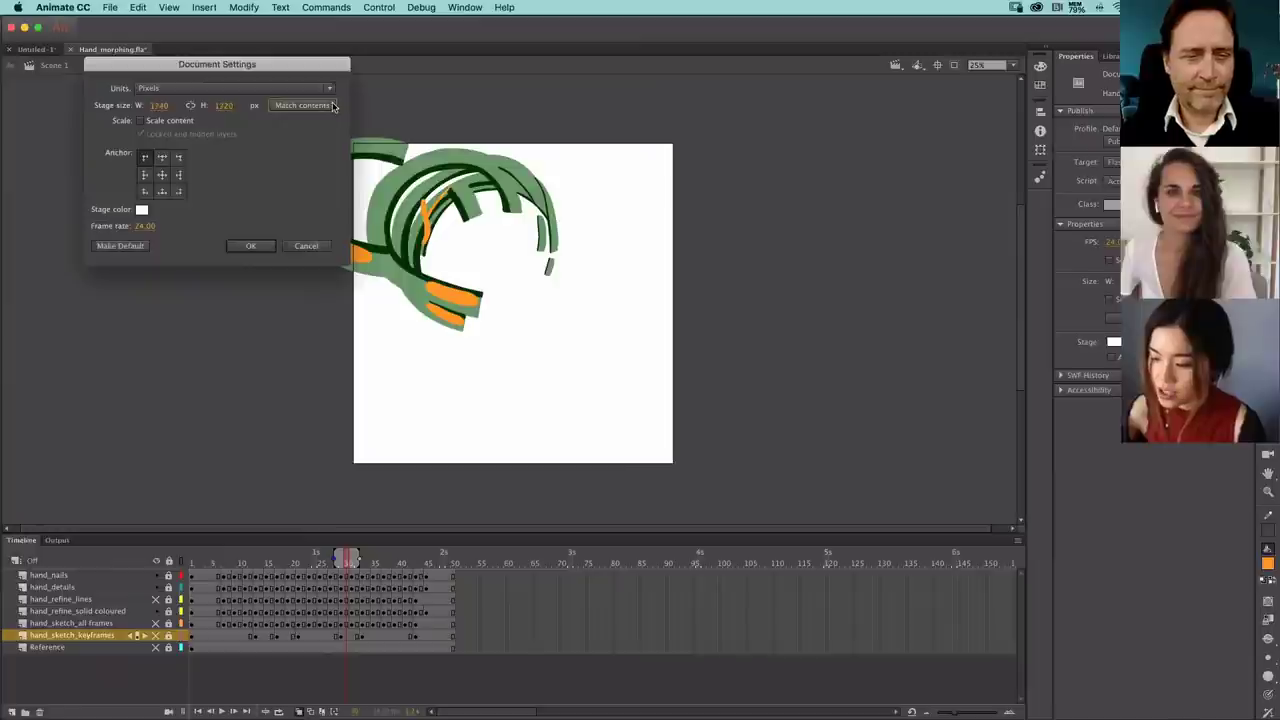
left_click(254, 247)
- Play the animation from the first frame and scrub around frames 30 to 37 to check the artwork against the resized stage
left_click(193, 563)
key("Return")
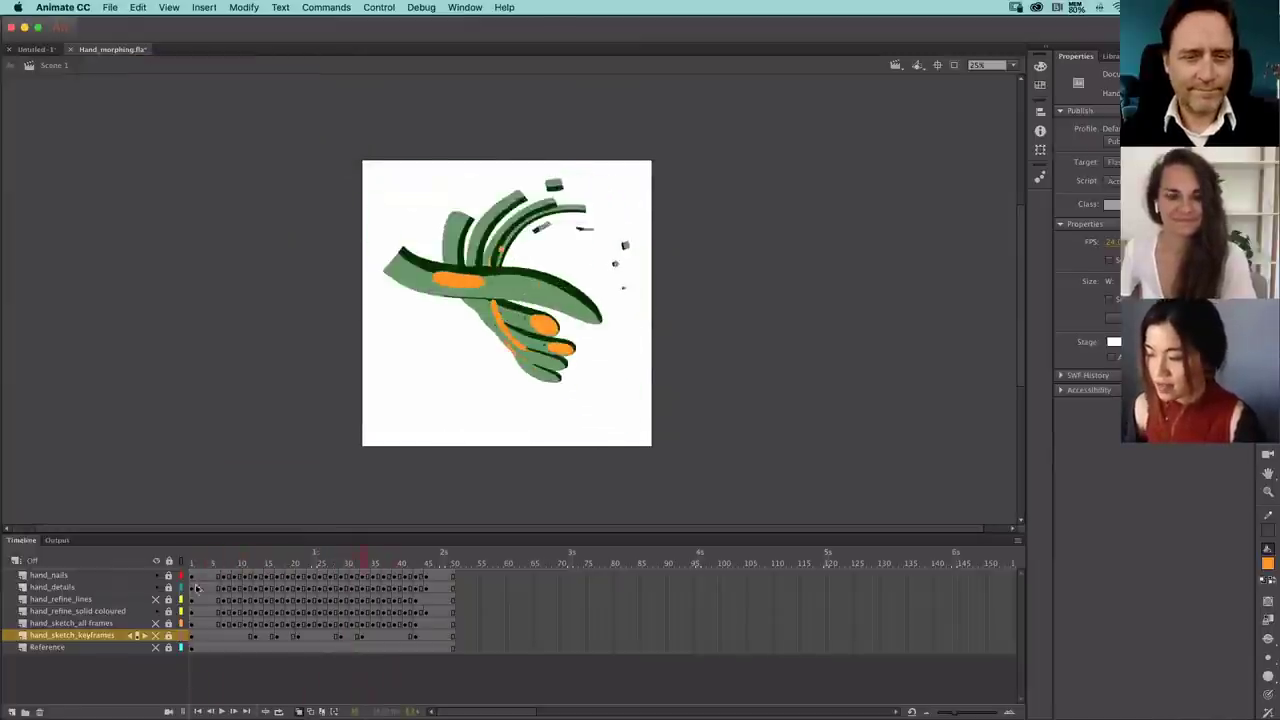
left_click_drag(375, 583, 381, 577)
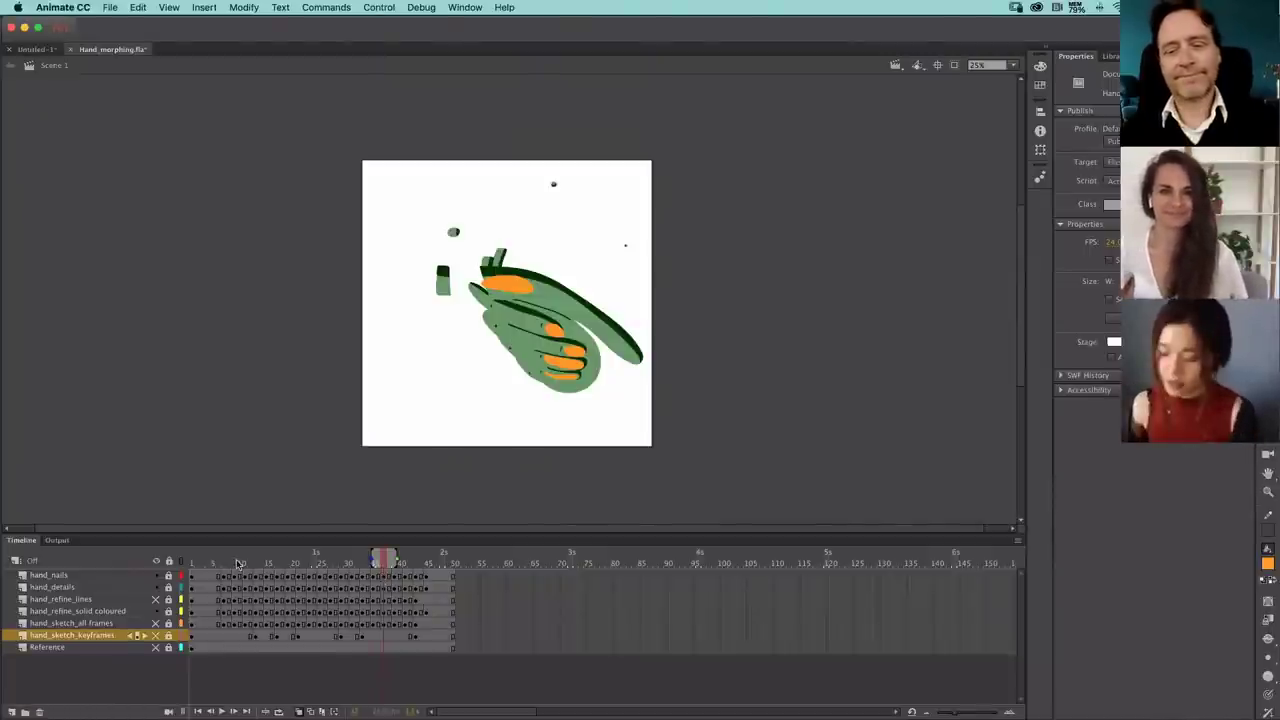
left_click_drag(381, 577, 348, 570)
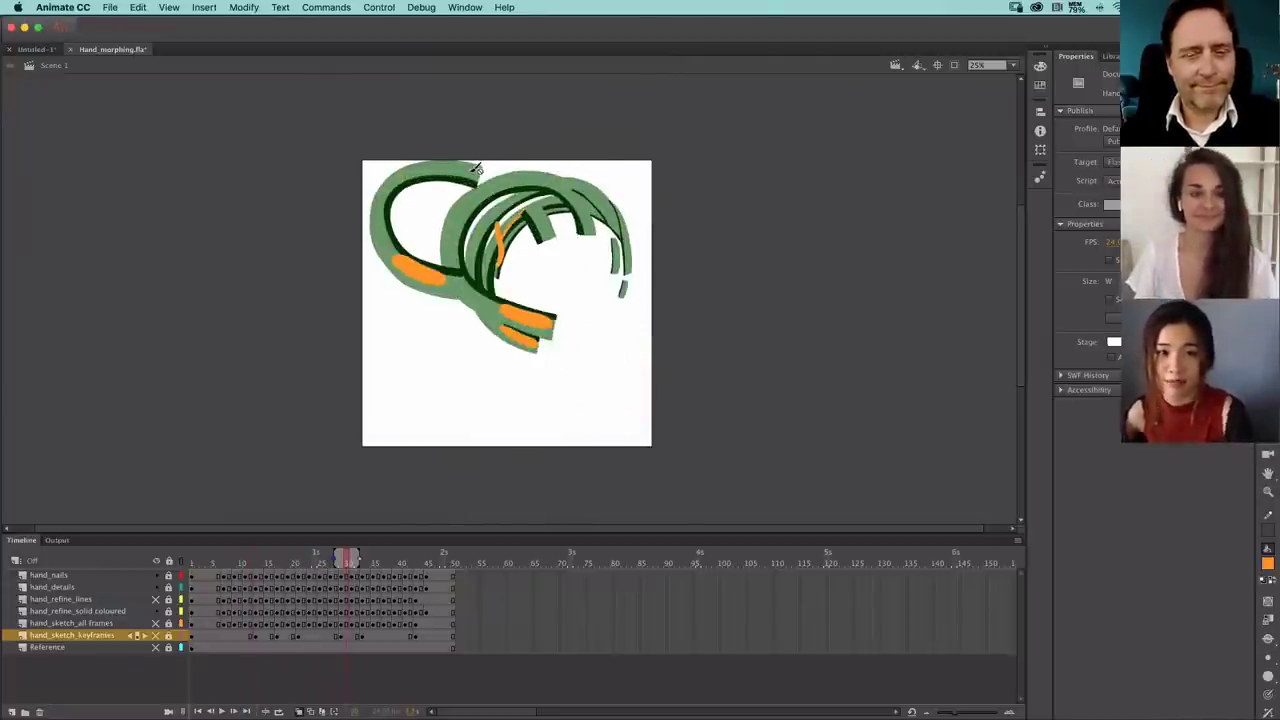
- Hide the hand_refine_solid coloured and hand_nails layers and scrub through the frames to examine hand_details by itself
left_click(226, 563)
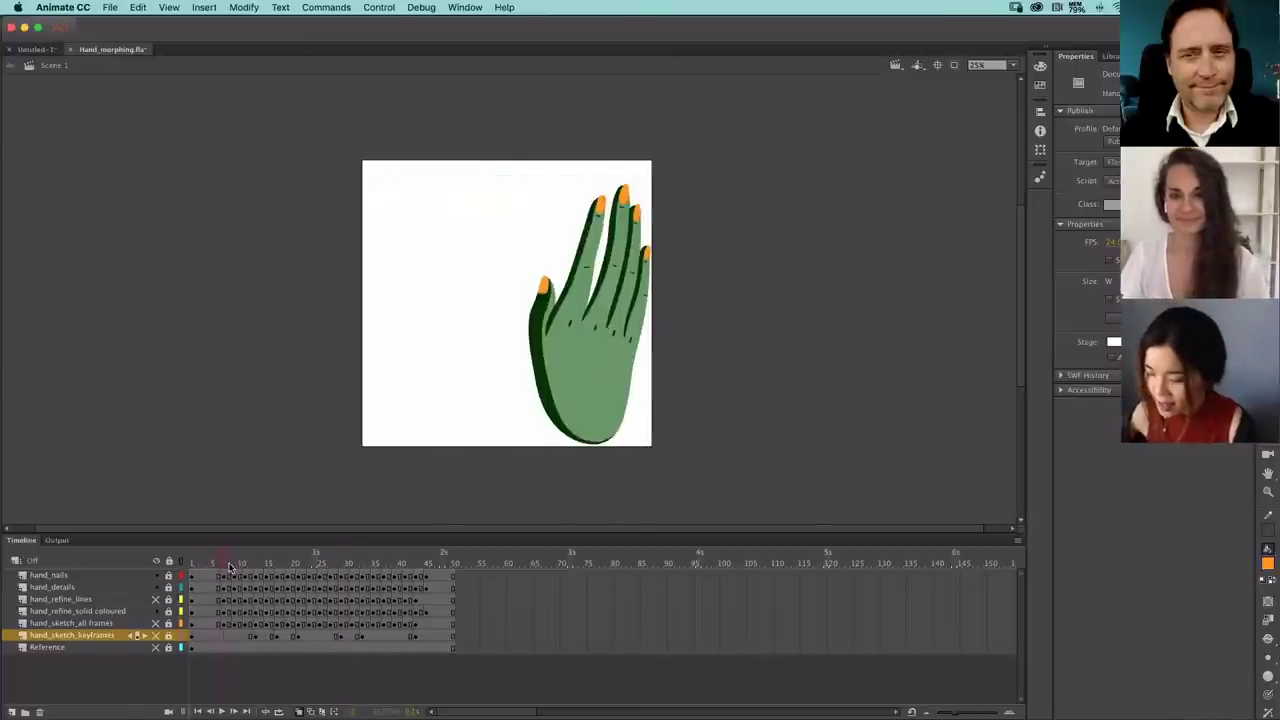
left_click(156, 611)
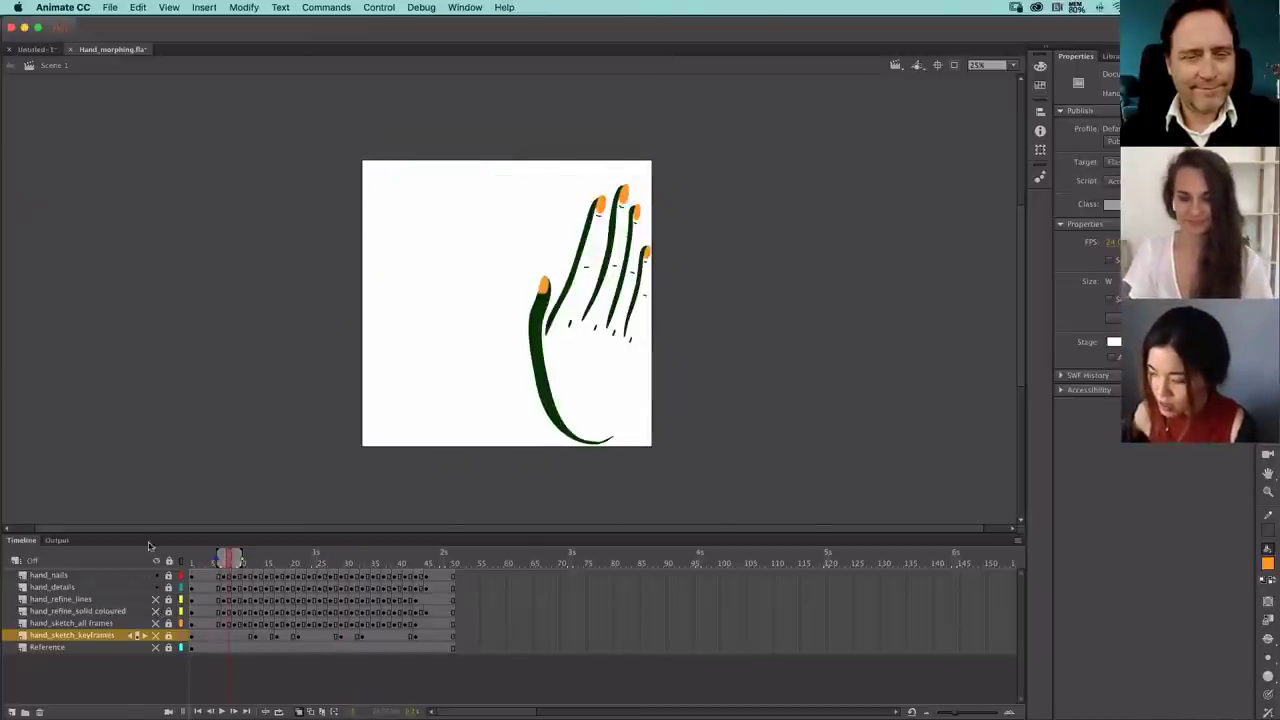
left_click(156, 575)
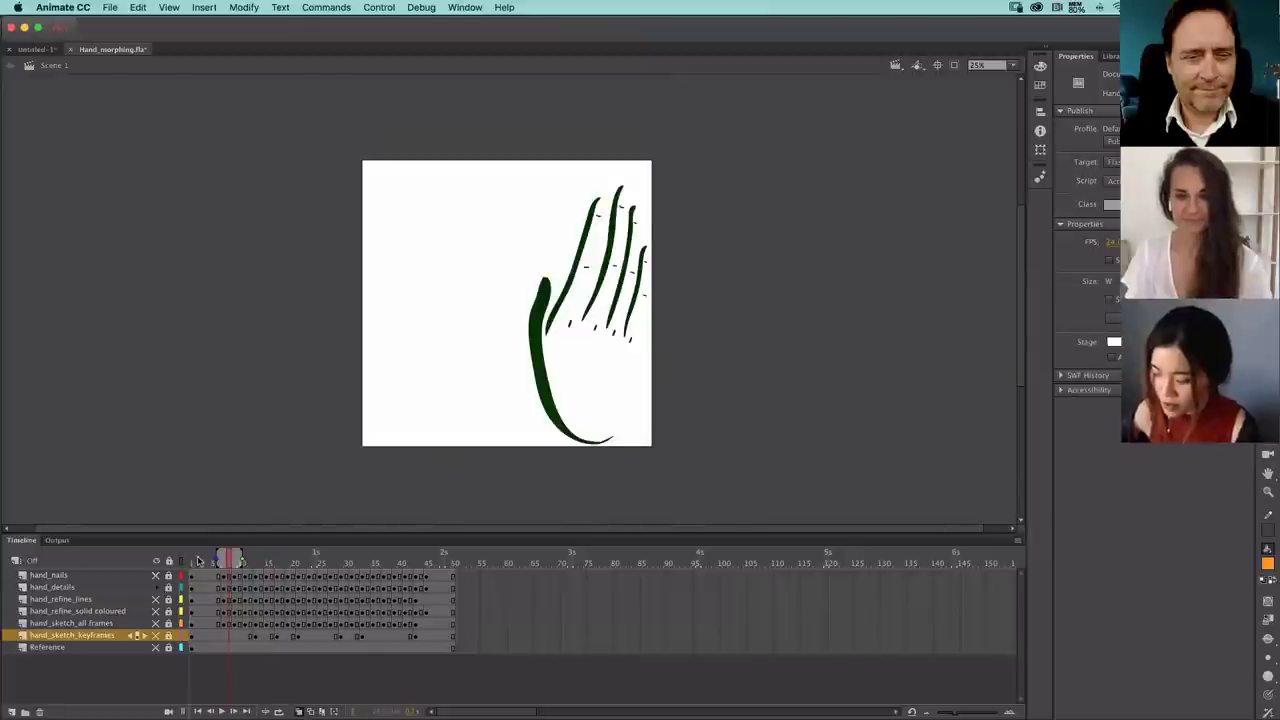
left_click_drag(199, 561, 277, 576)
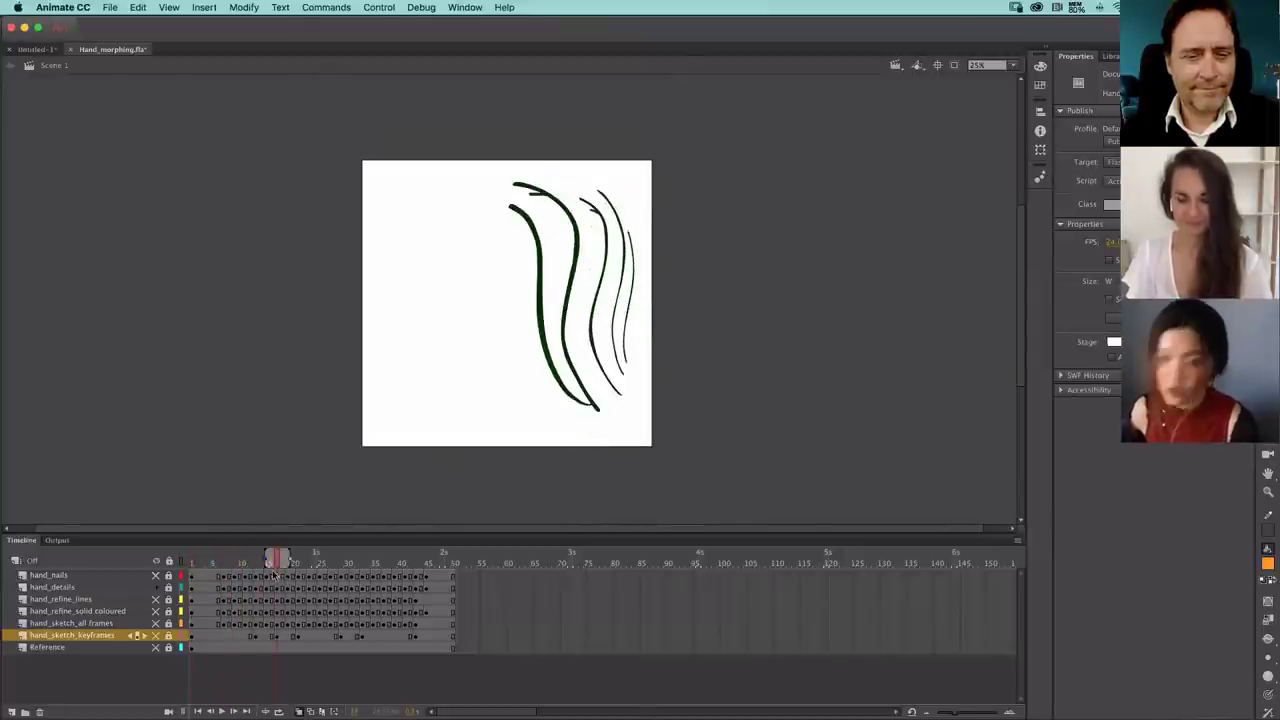
left_click(203, 564)
left_click_drag(203, 564, 300, 566)
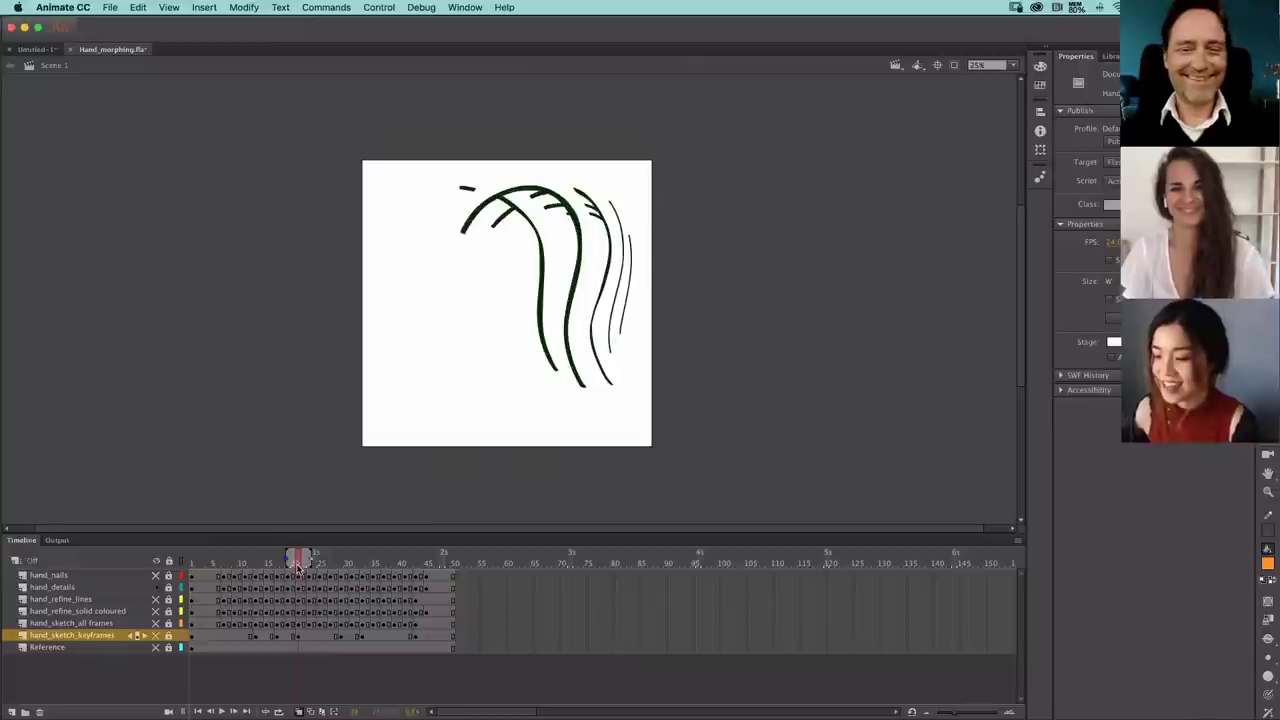
- Open the publish settings and view the save destination for the Flash (.swf) output Hand_morphing_03_nails, cancelling the file dialog
left_click(110, 8)
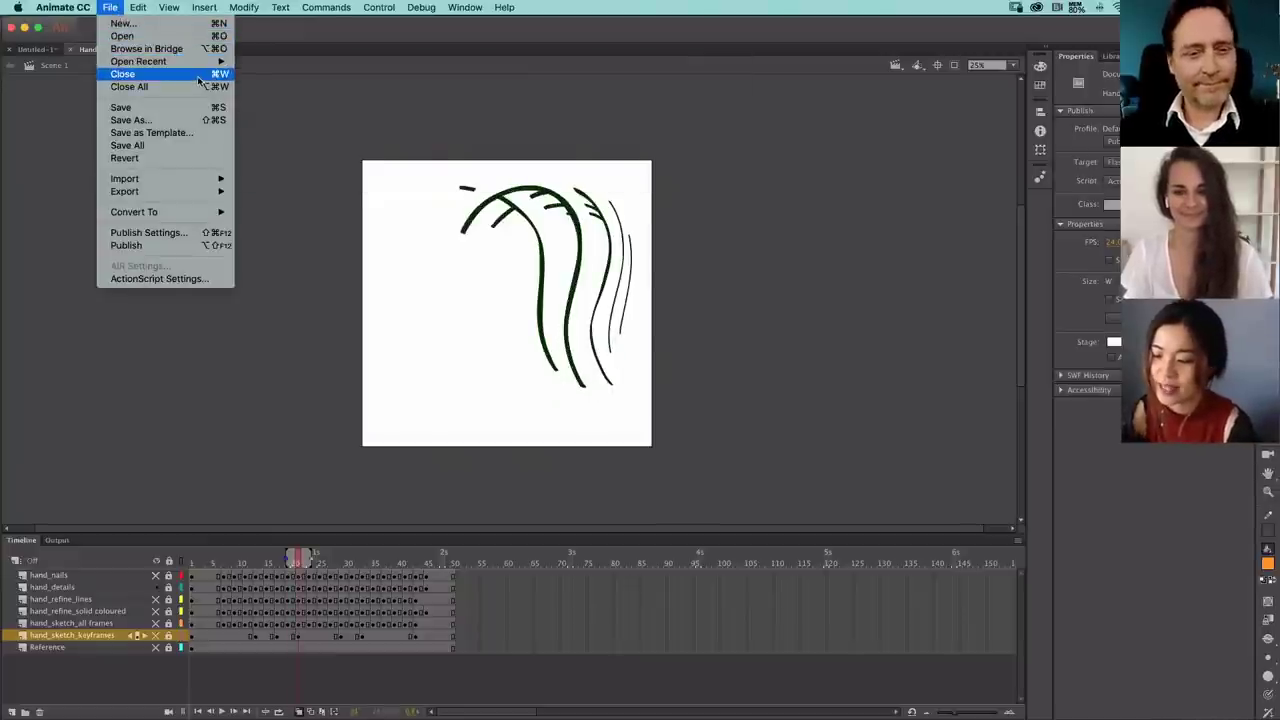
left_click(198, 233)
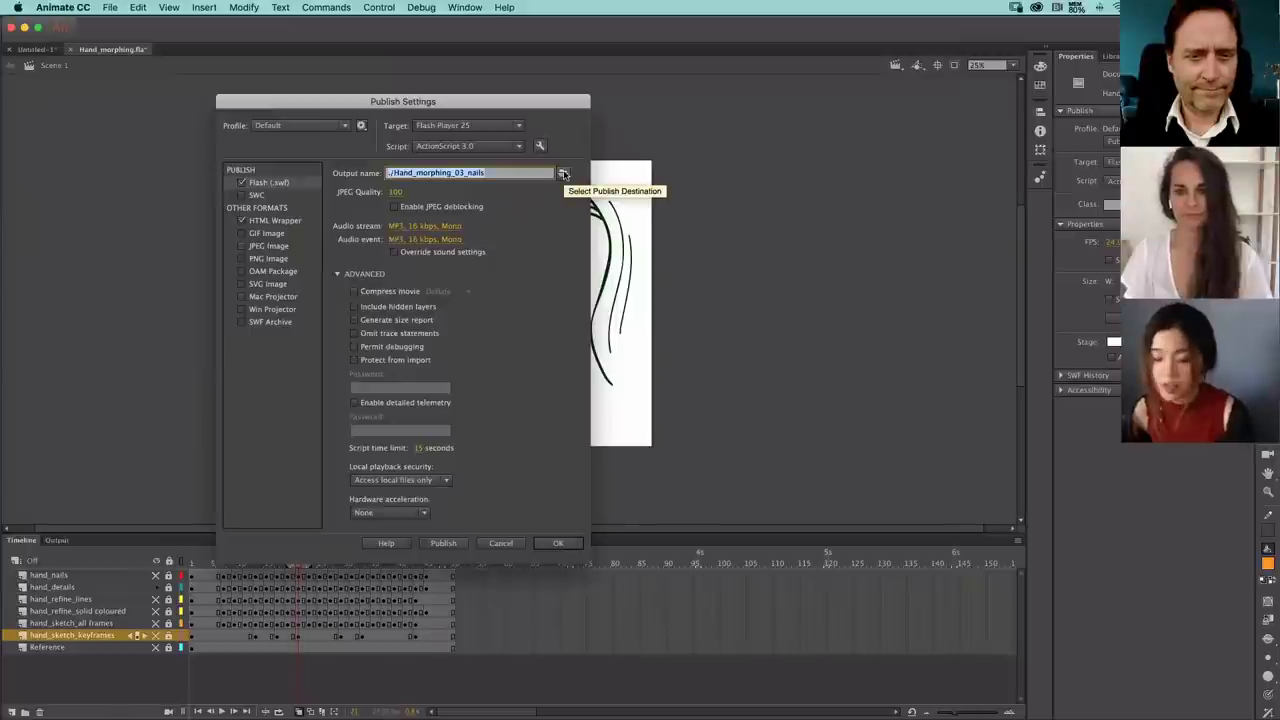
left_click(563, 175)
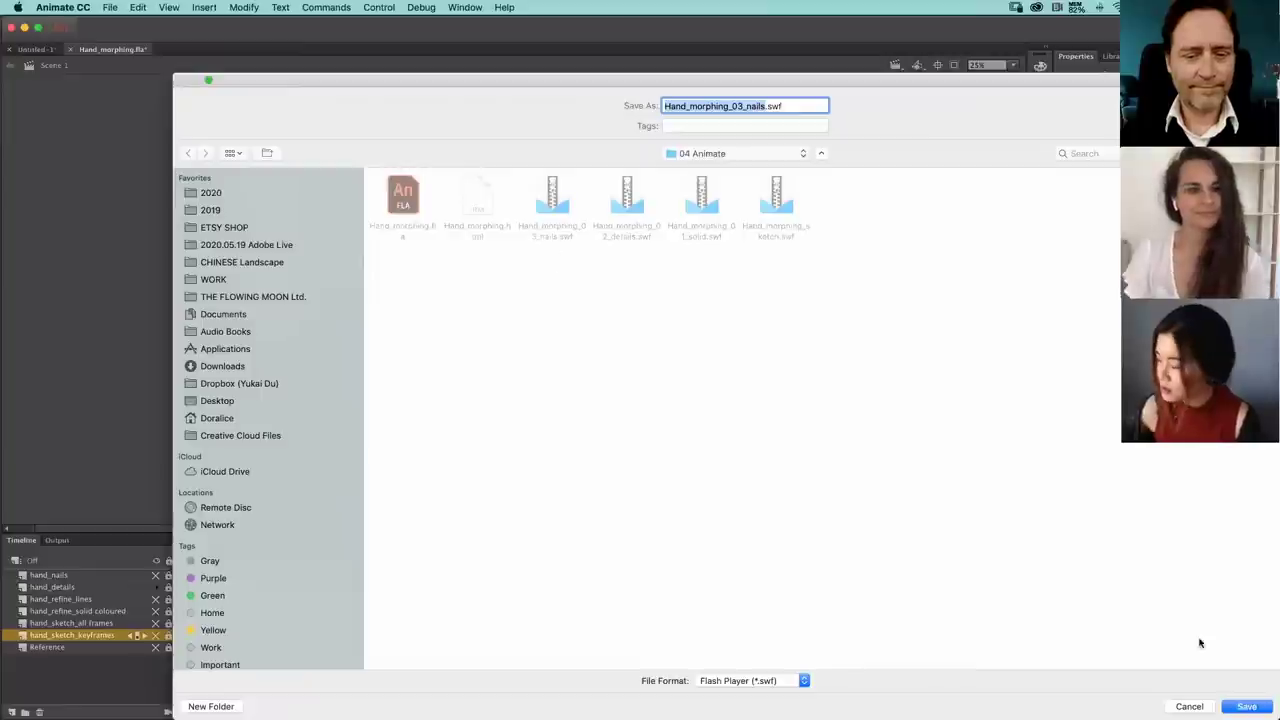
left_click(1190, 707)
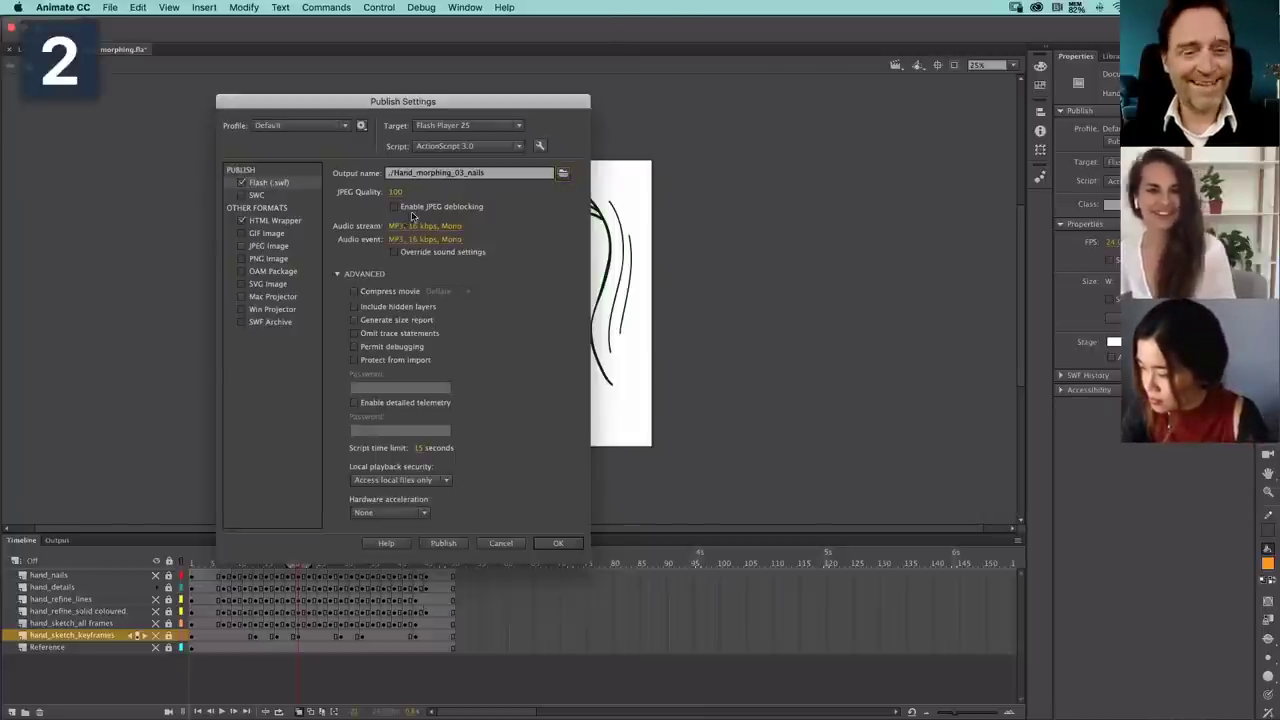
- Switch to After Effects and delete the hand details, hand pattern and hand footage items from the project's PSD folder
left_click(930, 564)
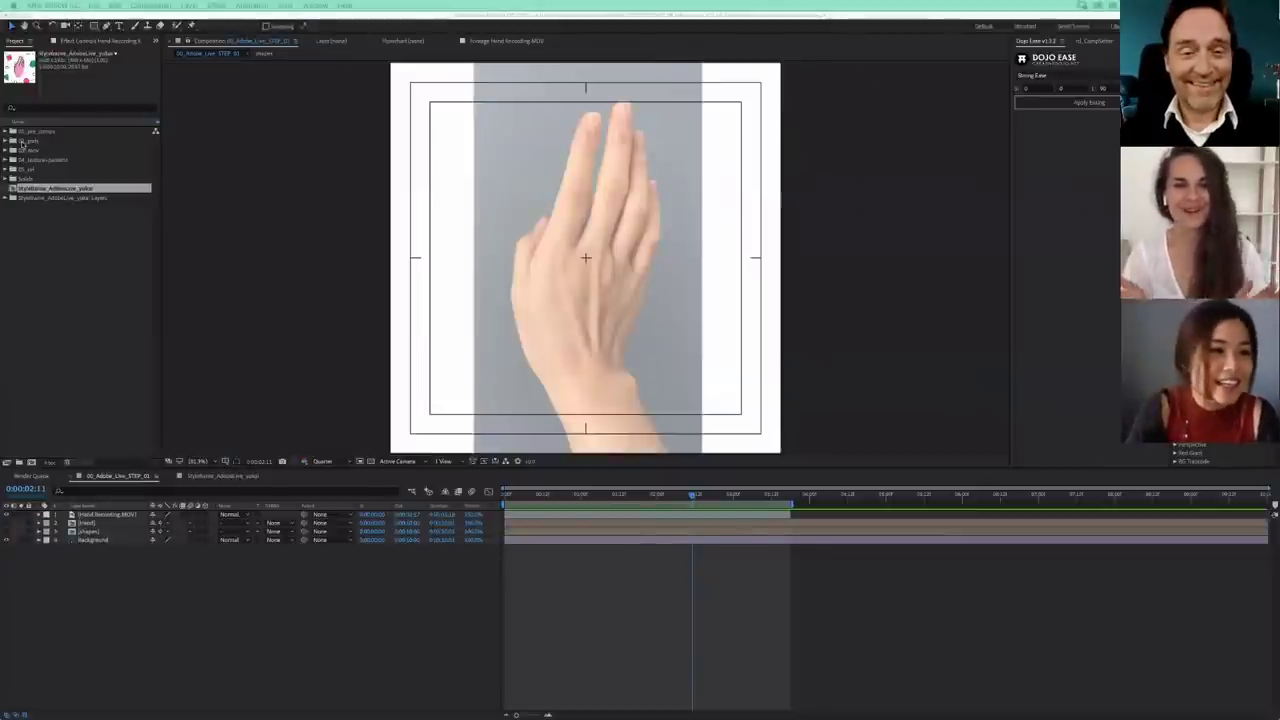
left_click(6, 143)
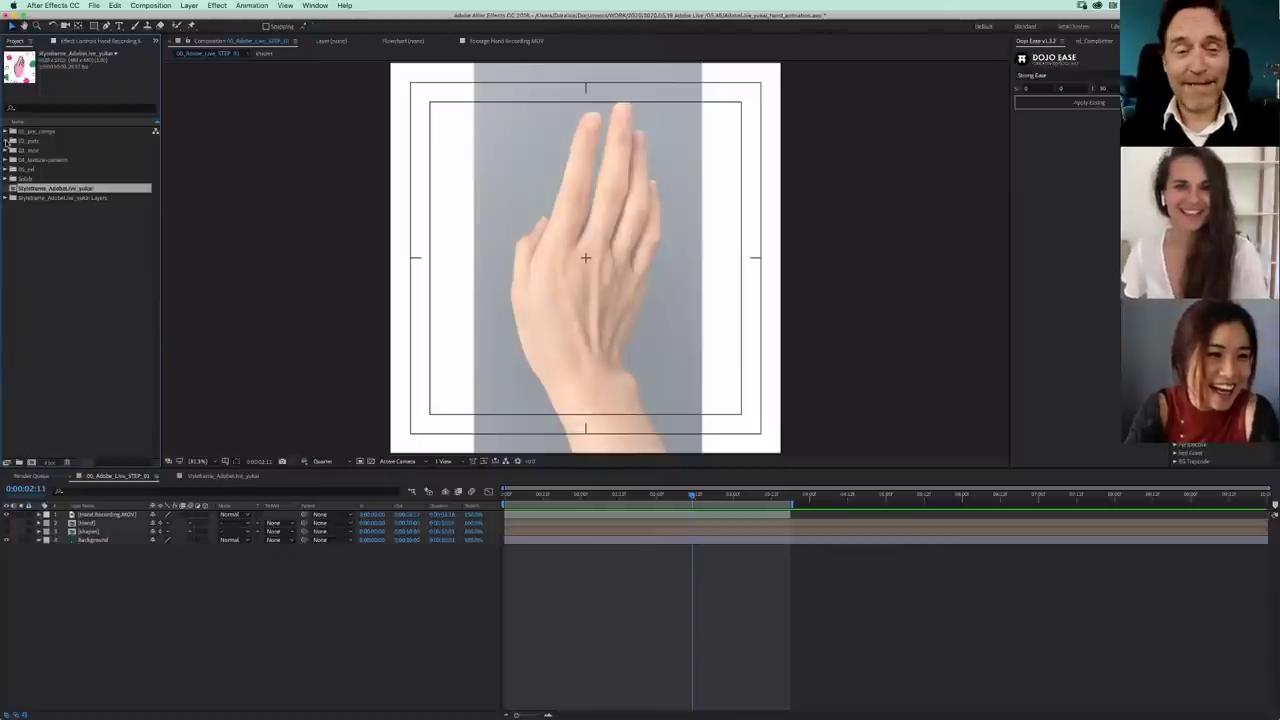
left_click(7, 141)
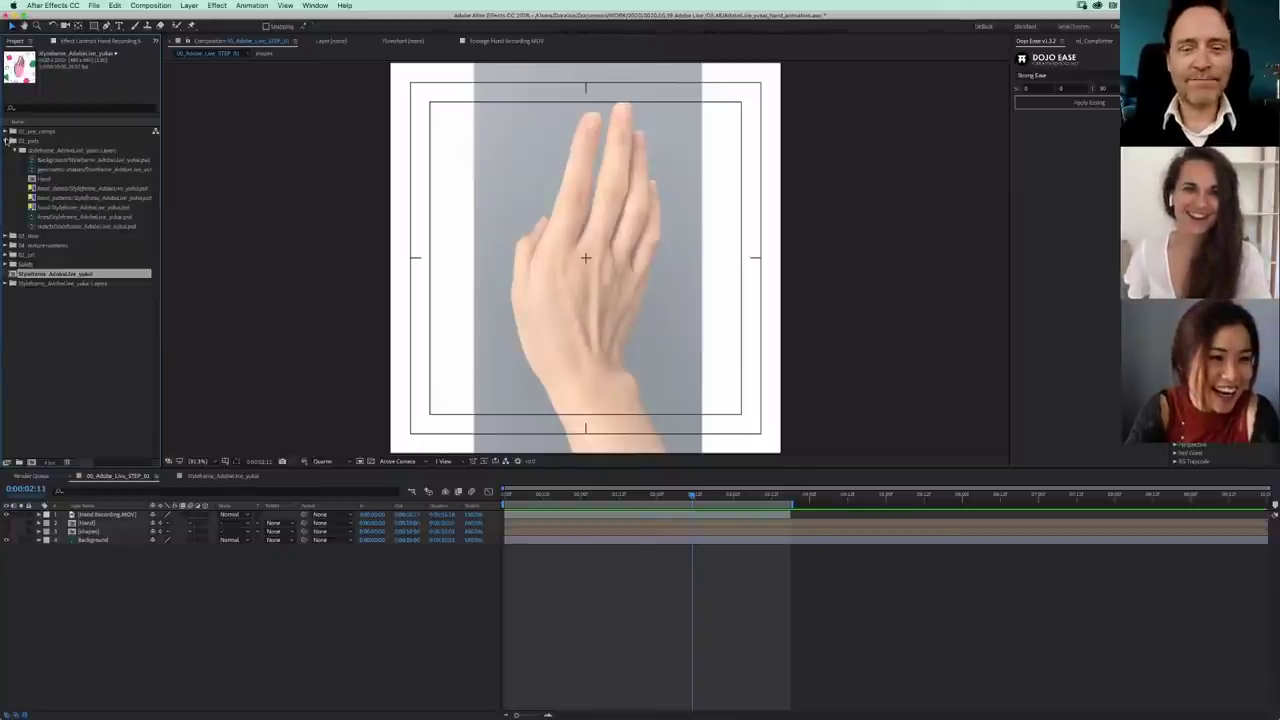
left_click(80, 189)
left_click(81, 206, "shift")
key("Delete")
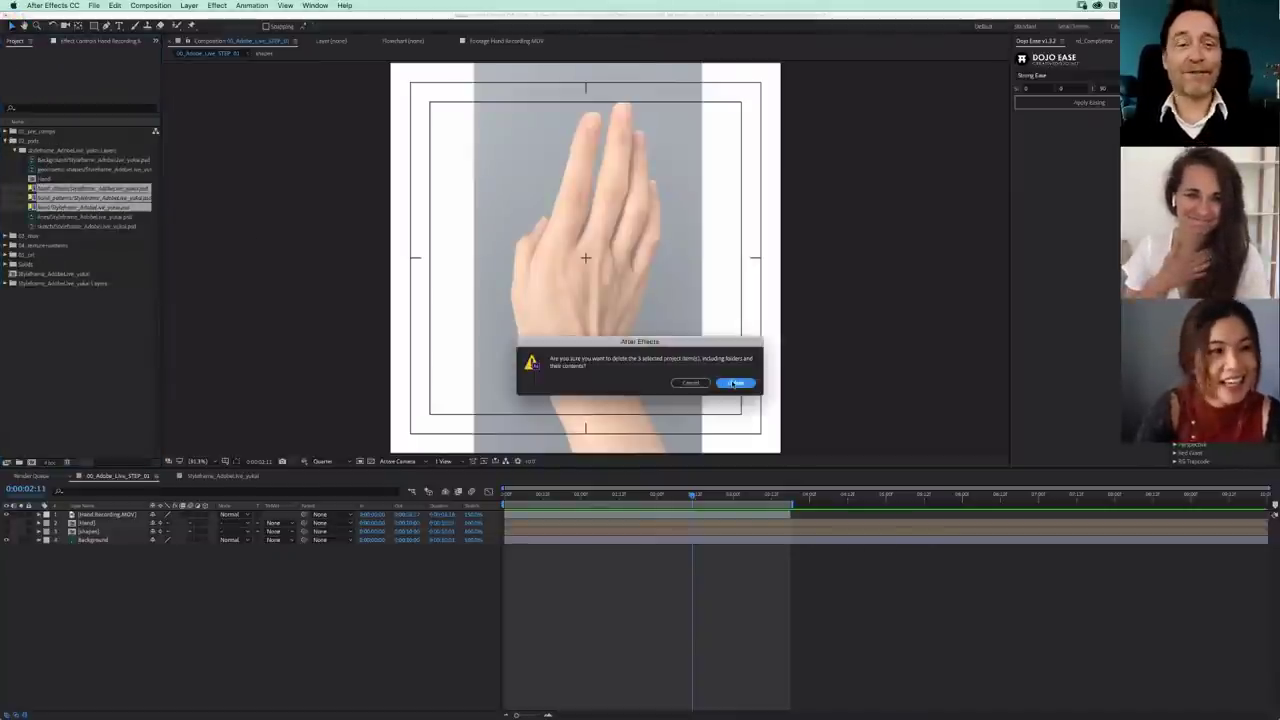
left_click(736, 383)
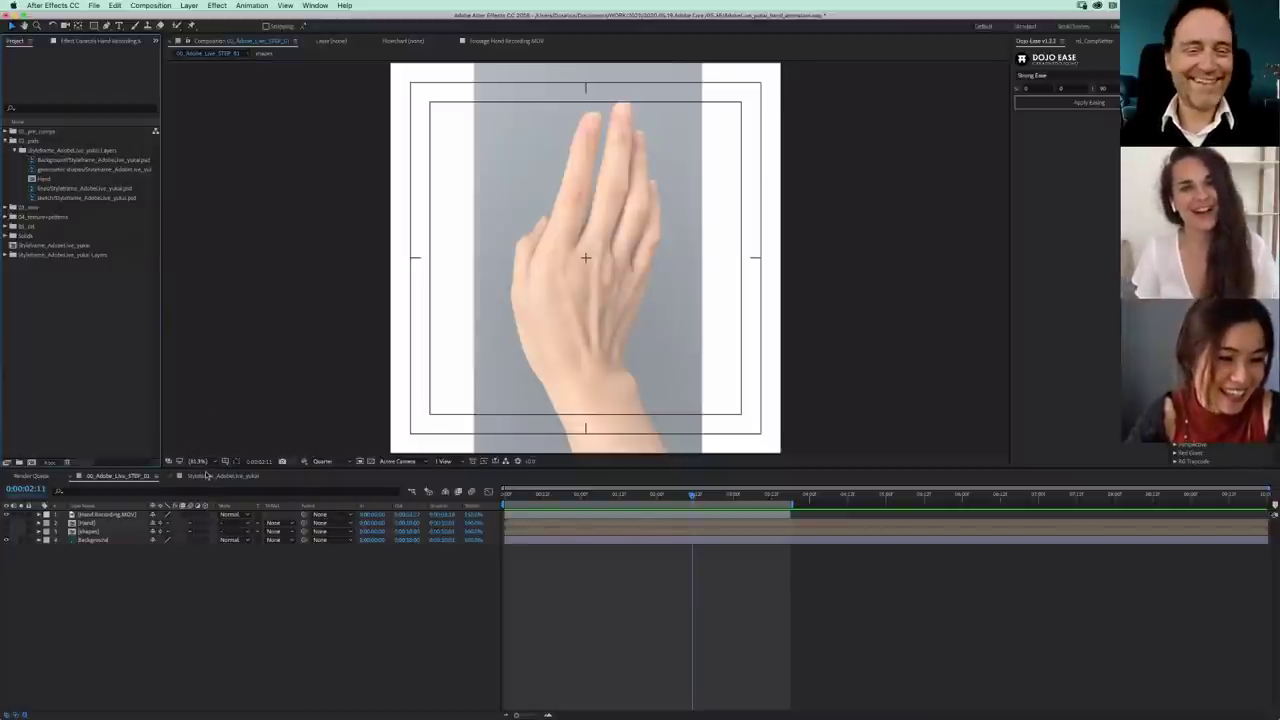
left_click(6, 140)
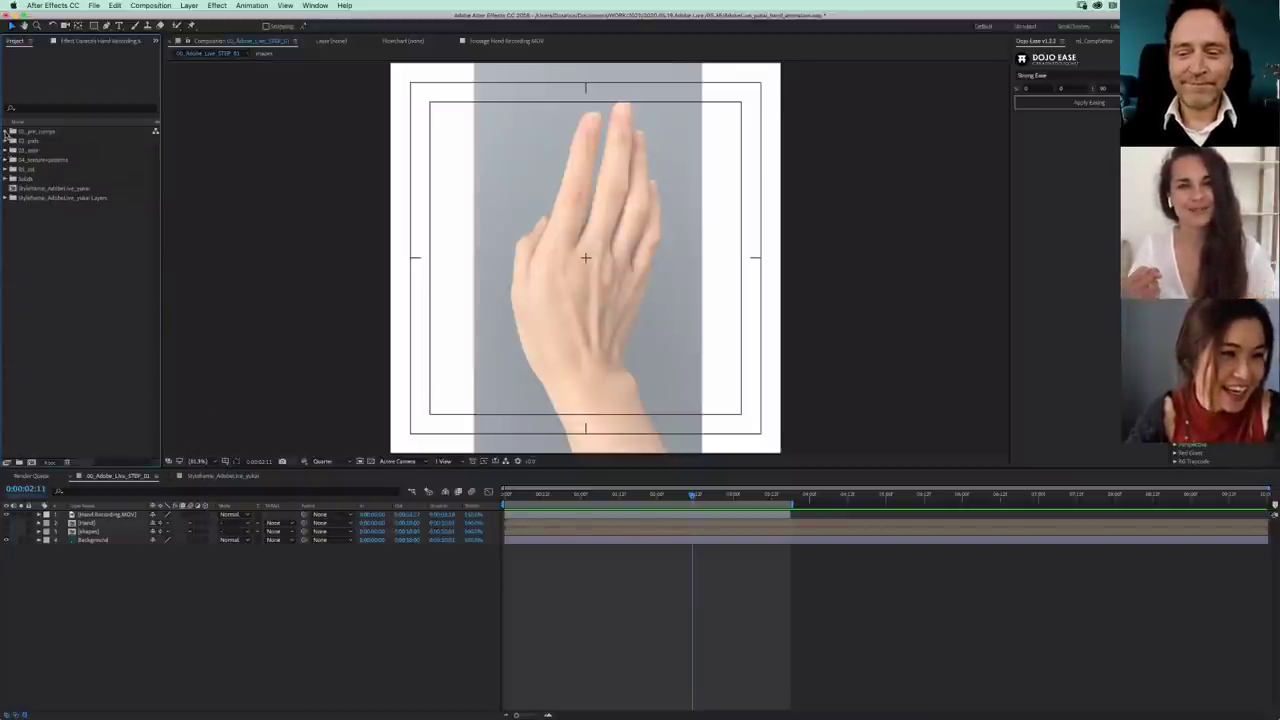
- Open the 00_Adobe_Live_STEP_02 composition from 01_pre_comps at its first frame, and select the STEP_01 composition for comparison
left_click(6, 131)
left_click(60, 189)
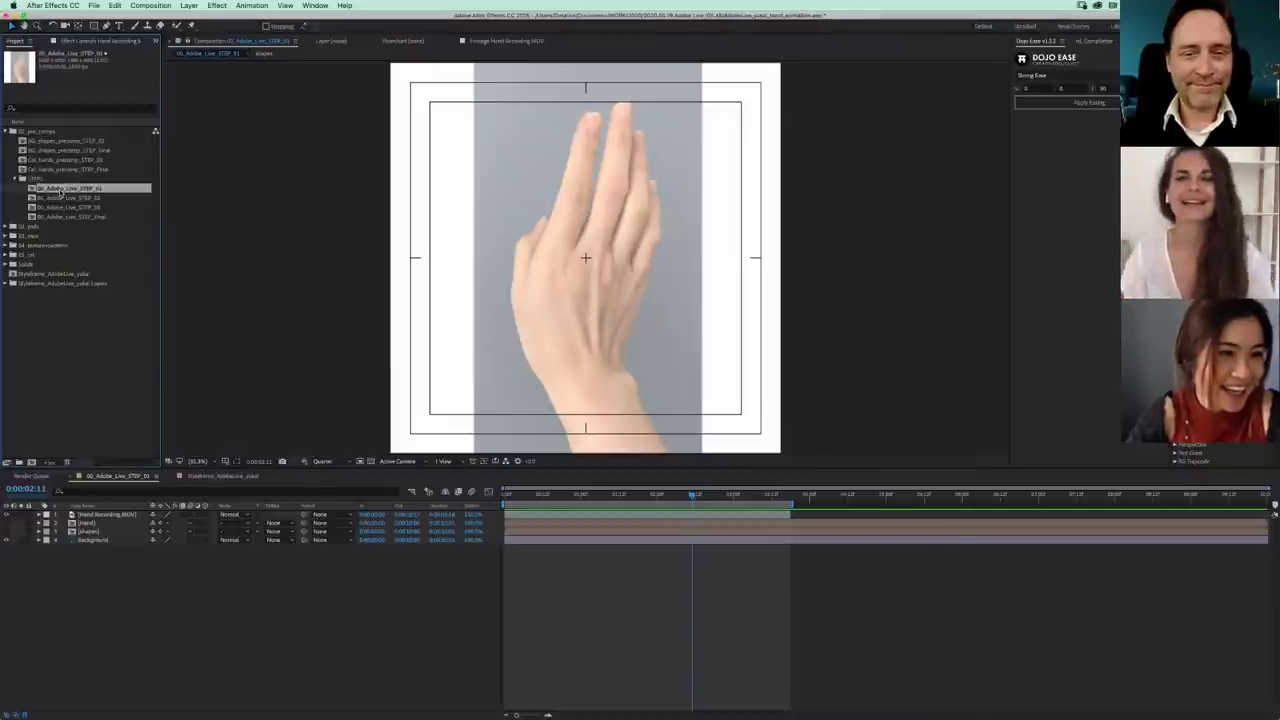
left_click(70, 198)
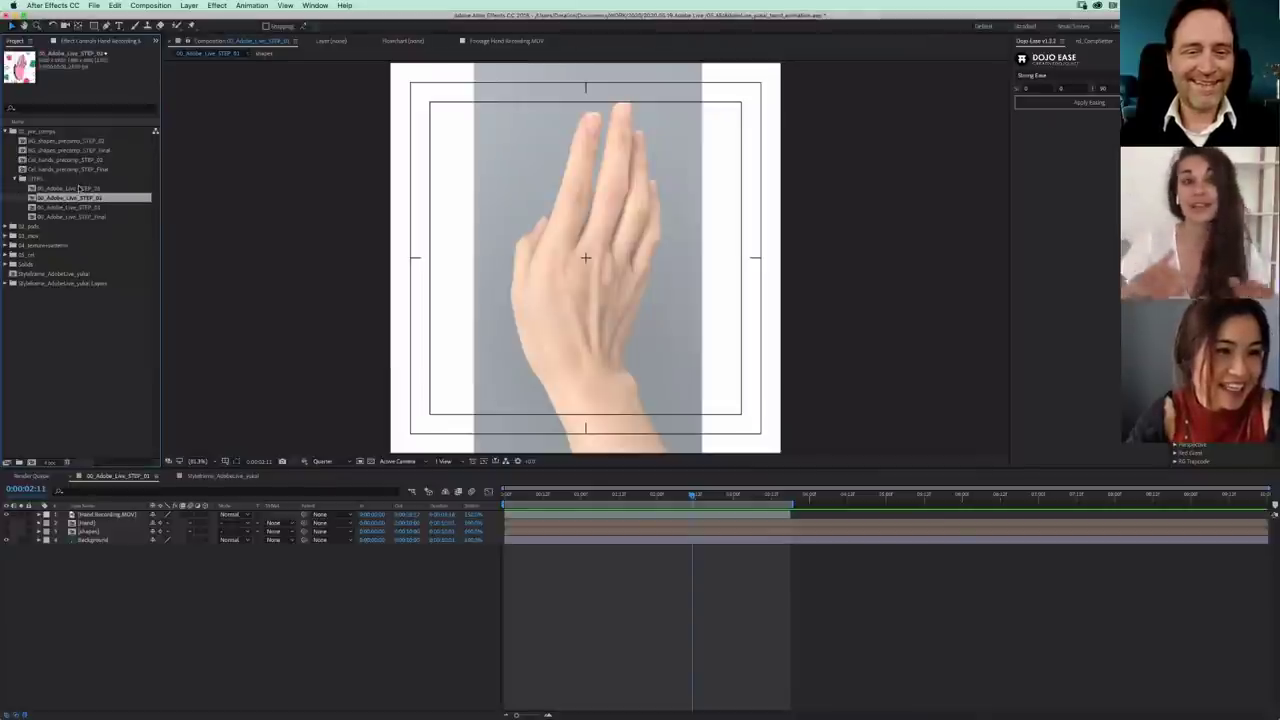
left_click(78, 189)
left_click(83, 198)
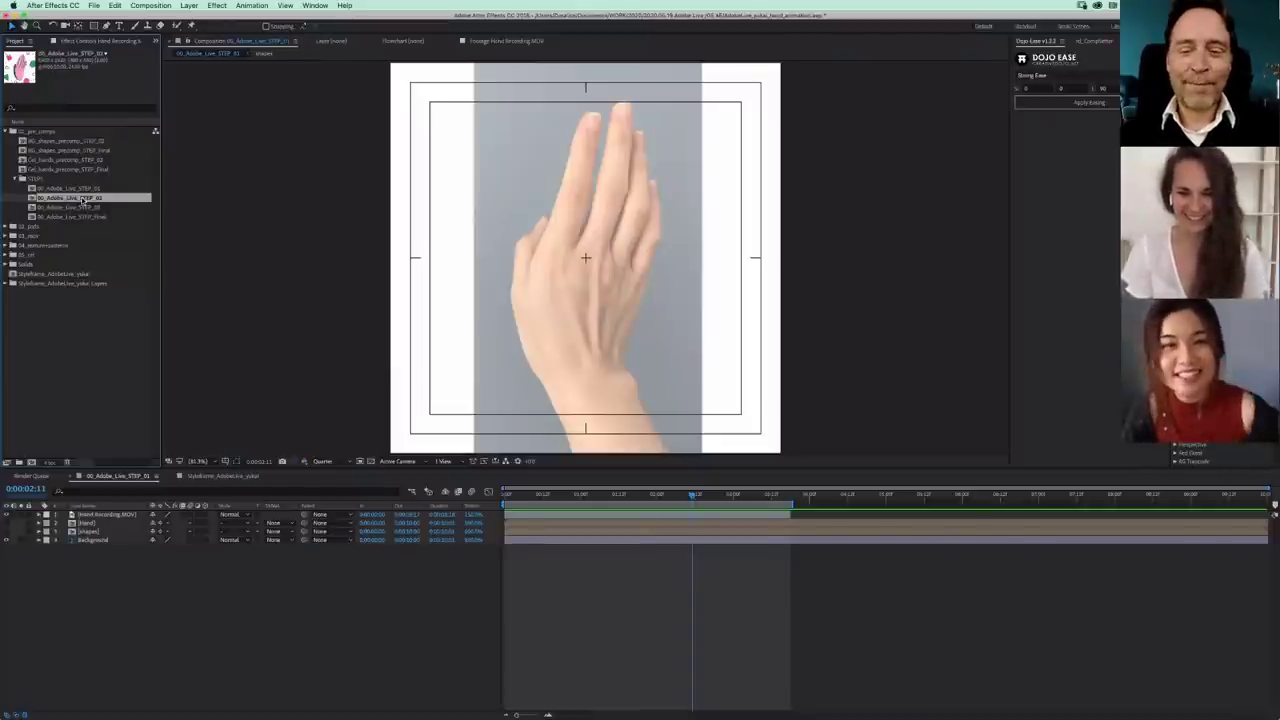
double_click(82, 199)
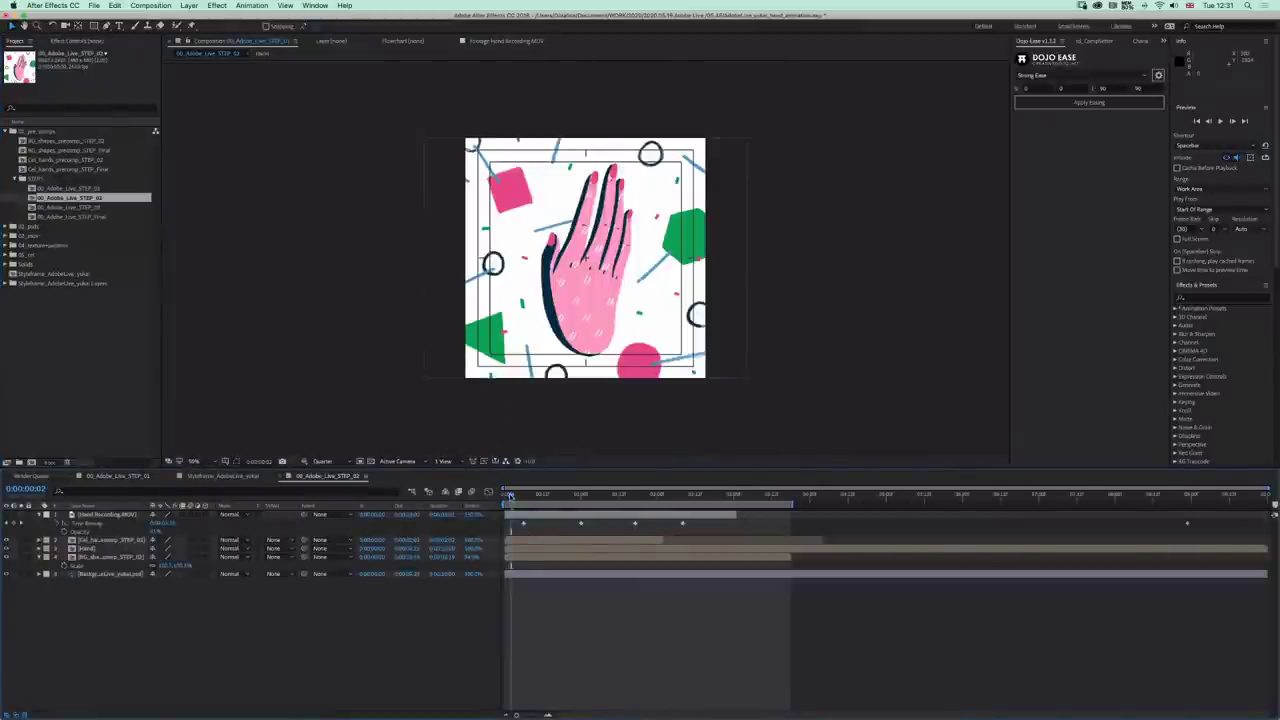
left_click_drag(511, 495, 504, 495)
left_click(70, 189)
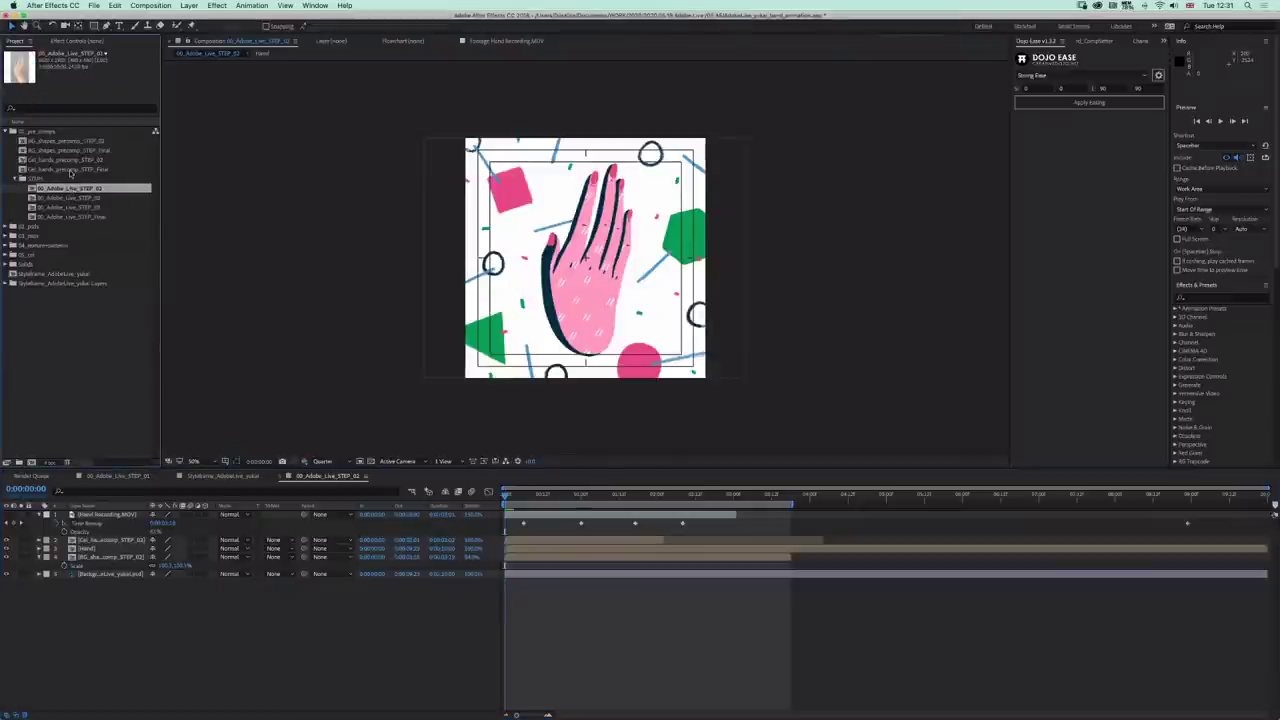
- Expand the cel folder and open the Hand_morphing_01_solid.swf footage to look at it
left_click(8, 256)
left_click(40, 265)
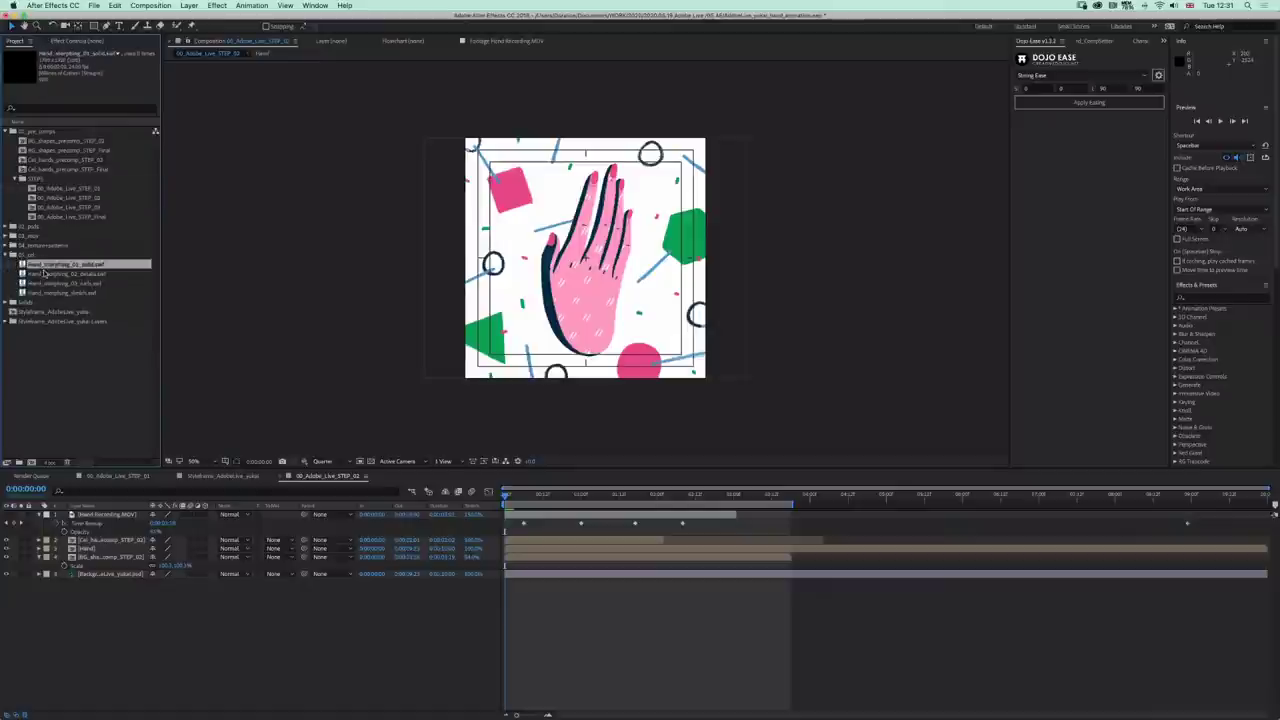
double_click(43, 266)
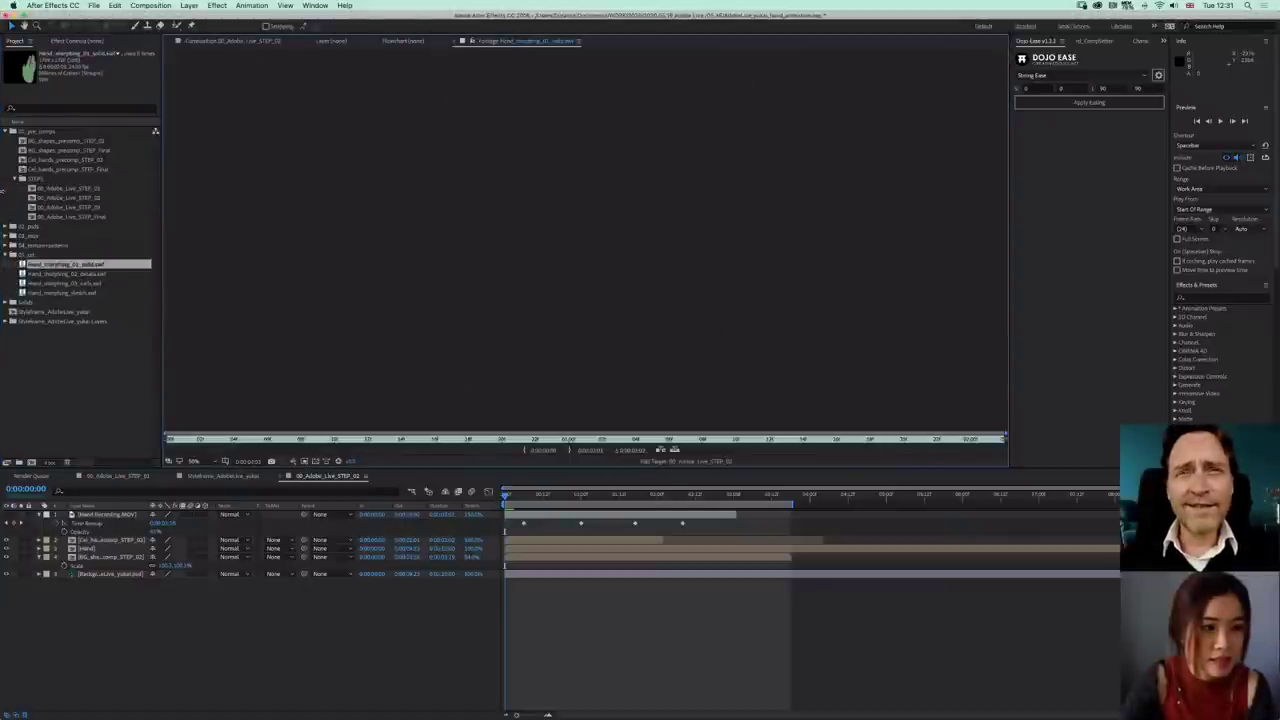
left_click(40, 162)
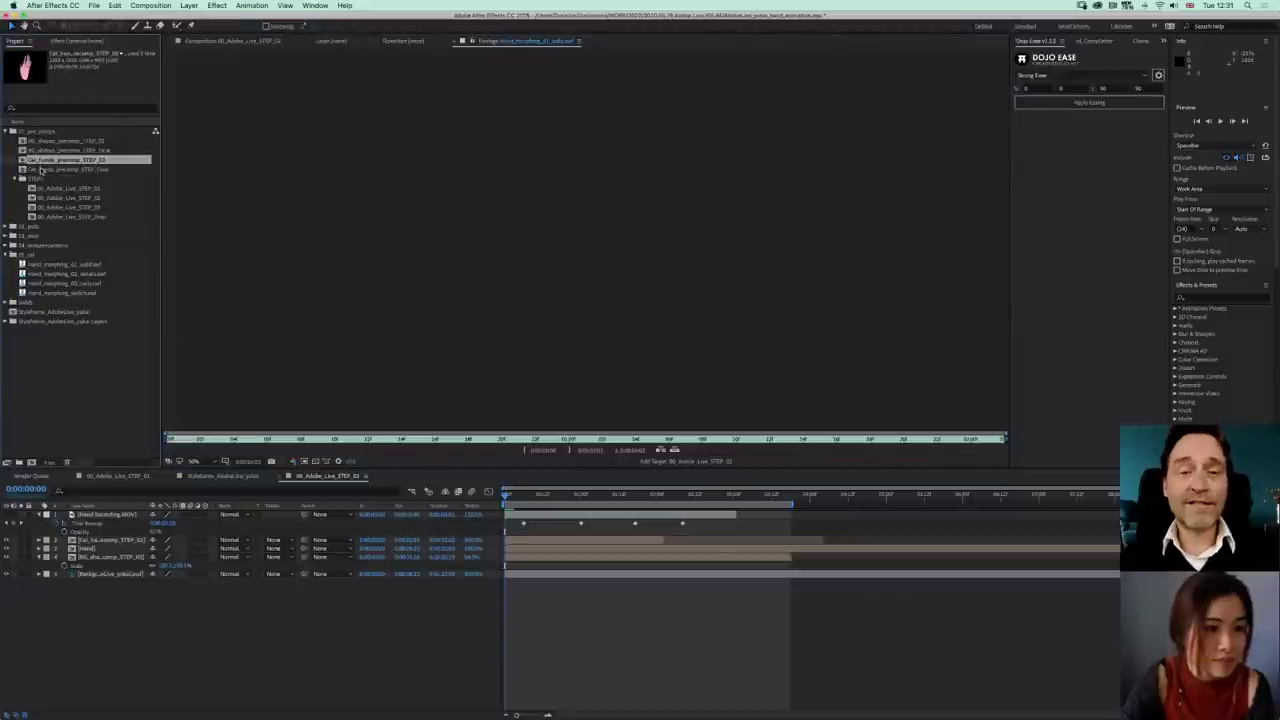
left_click(41, 169)
left_click(40, 160)
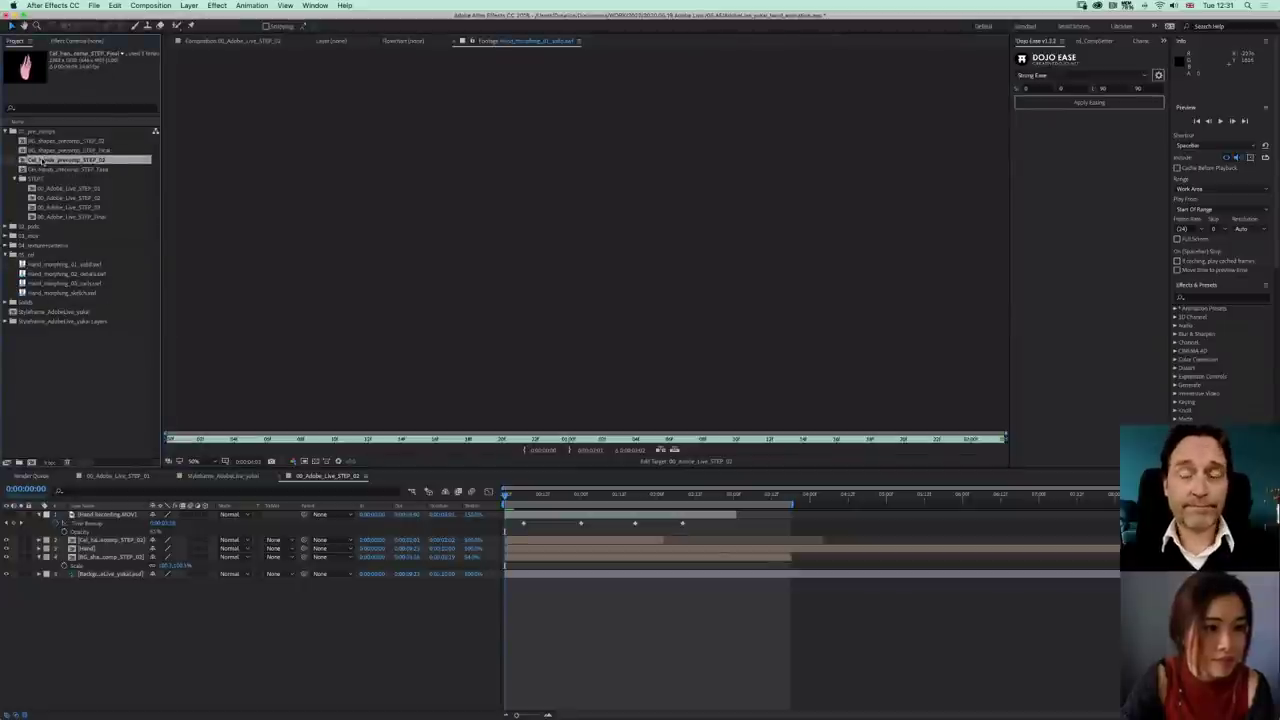
left_click(78, 265)
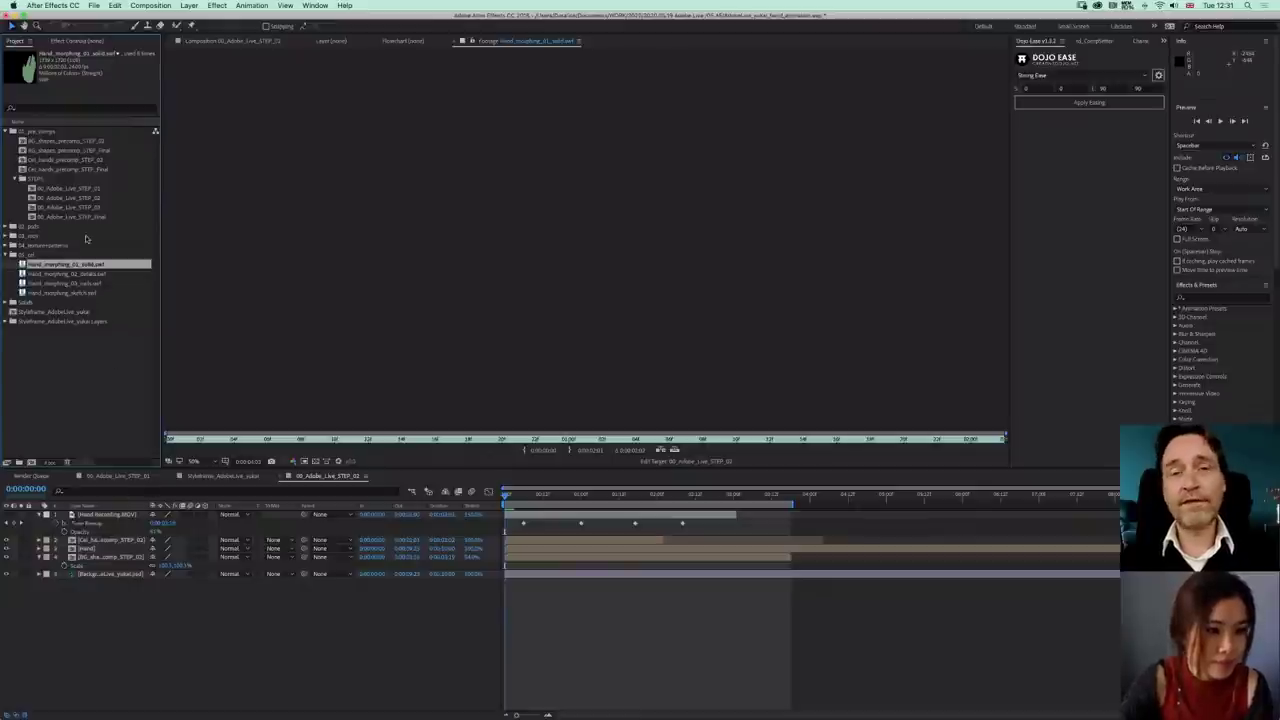
- Add the solid, details and nails Hand_morphing SWF files above the hand recording in the 00_Adobe_Live_STEP_01 composition
double_click(89, 190)
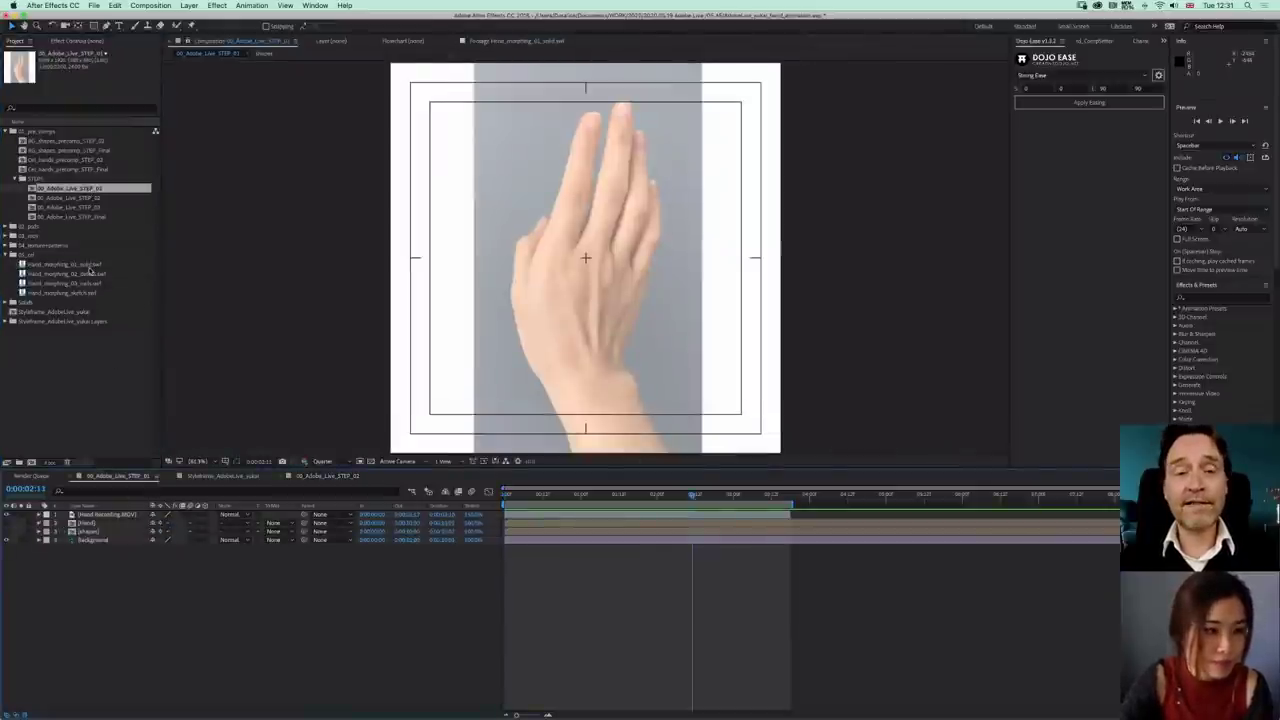
left_click(96, 284, "shift")
left_click_drag(94, 285, 520, 521)
left_click(544, 521)
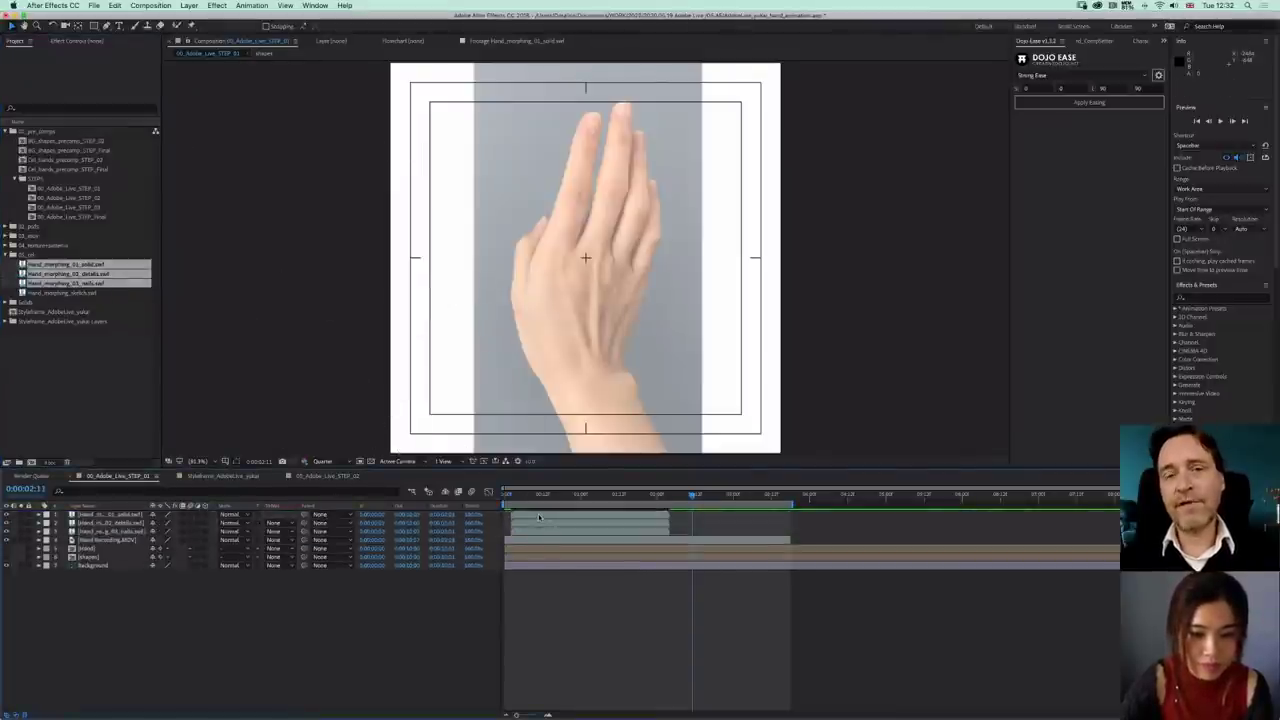
- Shift the three Hand_morphing layers together so they start at the first frame of the timeline
left_click(538, 517)
left_click(538, 531, "shift")
left_click_drag(540, 519, 532, 519)
left_click(503, 495)
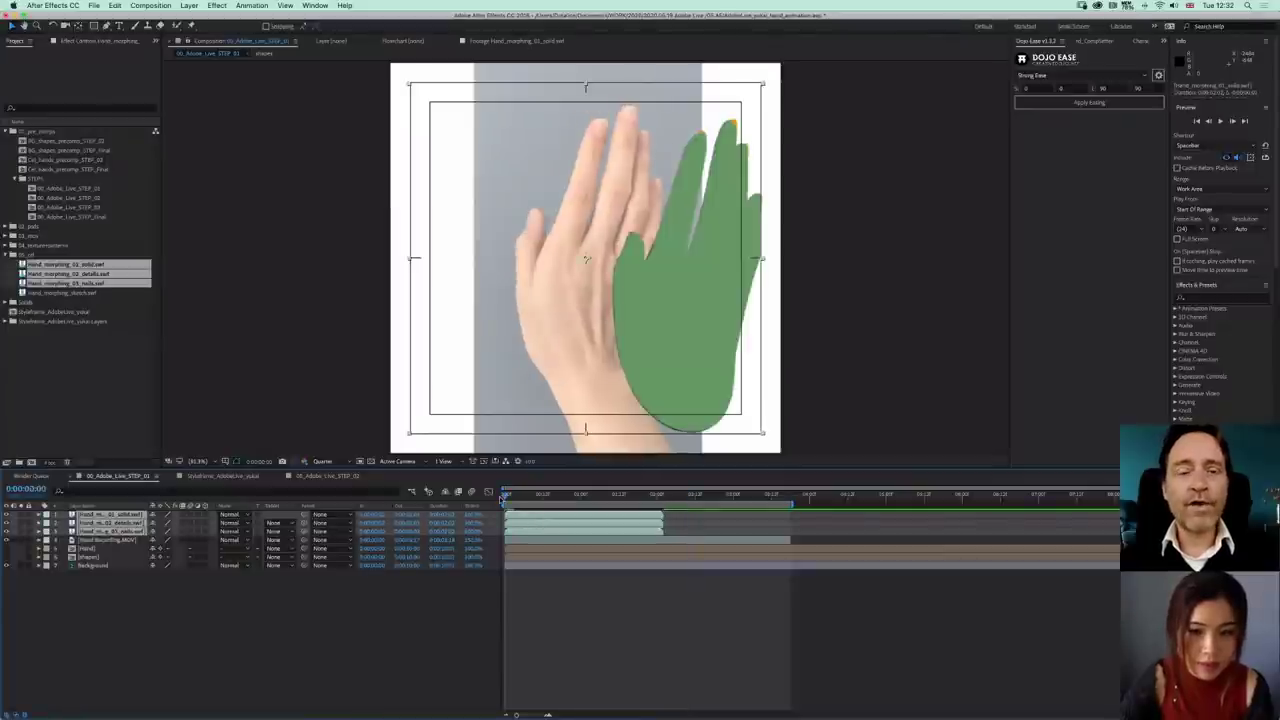
- Reorder the Hand_morphing layers with nails on top, details in the middle and solid underneath
left_click(154, 651)
left_click(114, 515)
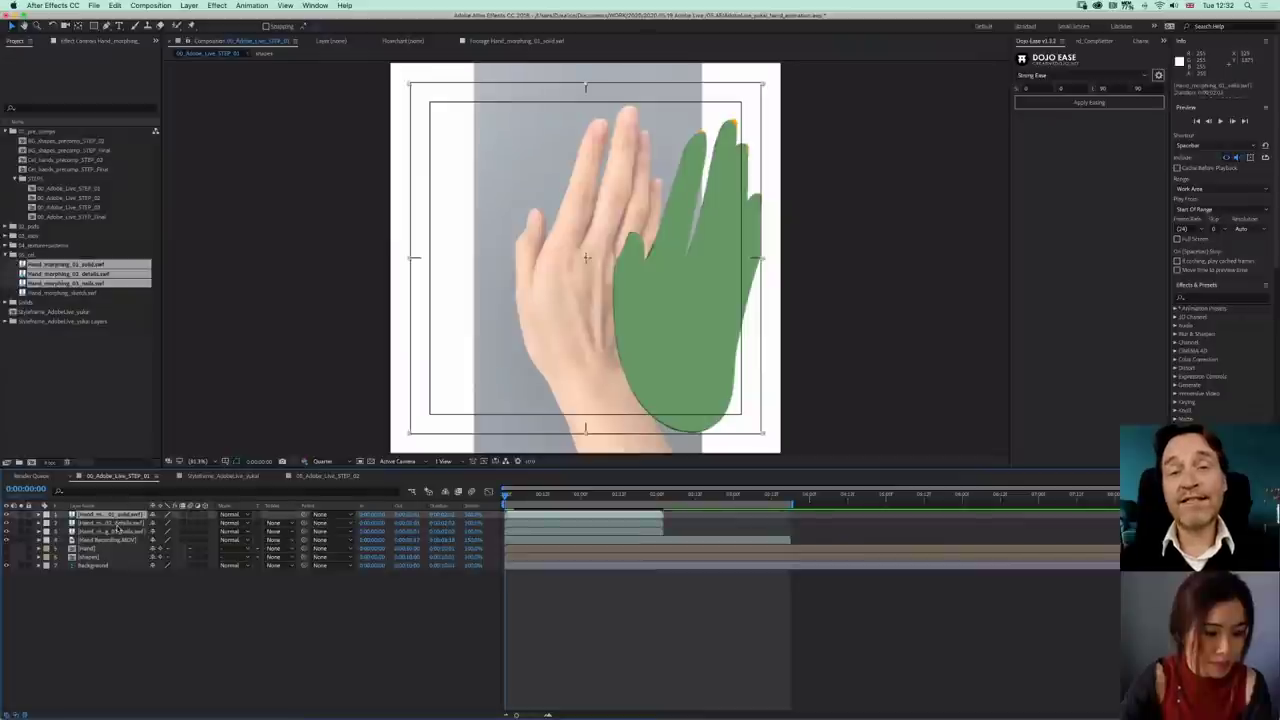
left_click(117, 523)
mouse_move(129, 531)
left_mouse_down()
mouse_move(134, 520)
mouse_move(128, 540)
left_mouse_up()
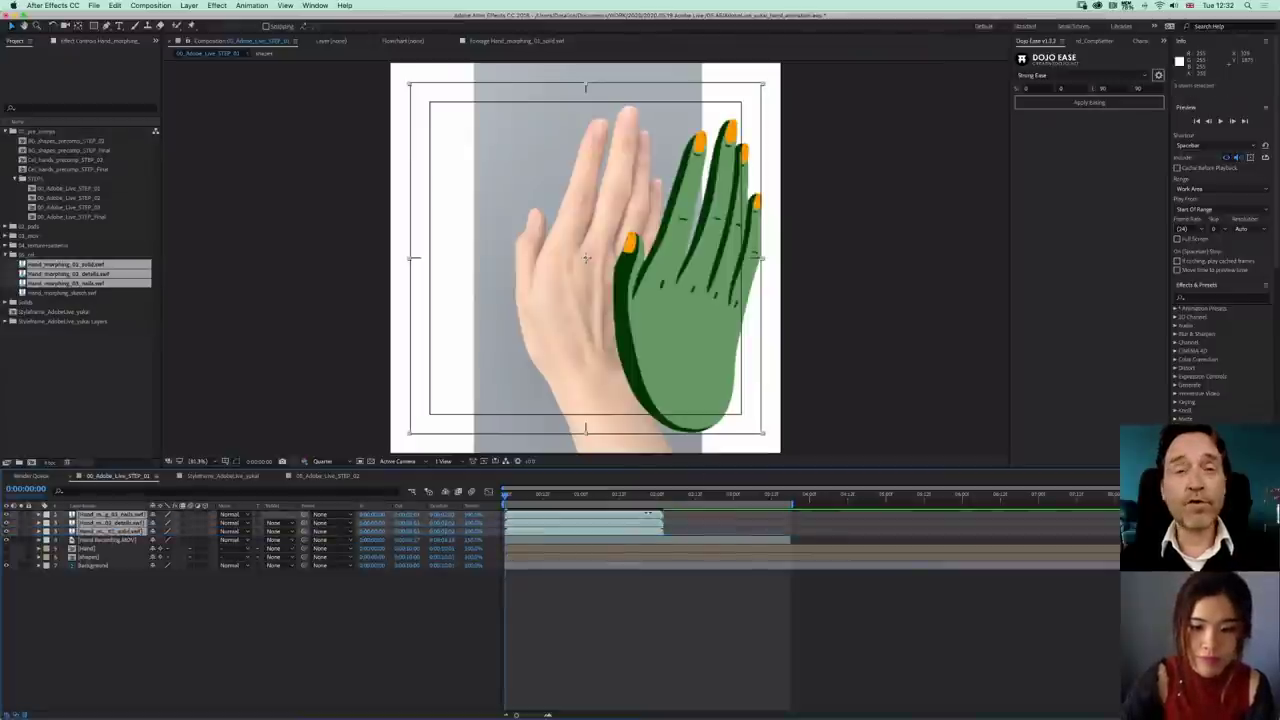
- Position the three drawn hand layers over the filmed hand and play back the animation to check the match
left_click_drag(668, 352, 576, 332)
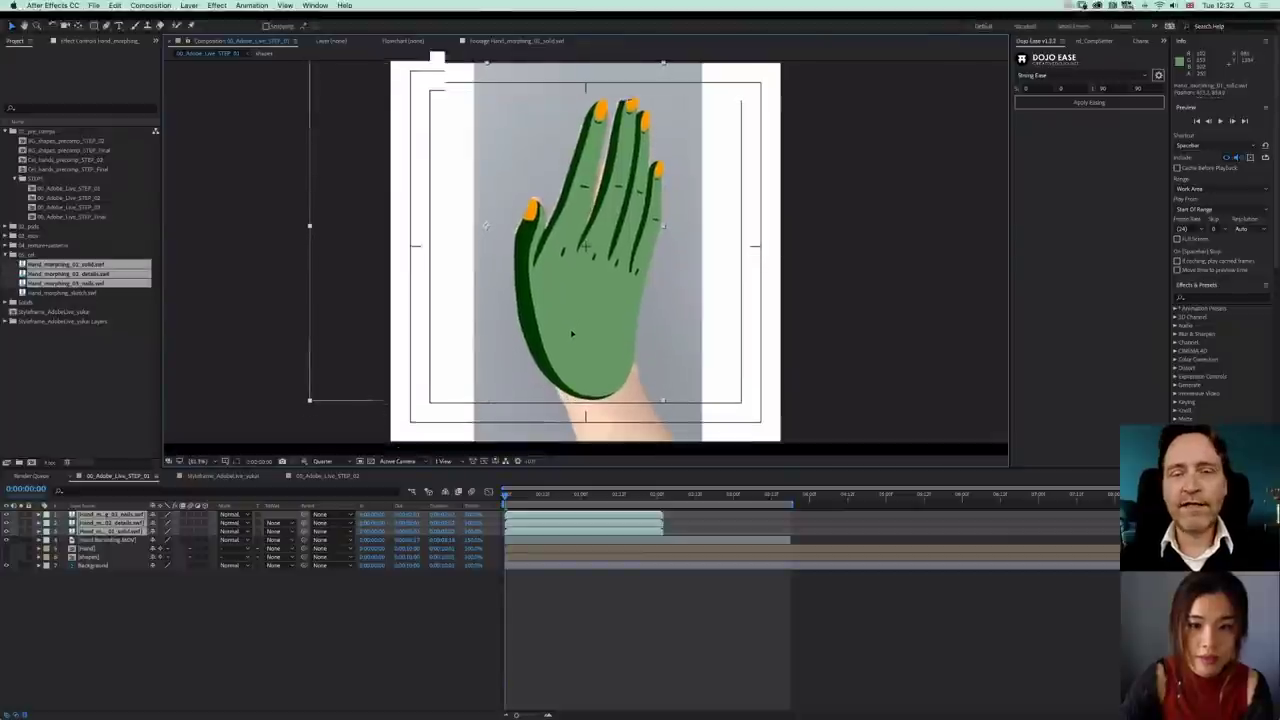
left_click(622, 569)
key("space")
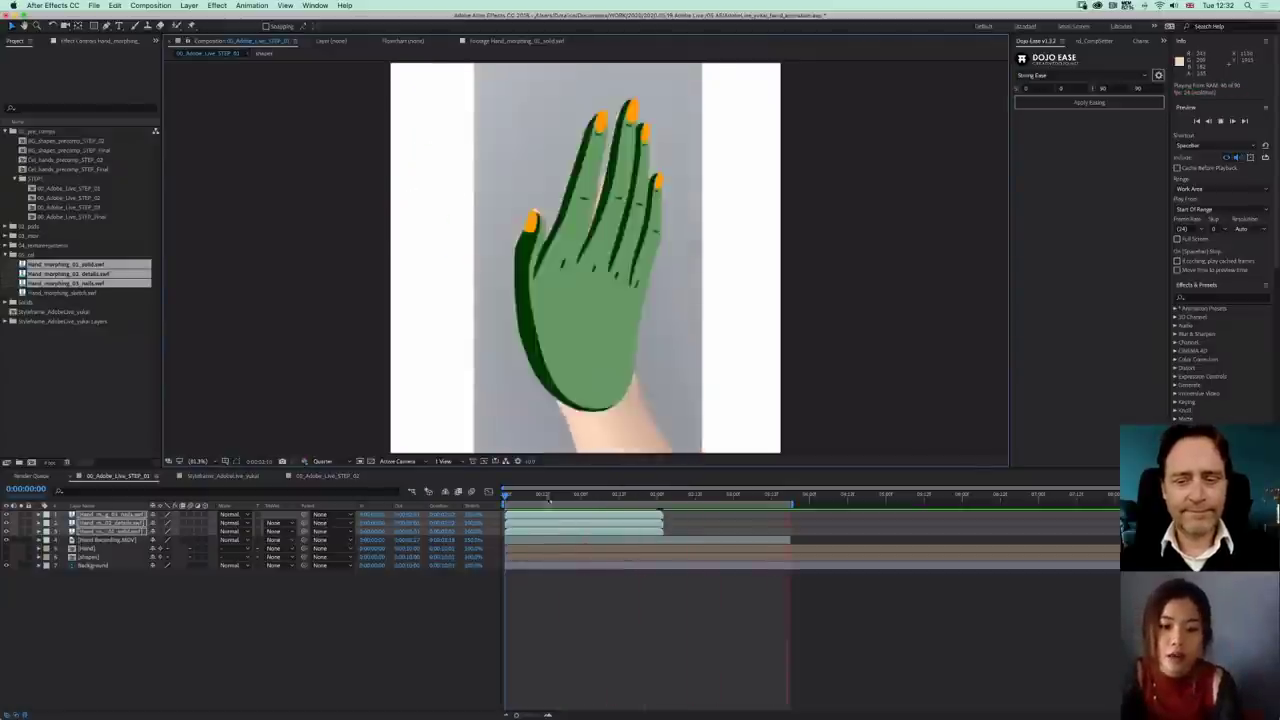
left_click_drag(548, 499, 537, 528)
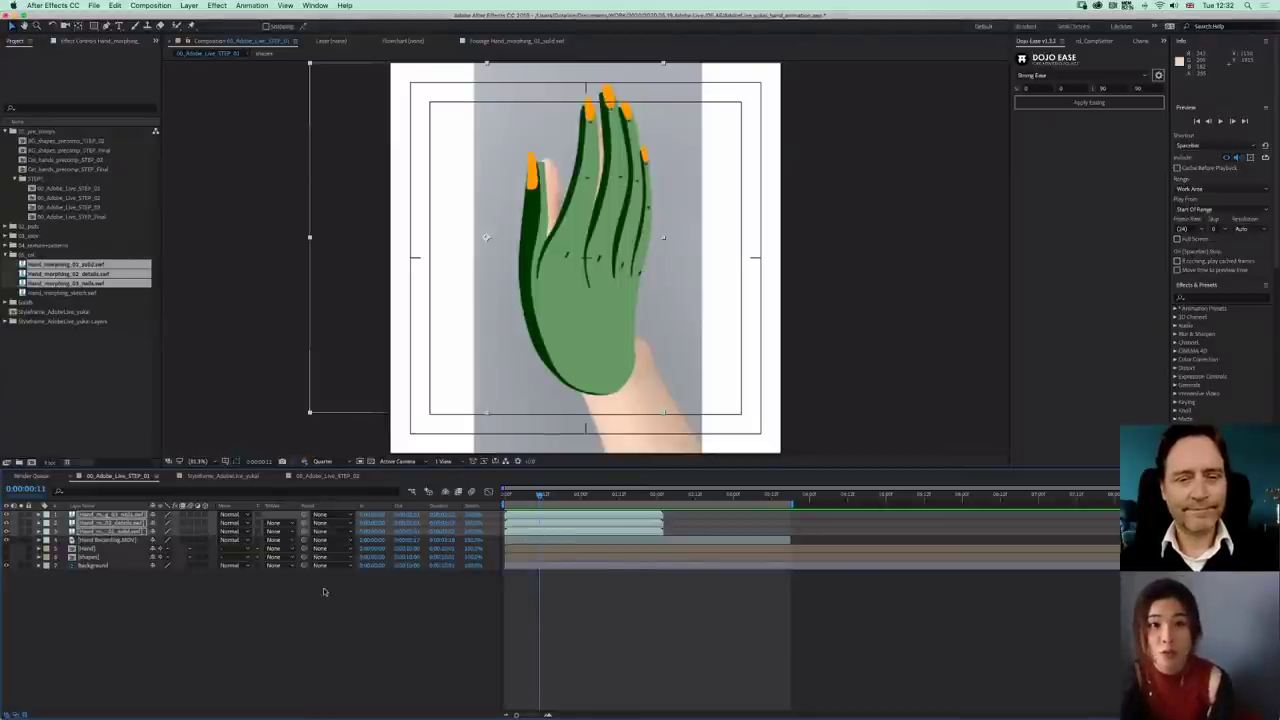
- Hide the Hand Recording.MOV layer and play back the drawn hand animation on its own
left_click(6, 541)
left_click(6, 541)
left_click(6, 541)
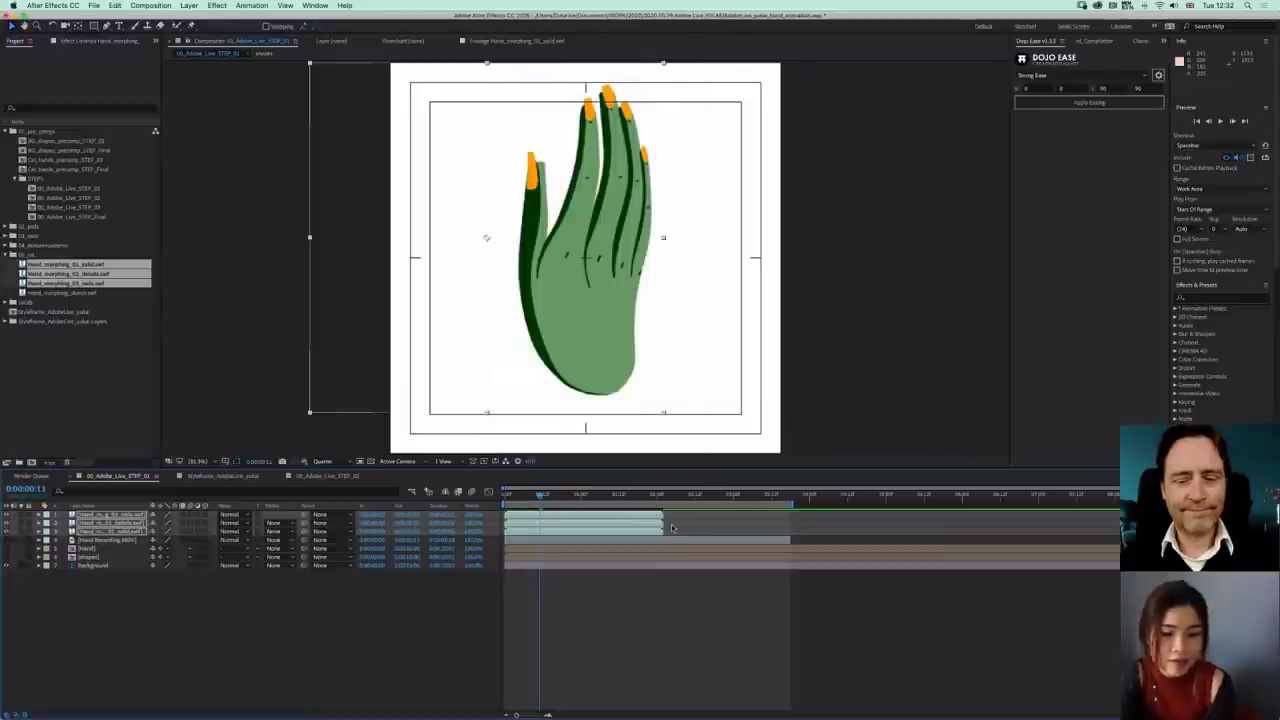
key("space")
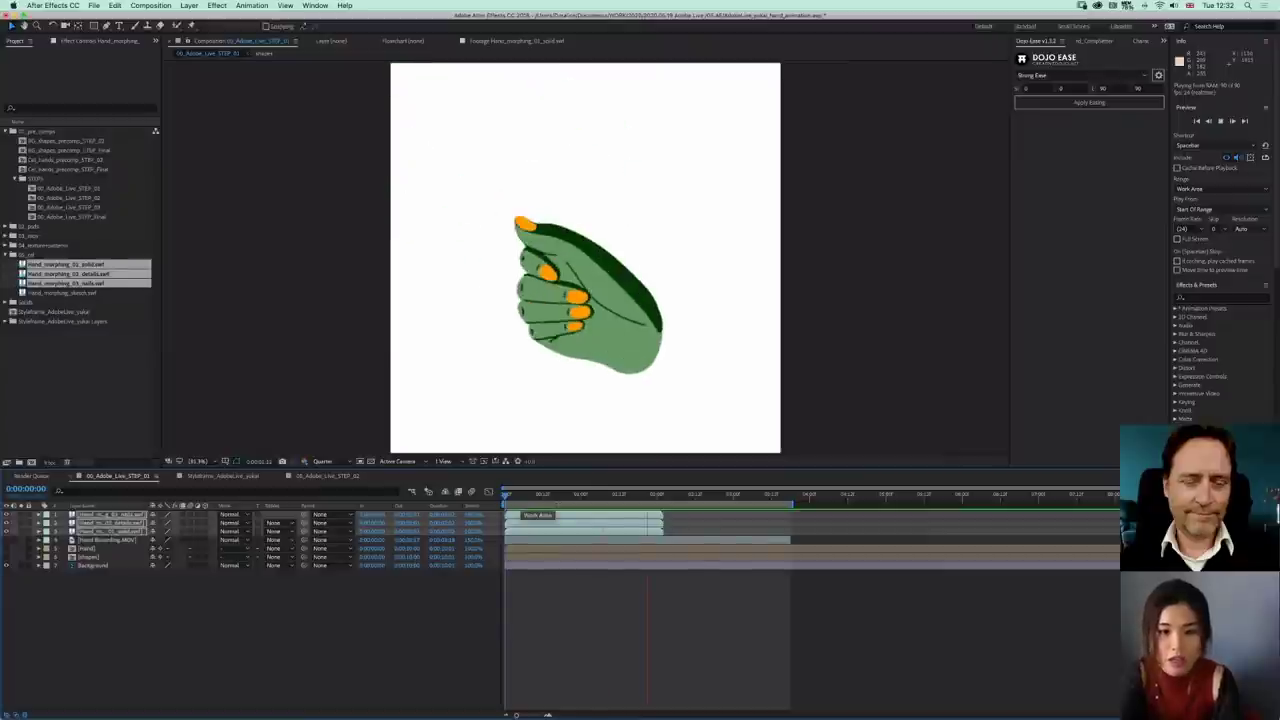
left_click_drag(590, 497, 524, 513)
key("space")
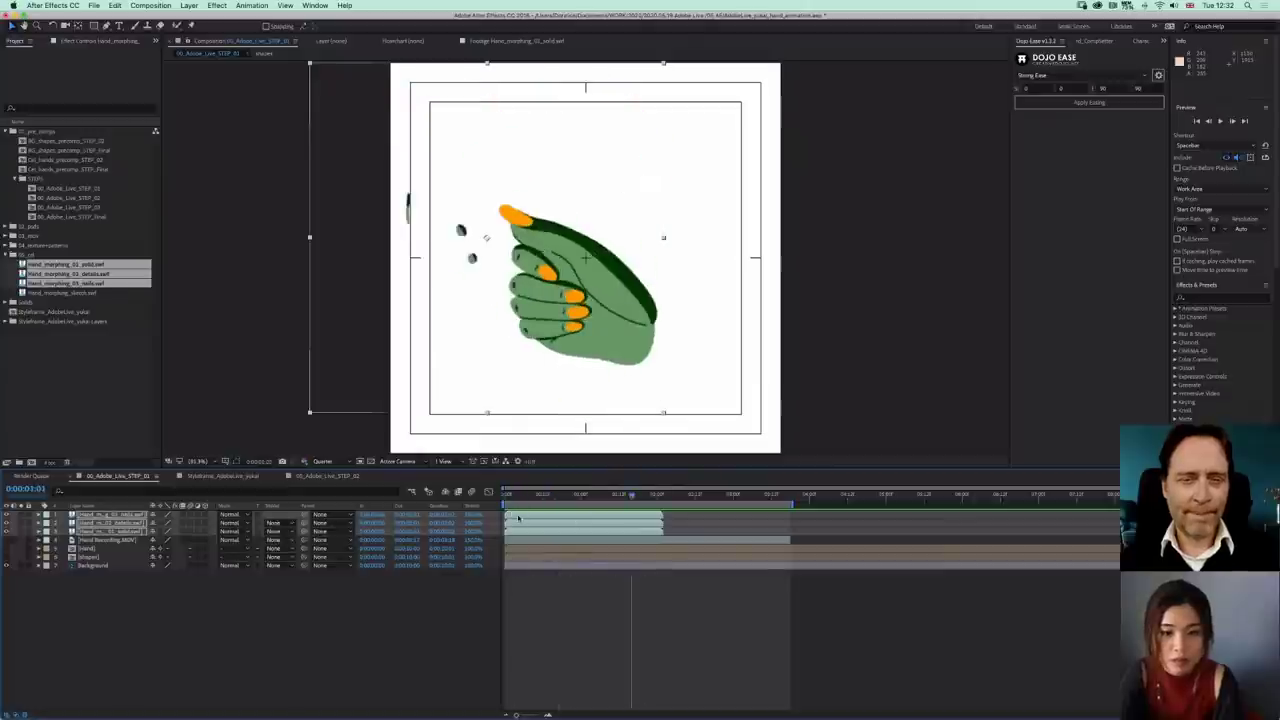
- Pre-compose the three selected Hand_morphing layers into a new composition named Hand_precomp
right_click(603, 517)
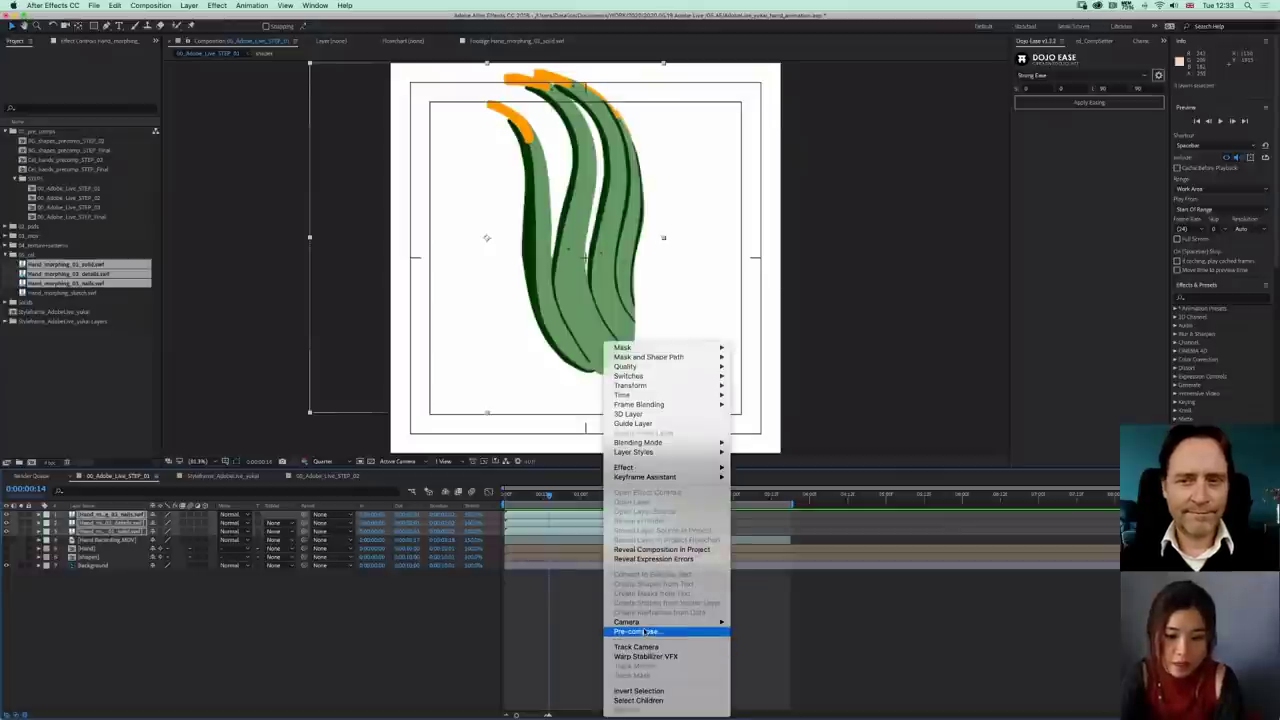
left_click(648, 632)
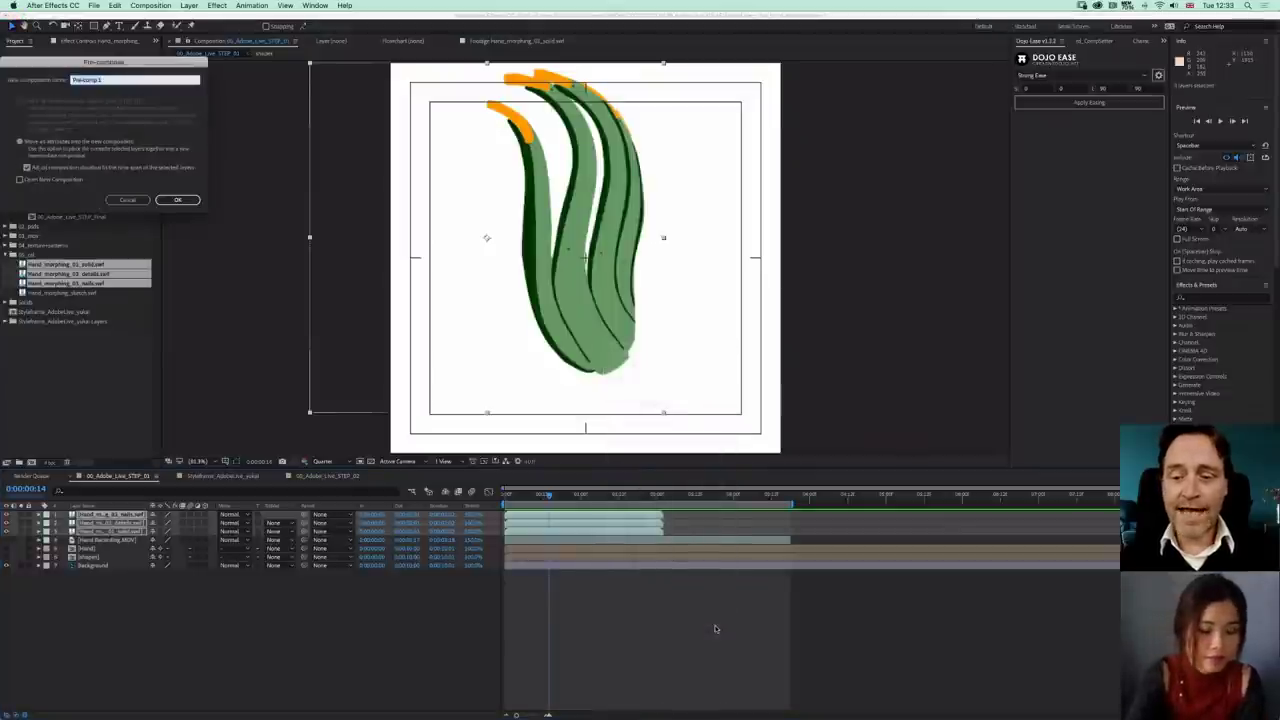
type("Hand_p")
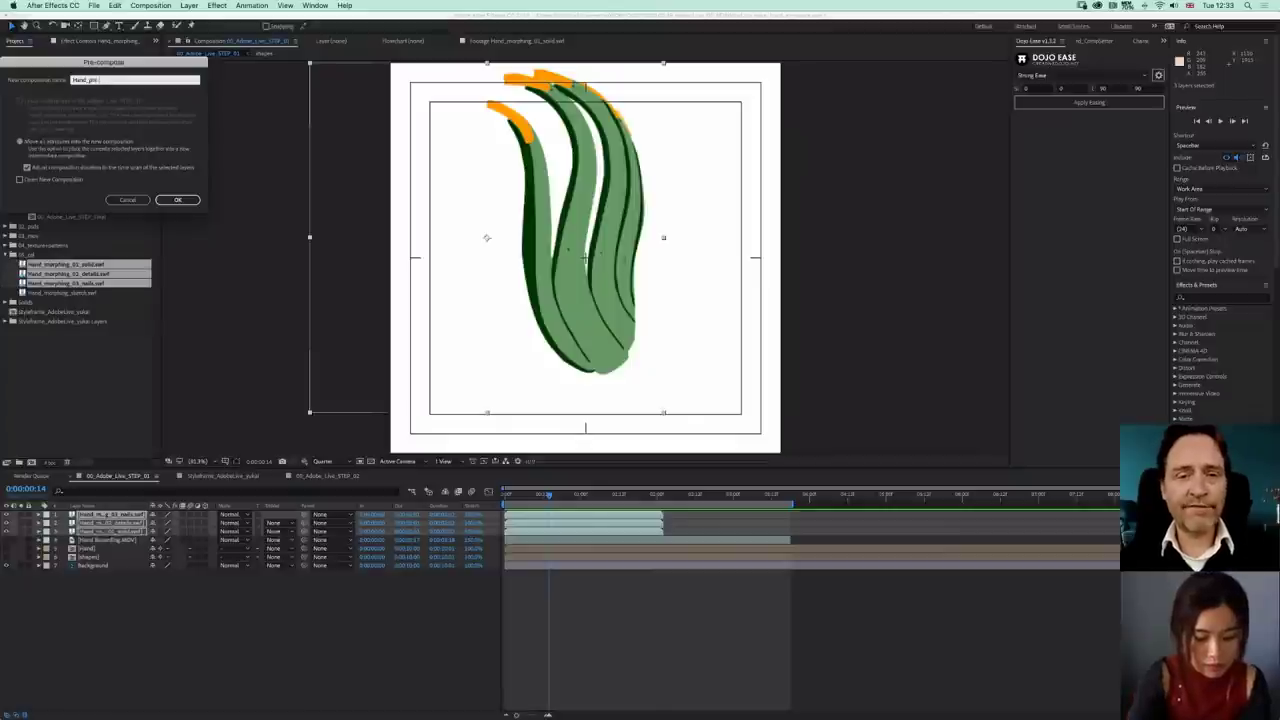
key("Return")
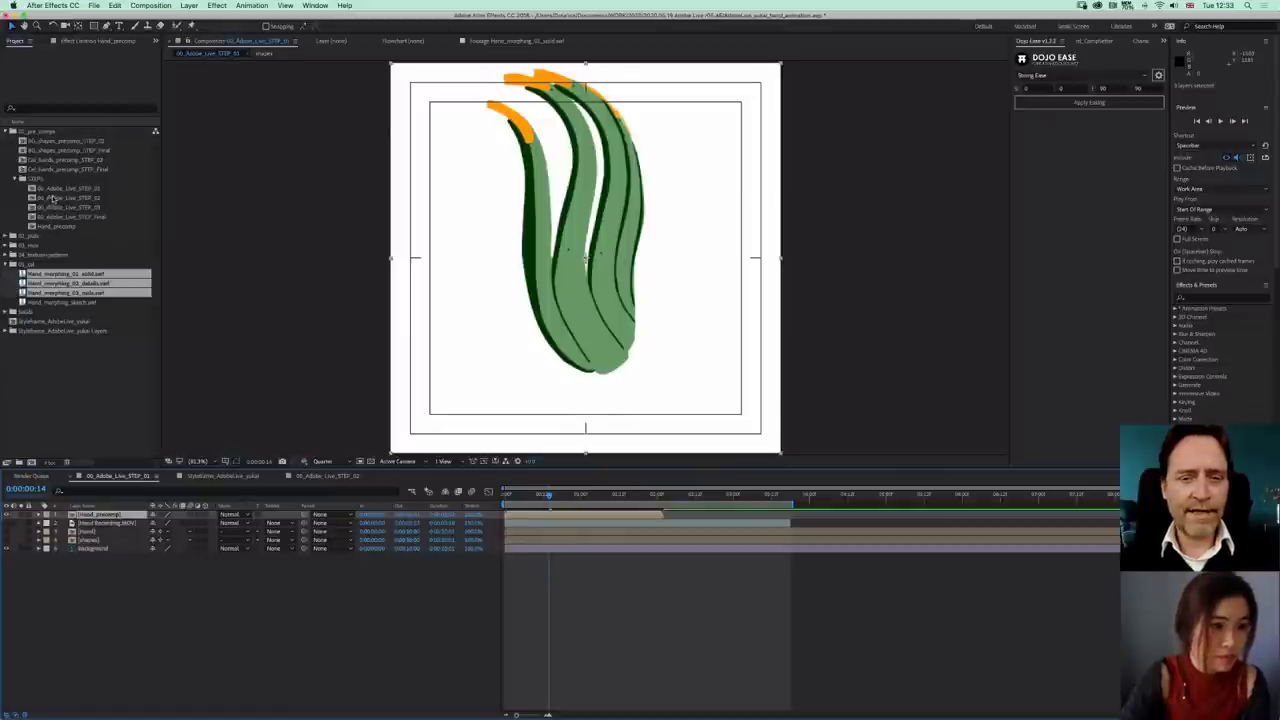
- Open the Cel_hands_precomp_STEP_02 composition and show the effect settings of its first visible nails layer
left_click(71, 160)
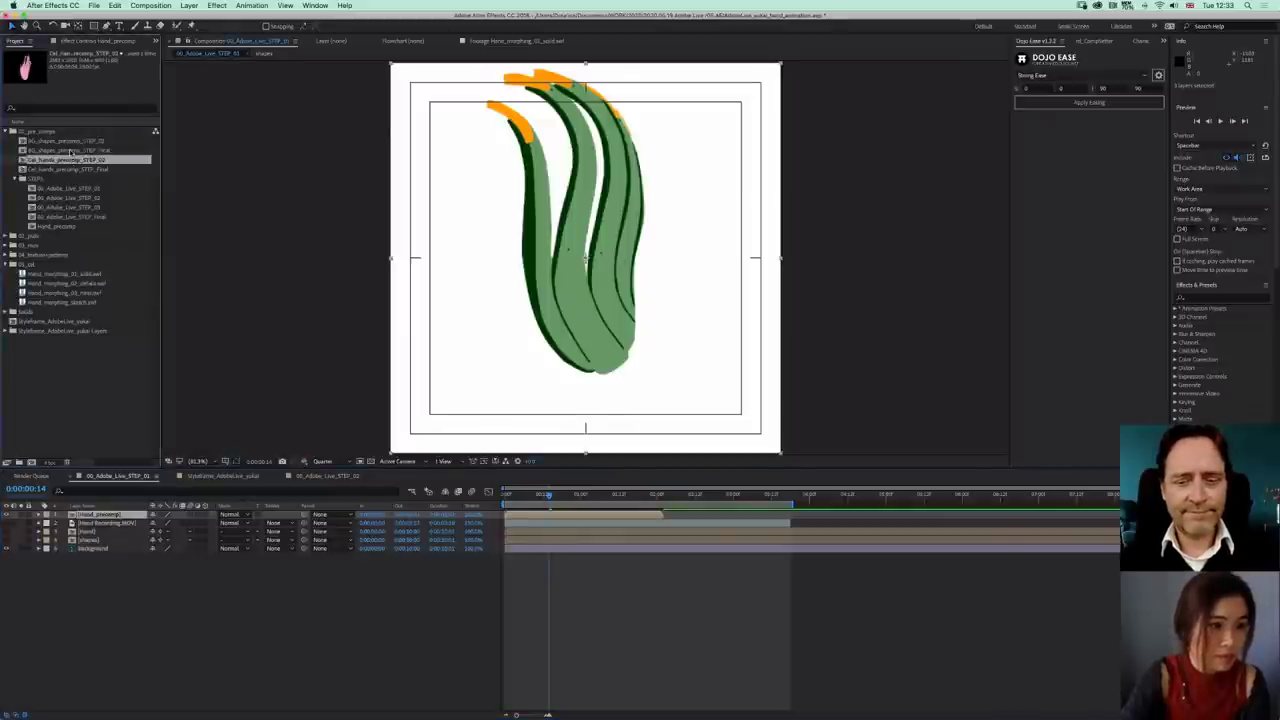
double_click(72, 160)
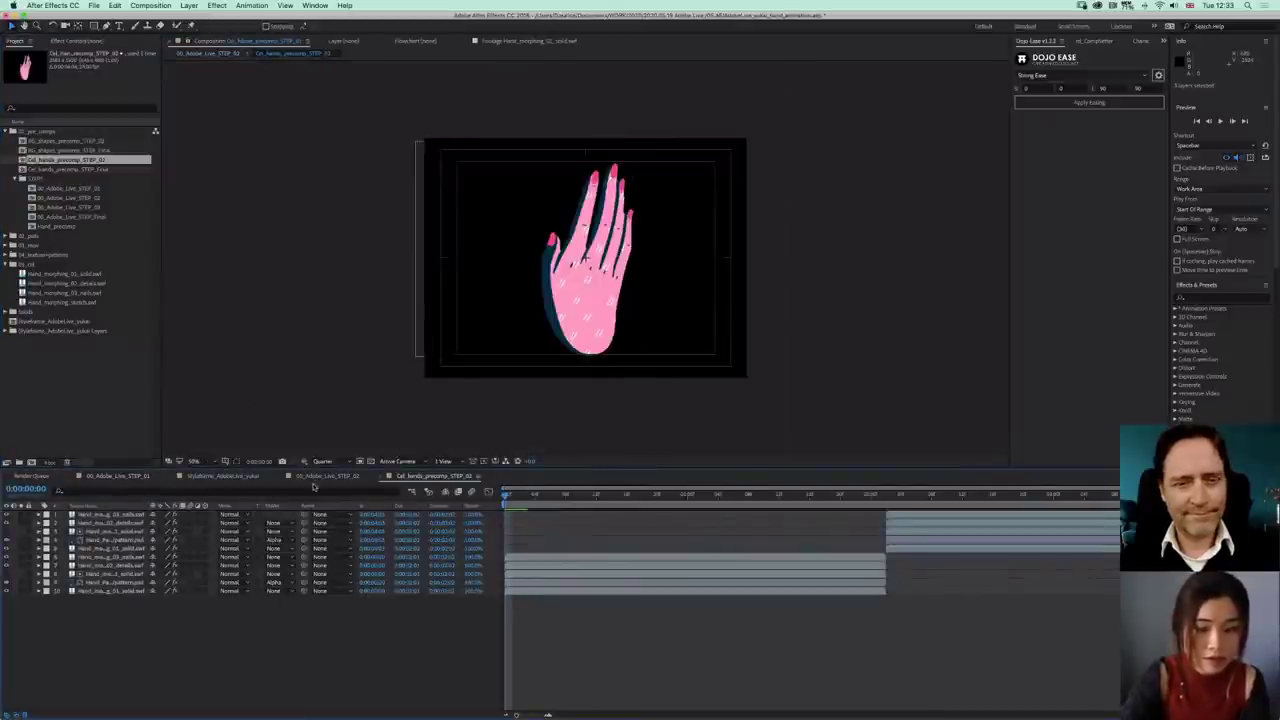
left_click(310, 477)
left_click(428, 476)
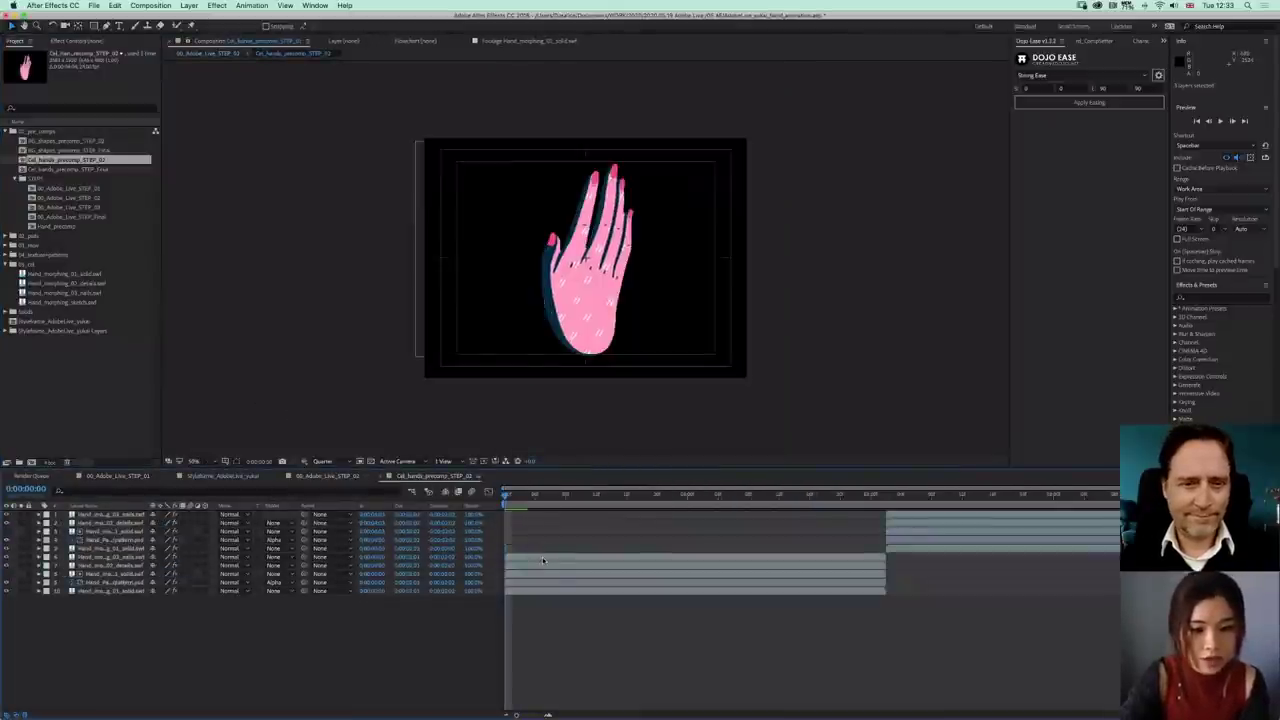
left_click(542, 557)
left_click(93, 42)
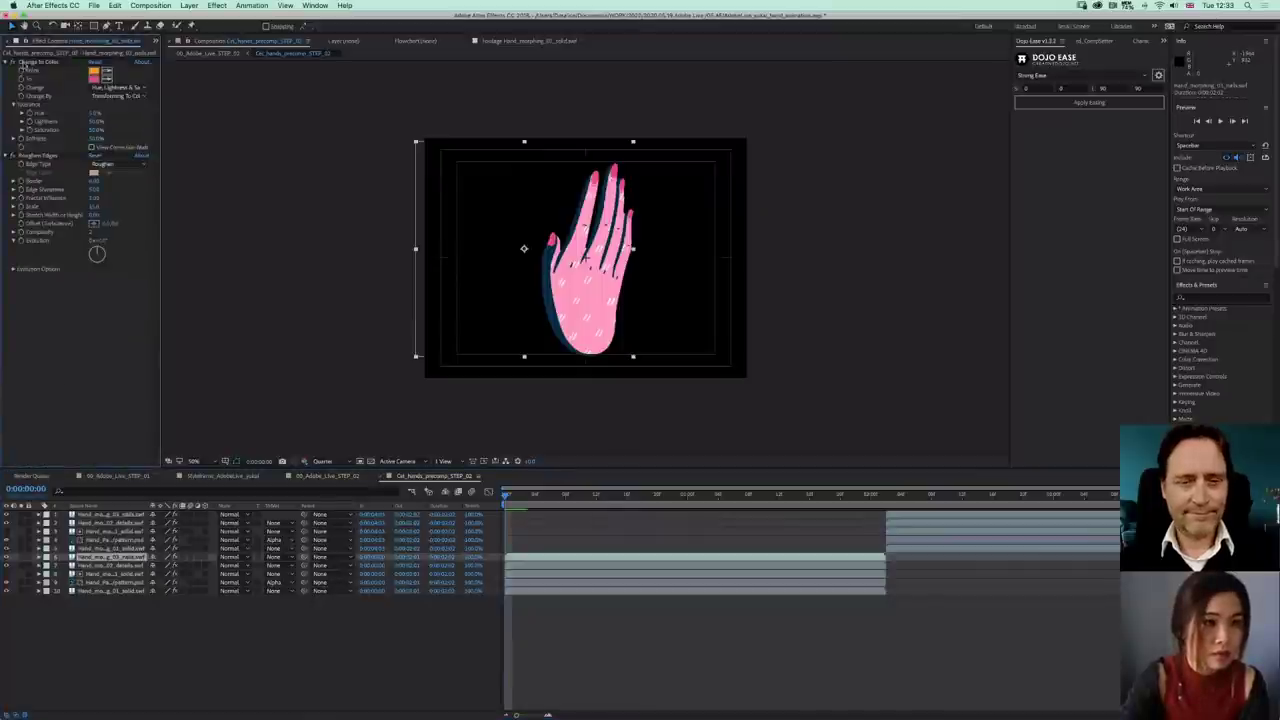
- Disable Change to Color on the nails and details layers, and switch it off and back on for the solid layer
left_click(13, 62)
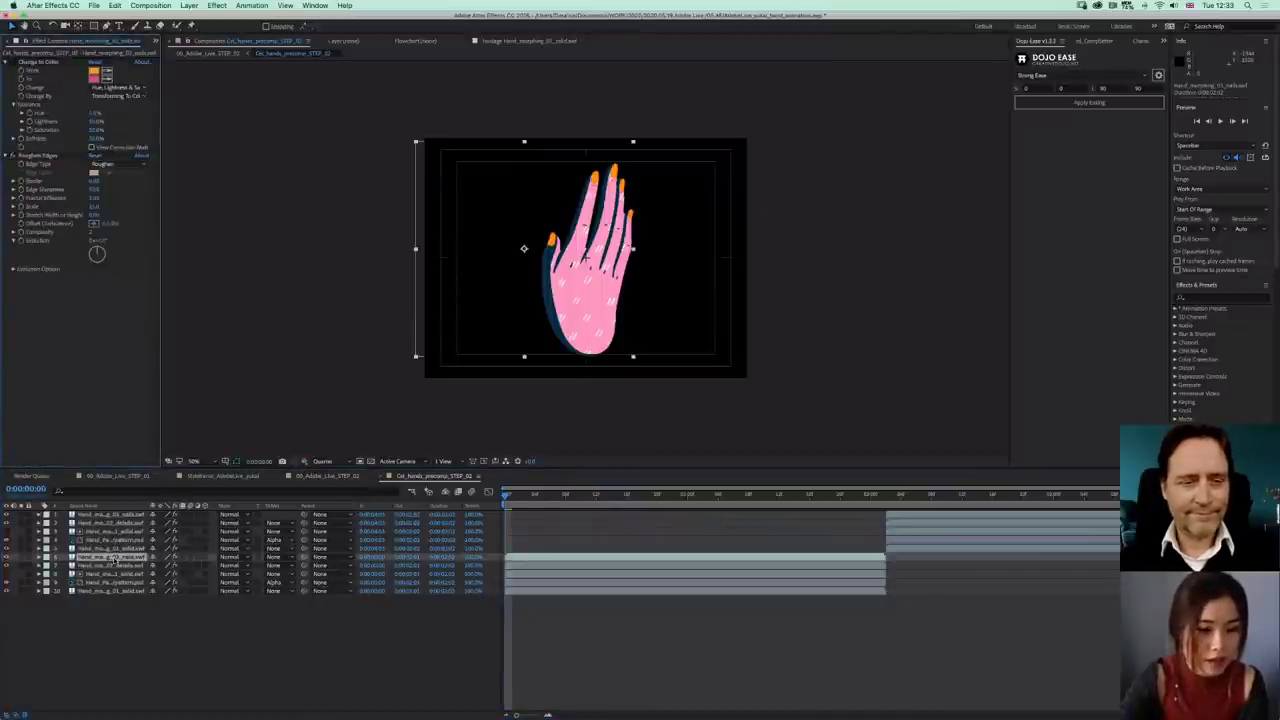
left_click(115, 566)
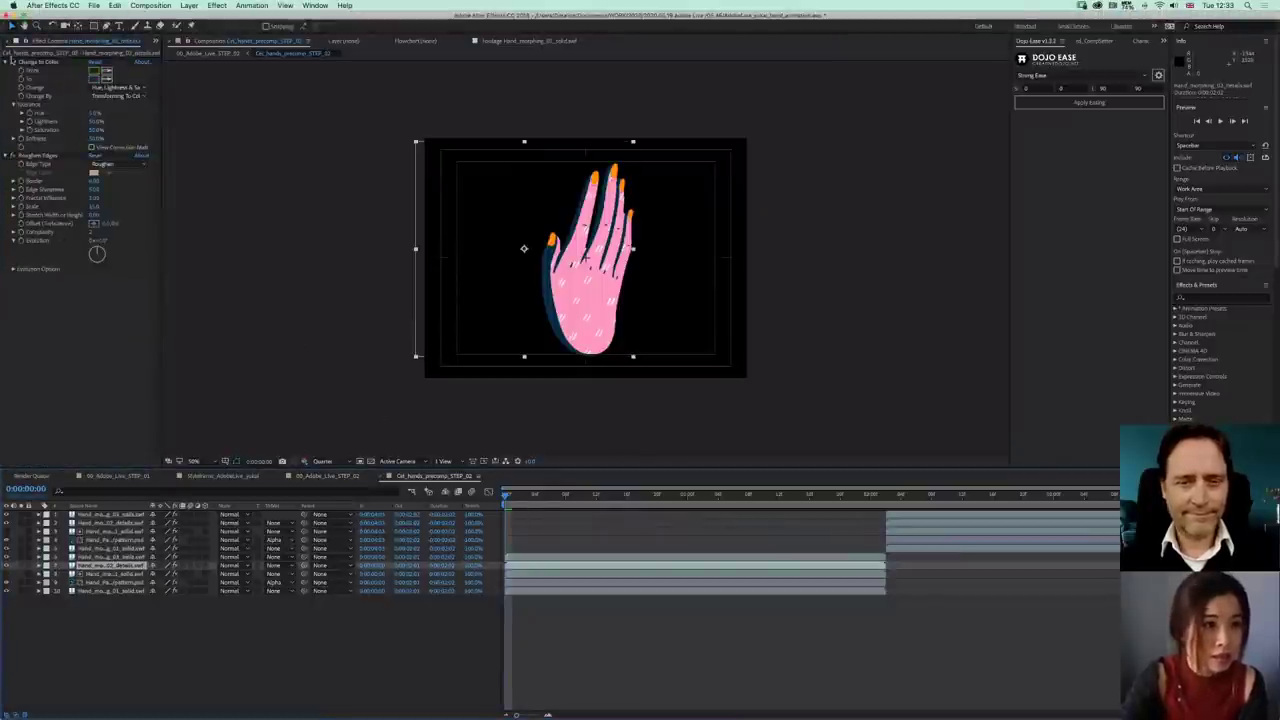
left_click(116, 591)
left_click(20, 65)
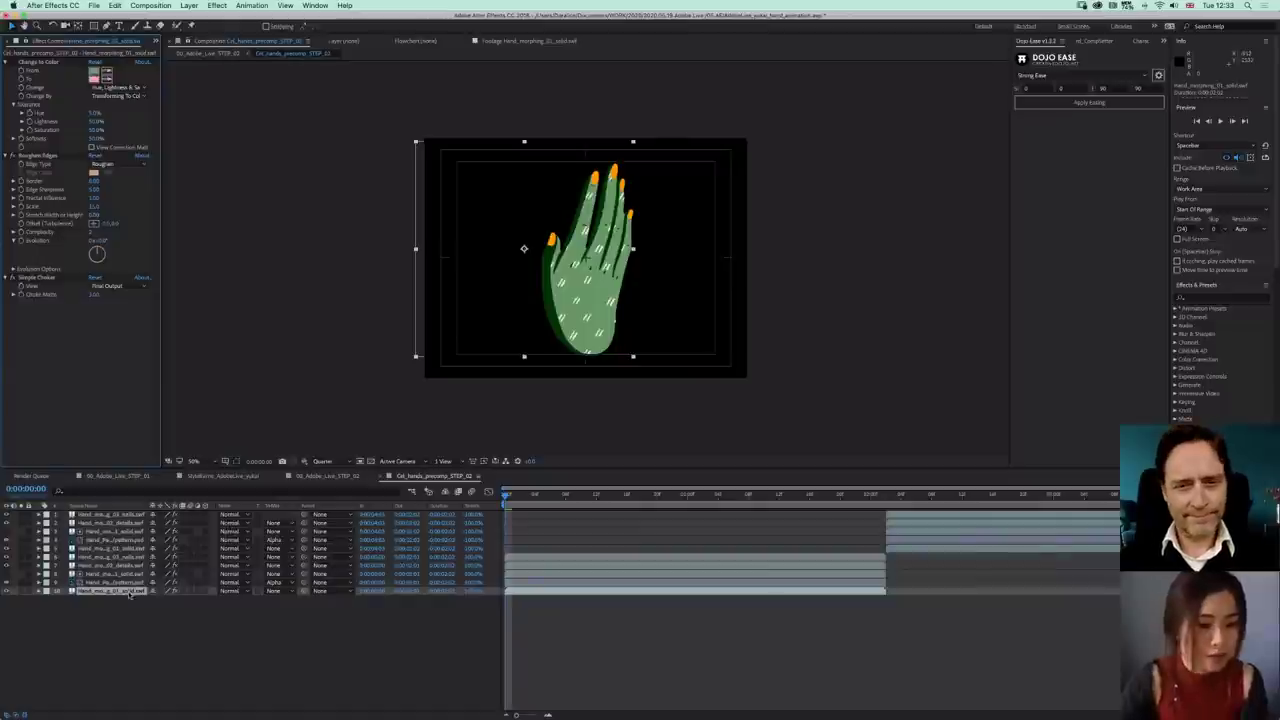
left_click(12, 65)
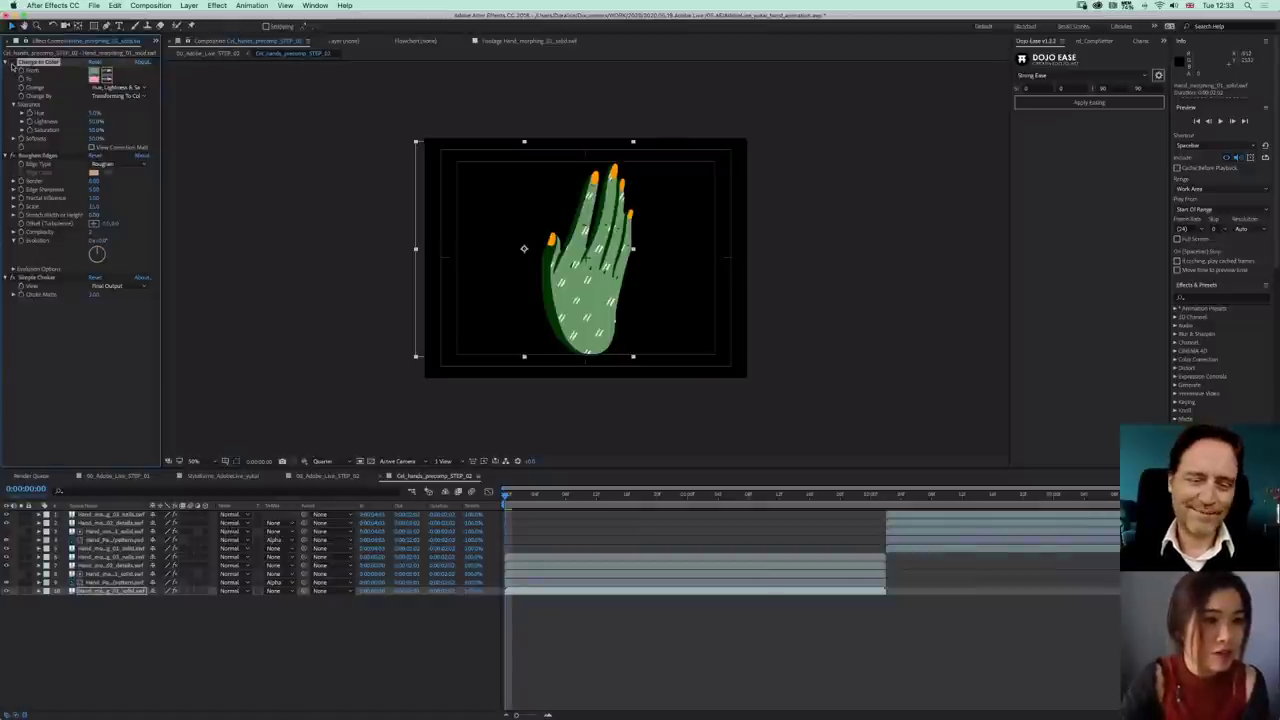
left_click(12, 63)
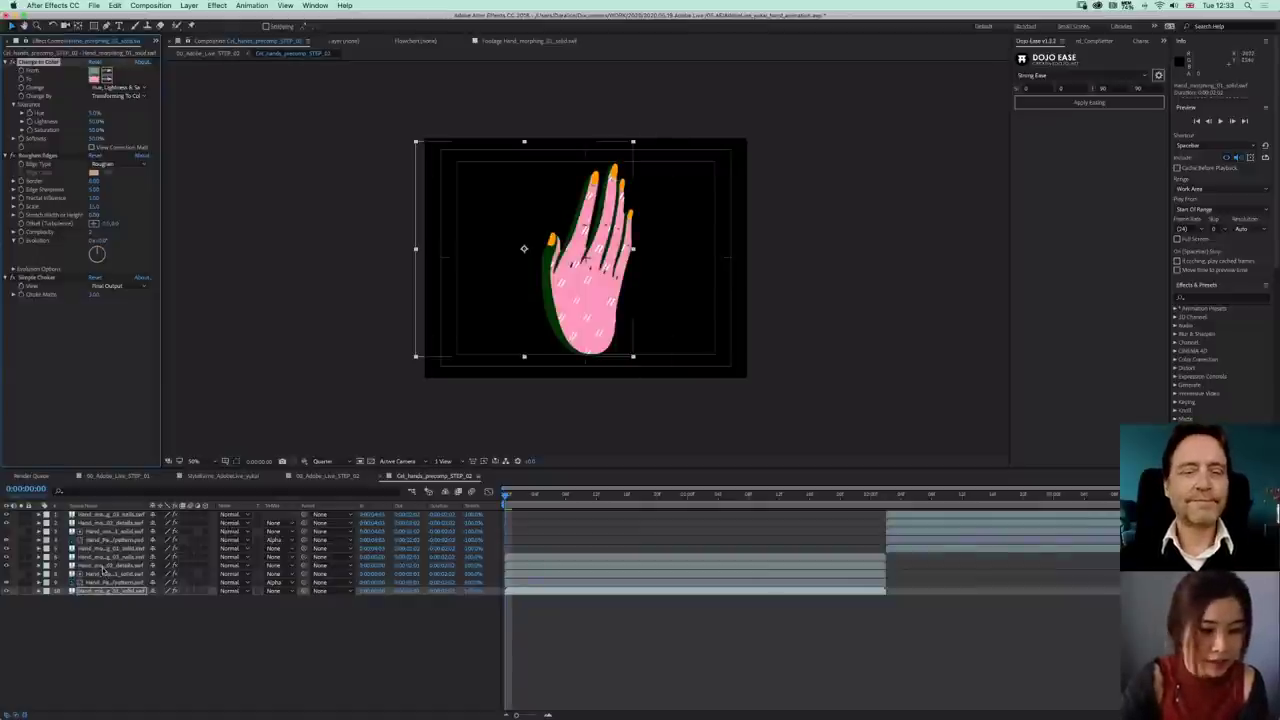
- Place the Hand composition from the styleframe's Layers folder into Cel_hands_precomp_STEP_02, beside the animated hand
left_click(103, 566)
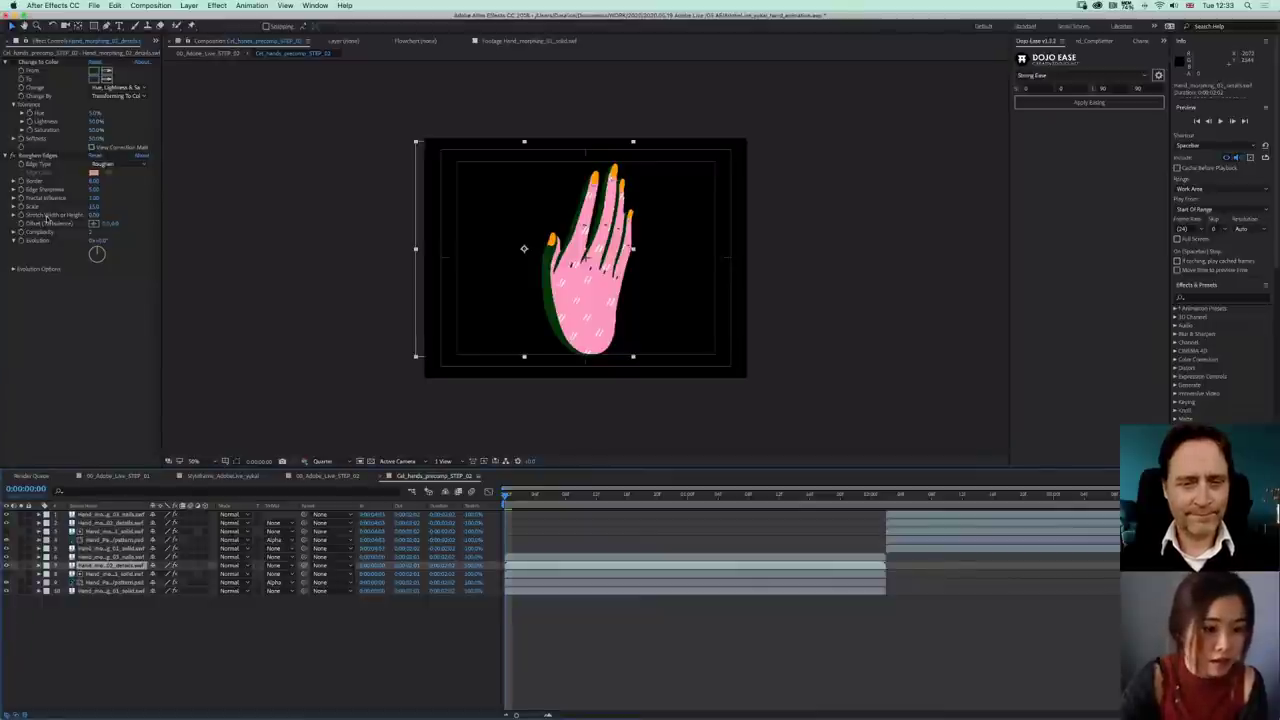
left_click(156, 42)
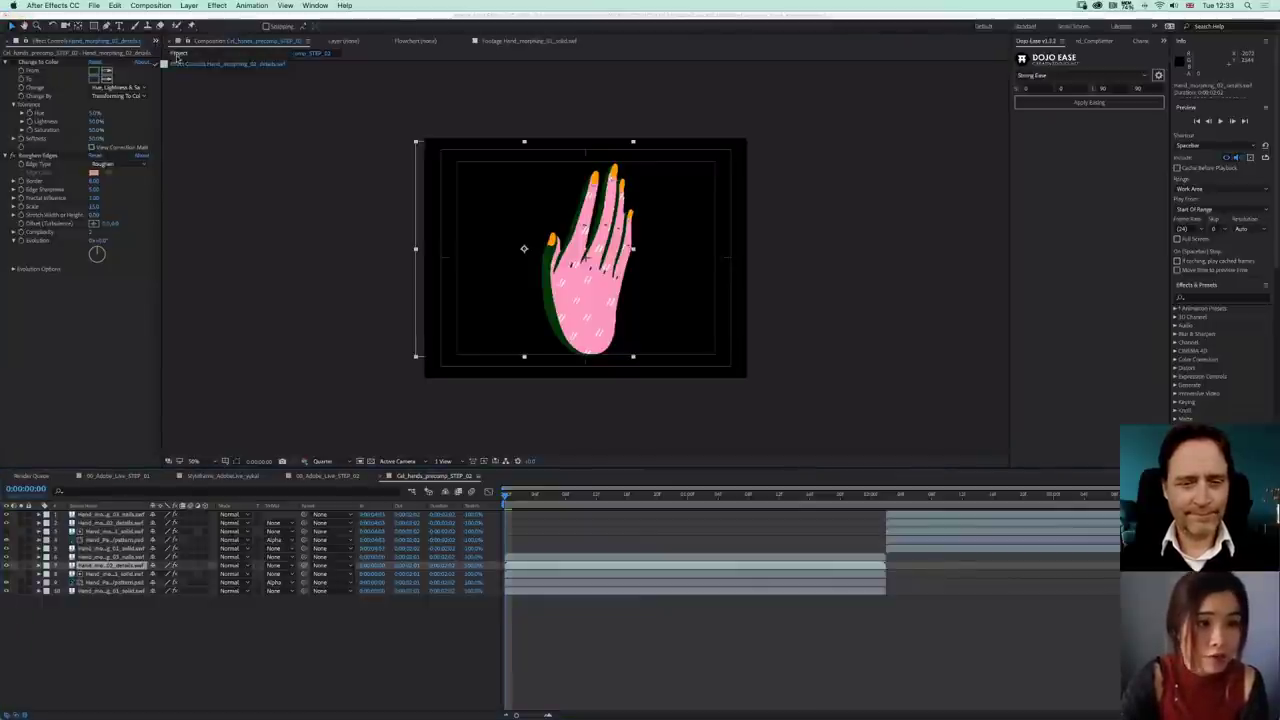
left_click(176, 56)
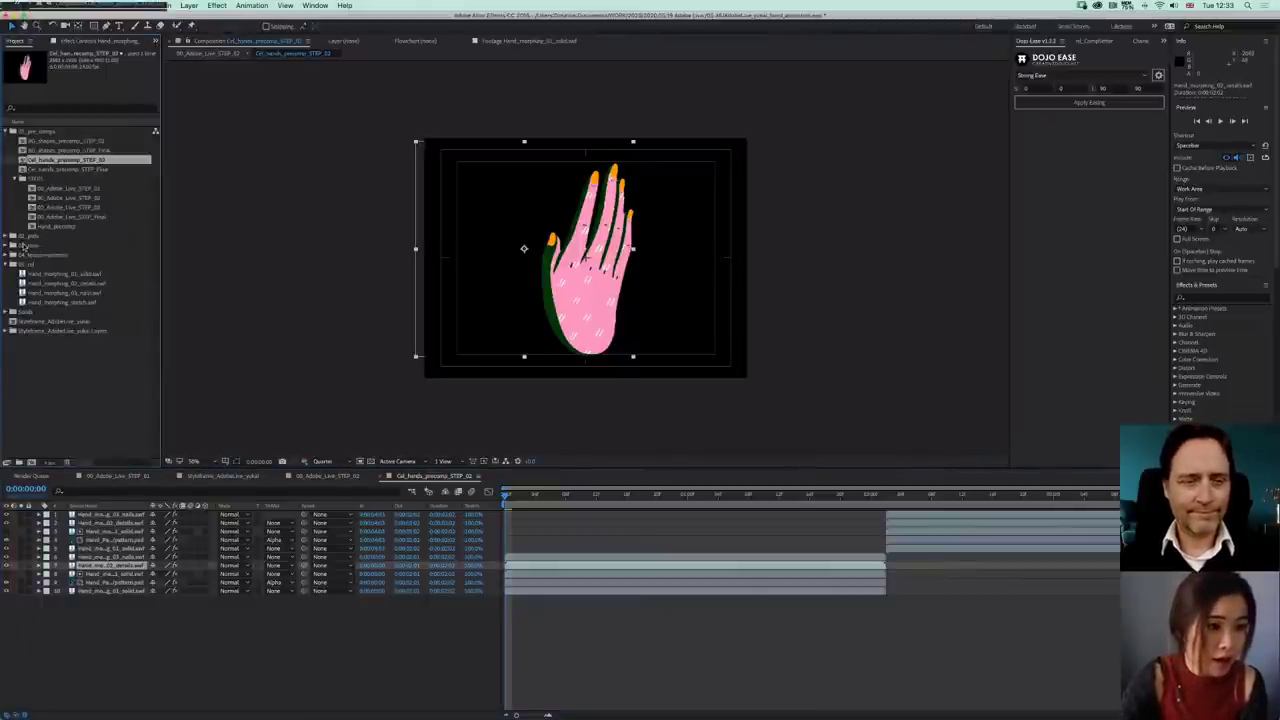
left_click(5, 237)
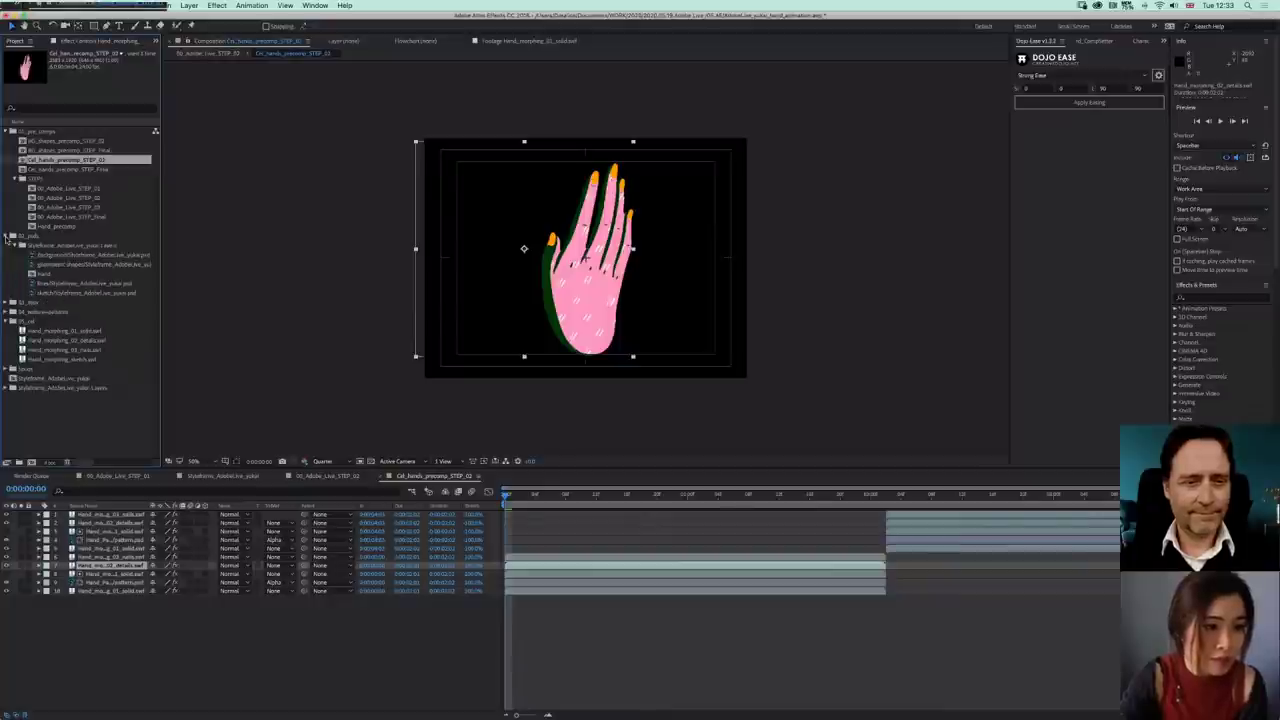
left_click(38, 273)
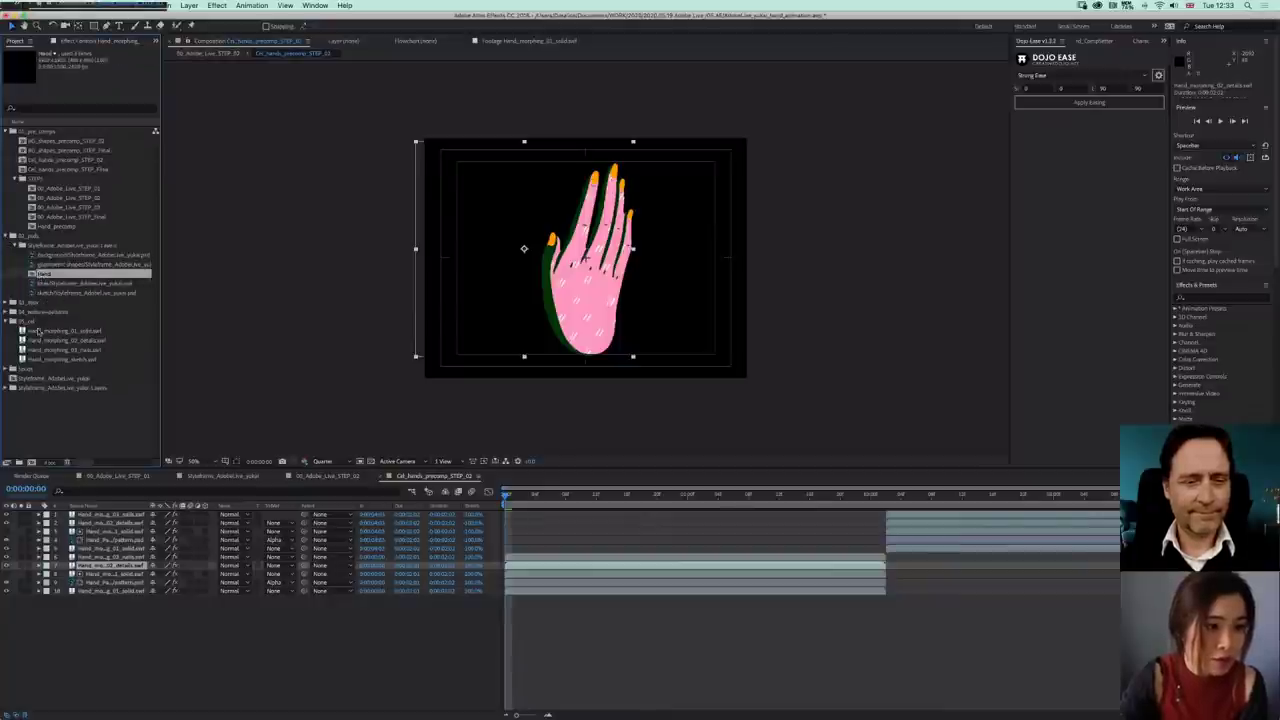
left_click(64, 442)
left_click(6, 388)
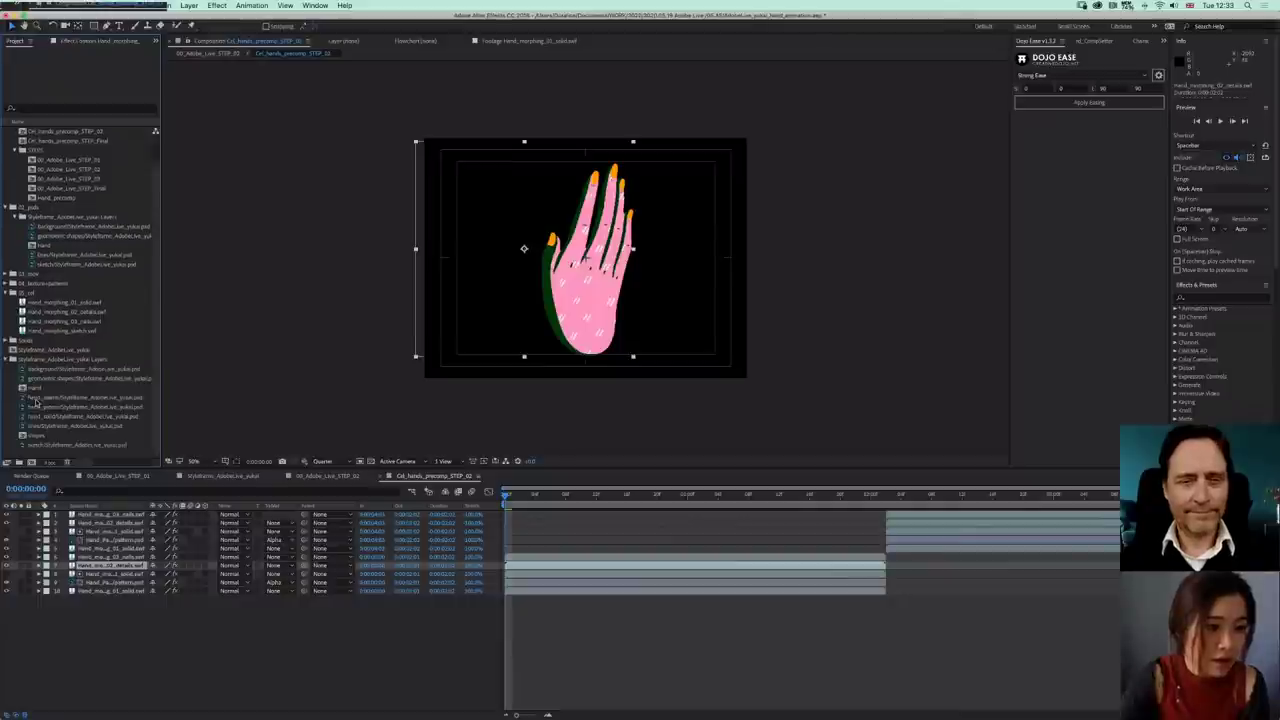
left_click_drag(38, 390, 674, 260)
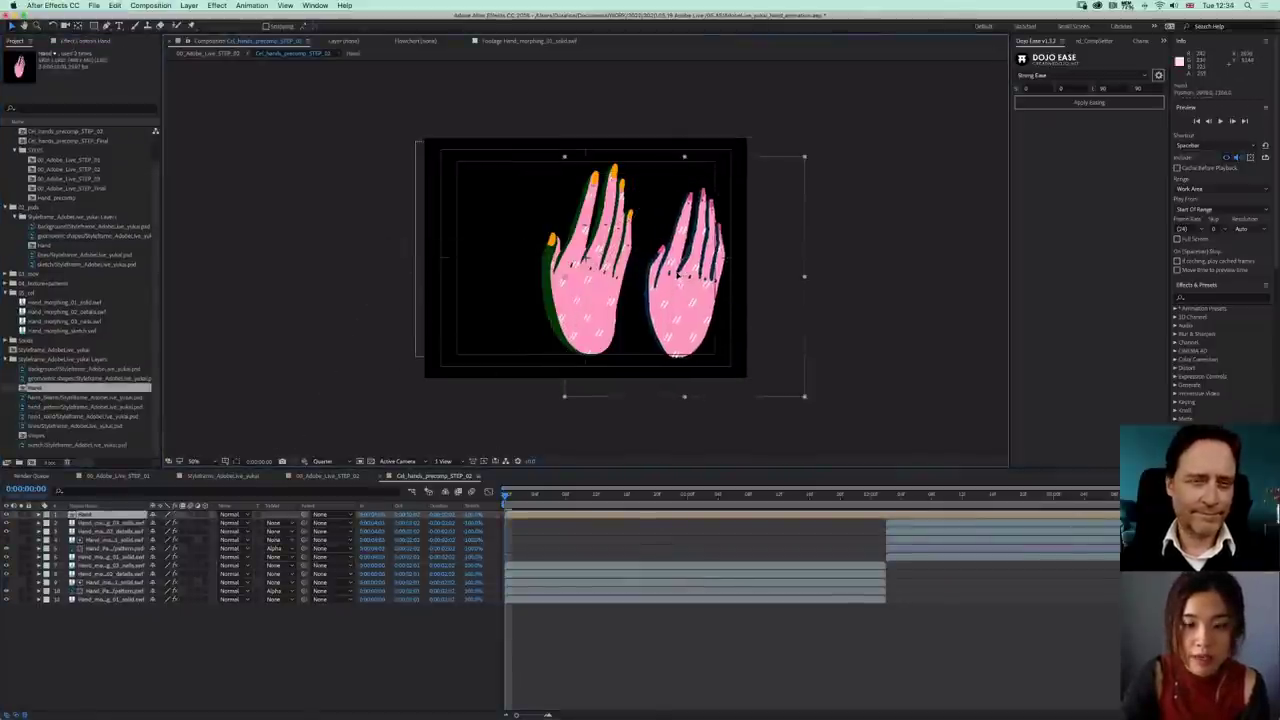
left_click(902, 341)
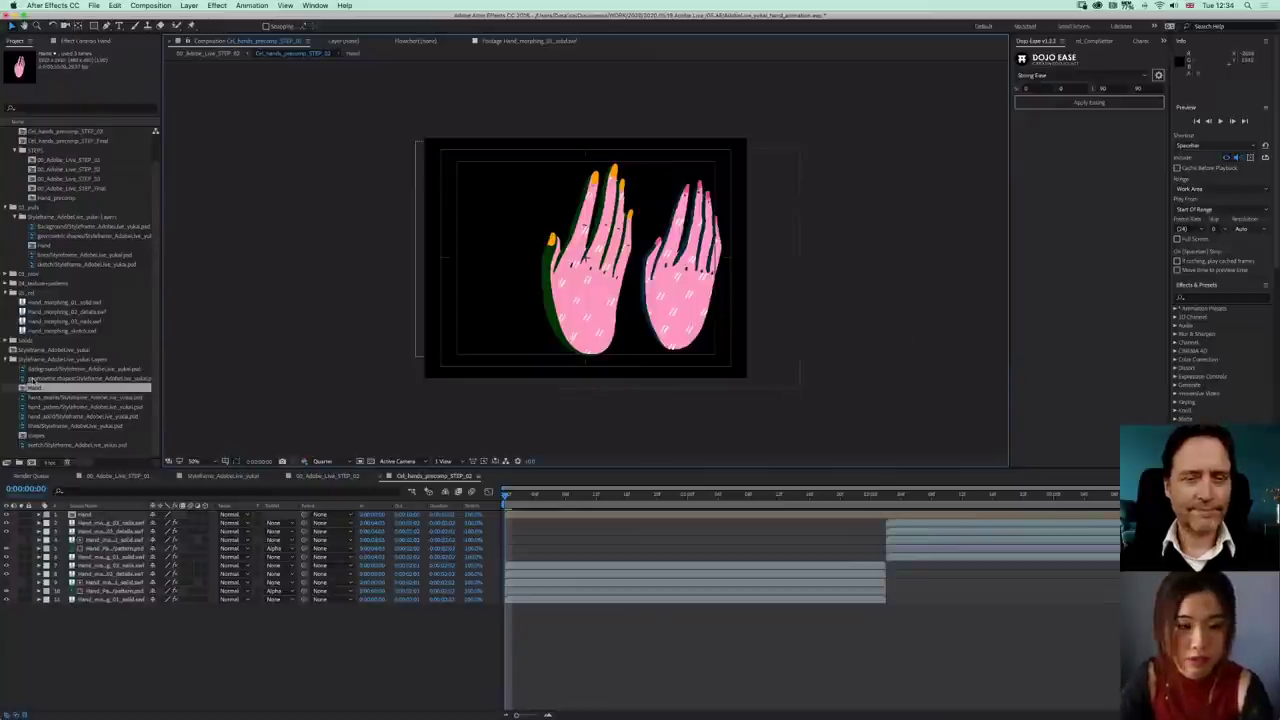
- Turn the Hand reference layer into a guide layer
scroll(40, 390, "up", 2)
left_click(82, 515)
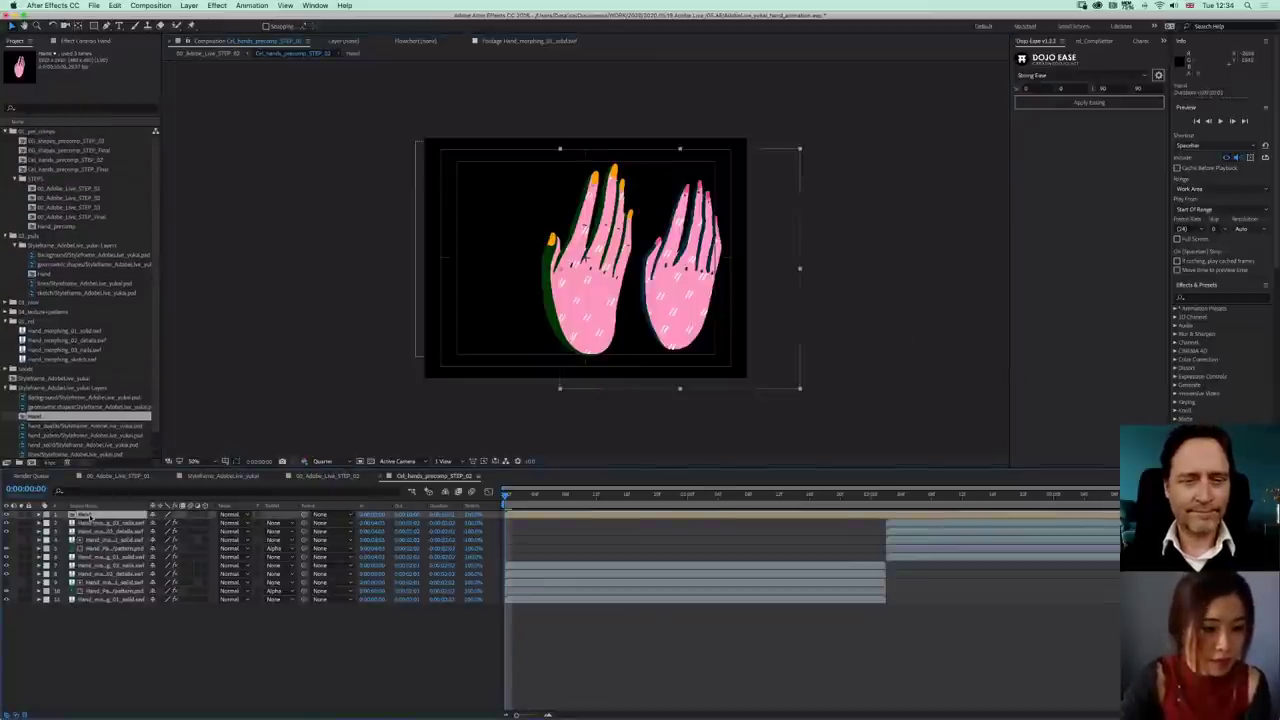
right_click(90, 516)
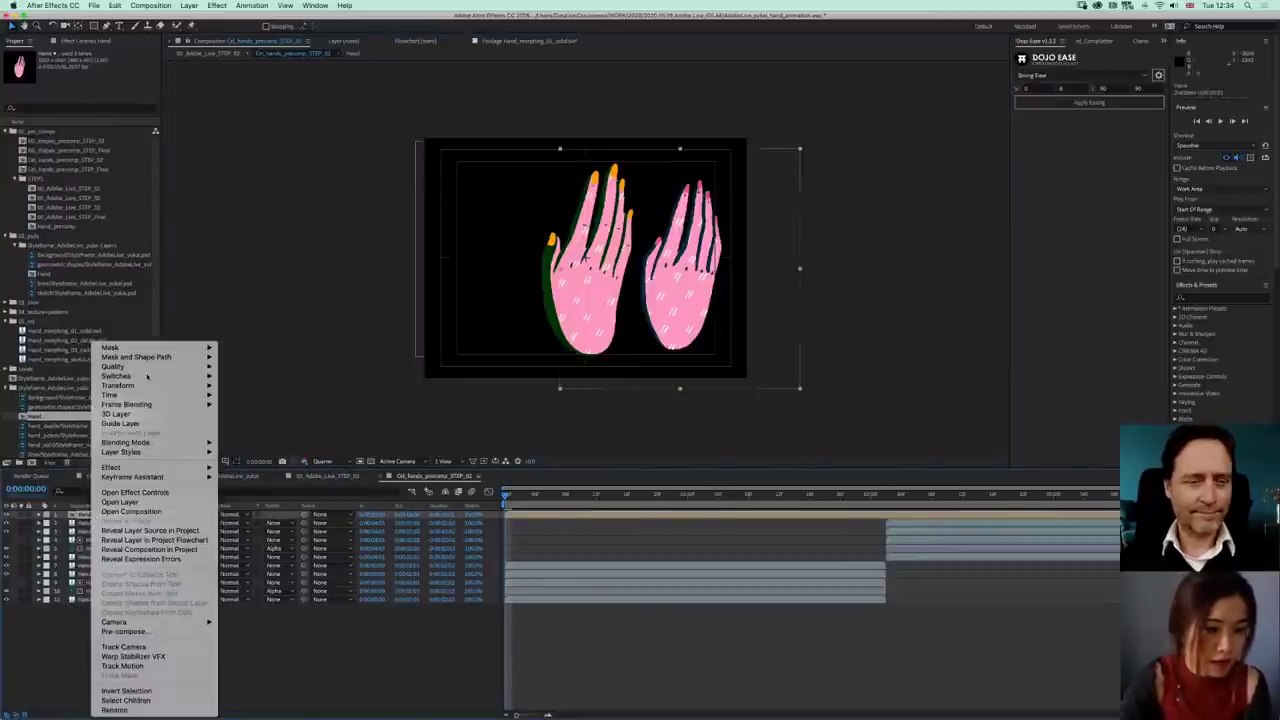
left_click(155, 423)
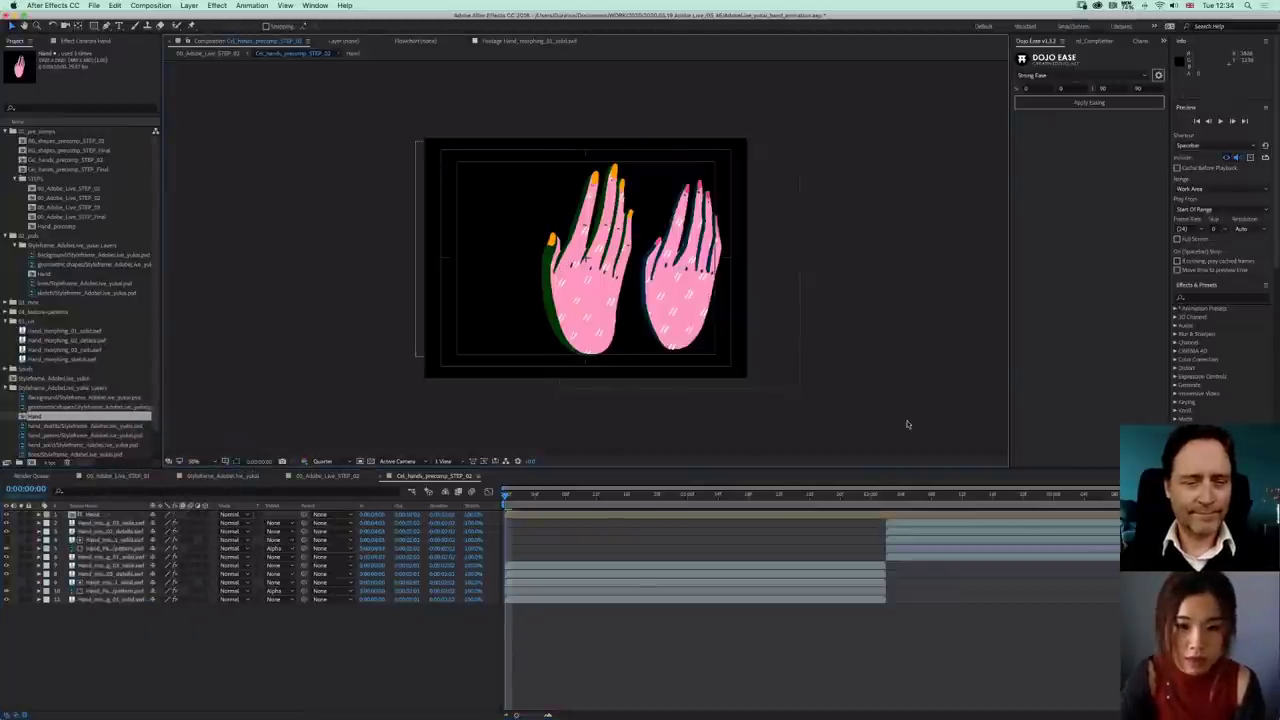
- Enlarge the composition view to 100% and set its preview resolution to Full to compare the hands' edges
key("period")
key("period")
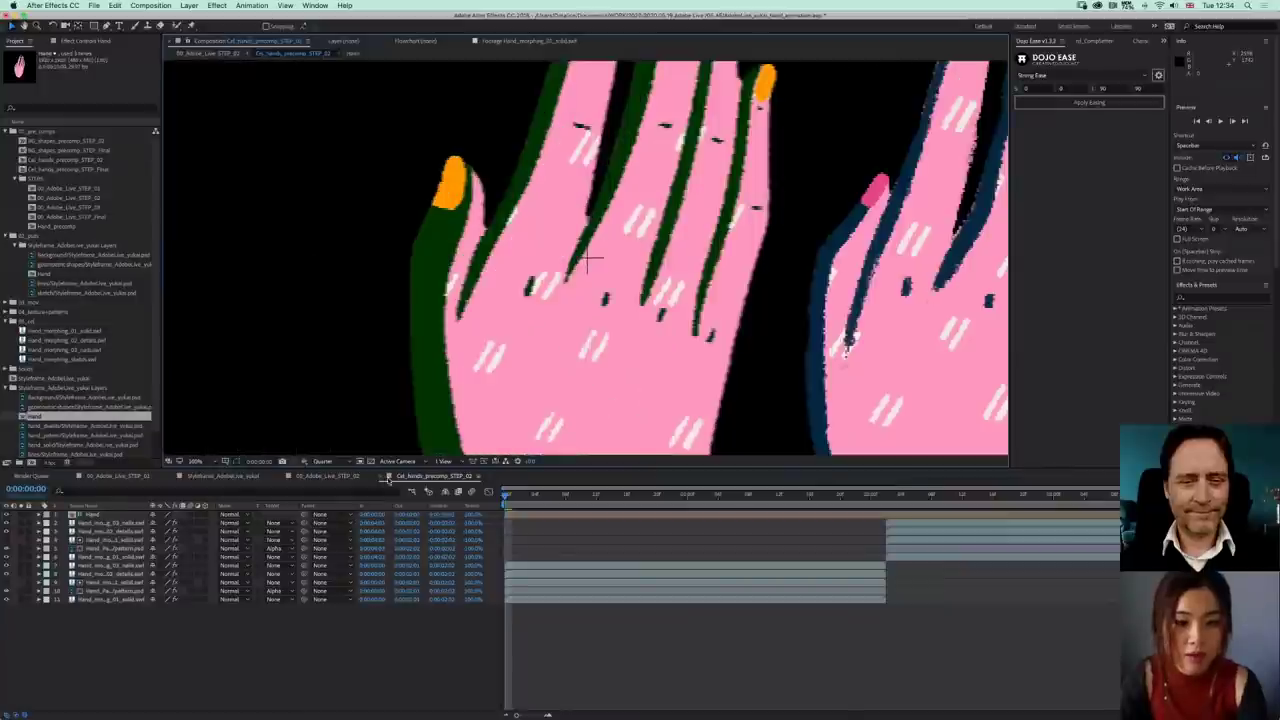
key("comma")
left_click(322, 461)
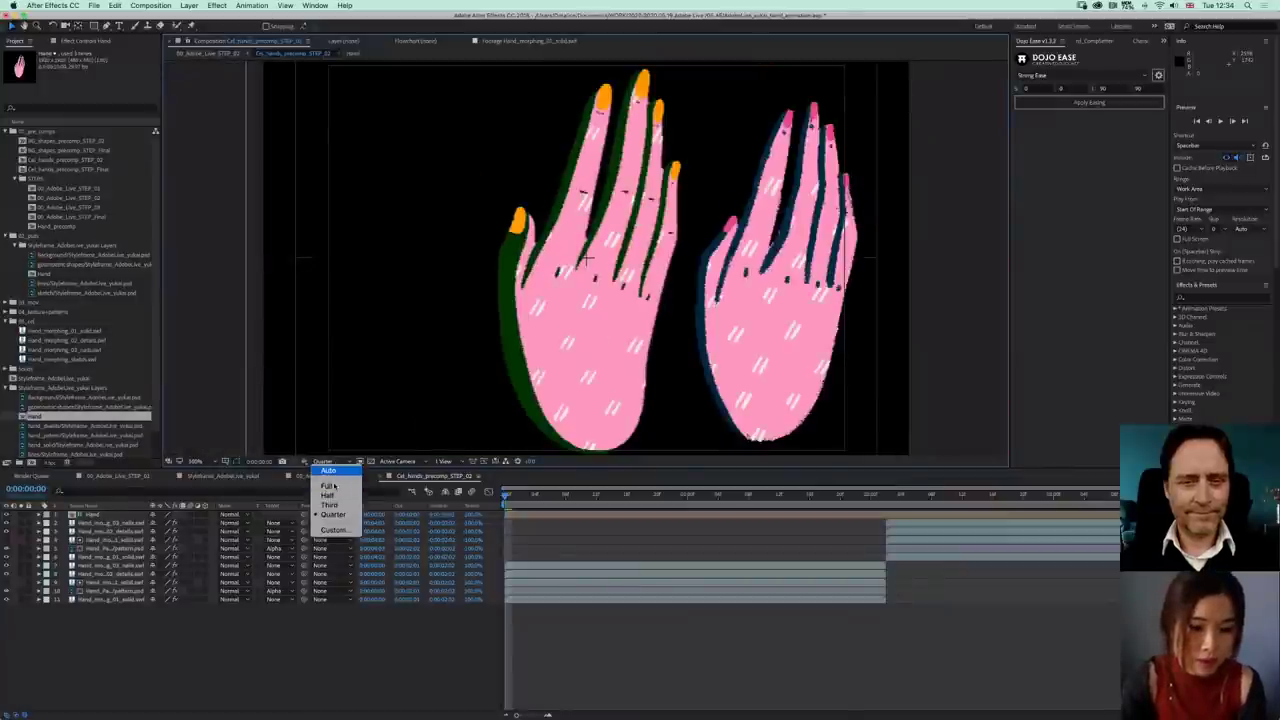
left_click(336, 486)
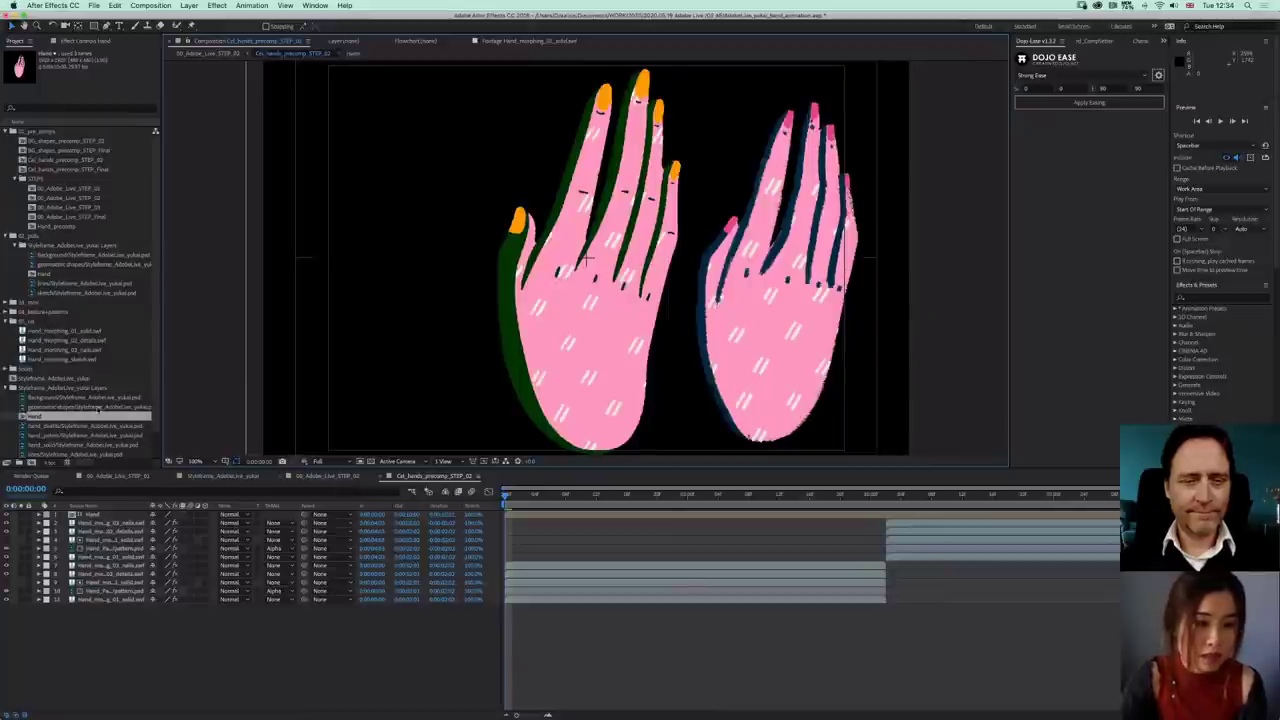
- Solo the bottommost solid layer of the animated hand and toggle its Roughen Edges effect to compare the outline
left_click(87, 41)
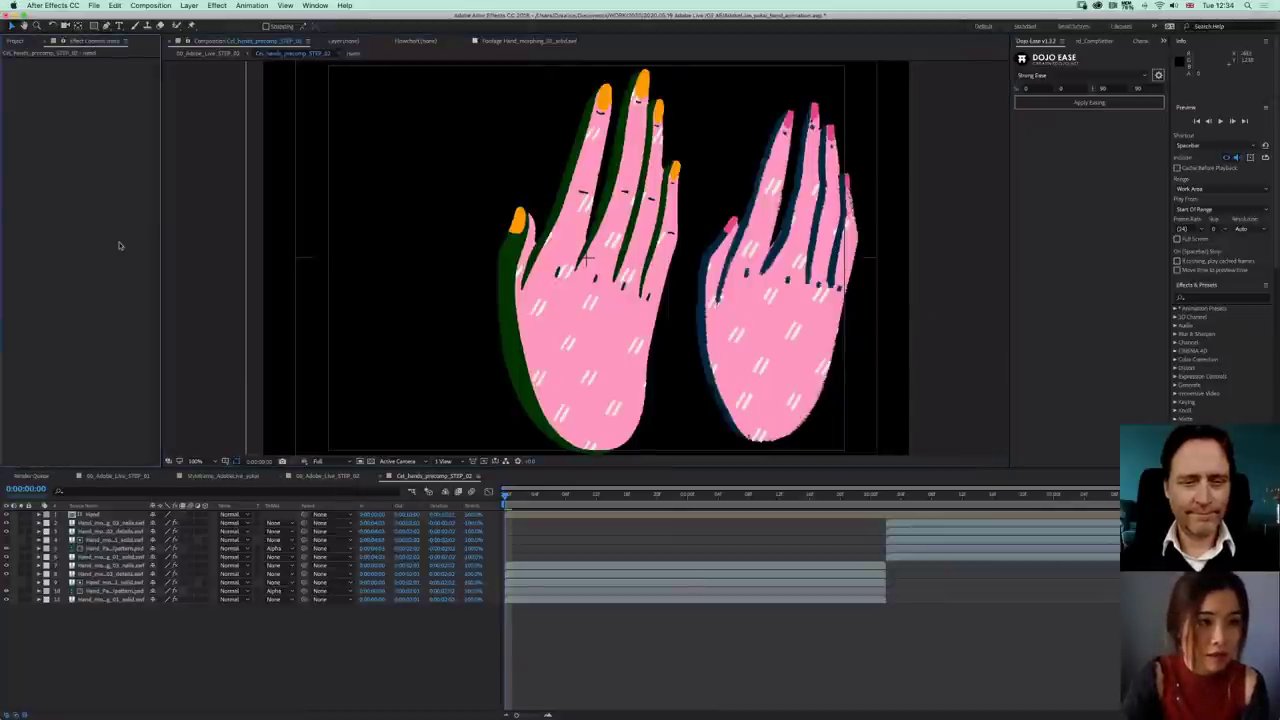
left_click(109, 598)
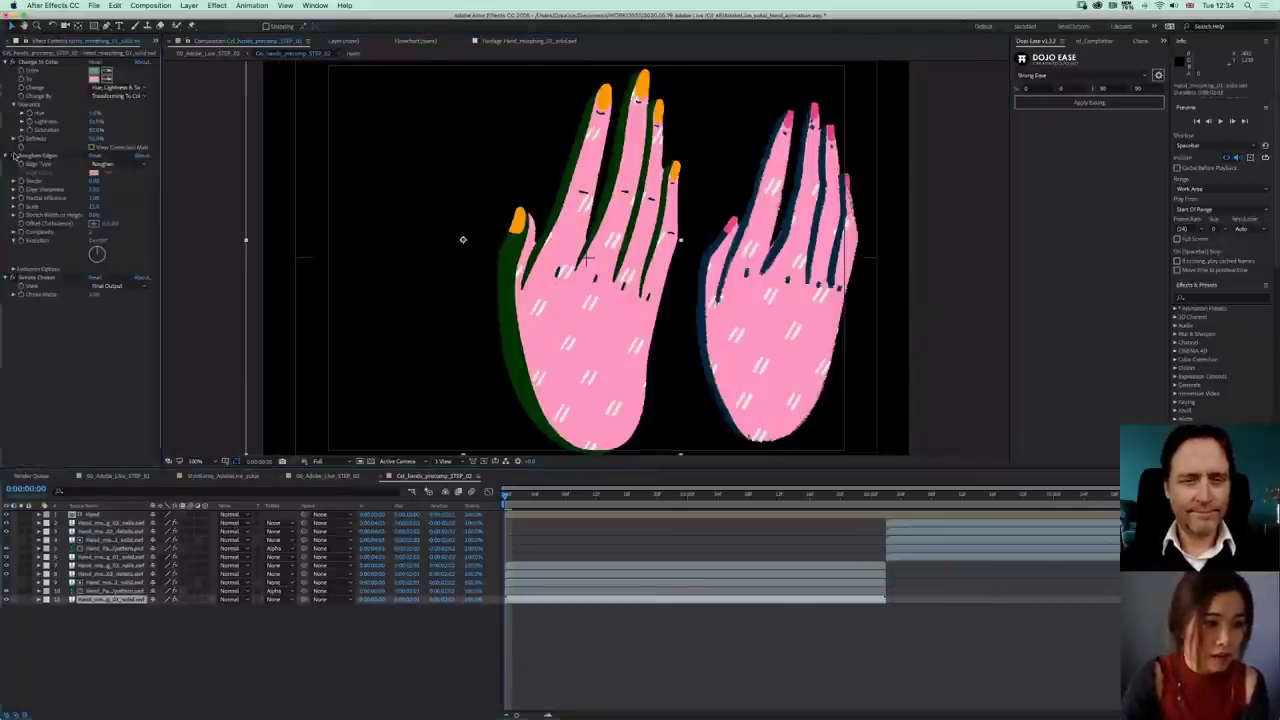
left_click(40, 156)
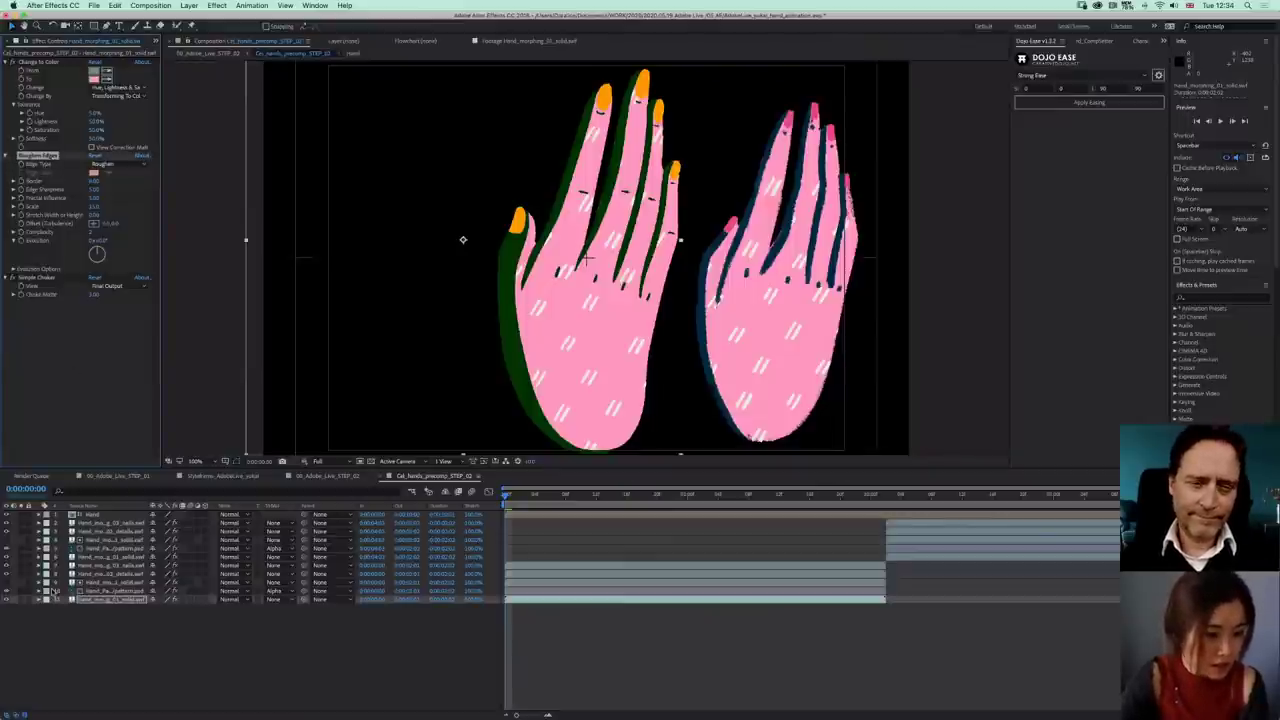
left_click(20, 600)
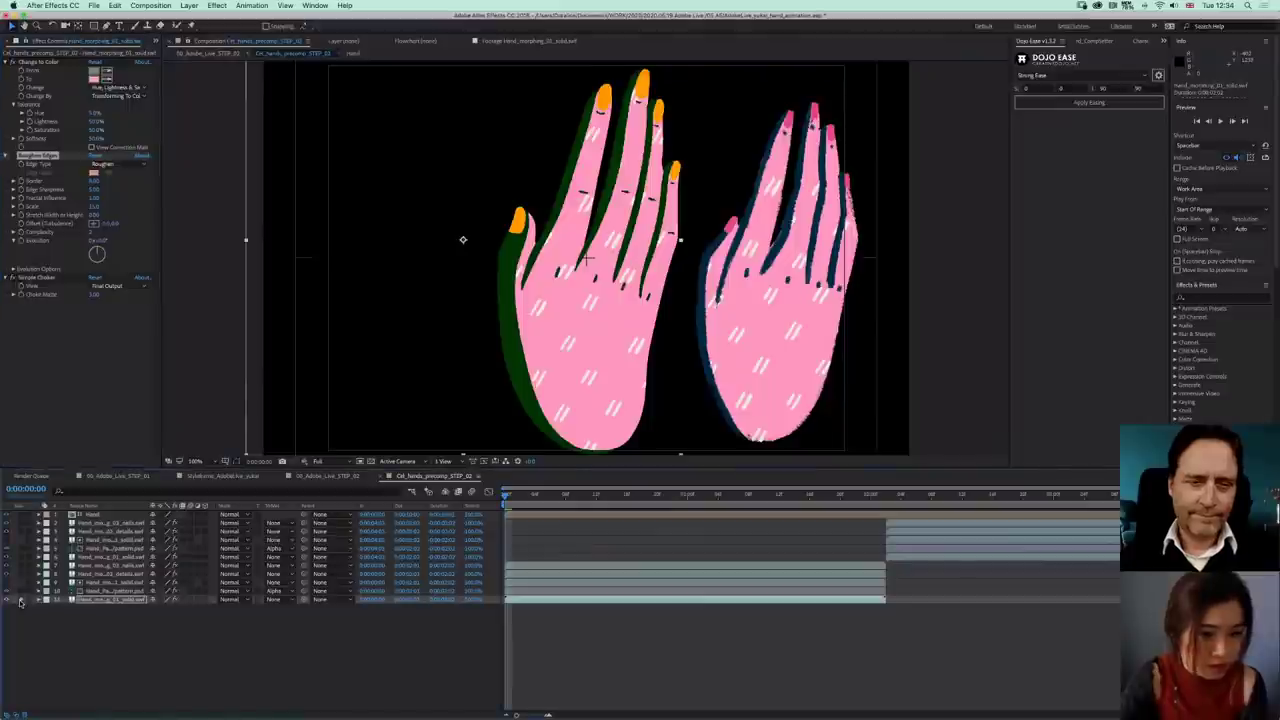
left_click(20, 600)
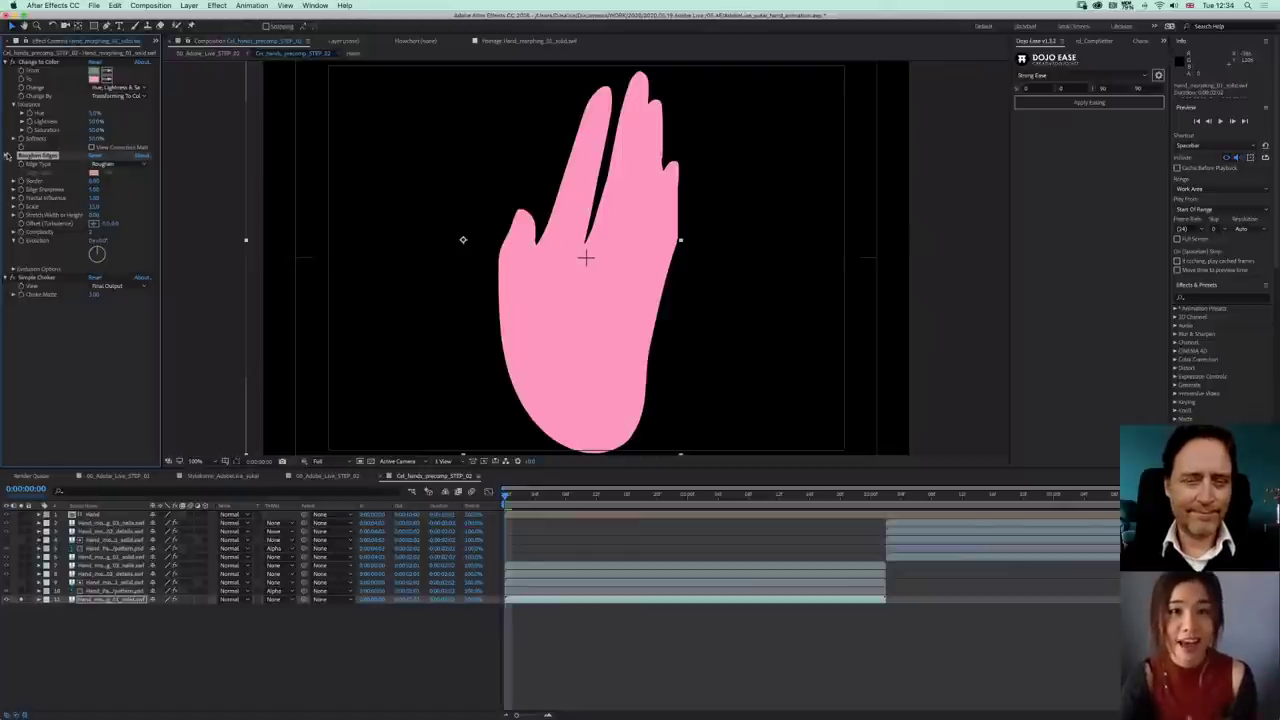
left_click(9, 156)
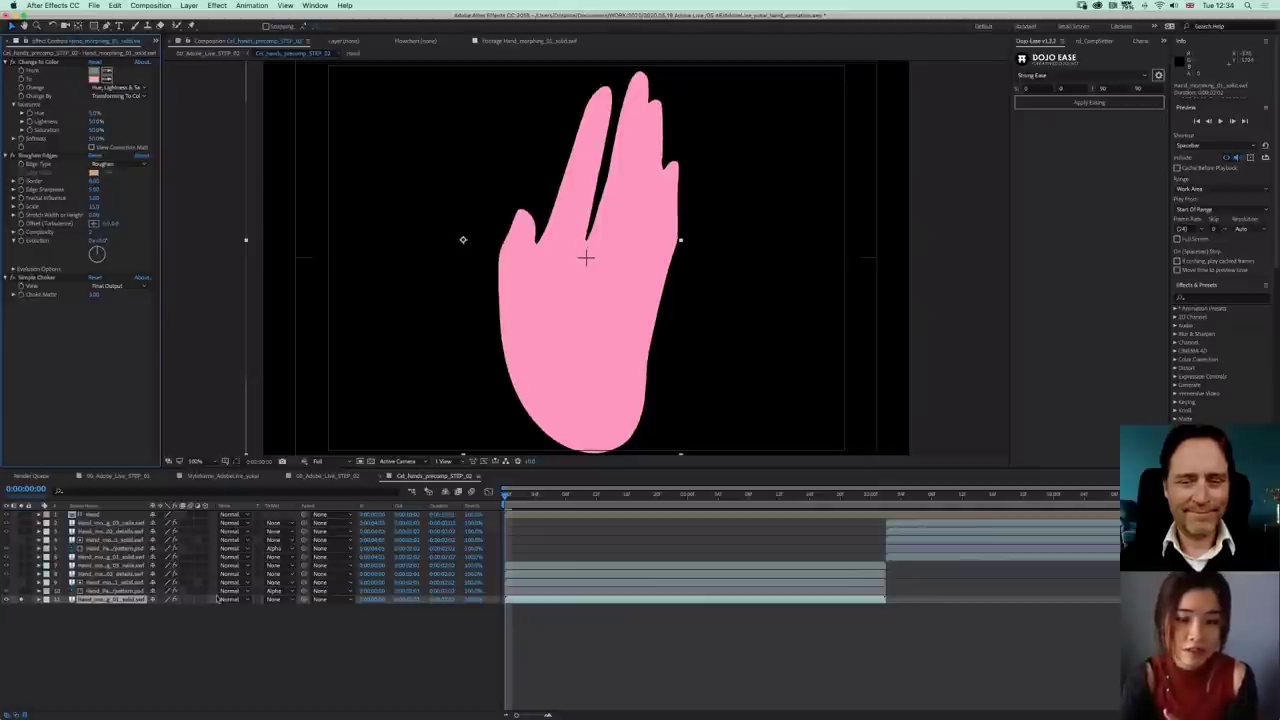
- Solo the Hand reference as well, set the solid layer's Roughen Edges scale to 15 and adjust the effect's complexity
left_click(22, 514)
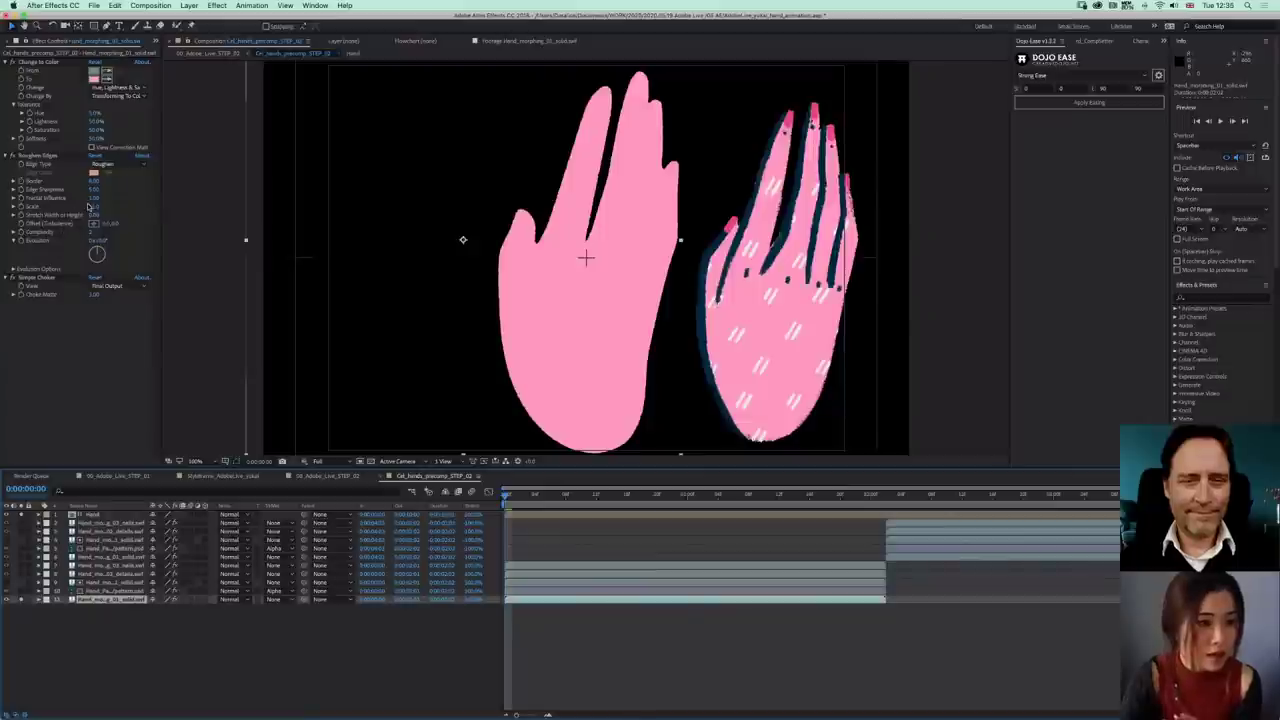
left_click(38, 155)
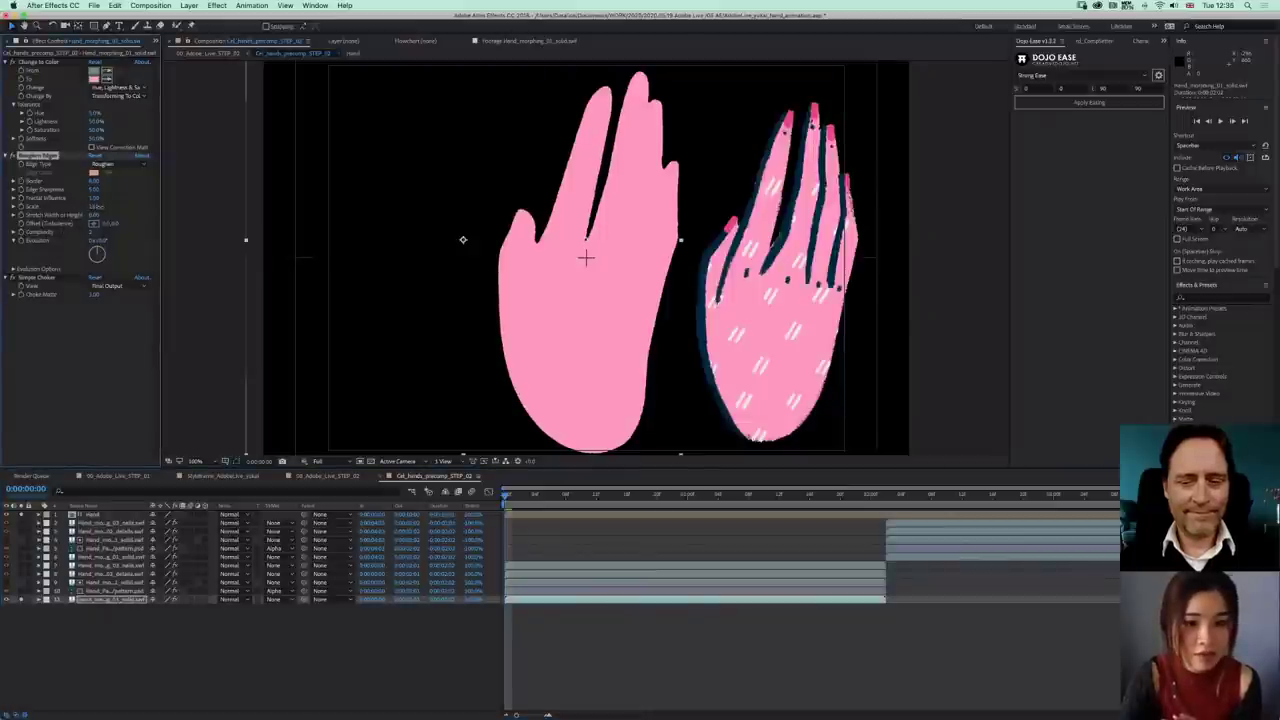
left_click(96, 208)
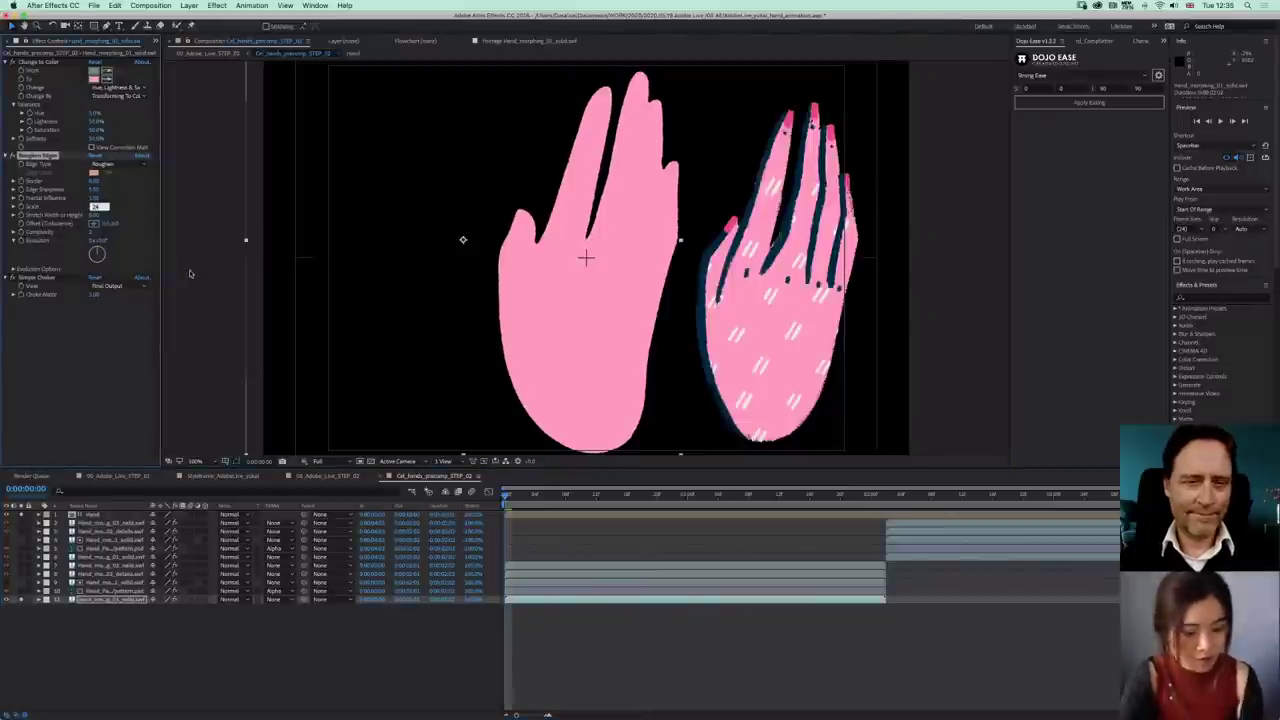
type("15")
left_click(137, 349)
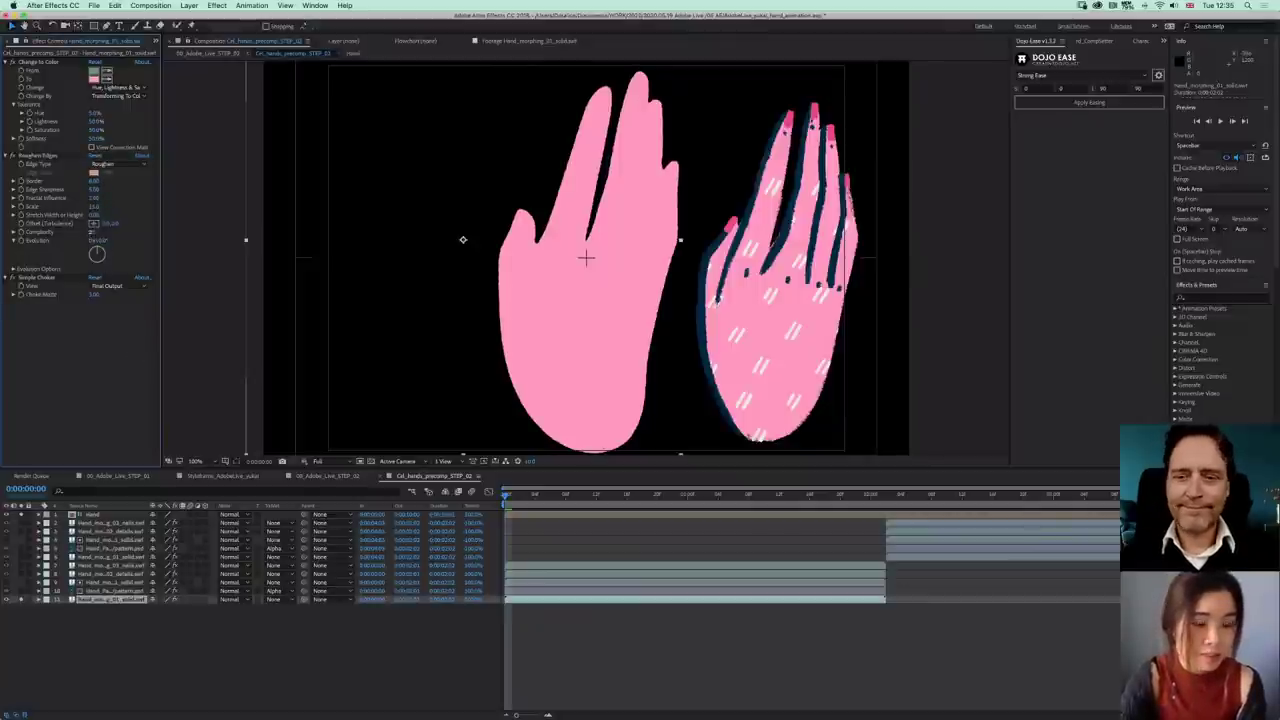
left_click_drag(93, 232, 108, 233)
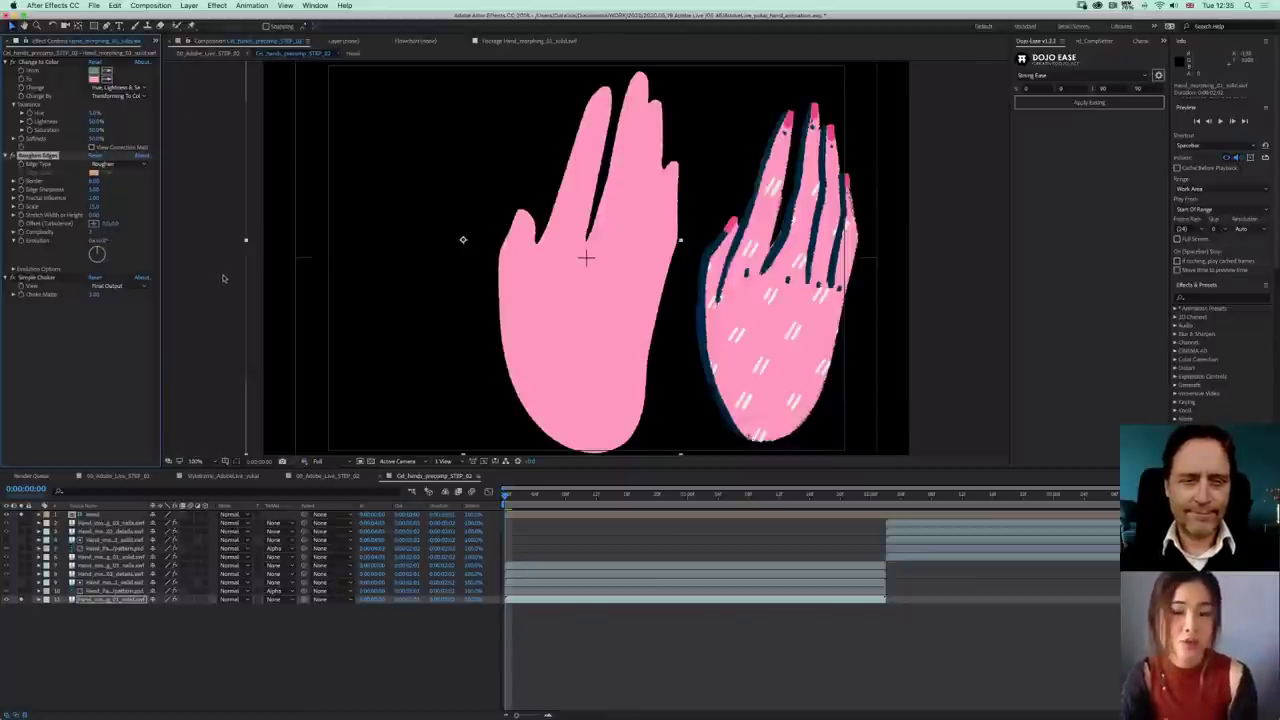
- Show the Roughen Edges settings of the pattern layer above the bottom solid layer and end the soloing of both hands
left_click(102, 620)
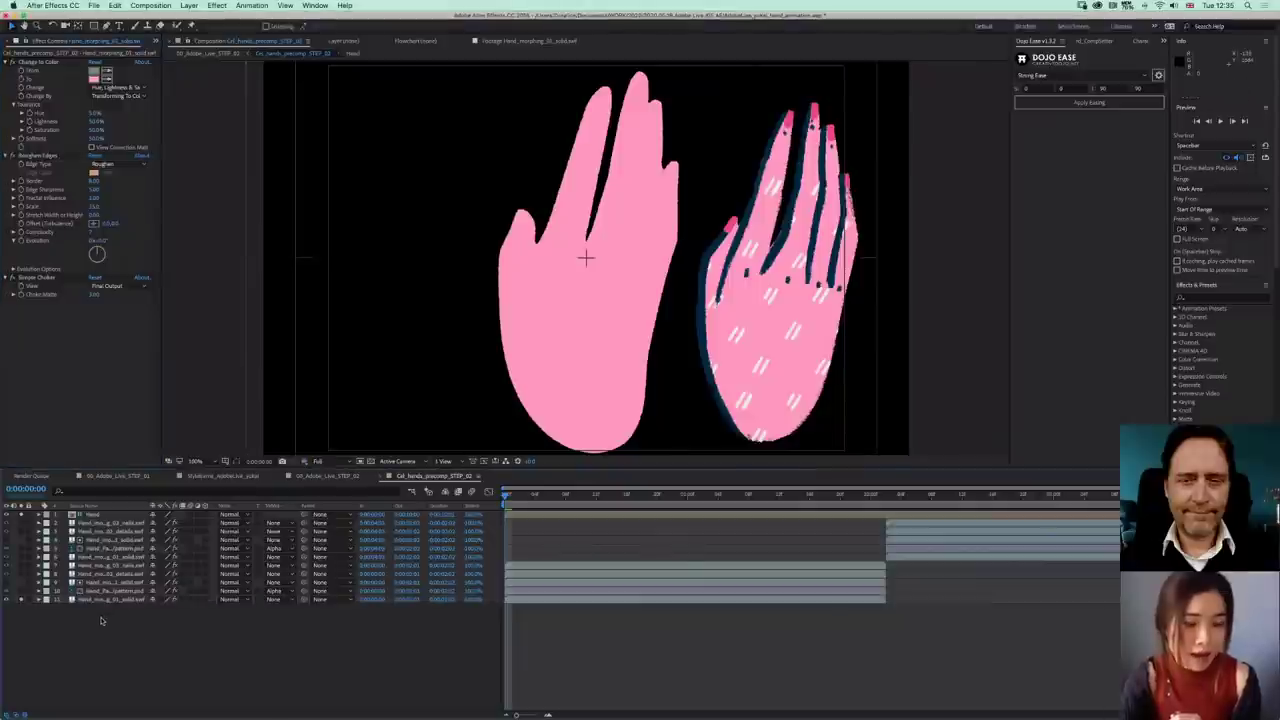
left_click(34, 156)
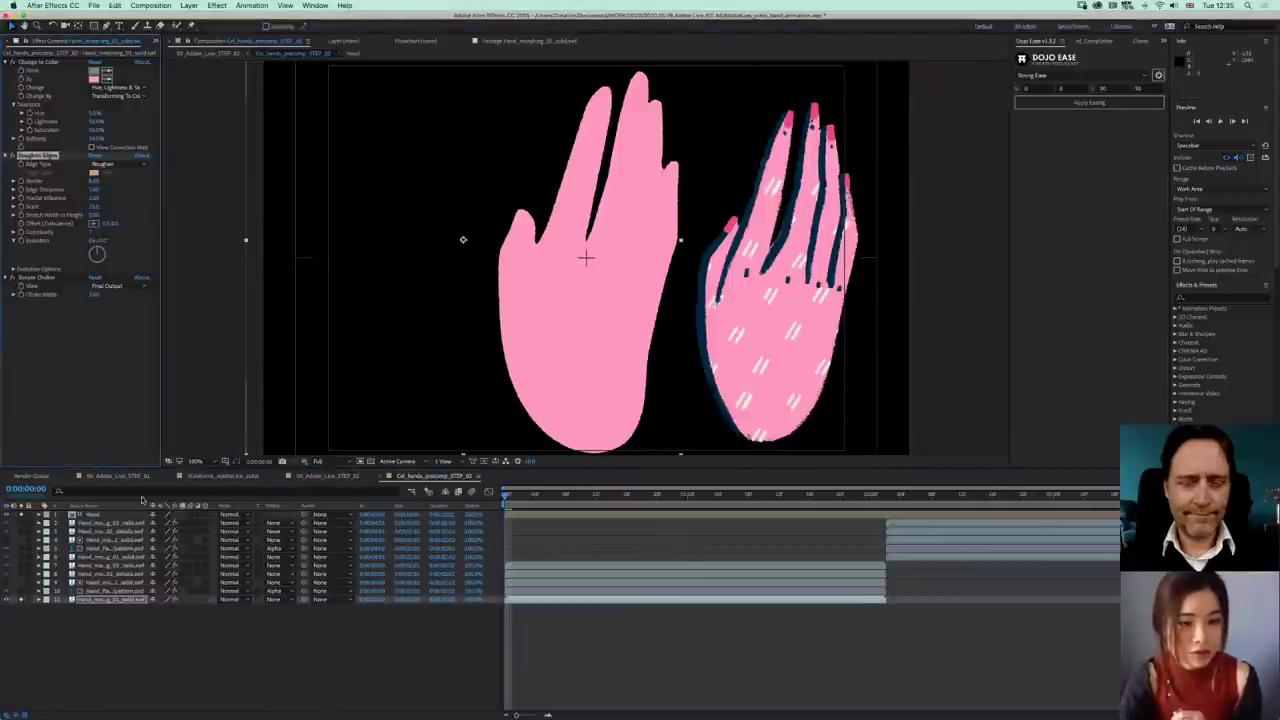
left_click(100, 591)
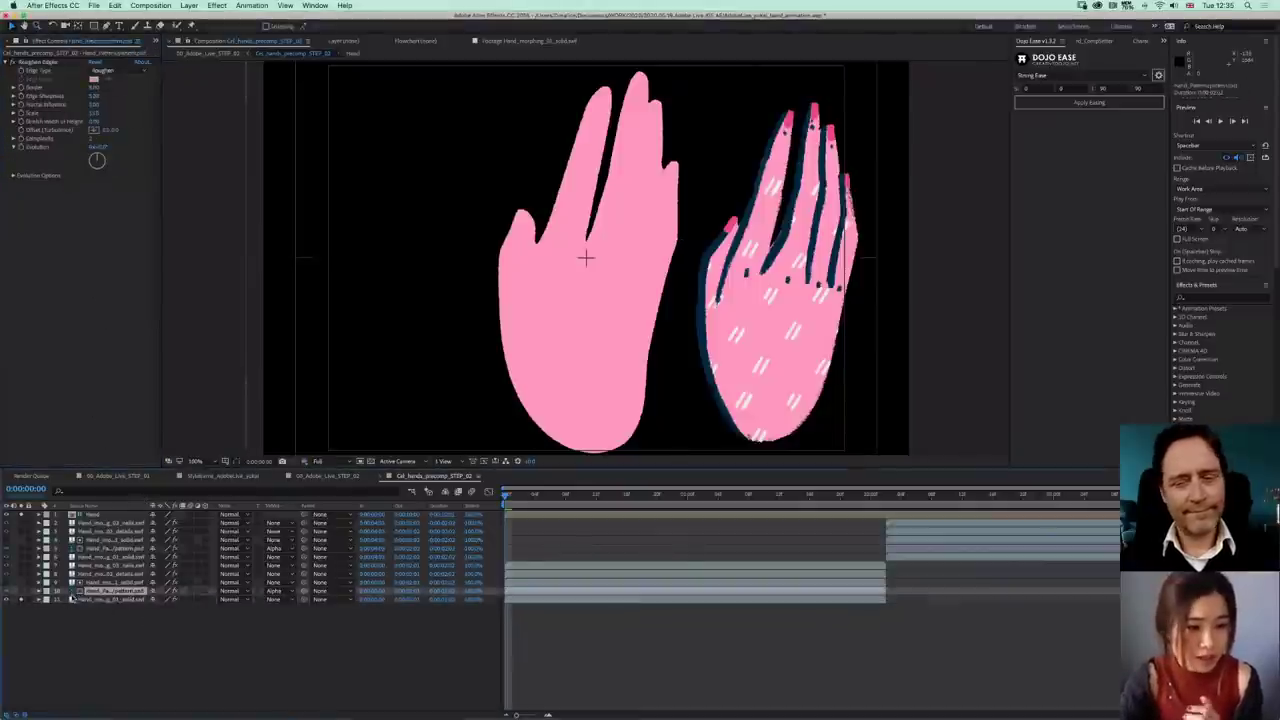
left_click(21, 514)
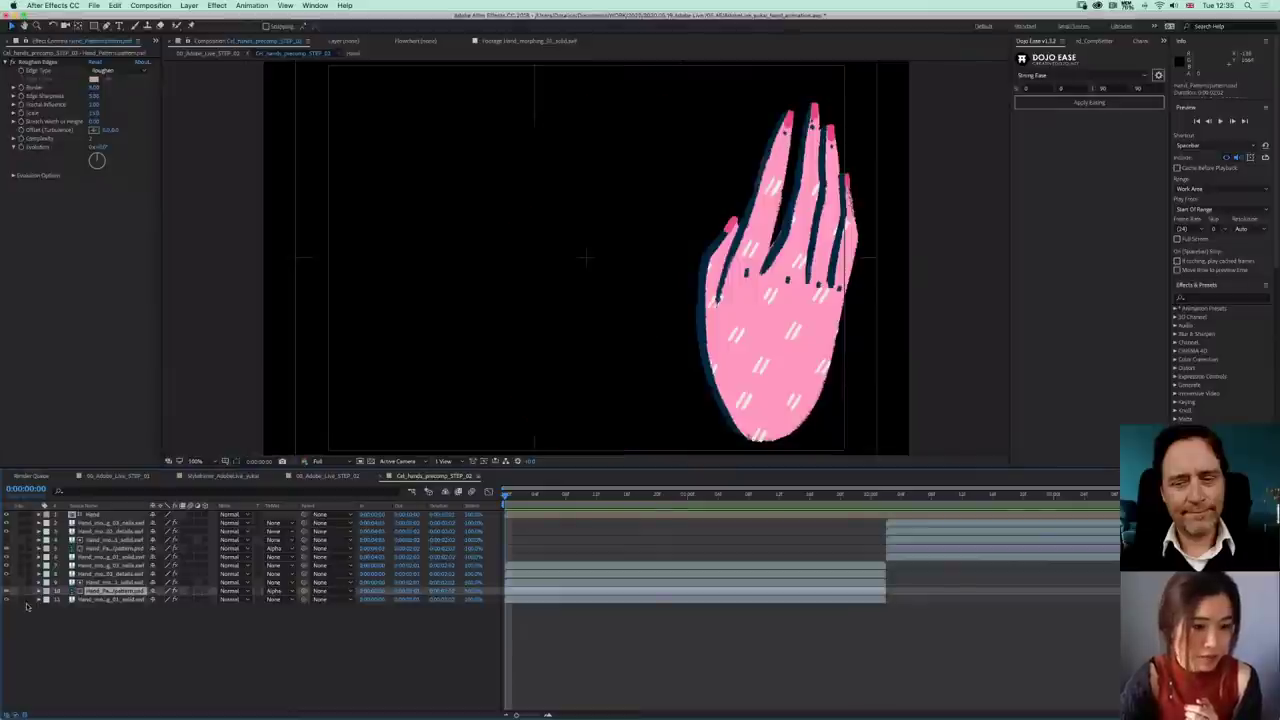
- Disable Change to Color on the first hand's details layer and hide the Hand reference layer
left_click(105, 574)
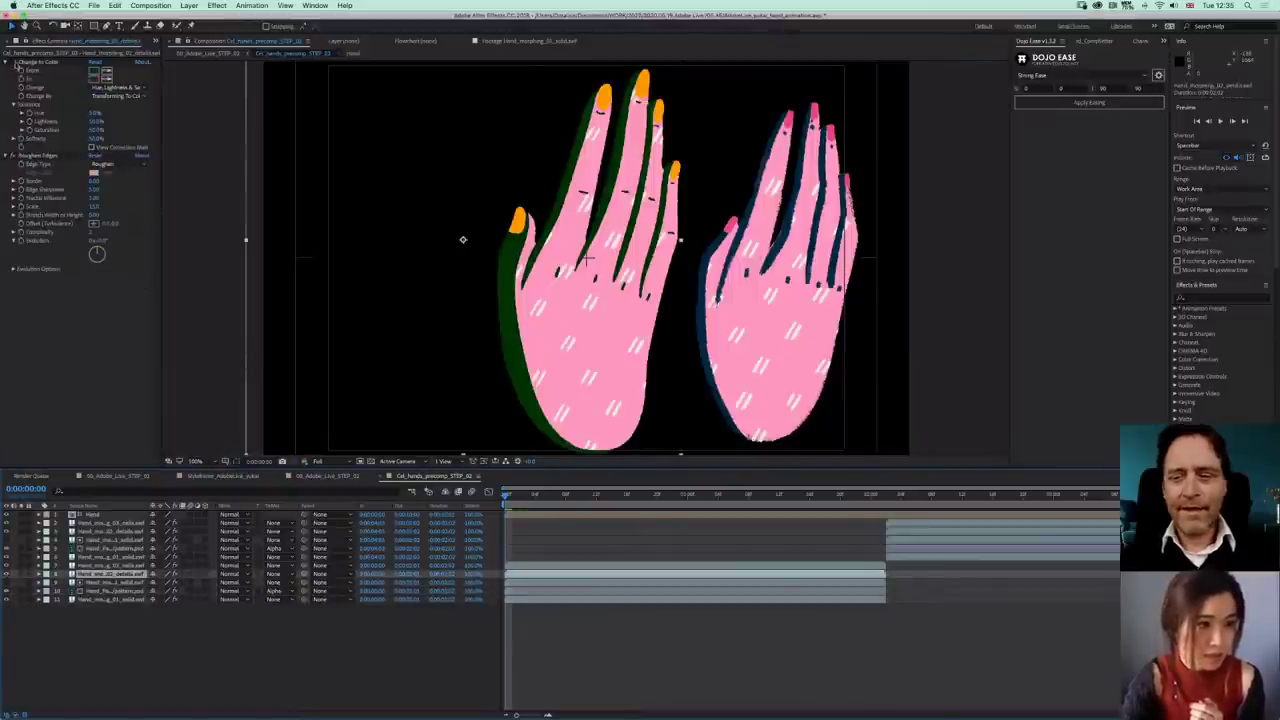
left_click(15, 63)
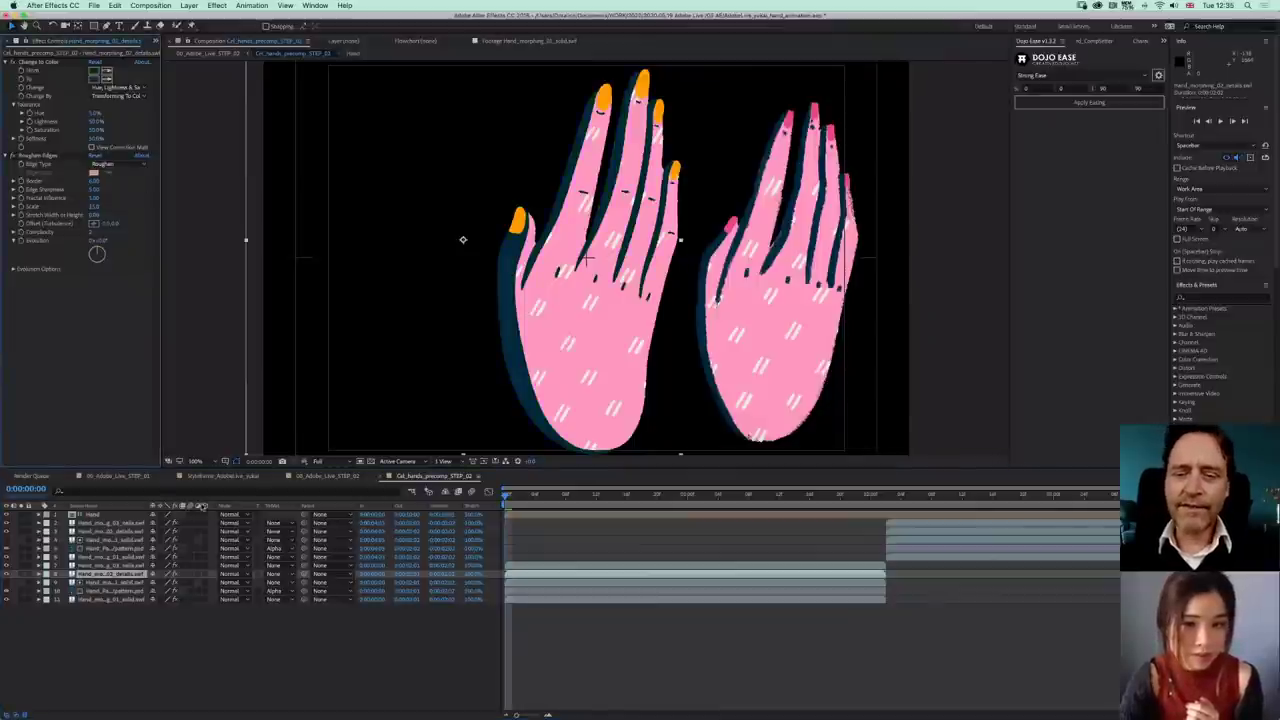
left_click(7, 515)
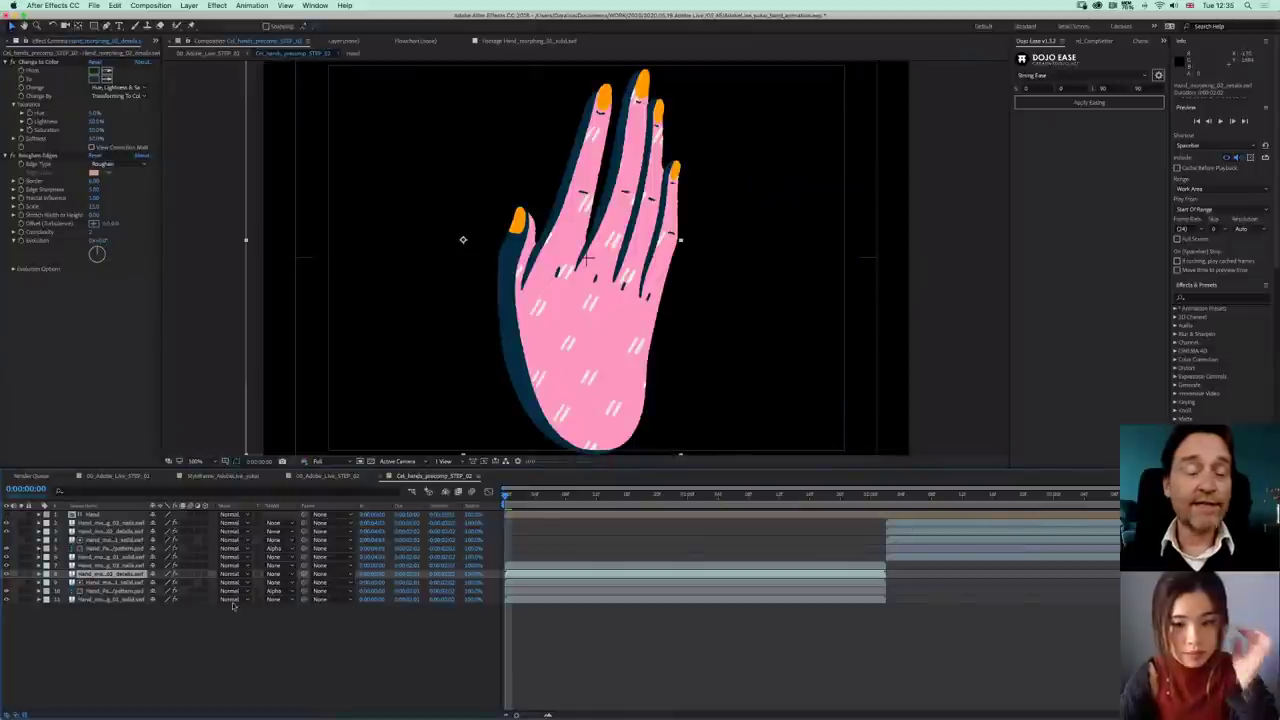
- Lower the preview resolution to Quarter and play back the textured hand animation
left_click(385, 681)
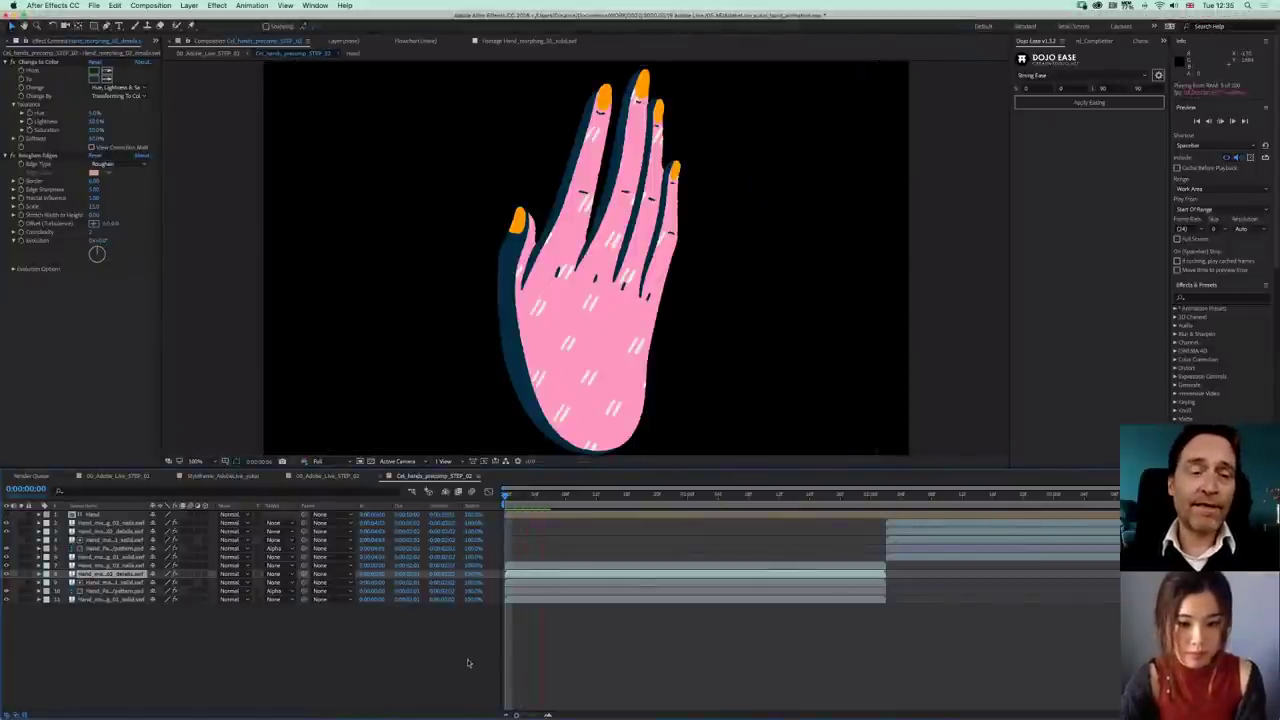
left_click(317, 461)
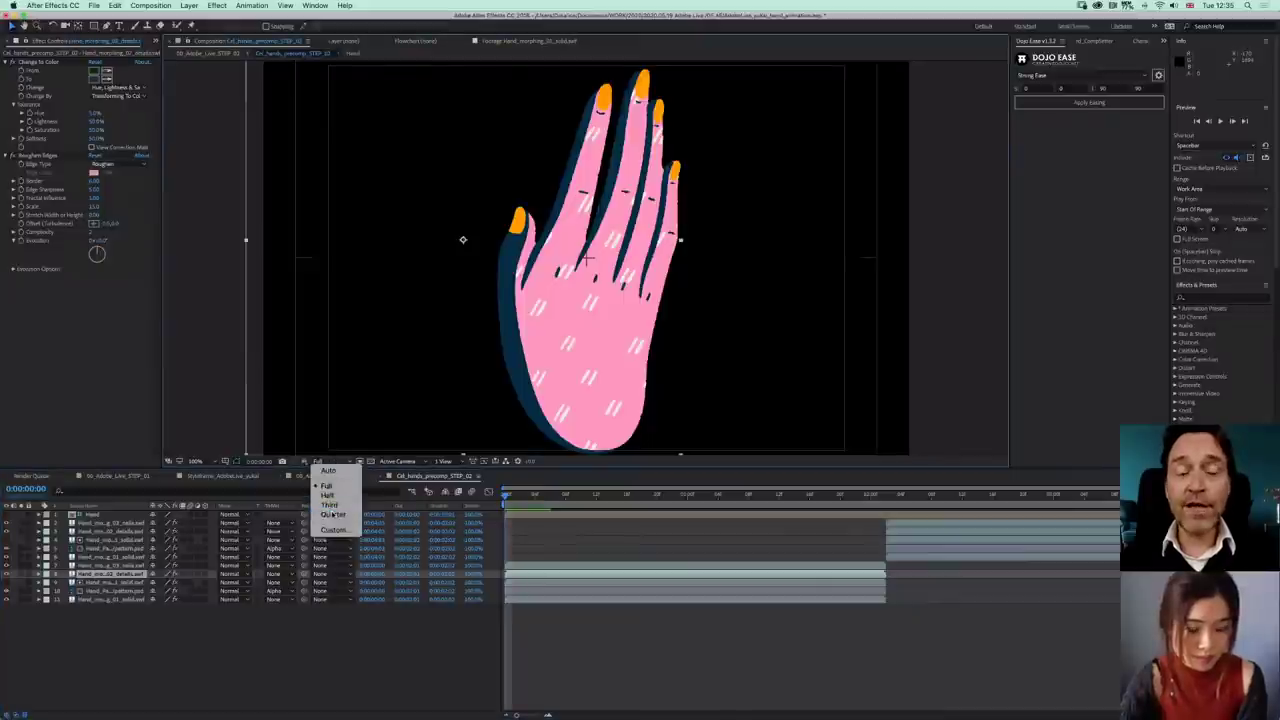
left_click(333, 514)
key("space")
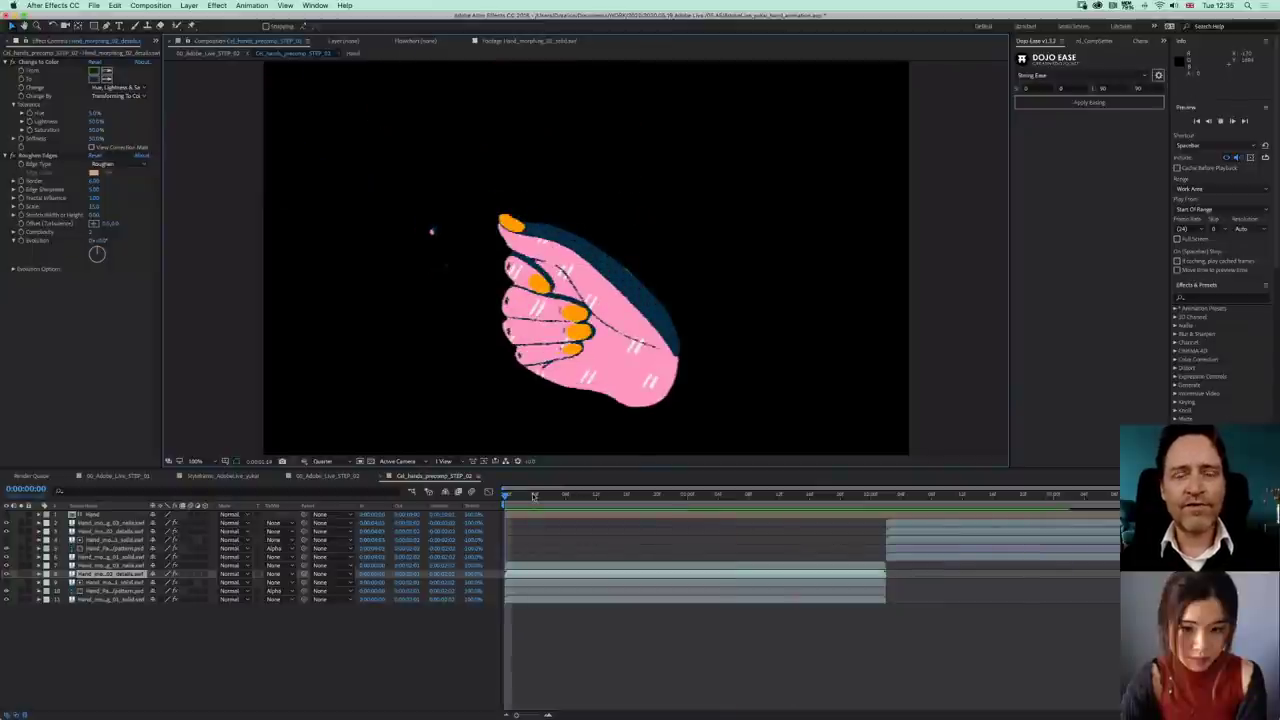
- Scrub through the textured hand animation and play it back again
key("space")
left_click_drag(626, 495, 553, 509)
key("space")
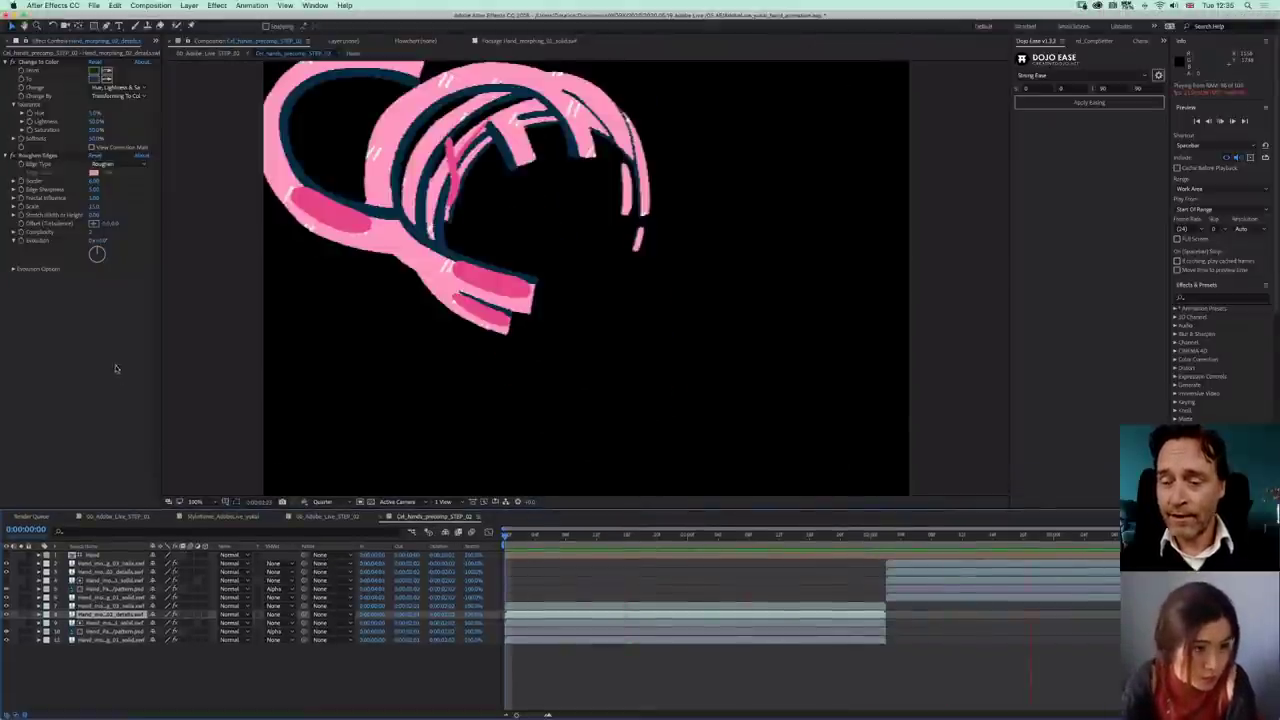
- Stop the preview and enable Change to Color on the first hand's nails layer
key("space")
left_click(108, 581)
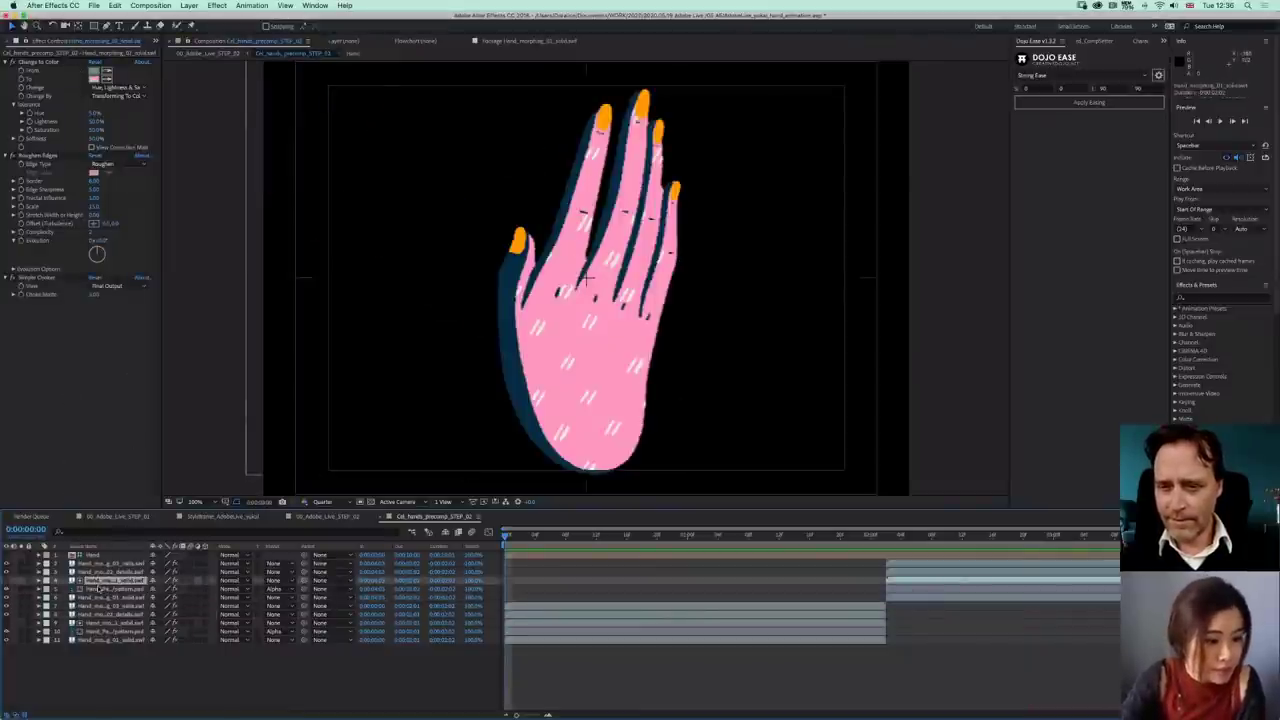
left_click(105, 606)
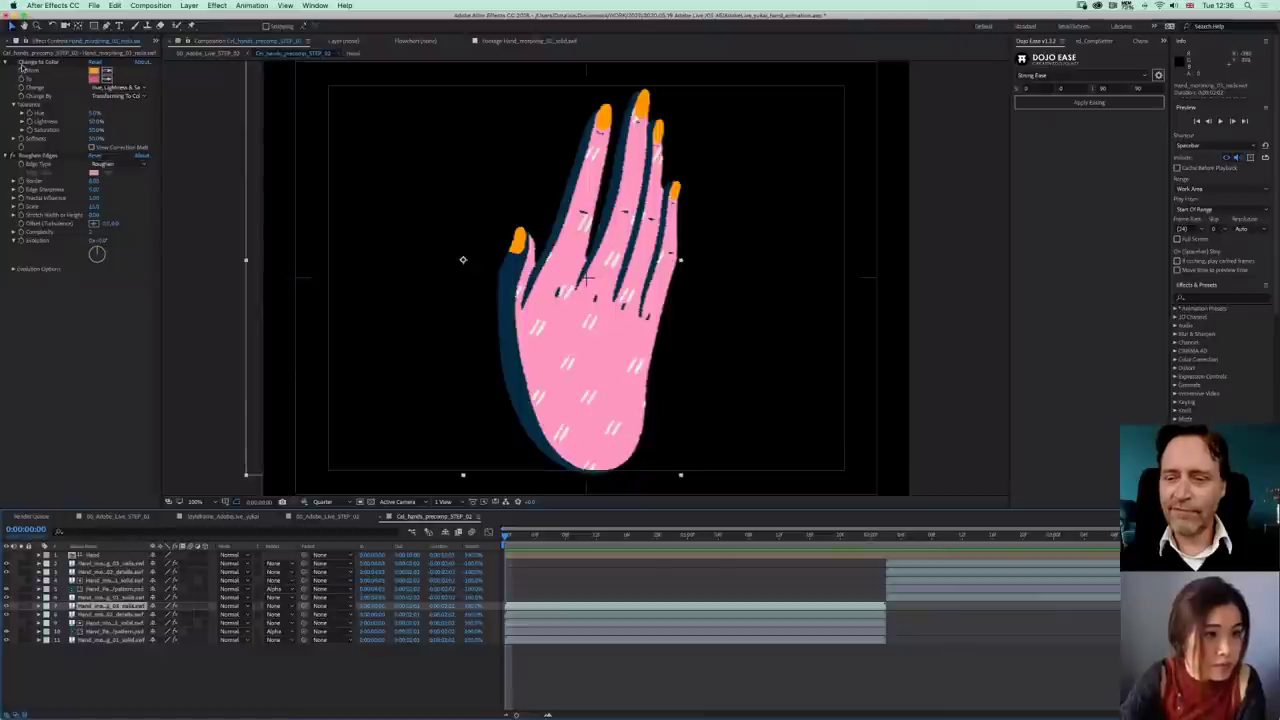
left_click(14, 62)
- Preview the hand animation with the recoloured nails at a 50% view
key("period")
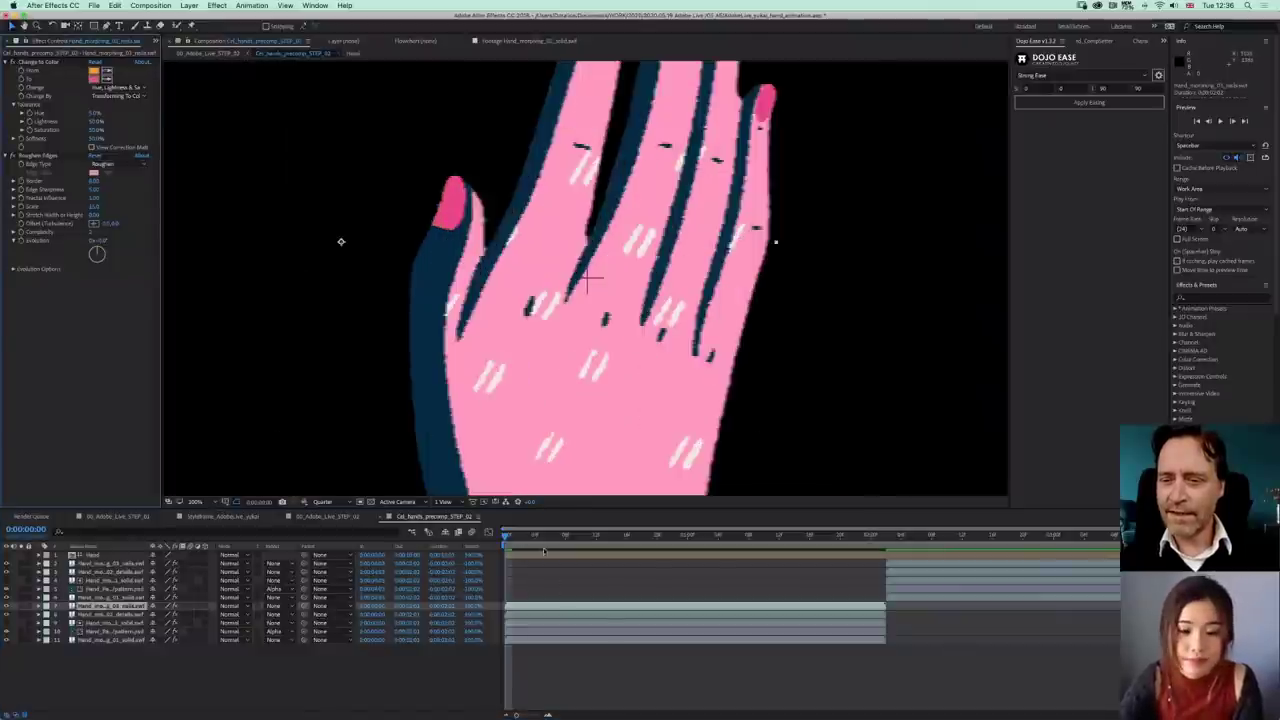
key("comma")
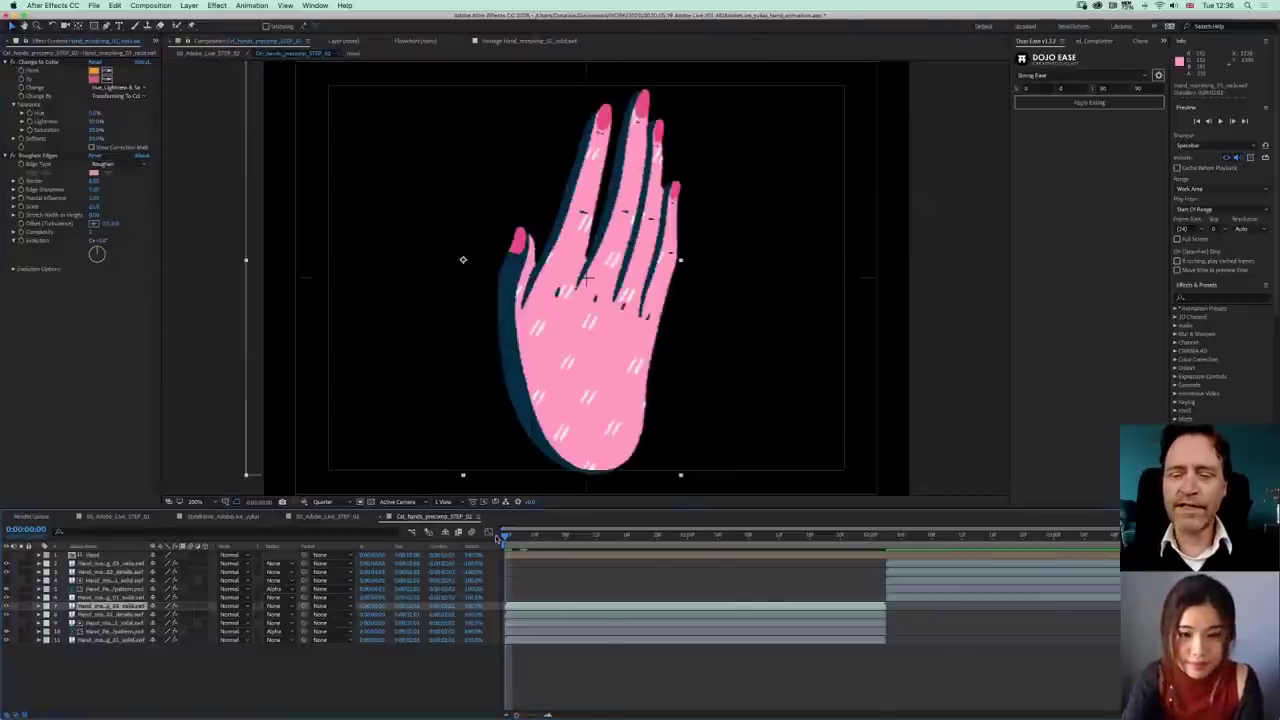
key("comma")
key("space")
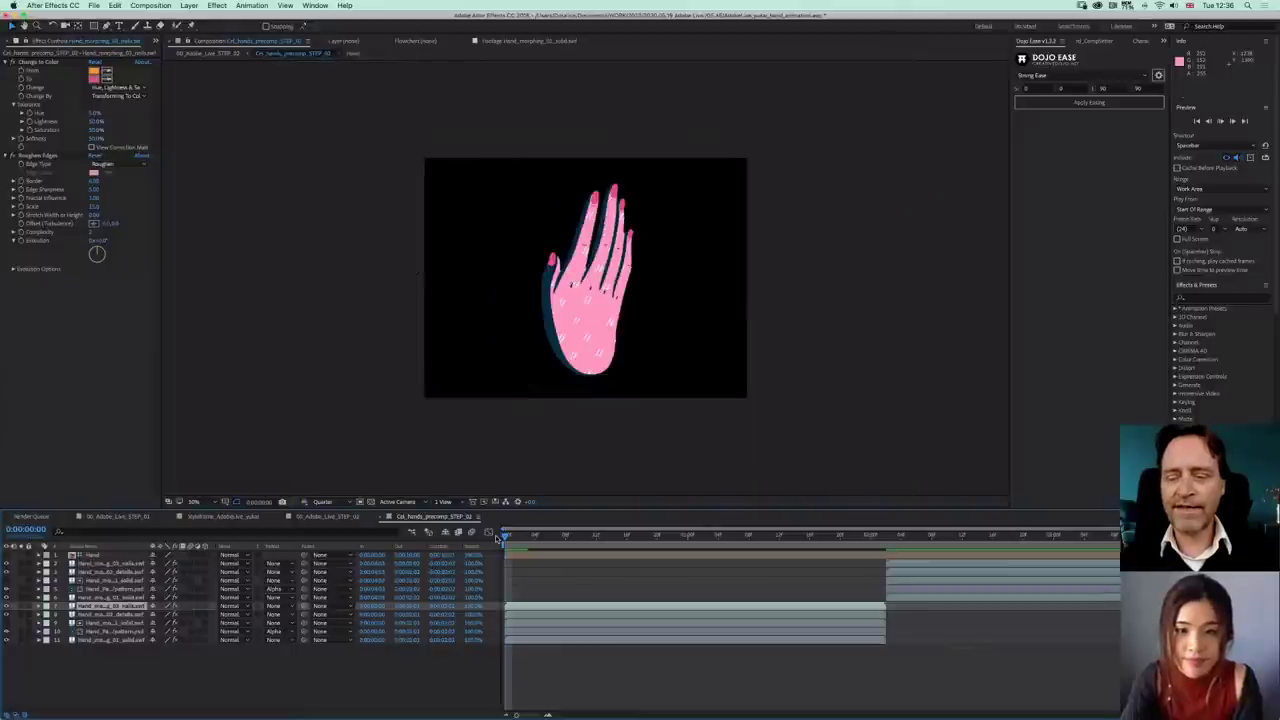
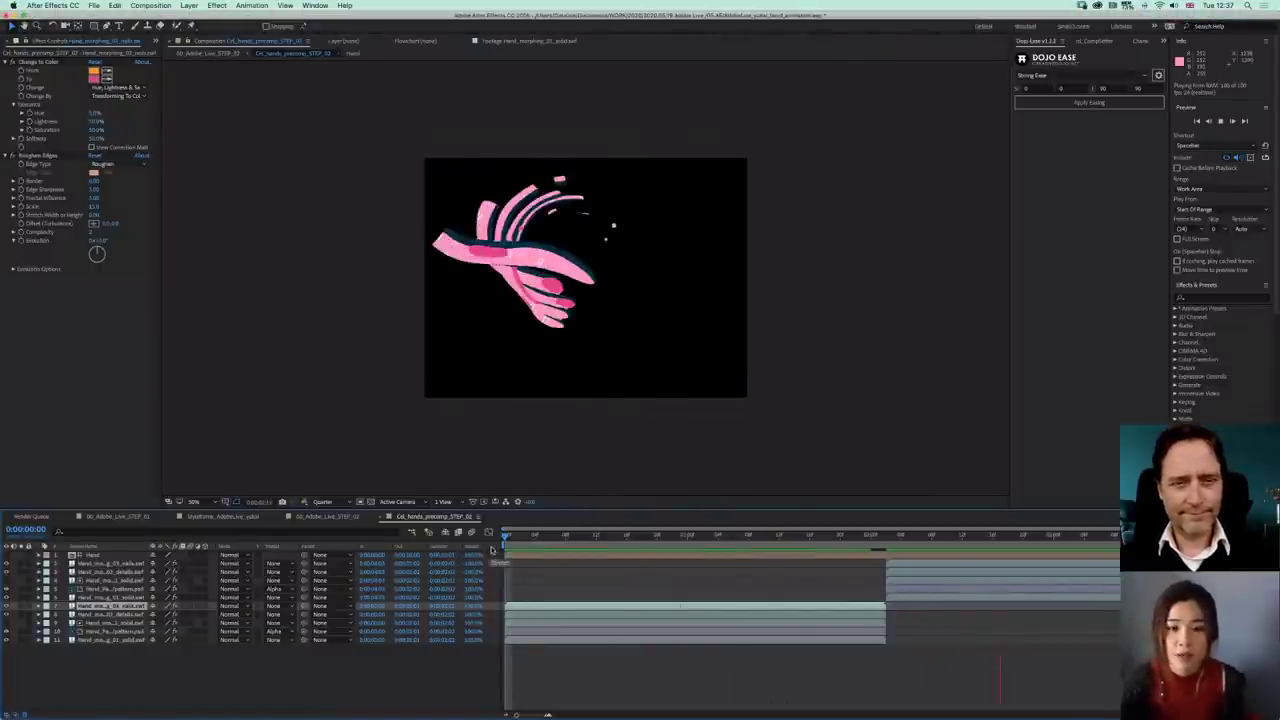
- Check the hand animation against the background shapes in the 00_Adobe_Live_STEP_02 composition at several points in time
left_click_drag(548, 539, 614, 544)
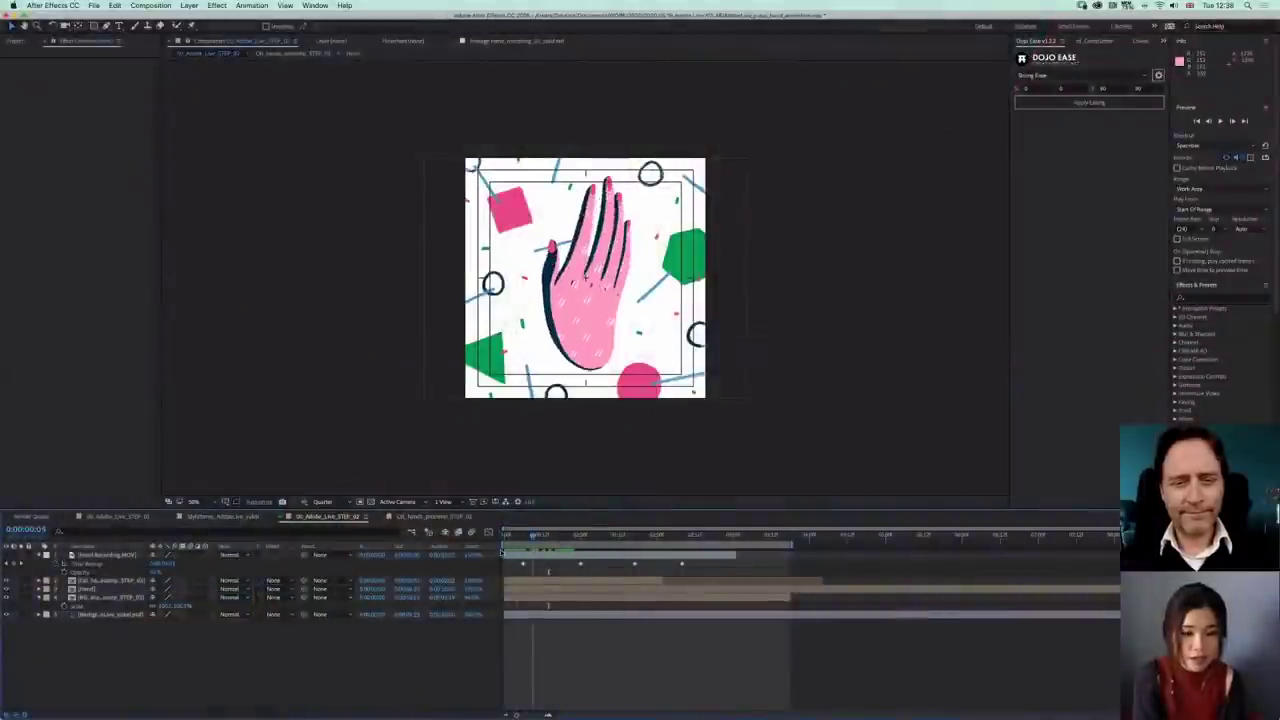
left_click_drag(533, 536, 589, 535)
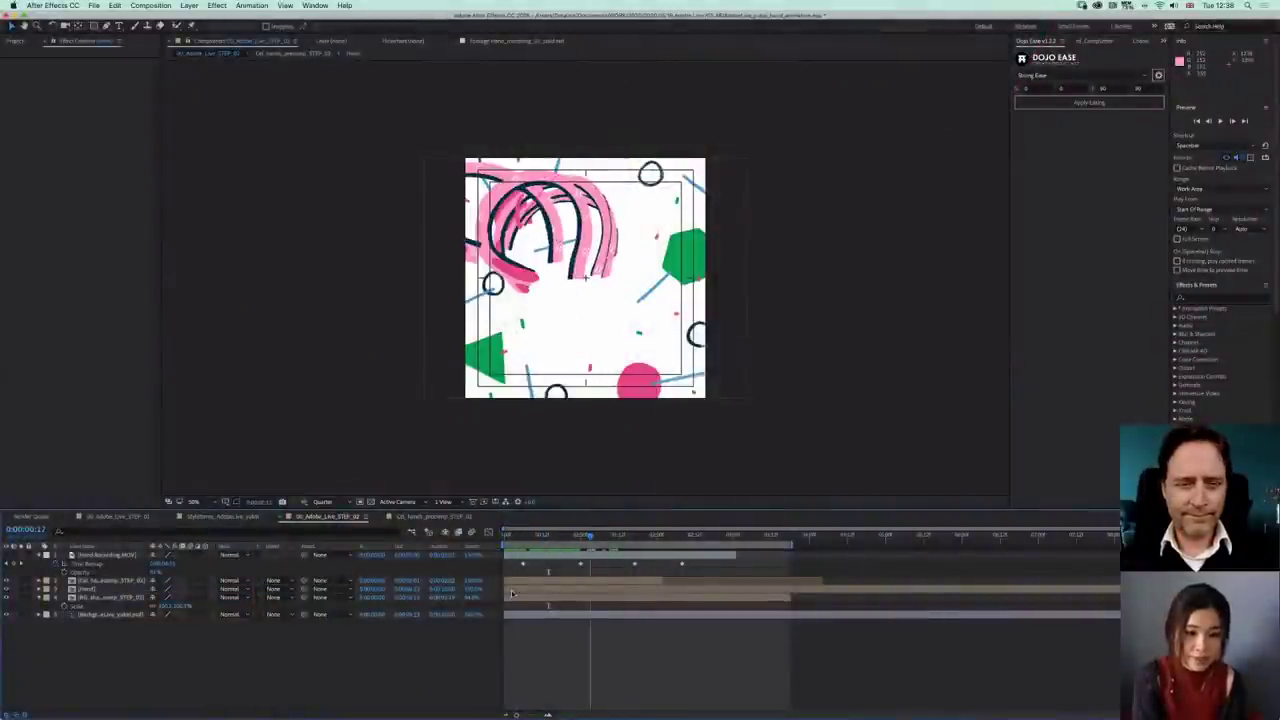
key("space")
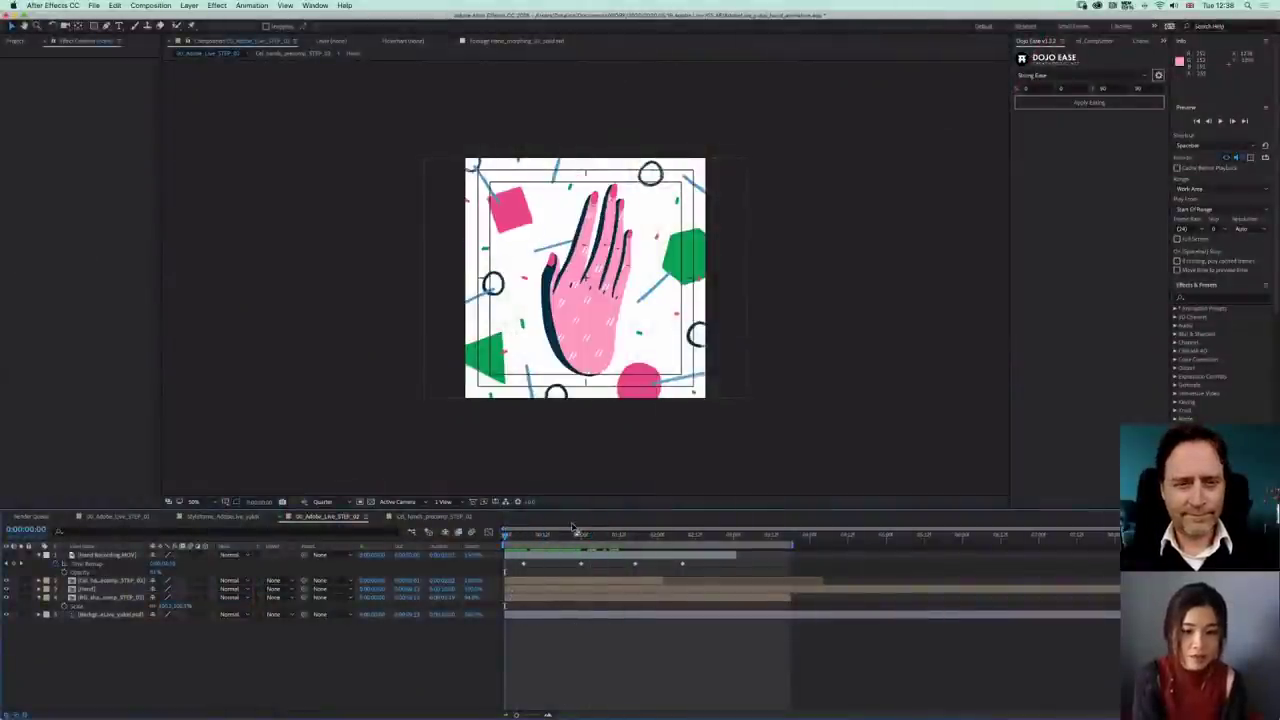
key(".")
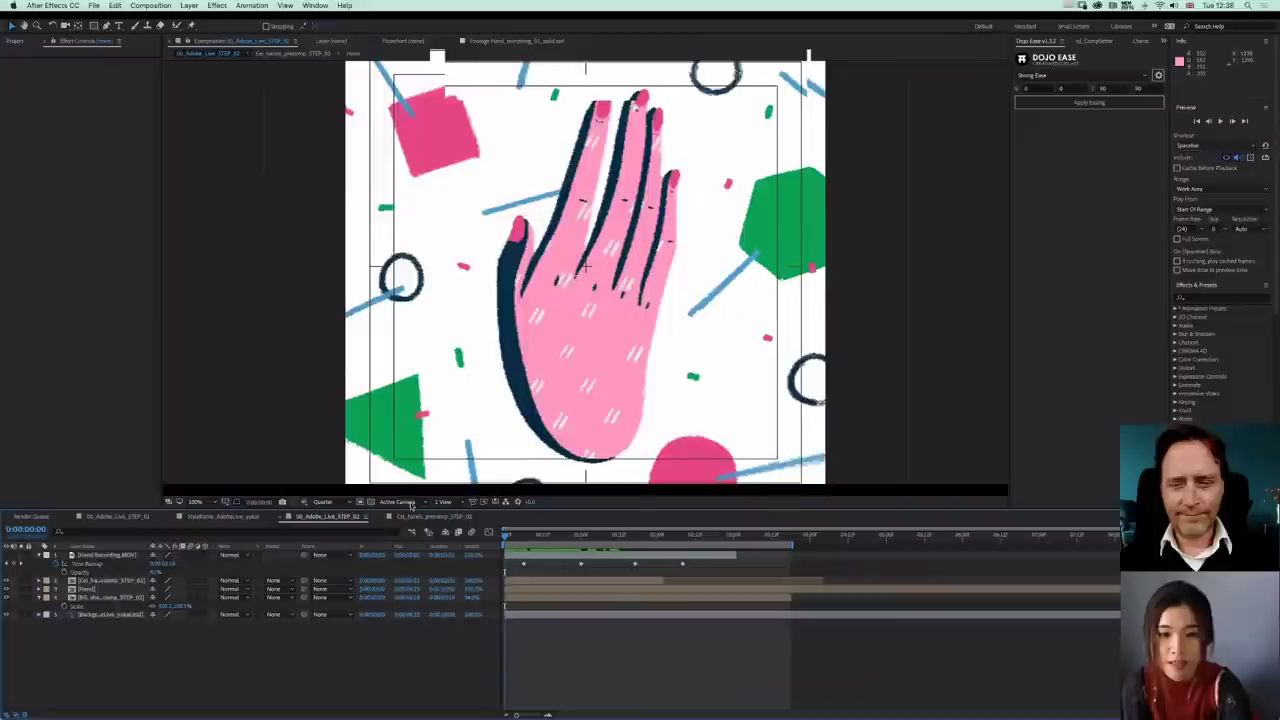
- Collapse the precomps and PSD folders in the project and expand the texture and pattern folder
left_click(15, 42)
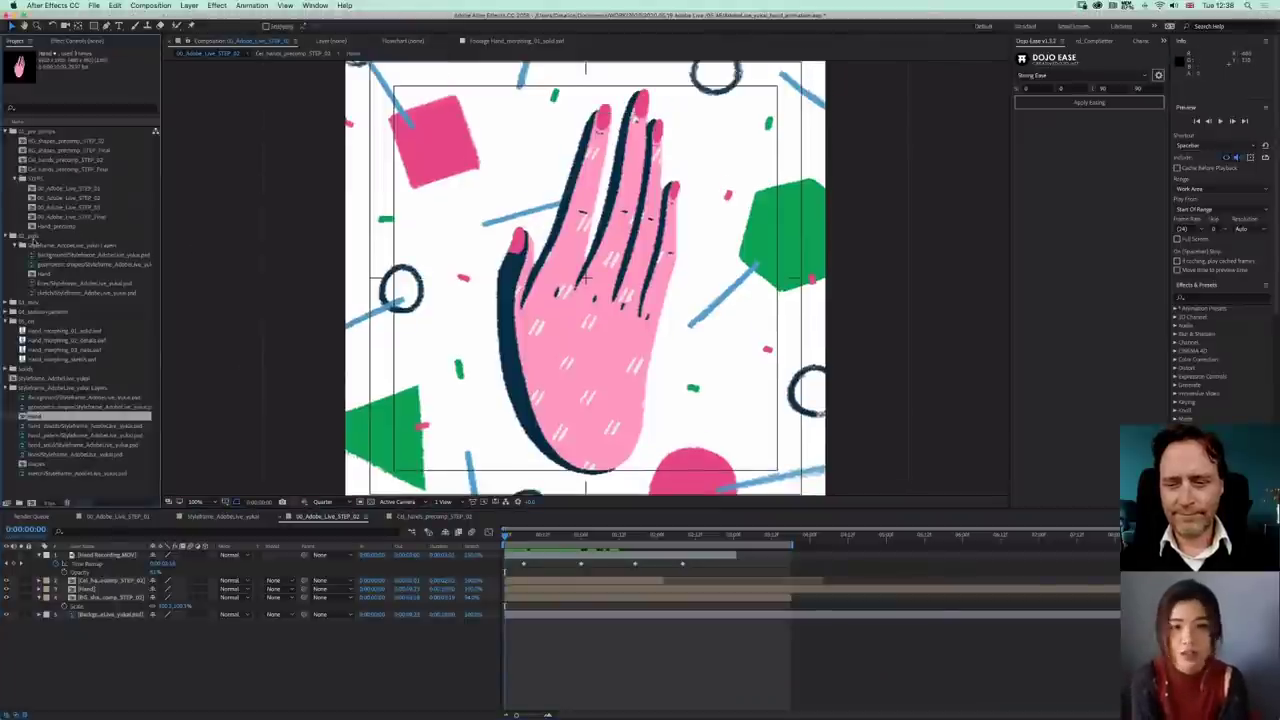
left_click(6, 131)
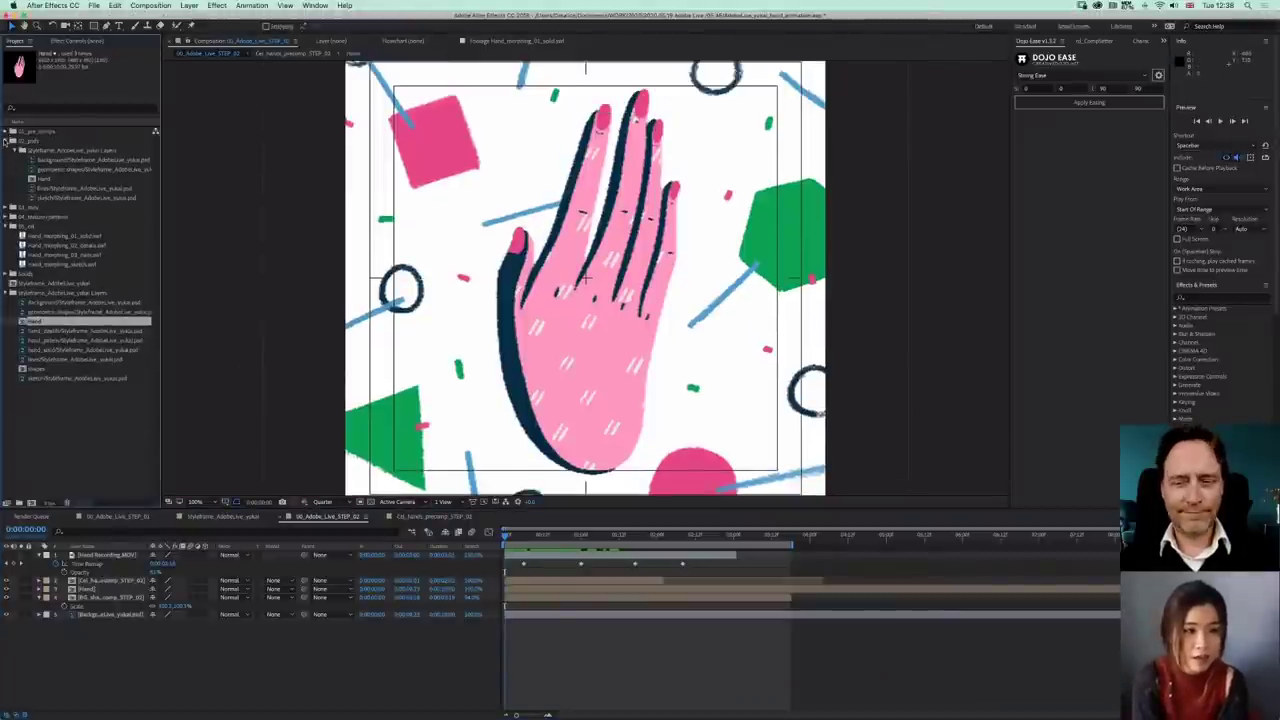
left_click(6, 141)
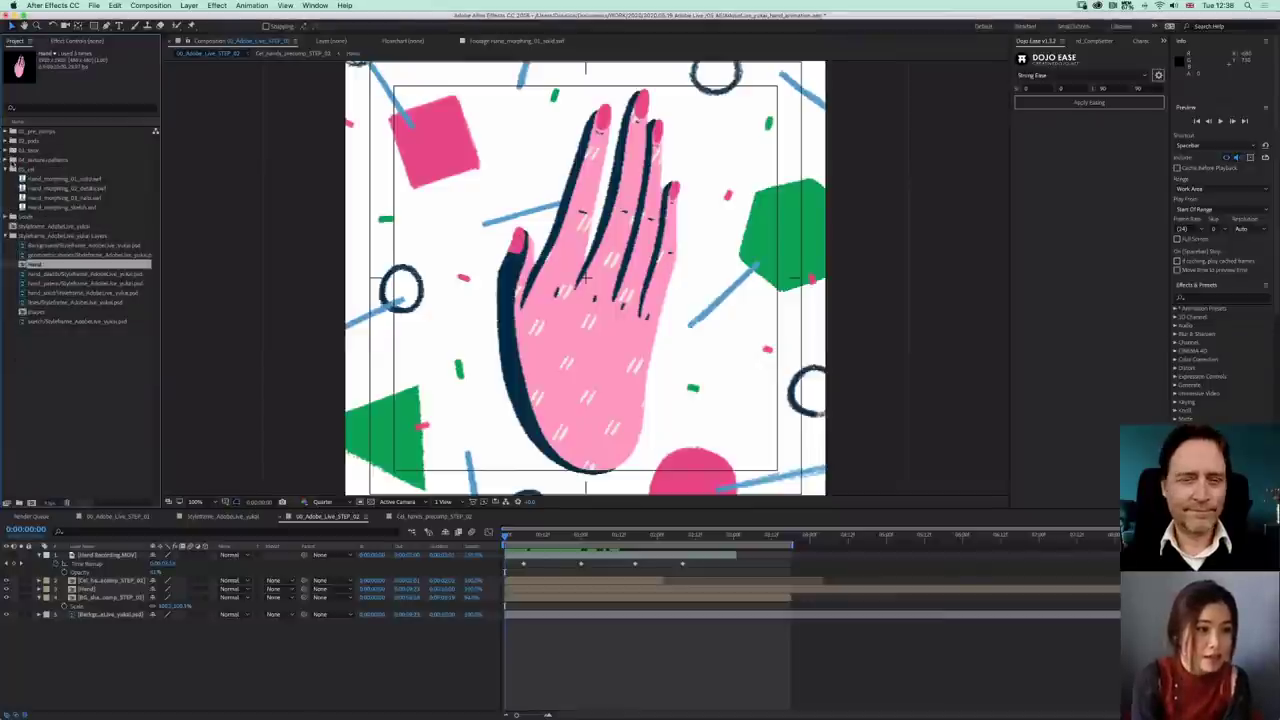
left_click(6, 160)
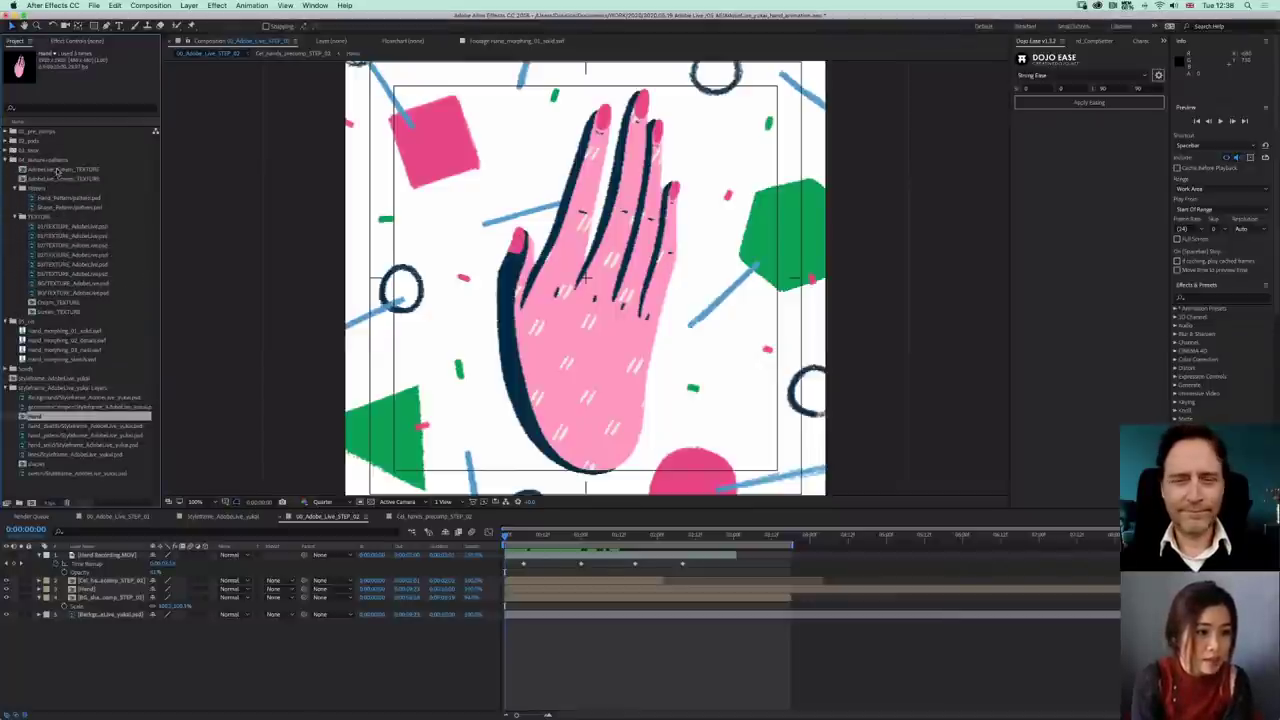
- Open the AdobeLive_Cream_TEXTURE composition at a 100% view and preview its paper texture
double_click(60, 169)
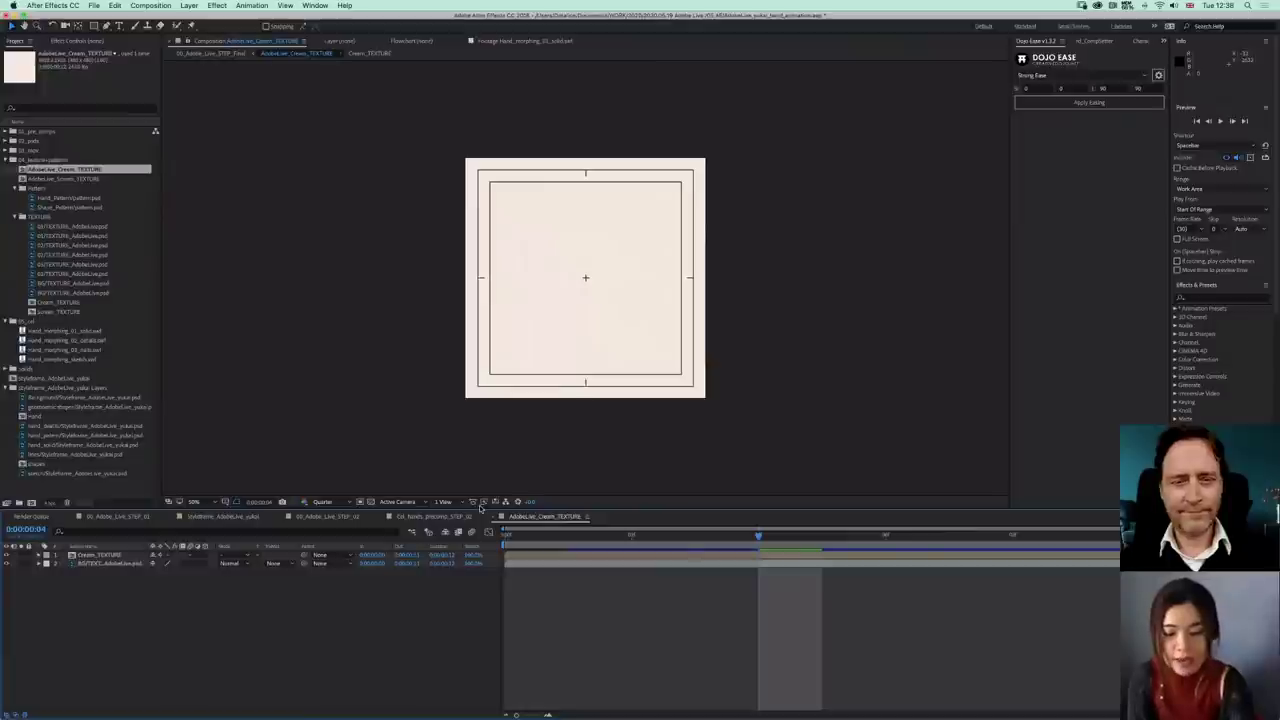
key("slash")
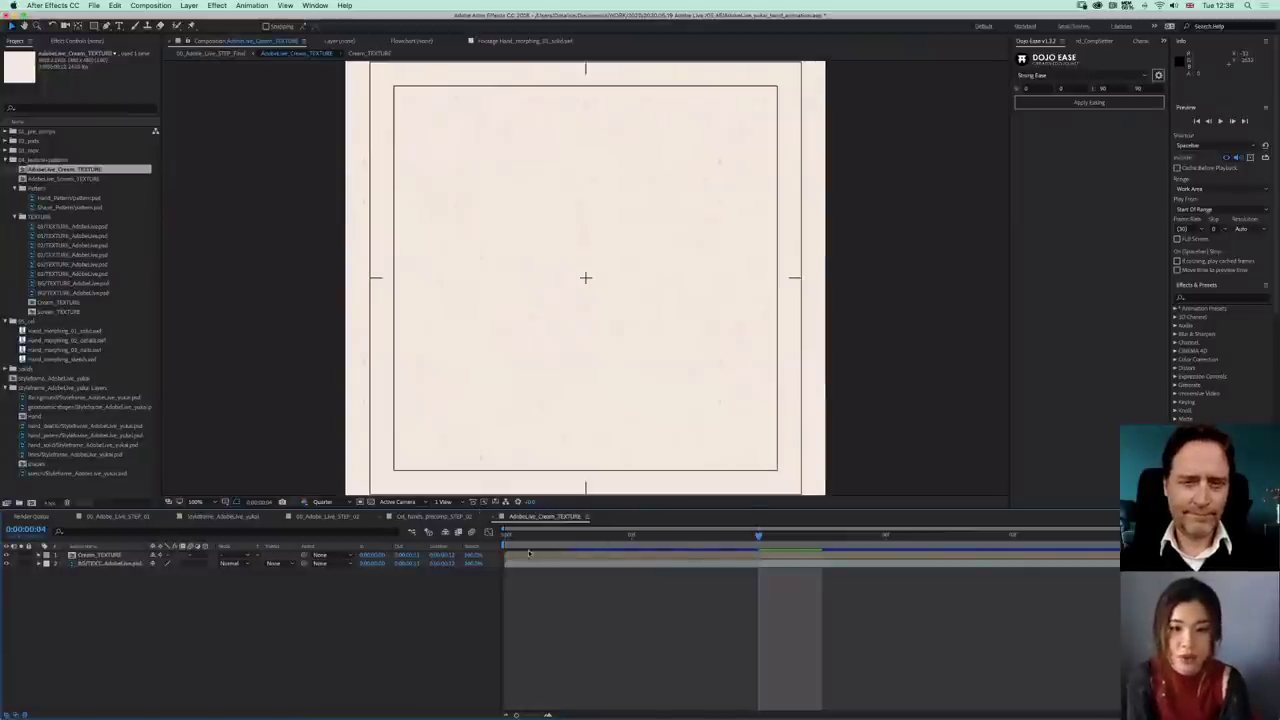
key("space")
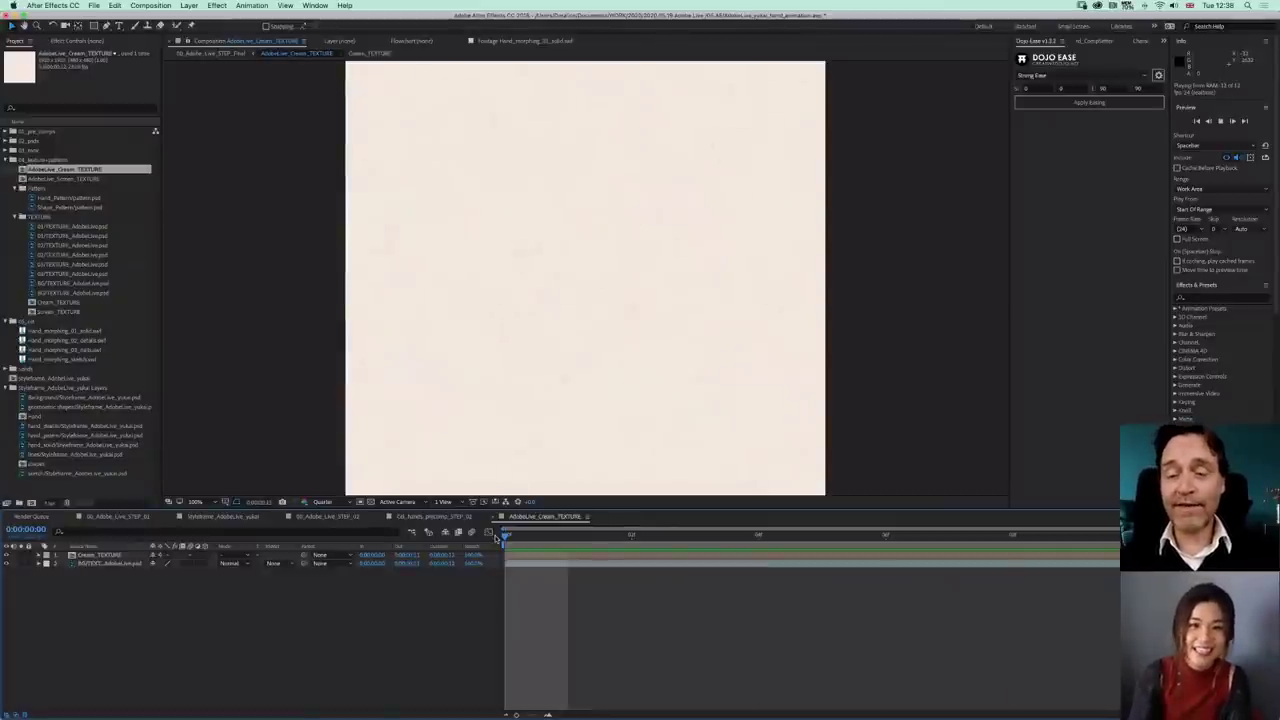
key("space")
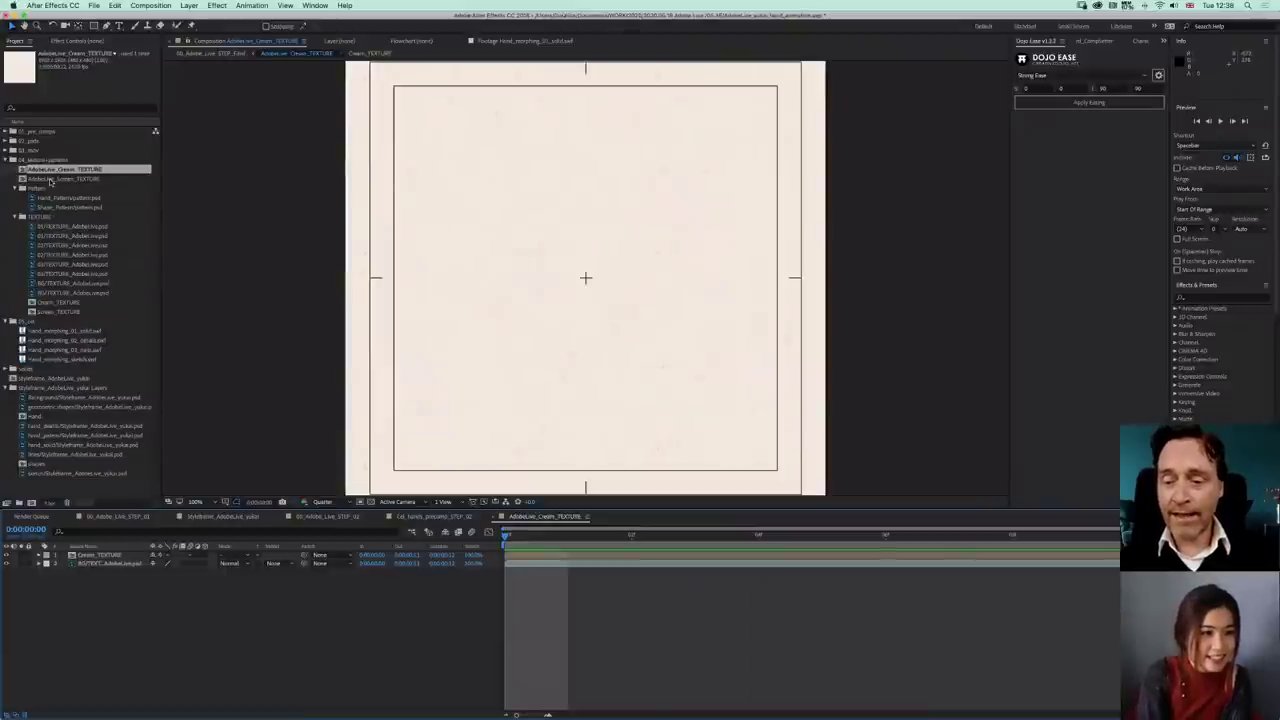
- Open the AdobeLive_Screen_TEXTURE composition to view its texture, and return to the 00_Adobe_Live_STEP_02 composition
double_click(50, 180)
double_click(50, 178)
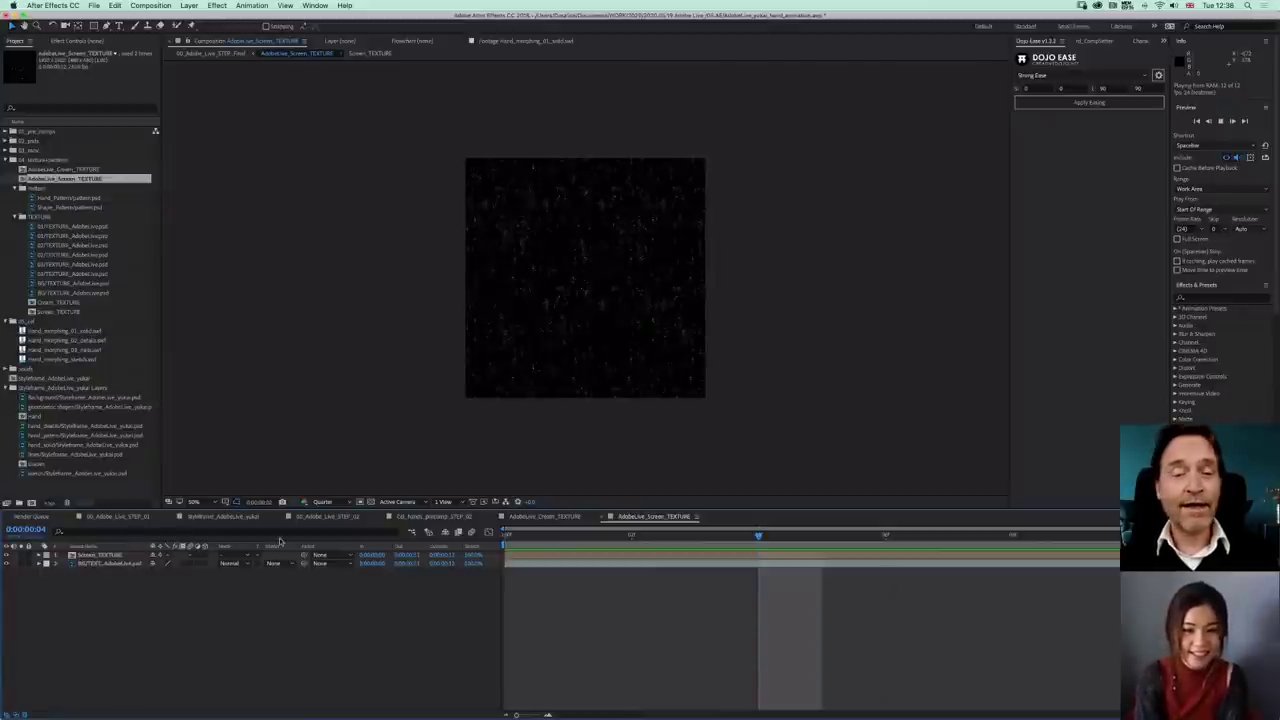
left_click(326, 517)
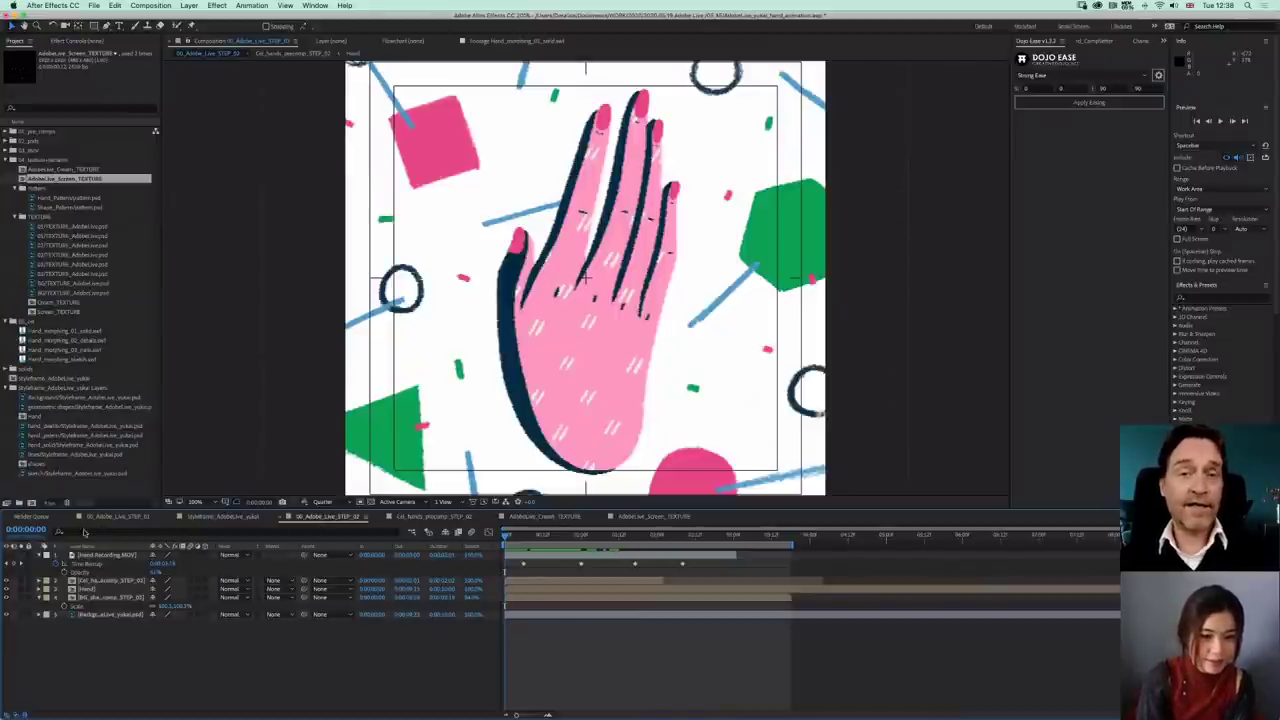
- Place the AdobeLive_Cream_TEXTURE composition beneath the background shapes precomp and delete the original background layer
left_click(115, 582)
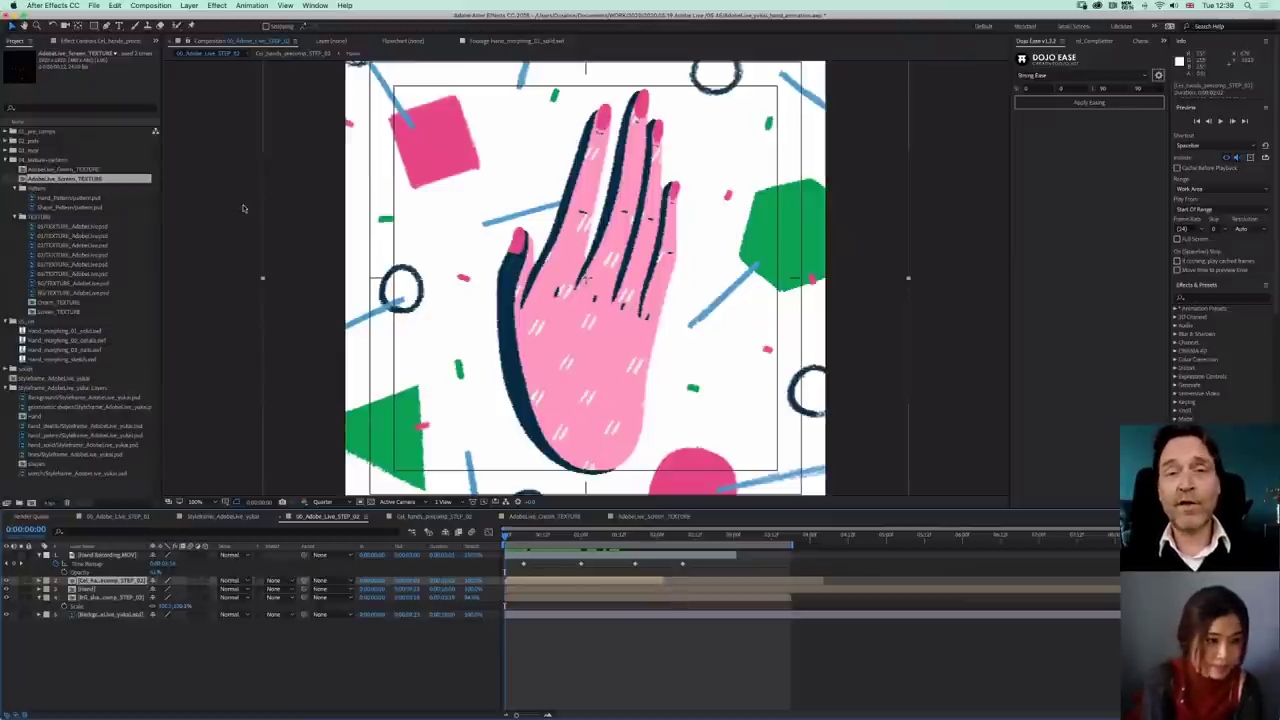
left_click(98, 170)
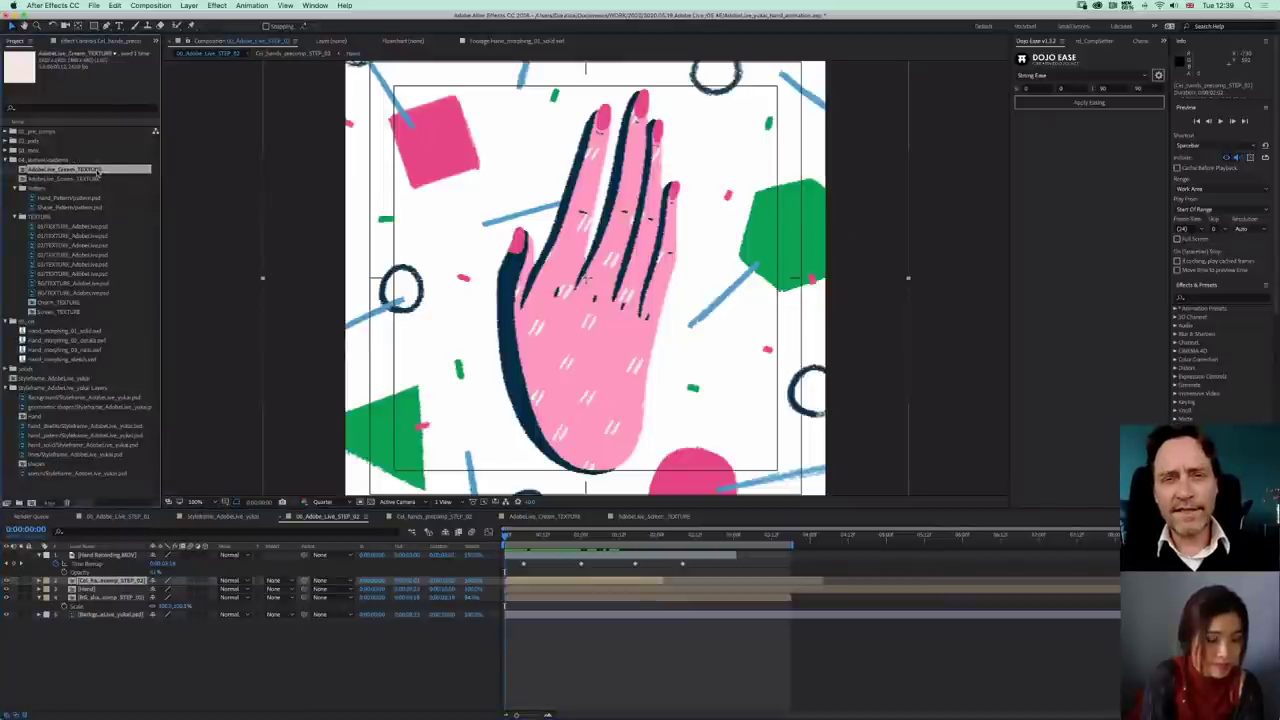
left_click_drag(98, 170, 77, 607)
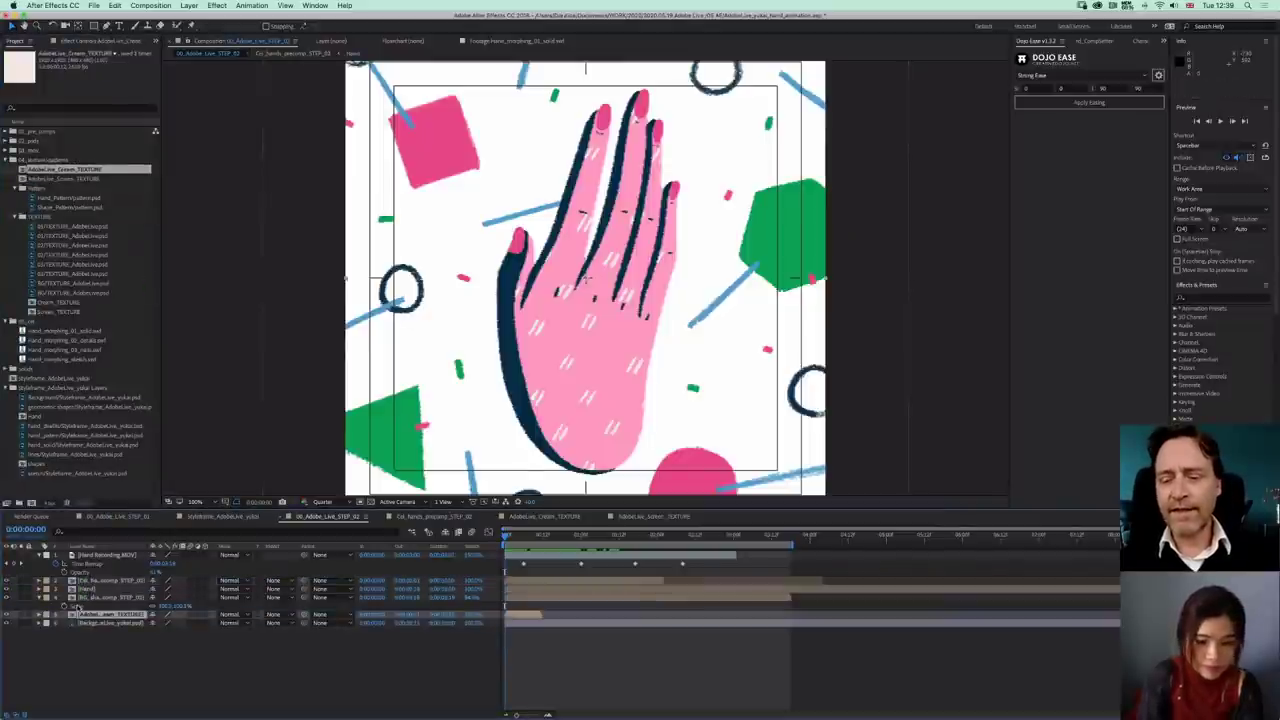
left_click(88, 624)
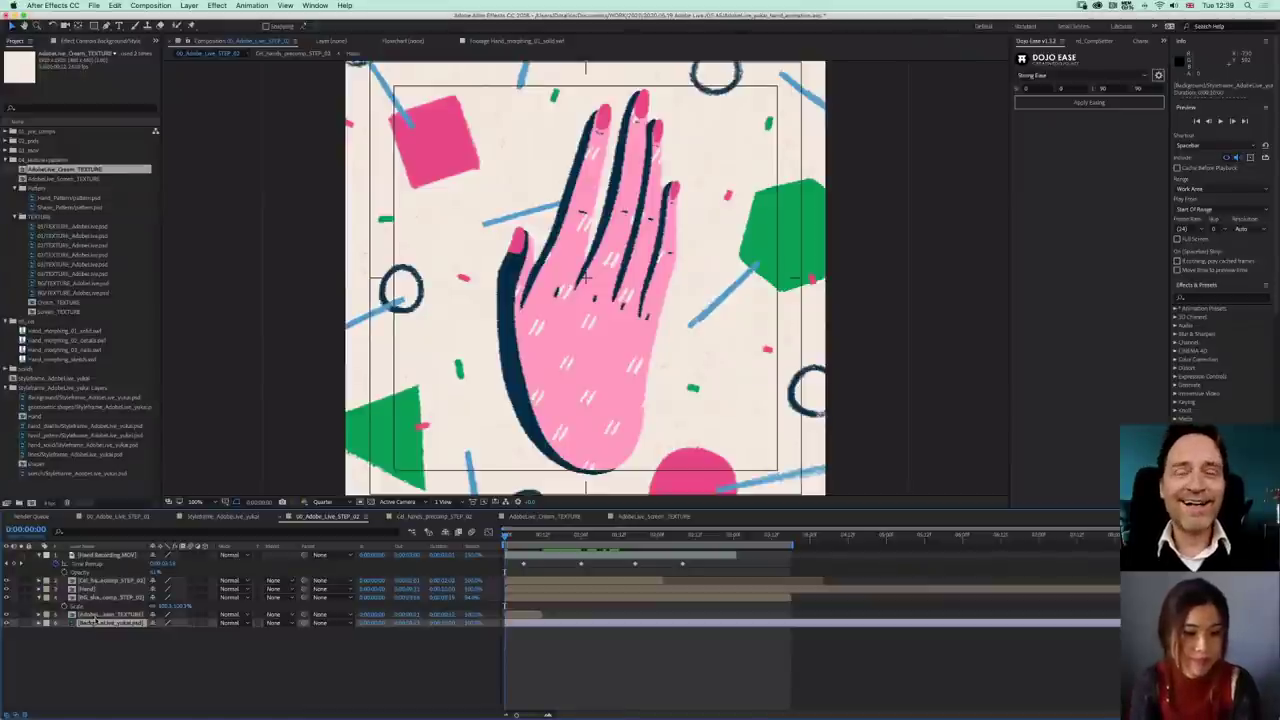
key("Delete")
- Enable time remapping on the cream texture layer
right_click(103, 616)
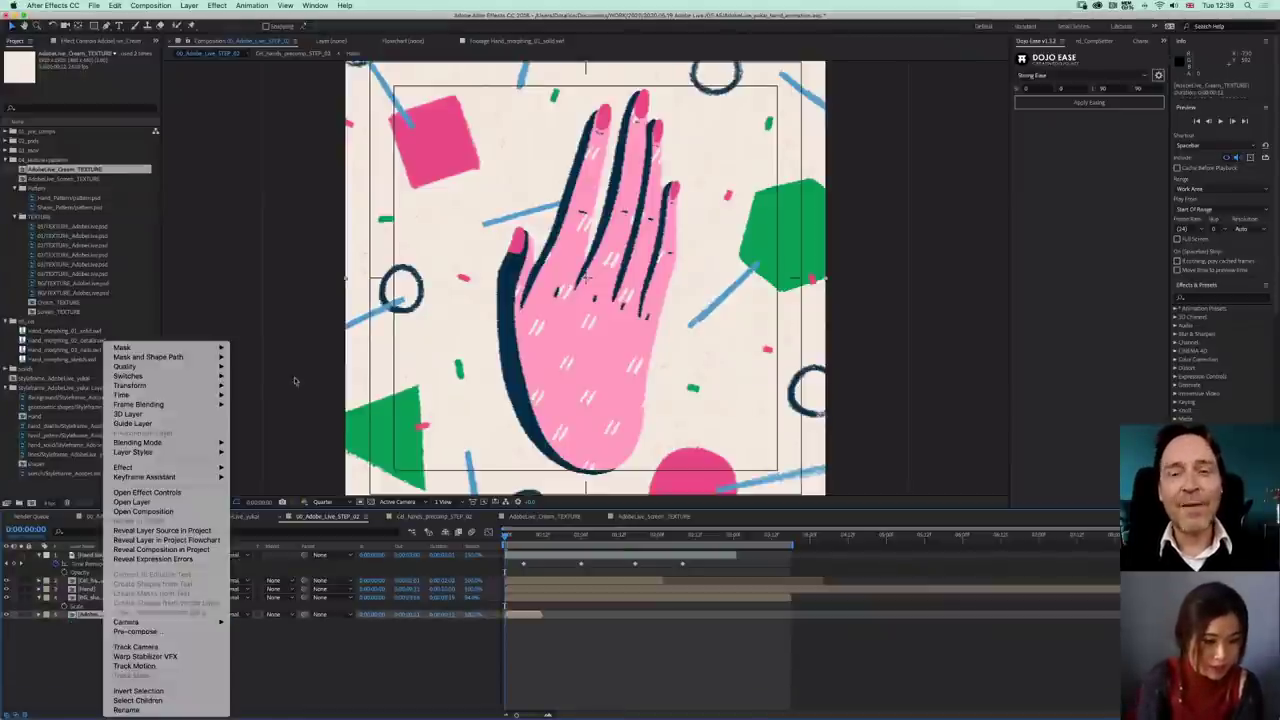
mouse_move(159, 396)
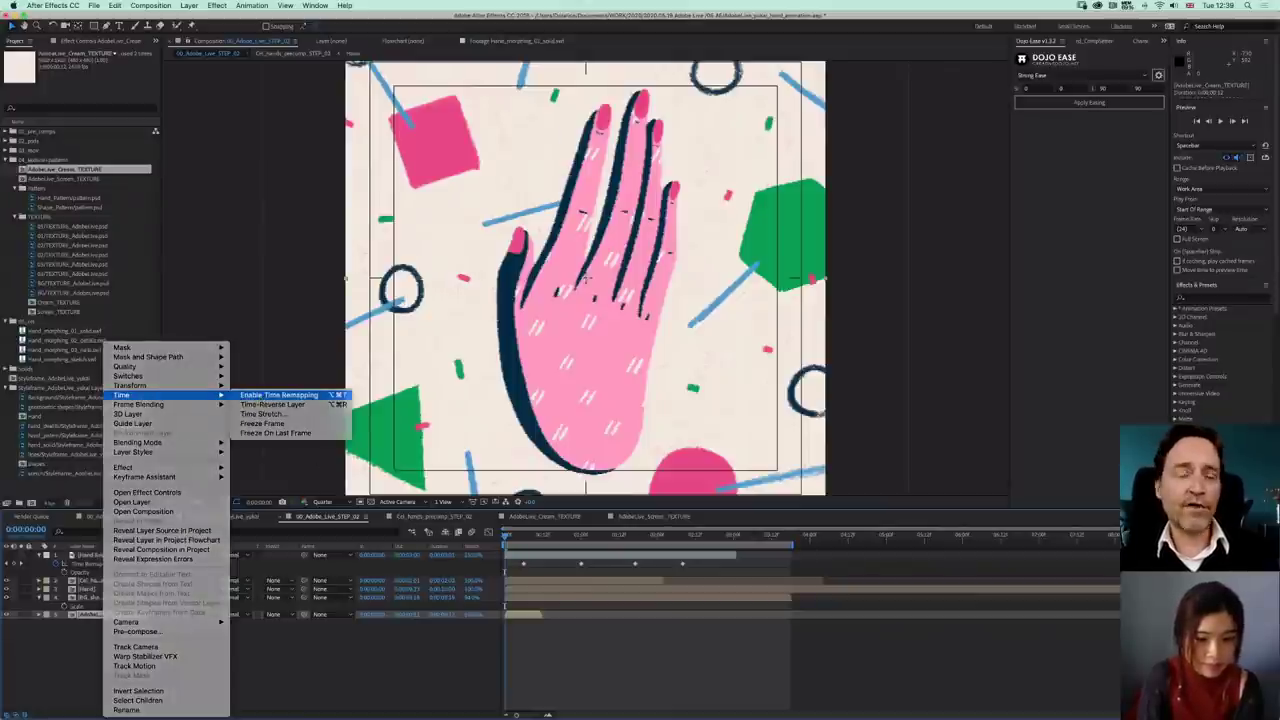
left_click(270, 396)
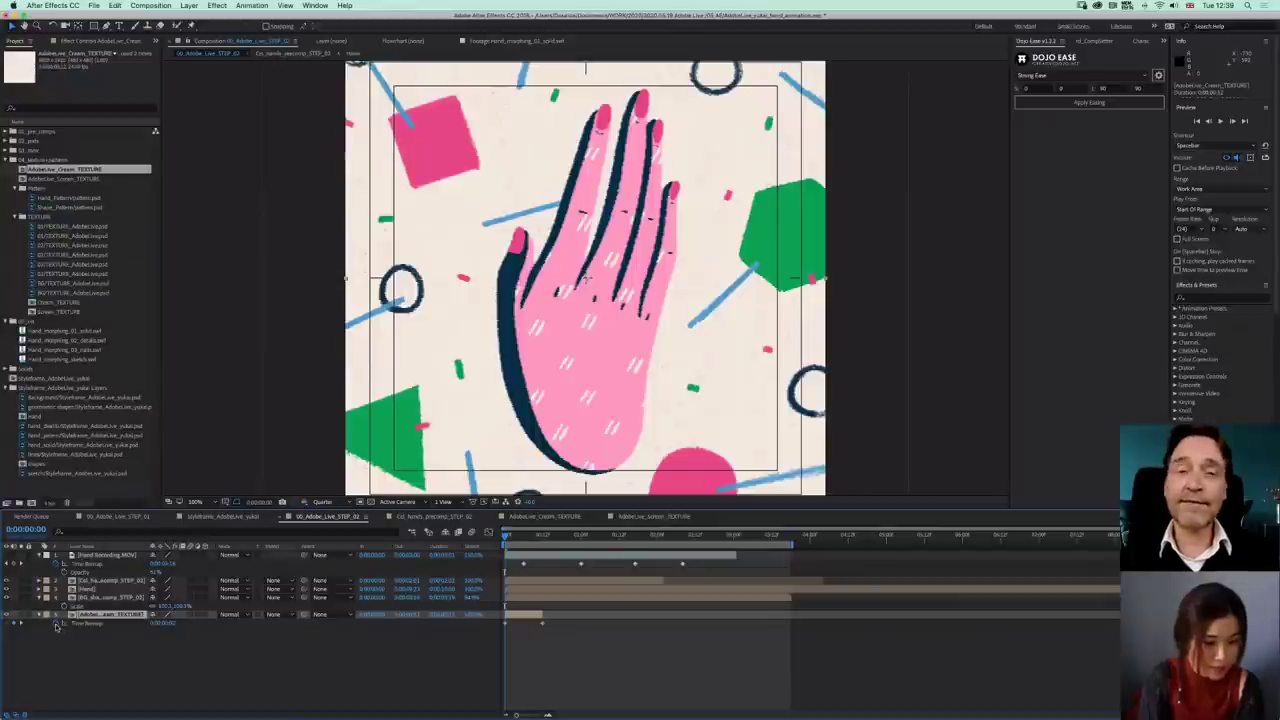
- Apply the expression loopOut(type = "cycle", numKeyframes = 0) to the cream texture's Time Remap and move the current time to frame 11
left_click(57, 624, "alt")
left_click(186, 632)
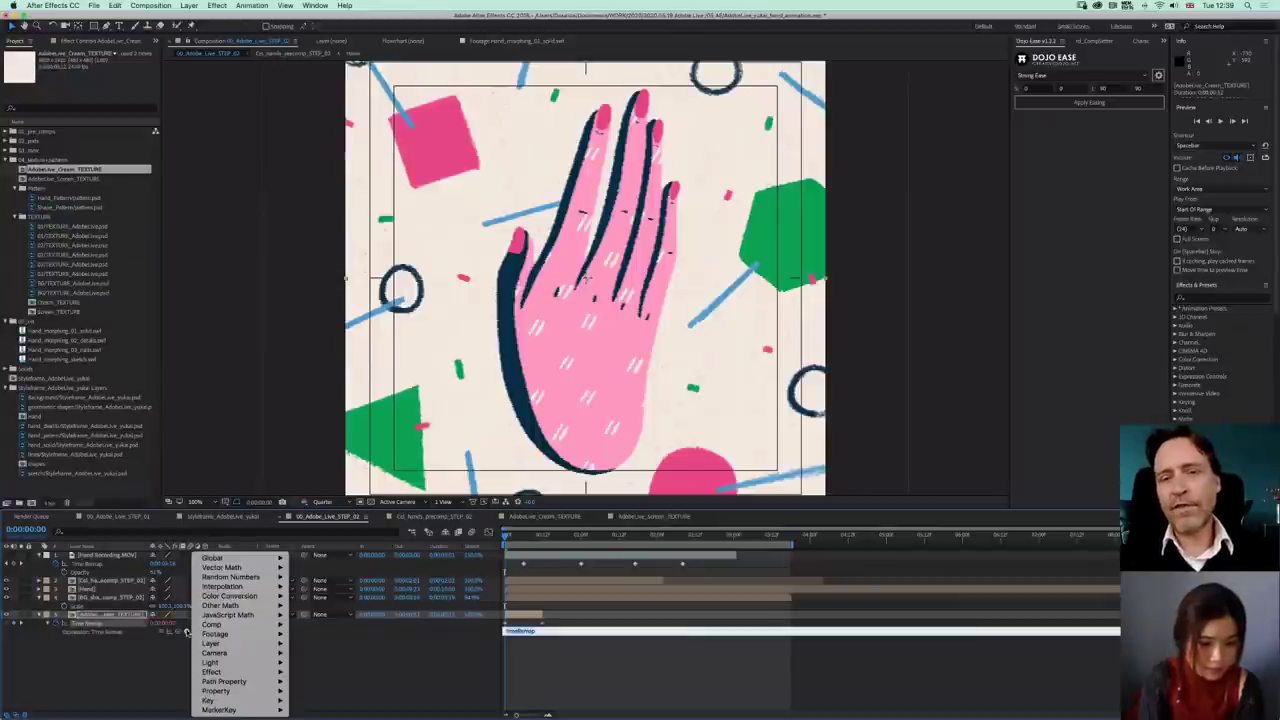
mouse_move(212, 626)
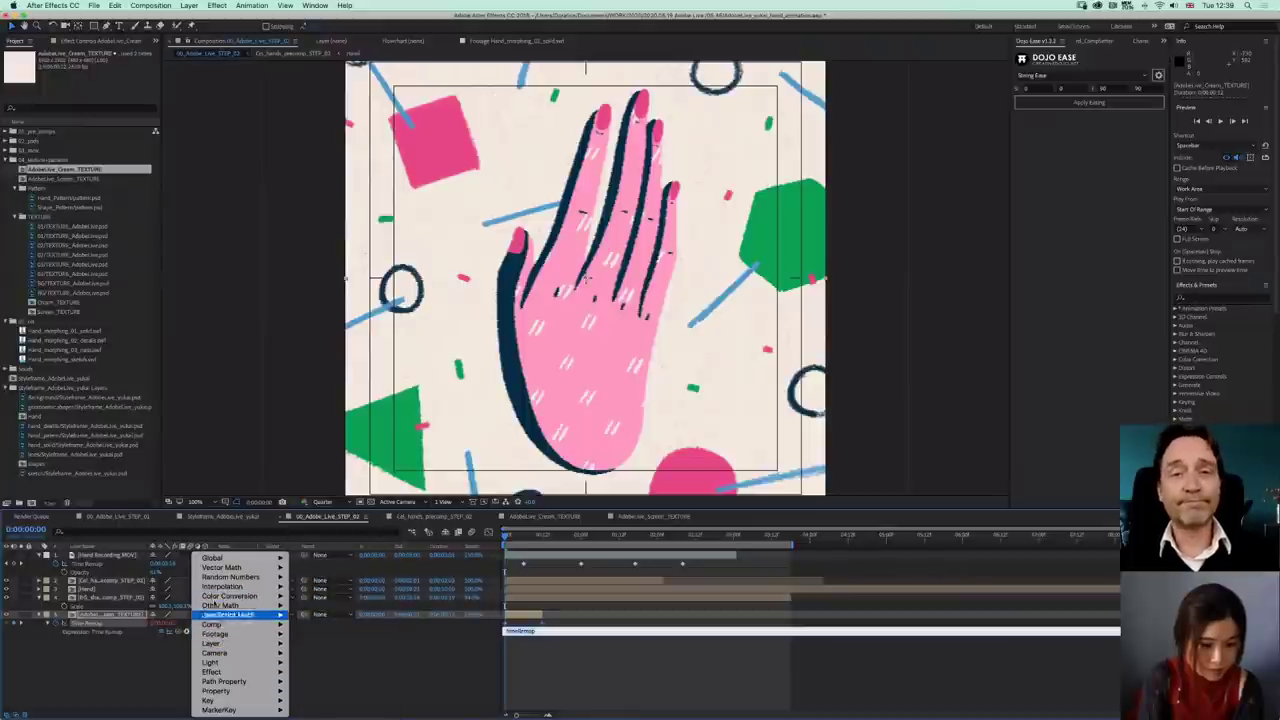
mouse_move(232, 666)
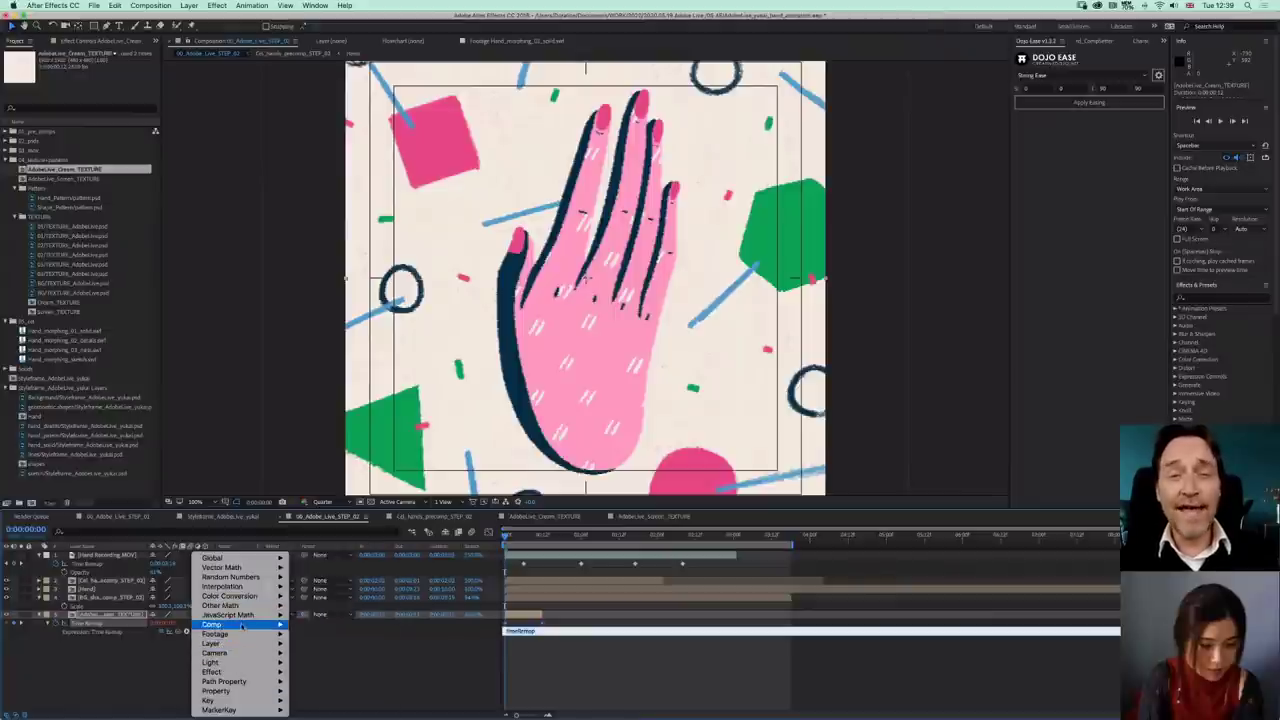
mouse_move(243, 643)
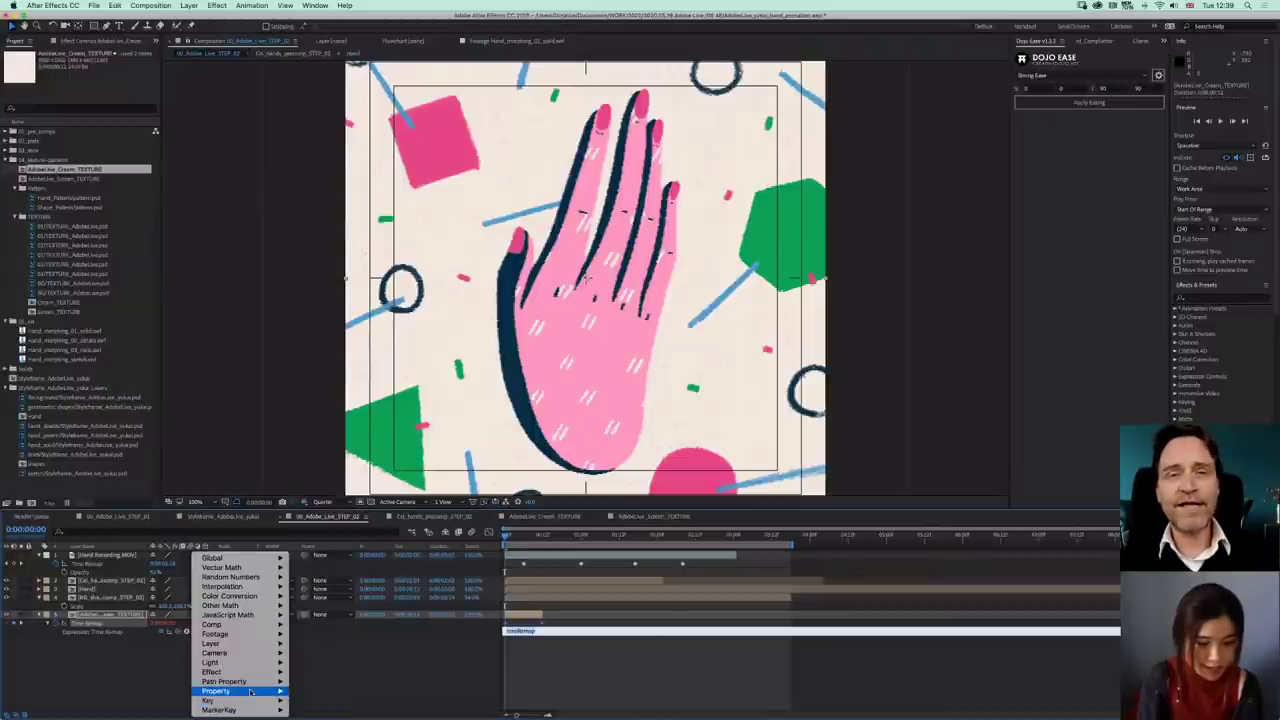
mouse_move(245, 690)
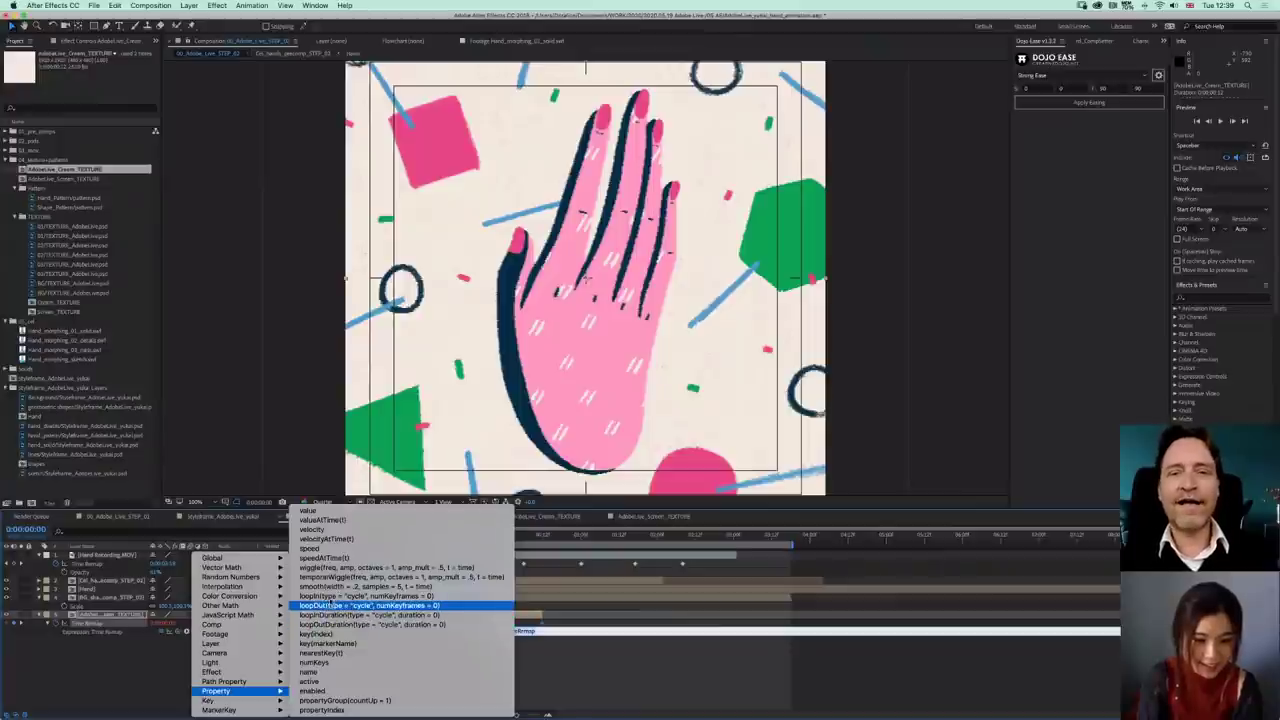
left_click(370, 605)
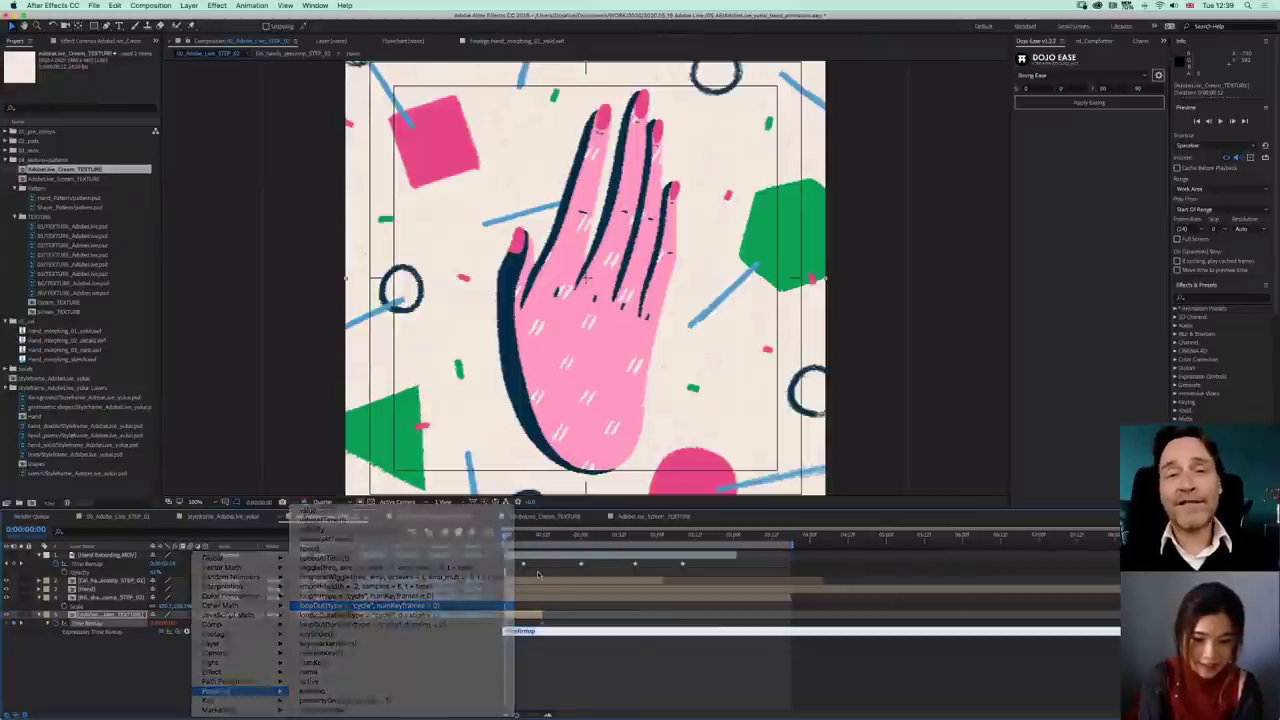
left_click(611, 672)
left_click_drag(533, 540, 540, 537)
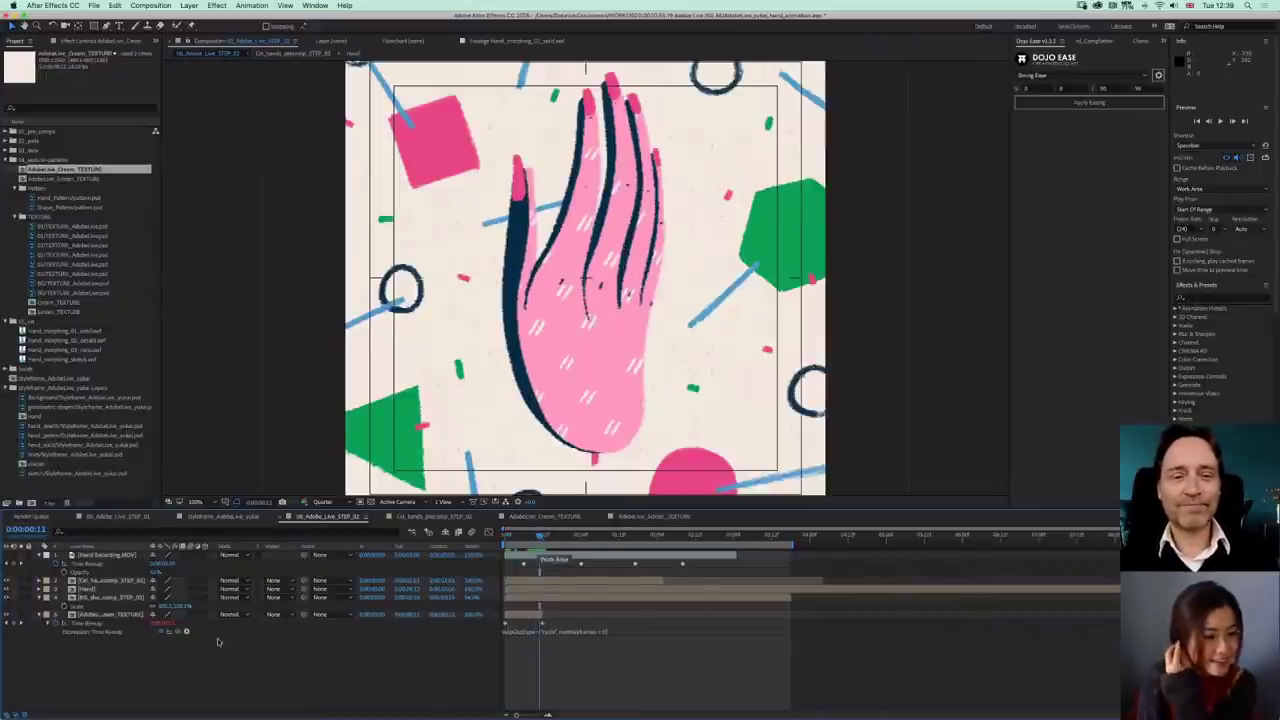
- Replace the cream texture's end Time Remap keyframe with one at frame 11 and extend the layer to the work area's end
left_click(13, 623)
left_click(542, 623)
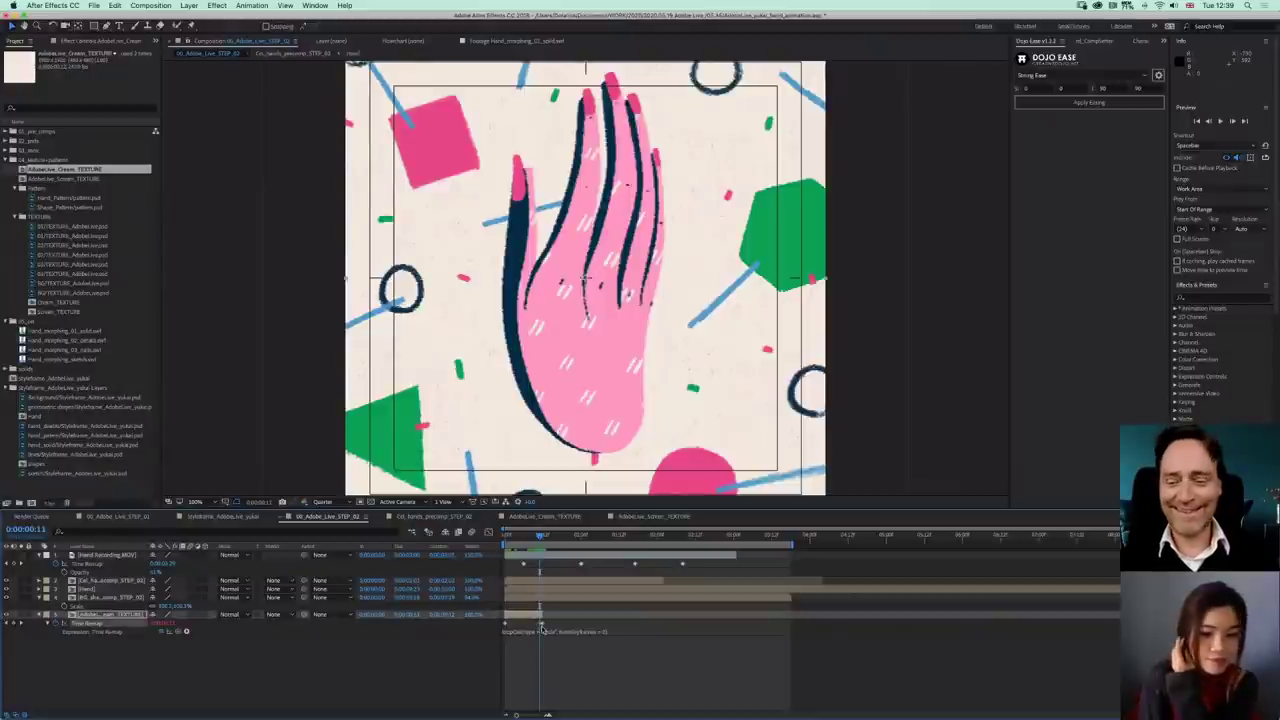
left_click_drag(541, 614, 752, 627)
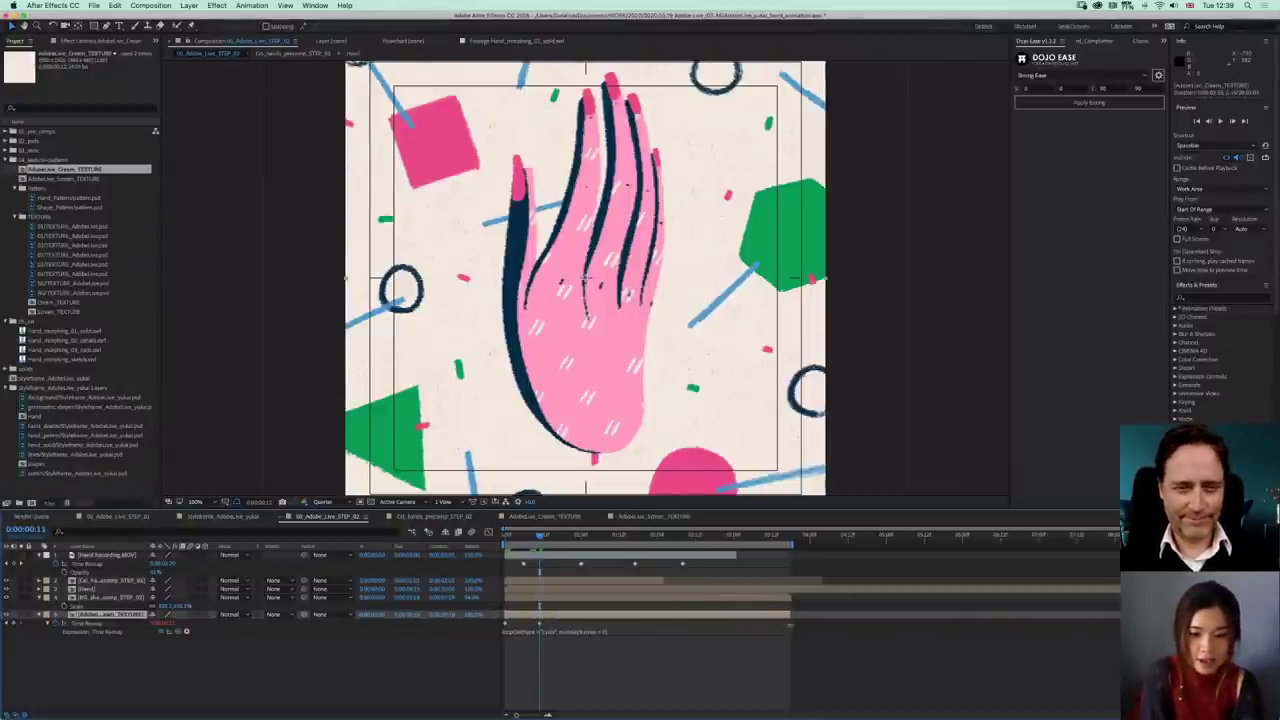
- Play the composition from its first frame to check the looping cream paper texture behind the hand
left_click_drag(540, 537, 505, 537)
key("space")
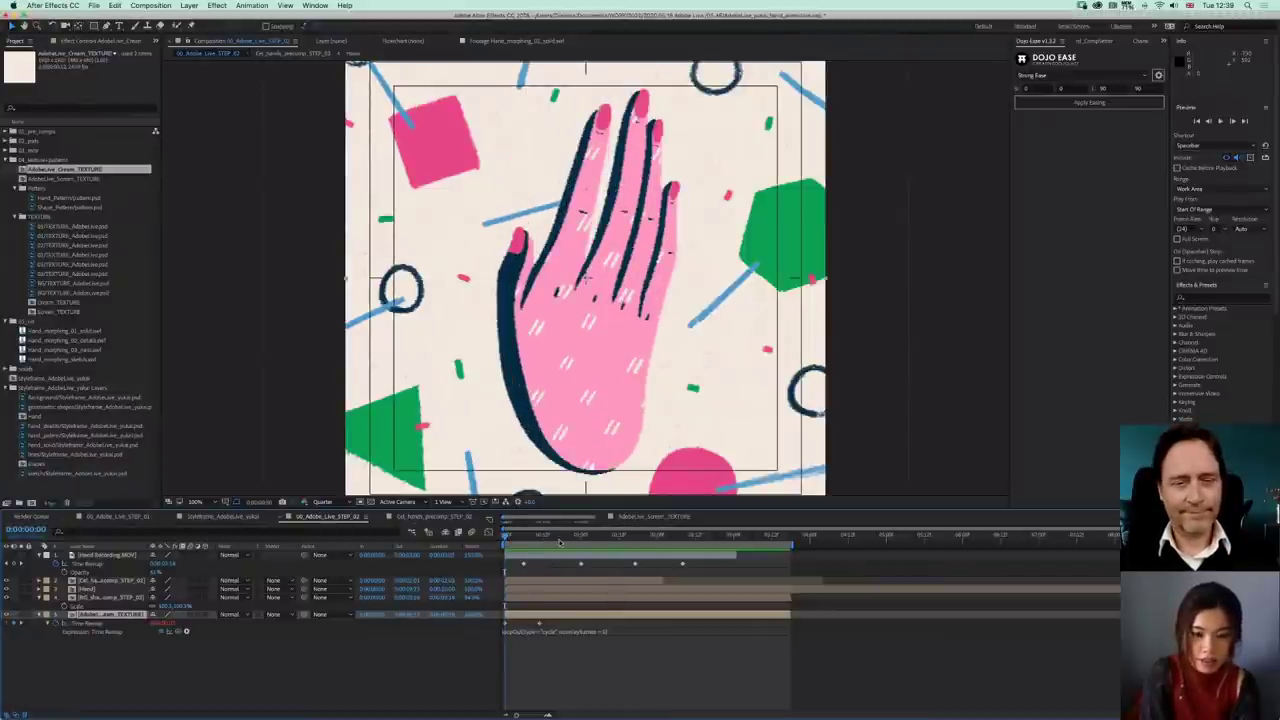
key("space")
key("space")
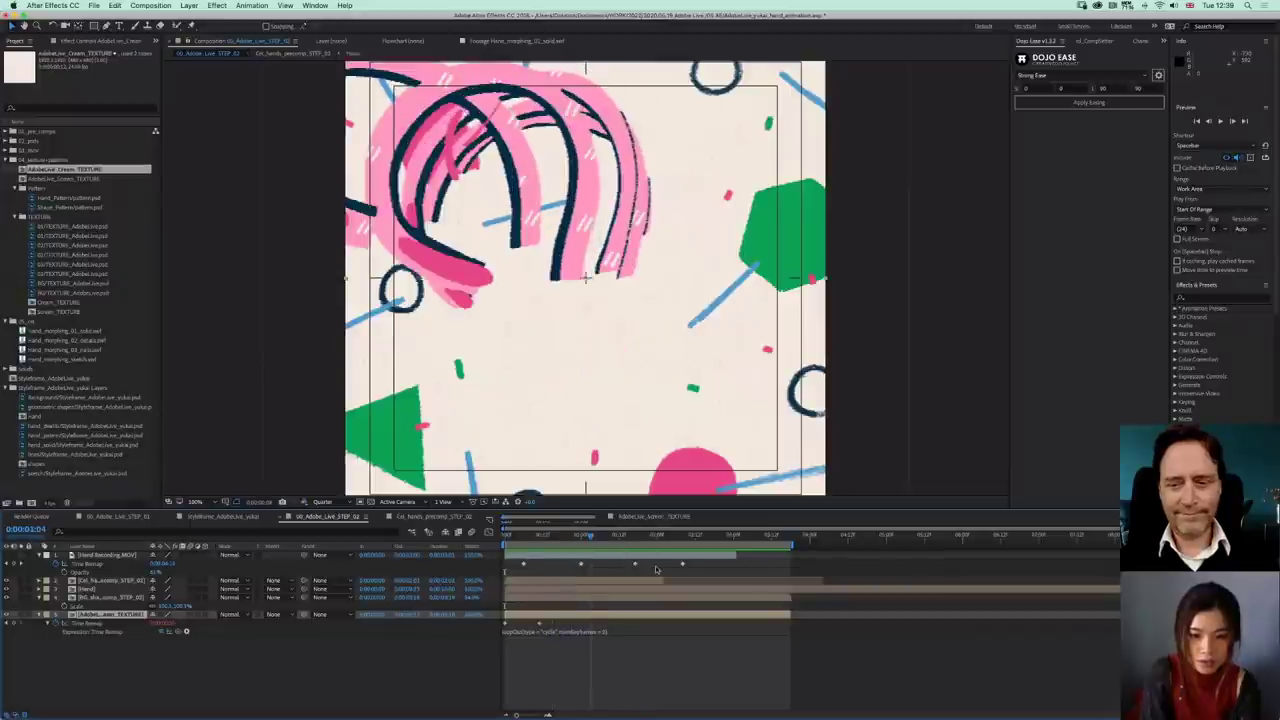
- Duplicate the Cel_hands_precomp_STEP_02 layer, start the copy where the original ends, and time-reverse it
left_click(571, 582)
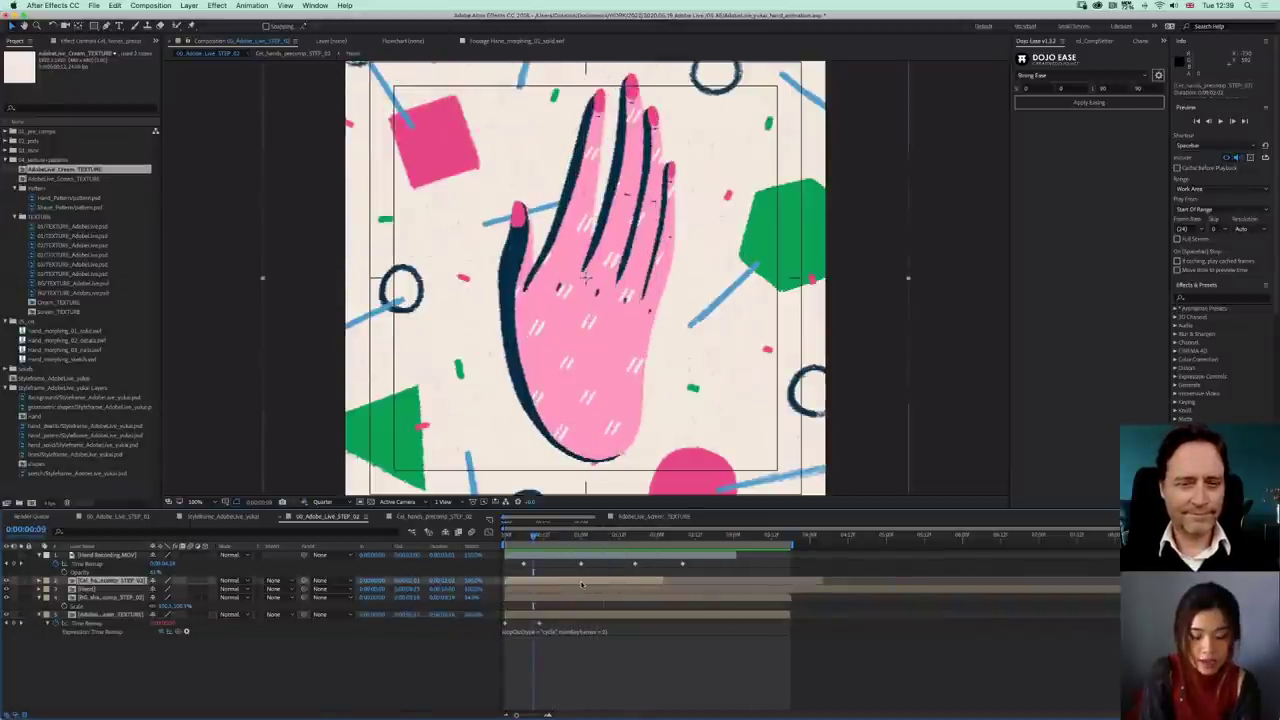
left_click_drag(578, 583, 721, 594)
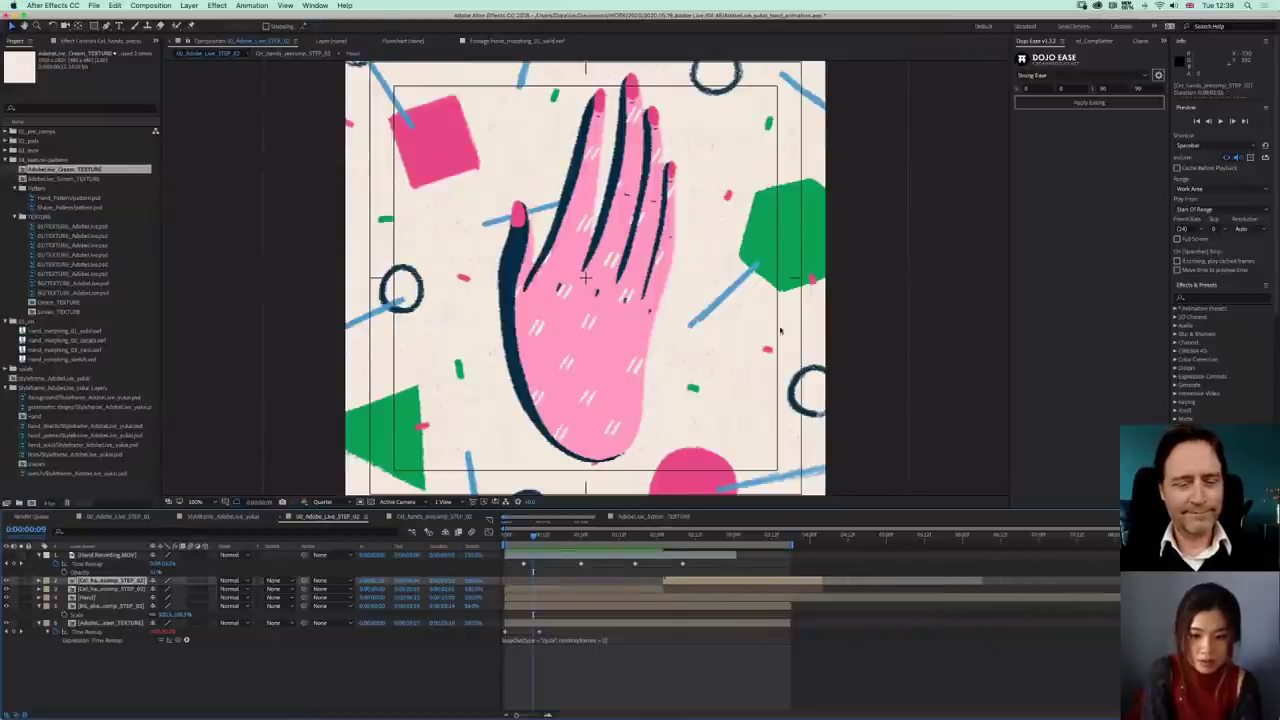
right_click(720, 585)
mouse_move(770, 395)
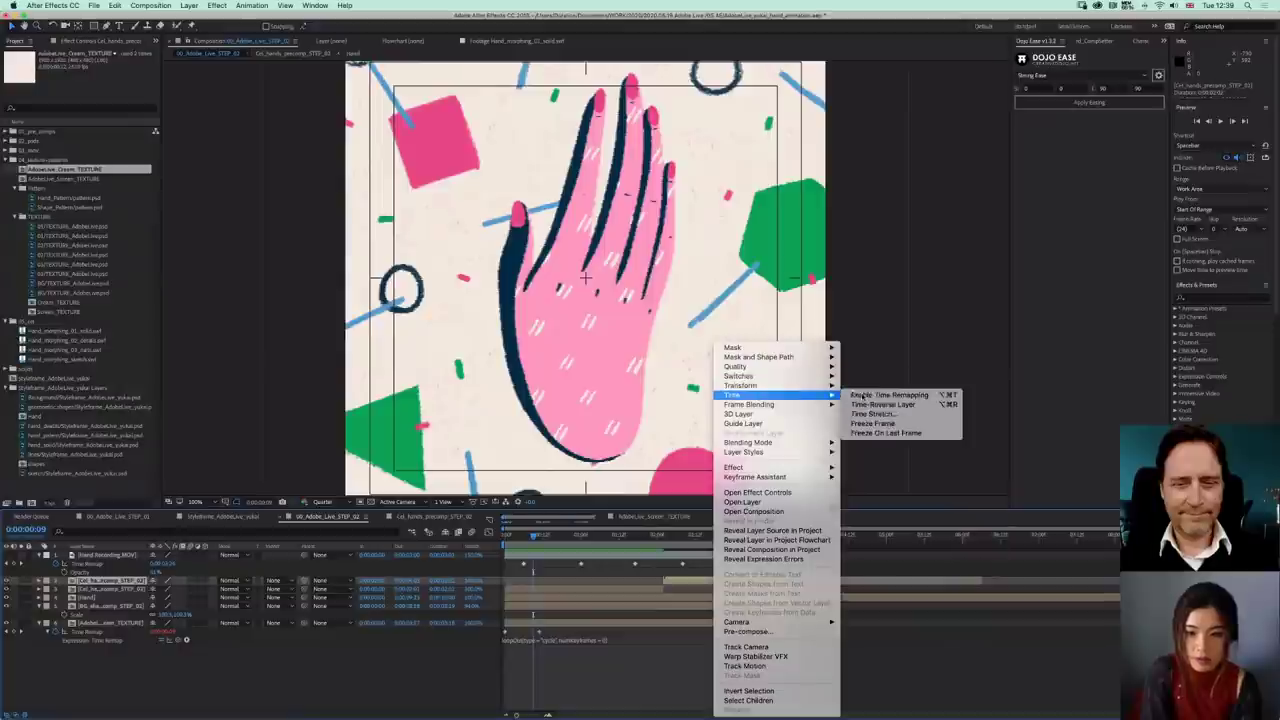
left_click(878, 406)
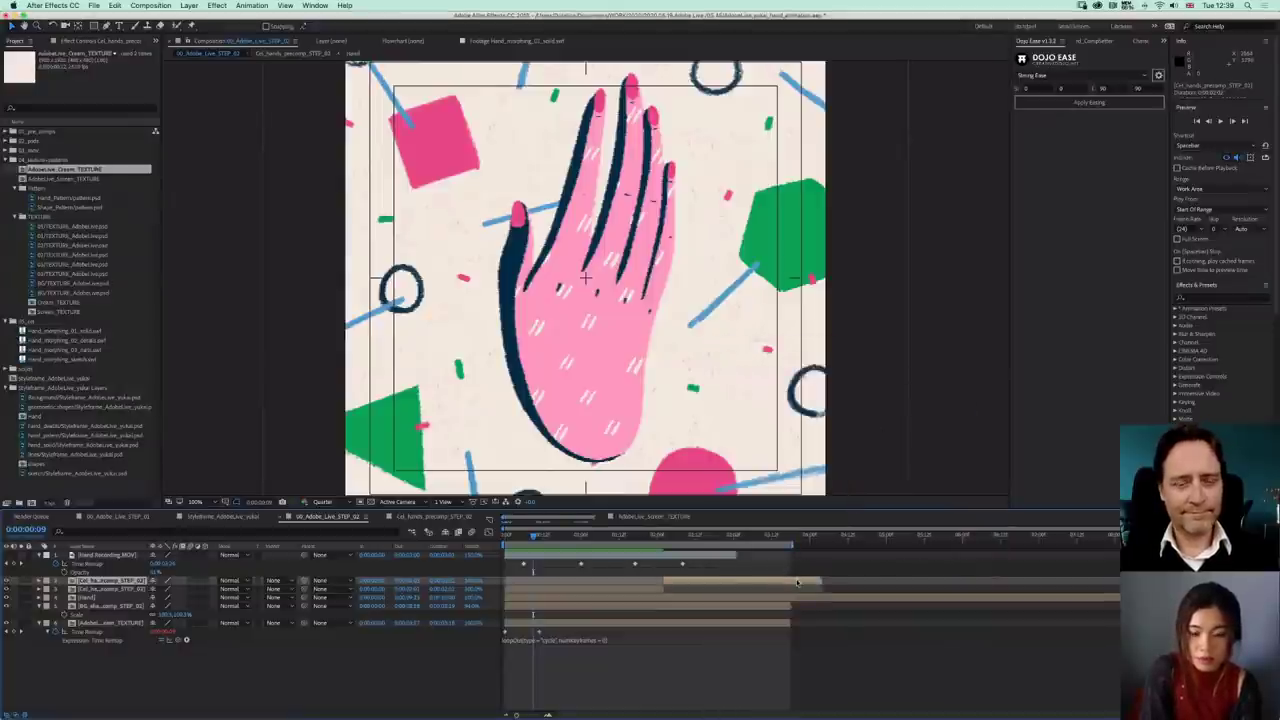
- Shift the time-reversed hand layer slightly earlier to overlap the original's end, and extend the work area to four seconds
left_click_drag(795, 581, 767, 581)
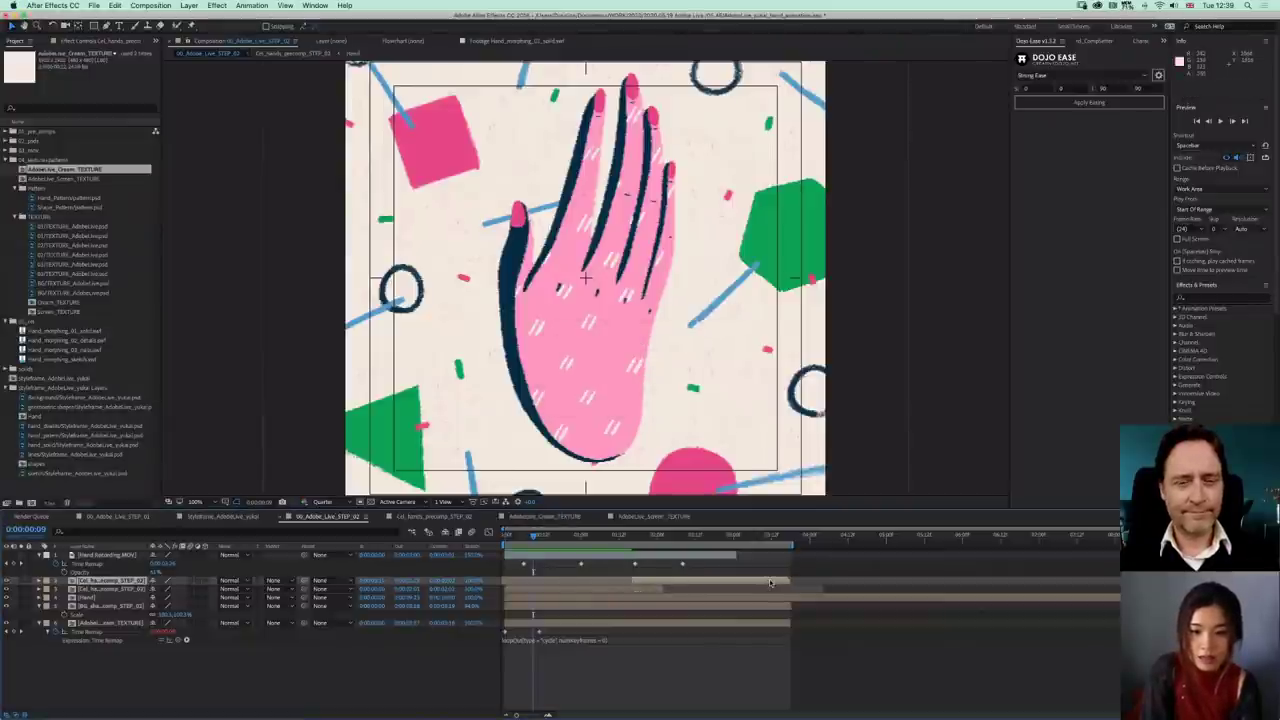
left_click_drag(770, 584, 810, 544)
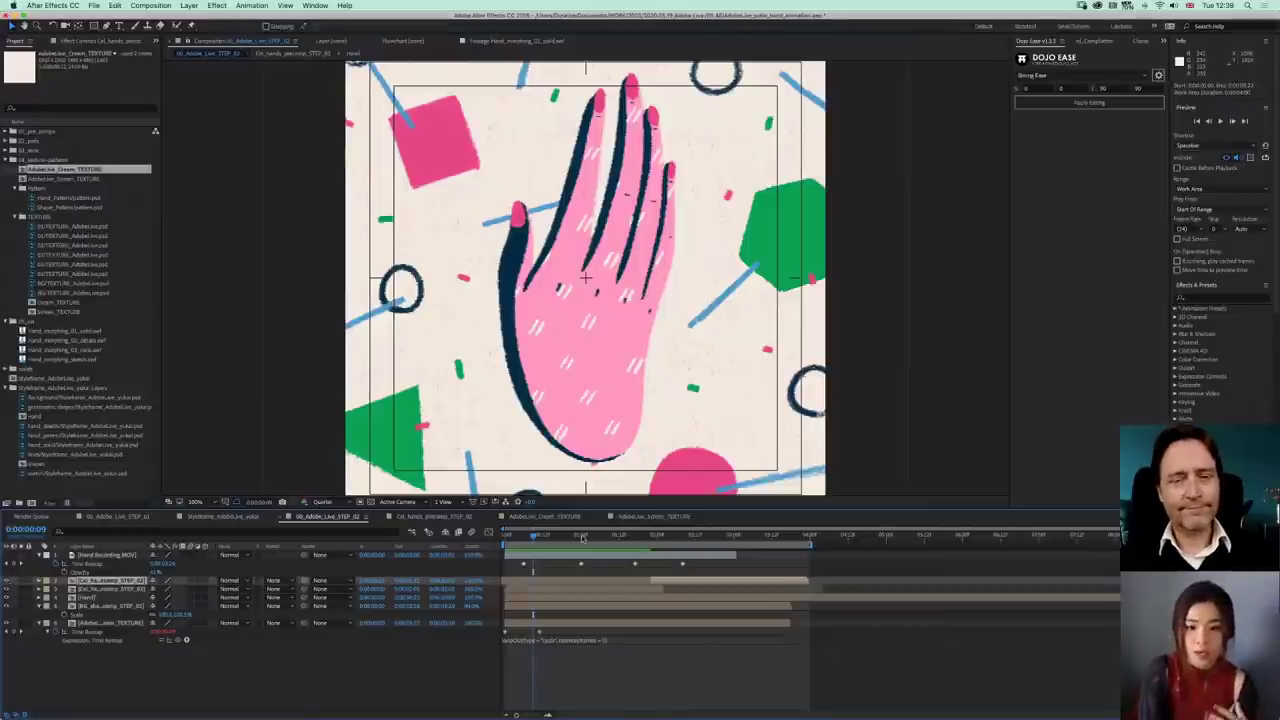
- Scrub and play the hand animation to check the transition from the forward layer into its reversed copy
left_click_drag(583, 537, 597, 537)
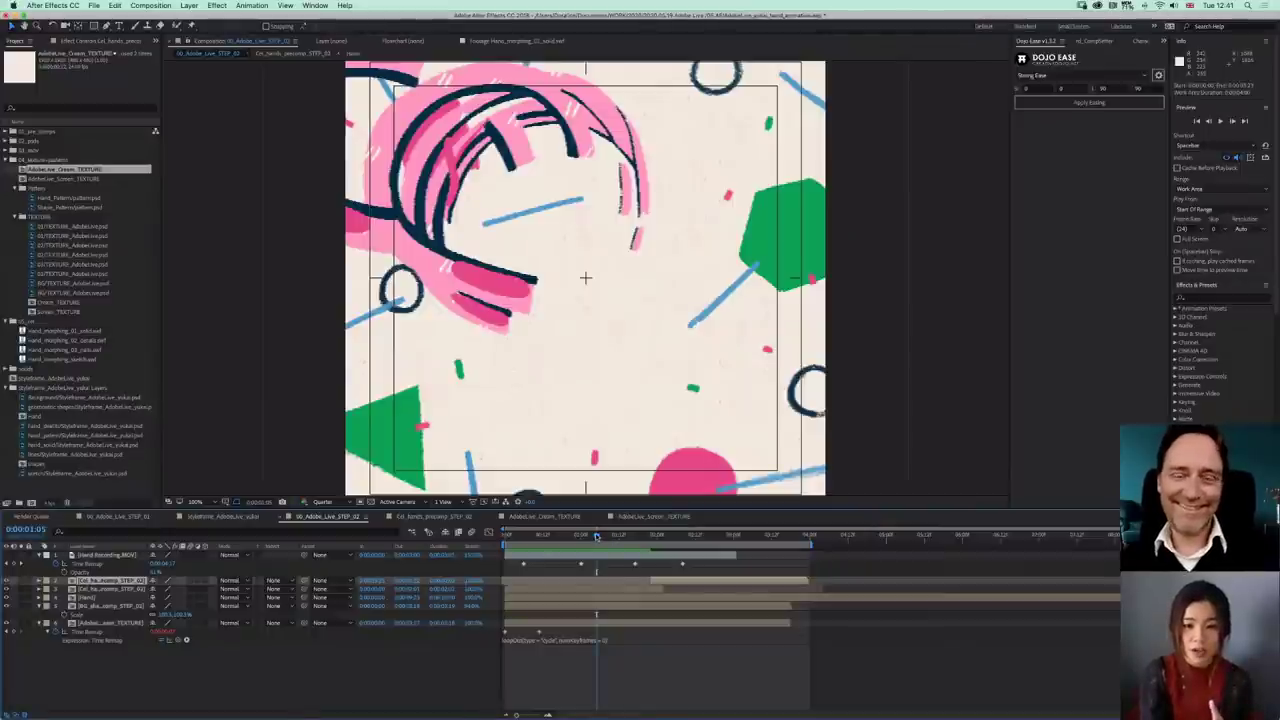
left_click_drag(597, 537, 645, 540)
key("space")
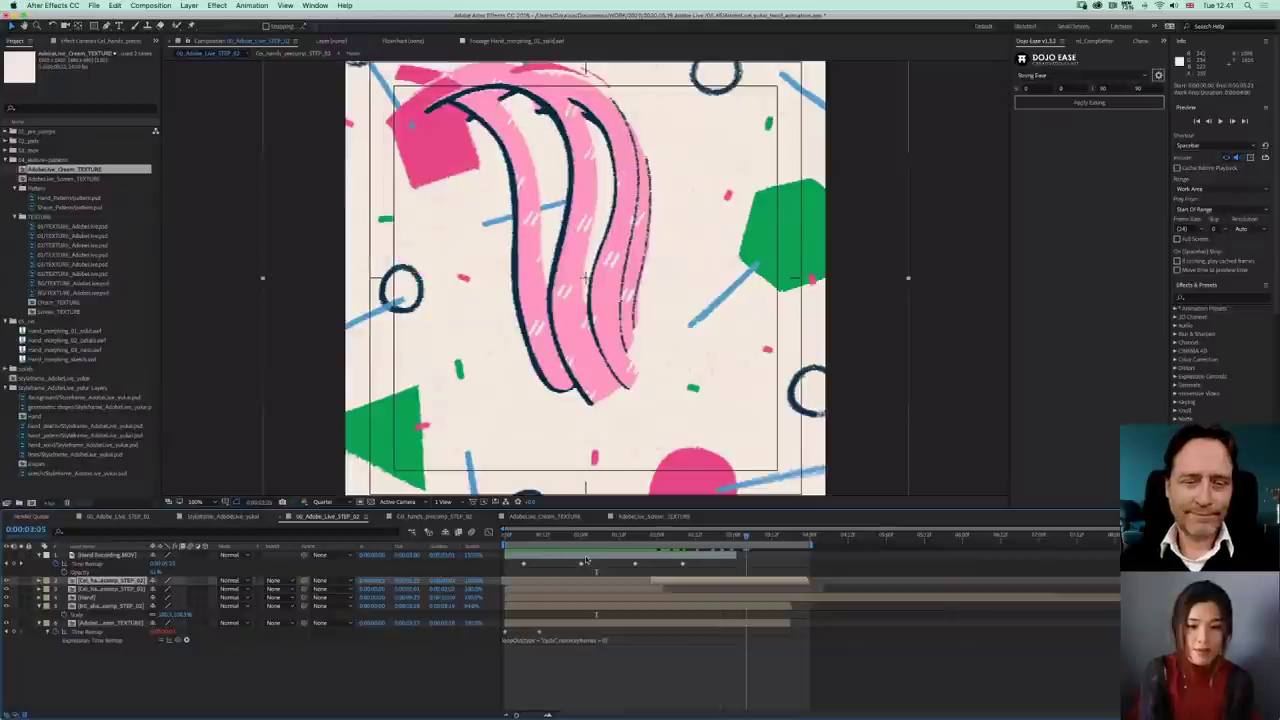
key("space")
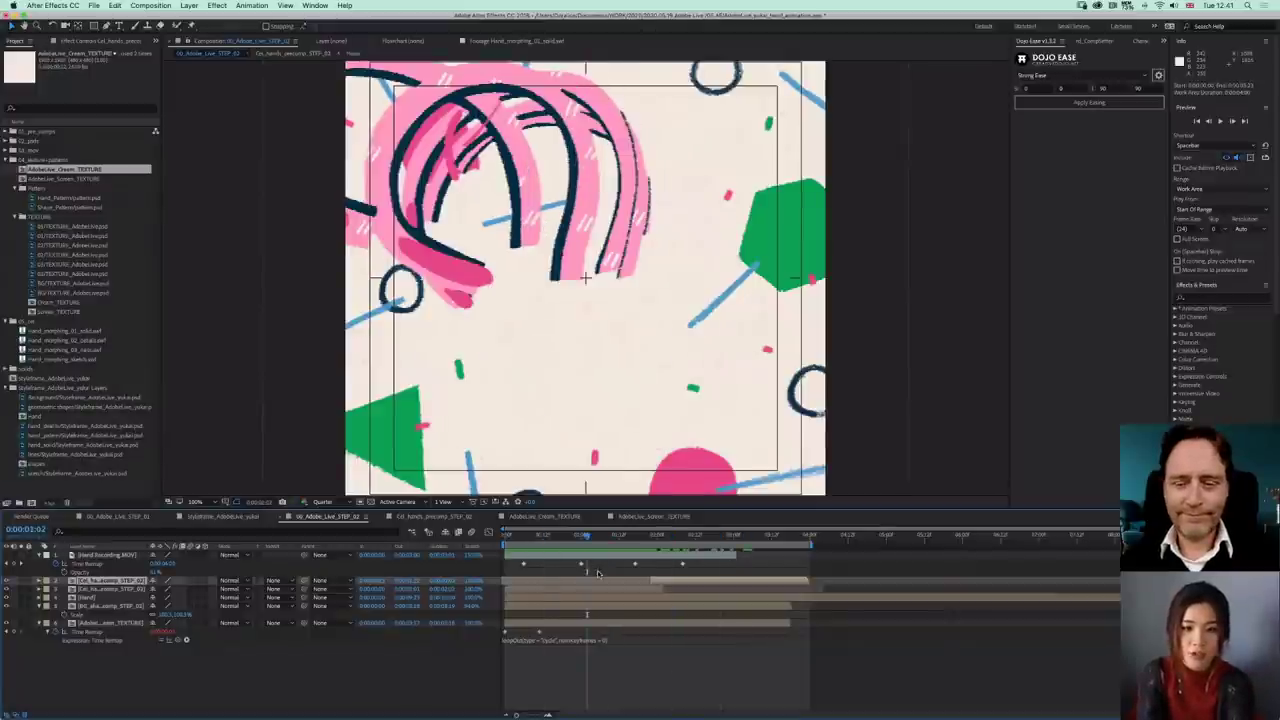
key("comma")
key("period")
key("comma")
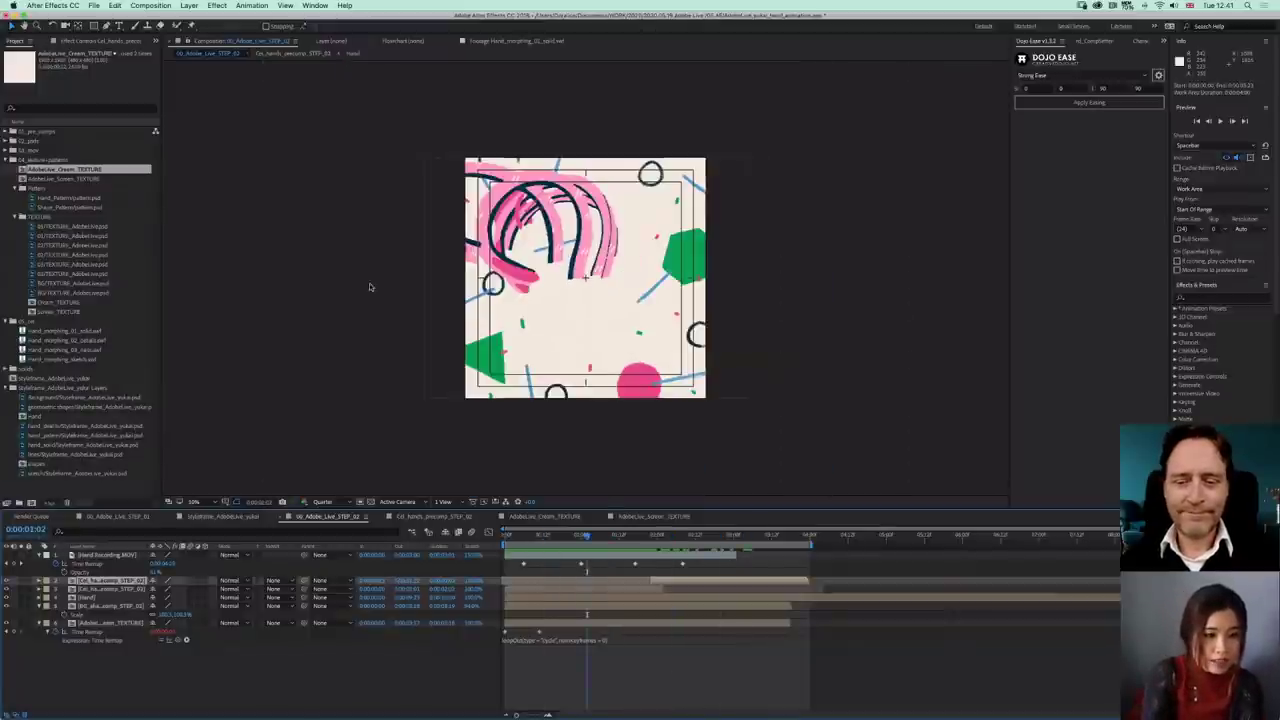
- Find and open the 00_Adobe_Live_STEP_Final composition among the precomps in the project
left_click(6, 160)
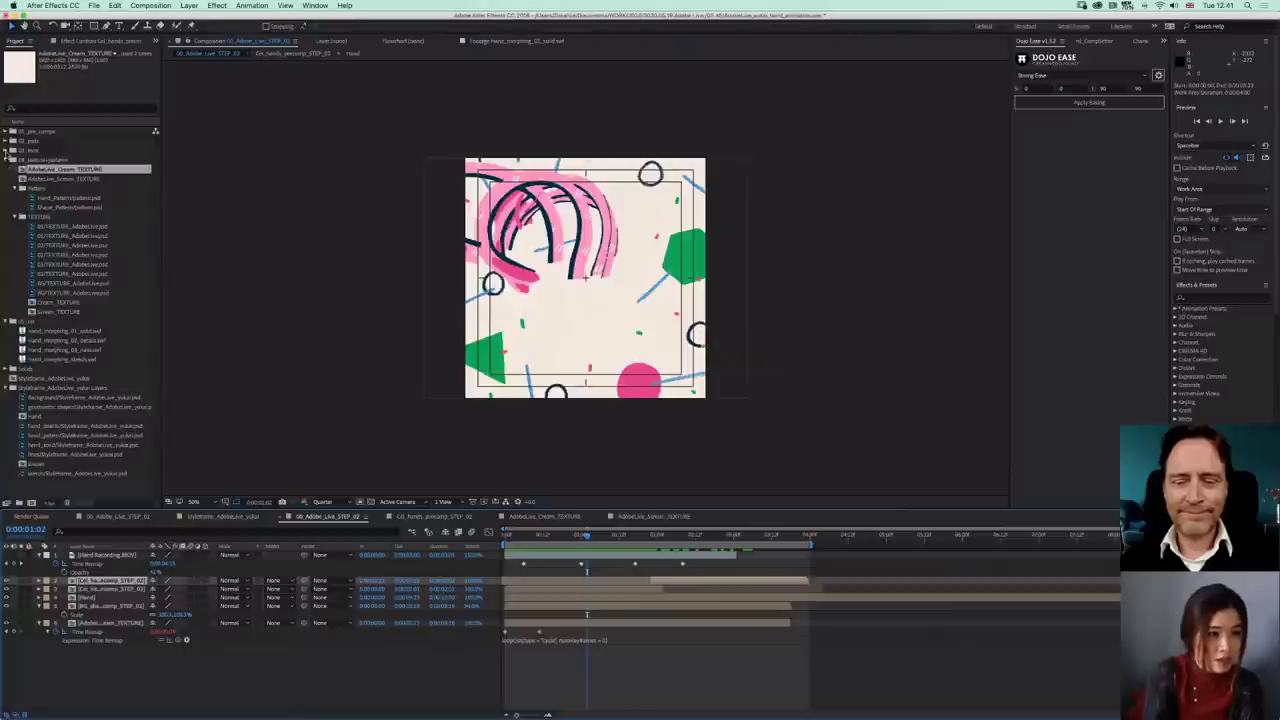
left_click(7, 141)
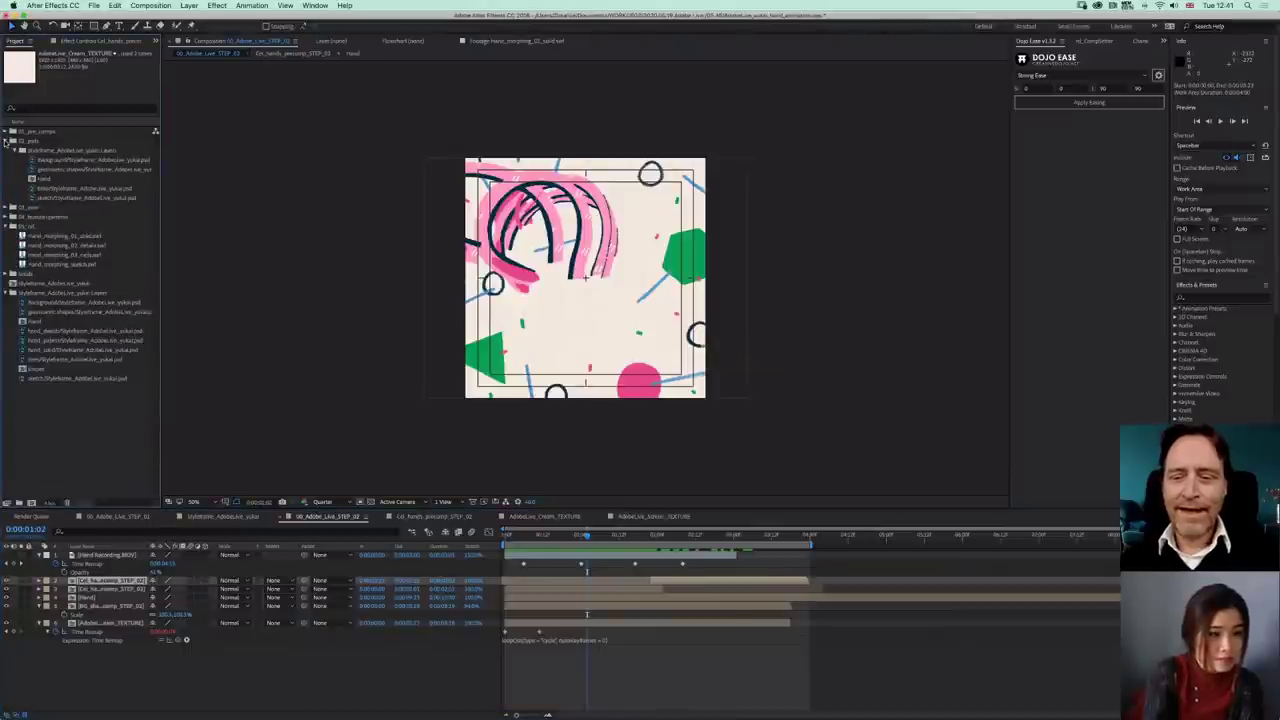
left_click(7, 141)
left_click(6, 131)
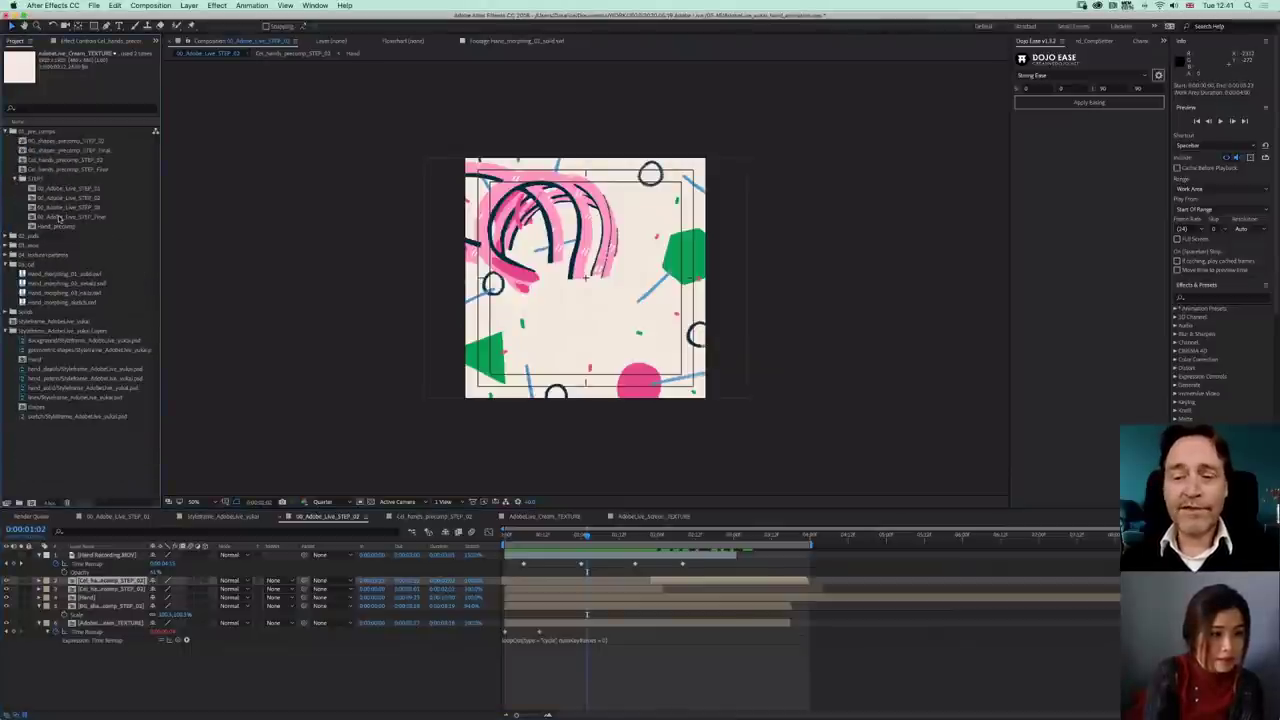
double_click(62, 216)
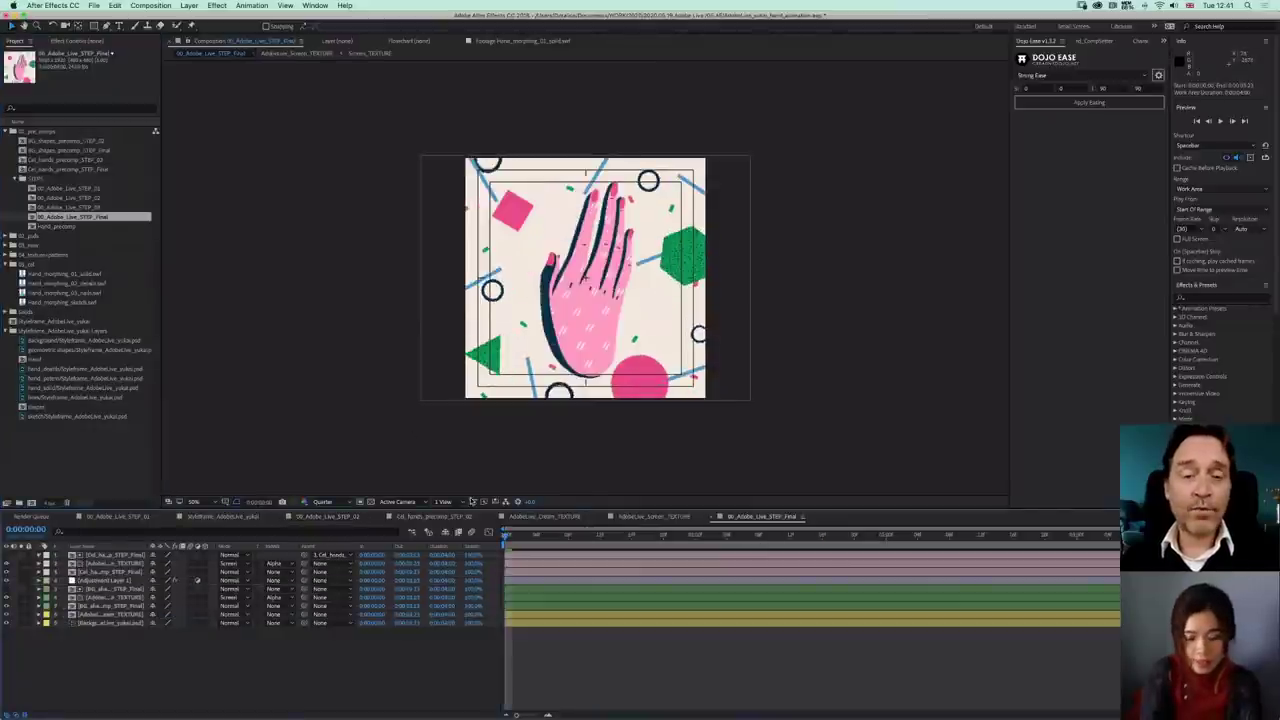
- Examine the final composition's artwork and layer stack, including its adjustment layer, and play the finished animation
key("slash")
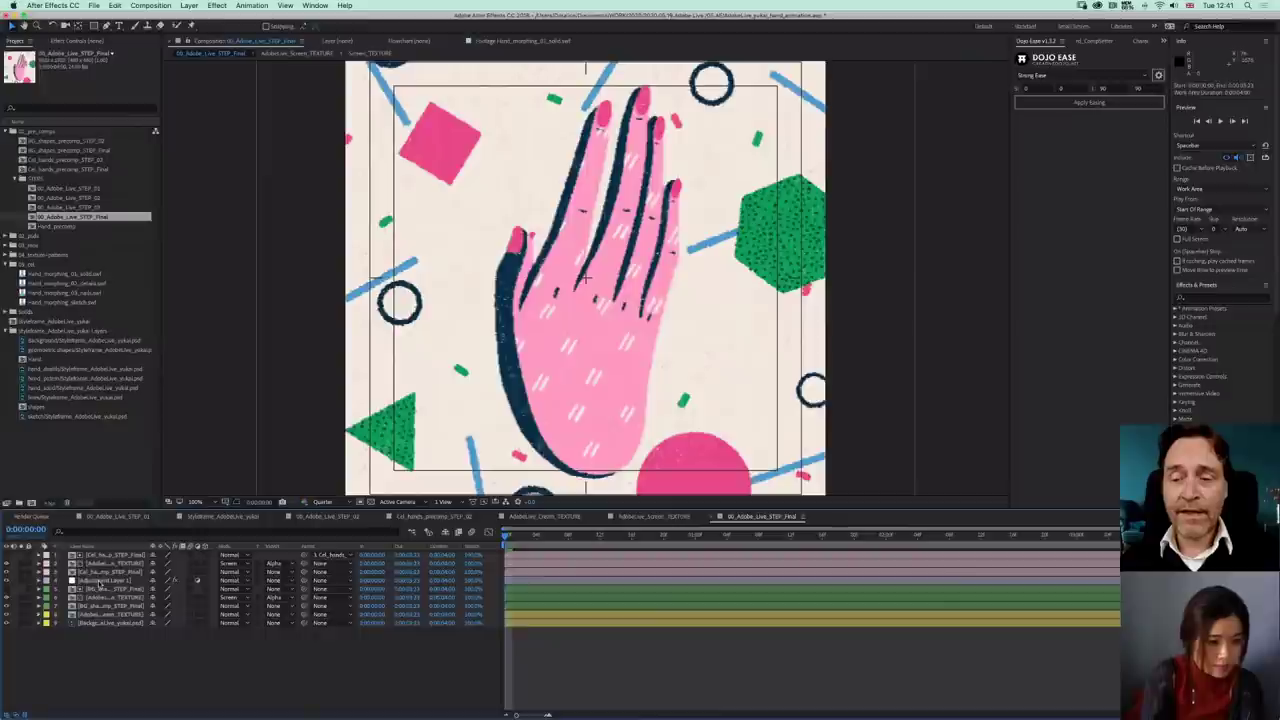
left_click(104, 580)
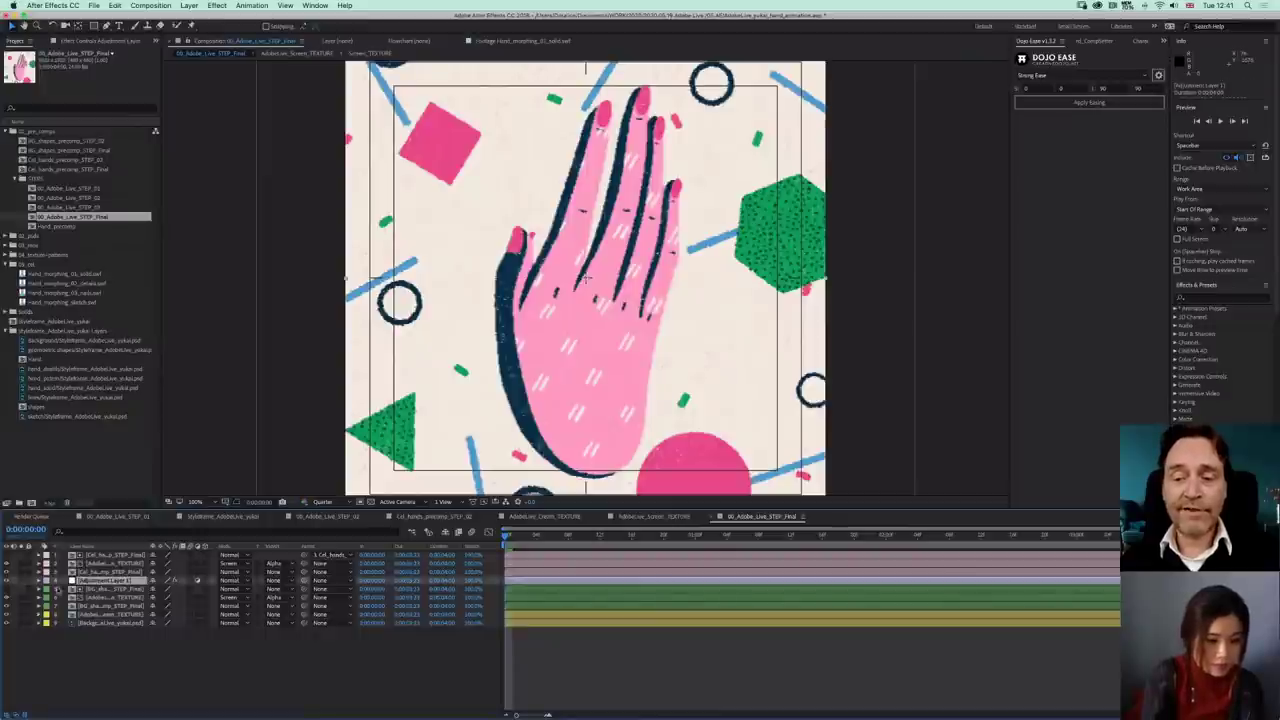
left_click(115, 636)
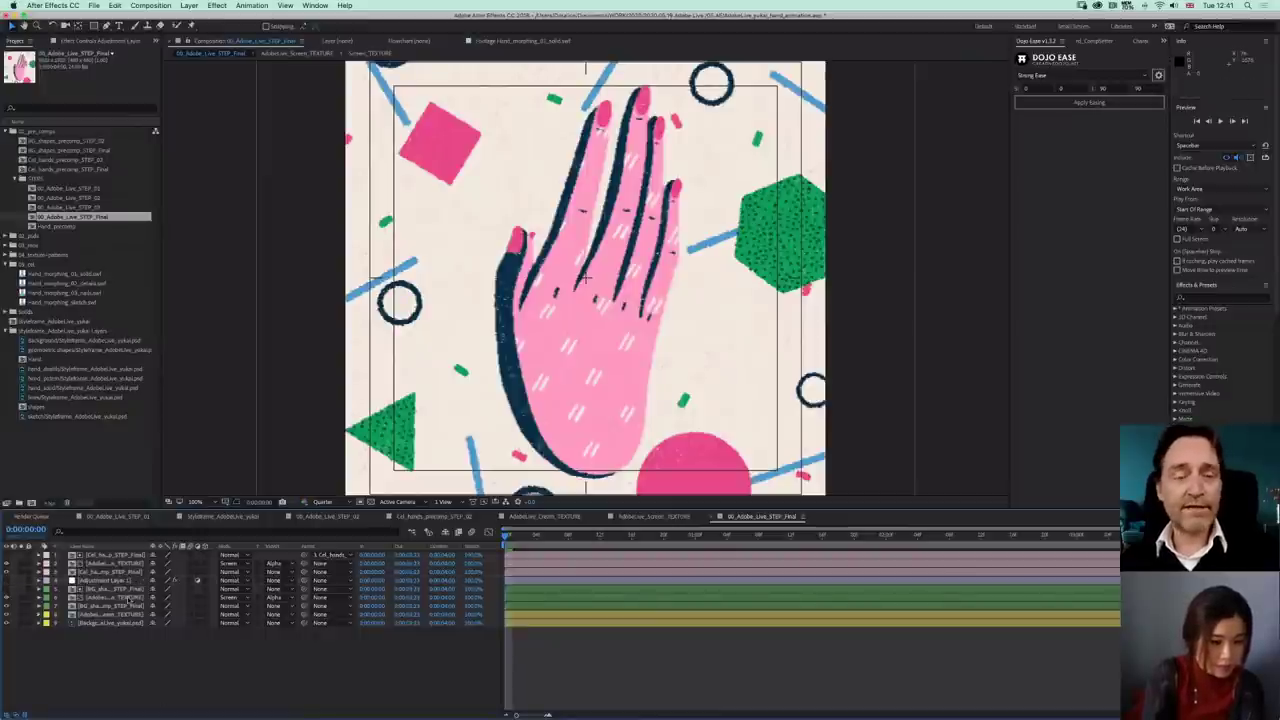
key("comma")
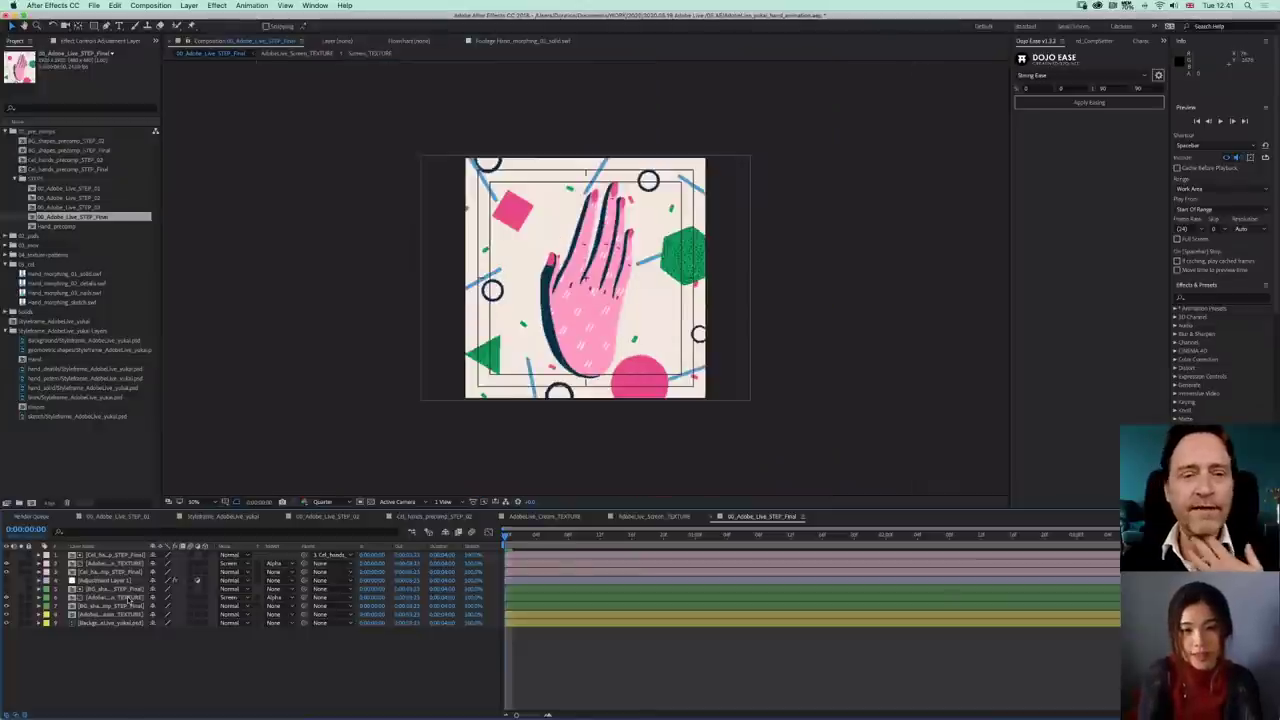
key("space")
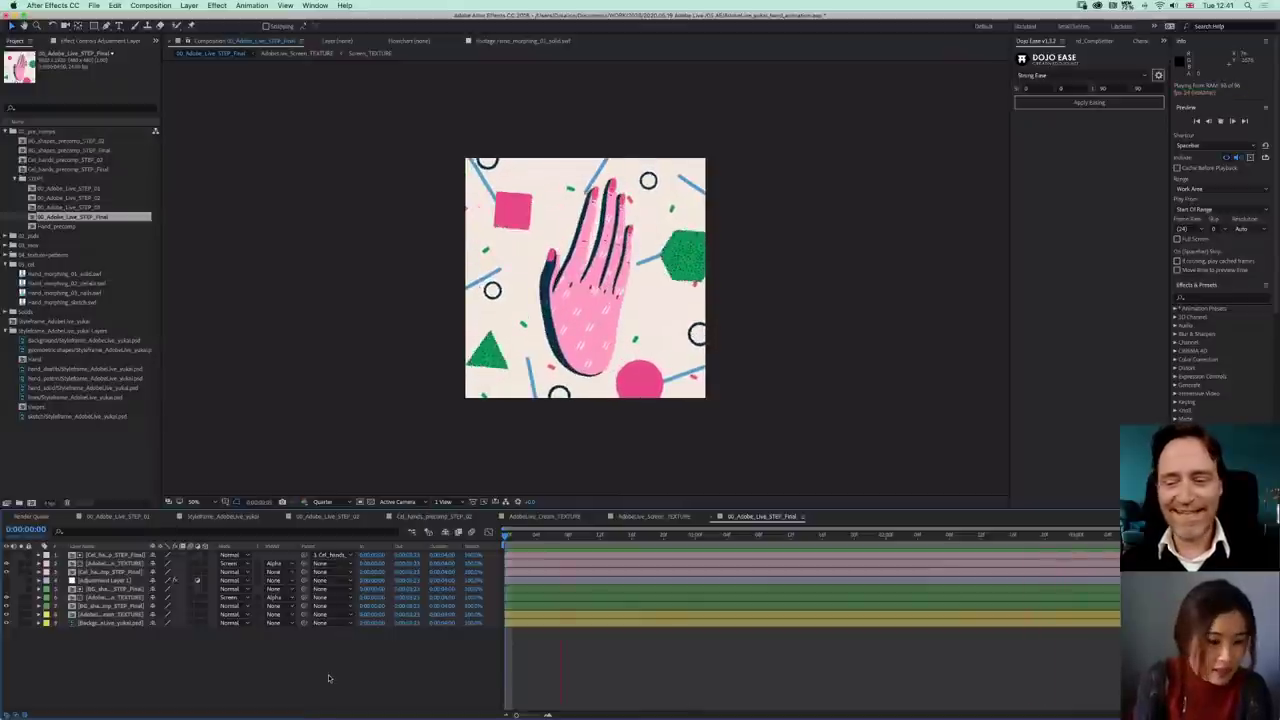
- Review the texture, background and shapes layers, and open the BG_shapes_precomp_STEP_Final precomp
left_click(124, 624)
left_click(123, 616)
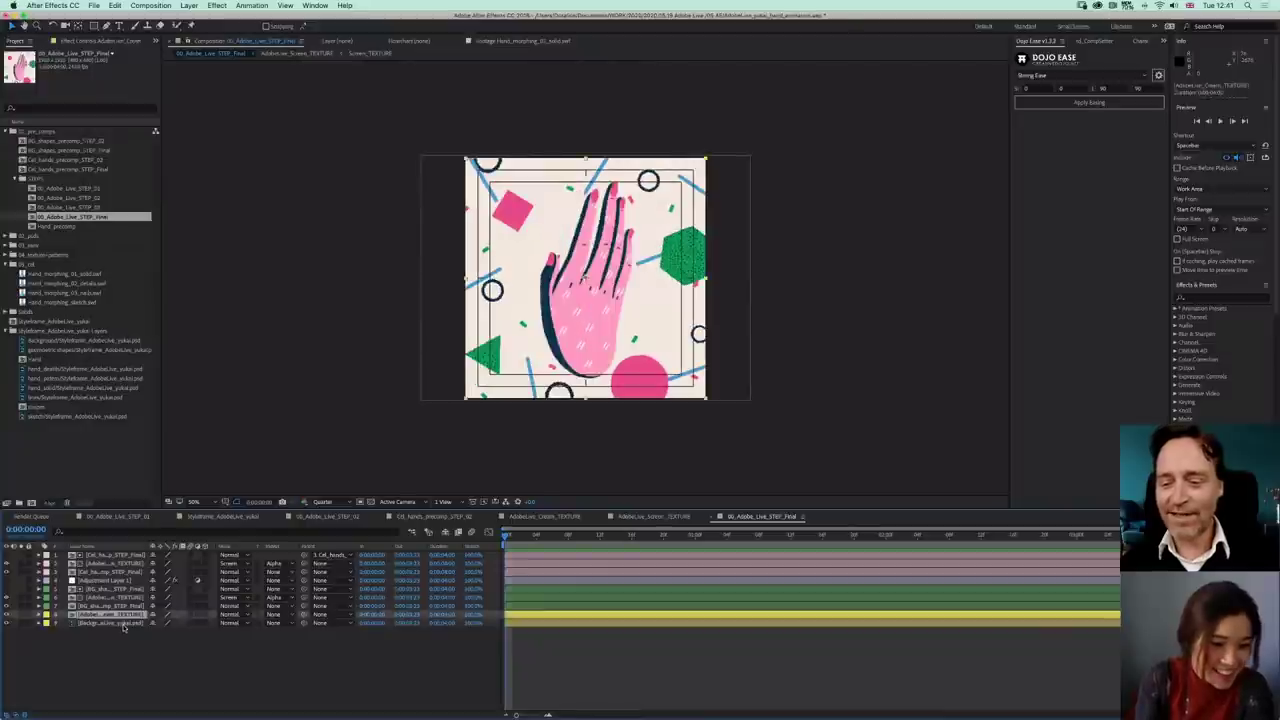
left_click(123, 623)
left_click(119, 606)
left_click(117, 590)
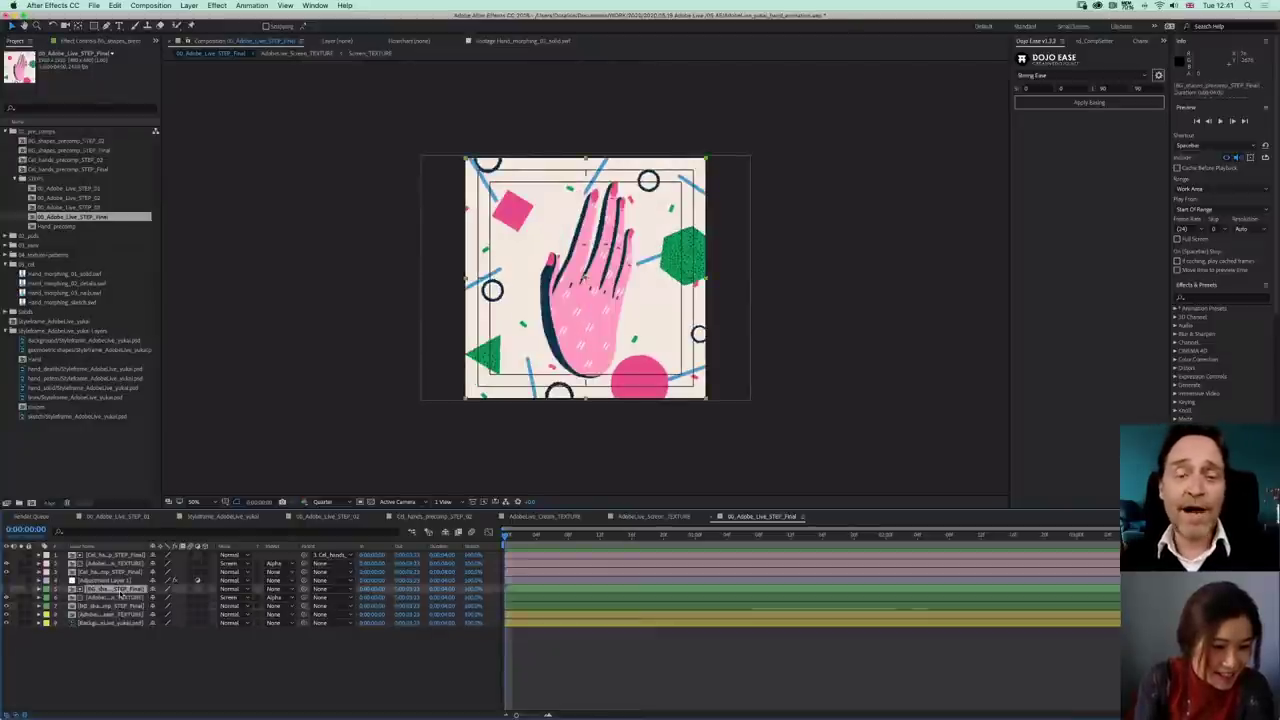
left_click(122, 606)
double_click(120, 607)
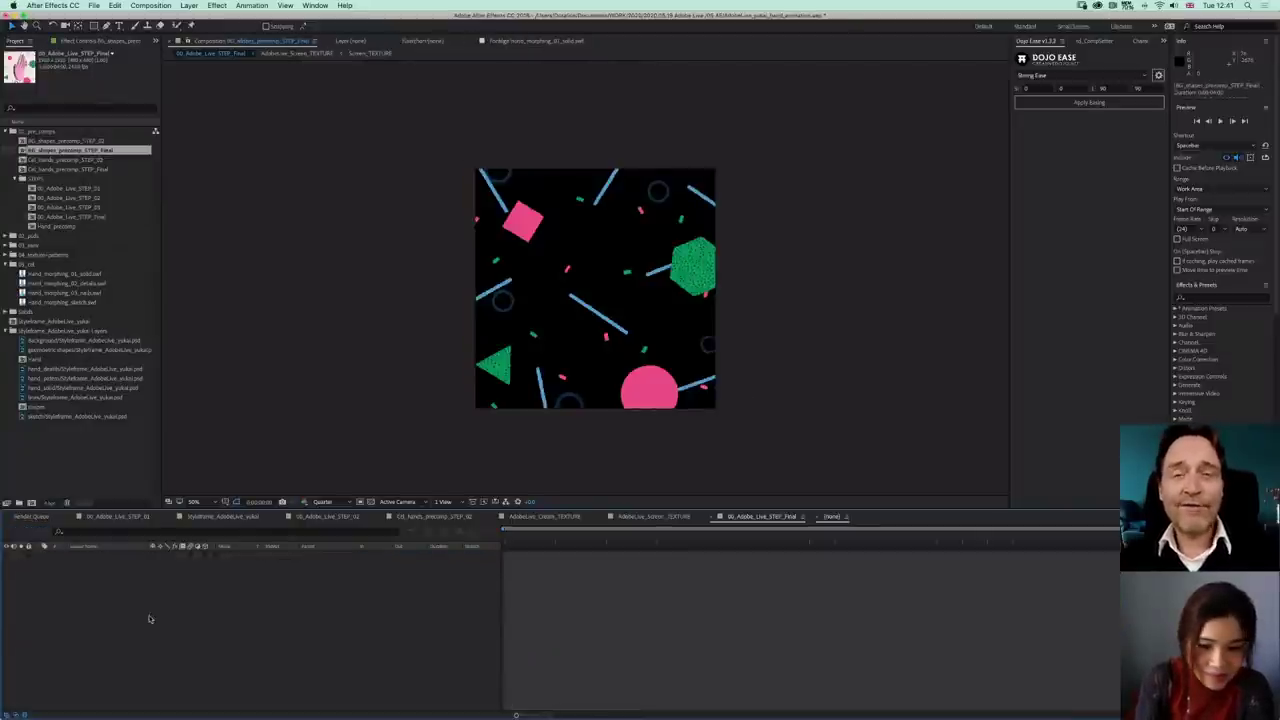
- Scrub and play the background shapes precomp to examine how its hexagon, triangle, square and lines animate
scroll(610, 441, "up", 1)
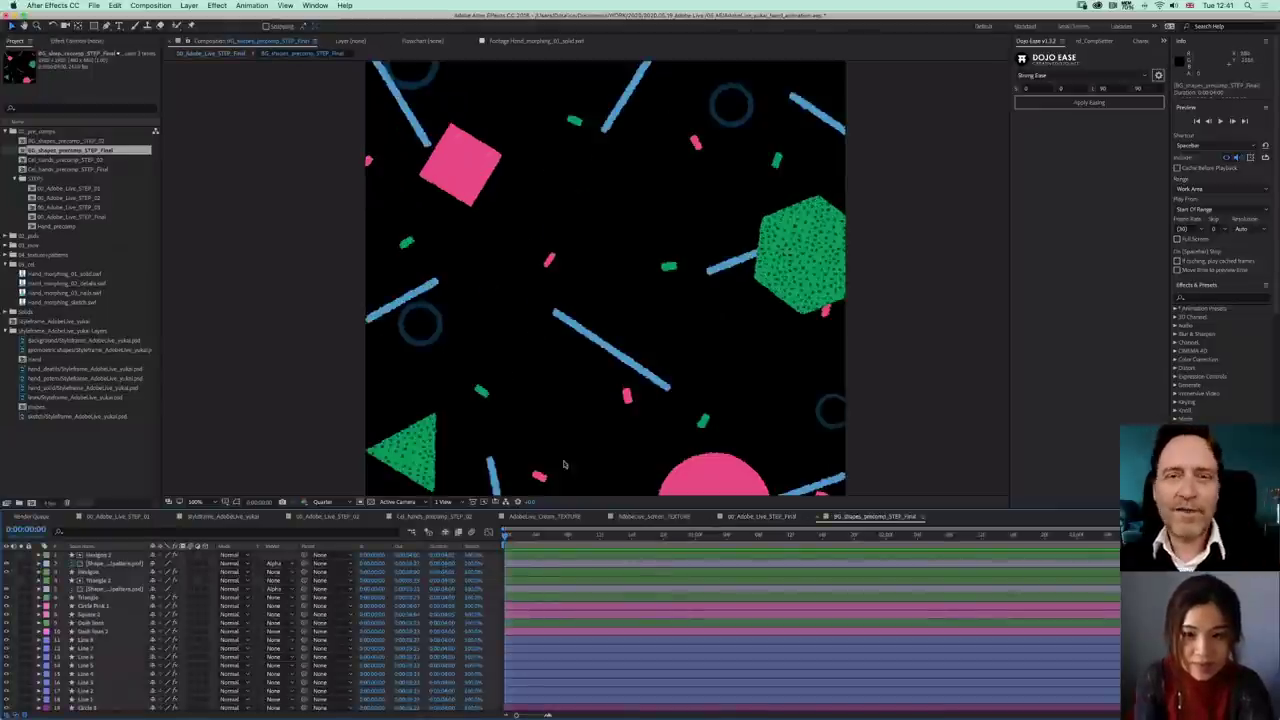
scroll(610, 441, "down", 1)
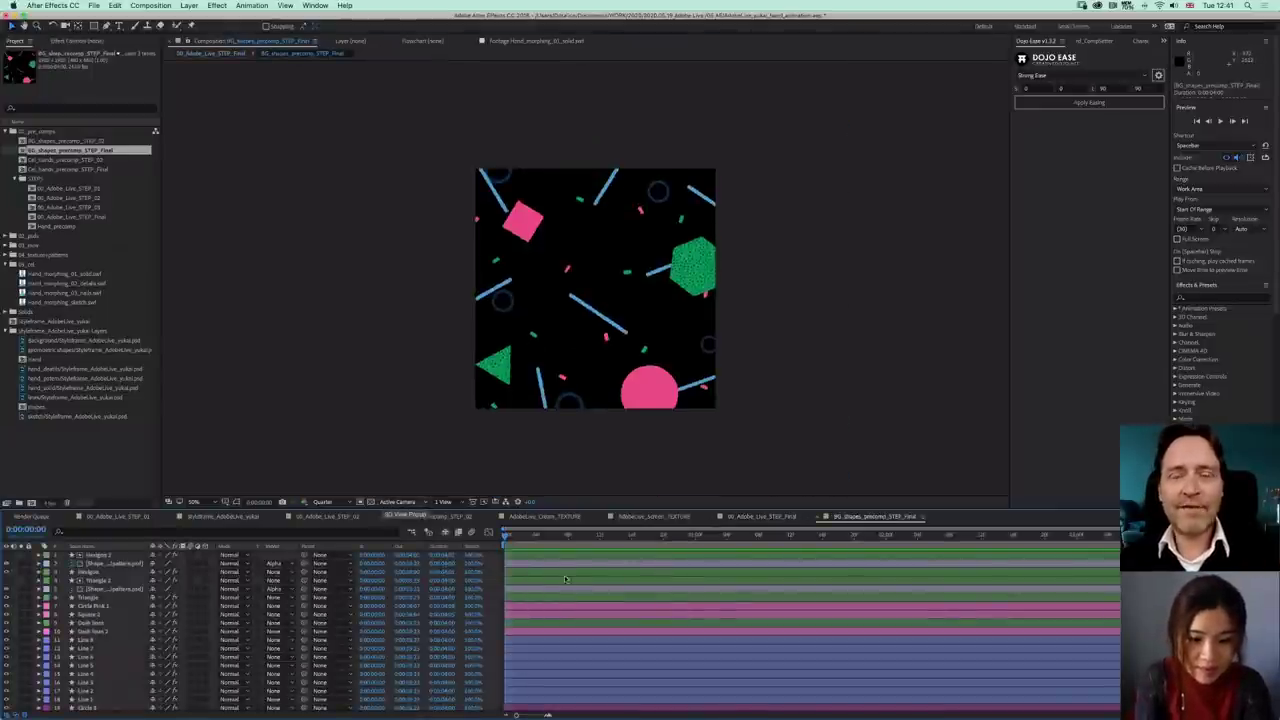
left_click_drag(508, 537, 592, 553)
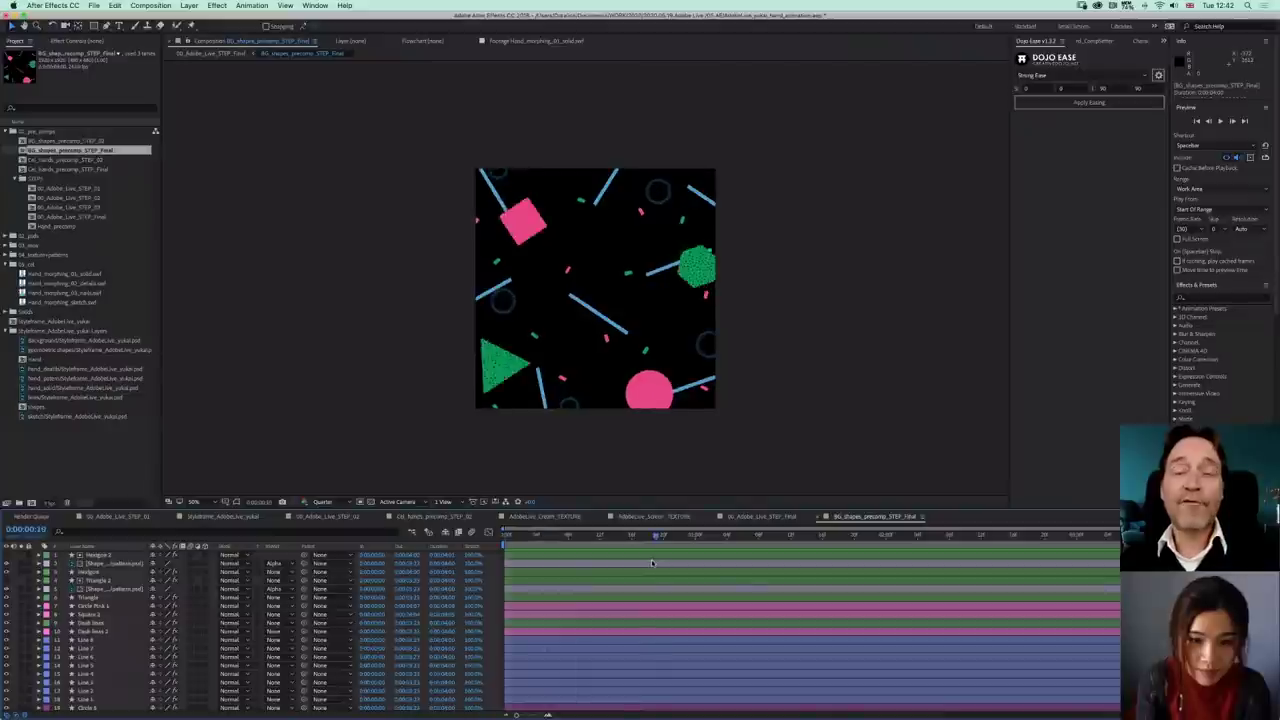
key("space")
key("space")
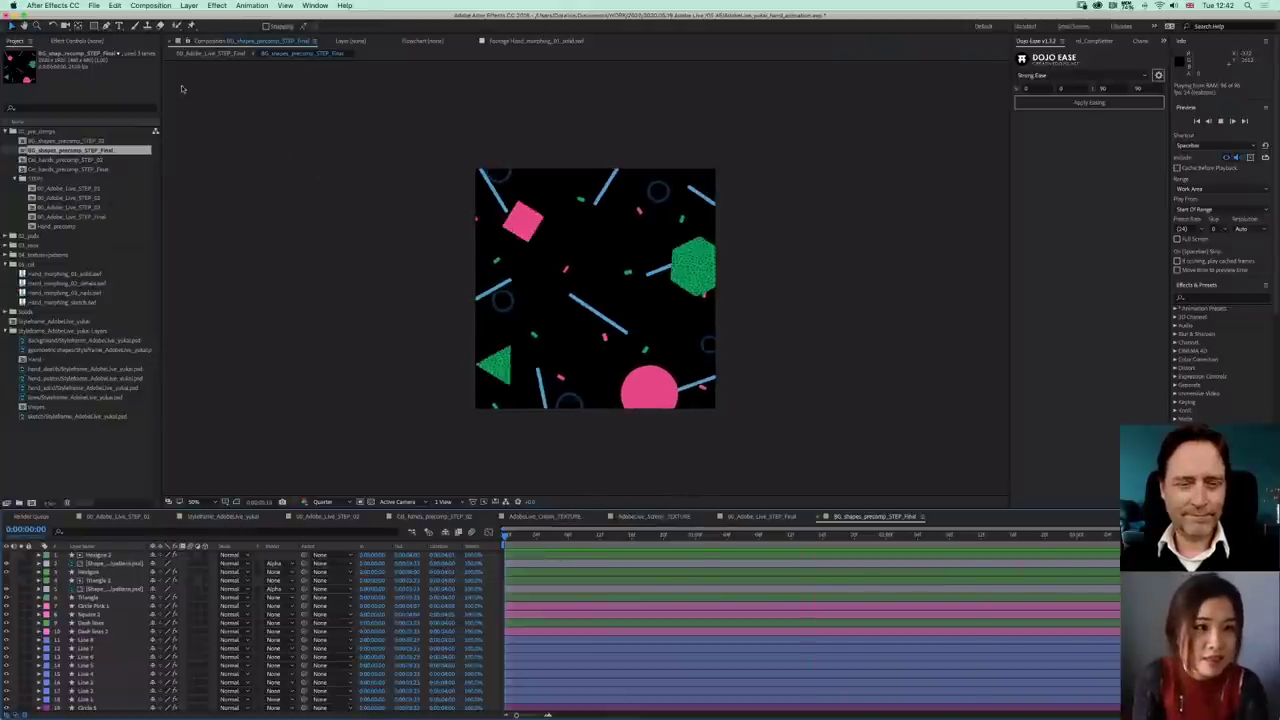
key("space")
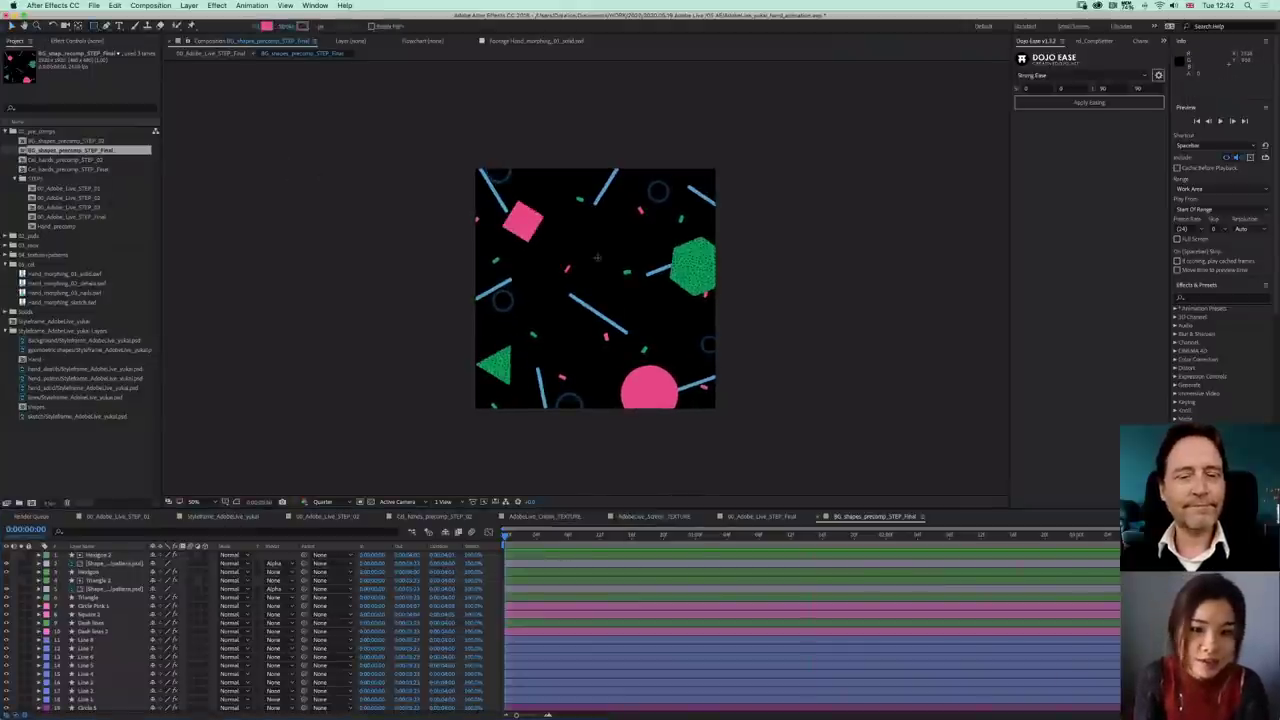
- Draw a small pink square near the centre of the background shapes precomp and undo it
left_click_drag(586, 250, 620, 284)
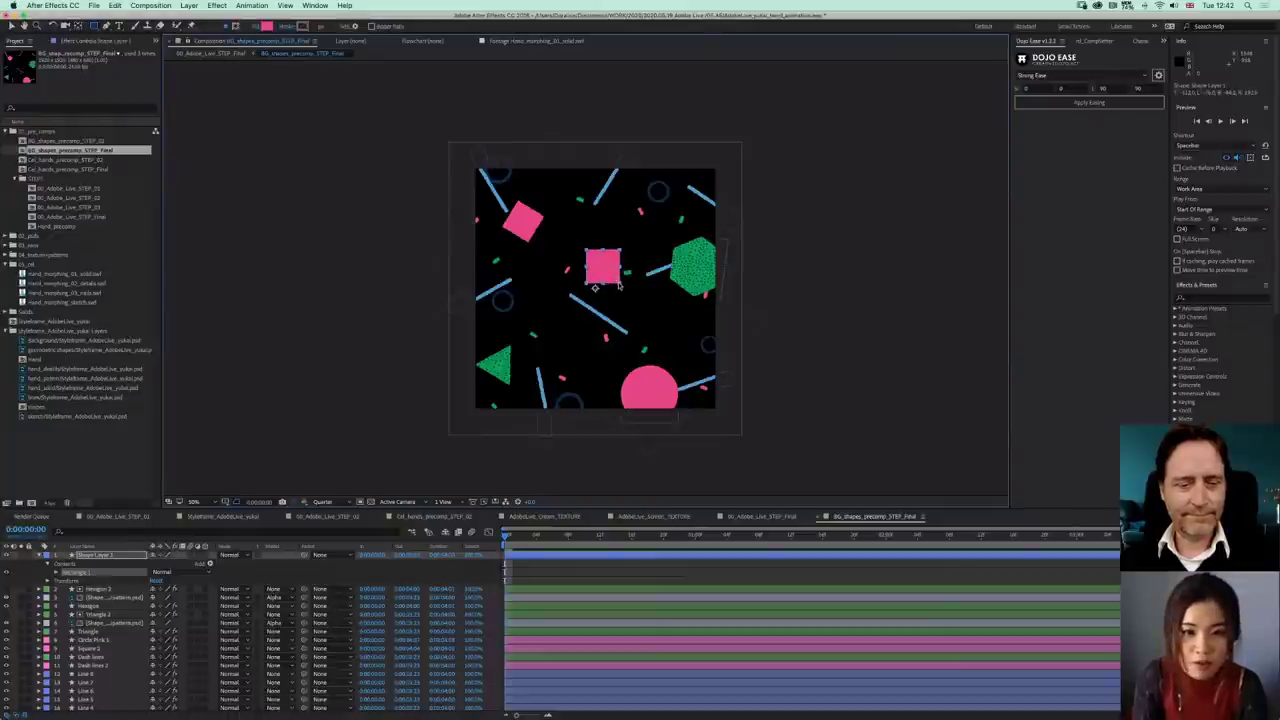
key("super+z")
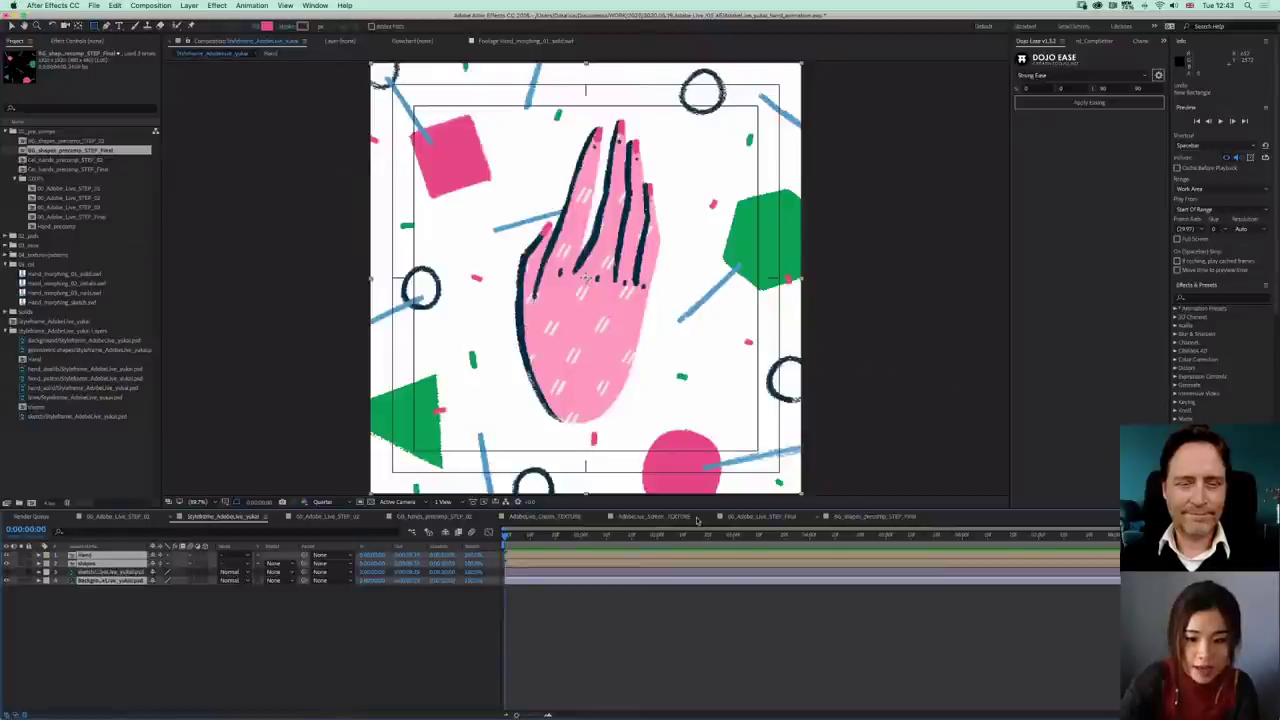
- Return to the 00_Adobe_Live_STEP_Final composition and select its adjustment layer
left_click(760, 520)
left_click(760, 518)
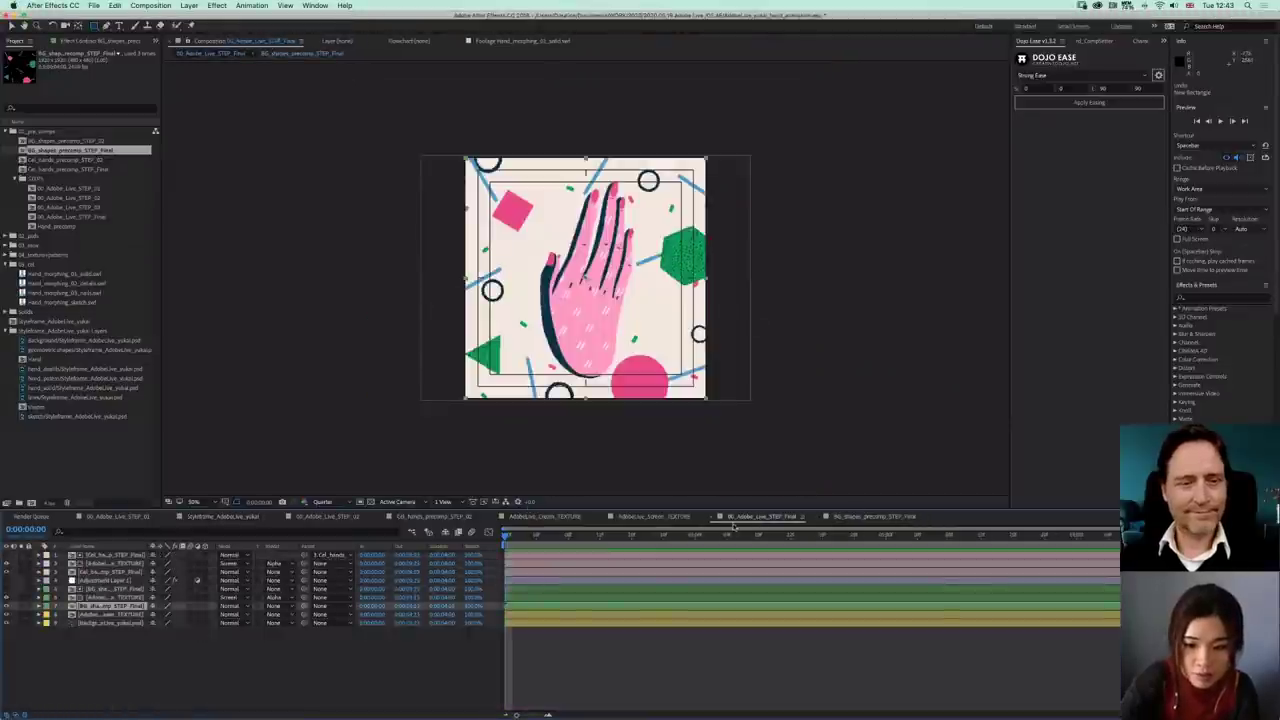
left_click(525, 581)
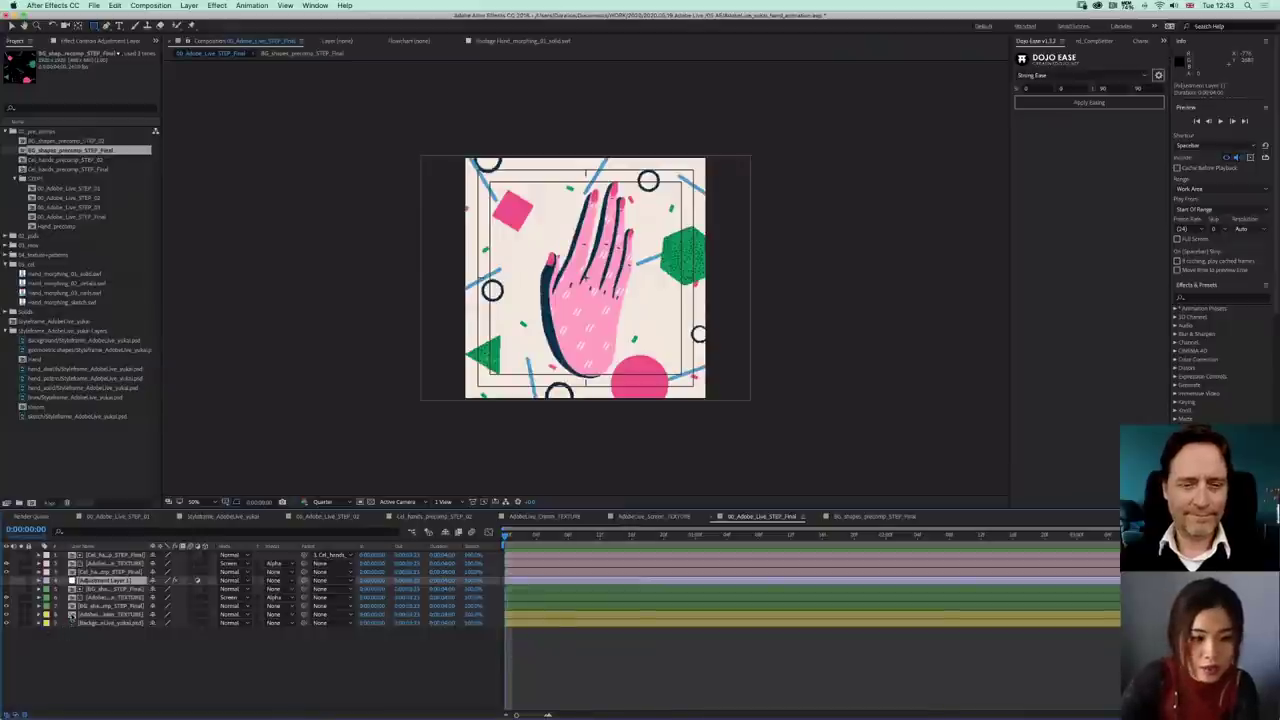
- Review the hand and texture layers and the background shapes layer, and play the final composition
left_click(100, 555)
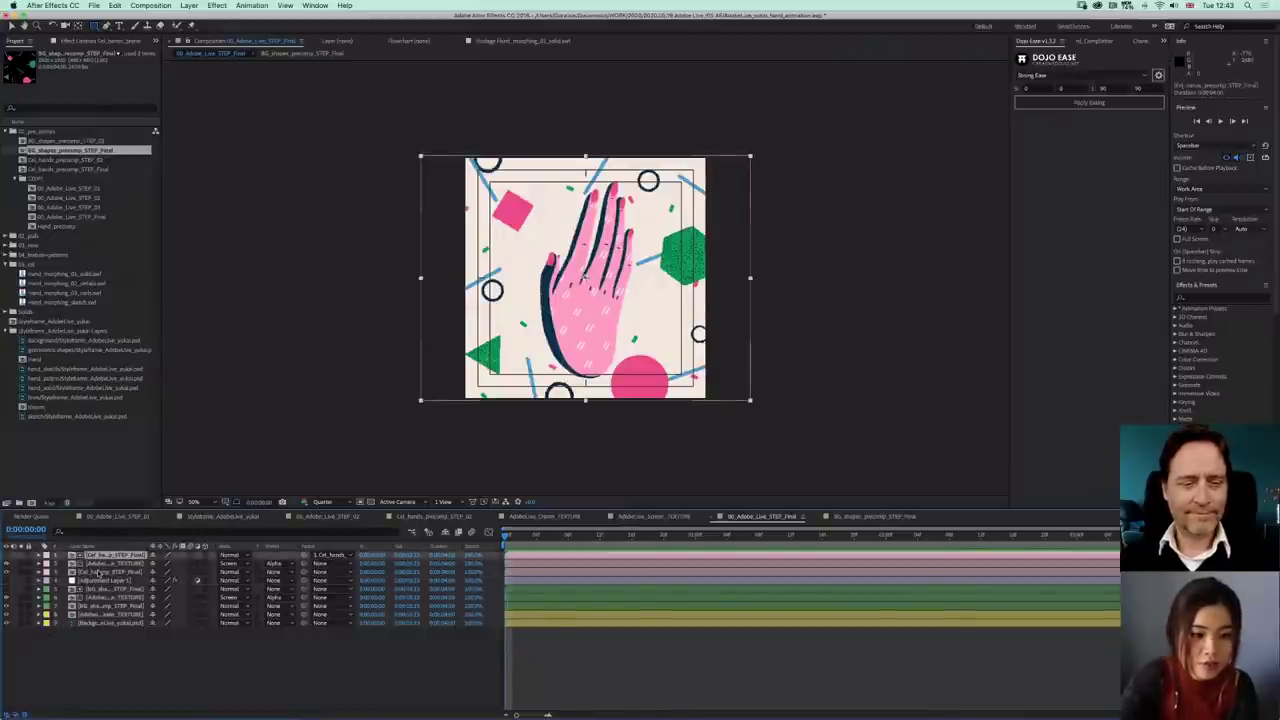
left_click(100, 572, "shift")
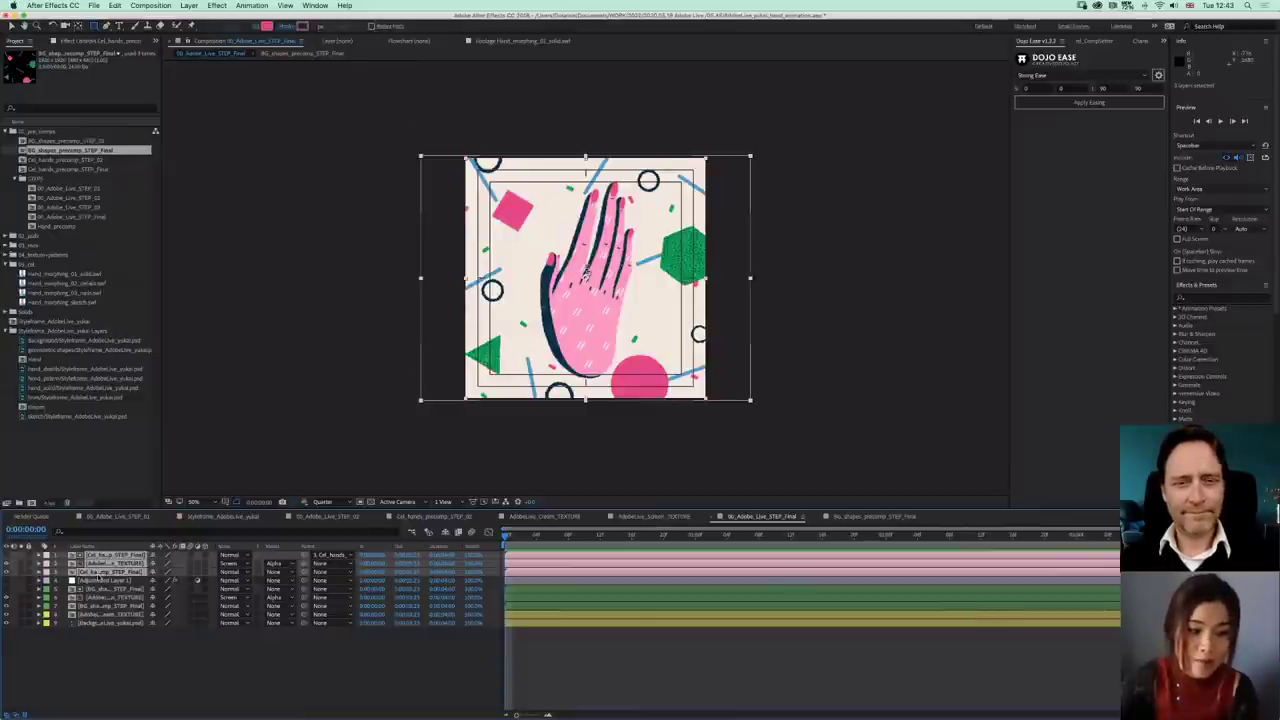
left_click(92, 607)
key("space")
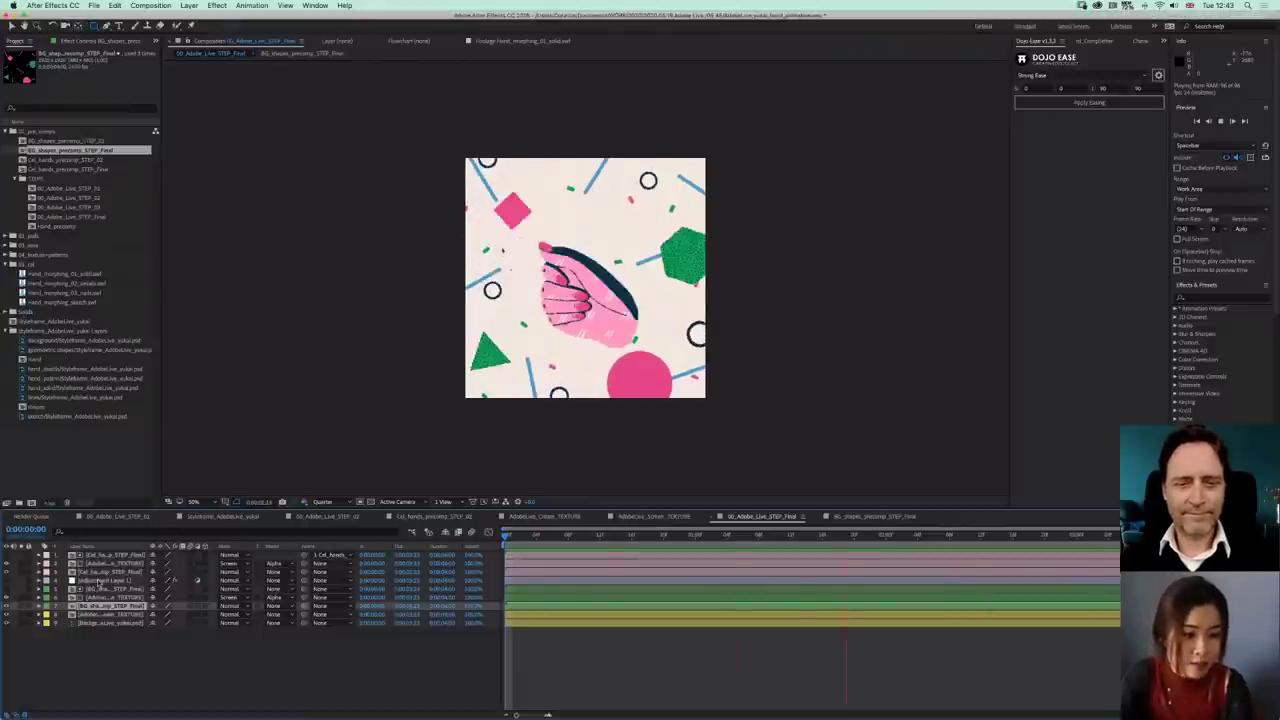
- Apply a new Posterize Time effect to the adjustment layer and delete its earlier Posterize Time effect
left_click(99, 581)
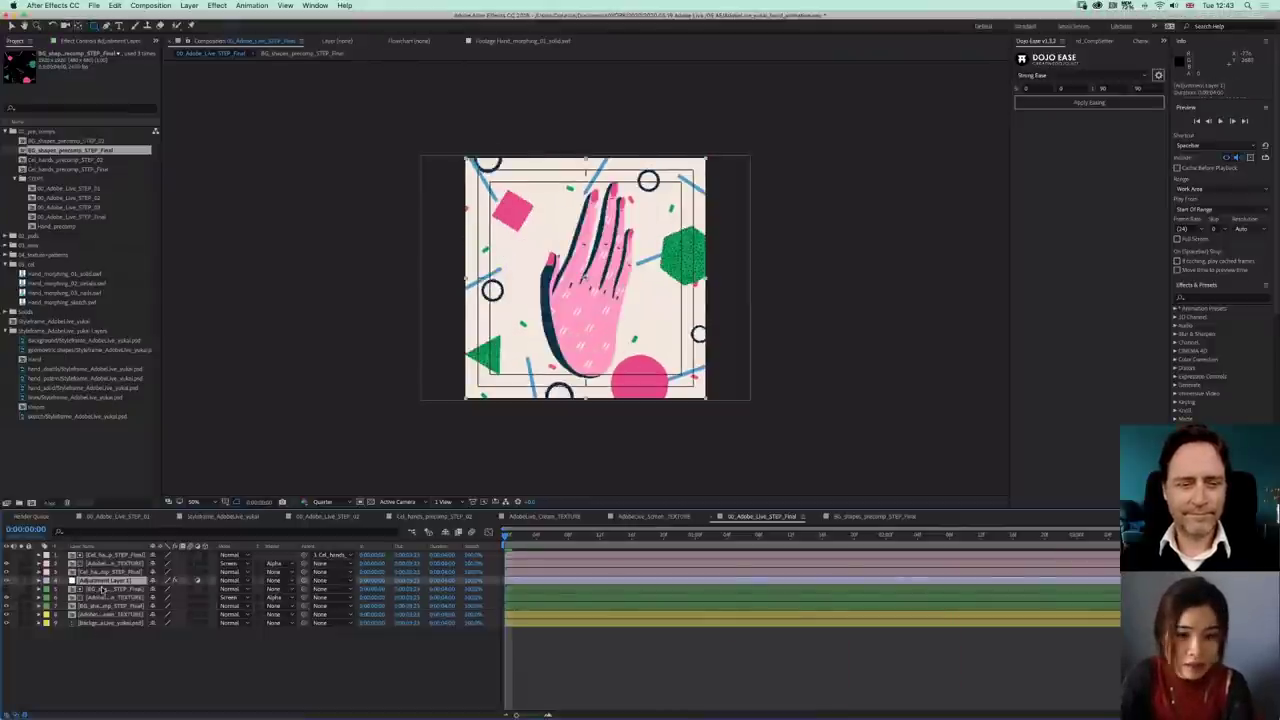
left_click(216, 5)
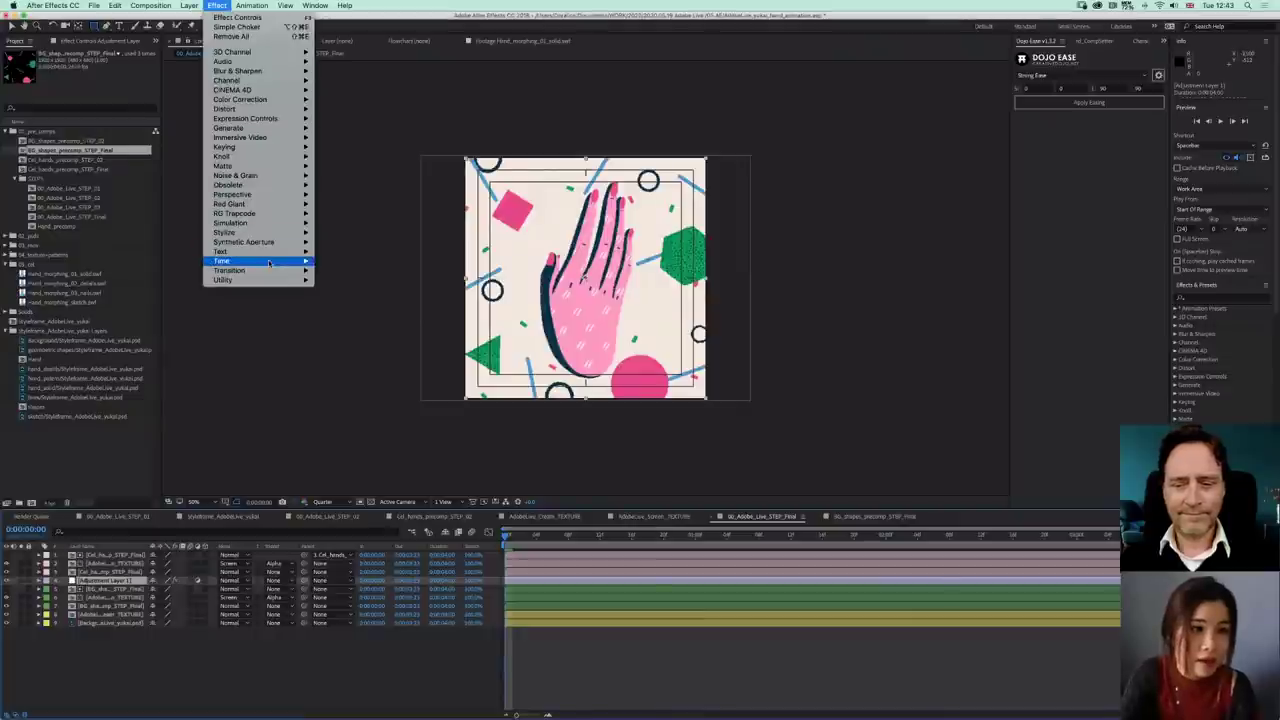
mouse_move(269, 263)
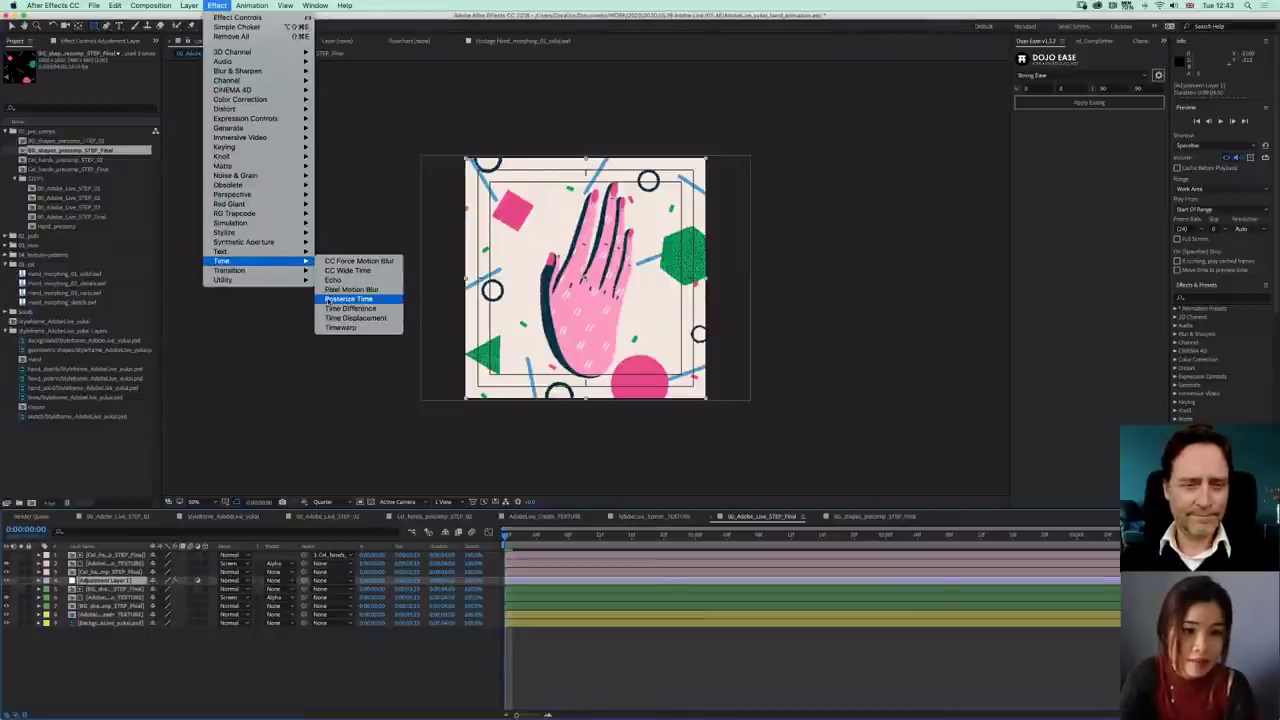
left_click(330, 299)
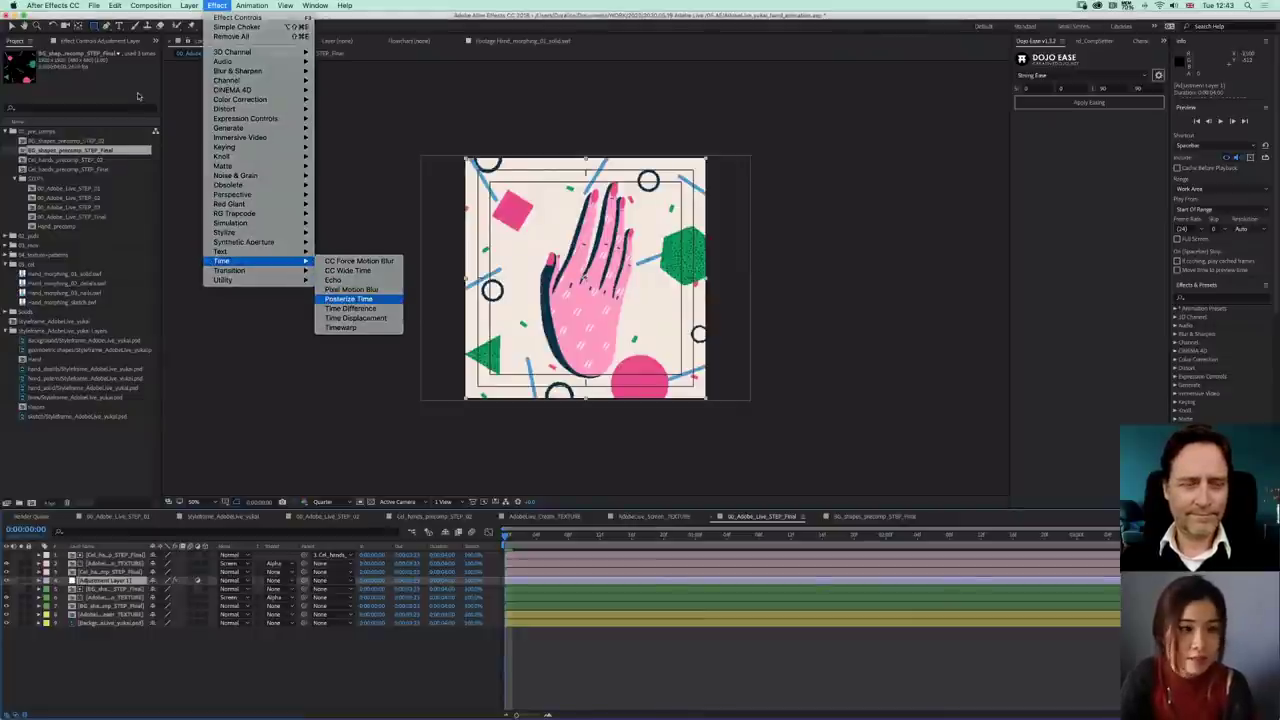
left_click(60, 64)
key("Delete")
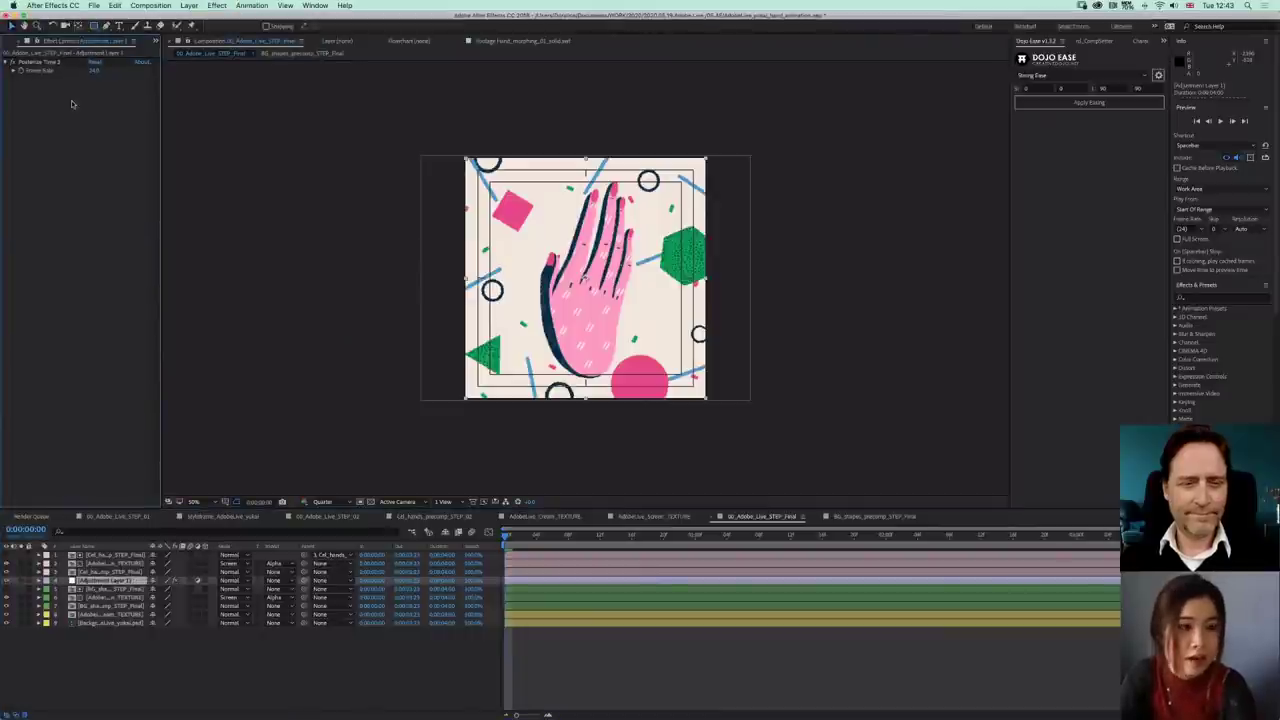
- Set the Posterize Time frame rate on the adjustment layer to 12
left_click(51, 64)
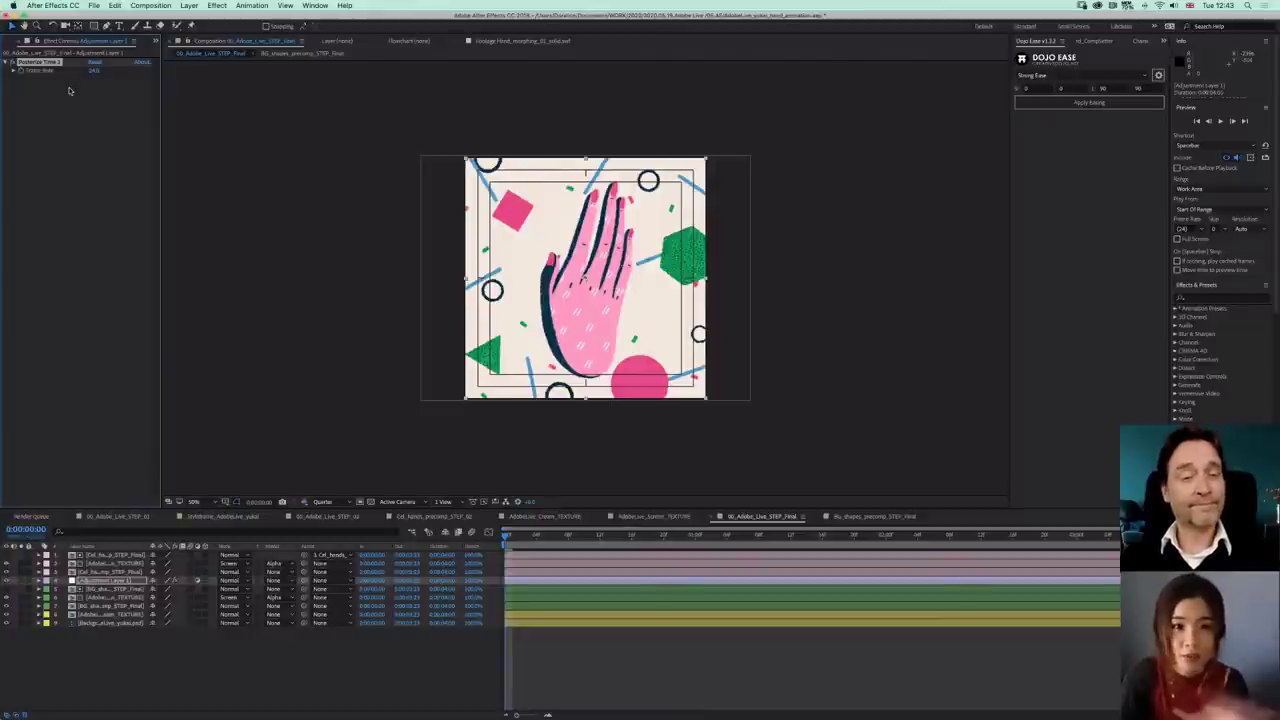
left_click(96, 70)
type("1")
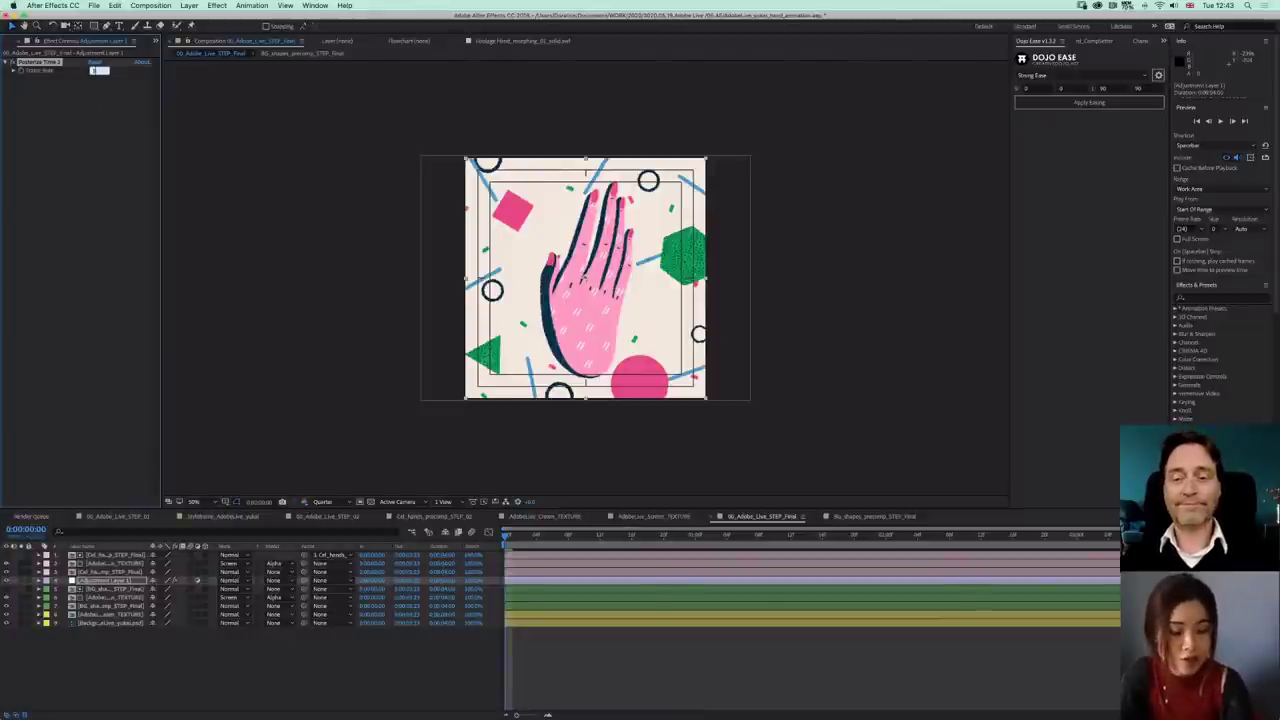
type("2")
left_click(114, 155)
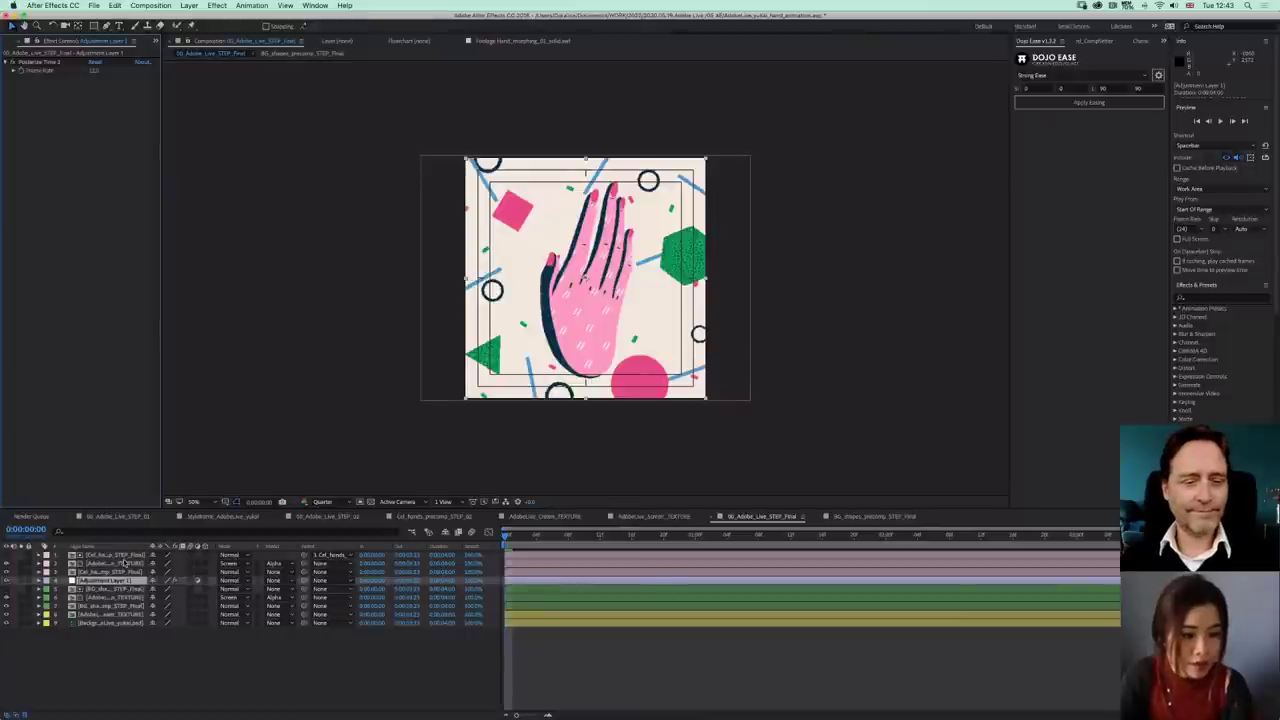
- Review the two hand precomp layers above the adjustment layer, play the composition, and stop at frame 8
left_click(122, 572)
left_click(121, 555)
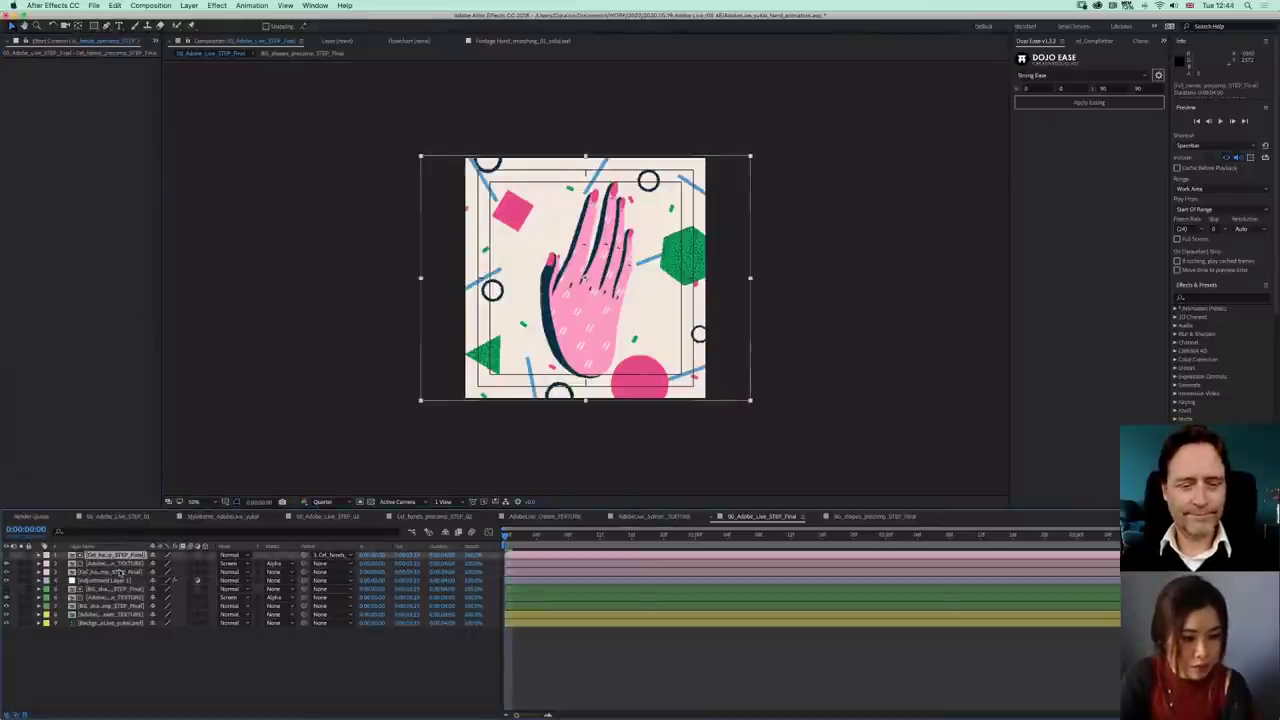
left_click(119, 572)
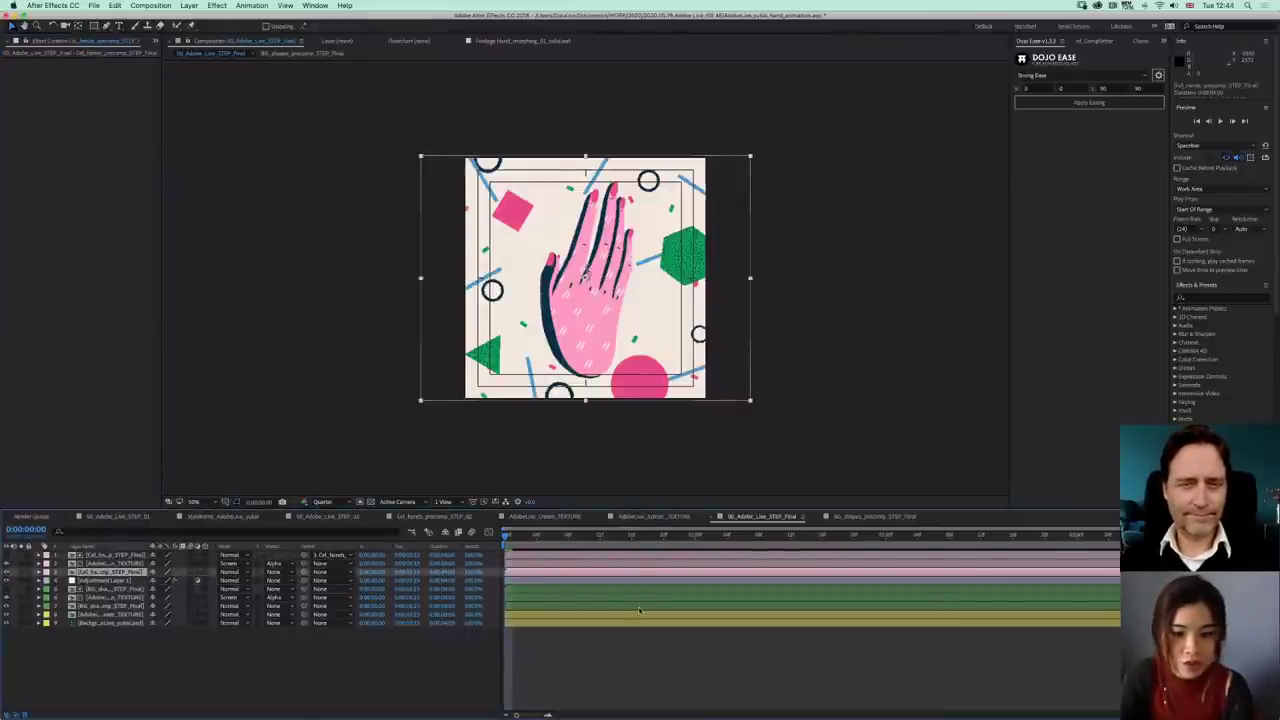
key("space")
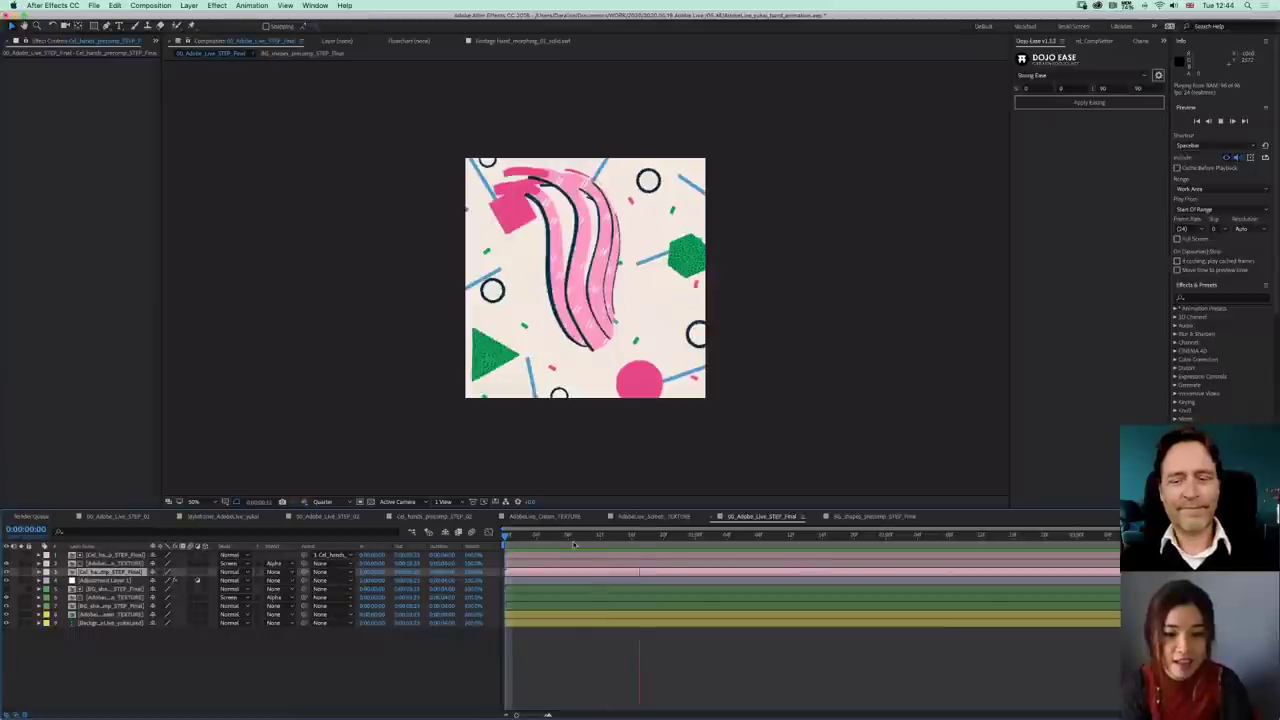
left_click(568, 537)
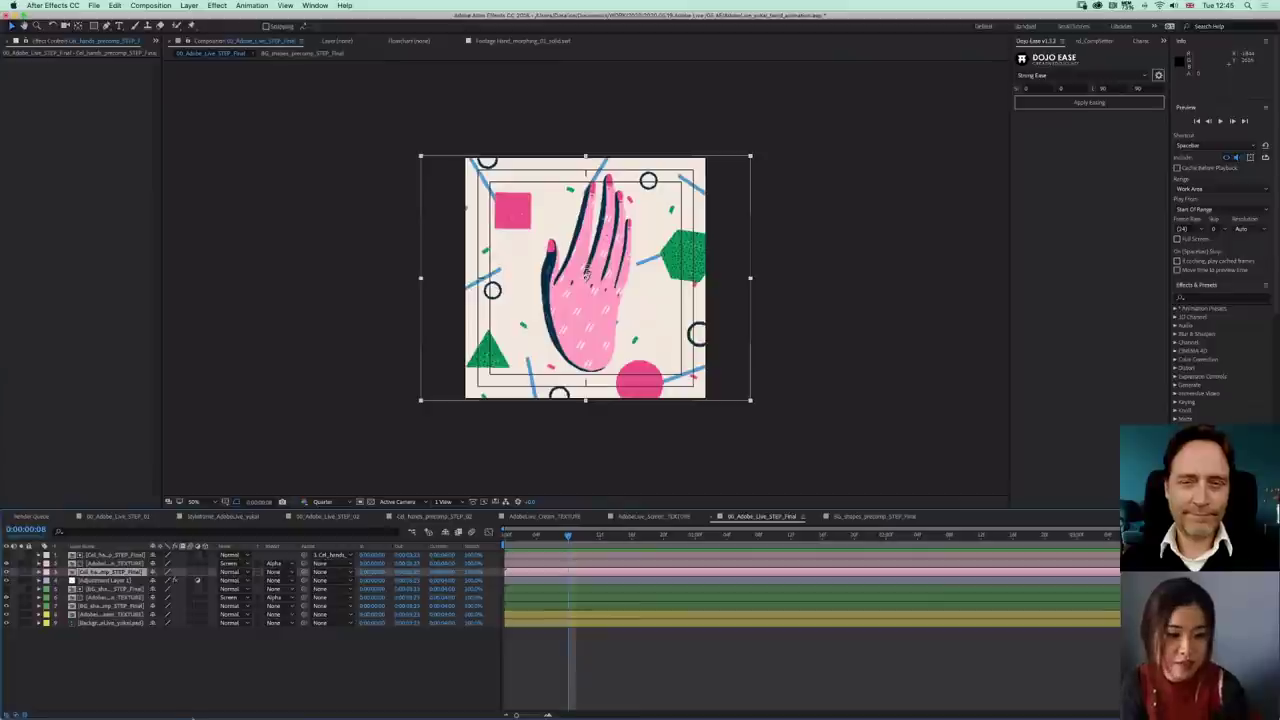
mouse_move(191, 716)
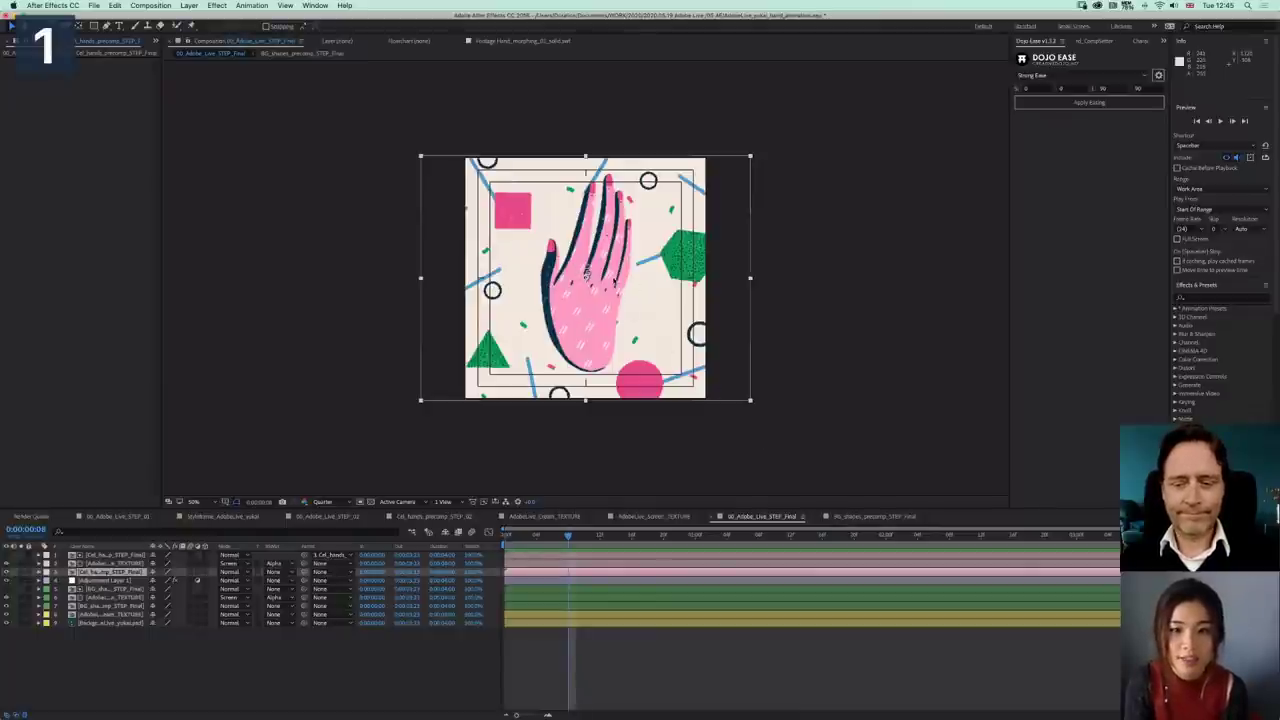
- Switch to Photoshop and view the Shape_Pattern layer in pattern.psd with Hand_Pattern hidden
key("alt+super+m")
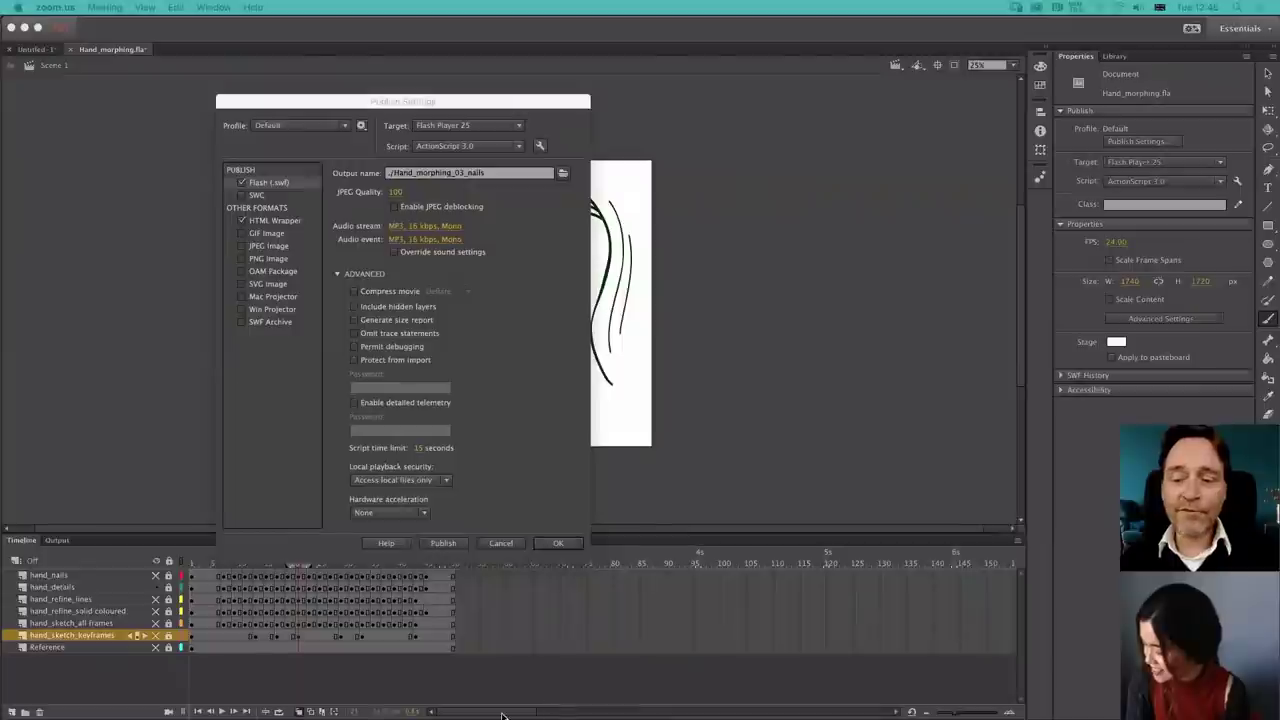
left_click(252, 696)
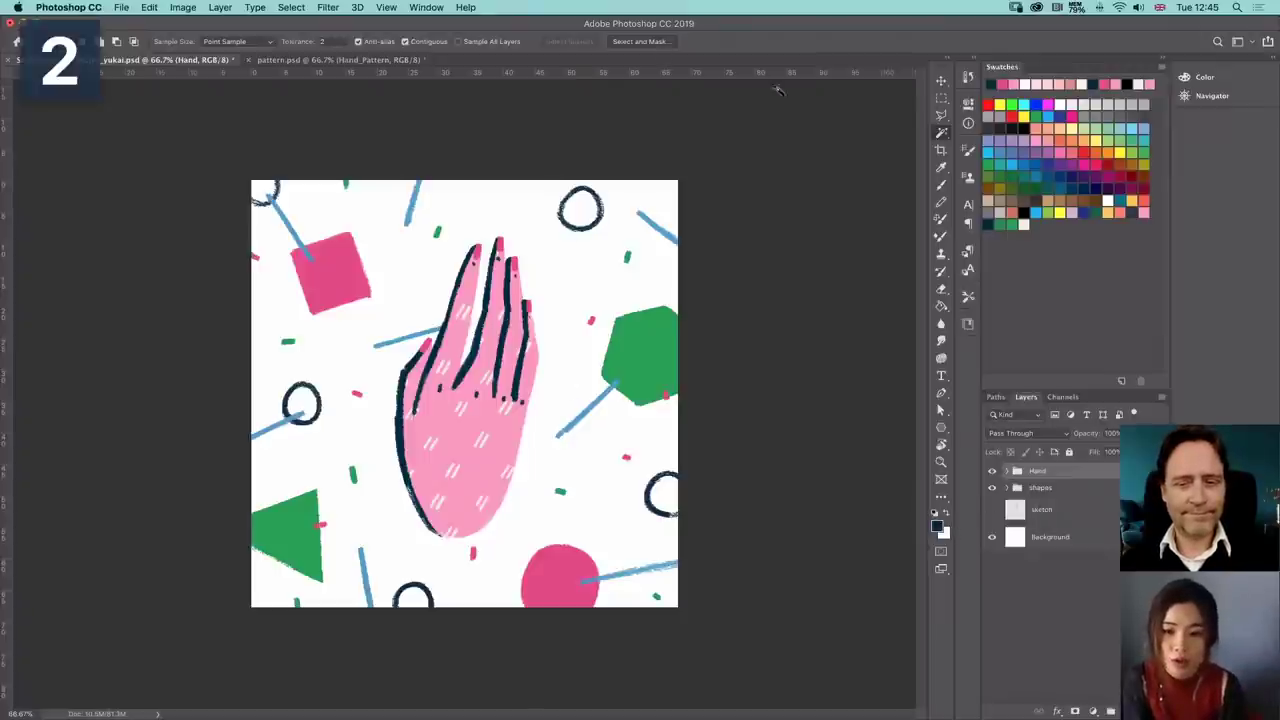
key("ctrl+Tab")
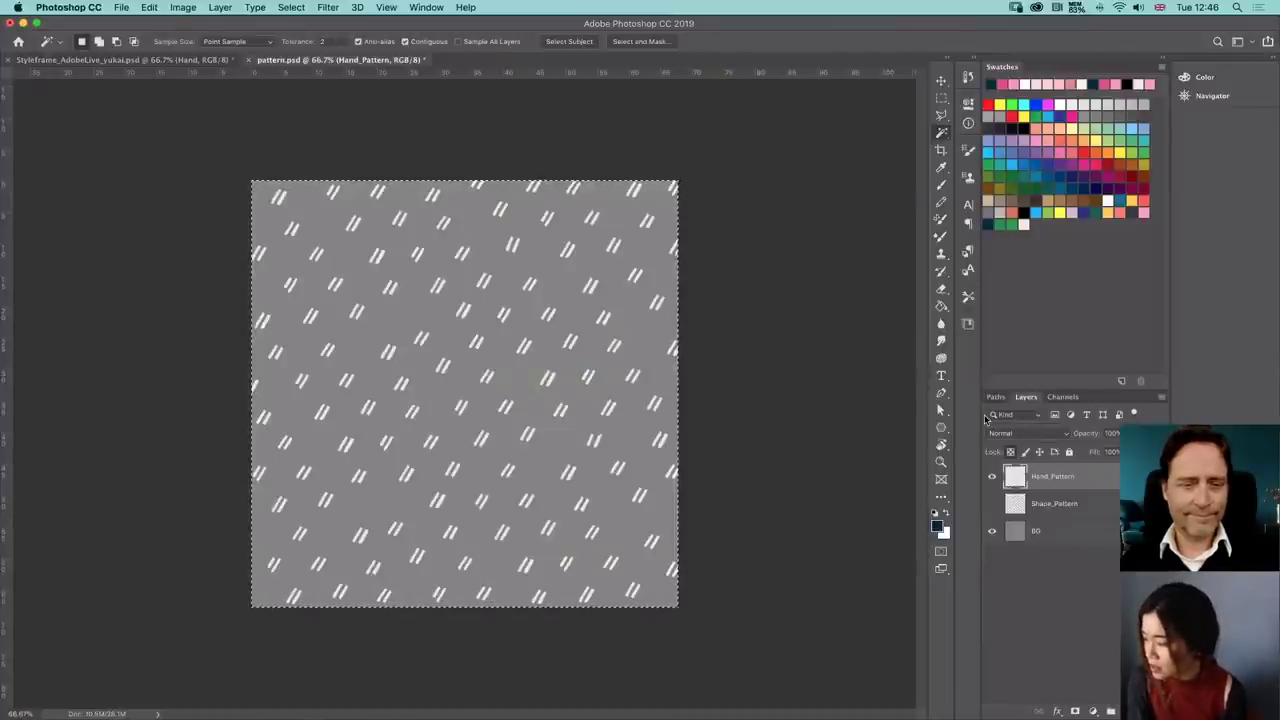
left_click(992, 476)
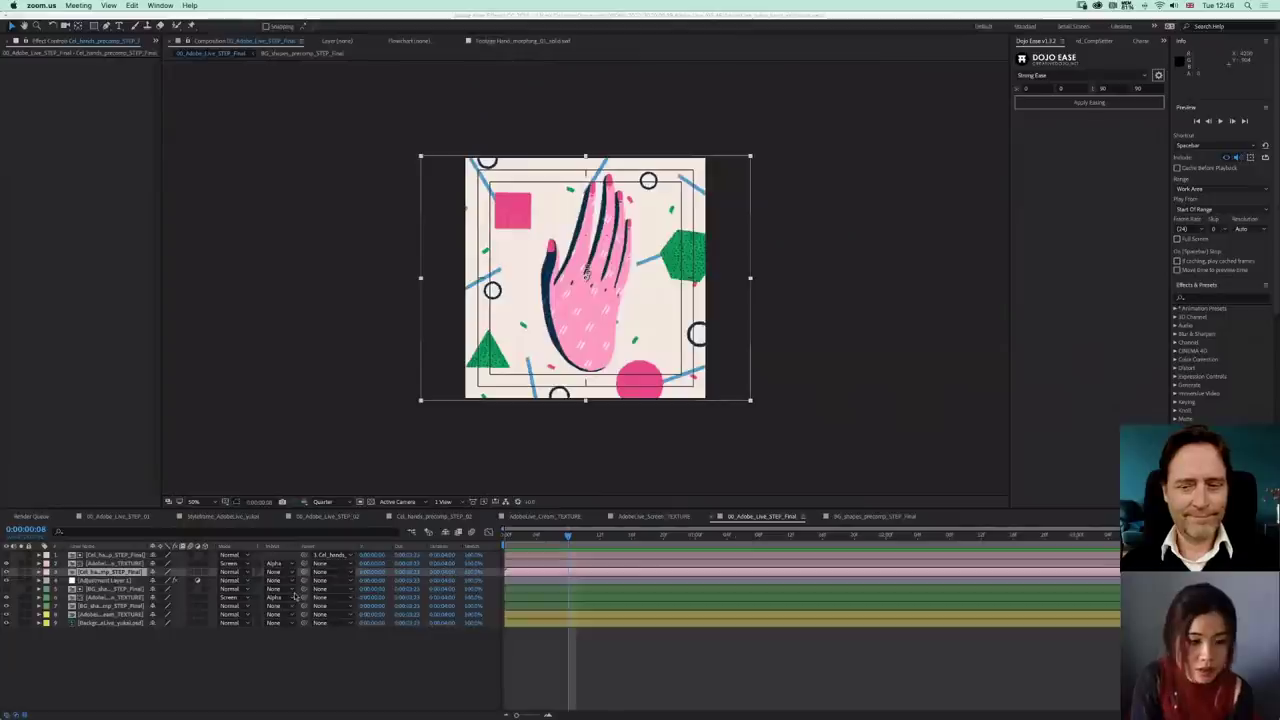
- Switch to After Effects, open the BG_shapes_precomp_STEP_Final precomp and solo the hexagon's Shape_Pattern layer
double_click(120, 580)
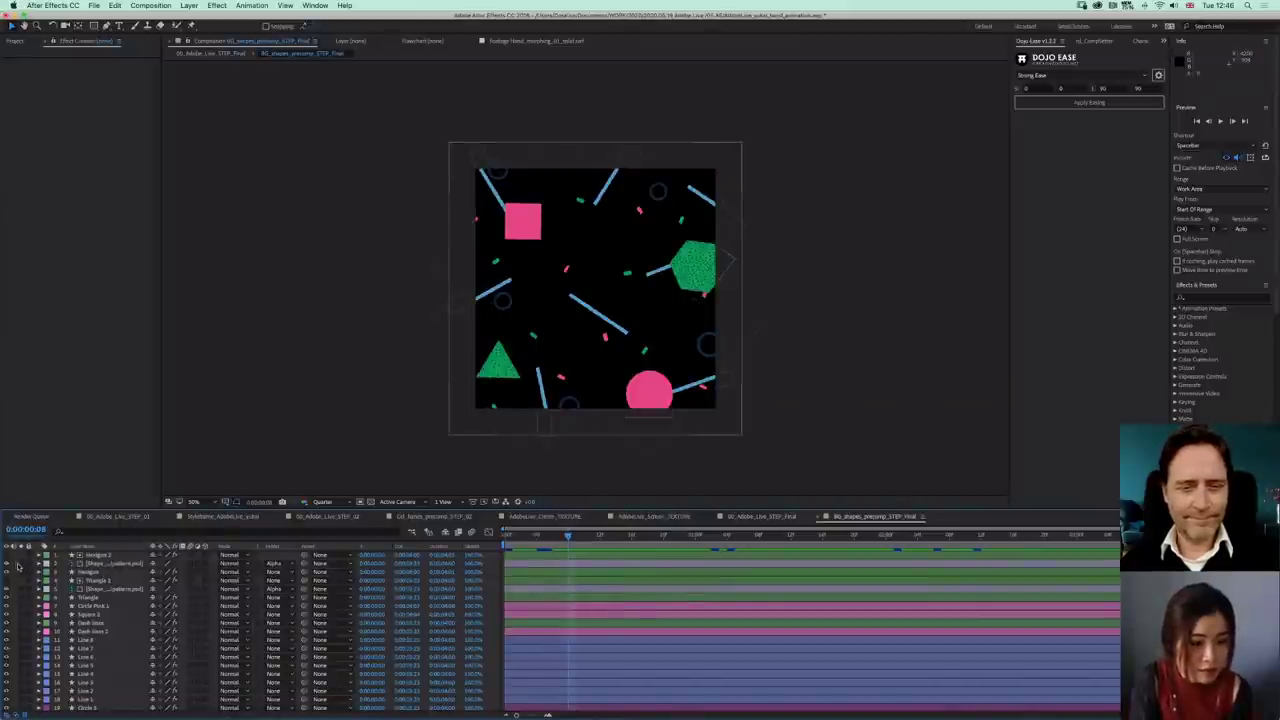
left_click(20, 563)
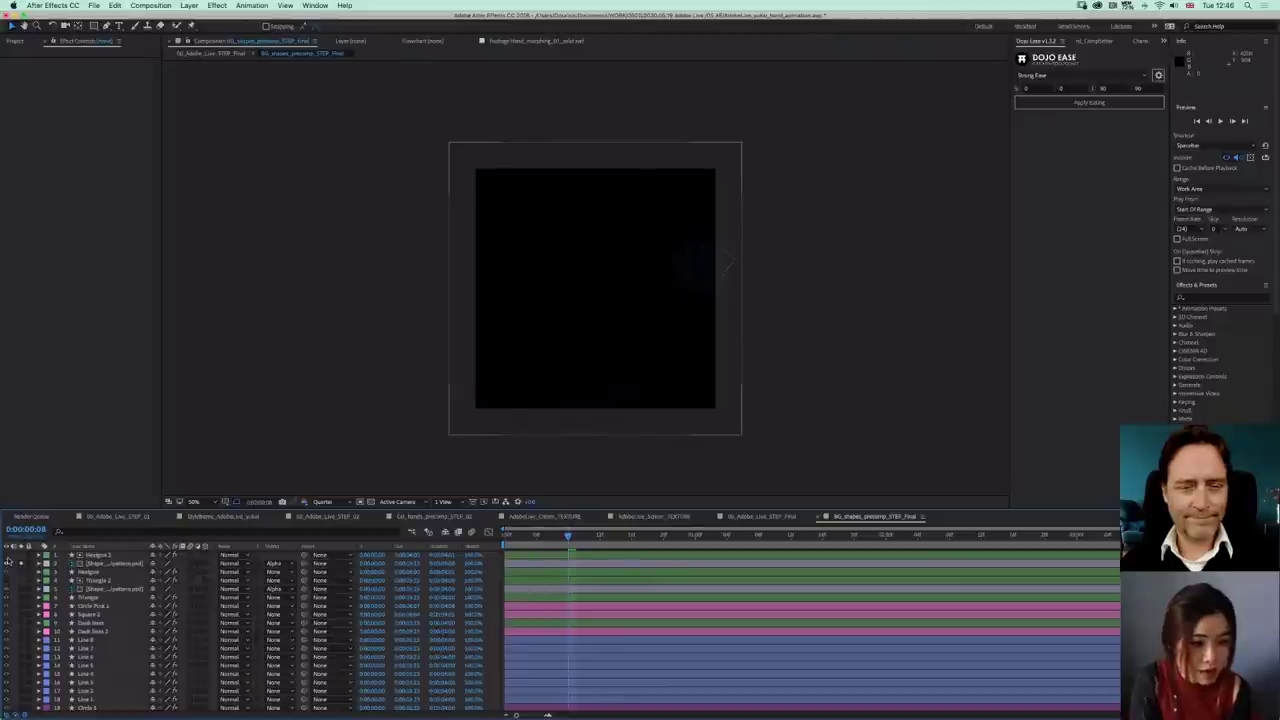
- Delete the Hexagon 2 matte layer to examine the full dot pattern up close, and undo the deletion
left_click(91, 555)
key("Delete")
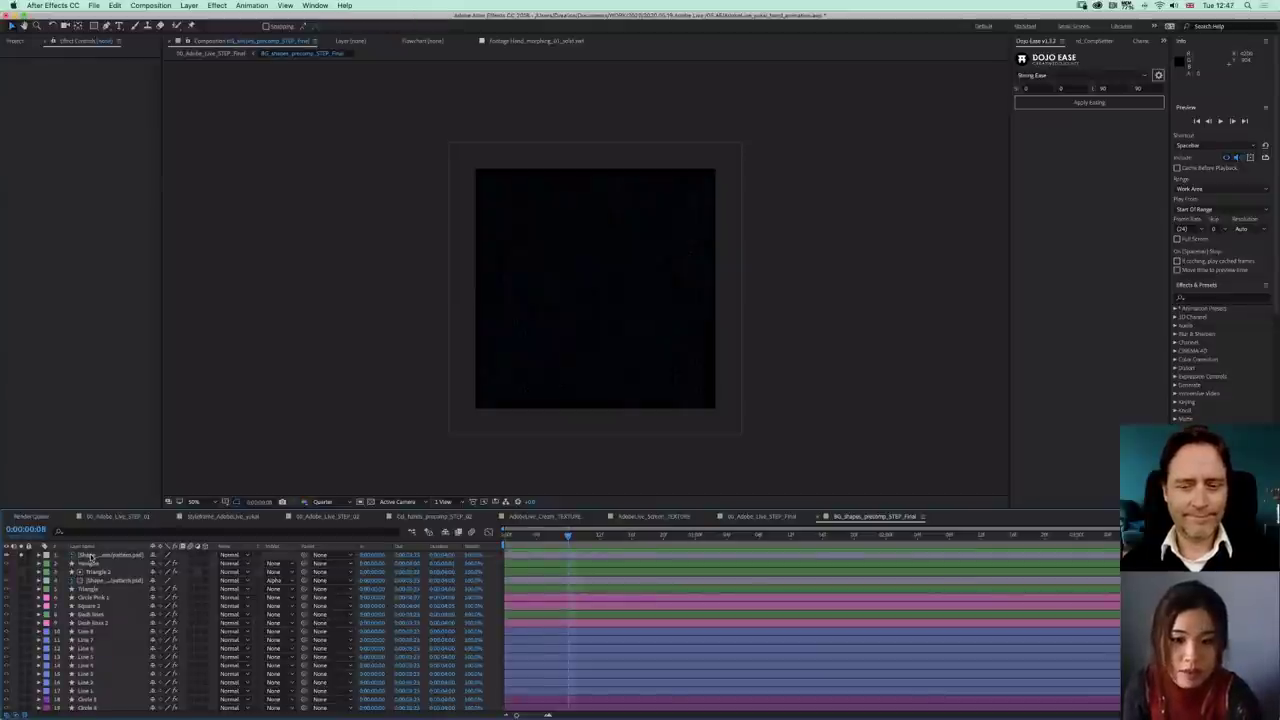
key("period")
left_click(95, 565)
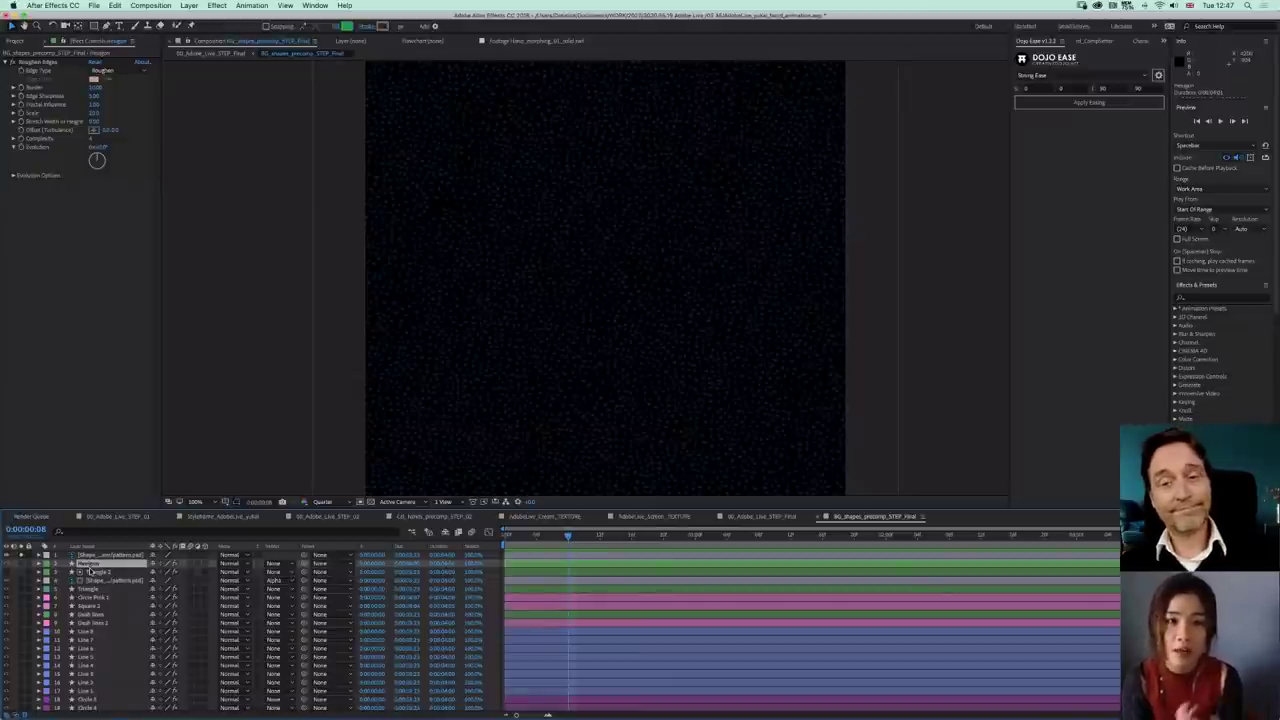
left_click(96, 556)
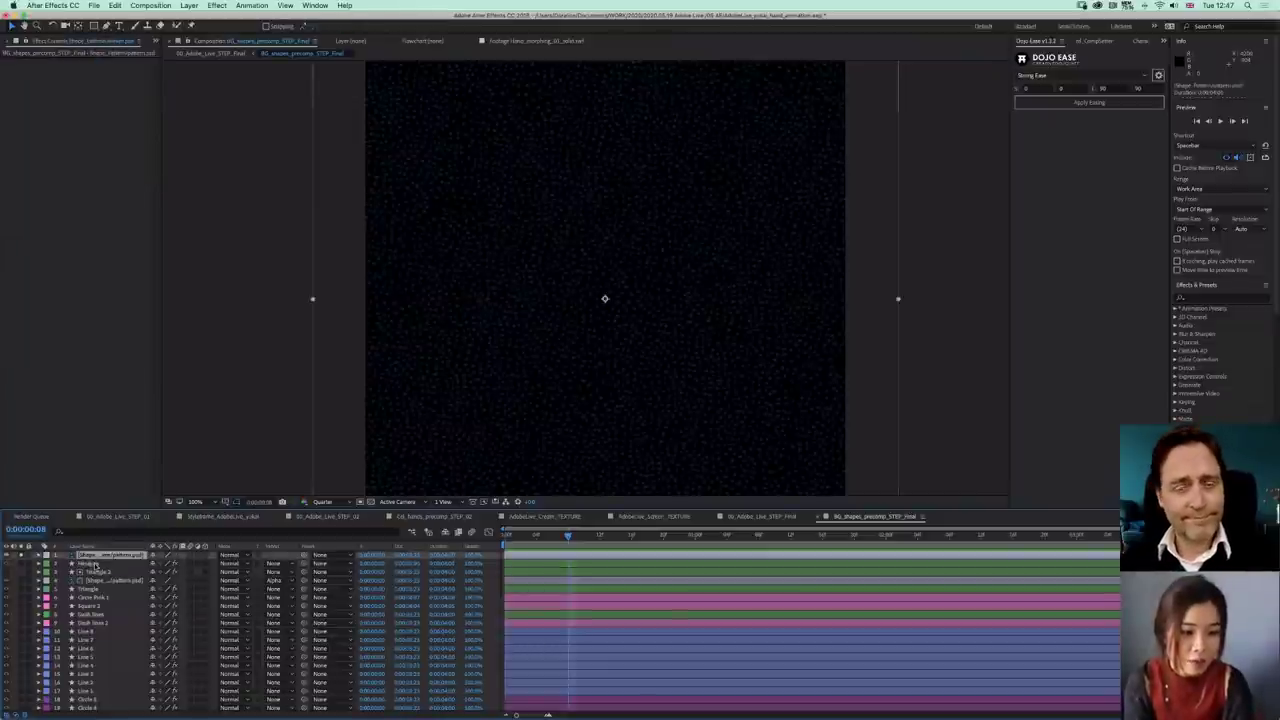
left_click(96, 565)
key("super+d")
left_click_drag(97, 564, 100, 556)
left_click(57, 565)
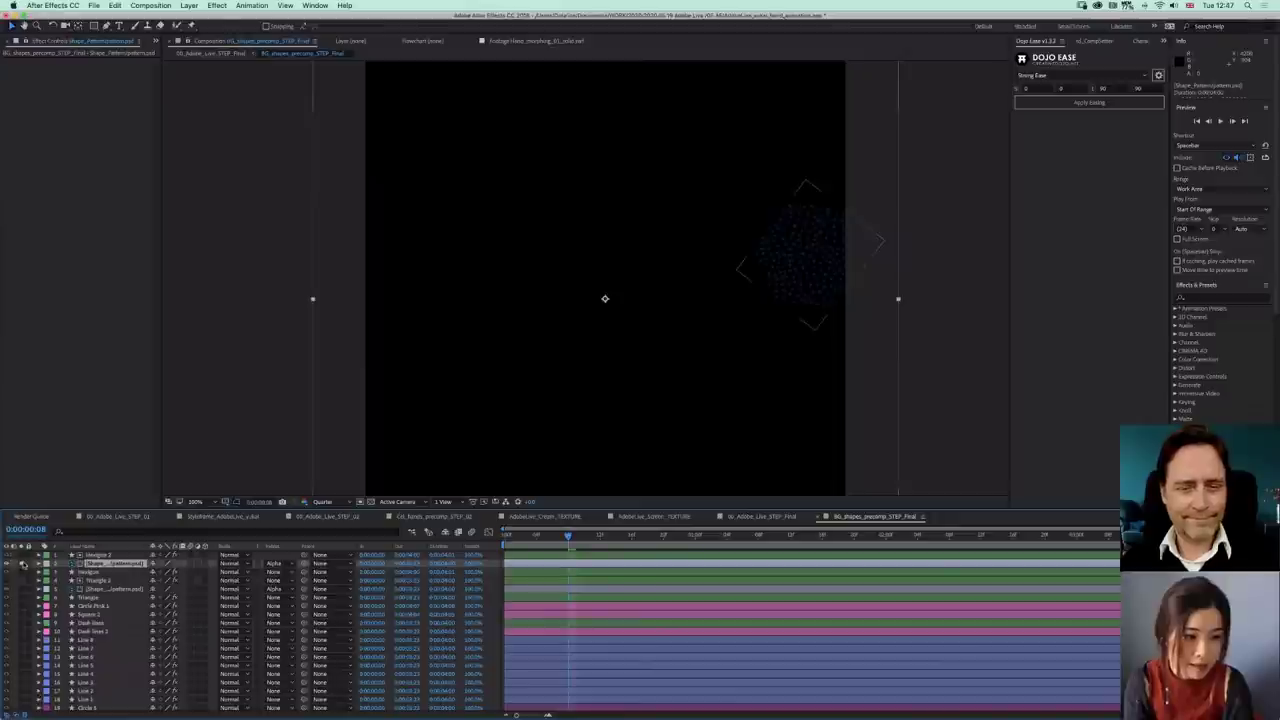
- Unsolo the pattern layer, preview the precomp with the pattern parented to the Hexagon layer, and undo the parenting
left_click(26, 567)
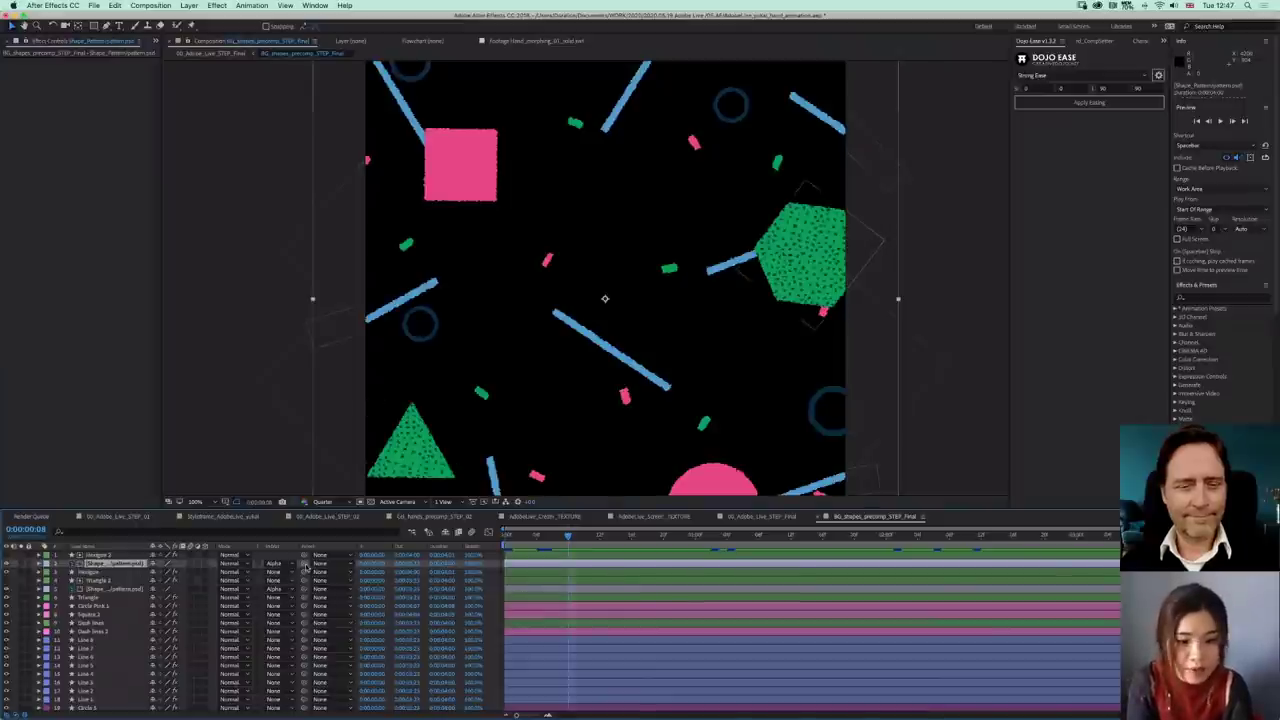
left_click_drag(305, 566, 106, 574)
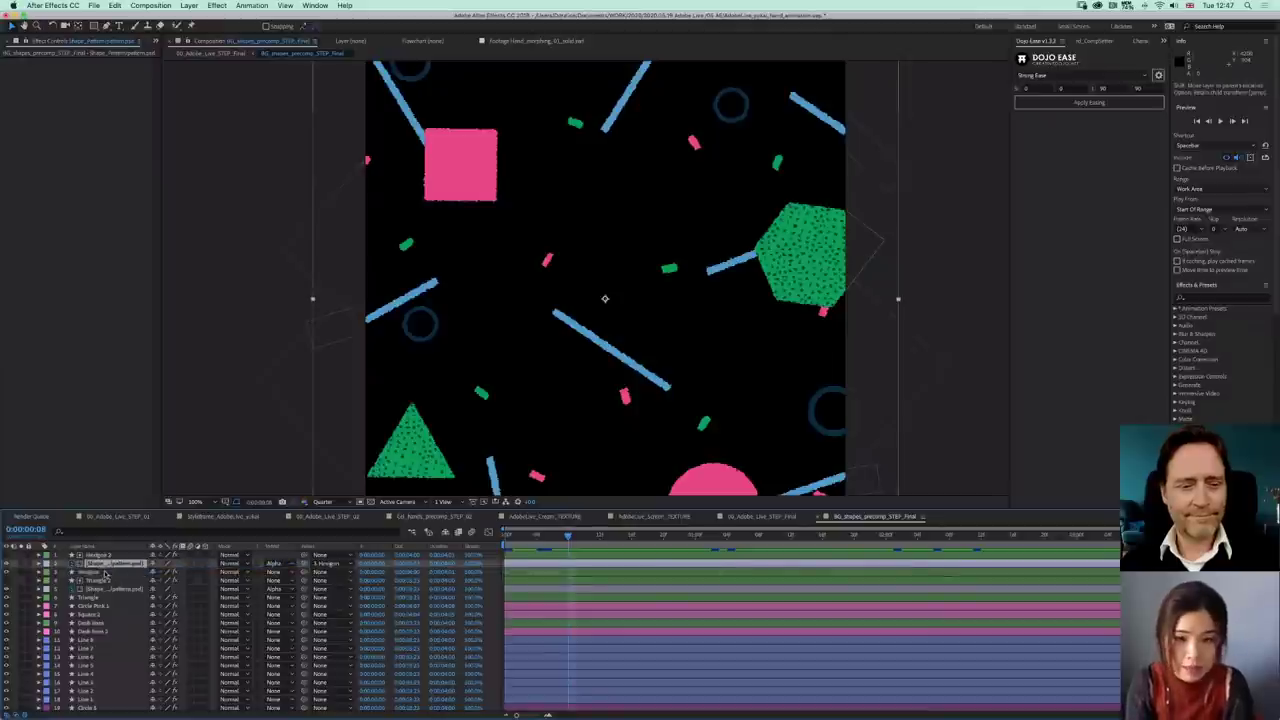
key("space")
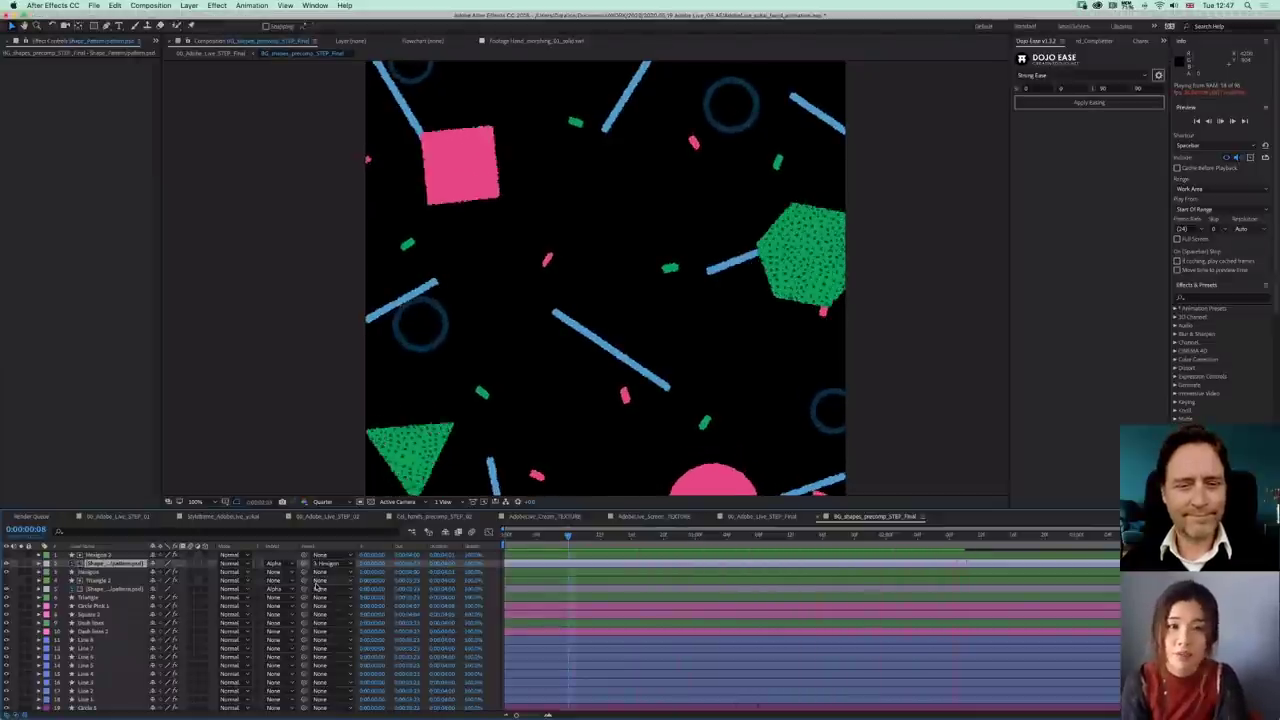
key("space")
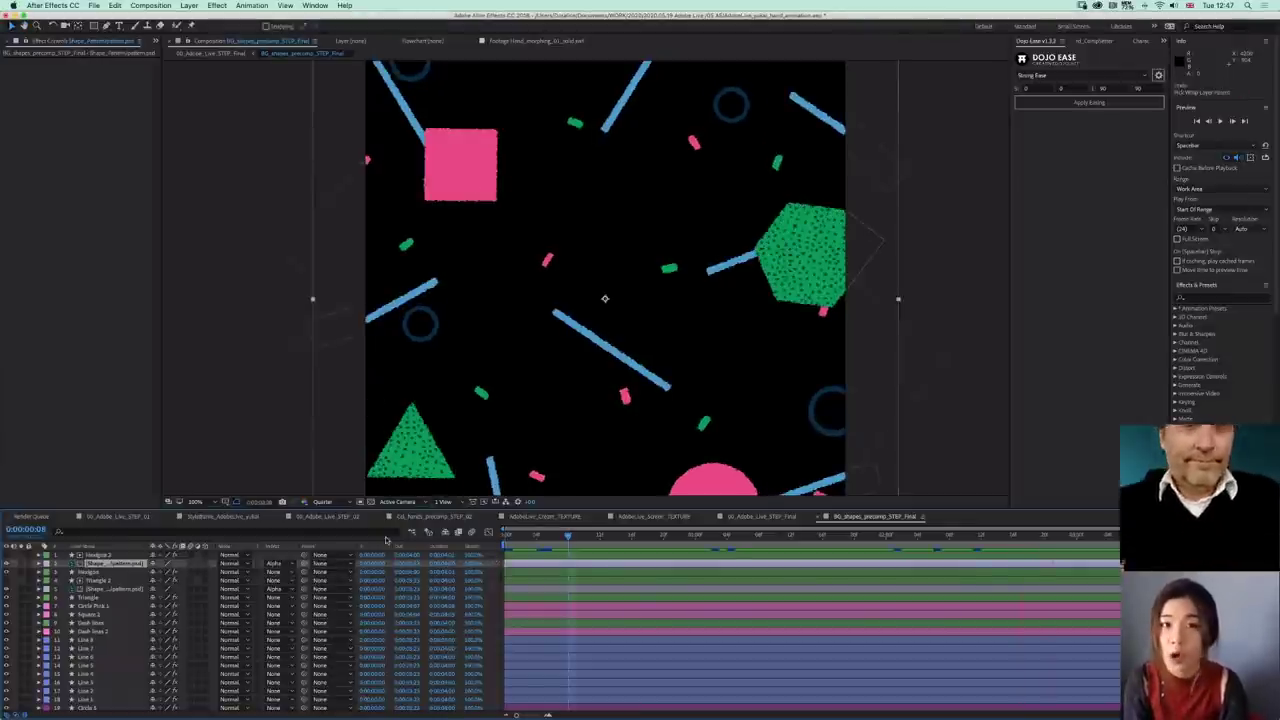
key("space")
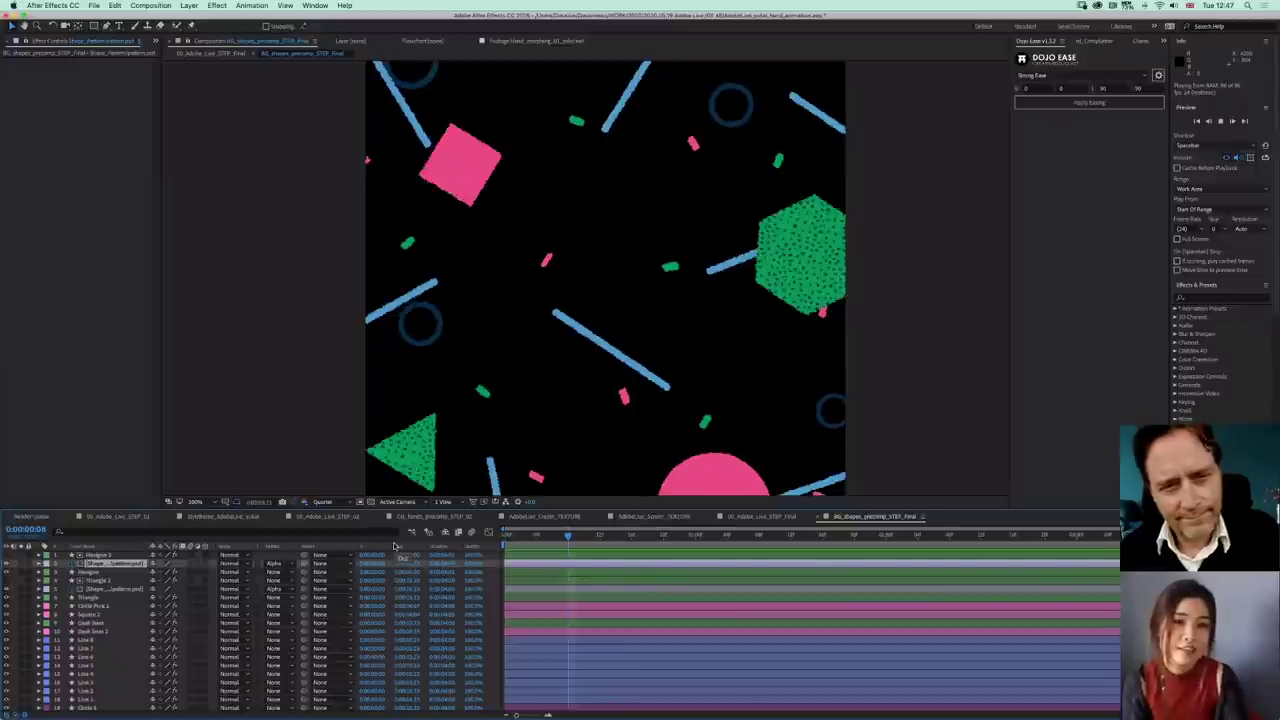
key("space")
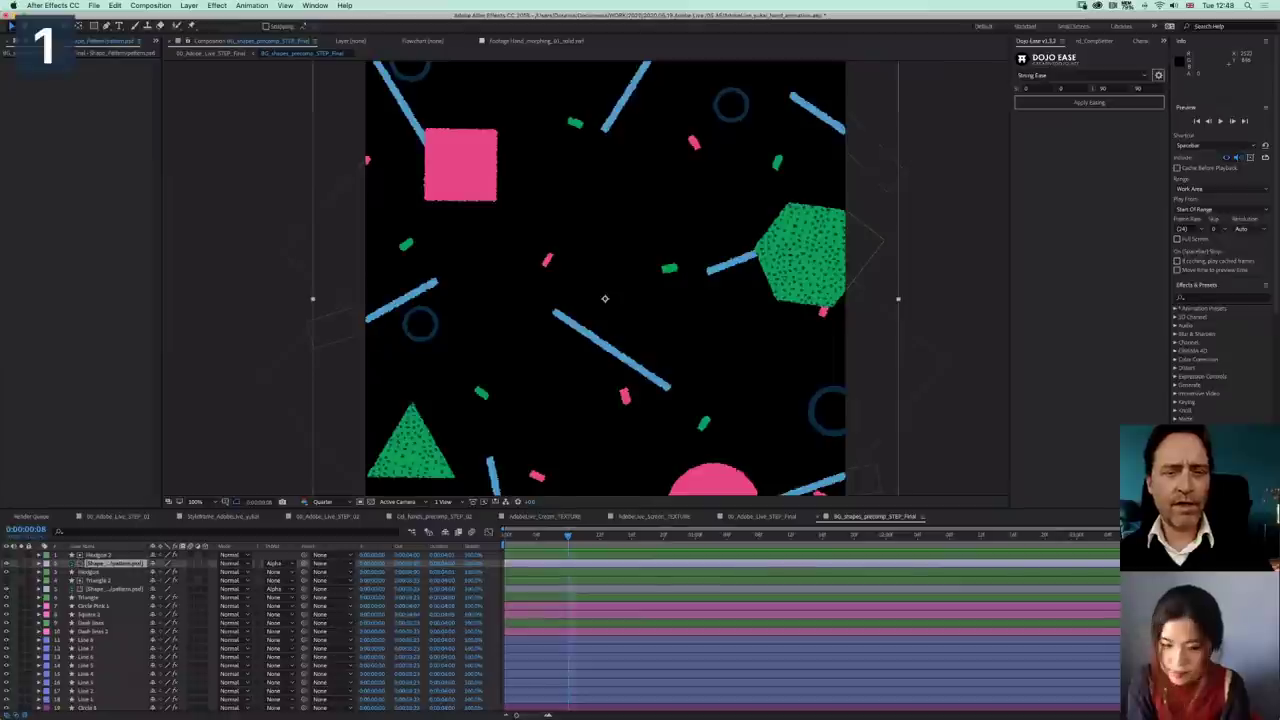
- Switch back to Photoshop and bring up the dot pattern in pattern.psd
key("super+Tab")
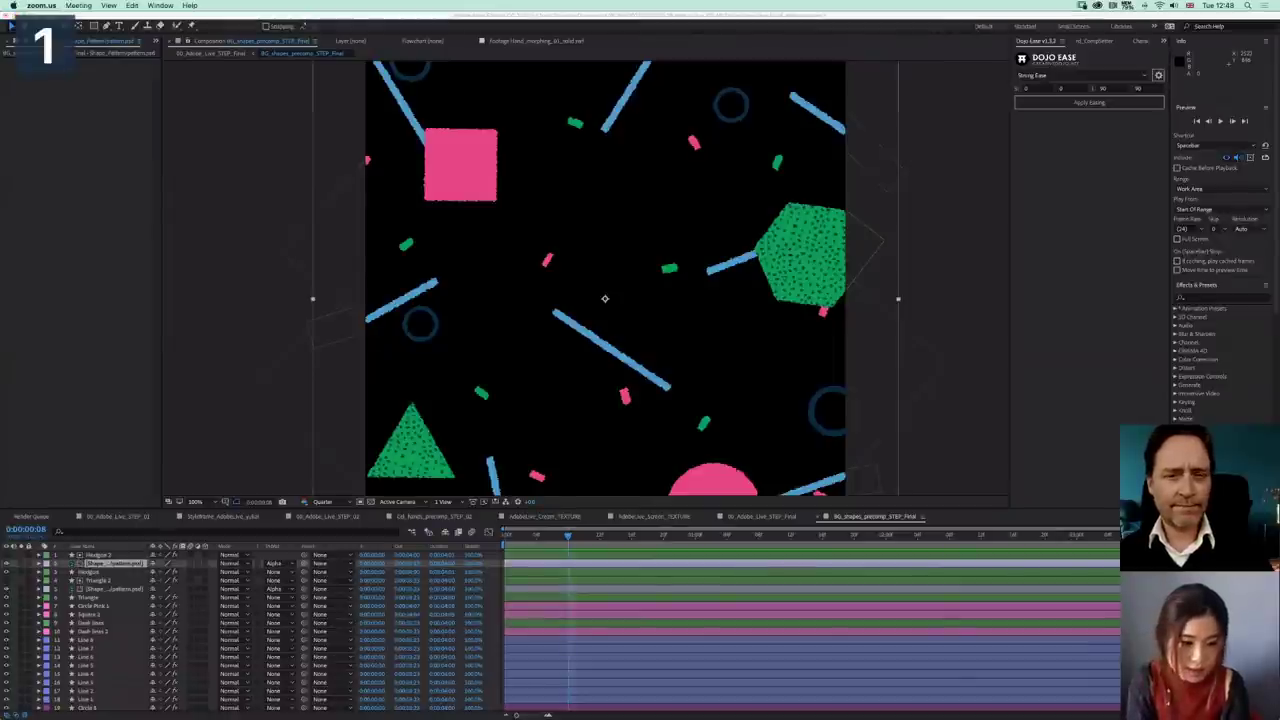
key("super+Tab")
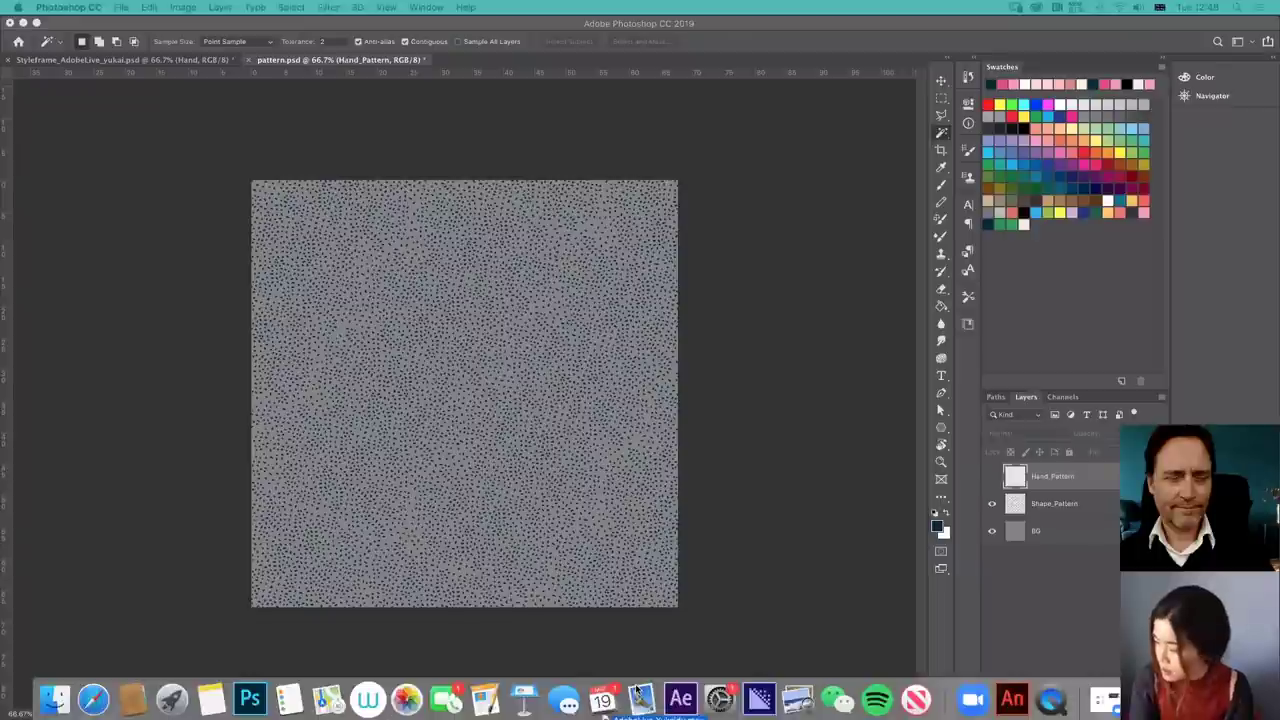
left_click_drag(640, 718, 254, 688)
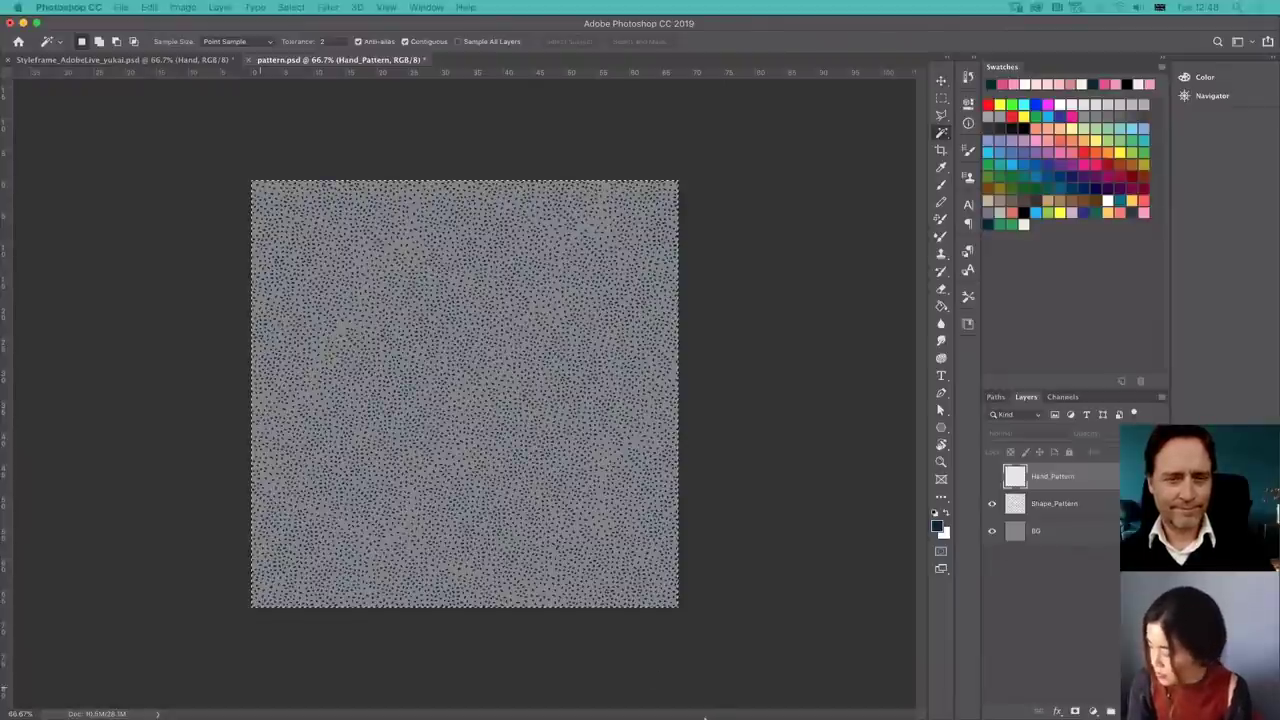
- Open the rendered animation video in Photoshop and preview the hand loop in the timeline
mouse_move(707, 716)
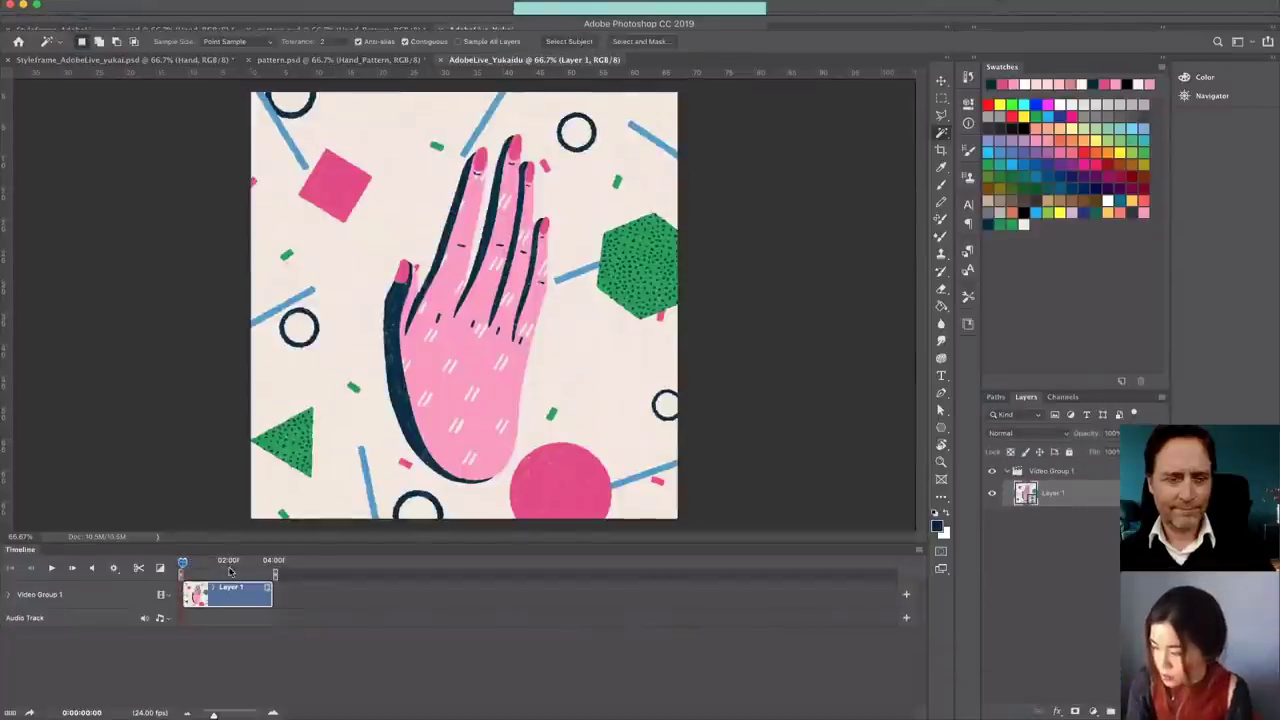
key("space")
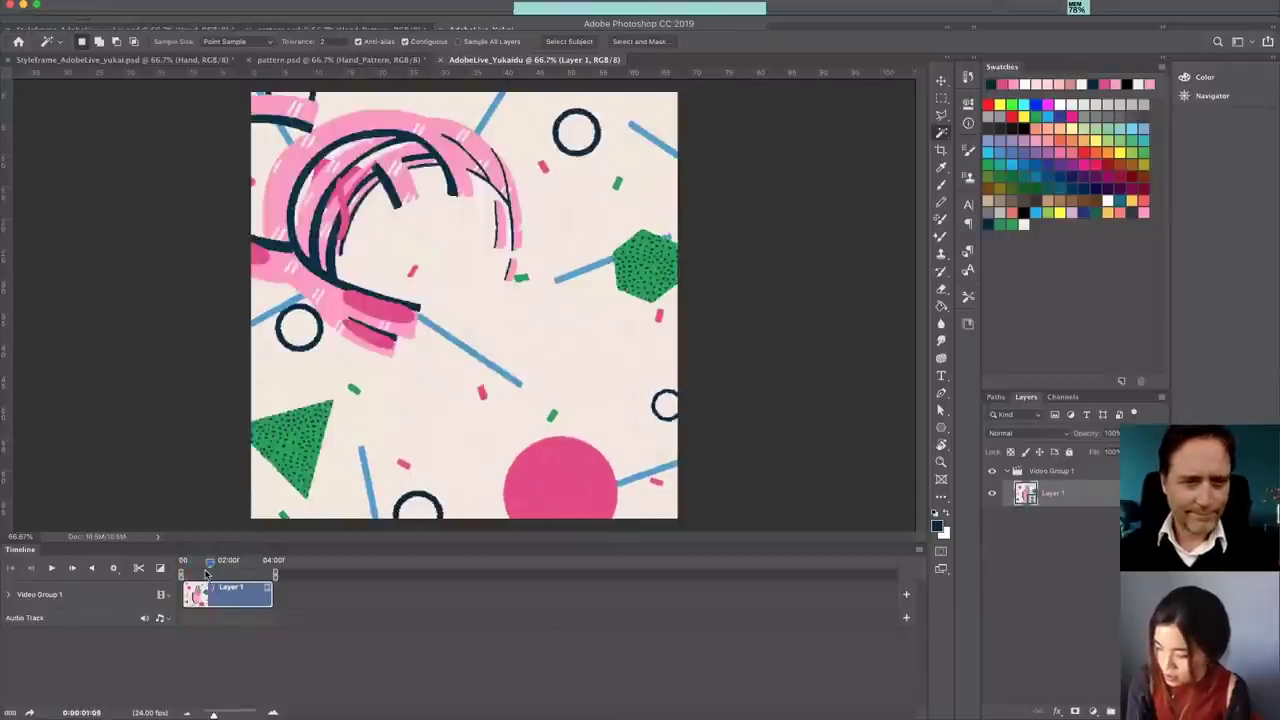
left_click(210, 572)
- Set the video document's timeline frame rate to 12 fps
left_click(920, 550)
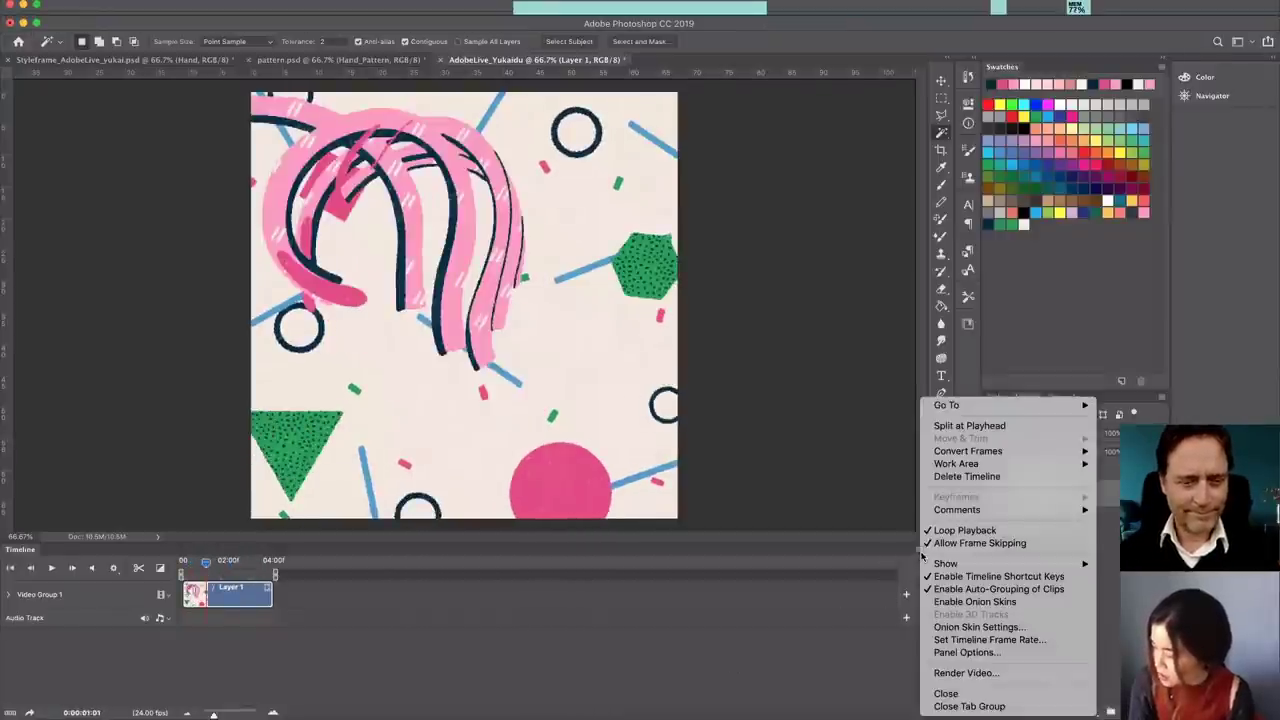
left_click(945, 641)
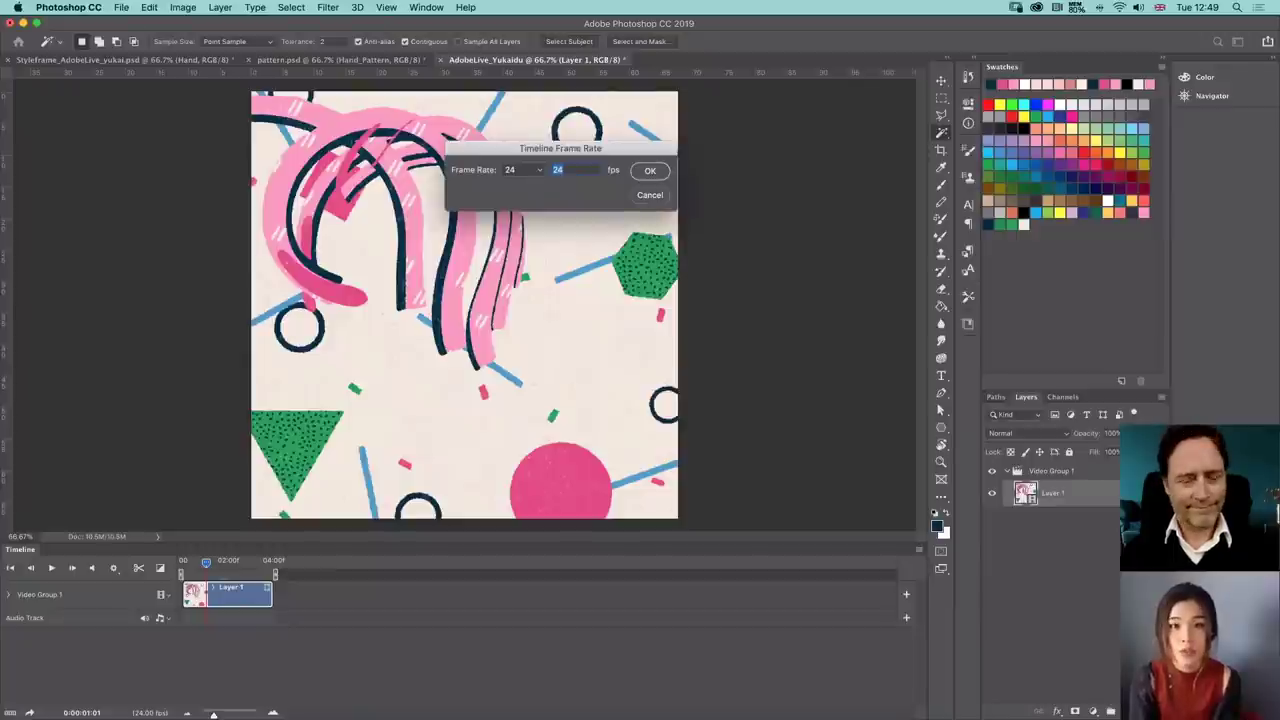
left_click(533, 170)
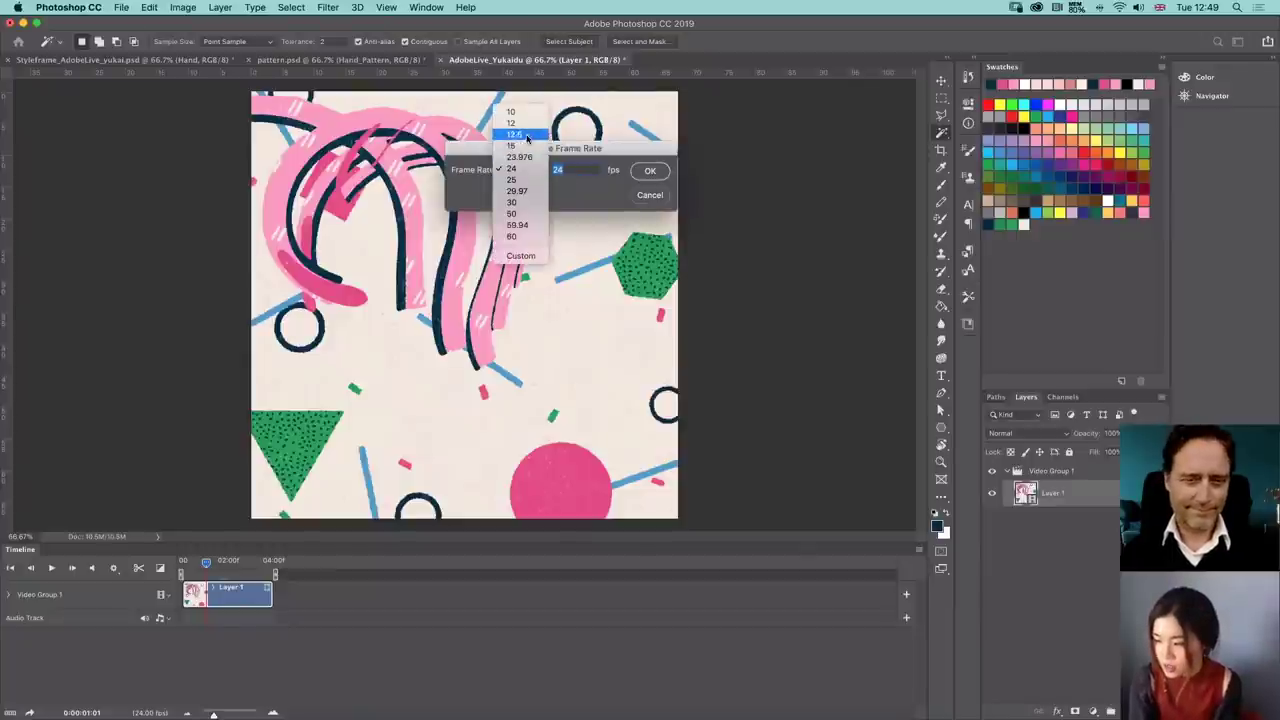
left_click(531, 123)
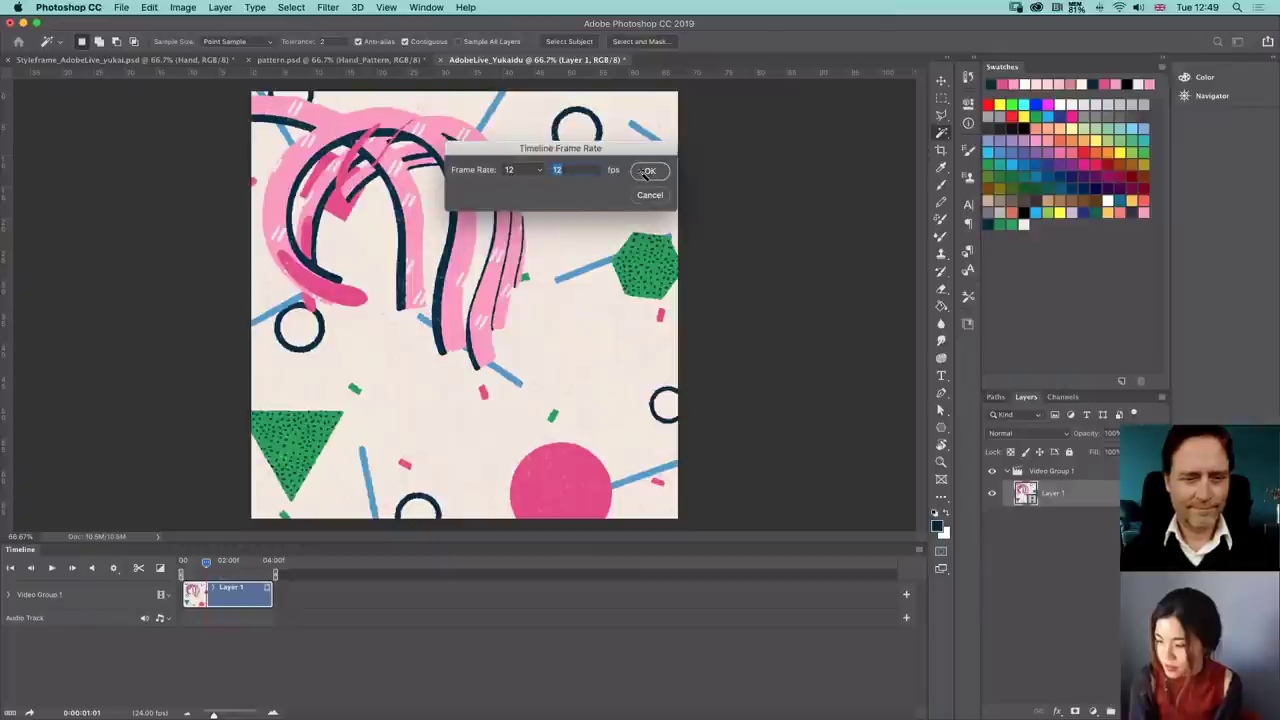
left_click(649, 172)
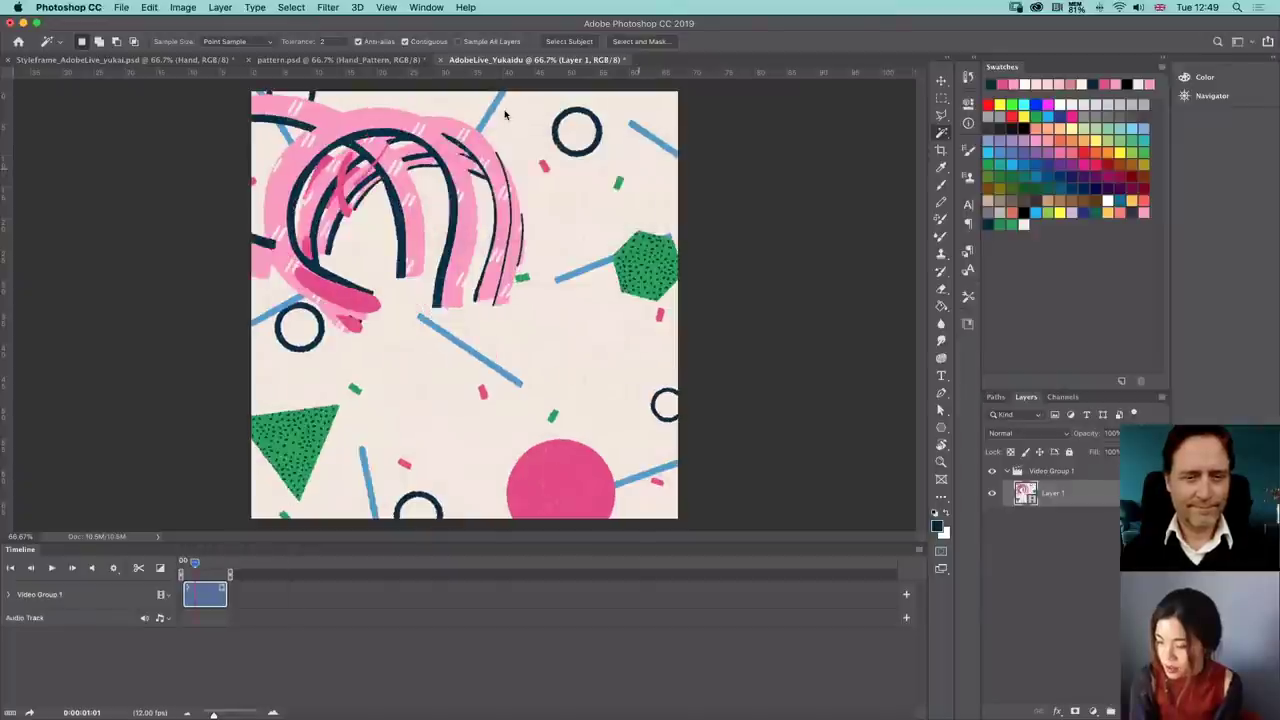
- Resize the animation to 1080 pixels wide with the proportions linked
left_click(183, 7)
left_click(200, 110)
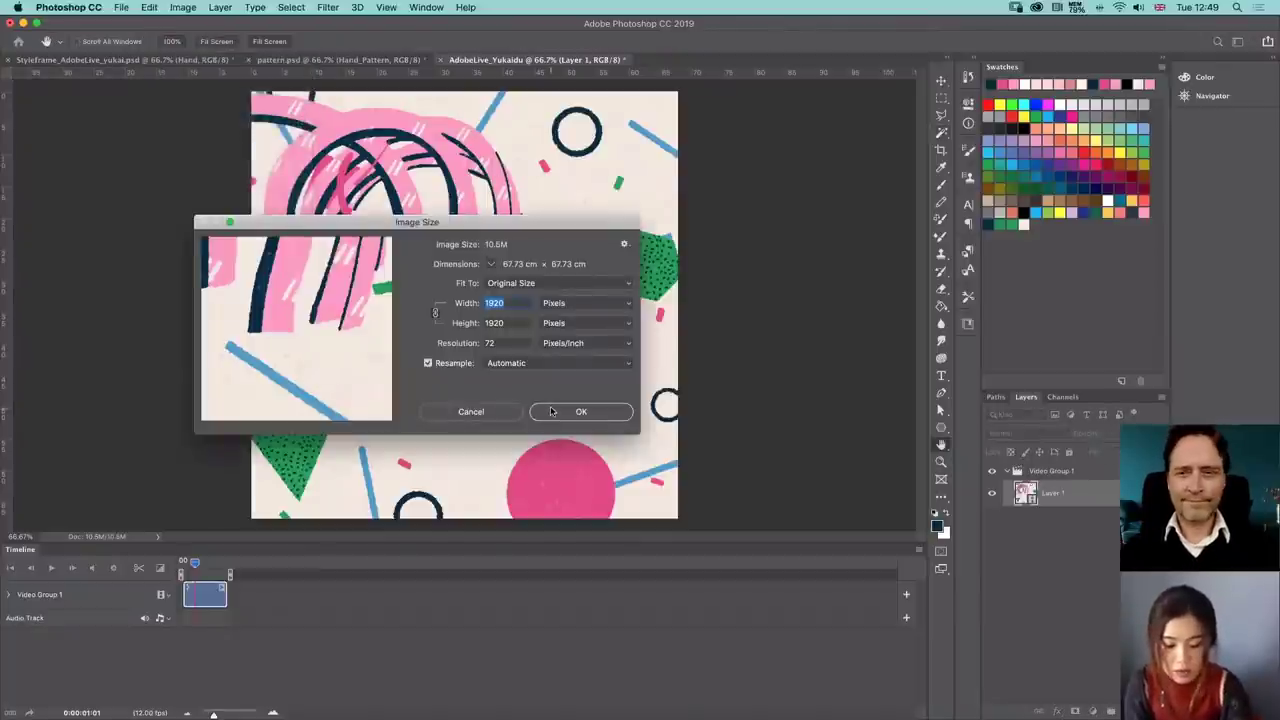
type("1")
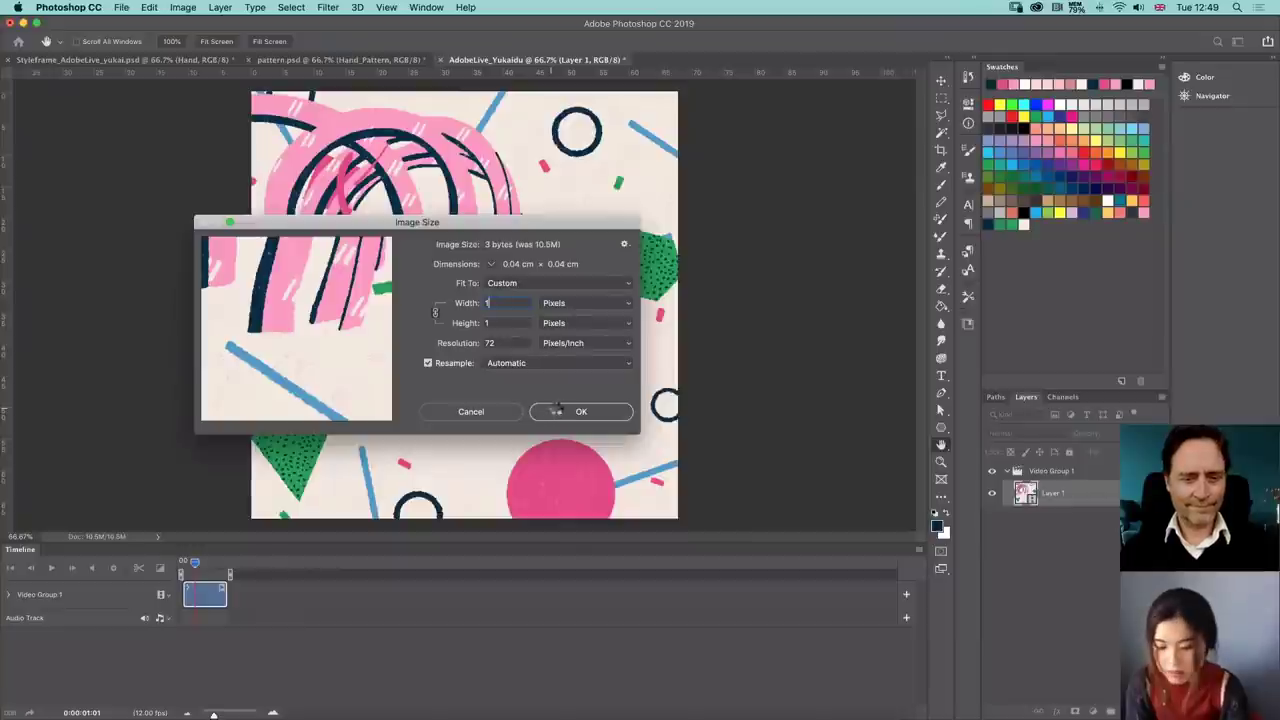
type("080")
key("Return")
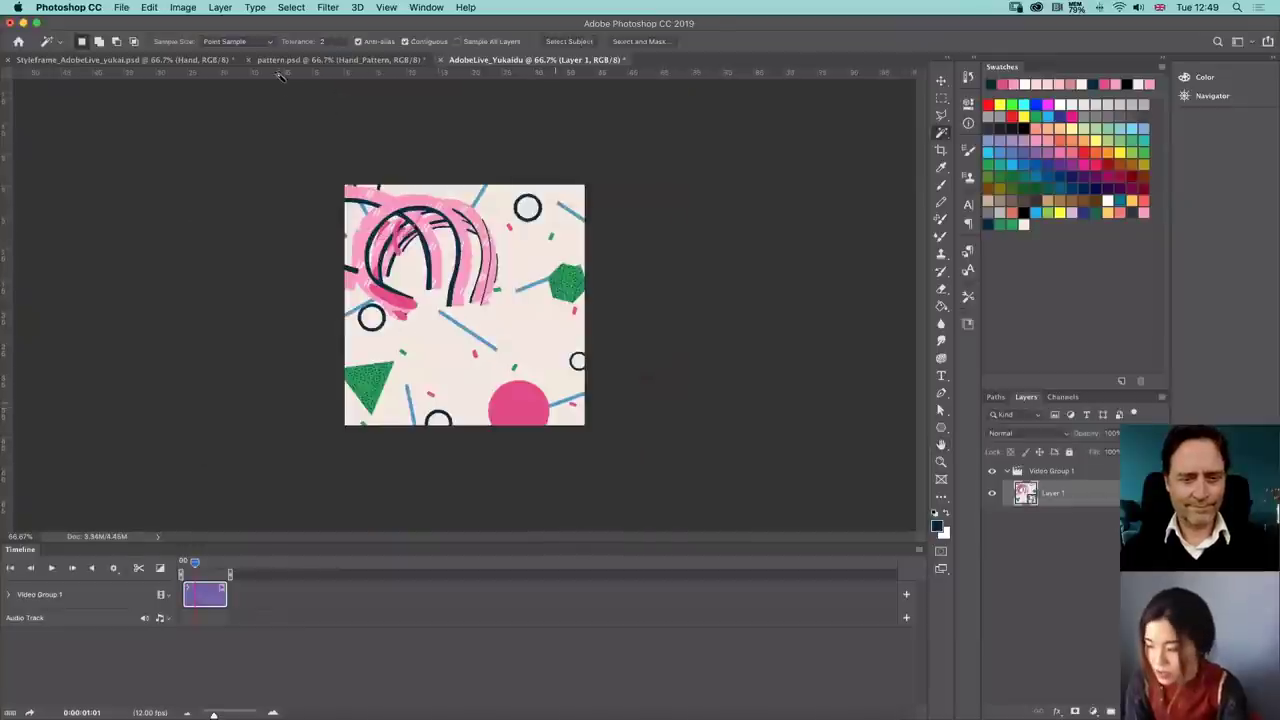
- Open the Save for Web (Legacy) export for the animation and shift its window to expose the GIF options
left_click(121, 8)
mouse_move(206, 178)
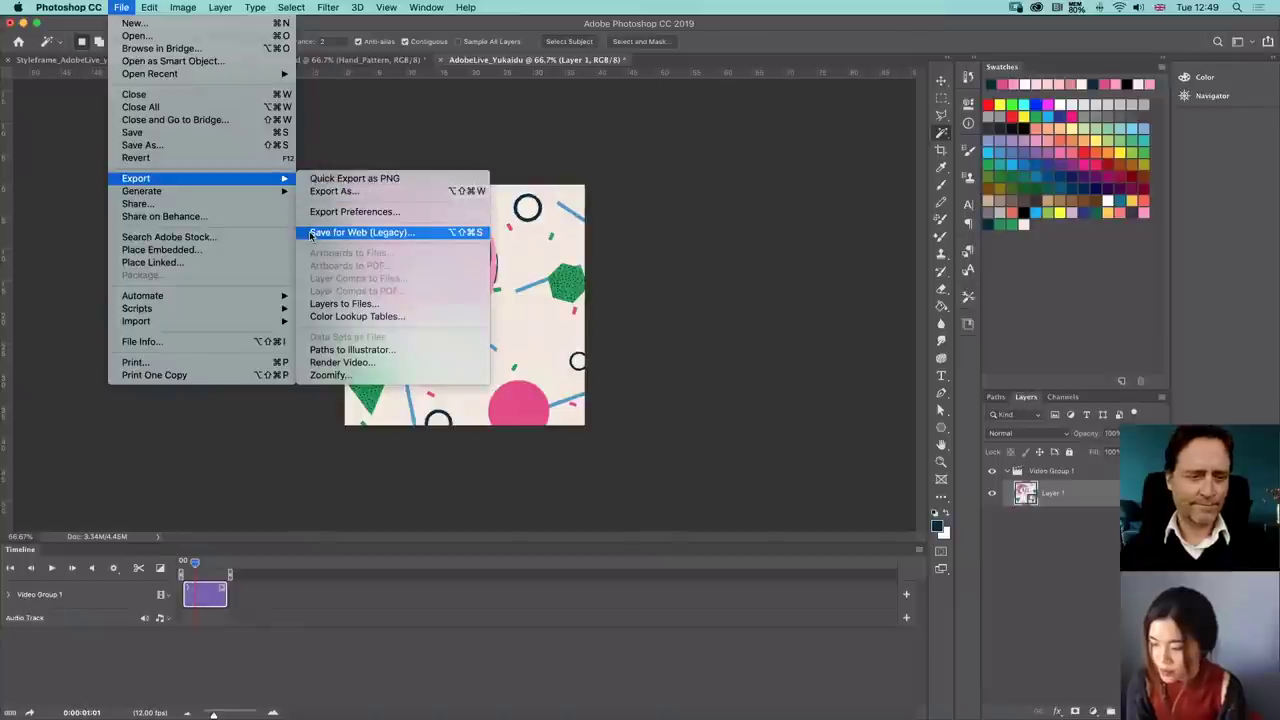
left_click(311, 233)
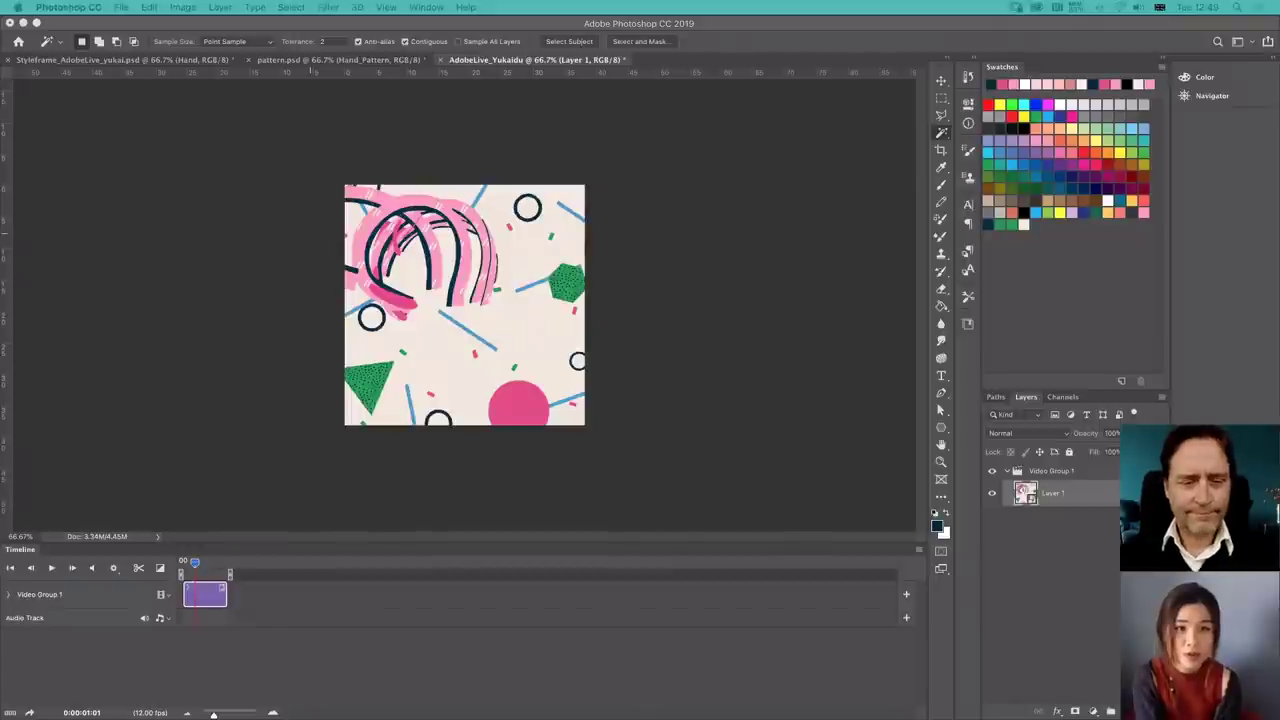
key("super+alt+shift+s")
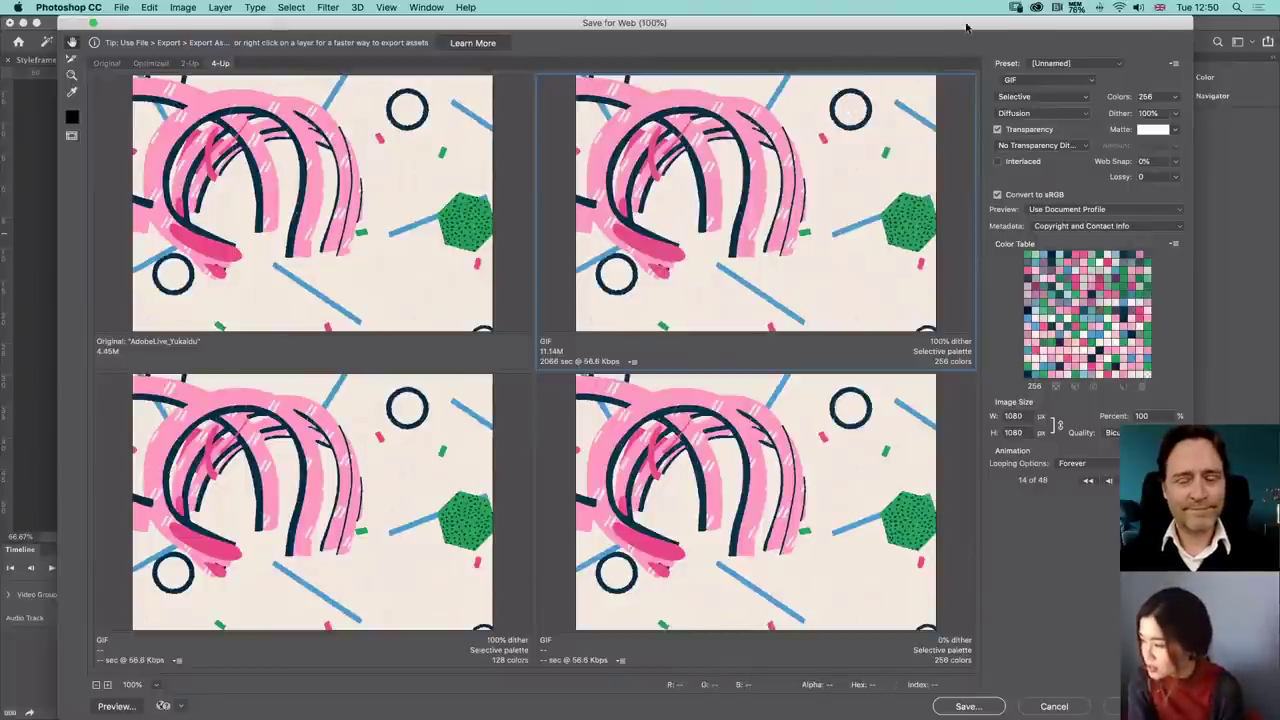
left_click_drag(923, 22, 877, 20)
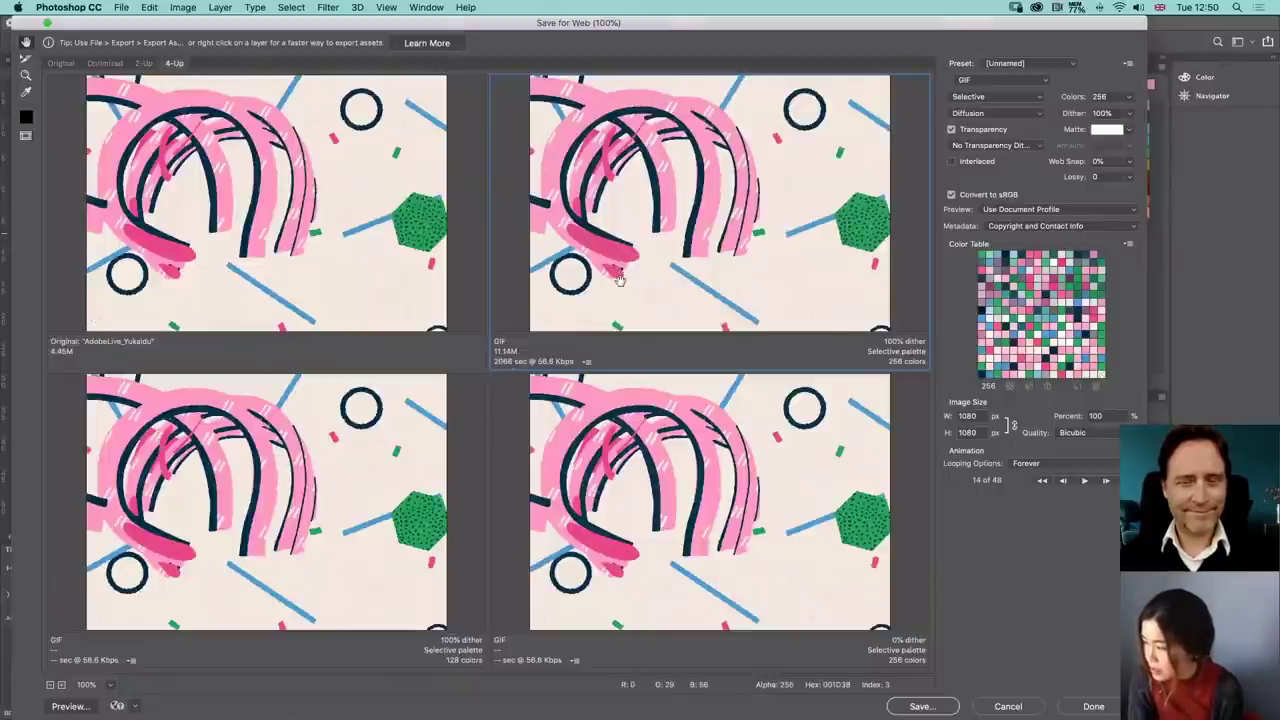
- Reduce the selected GIF preview's palette to 128 and then 64 colors
left_click(1131, 97)
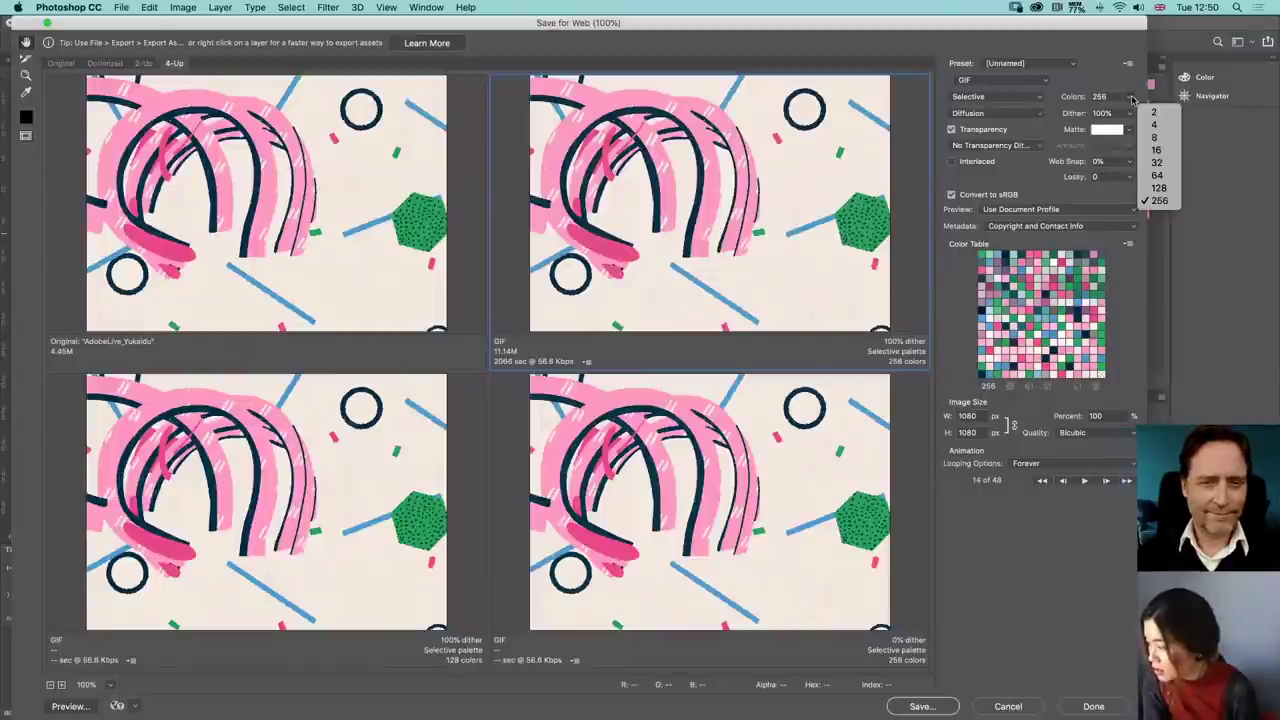
left_click(1159, 198)
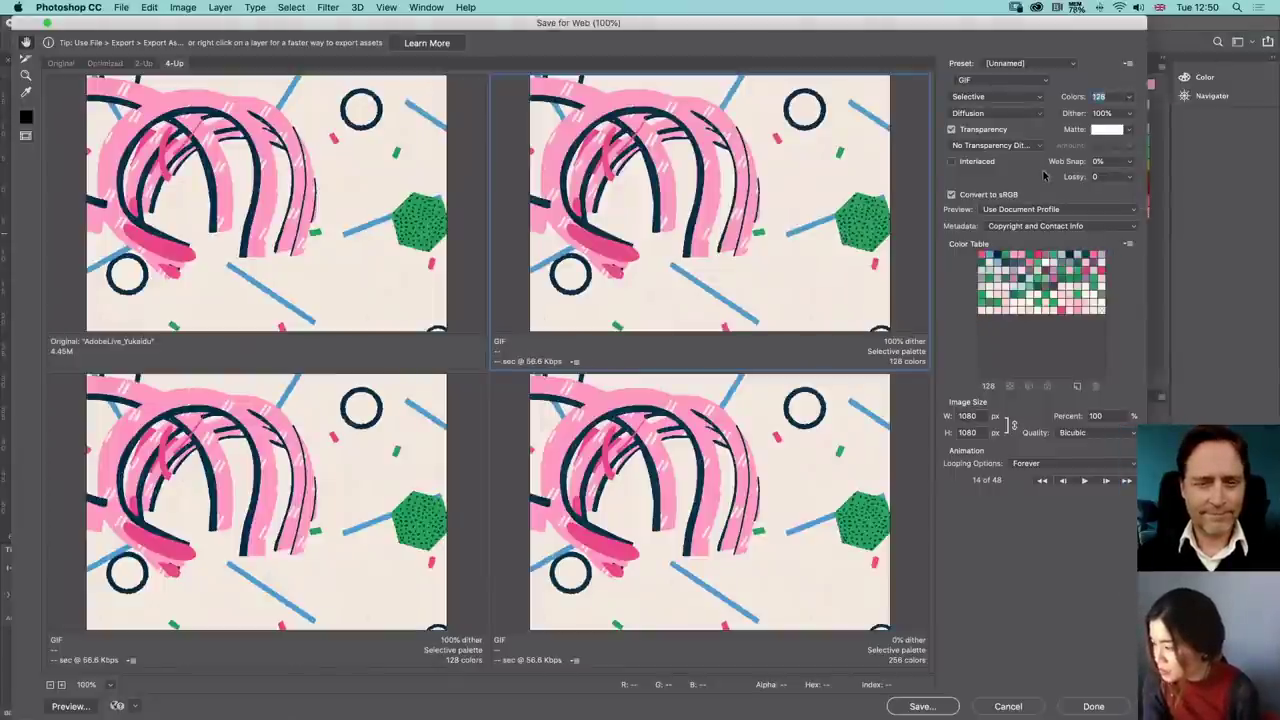
left_click(1130, 99)
left_click(1157, 175)
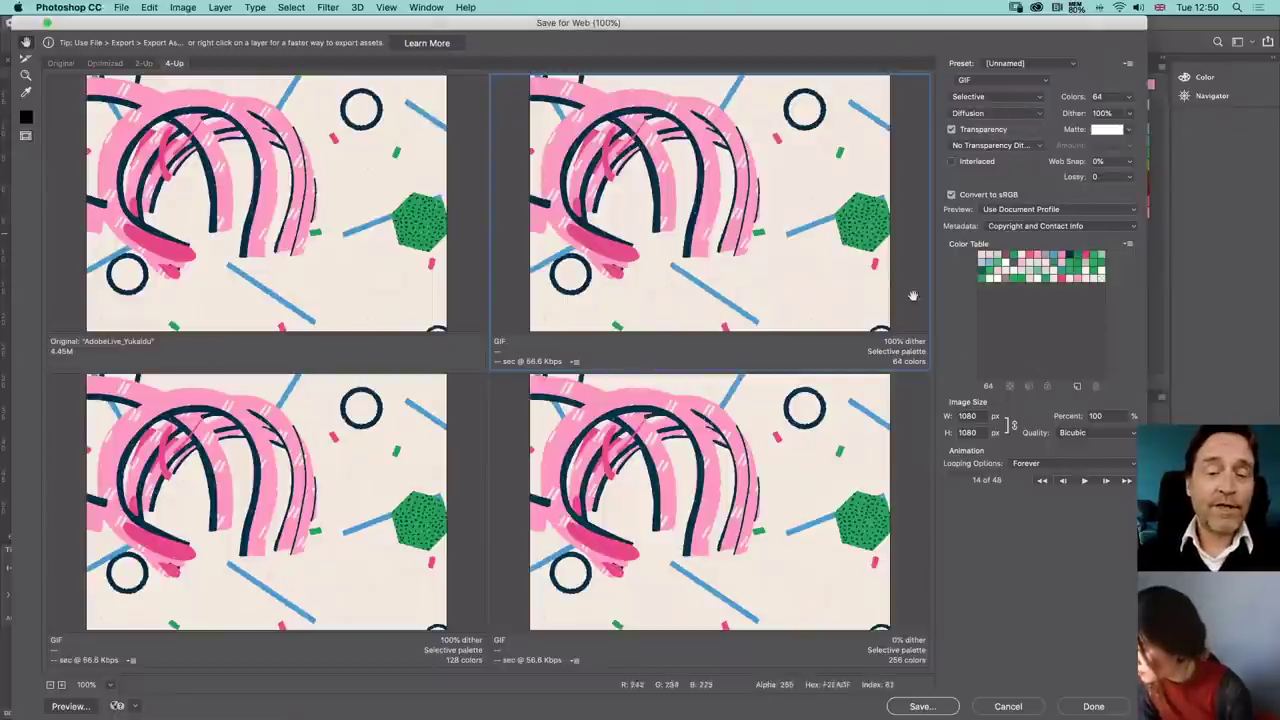
- Try a 32-color palette on the same GIF preview and return it to 64 colors
left_click(1131, 97)
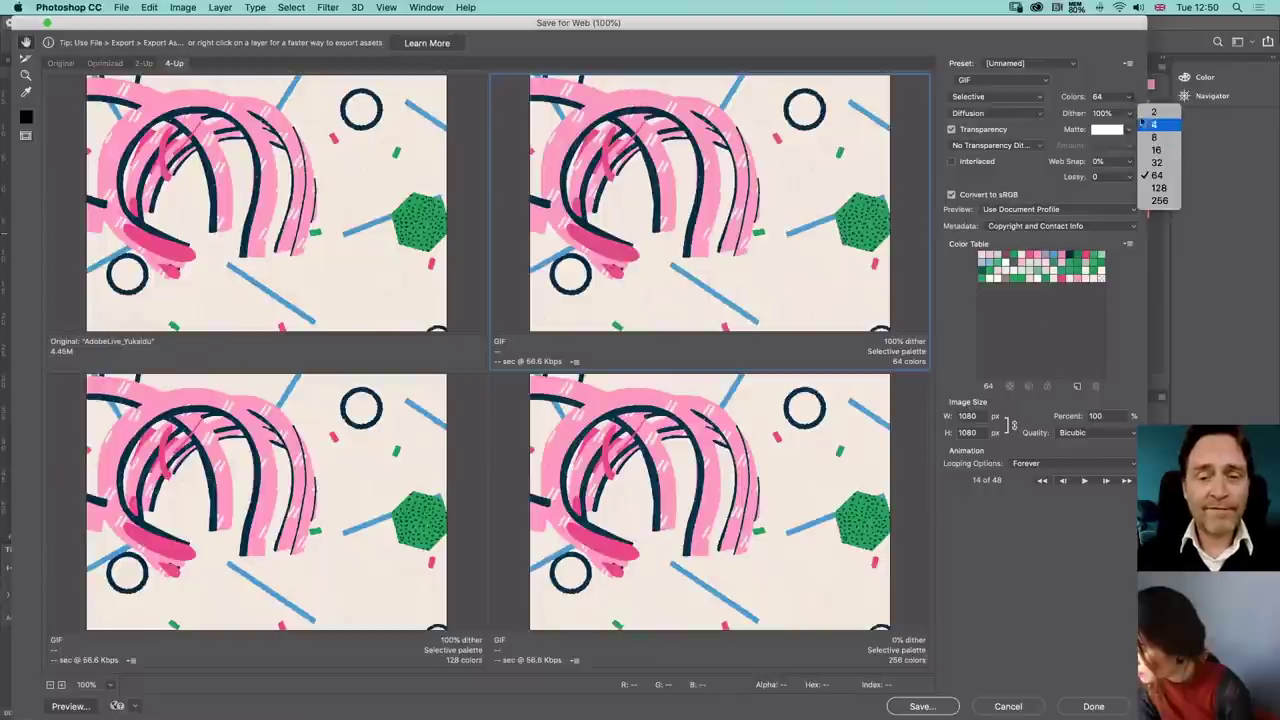
left_click(1150, 162)
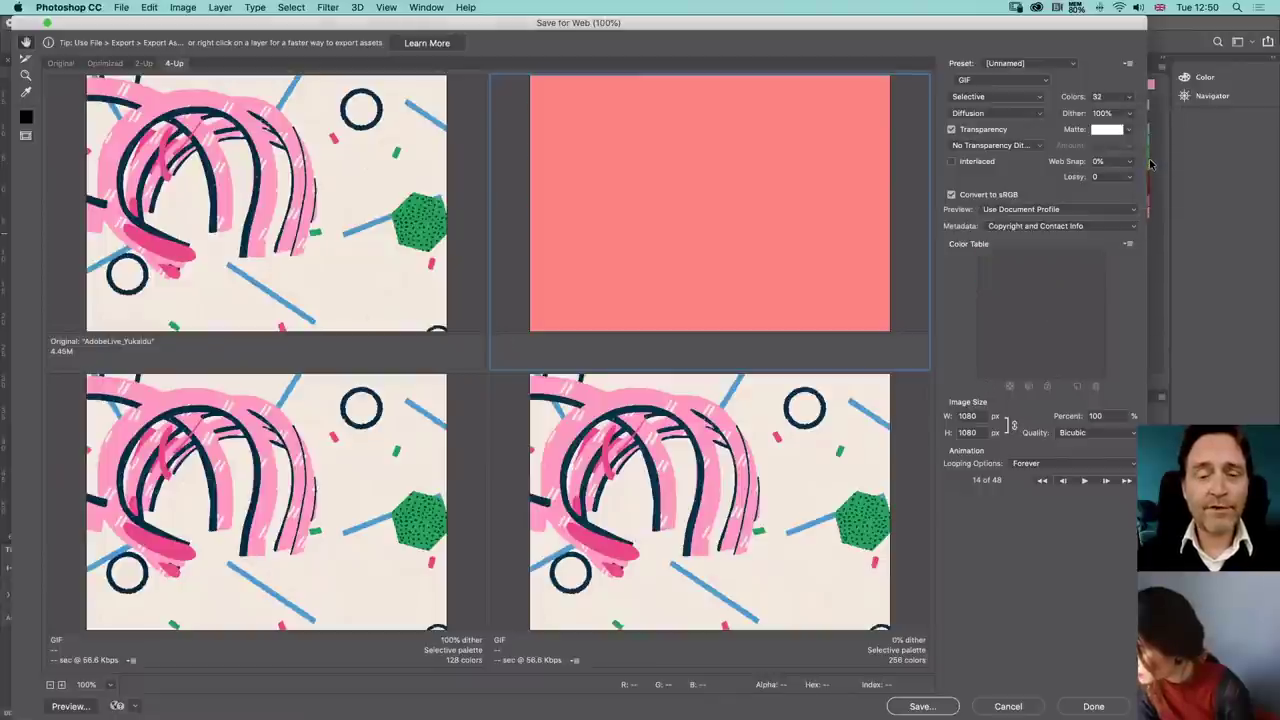
left_click(1131, 97)
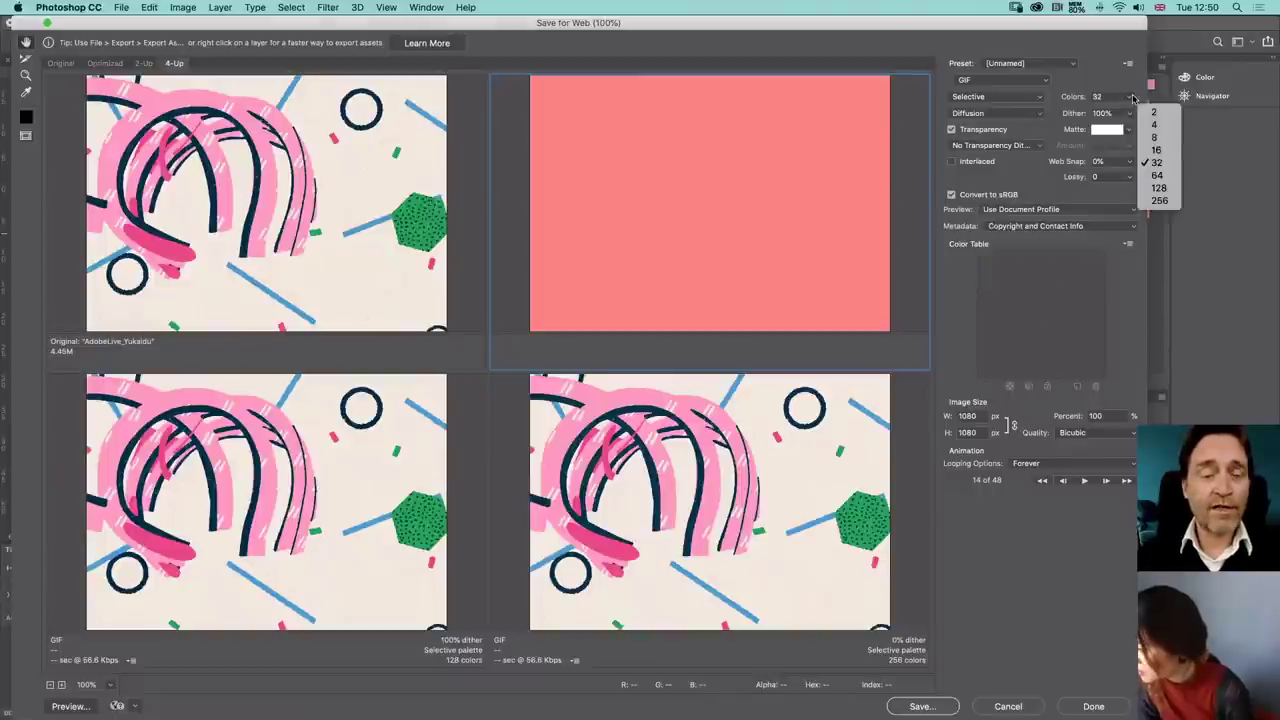
left_click(1156, 175)
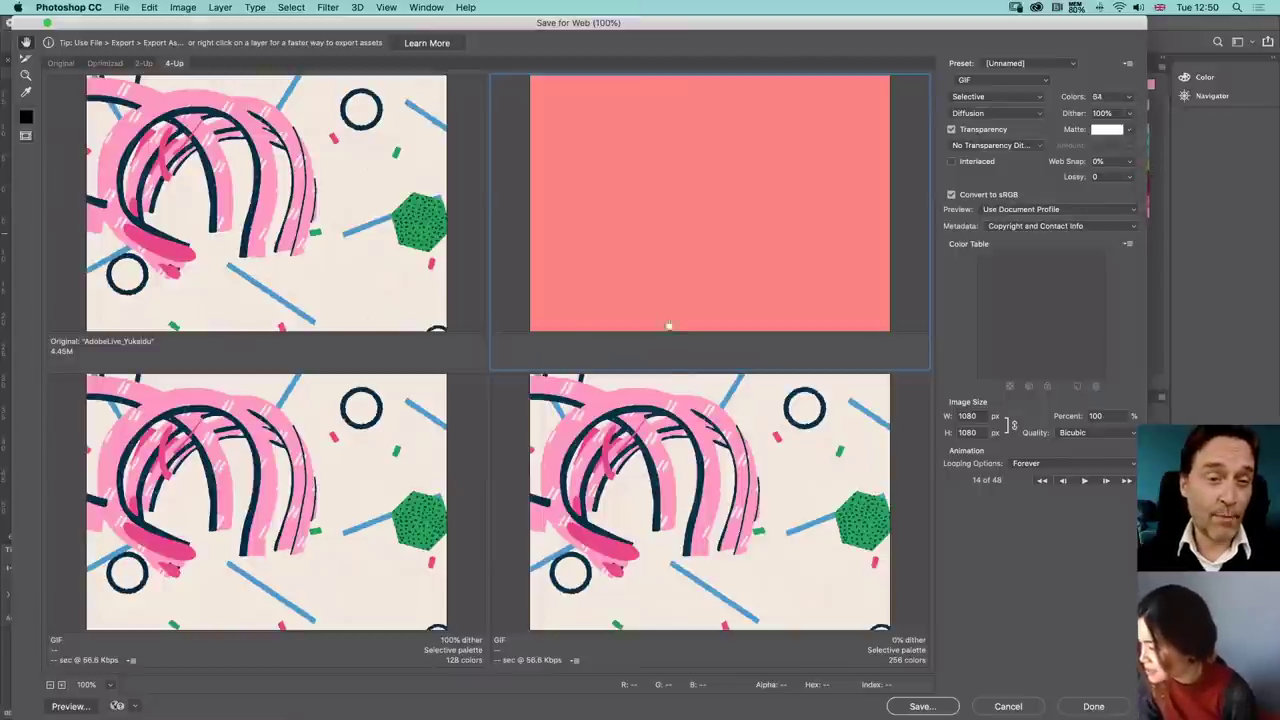
- Set the 128-color GIF preview to 64 colors, and cancel the web export
left_click(582, 430)
left_click(484, 402)
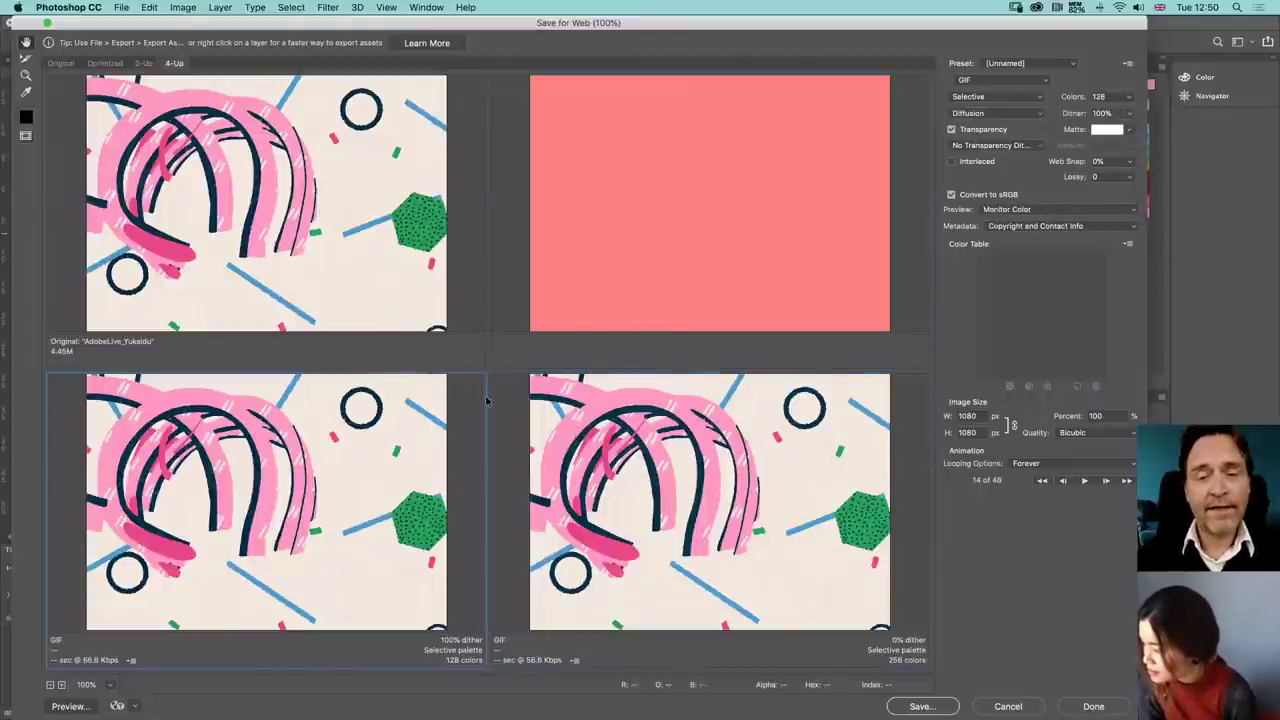
left_click(609, 330)
left_click(360, 488)
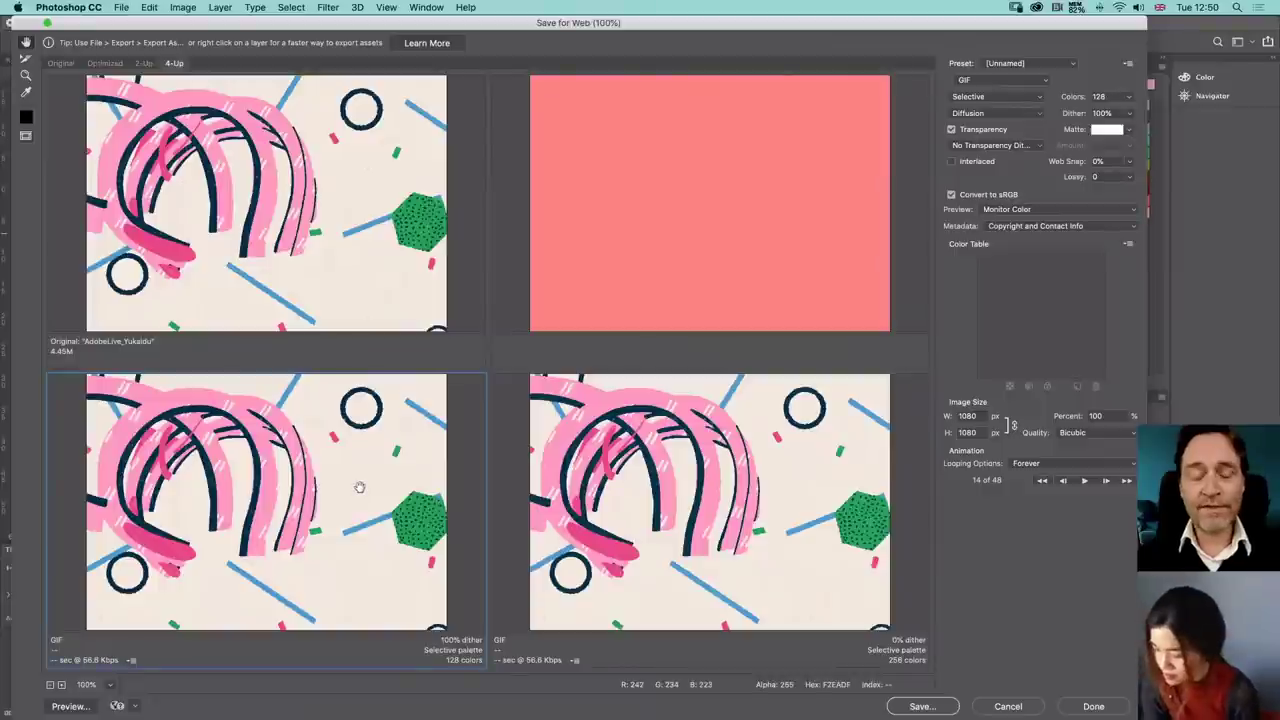
left_click(1129, 97)
left_click(1149, 176)
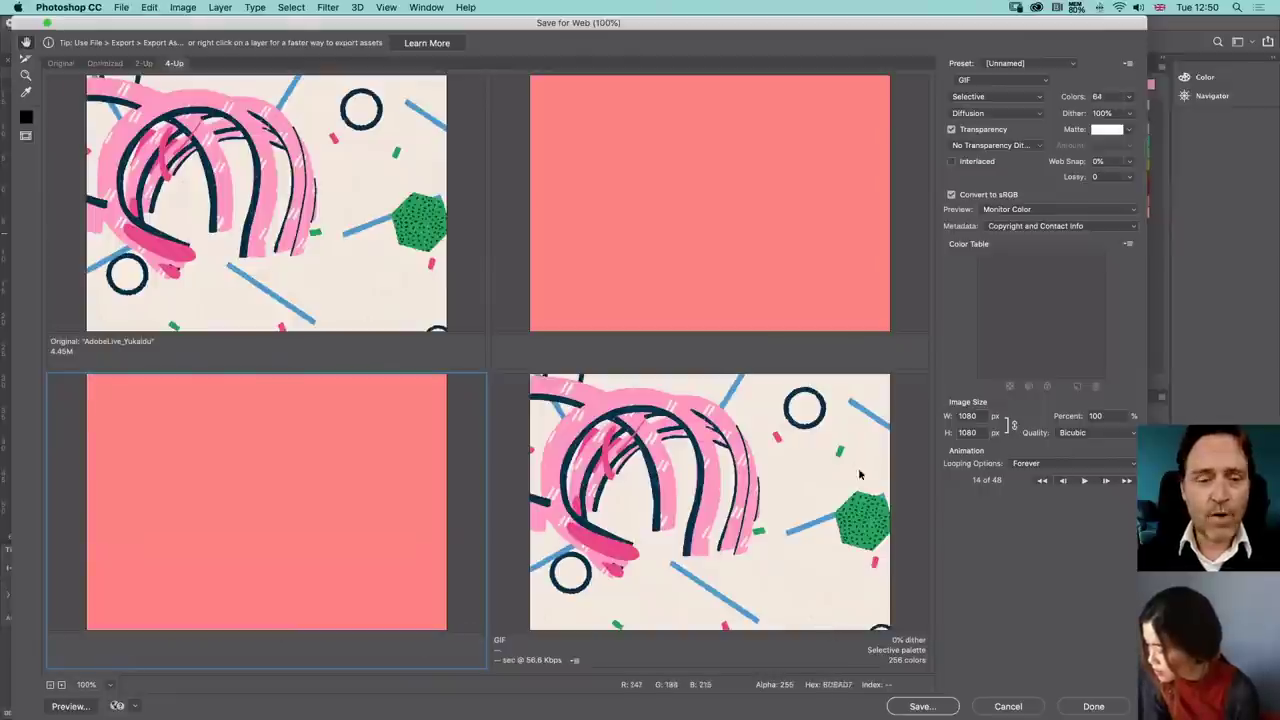
left_click(1000, 706)
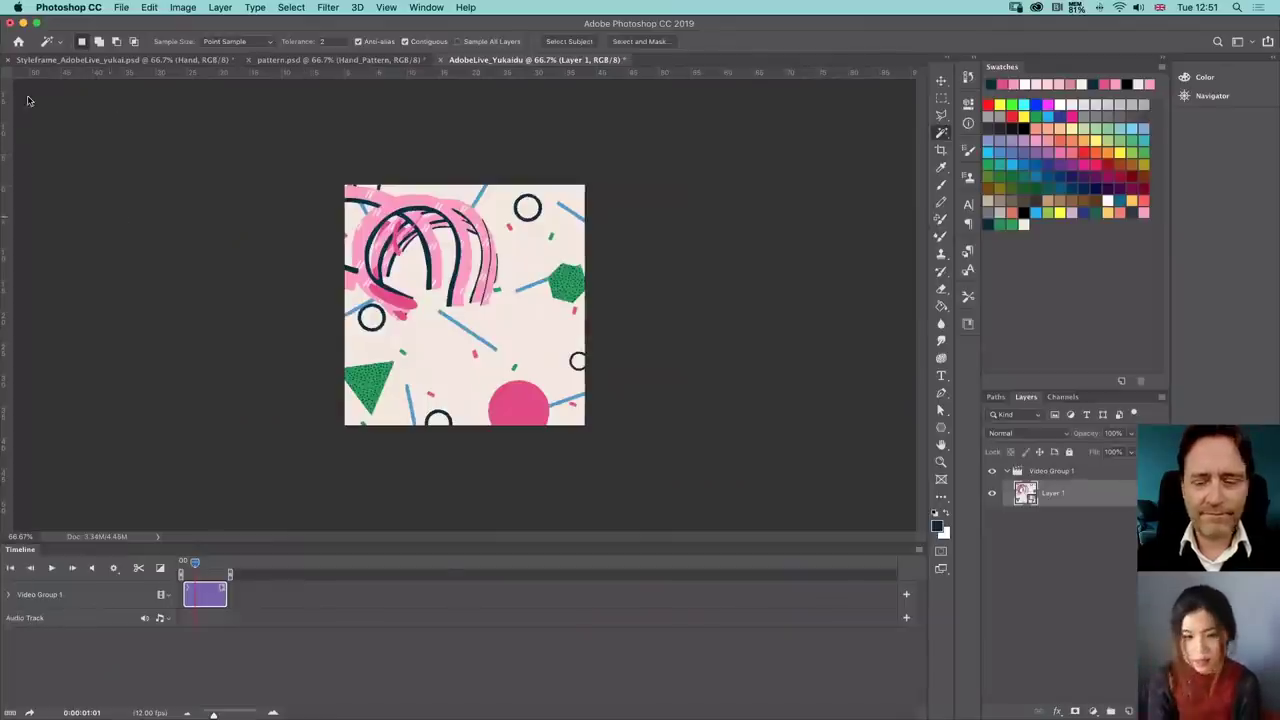
- Switch to Finder, watch the finished GIF in Quick Look and close the preview
key("super+Tab")
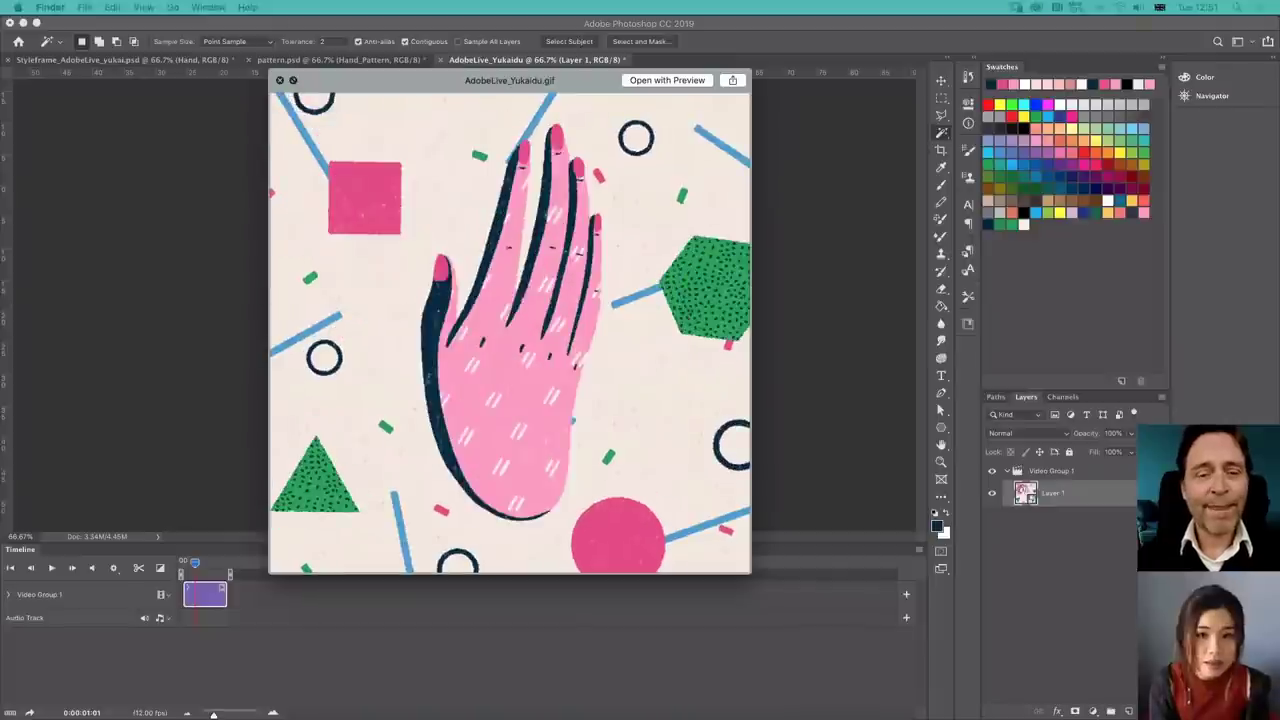
key("Down")
key("space")
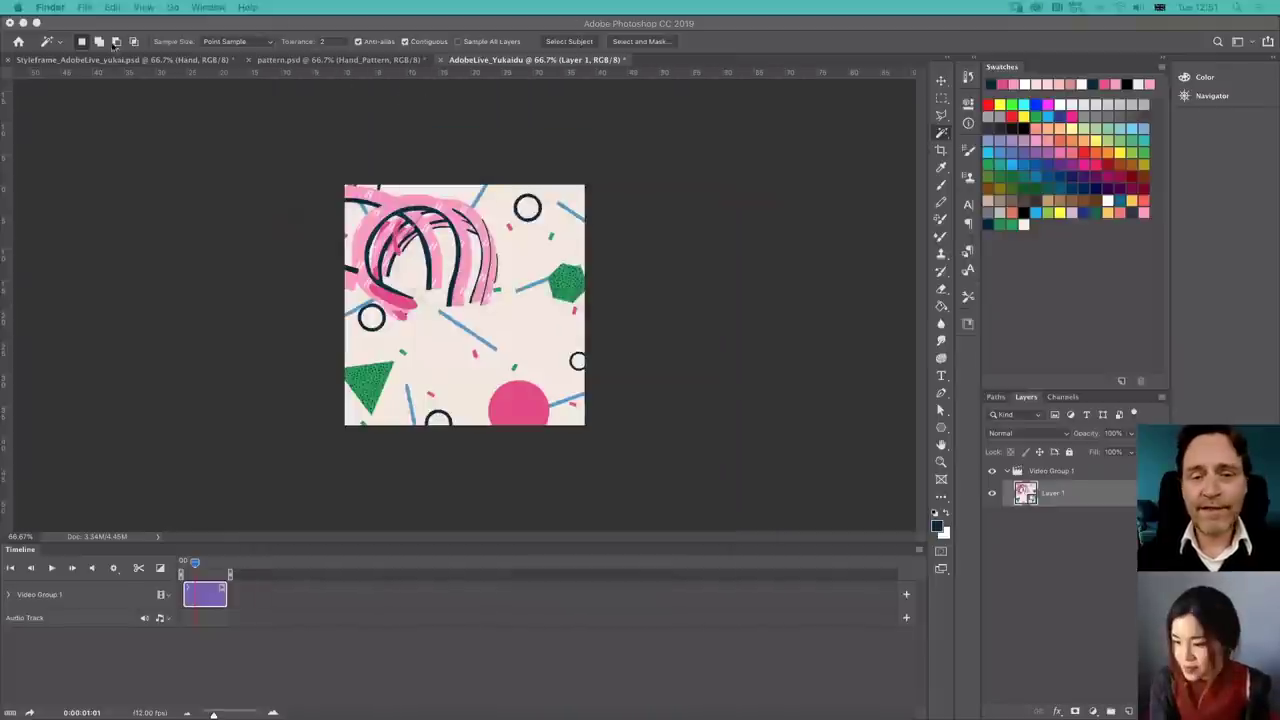
- Put the Photoshop and Media Encoder windows away and view the portfolio site's Illustration page in Safari
left_click(72, 24)
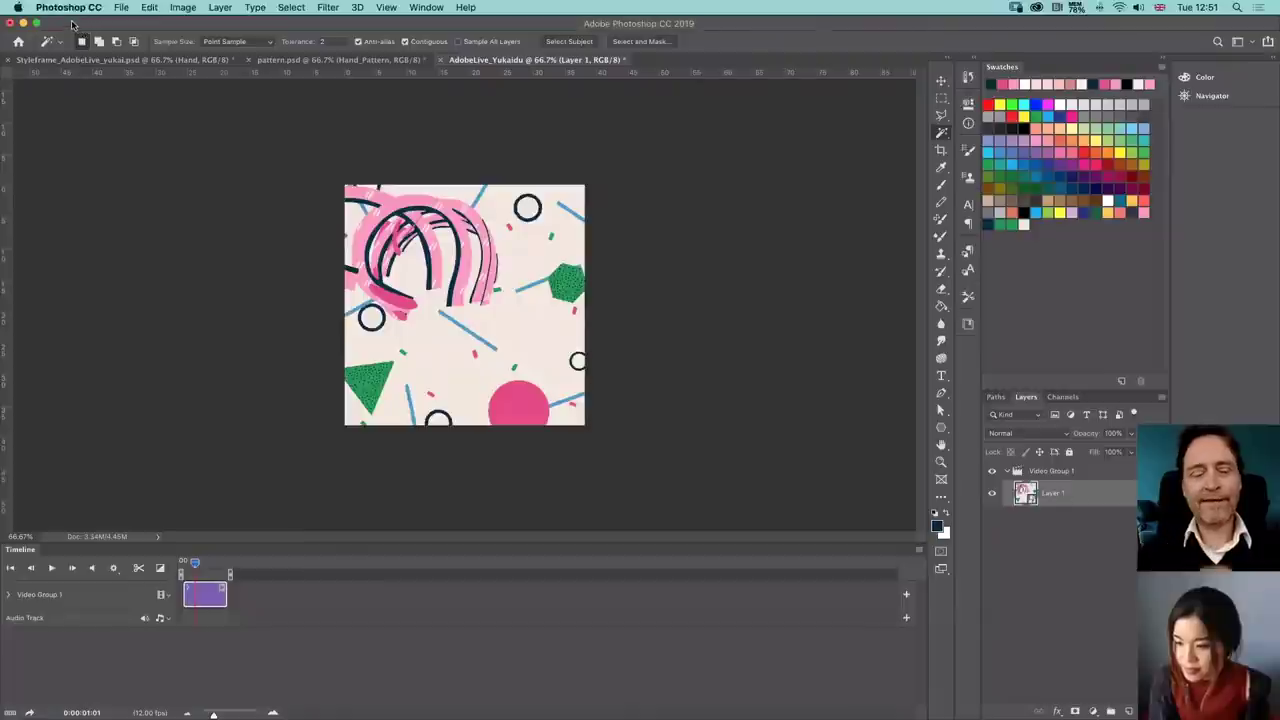
left_click_drag(72, 24, 84, 25)
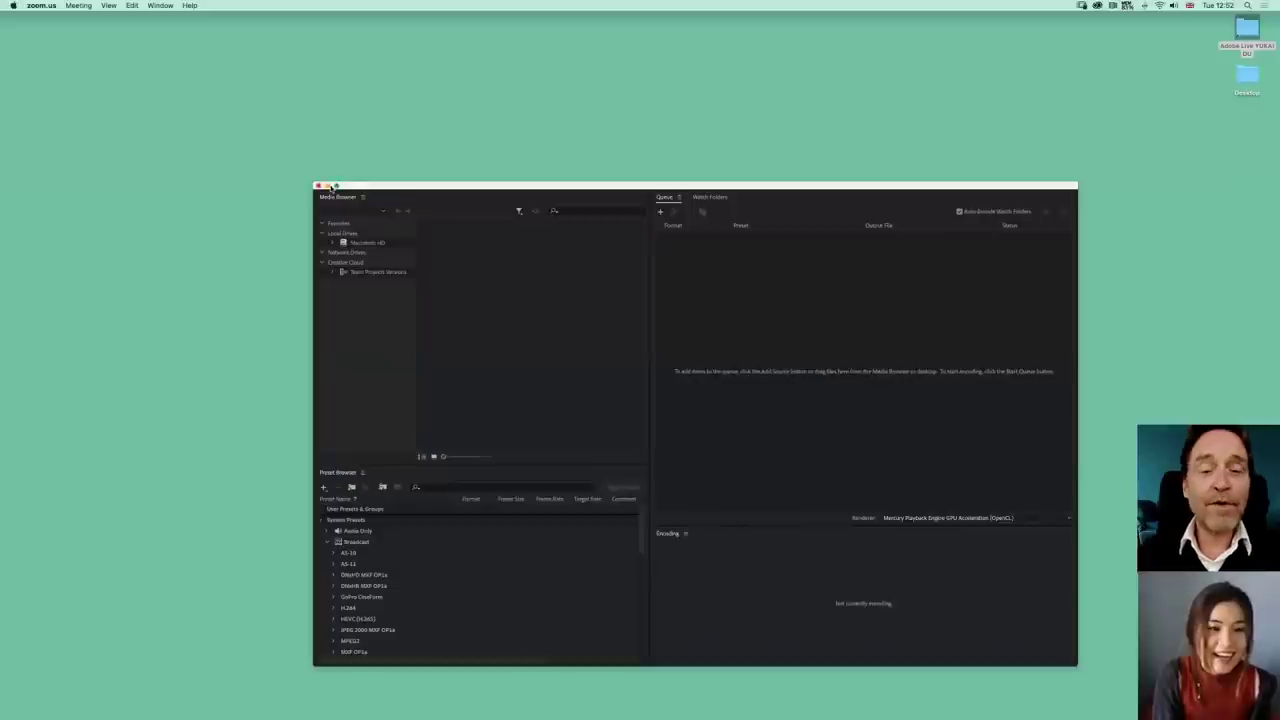
left_click(328, 186)
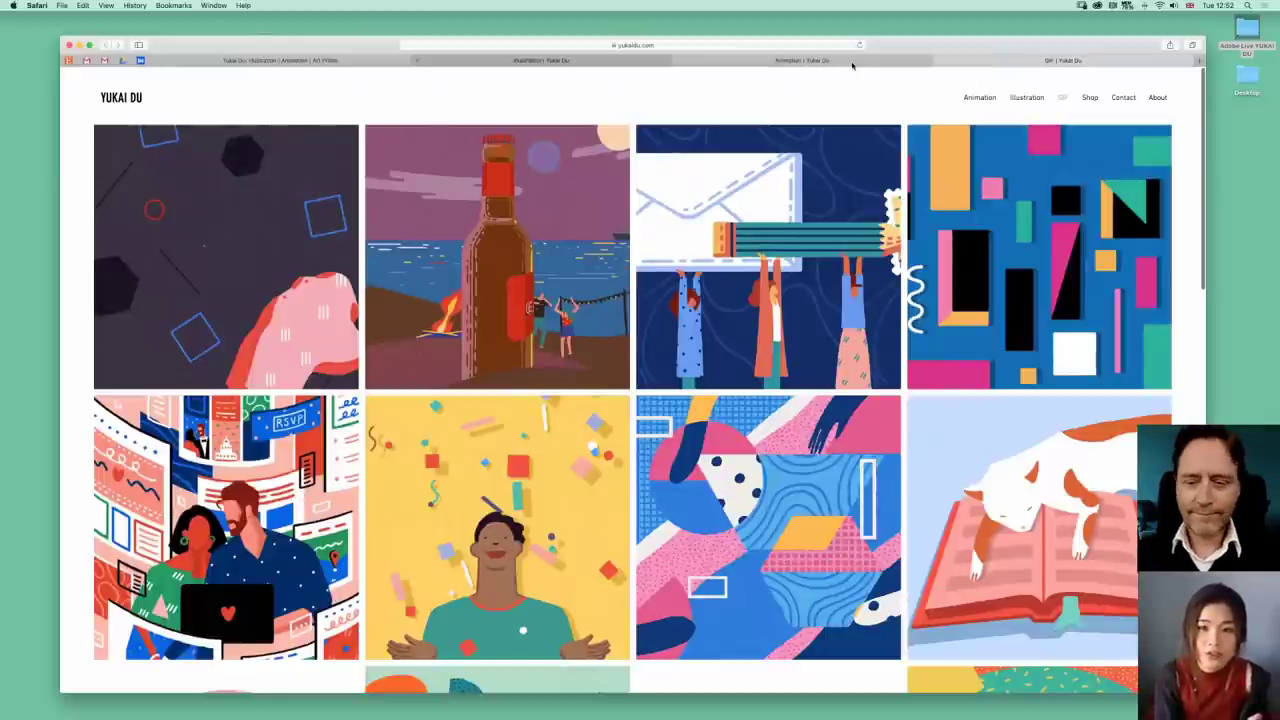
left_click(516, 60)
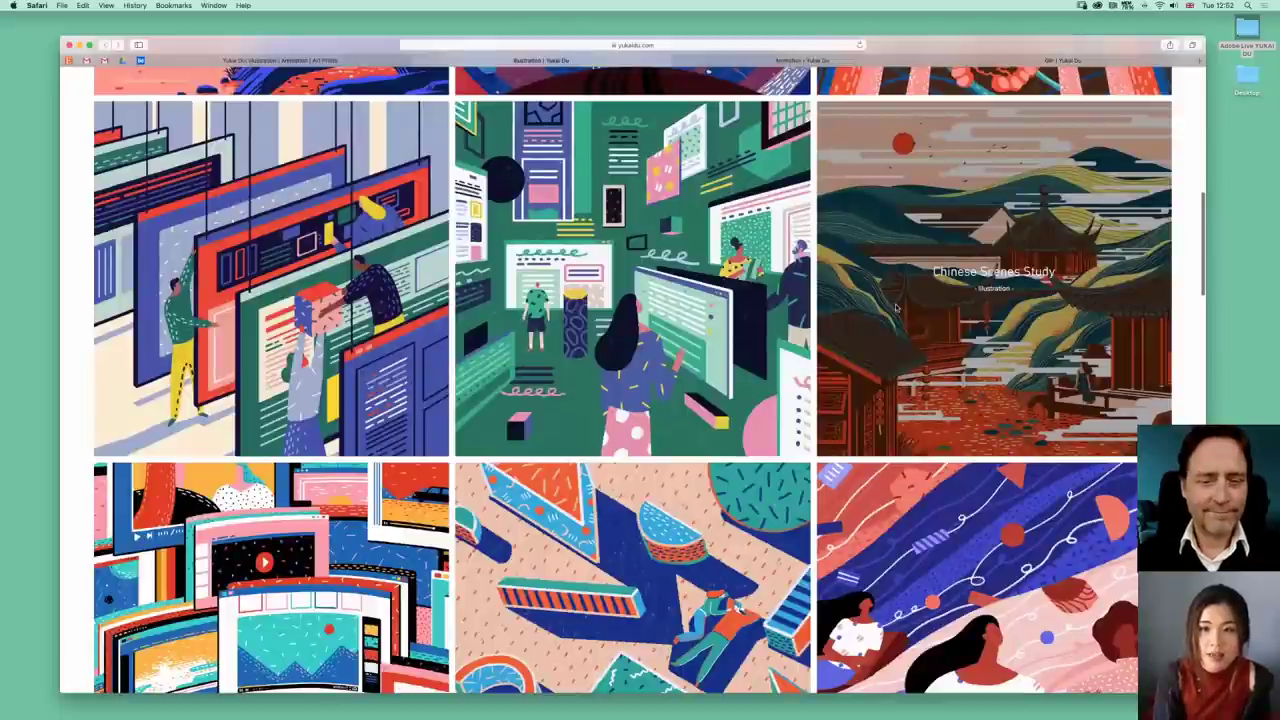
- Switch to the portfolio's Animation page and look through its project thumbnails, ending back at the start of the page
key("ctrl+Tab")
key("ctrl+Tab")
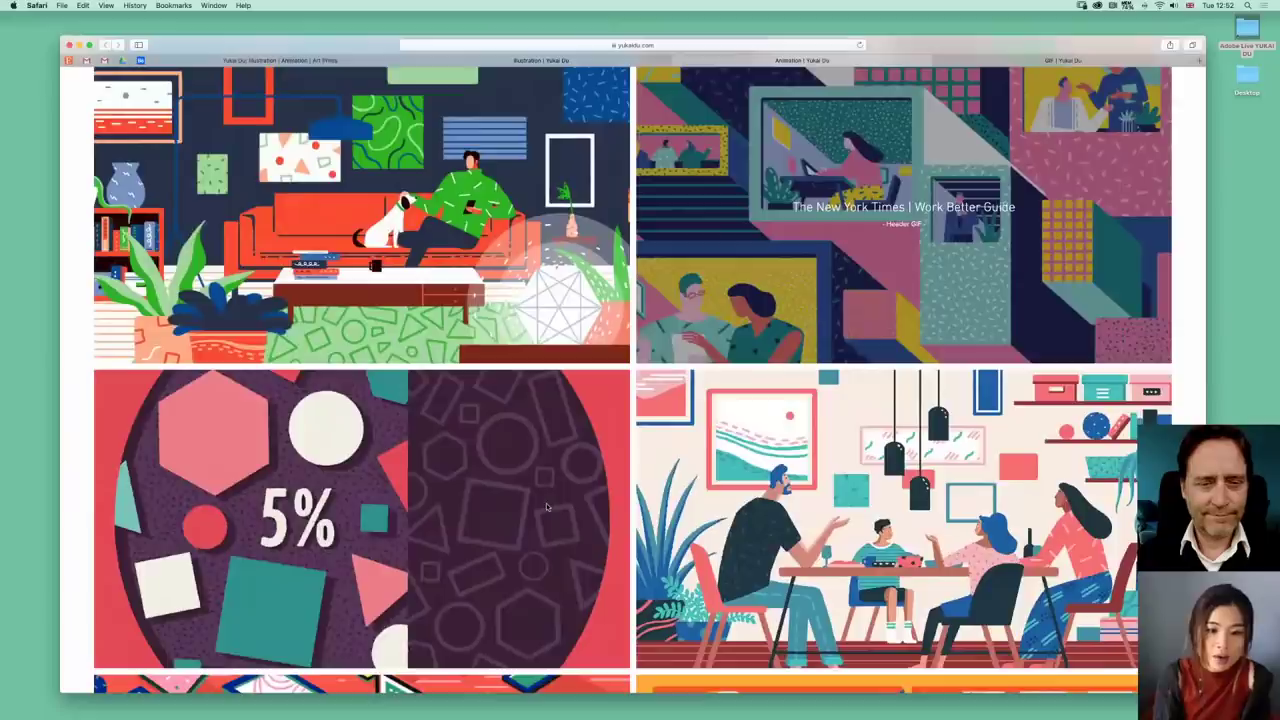
scroll(548, 507, "up", 1)
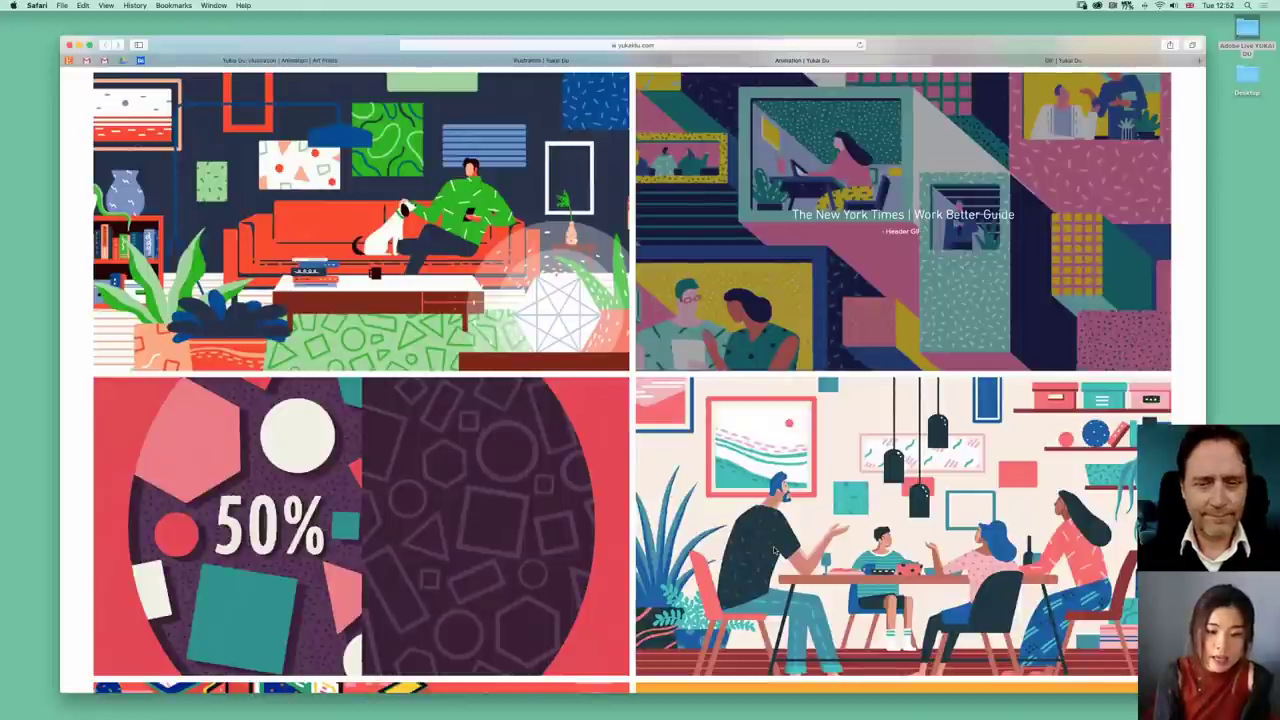
scroll(774, 550, "down", 2)
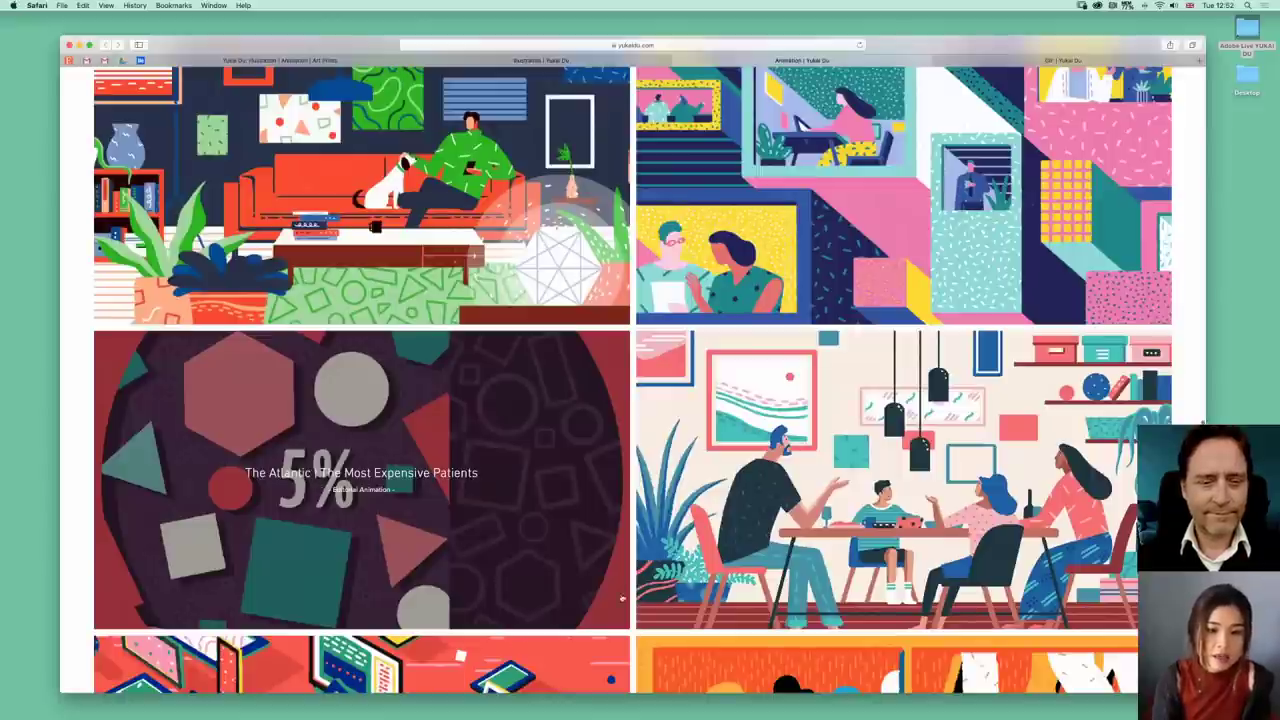
scroll(621, 597, "down", 5)
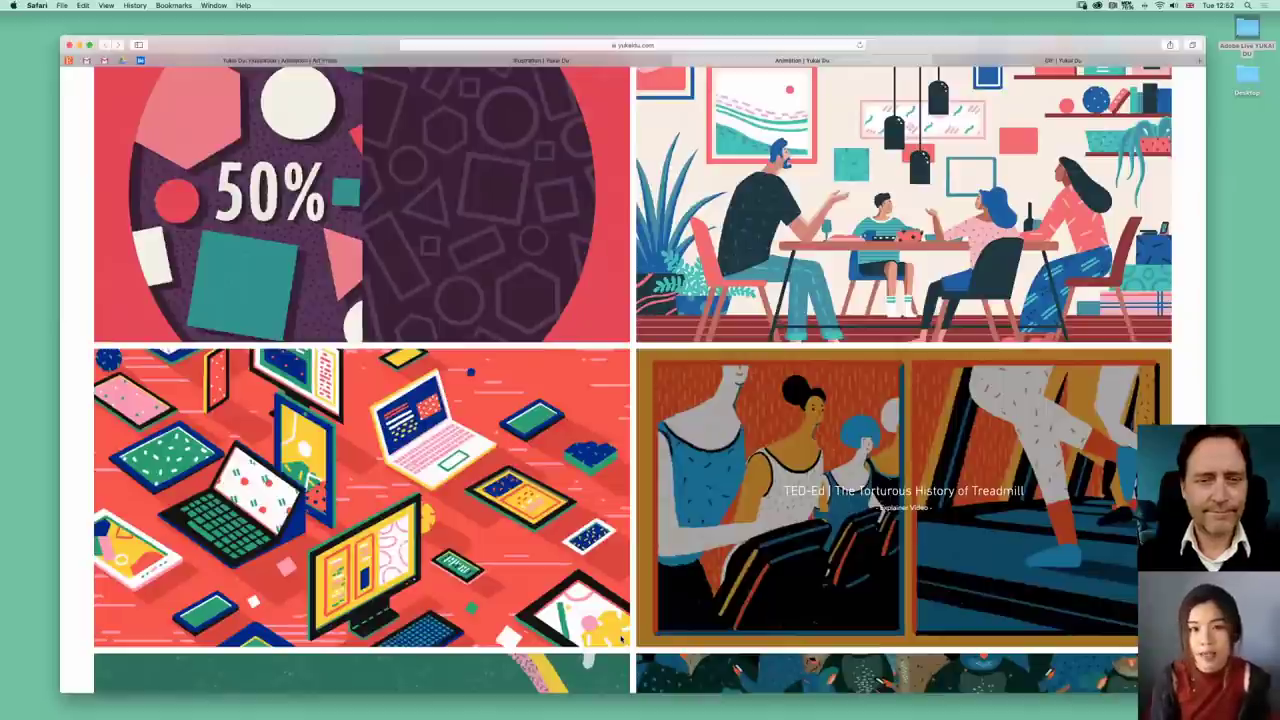
scroll(645, 305, "down", 6)
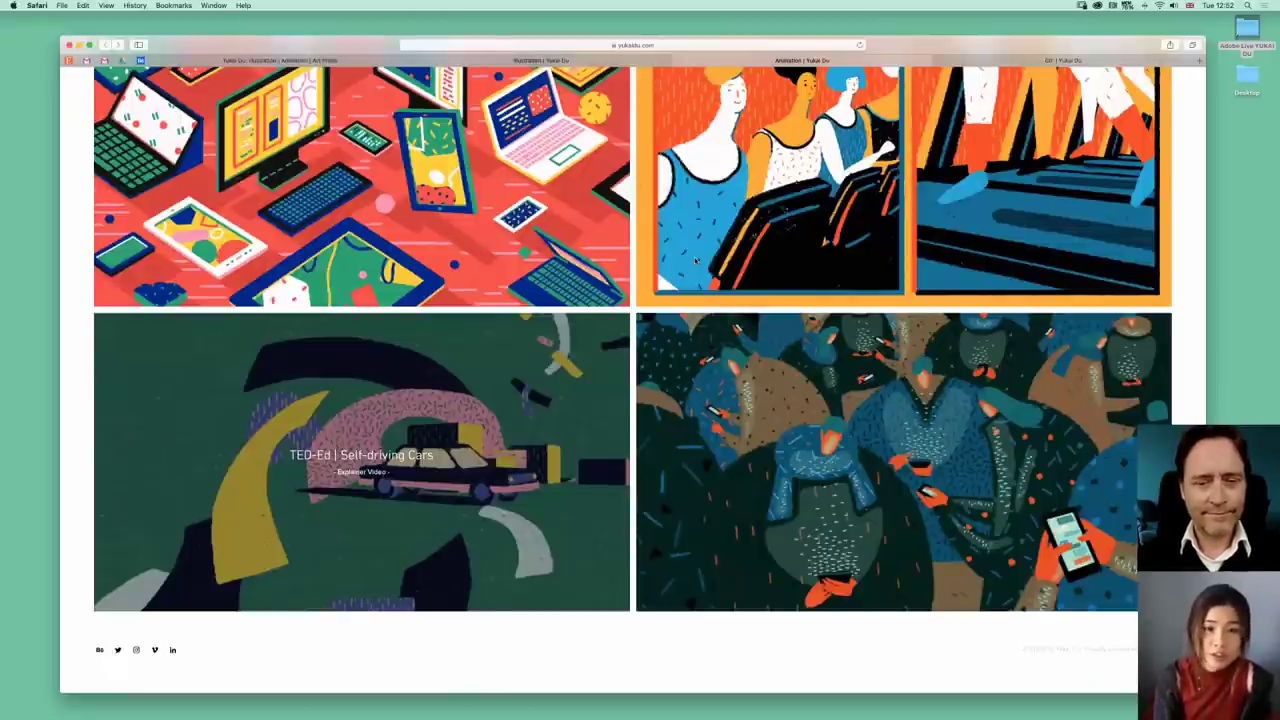
scroll(696, 260, "up", 5)
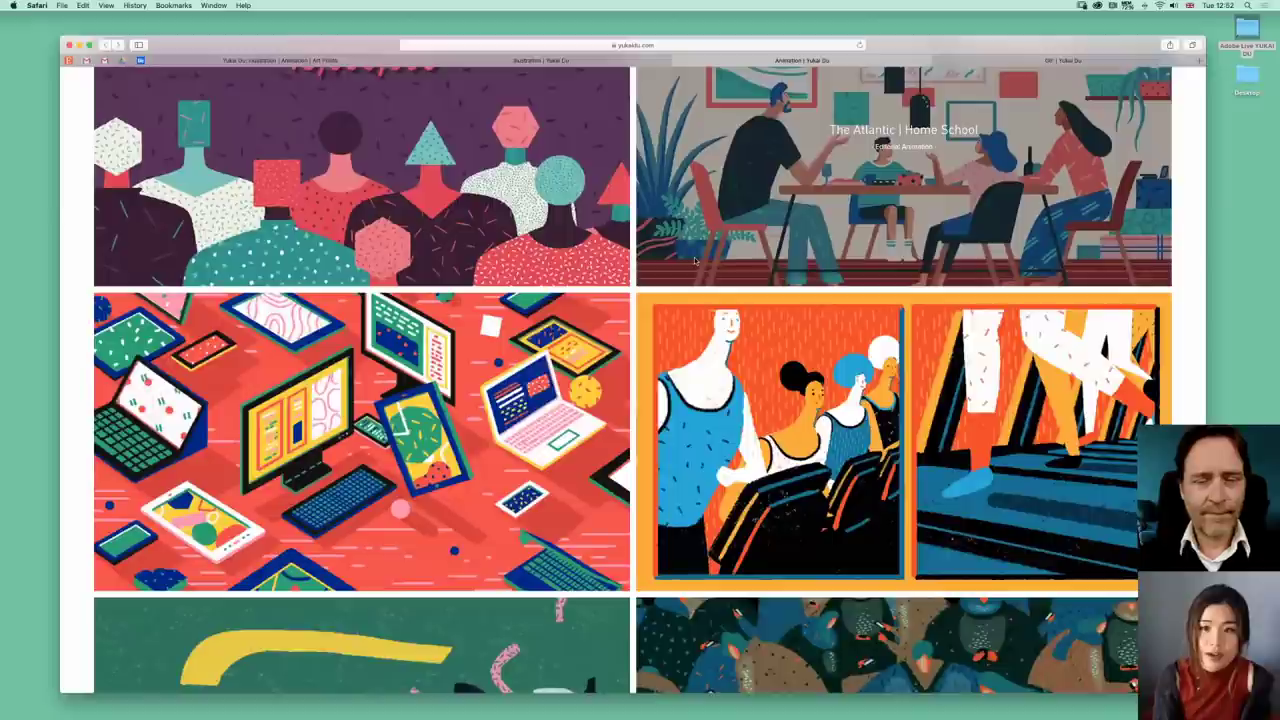
scroll(537, 441, "down", 10)
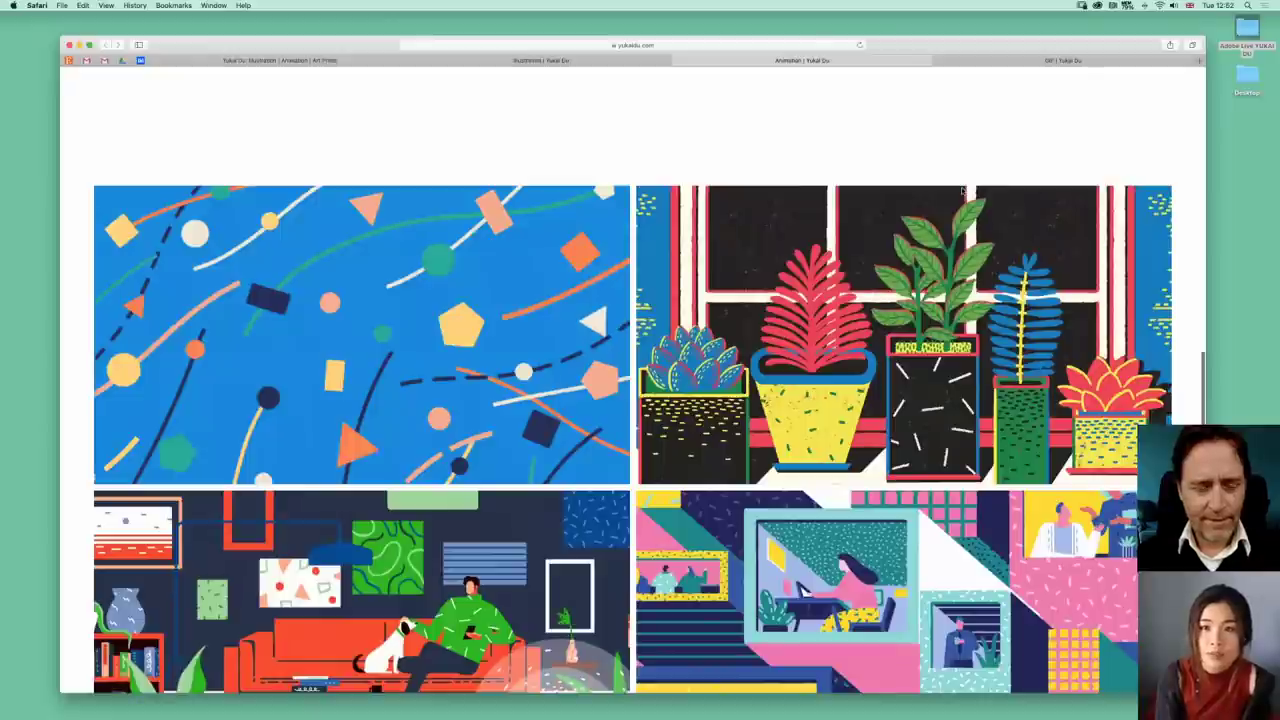
scroll(962, 190, "up", 10)
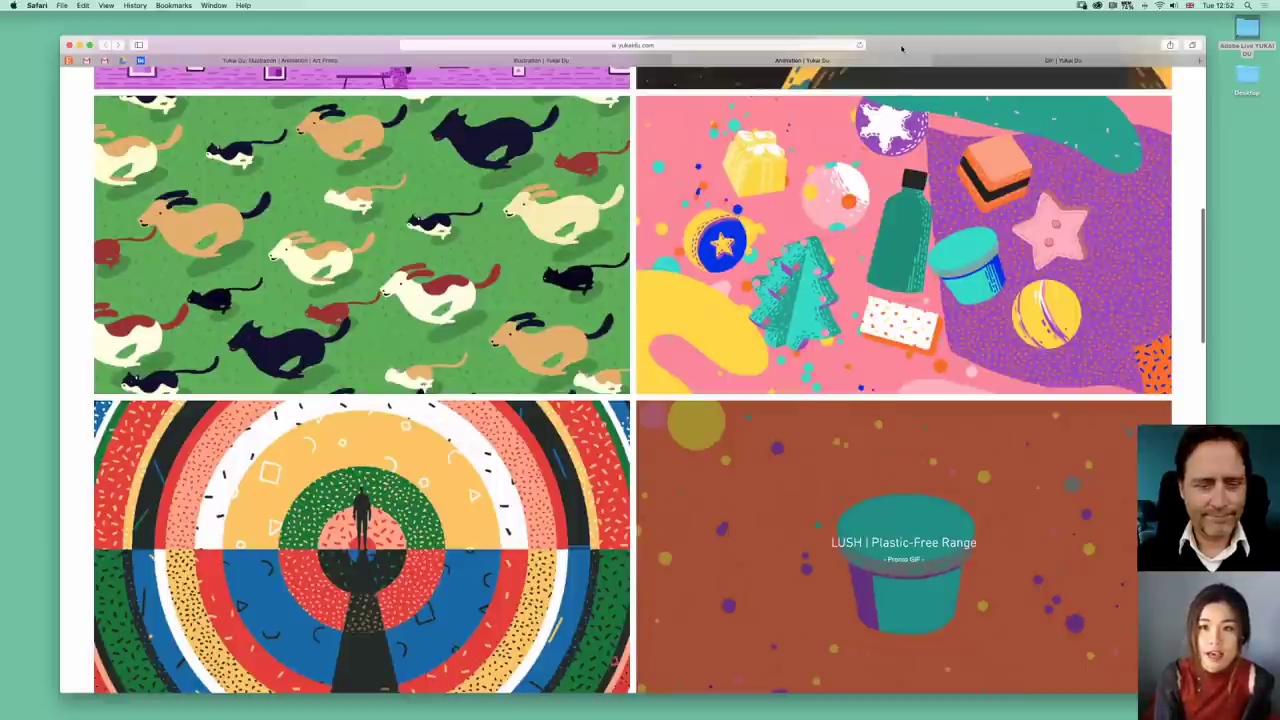
scroll(928, 102, "up", 7)
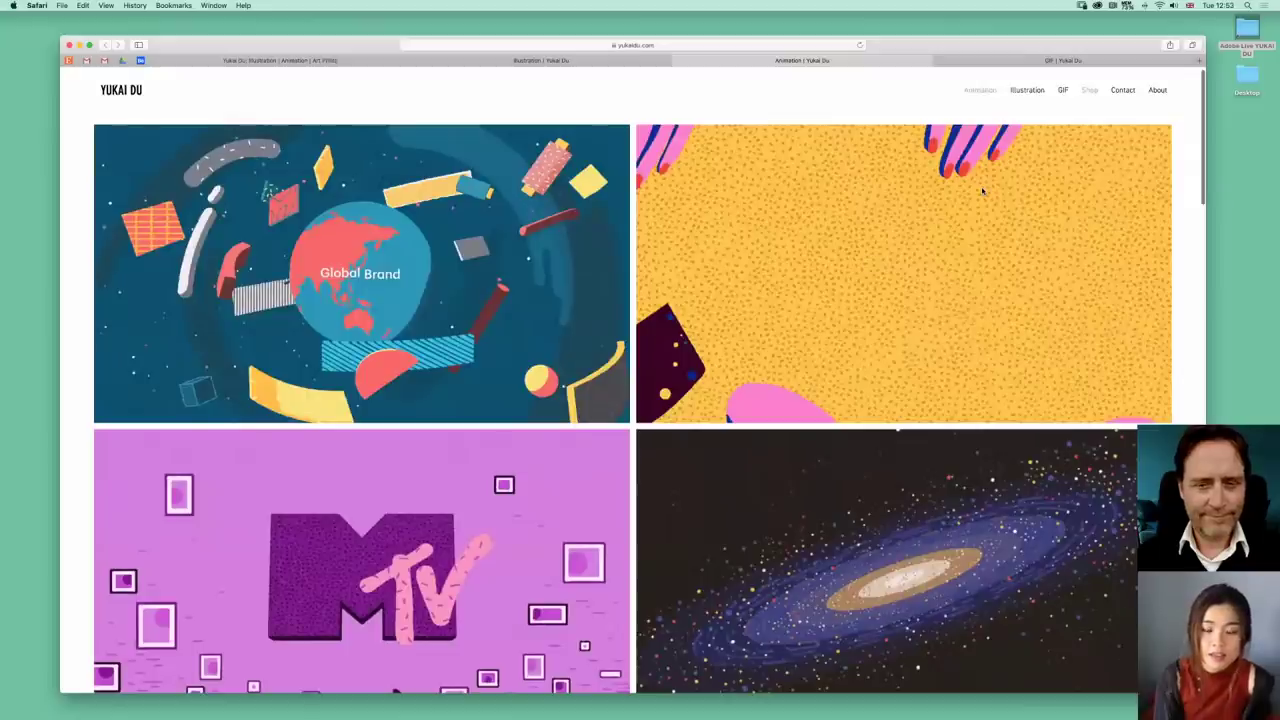